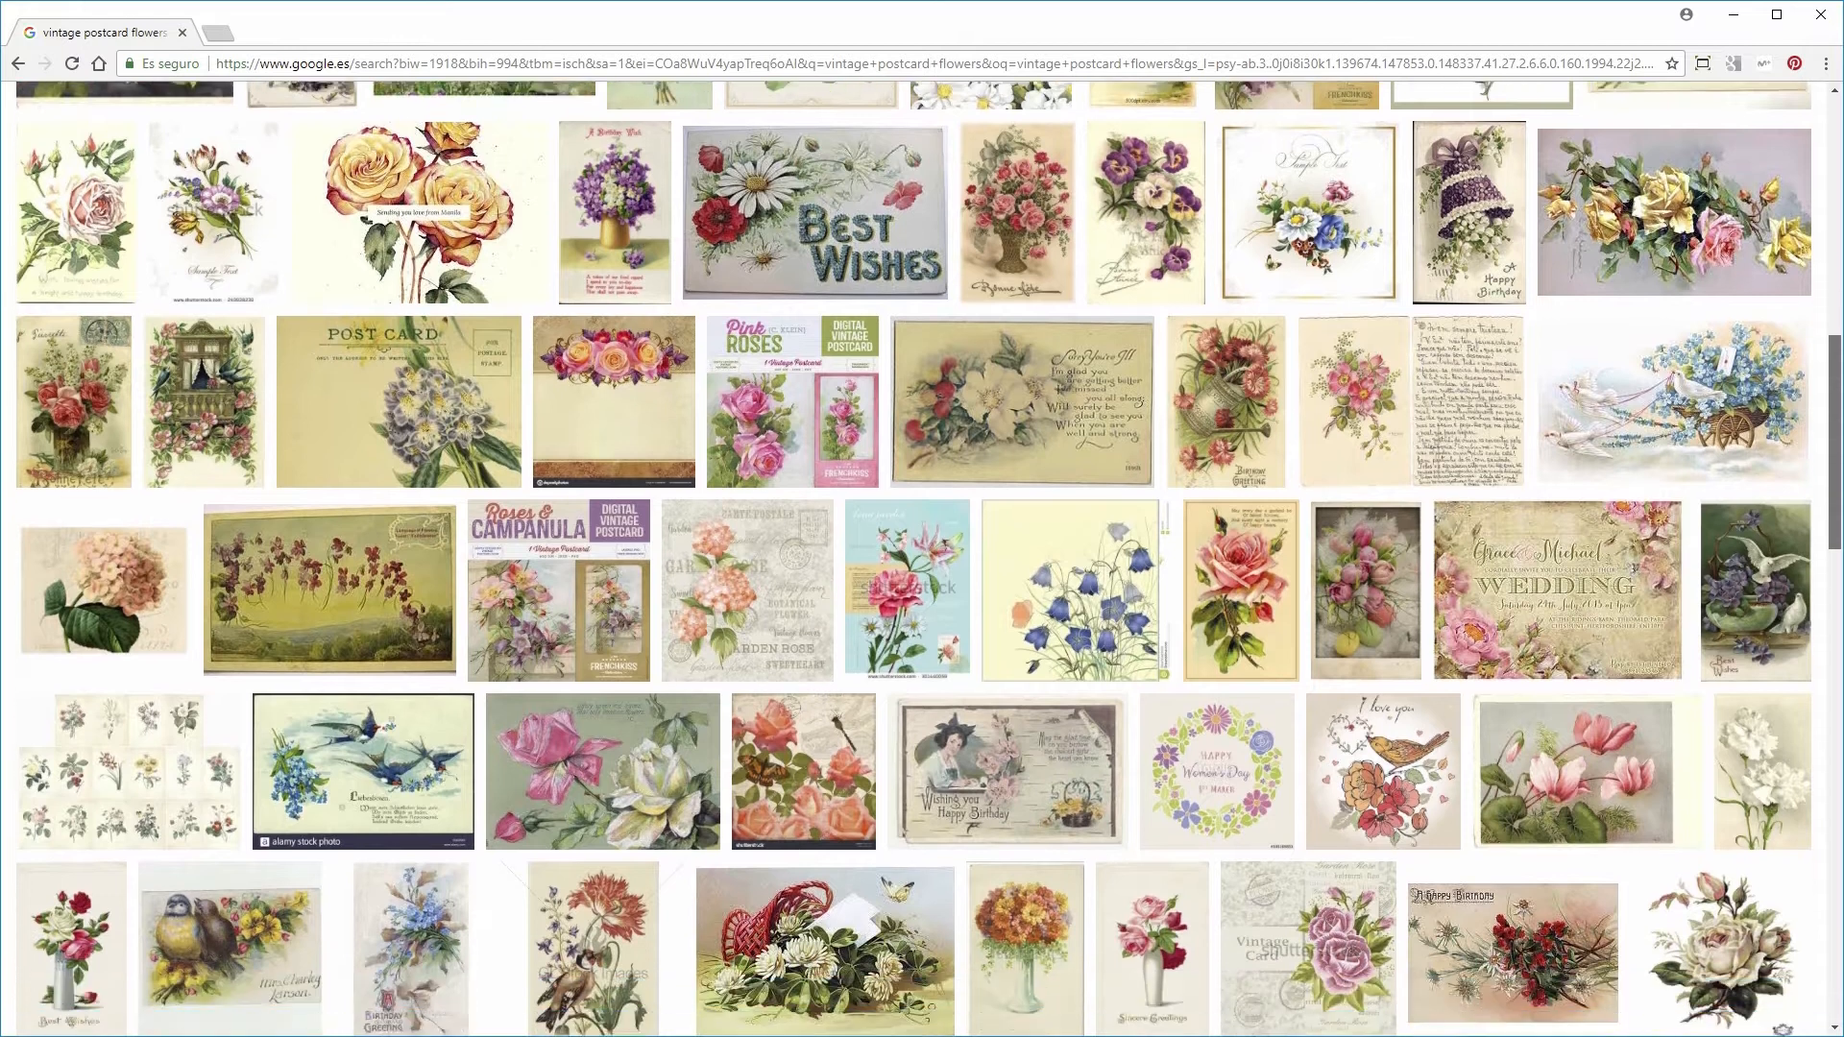
# - Browse the image results for vintage flower postcards
pyautogui.scroll(-2, 922, 557)
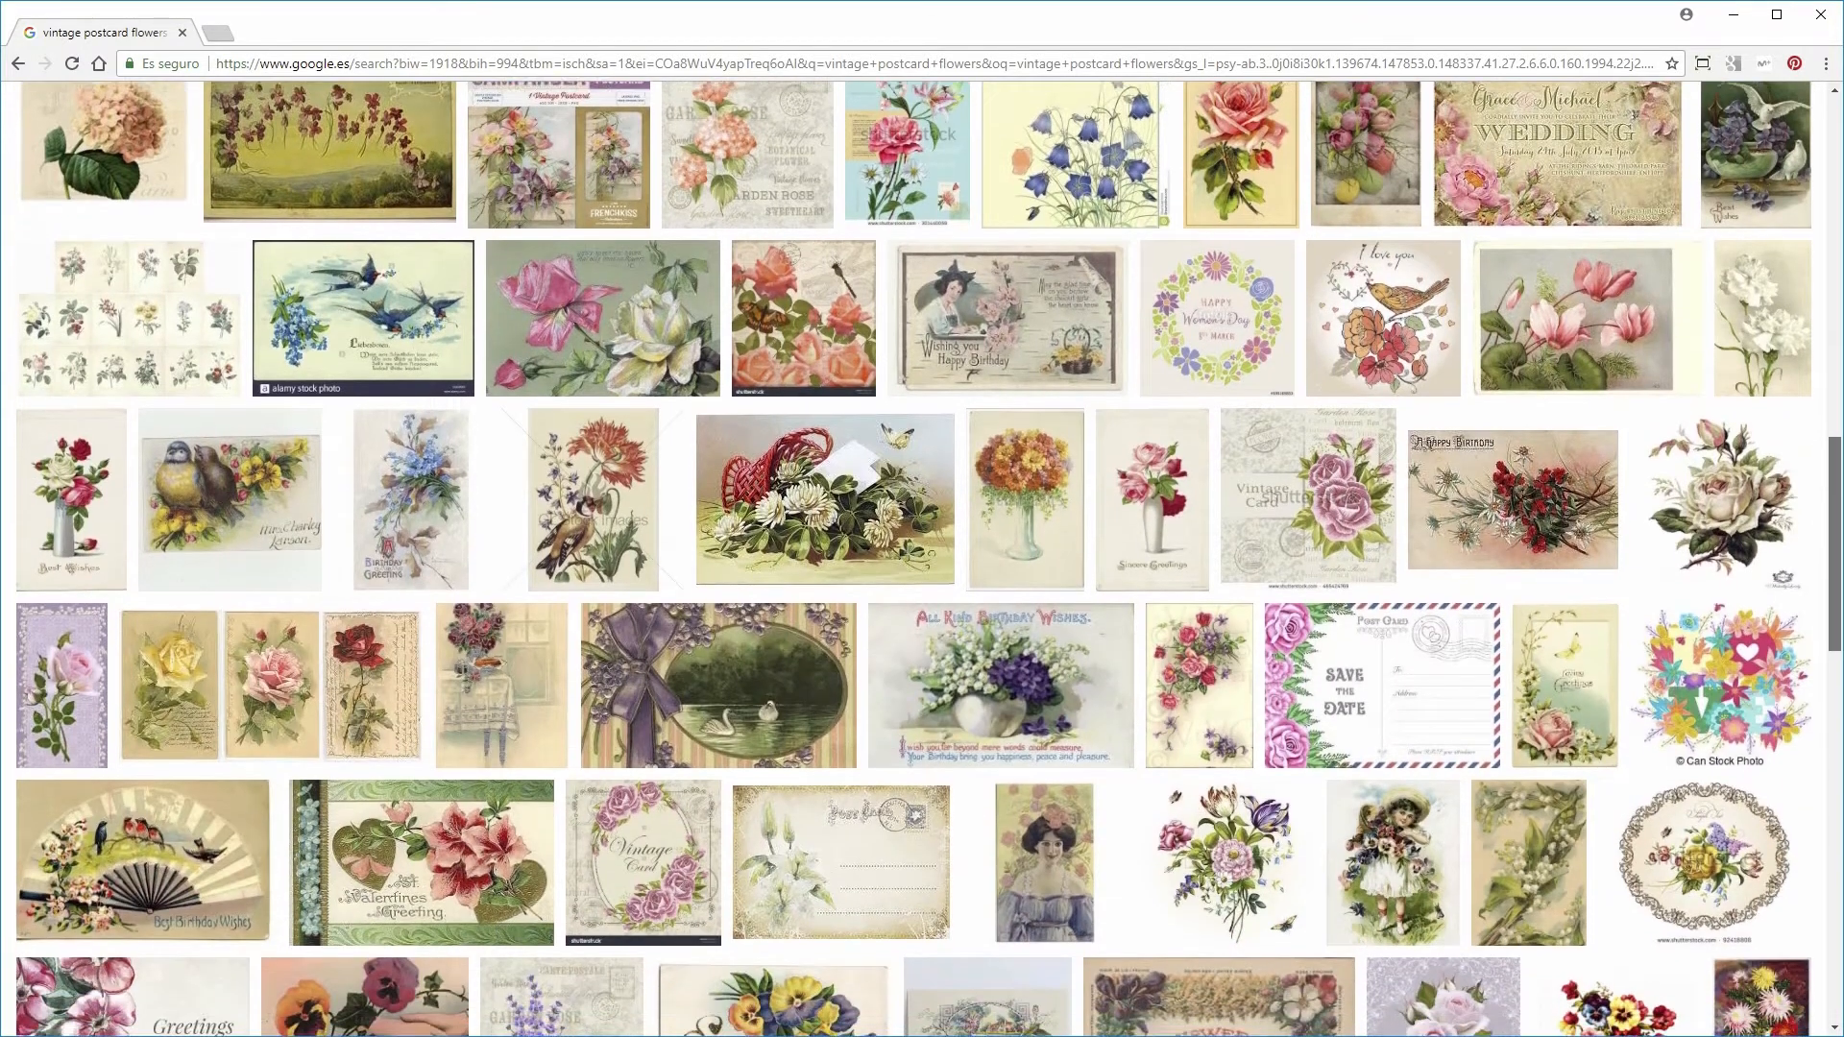
pyautogui.scroll(-2, 921, 557)
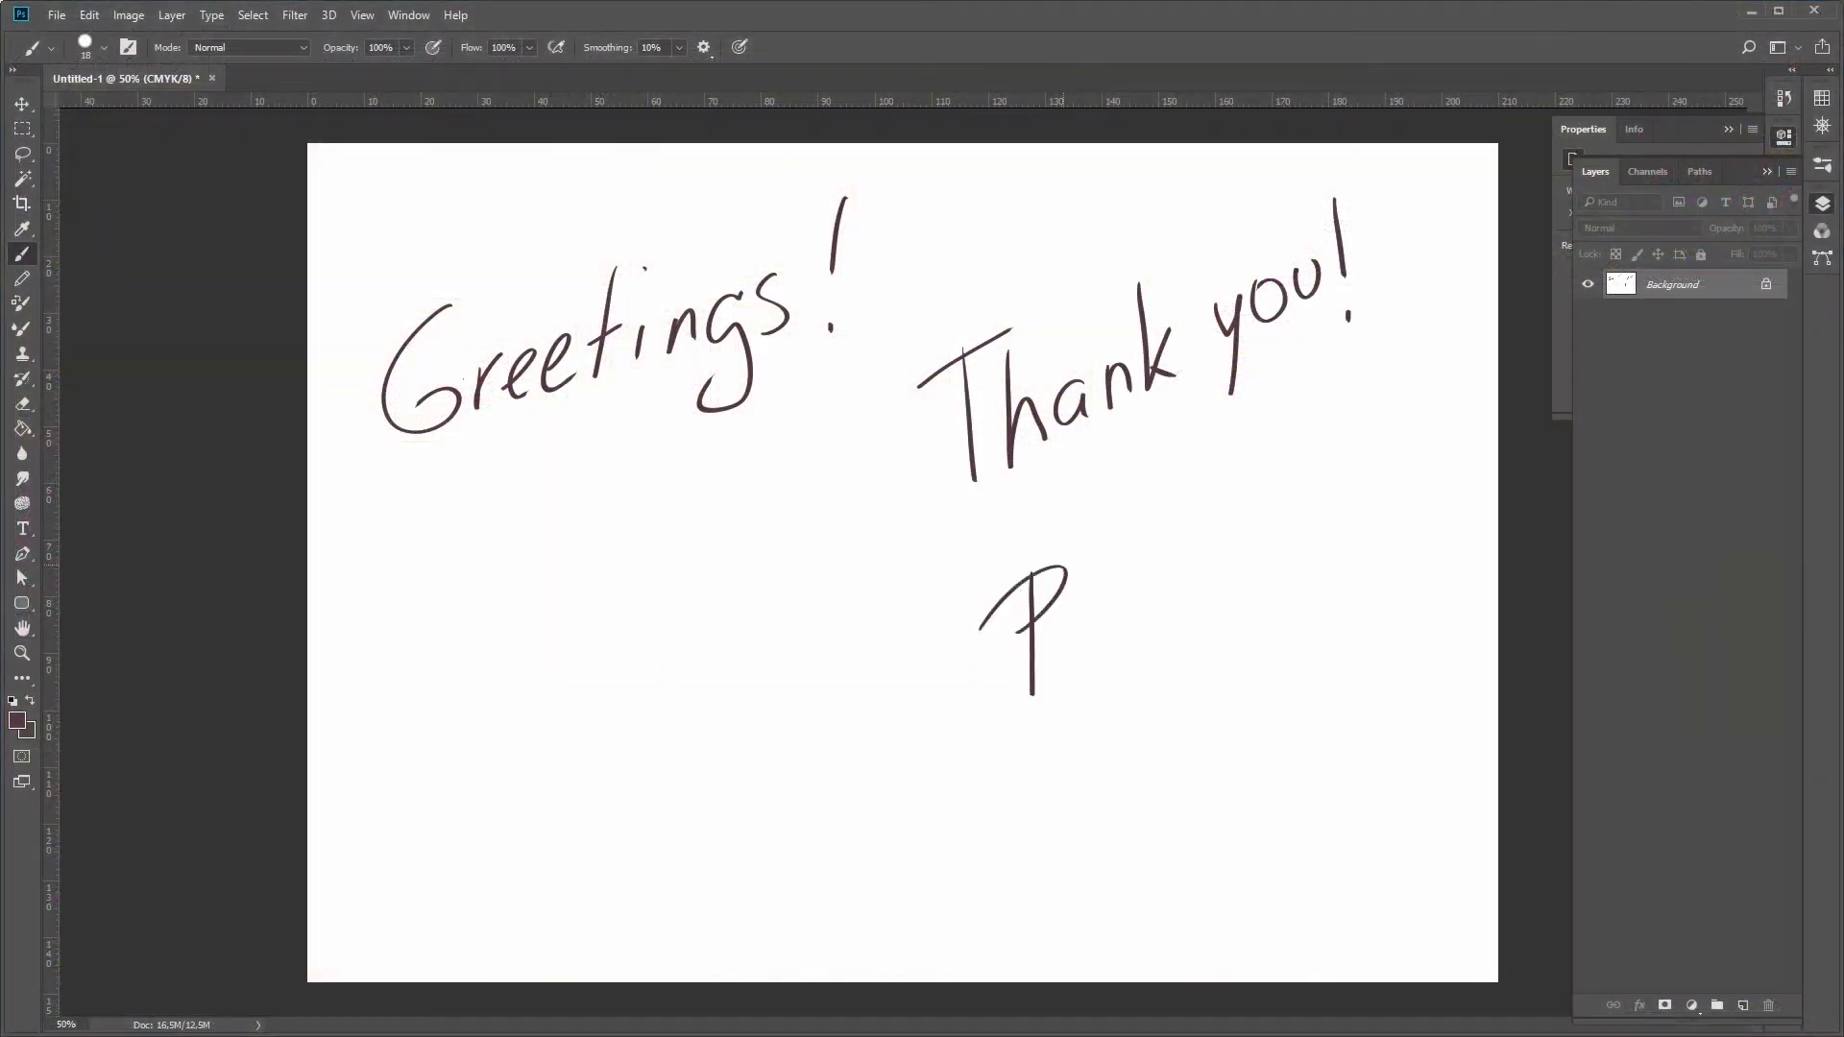
# - Handwrite "Best wishes!" on the canvas below "Thank you!", finishing the B that is already started
pyautogui.moveTo(1018, 632); pyautogui.dragTo(998, 692)
pyautogui.moveTo(1088, 611); pyautogui.dragTo(1120, 617)
pyautogui.moveTo(1152, 560); pyautogui.dragTo(1135, 605)
pyautogui.moveTo(1169, 496); pyautogui.dragTo(1187, 574)
pyautogui.moveTo(1218, 510); pyautogui.dragTo(1263, 460)
pyautogui.moveTo(1306, 434); pyautogui.dragTo(1295, 495)
pyautogui.moveTo(1326, 374); pyautogui.dragTo(1358, 466)
pyautogui.moveTo(1420, 367); pyautogui.dragTo(1408, 425)
pyautogui.moveTo(1432, 309); pyautogui.dragTo(1448, 388)
# - Handwrite "Get well!" on the canvas below "Best wishes!" with the brush
pyautogui.moveTo(1143, 803)
pyautogui.mouseDown()
pyautogui.moveTo(1057, 893)
pyautogui.moveTo(1104, 879)
pyautogui.mouseUp()
pyautogui.moveTo(1163, 851); pyautogui.dragTo(1206, 844)
pyautogui.moveTo(1220, 749); pyautogui.dragTo(1237, 830)
pyautogui.moveTo(1269, 769); pyautogui.dragTo(1303, 737)
pyautogui.moveTo(1367, 645); pyautogui.dragTo(1385, 744)
pyautogui.moveTo(1421, 619); pyautogui.dragTo(1429, 650)
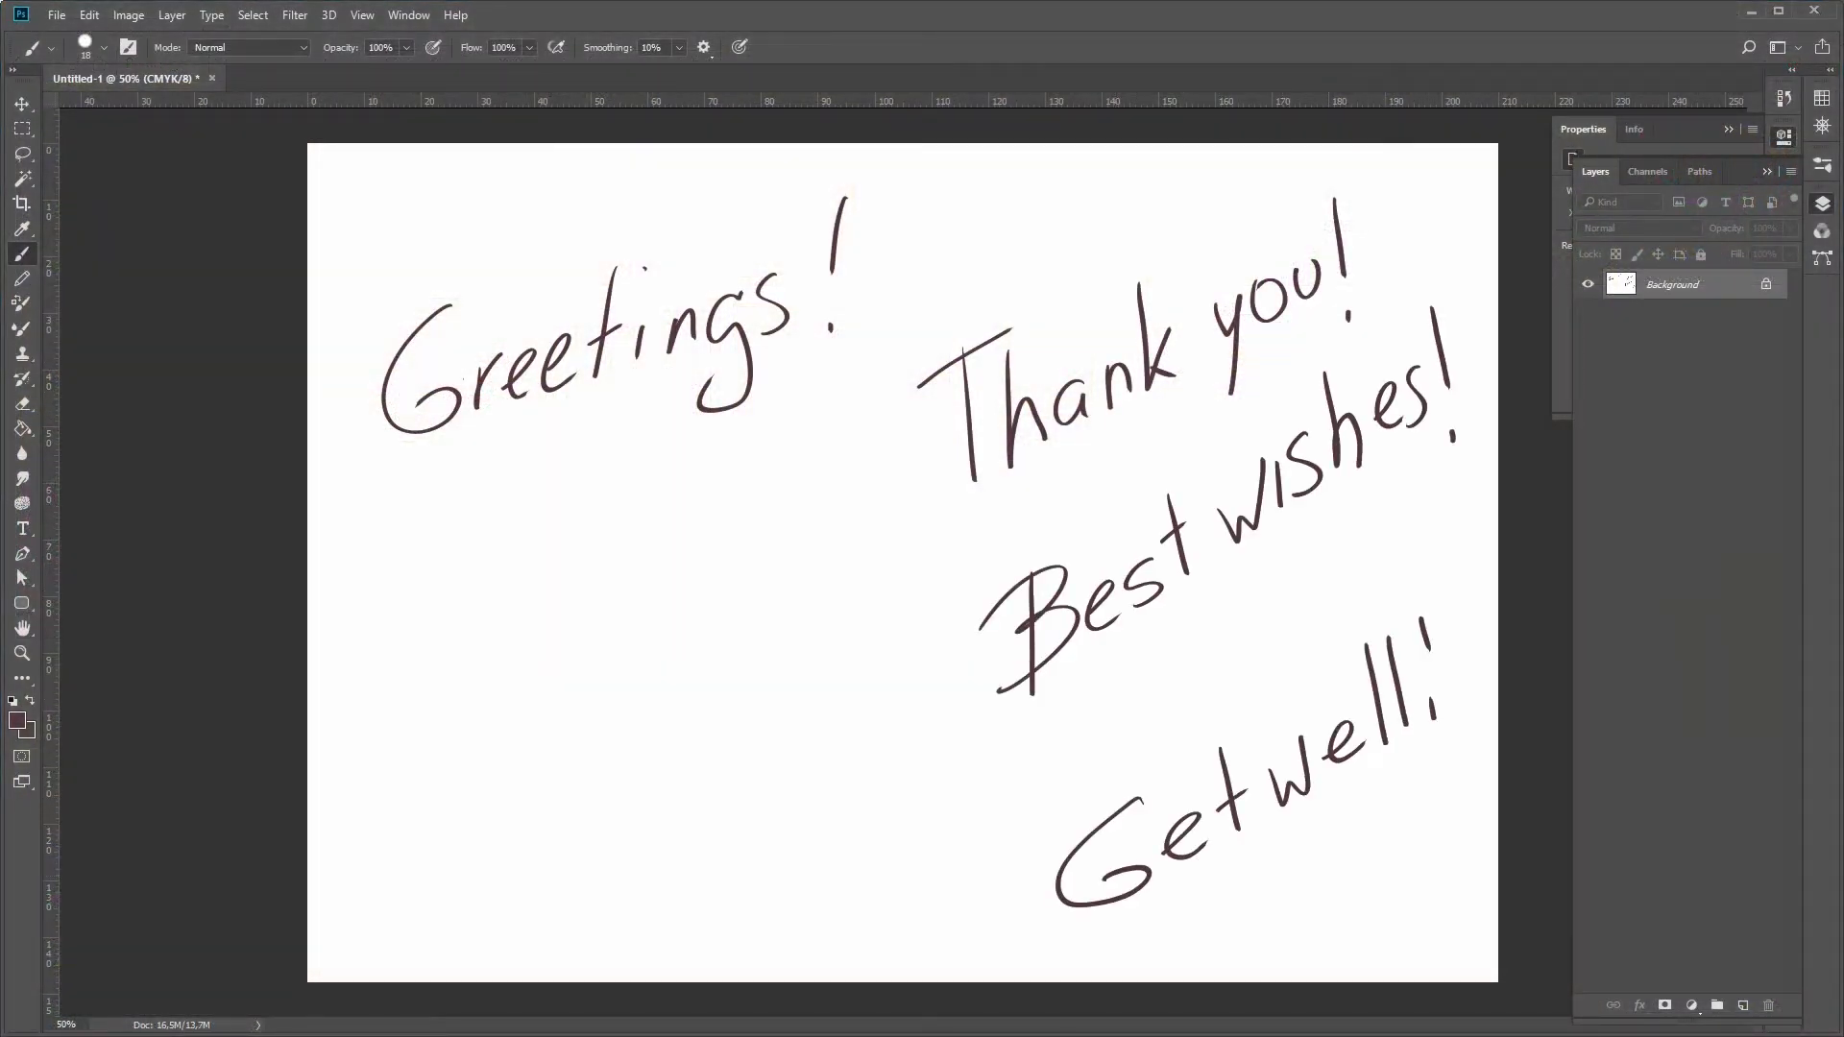
# - Handwrite another greeting near the canvas's lower-left corner with the same brush
pyautogui.moveTo(411, 808); pyautogui.dragTo(432, 927)
pyautogui.moveTo(451, 778); pyautogui.dragTo(460, 906)
pyautogui.moveTo(500, 838)
pyautogui.mouseDown()
pyautogui.moveTo(495, 893)
pyautogui.moveTo(515, 913)
pyautogui.mouseUp()
pyautogui.moveTo(549, 827); pyautogui.dragTo(548, 903)
pyautogui.moveTo(576, 824); pyautogui.dragTo(591, 893)
pyautogui.moveTo(626, 711)
pyautogui.mouseDown()
pyautogui.moveTo(641, 801)
pyautogui.moveTo(672, 786)
pyautogui.mouseUp()
pyautogui.moveTo(684, 759)
pyautogui.mouseDown()
pyautogui.moveTo(795, 725)
pyautogui.moveTo(835, 682)
pyautogui.mouseUp()
pyautogui.moveTo(843, 696); pyautogui.dragTo(900, 663)
# - Handwrite one more greeting directly below "Greetings!" in the middle of the canvas's left half
pyautogui.moveTo(405, 555); pyautogui.dragTo(423, 677)
pyautogui.moveTo(459, 529); pyautogui.dragTo(519, 653)
pyautogui.moveTo(528, 590); pyautogui.dragTo(581, 672)
pyautogui.moveTo(595, 562); pyautogui.dragTo(614, 662)
pyautogui.moveTo(653, 452); pyautogui.dragTo(673, 567)
pyautogui.moveTo(672, 499); pyautogui.dragTo(709, 538)
pyautogui.moveTo(725, 494); pyautogui.dragTo(756, 523)
pyautogui.moveTo(776, 418); pyautogui.dragTo(782, 518)
pyautogui.moveTo(811, 375); pyautogui.dragTo(836, 495)
pyautogui.moveTo(845, 451); pyautogui.dragTo(869, 470)
pyautogui.moveTo(882, 432); pyautogui.dragTo(893, 543)
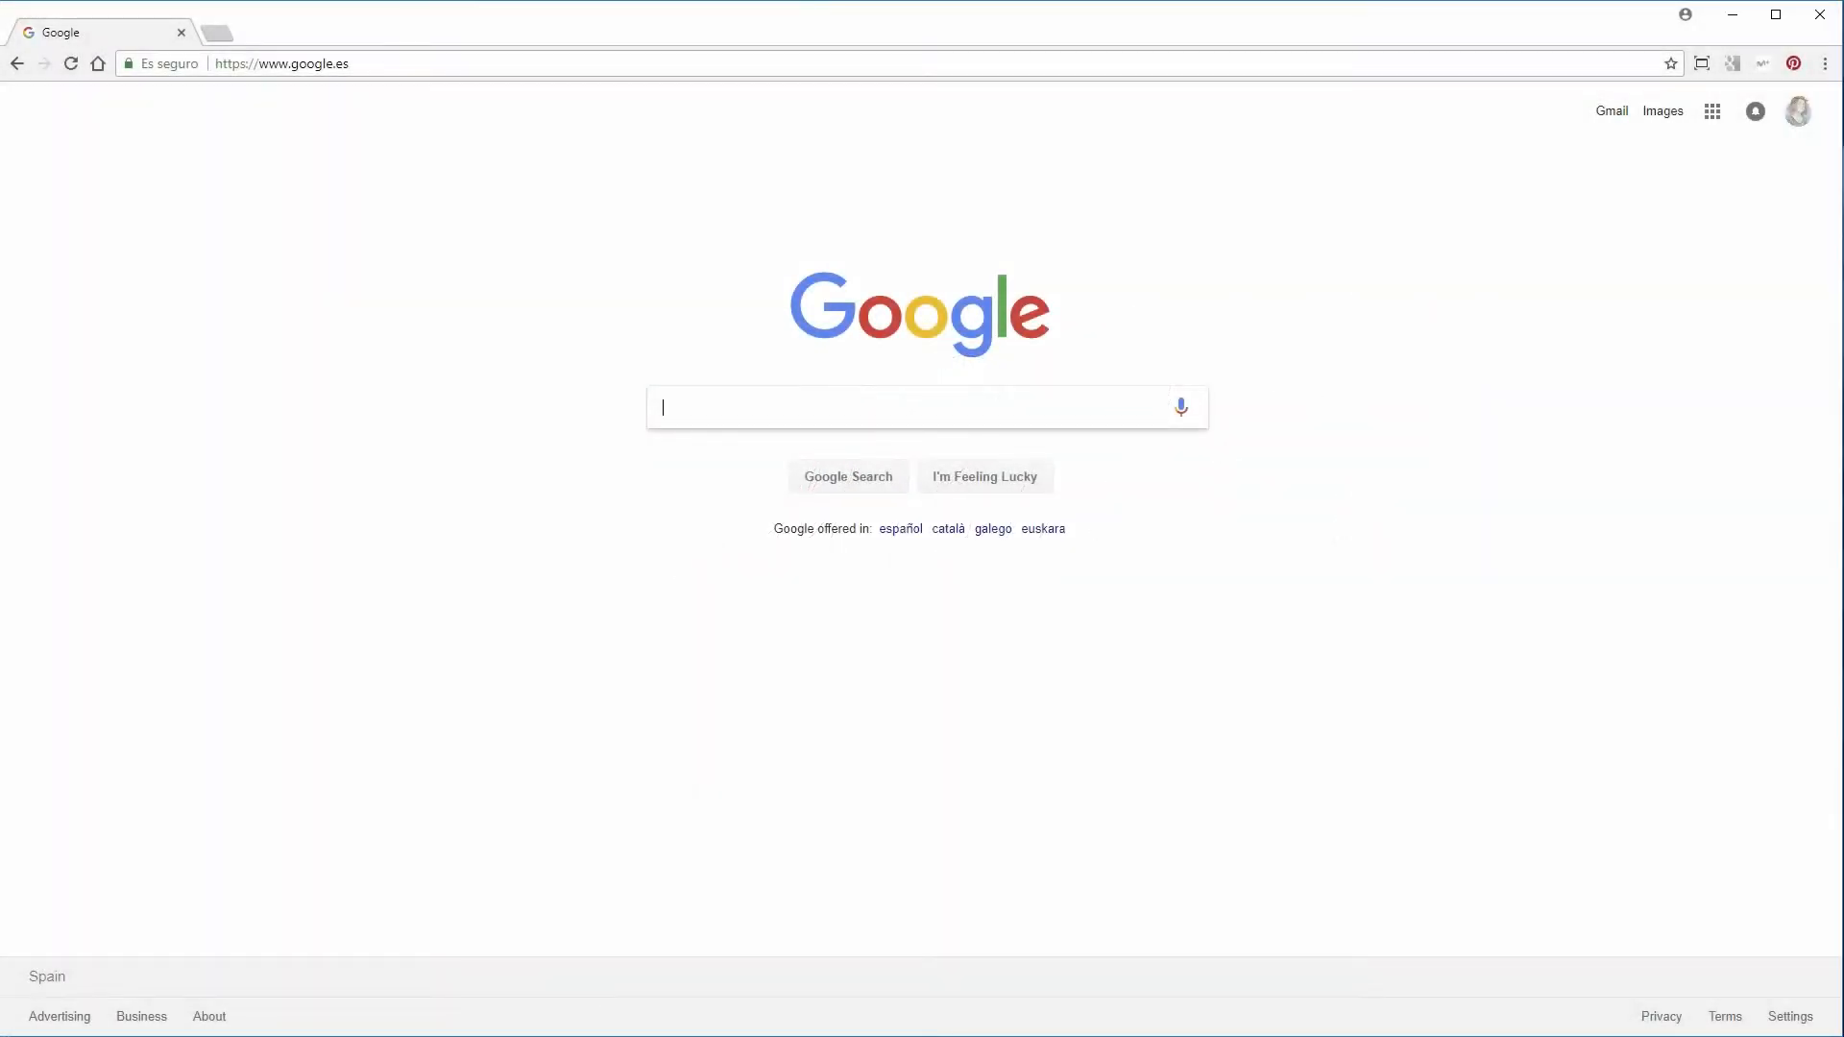
# - Switch to Google and search for images of "red poppies"
pyautogui.write('red poppies')
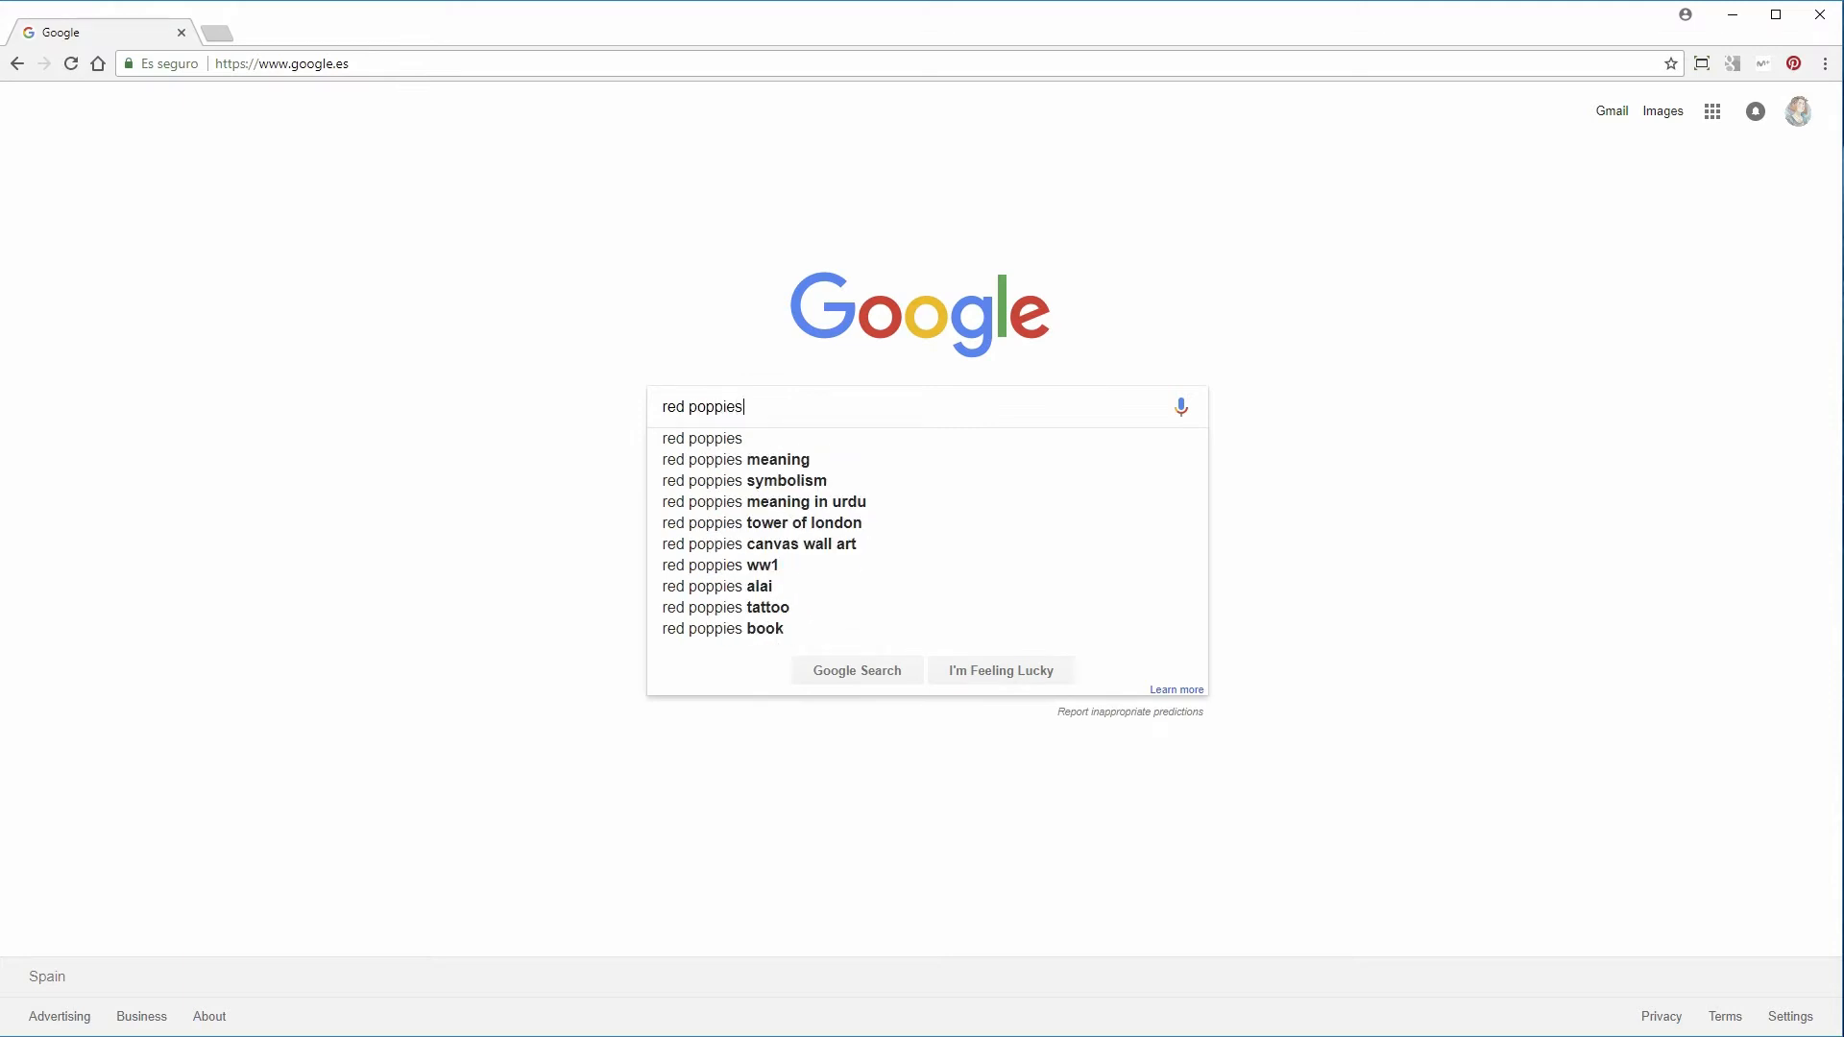
pyautogui.press('Return')
pyautogui.click(227, 177)
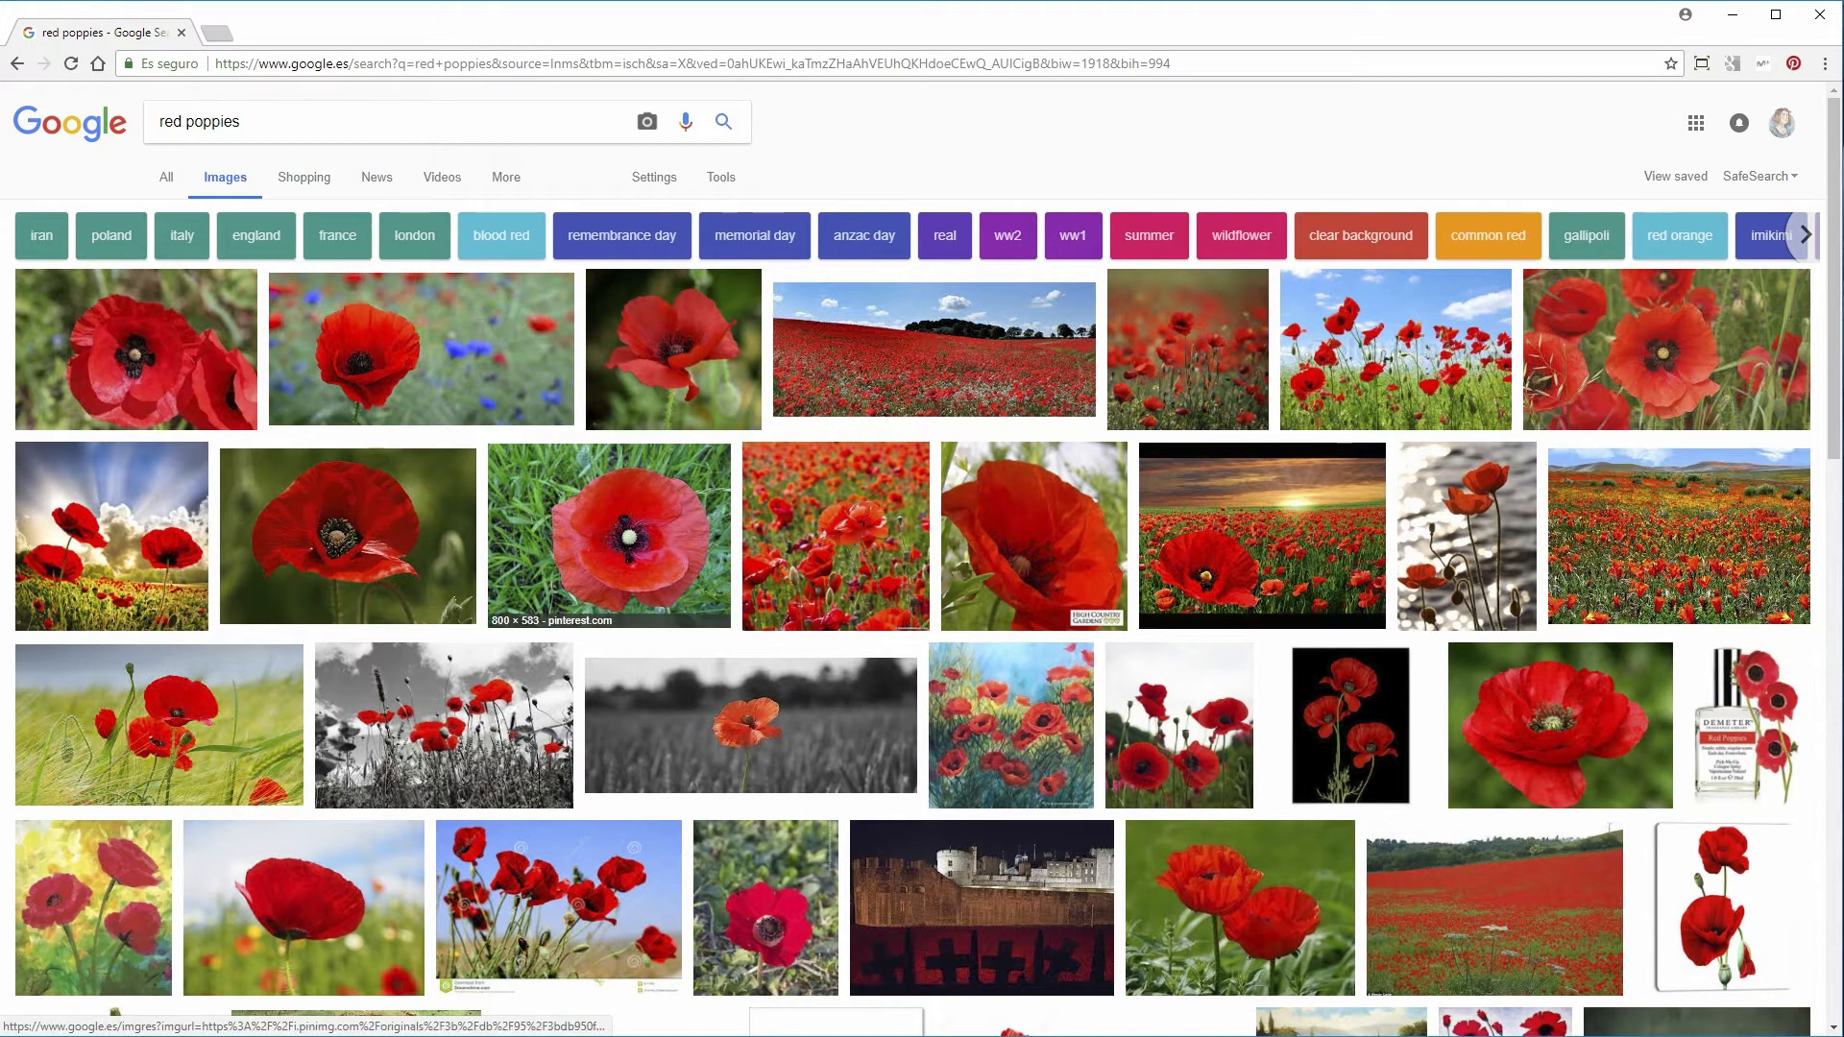
# - Look through the poppy photos and preview two close-ups as references for petal and bud shapes
pyautogui.click(609, 535)
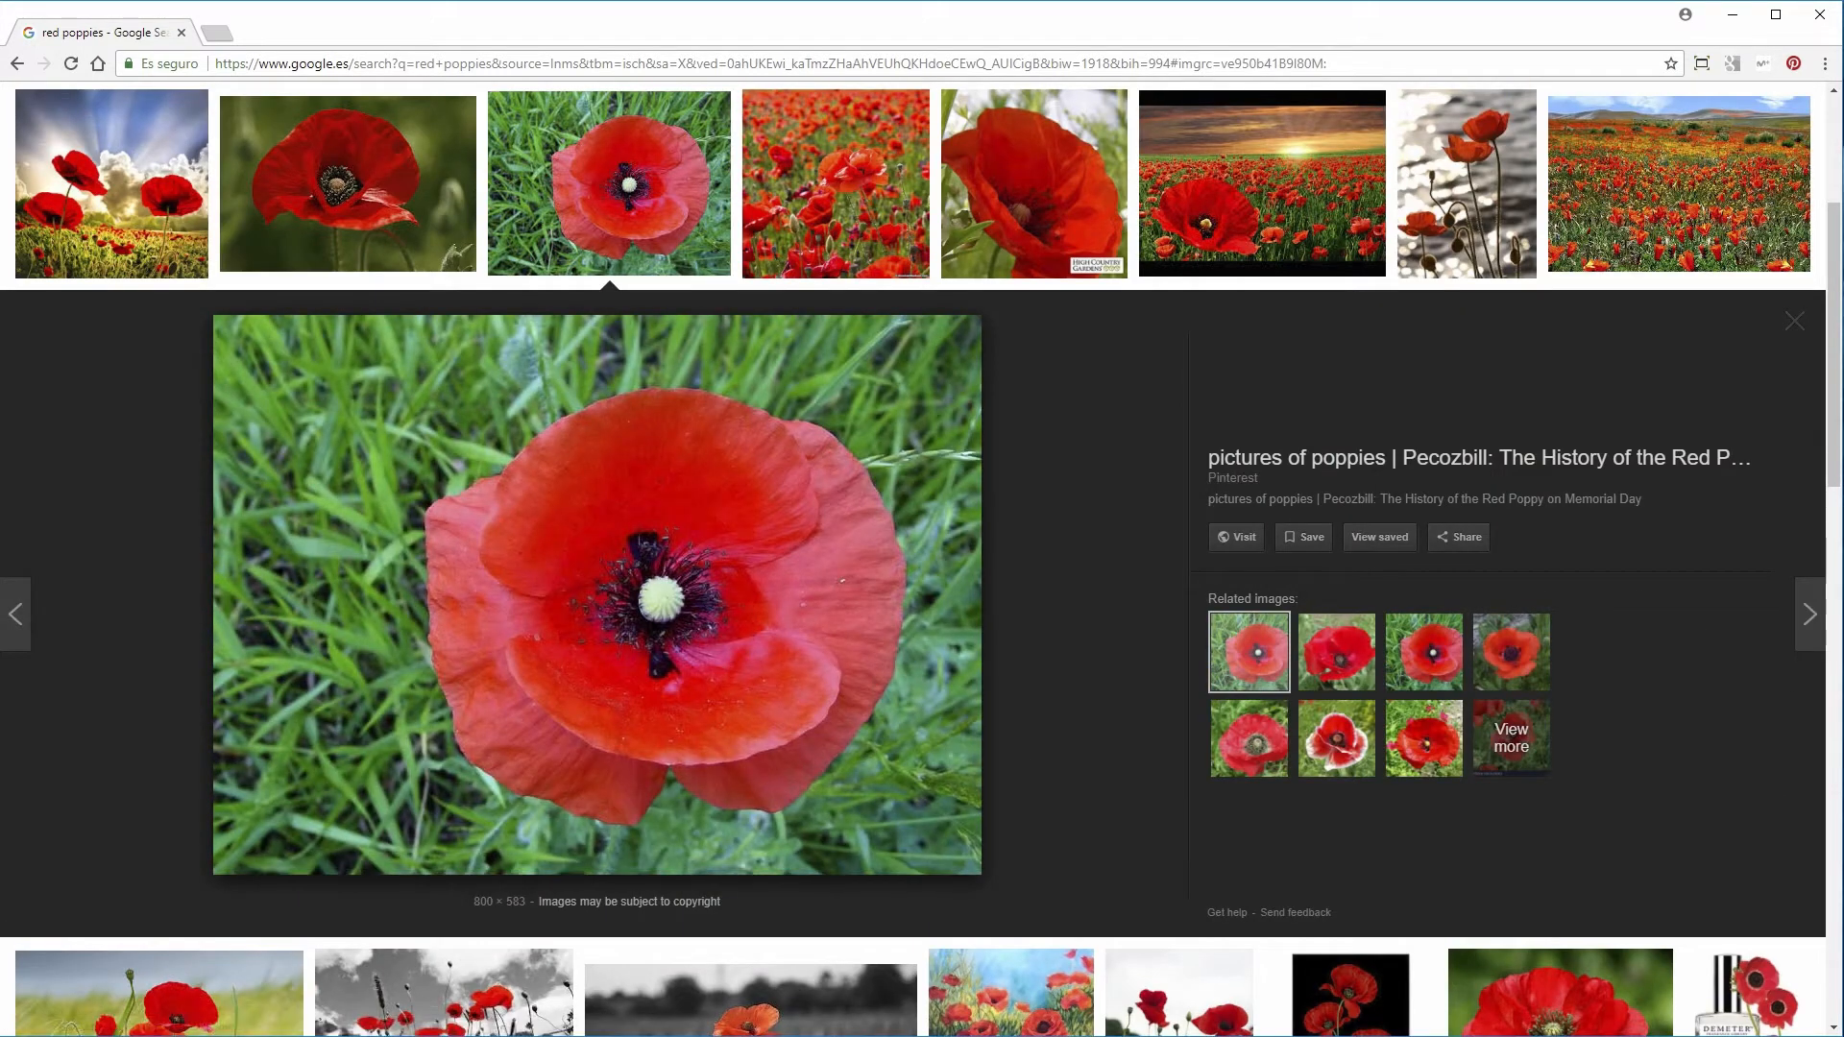
pyautogui.press('Escape')
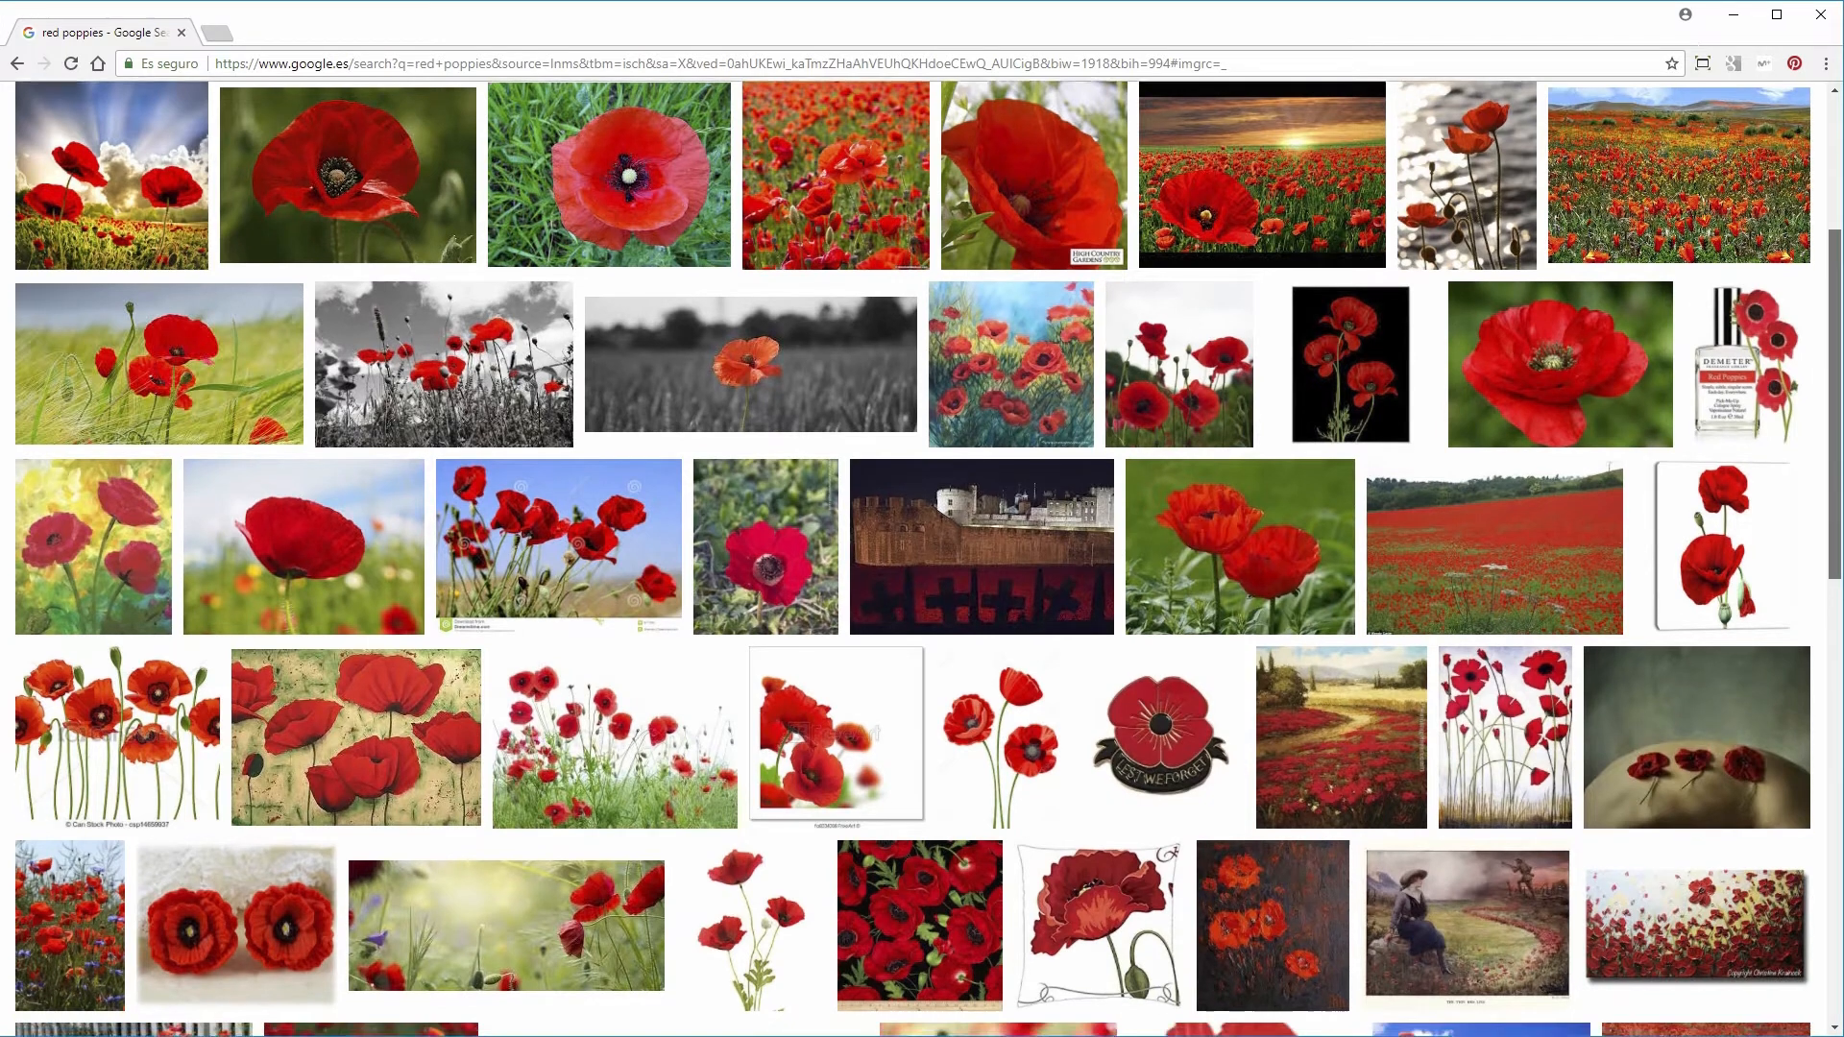
pyautogui.scroll(-8, 922, 557)
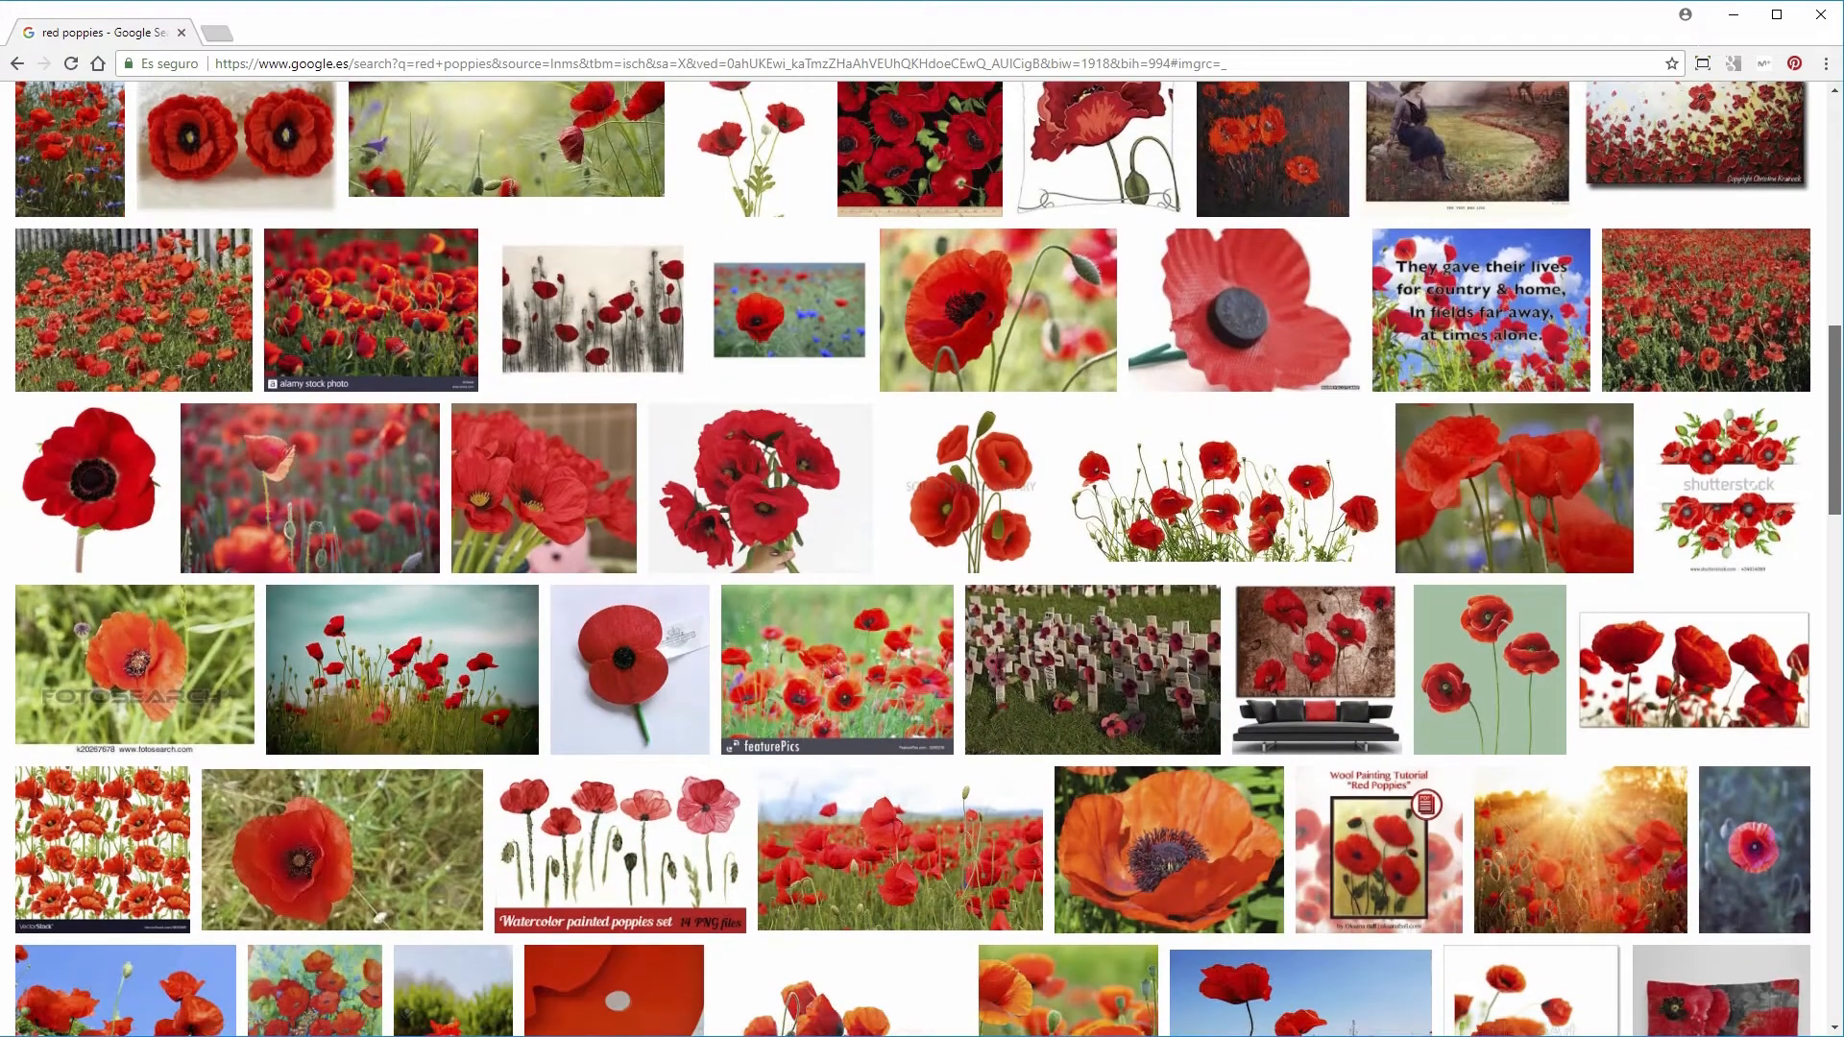
pyautogui.click(999, 317)
pyautogui.moveTo(999, 326)
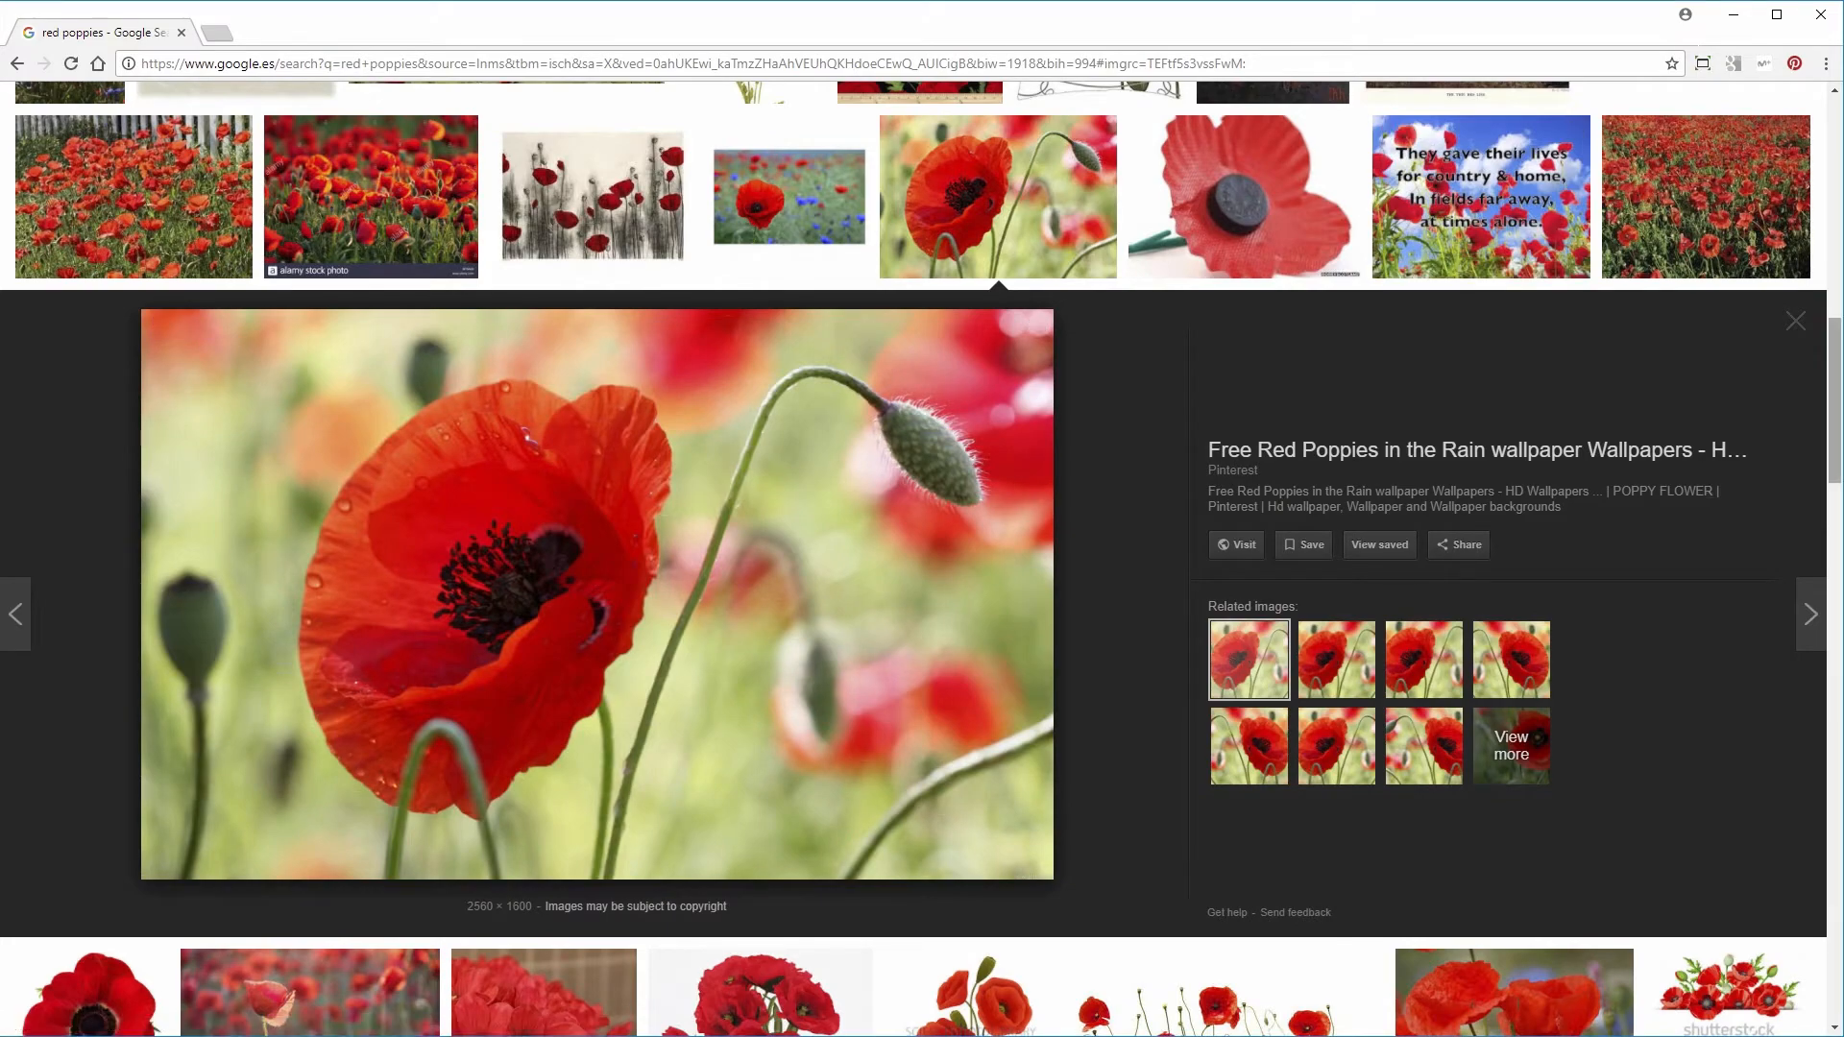
pyautogui.press('Home')
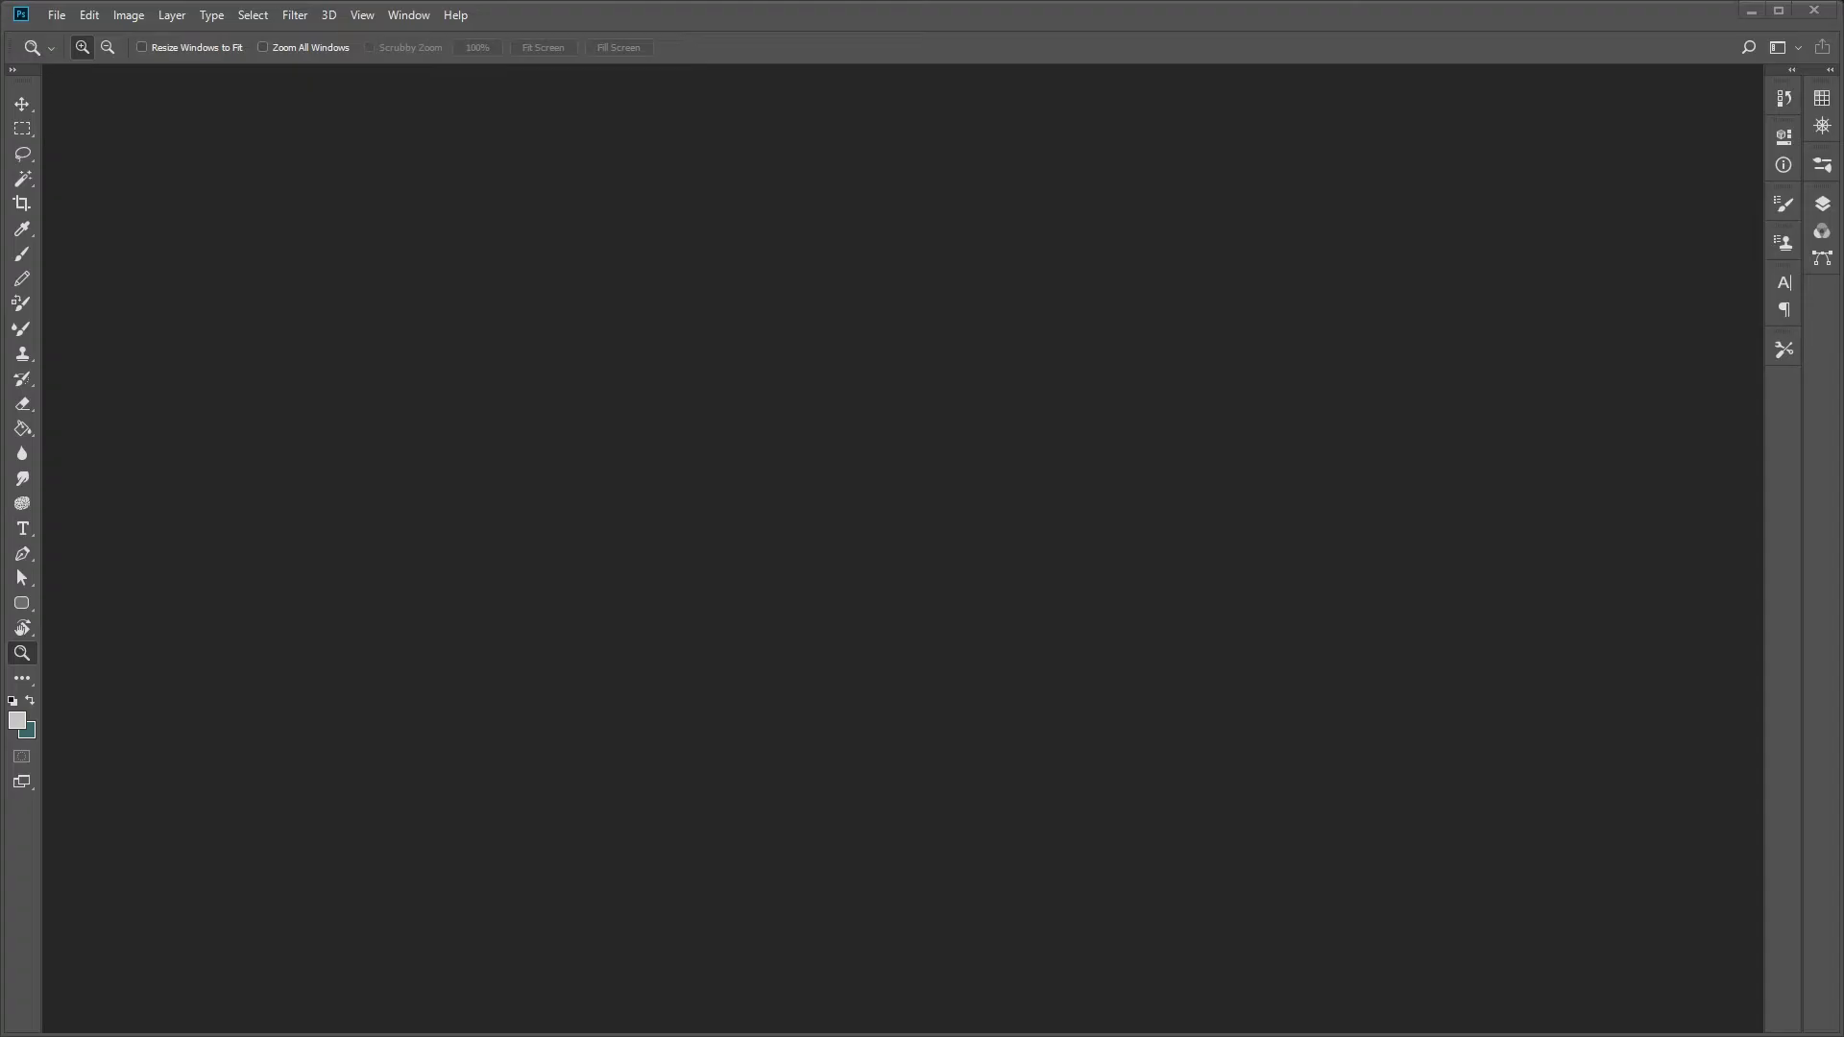
# - Switch to Photoshop and create a portrait CMYK document of about 148 × 210 mm
pyautogui.hotkey('alt', 'f')
pyautogui.click(76, 36)
pyautogui.click(600, 379)
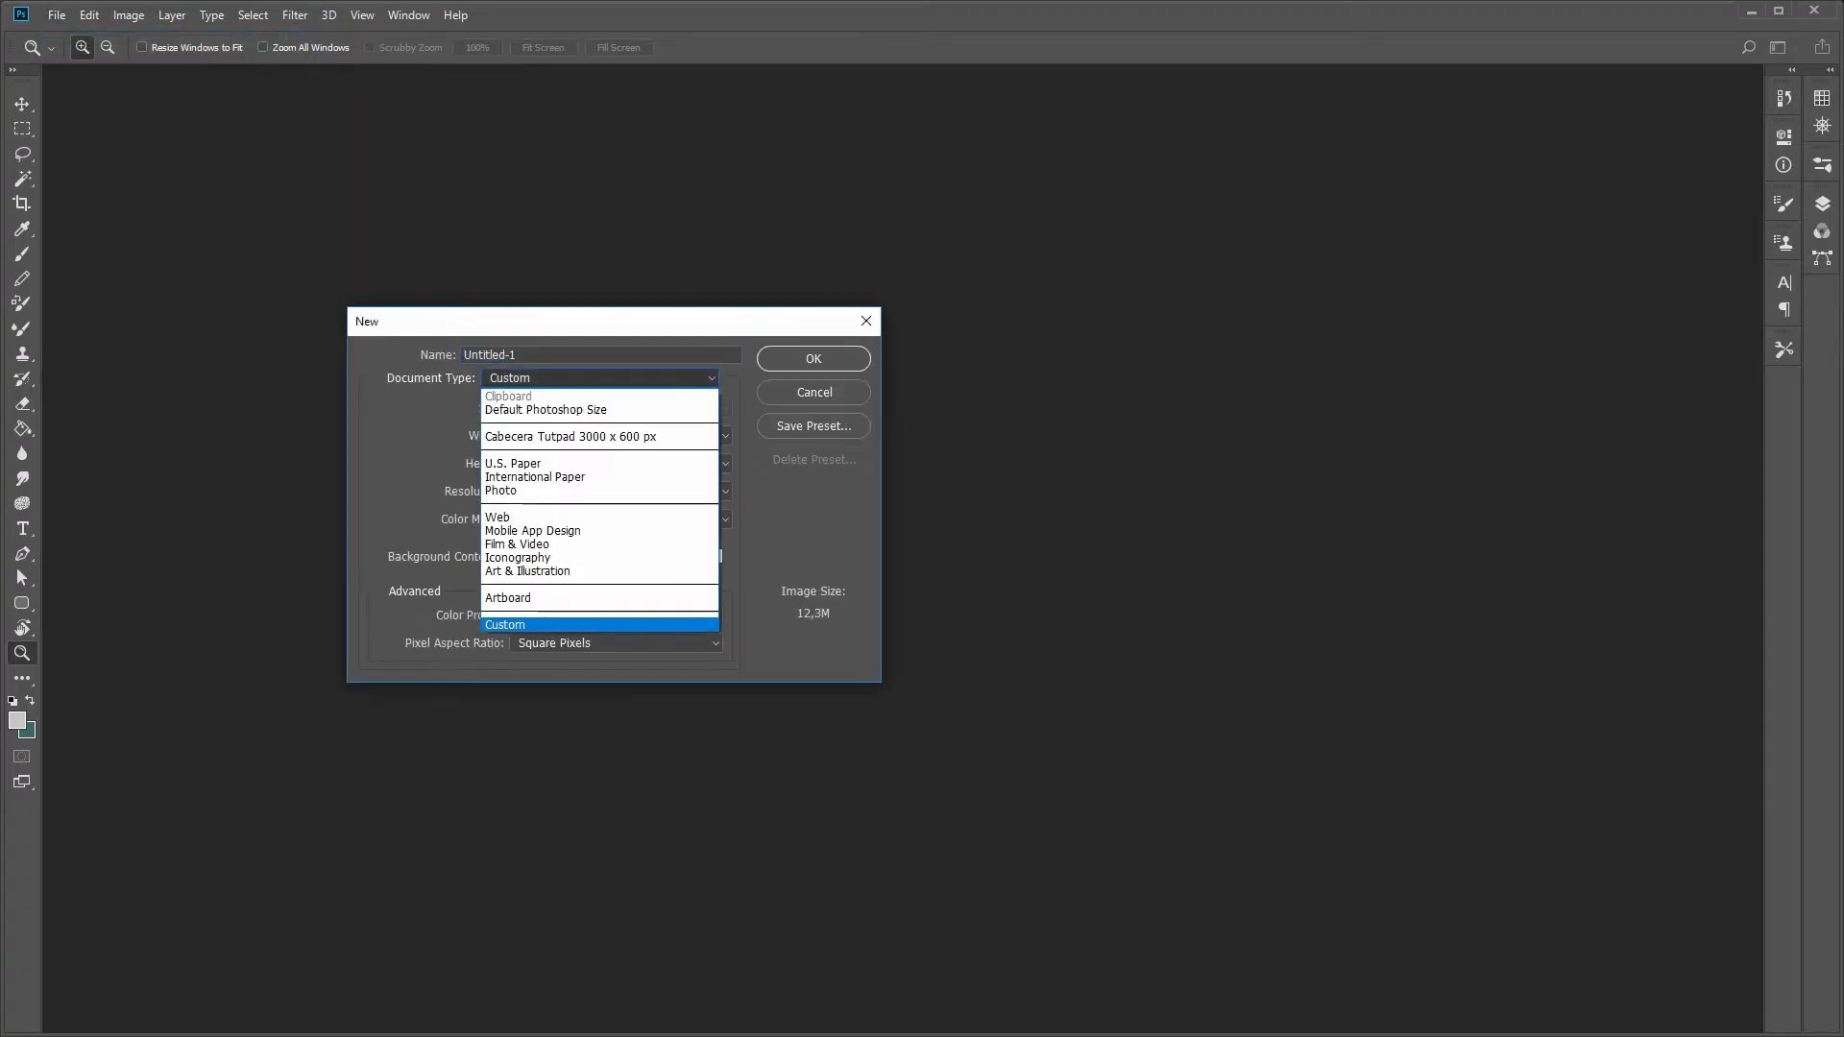
pyautogui.press('Return')
pyautogui.click(620, 409)
pyautogui.click(620, 438)
pyautogui.click(813, 359)
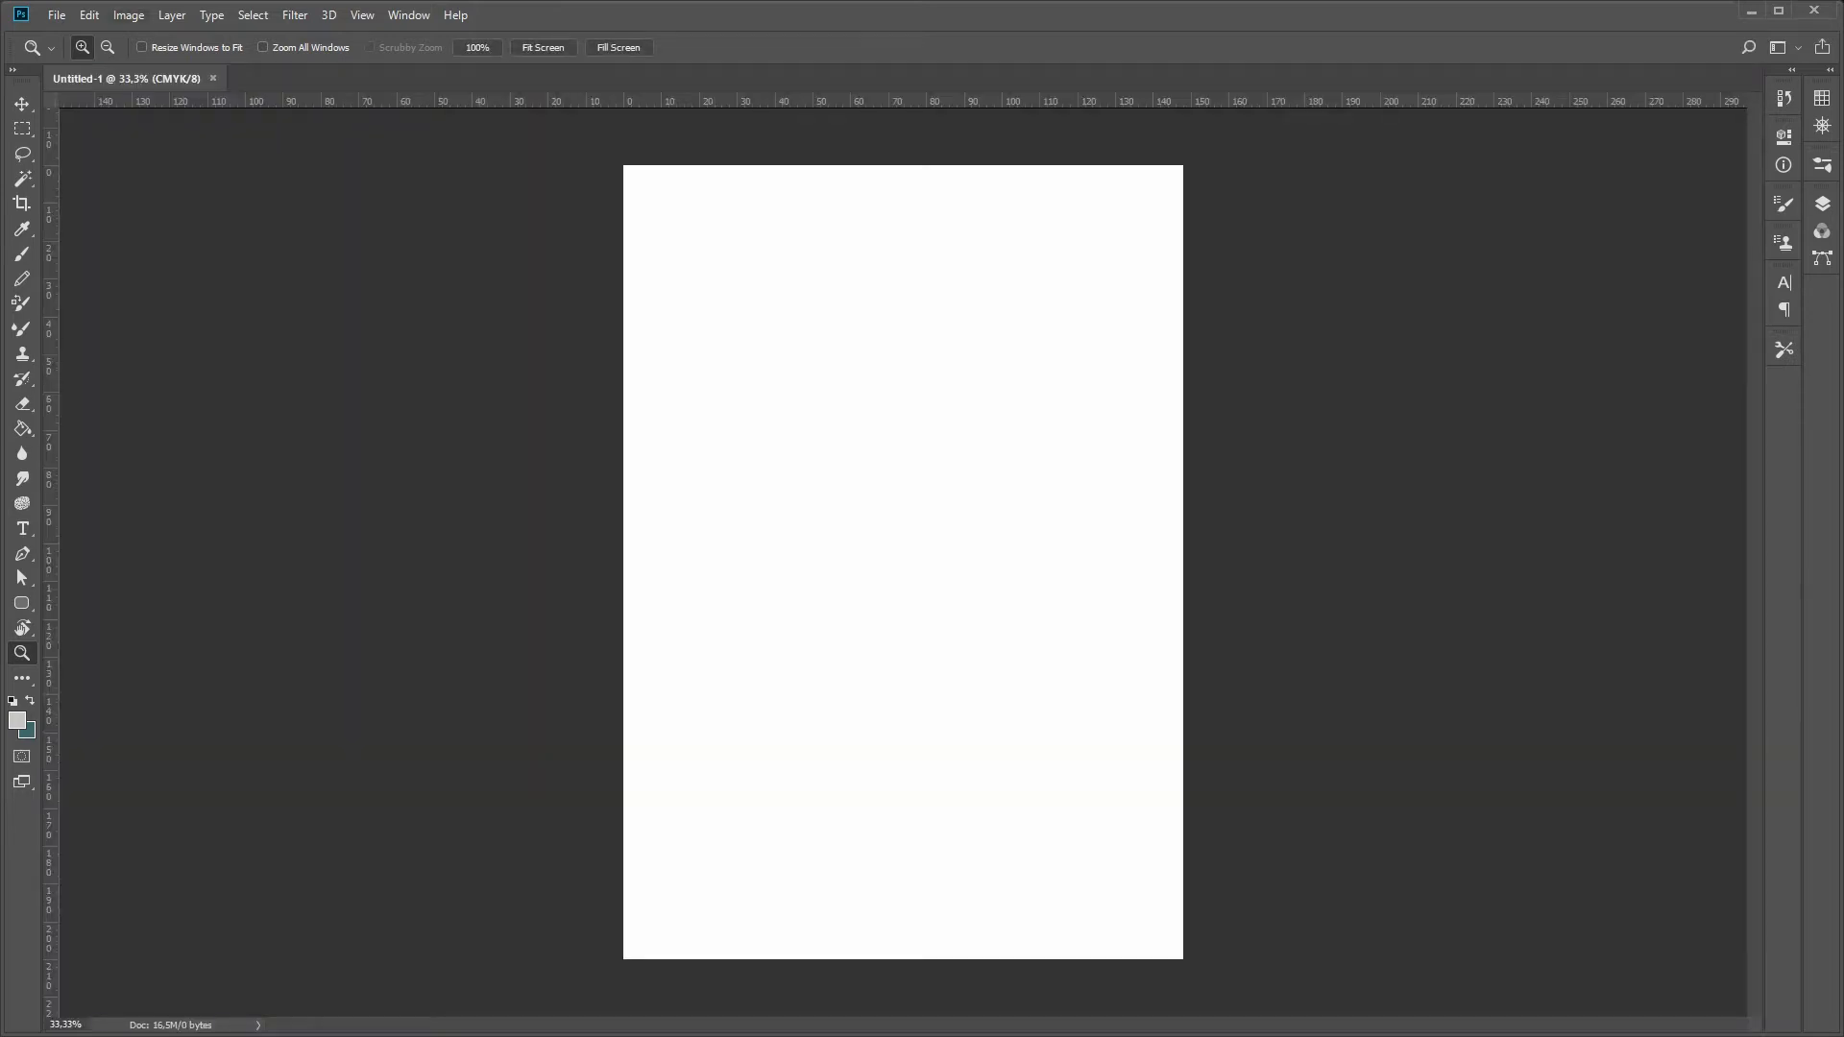
# - Rotate the blank canvas 90° to landscape orientation
pyautogui.click(128, 16)
pyautogui.moveTo(153, 189)
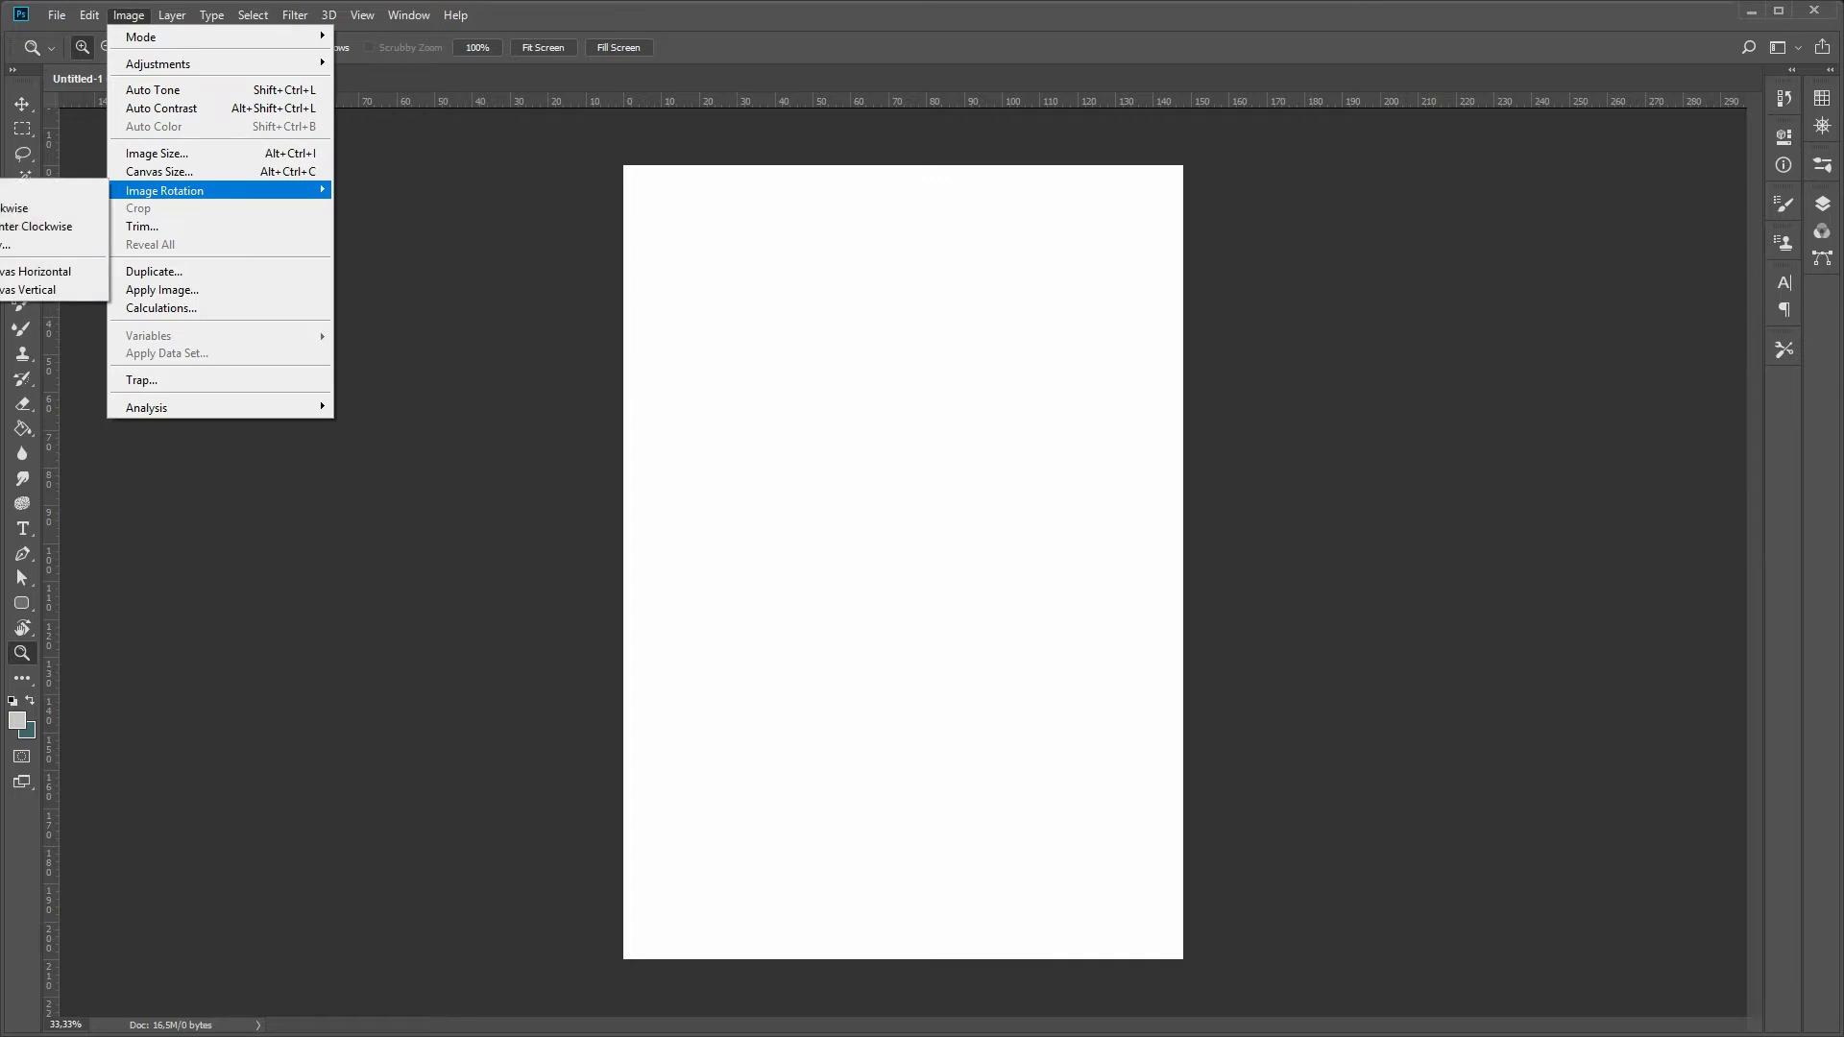
pyautogui.click(57, 217)
# - Place the B_1 "Happy Birthday" sketch on the canvas and commit it at full canvas size
pyautogui.click(56, 15)
pyautogui.click(77, 225)
pyautogui.moveTo(868, 678); pyautogui.dragTo(908, 557)
pyautogui.press('Return')
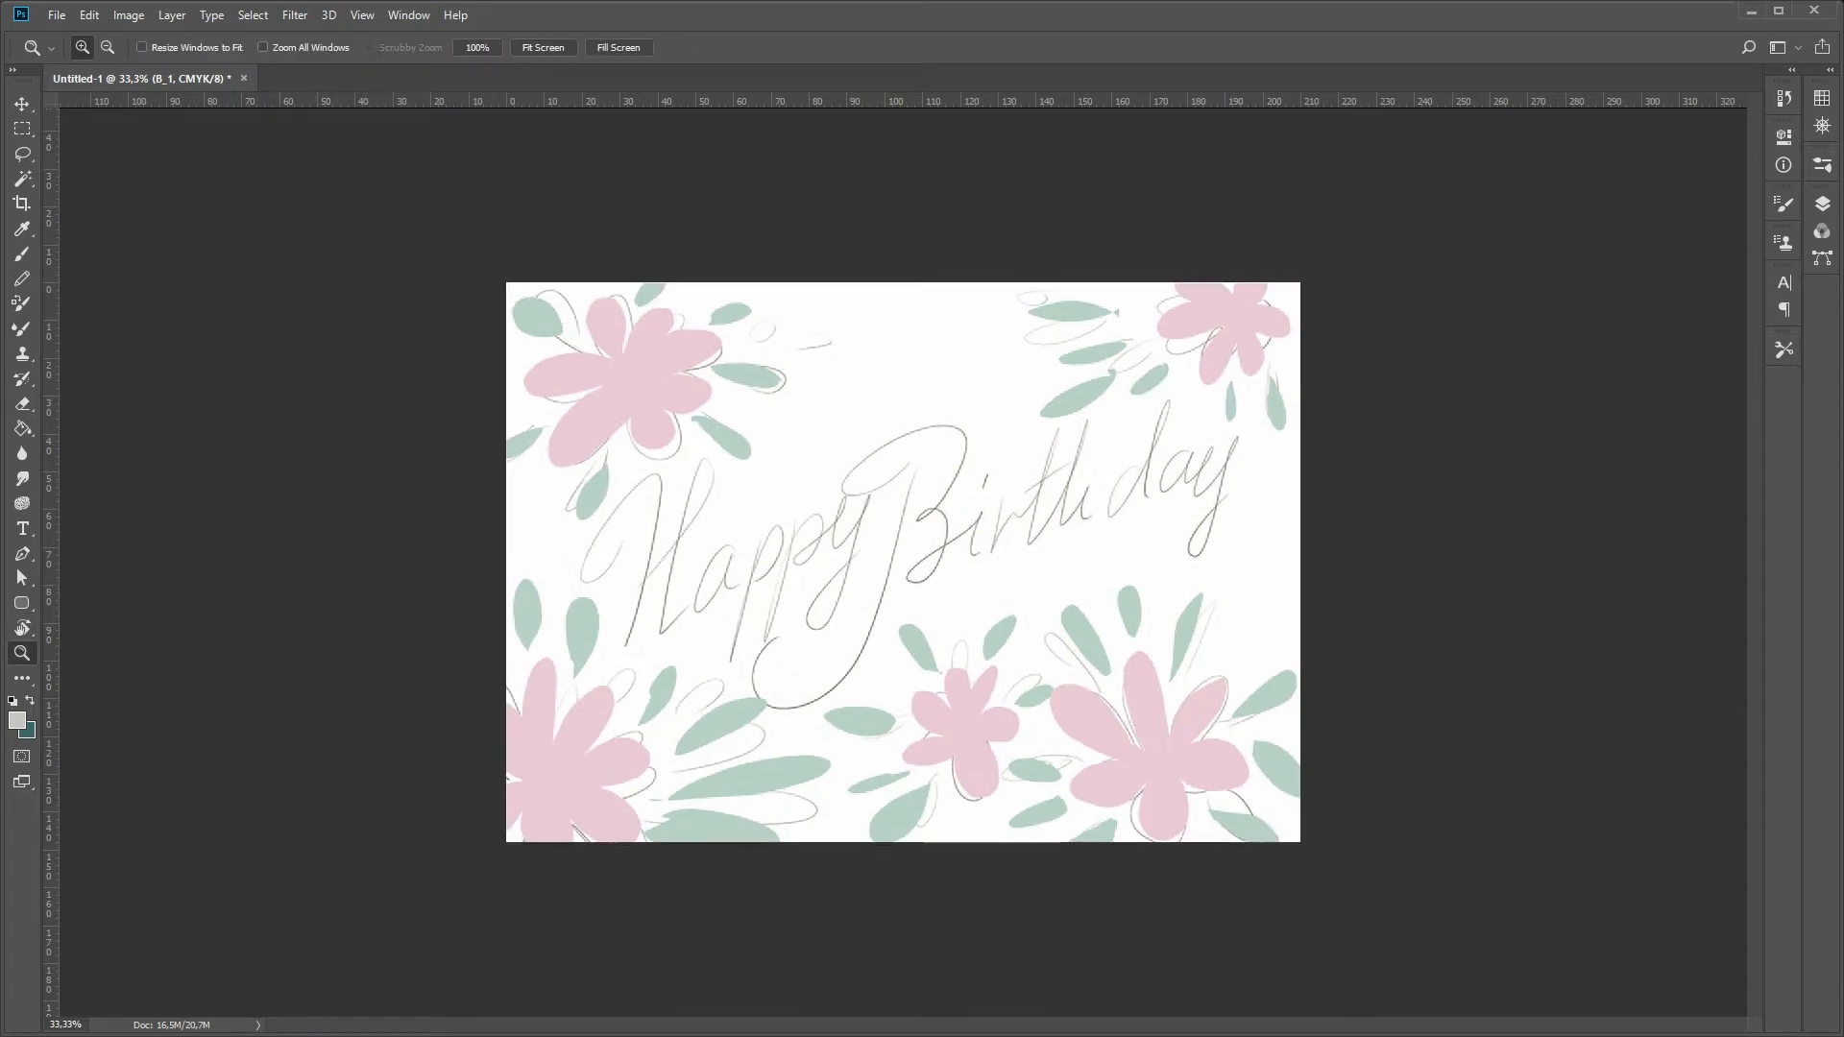
# - Fade and lock the B_1 sketch layer, and add a new layer above it for brush drawing
pyautogui.click(1821, 203)
pyautogui.press('Return')
pyautogui.click(1647, 278)
pyautogui.click(1743, 844)
pyautogui.moveTo(1519, 538); pyautogui.dragTo(1573, 538)
pyautogui.press('b')
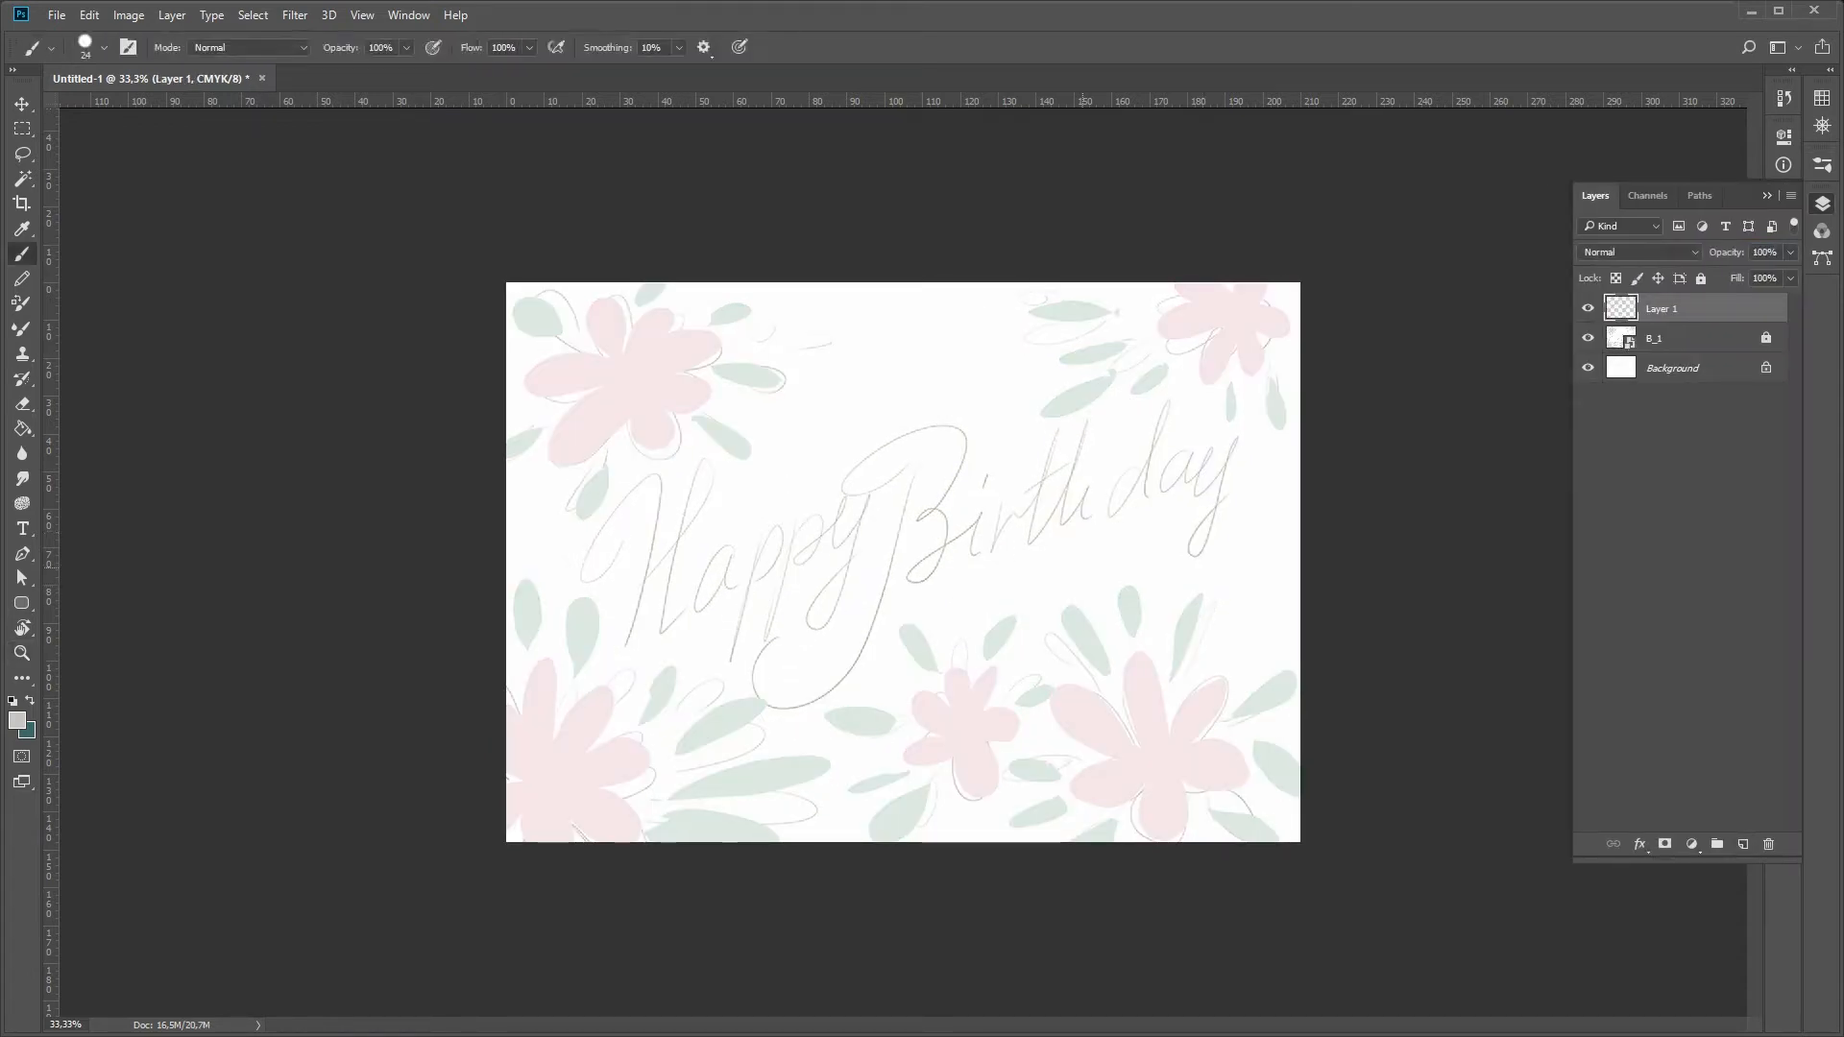
# - Draw a large open poppy in the lower-left corner with wavy petals, a round centre and short radiating stamens
pyautogui.hotkey('ctrl', '+')
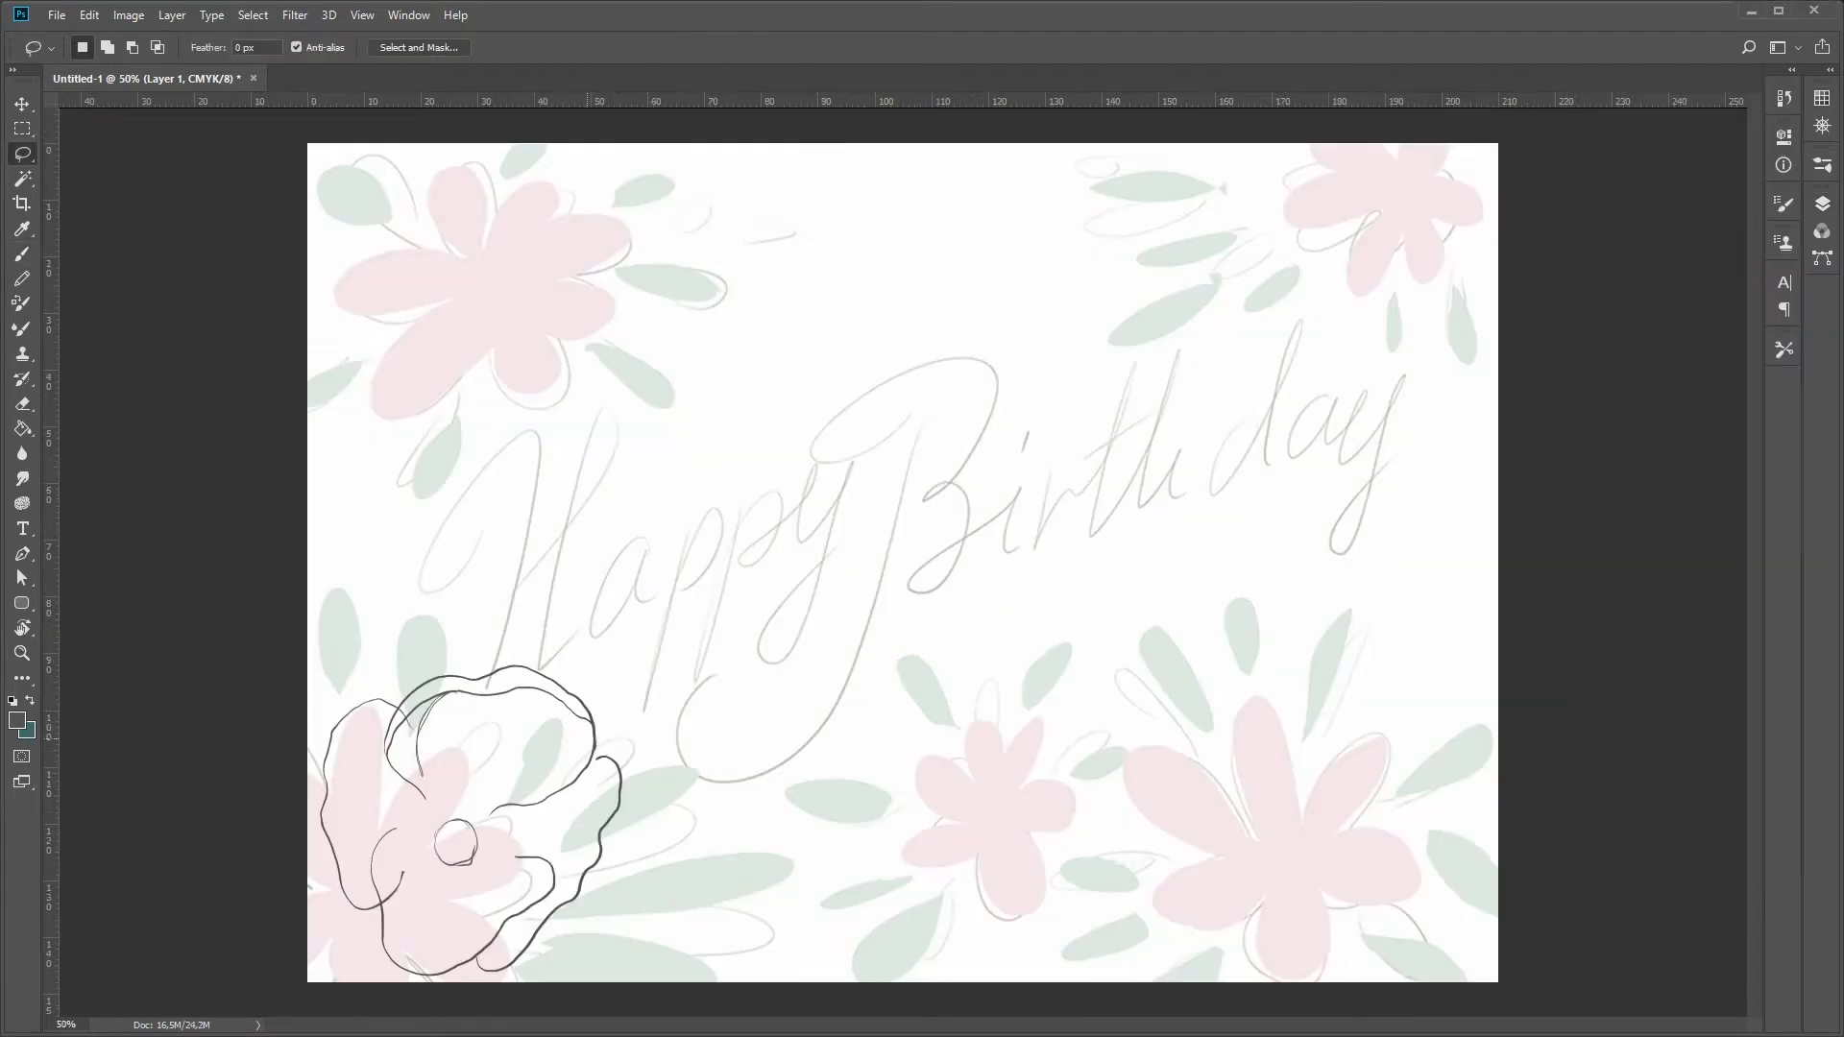
pyautogui.hotkey('ctrl', 'z')
pyautogui.press('b')
pyautogui.click(459, 819)
pyautogui.moveTo(457, 794)
pyautogui.mouseDown()
pyautogui.moveTo(476, 806)
pyautogui.moveTo(438, 831)
pyautogui.moveTo(437, 805)
pyautogui.mouseUp()
pyautogui.moveTo(460, 818); pyautogui.dragTo(497, 763)
pyautogui.moveTo(480, 799)
pyautogui.mouseDown()
pyautogui.moveTo(503, 786)
pyautogui.moveTo(519, 845)
pyautogui.mouseUp()
pyautogui.moveTo(478, 837); pyautogui.dragTo(485, 877)
pyautogui.moveTo(452, 847)
pyautogui.mouseDown()
pyautogui.moveTo(428, 885)
pyautogui.moveTo(411, 864)
pyautogui.mouseUp()
pyautogui.moveTo(434, 835); pyautogui.dragTo(402, 838)
pyautogui.moveTo(434, 811); pyautogui.dragTo(406, 799)
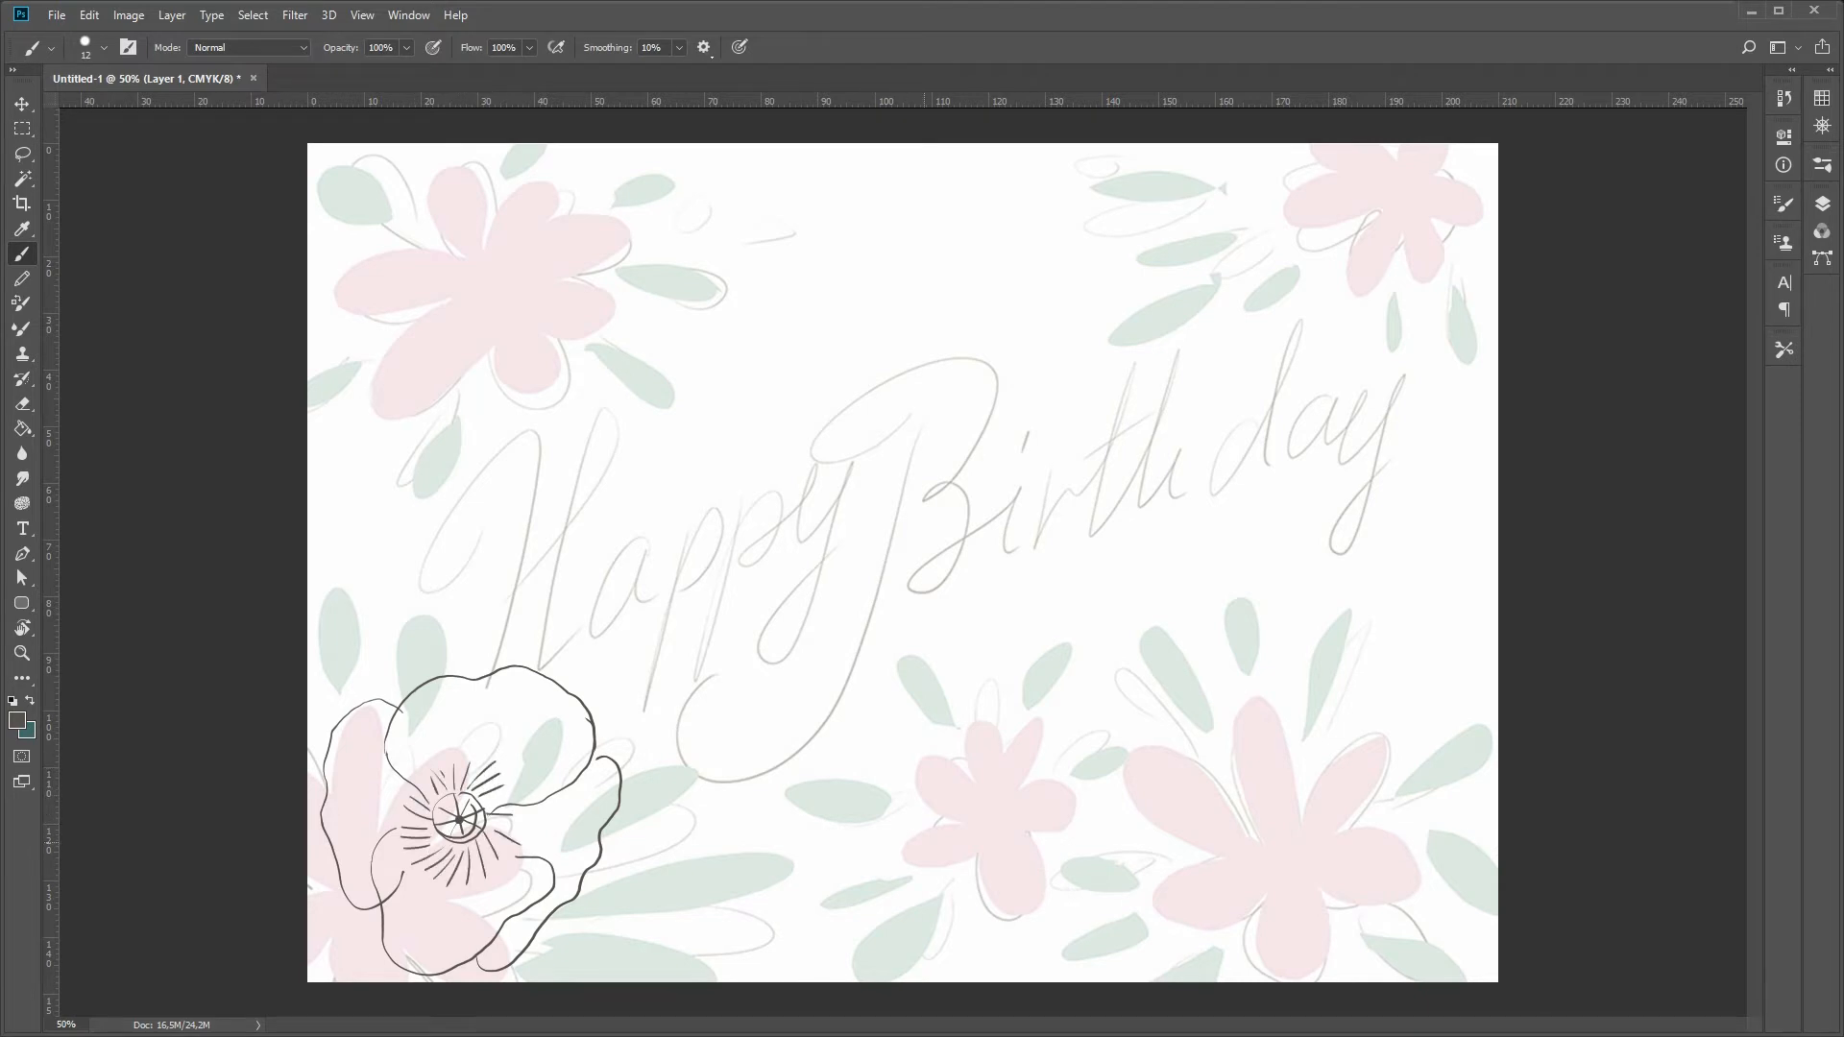
# - Draw the petals and round centre of a second open poppy at the bottom, just right of the canvas middle
pyautogui.hotkey('ctrl', '+')
pyautogui.moveTo(821, 718); pyautogui.dragTo(780, 737)
pyautogui.moveTo(768, 706)
pyautogui.mouseDown()
pyautogui.moveTo(789, 672)
pyautogui.moveTo(841, 663)
pyautogui.mouseUp()
pyautogui.moveTo(780, 752); pyautogui.dragTo(745, 771)
pyautogui.moveTo(778, 740)
pyautogui.mouseDown()
pyautogui.moveTo(742, 727)
pyautogui.moveTo(770, 739)
pyautogui.mouseUp()
pyautogui.moveTo(745, 677)
pyautogui.mouseDown()
pyautogui.moveTo(736, 635)
pyautogui.moveTo(845, 555)
pyautogui.moveTo(859, 688)
pyautogui.mouseUp()
pyautogui.moveTo(726, 745)
pyautogui.mouseDown()
pyautogui.moveTo(758, 895)
pyautogui.moveTo(806, 769)
pyautogui.mouseUp()
pyautogui.moveTo(774, 562)
pyautogui.mouseDown()
pyautogui.moveTo(657, 593)
pyautogui.moveTo(662, 747)
pyautogui.mouseUp()
pyautogui.moveTo(918, 636); pyautogui.dragTo(893, 861)
pyautogui.hotkey('ctrl', '-')
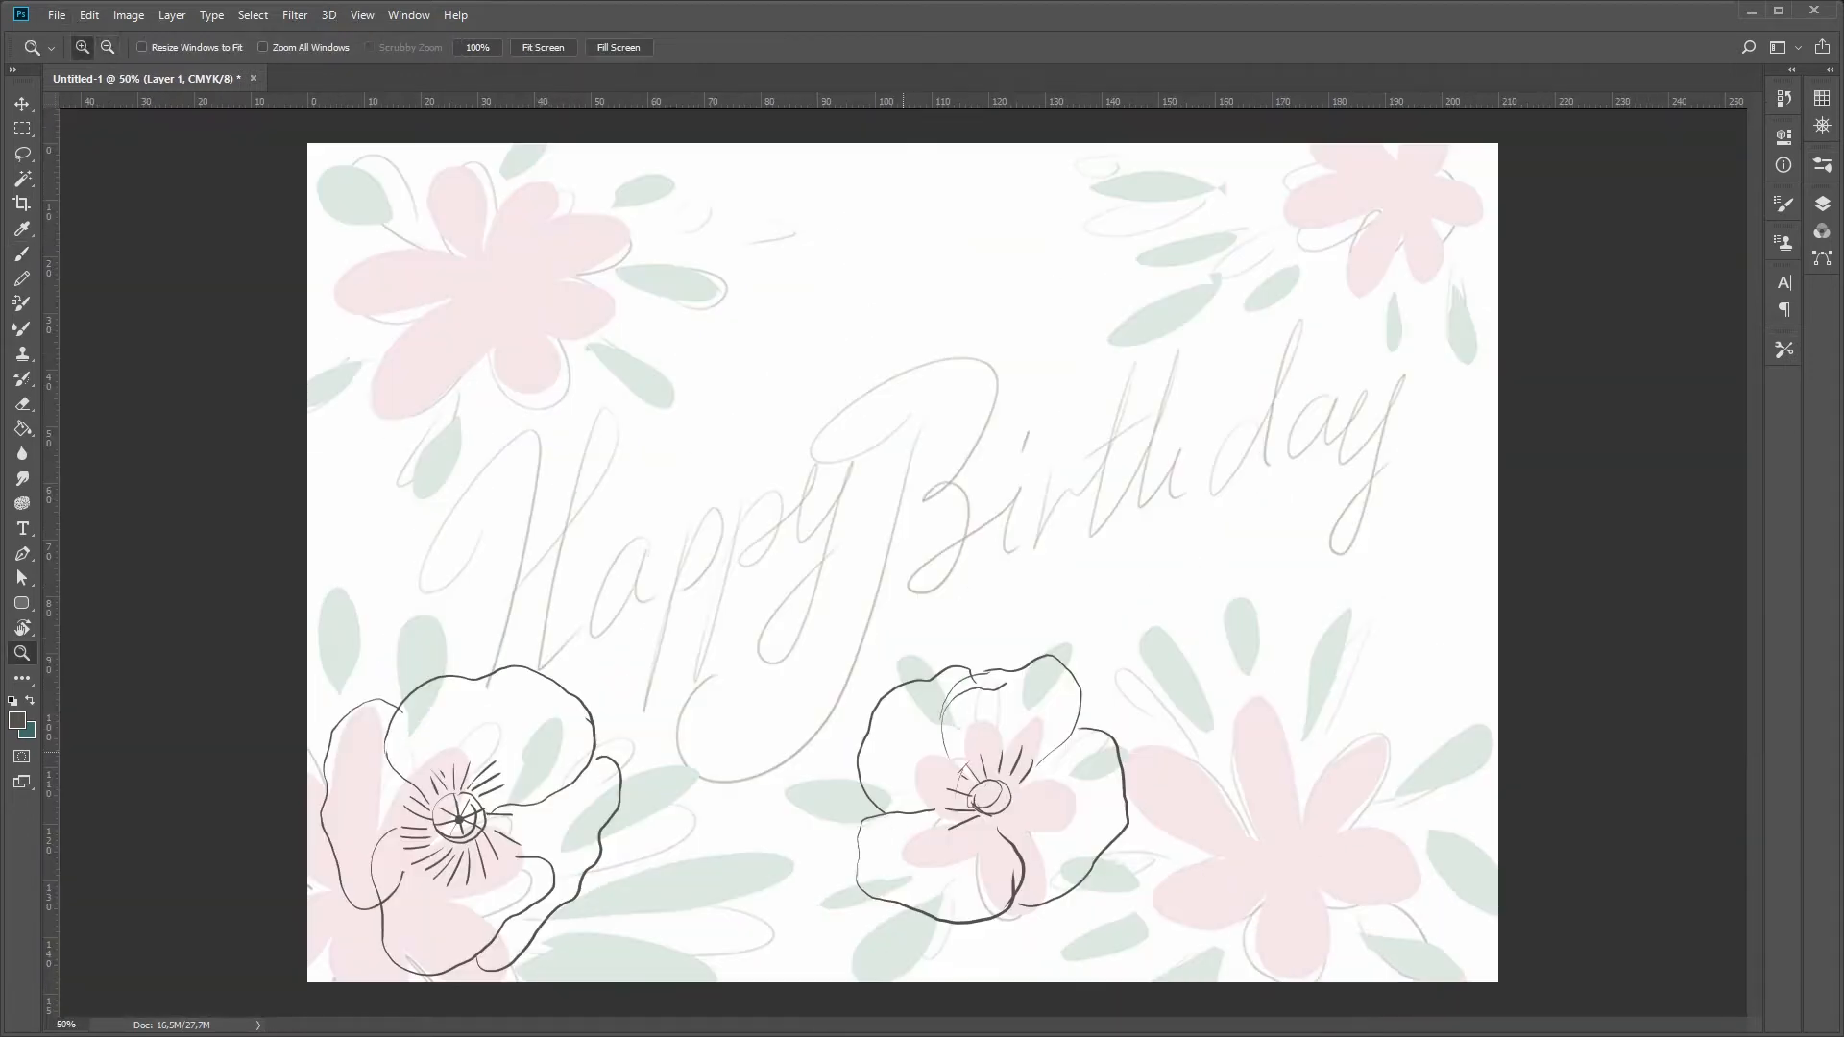
# - Draw radiating stamens around the second poppy's centre and redraw the right edge of its upper petal
pyautogui.moveTo(1004, 815); pyautogui.dragTo(1045, 832)
pyautogui.moveTo(1002, 807); pyautogui.dragTo(1045, 791)
pyautogui.moveTo(991, 779); pyautogui.dragTo(989, 741)
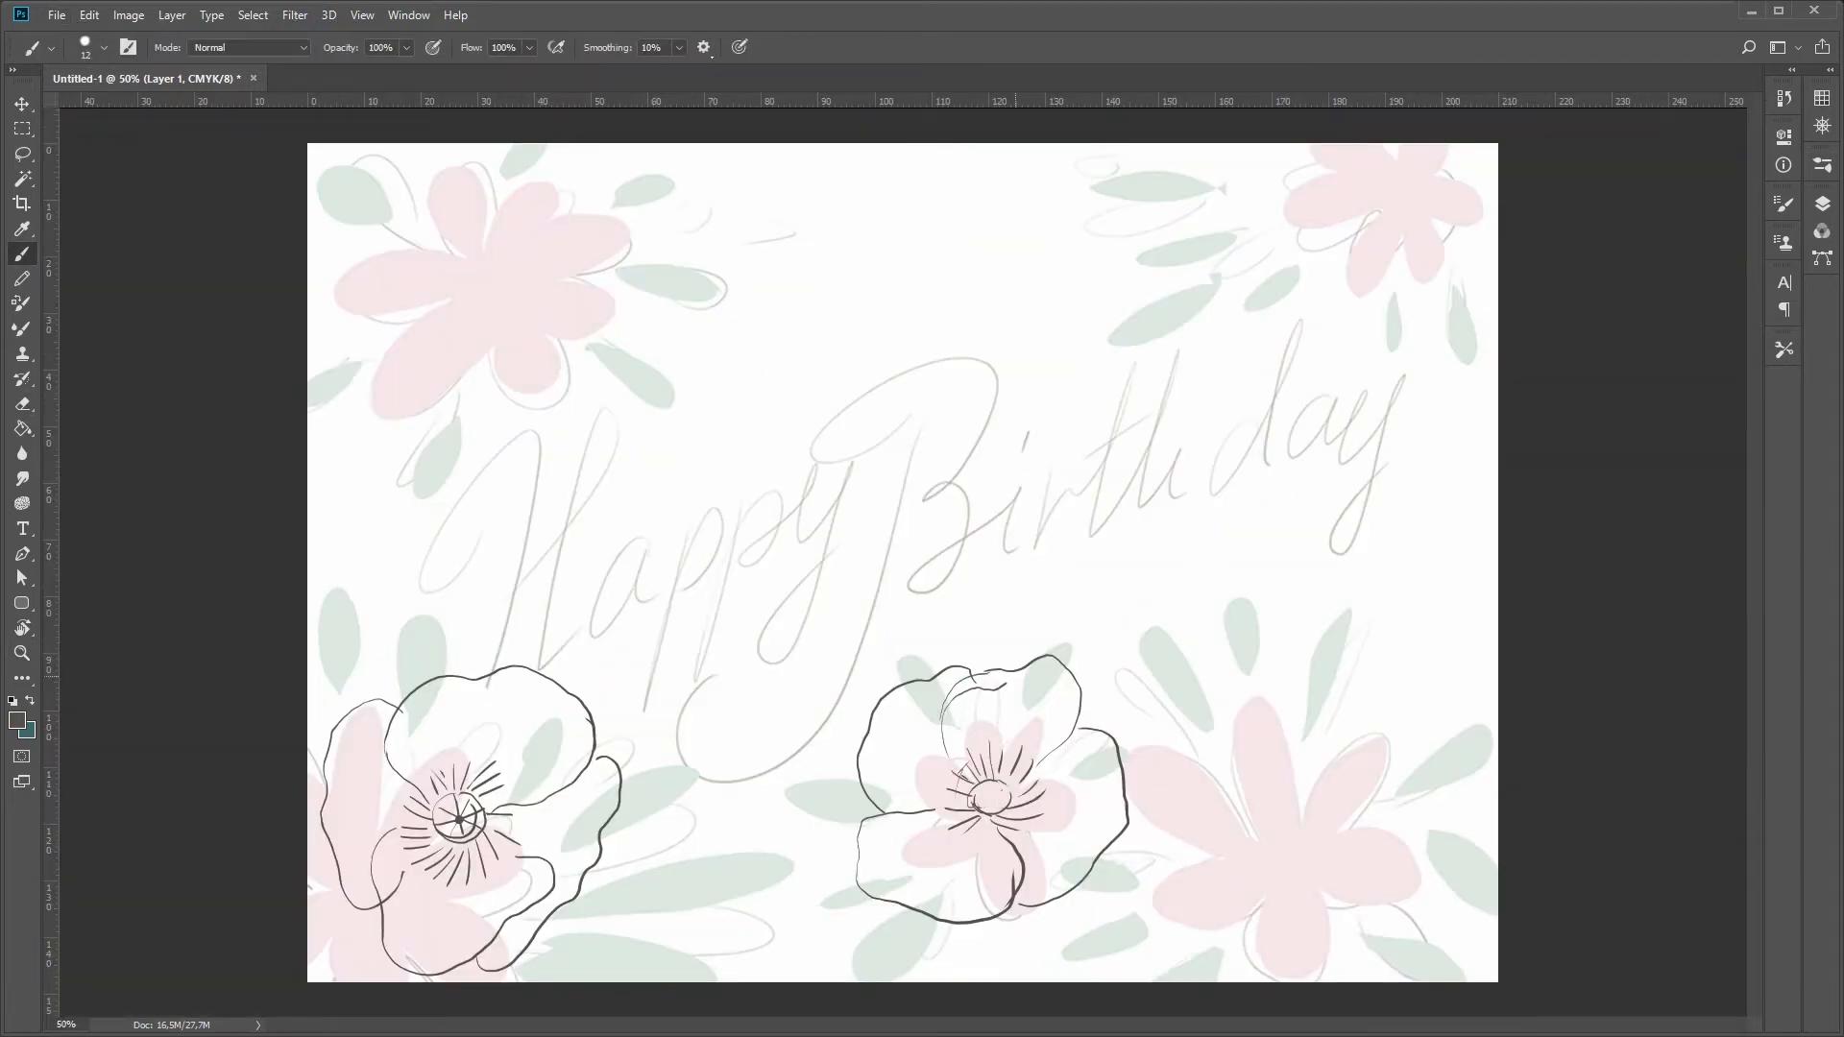
pyautogui.press('e')
pyautogui.press('b')
pyautogui.moveTo(1080, 699); pyautogui.dragTo(1037, 779)
# - Draw looped stamens around both poppy centres and fine radiating lines on the lower-left poppy's petals
pyautogui.moveTo(404, 836)
pyautogui.mouseDown()
pyautogui.moveTo(480, 871)
pyautogui.moveTo(518, 819)
pyautogui.moveTo(495, 768)
pyautogui.moveTo(422, 788)
pyautogui.mouseUp()
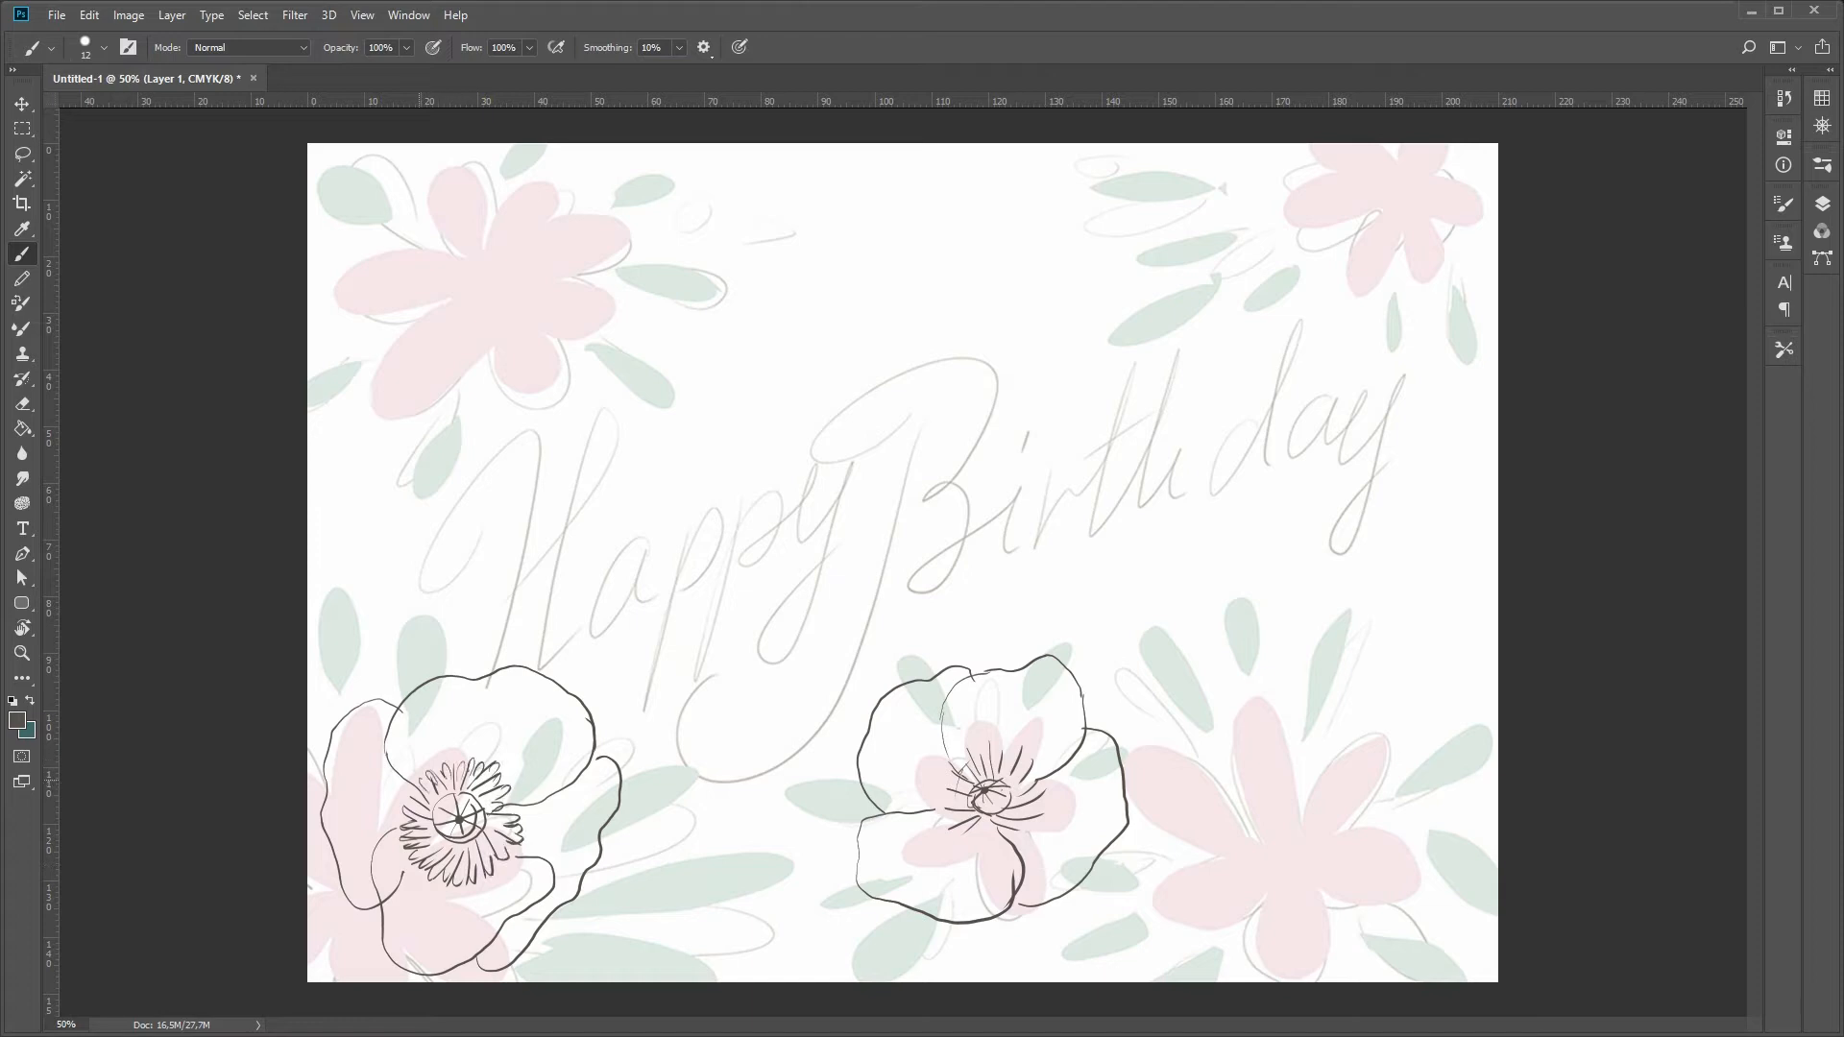
pyautogui.moveTo(979, 758)
pyautogui.mouseDown()
pyautogui.moveTo(1027, 782)
pyautogui.moveTo(950, 768)
pyautogui.moveTo(955, 816)
pyautogui.moveTo(999, 836)
pyautogui.moveTo(1049, 782)
pyautogui.mouseUp()
pyautogui.moveTo(471, 754)
pyautogui.mouseDown()
pyautogui.moveTo(490, 726)
pyautogui.moveTo(519, 745)
pyautogui.mouseUp()
pyautogui.moveTo(419, 881)
pyautogui.mouseDown()
pyautogui.moveTo(410, 917)
pyautogui.moveTo(387, 900)
pyautogui.mouseUp()
pyautogui.press('e')
pyautogui.press('b')
pyautogui.moveTo(396, 802); pyautogui.dragTo(371, 788)
pyautogui.moveTo(540, 810); pyautogui.dragTo(567, 804)
# - Add fine radiating lines to the second poppy's petals and a folded edge behind its top petal
pyautogui.moveTo(1020, 742); pyautogui.dragTo(1018, 702)
pyautogui.moveTo(1031, 740); pyautogui.dragTo(1044, 718)
pyautogui.moveTo(950, 832); pyautogui.dragTo(915, 842)
pyautogui.moveTo(963, 842); pyautogui.dragTo(970, 874)
pyautogui.moveTo(972, 672); pyautogui.dragTo(1041, 656)
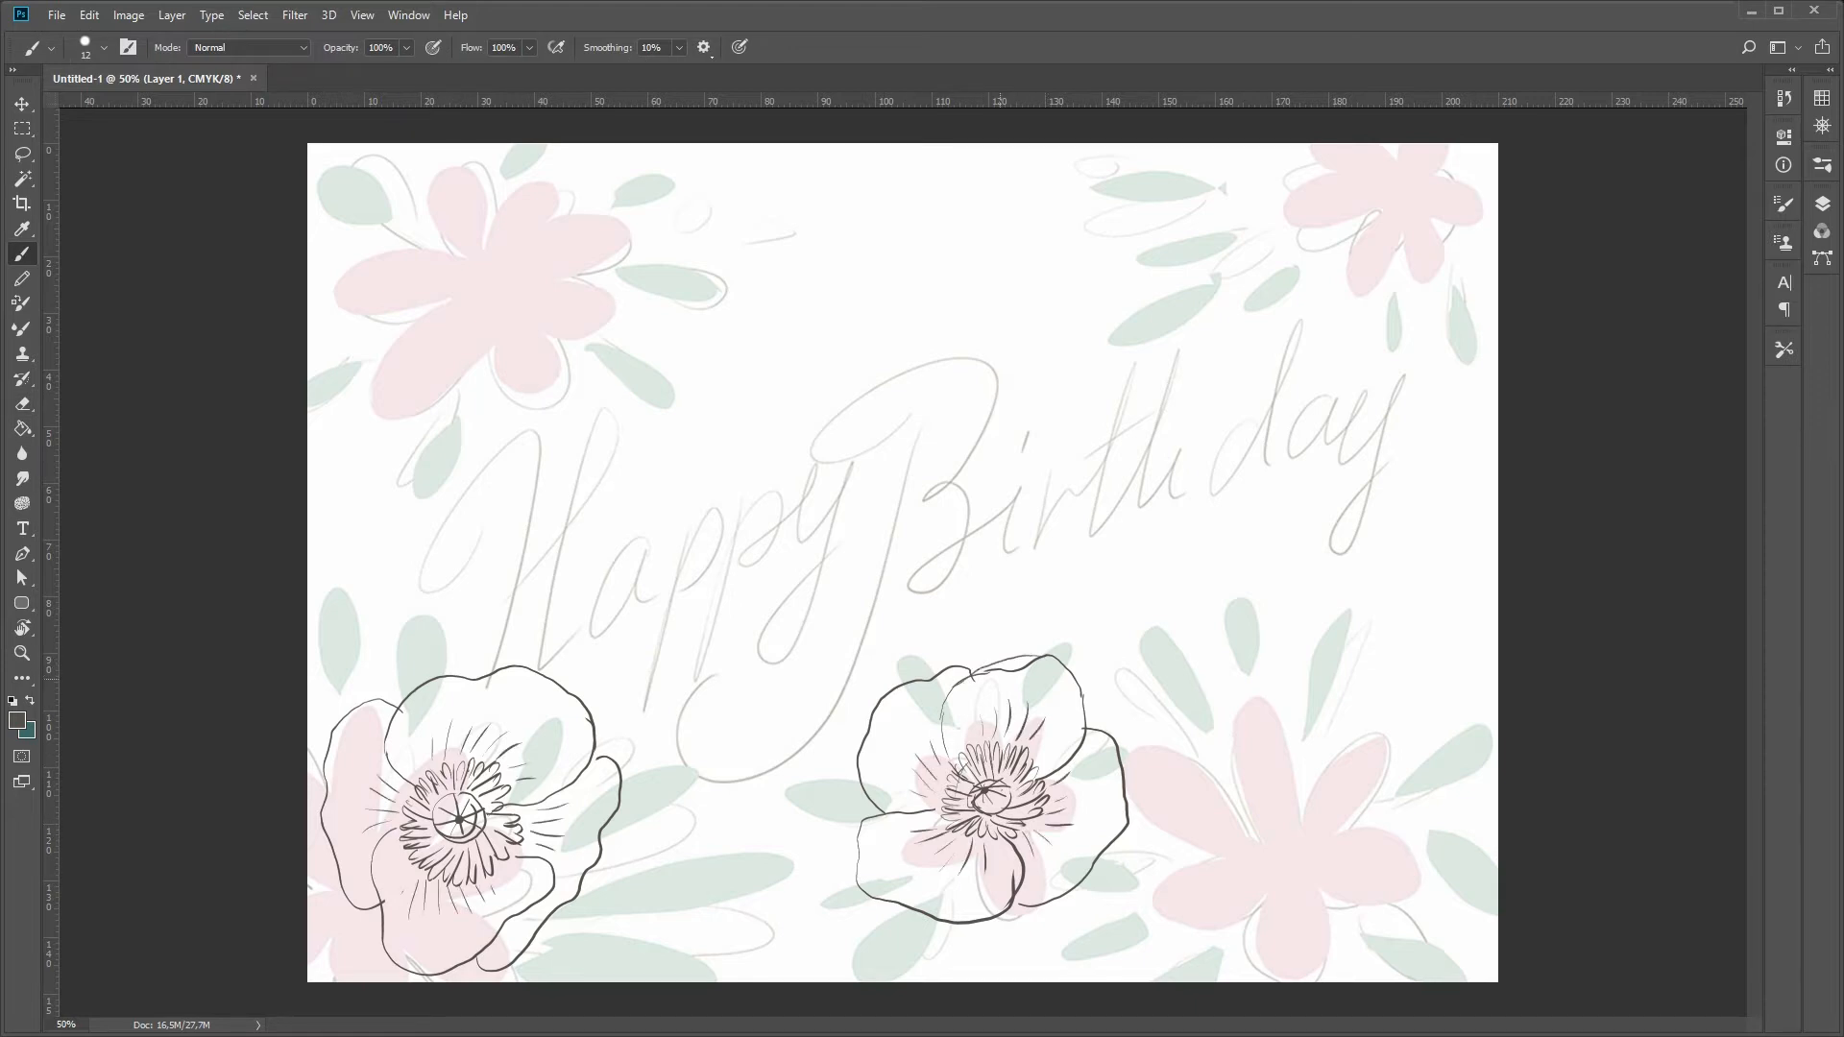
# - Draw dotted stems below both open poppies and add darker detail lines inside their centres
pyautogui.moveTo(1075, 892); pyautogui.dragTo(991, 963)
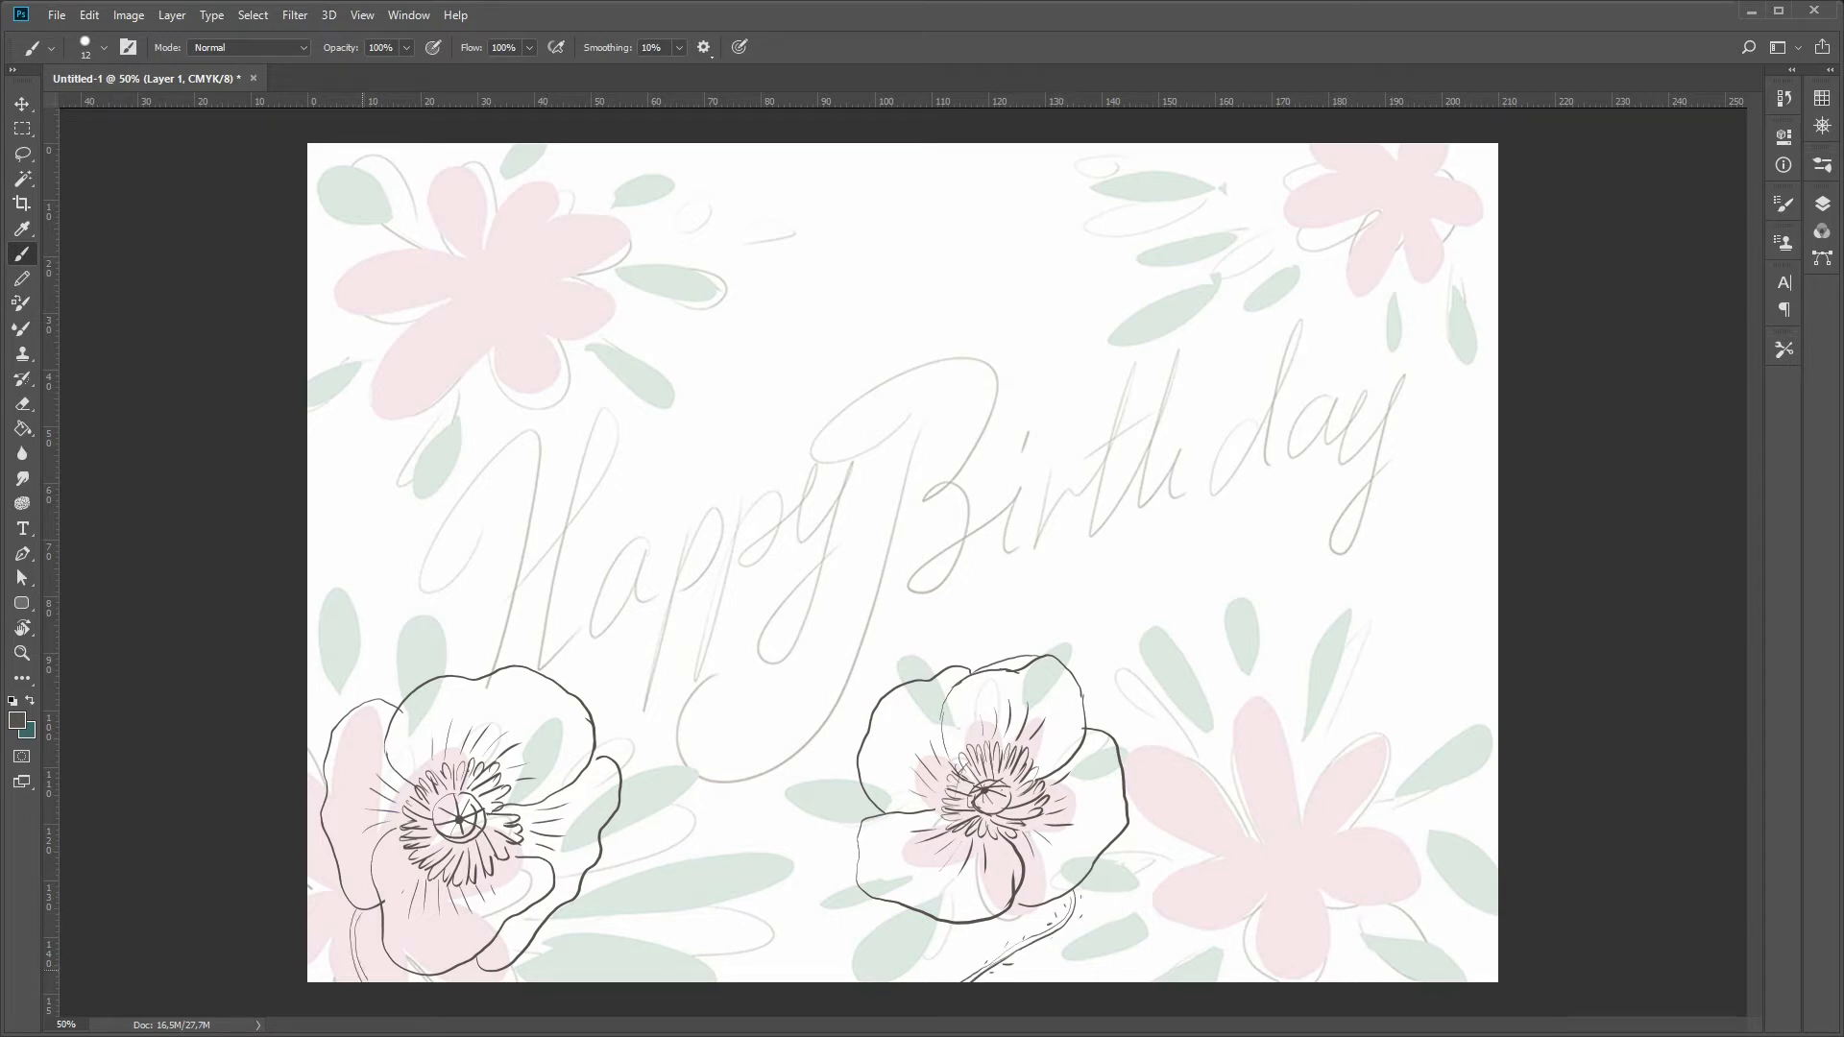
pyautogui.moveTo(437, 830); pyautogui.dragTo(480, 820)
pyautogui.moveTo(468, 816); pyautogui.dragTo(486, 829)
pyautogui.moveTo(968, 787); pyautogui.dragTo(991, 801)
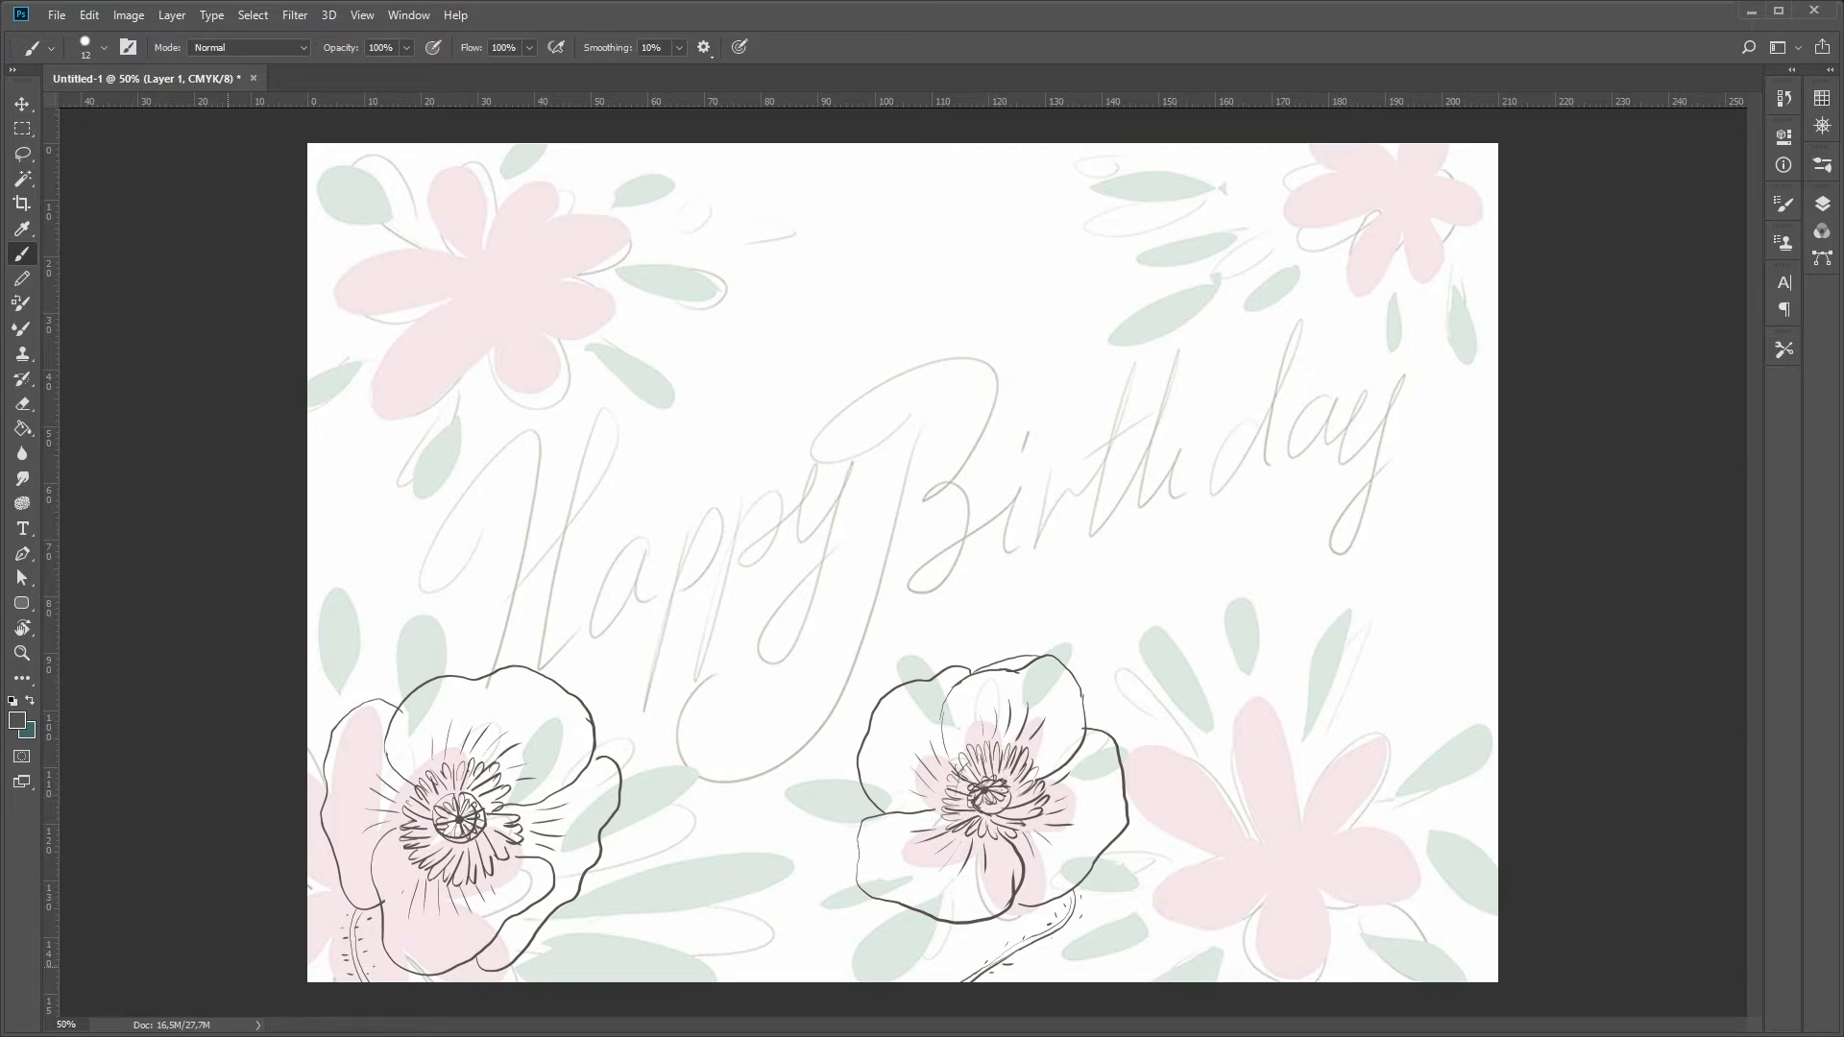
# - Draw a side-view poppy with a stem between the two open poppies and a drooping poppy in the upper-right corner
pyautogui.moveTo(647, 930); pyautogui.dragTo(750, 943)
pyautogui.moveTo(754, 798)
pyautogui.mouseDown()
pyautogui.moveTo(825, 824)
pyautogui.moveTo(778, 927)
pyautogui.mouseUp()
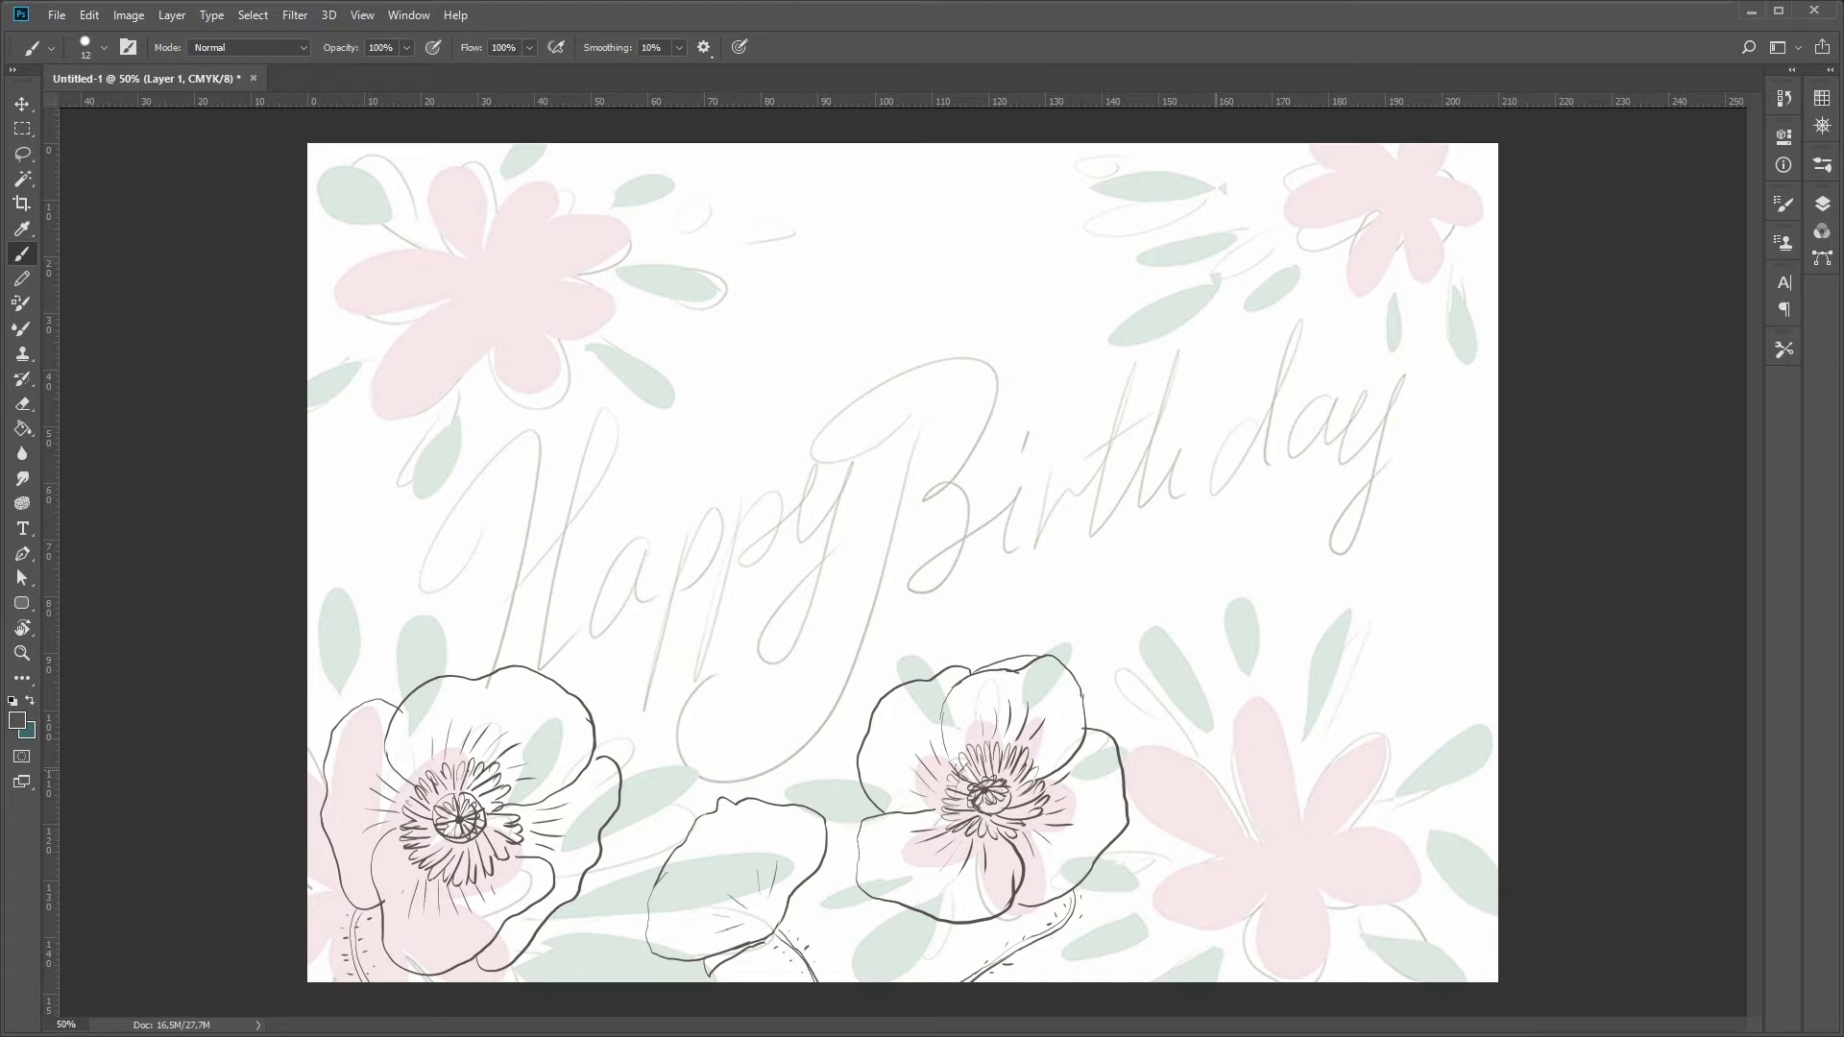
pyautogui.moveTo(1275, 223)
pyautogui.mouseDown()
pyautogui.moveTo(1377, 185)
pyautogui.moveTo(1377, 242)
pyautogui.moveTo(1462, 243)
pyautogui.mouseUp()
pyautogui.moveTo(1298, 267)
pyautogui.mouseDown()
pyautogui.moveTo(1392, 296)
pyautogui.moveTo(1447, 254)
pyautogui.mouseUp()
pyautogui.moveTo(1373, 186)
pyautogui.mouseDown()
pyautogui.moveTo(1247, 197)
pyautogui.moveTo(1299, 265)
pyautogui.mouseUp()
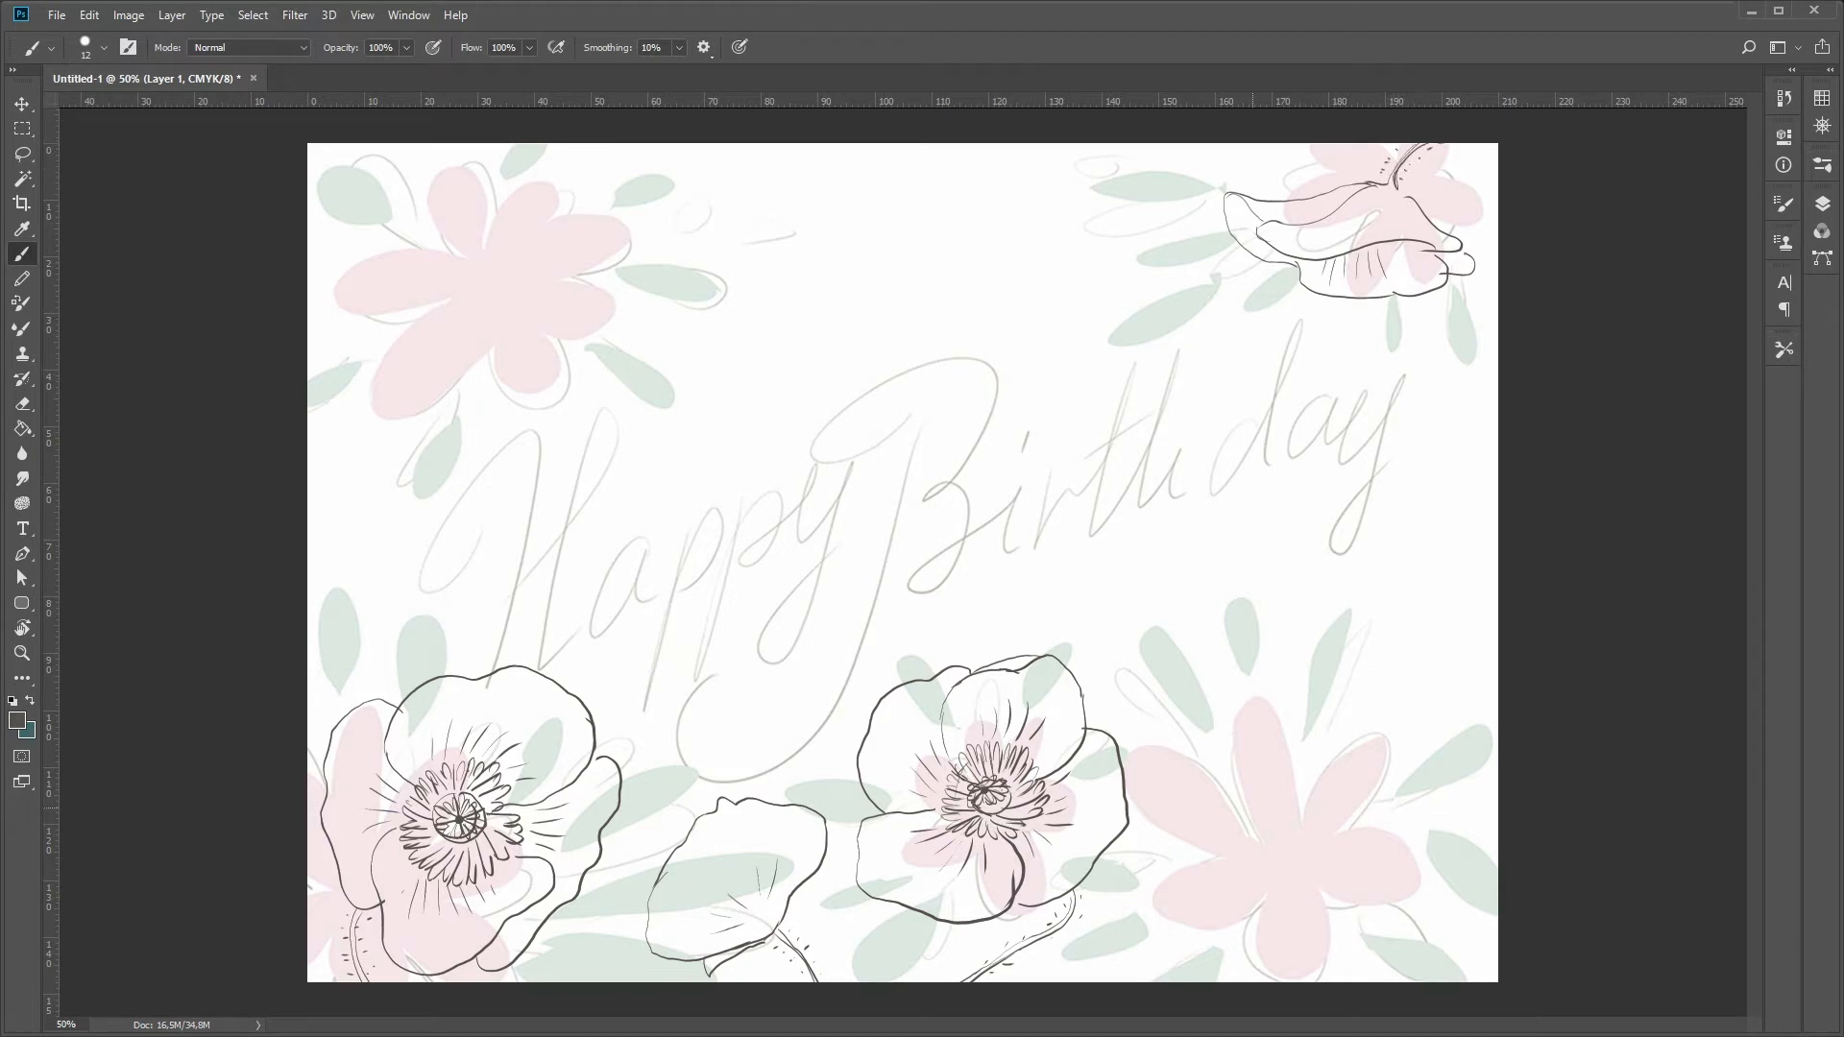
# - Draw a cup-shaped poppy with overlapping petals and a stem in the lower-right part of the canvas
pyautogui.moveTo(1195, 804)
pyautogui.mouseDown()
pyautogui.moveTo(1306, 763)
pyautogui.moveTo(1371, 815)
pyautogui.moveTo(1219, 888)
pyautogui.moveTo(1238, 916)
pyautogui.mouseUp()
pyautogui.moveTo(1211, 847)
pyautogui.mouseDown()
pyautogui.moveTo(1331, 828)
pyautogui.moveTo(1375, 879)
pyautogui.moveTo(1278, 930)
pyautogui.moveTo(1229, 901)
pyautogui.moveTo(1265, 922)
pyautogui.mouseUp()
pyautogui.press('e')
pyautogui.press('b')
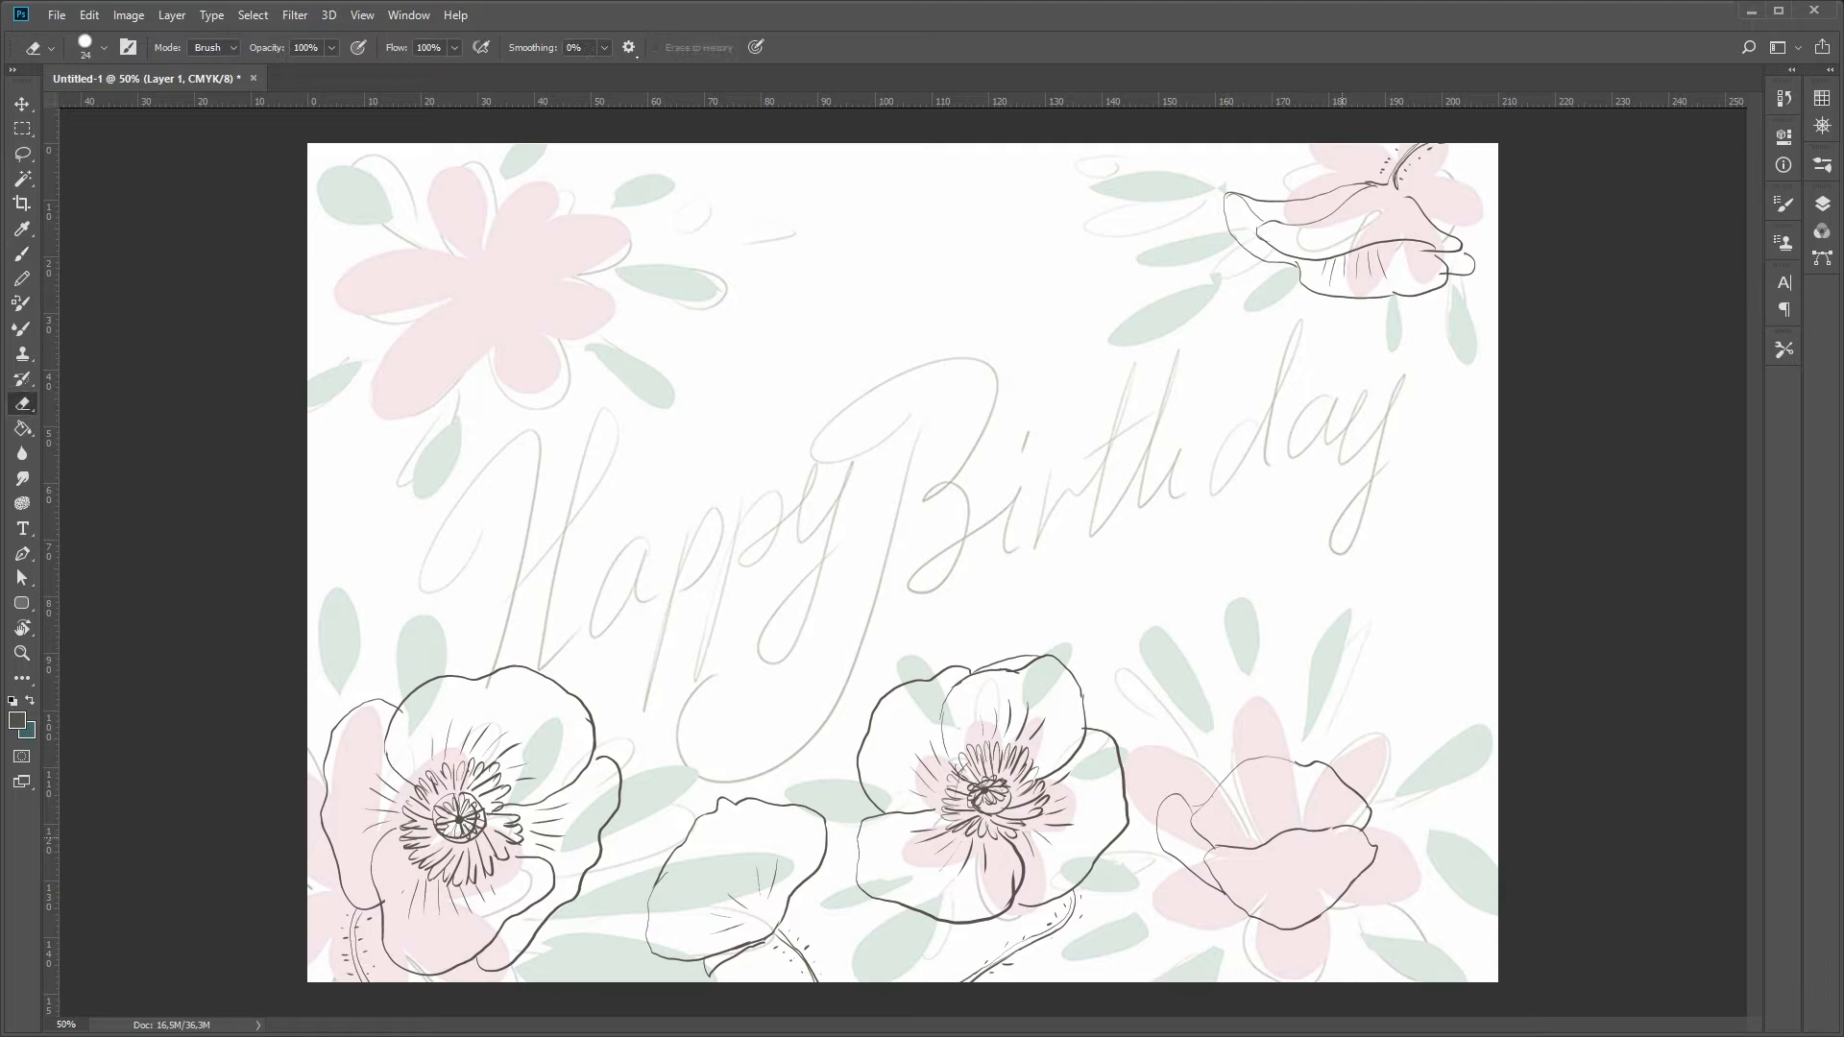
pyautogui.moveTo(1381, 812); pyautogui.dragTo(1364, 877)
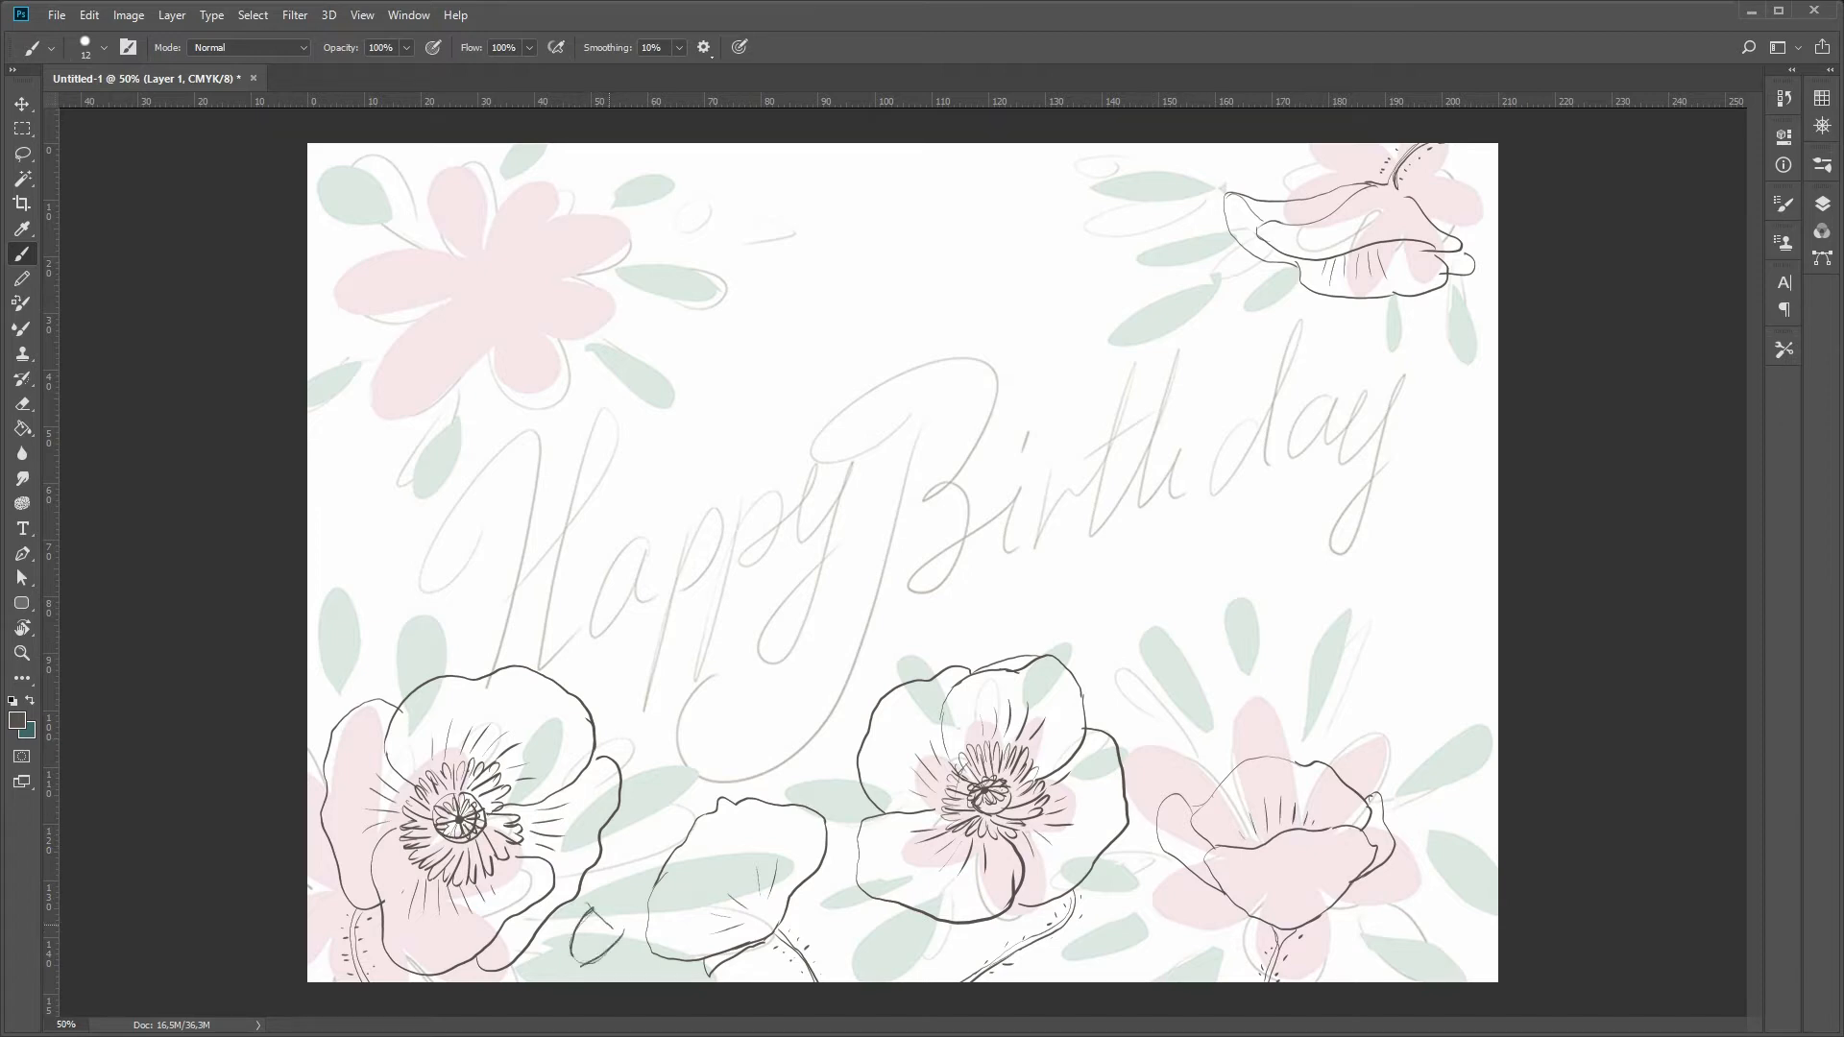
# - Finish the small seed pod beside the lower-left poppy and move it next to the lower-right poppy's stem
pyautogui.moveTo(614, 903); pyautogui.dragTo(624, 929)
pyautogui.press('l')
pyautogui.moveTo(633, 945)
pyautogui.mouseDown()
pyautogui.moveTo(550, 981)
pyautogui.moveTo(630, 953)
pyautogui.moveTo(634, 917)
pyautogui.moveTo(1389, 952)
pyautogui.mouseUp()
pyautogui.press('v')
pyautogui.hotkey('ctrl', 'd')
pyautogui.press('b')
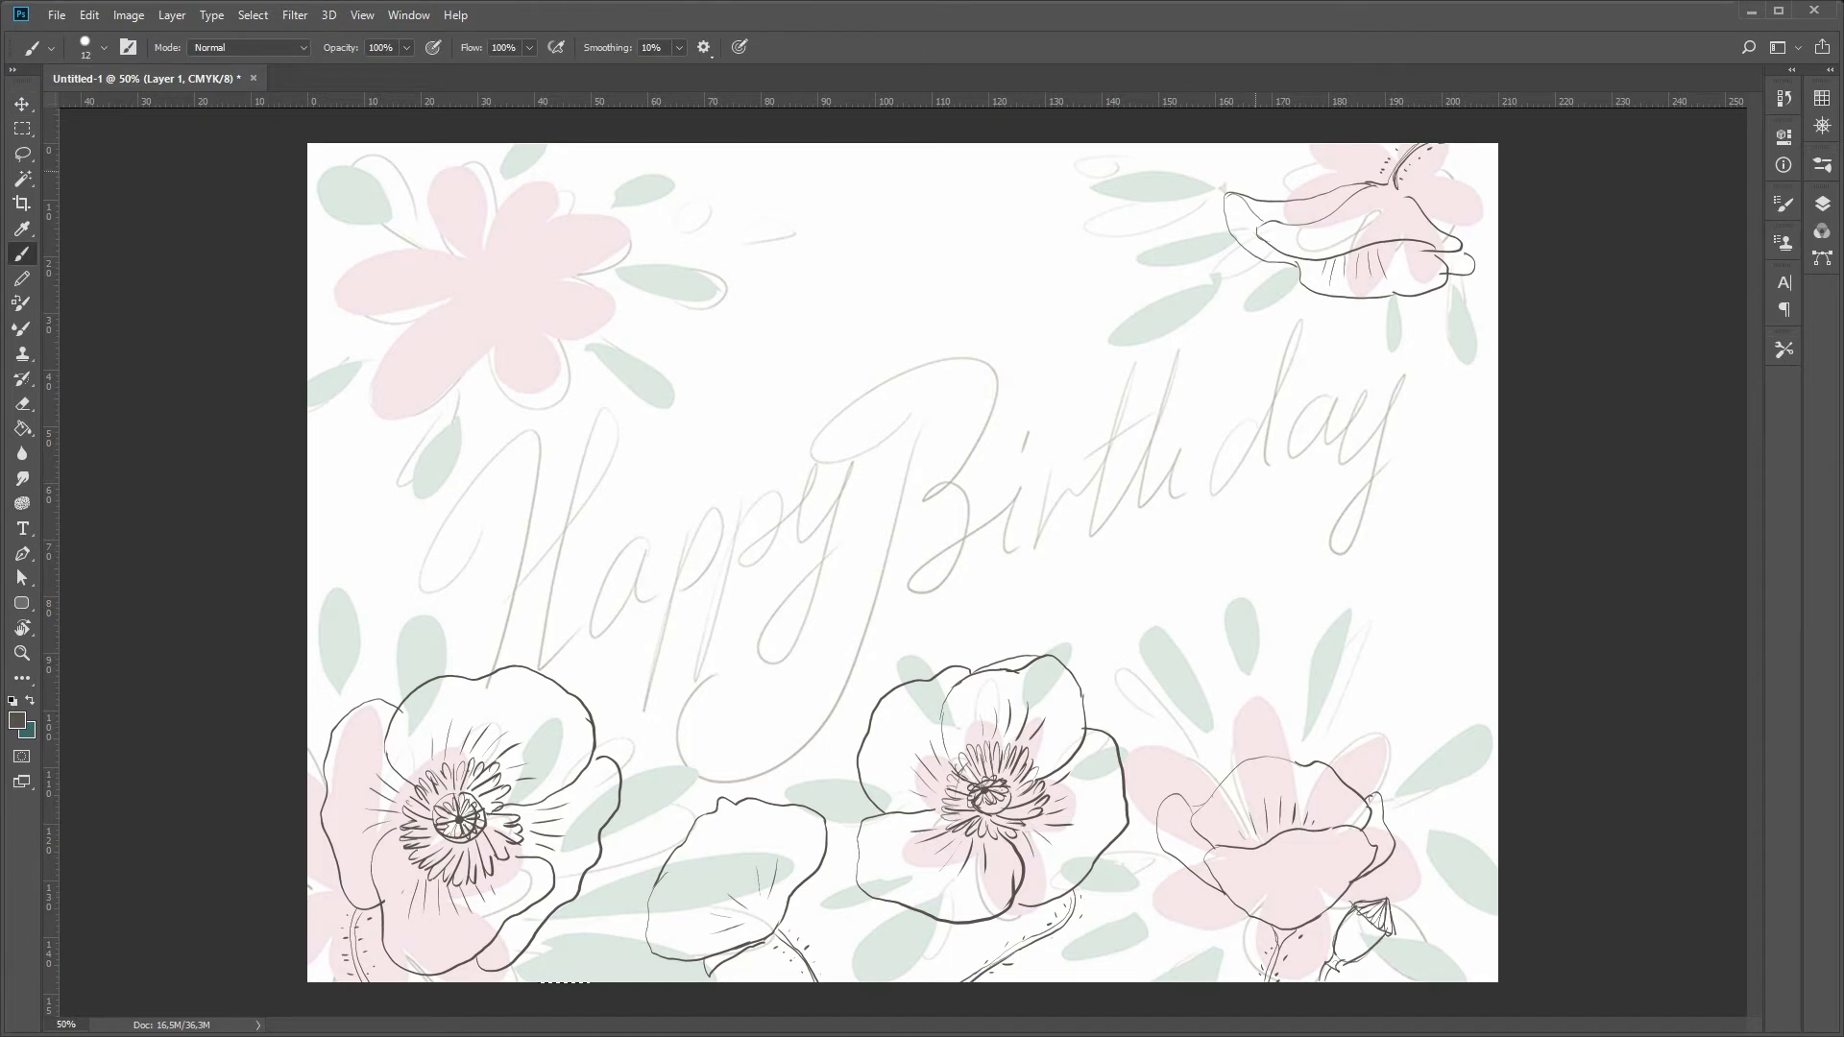
# - Draw a hanging seed pod with a double-line stem at the top edge, left of the drooping poppy
pyautogui.moveTo(1133, 199); pyautogui.dragTo(1215, 154)
pyautogui.moveTo(1112, 205); pyautogui.dragTo(1143, 227)
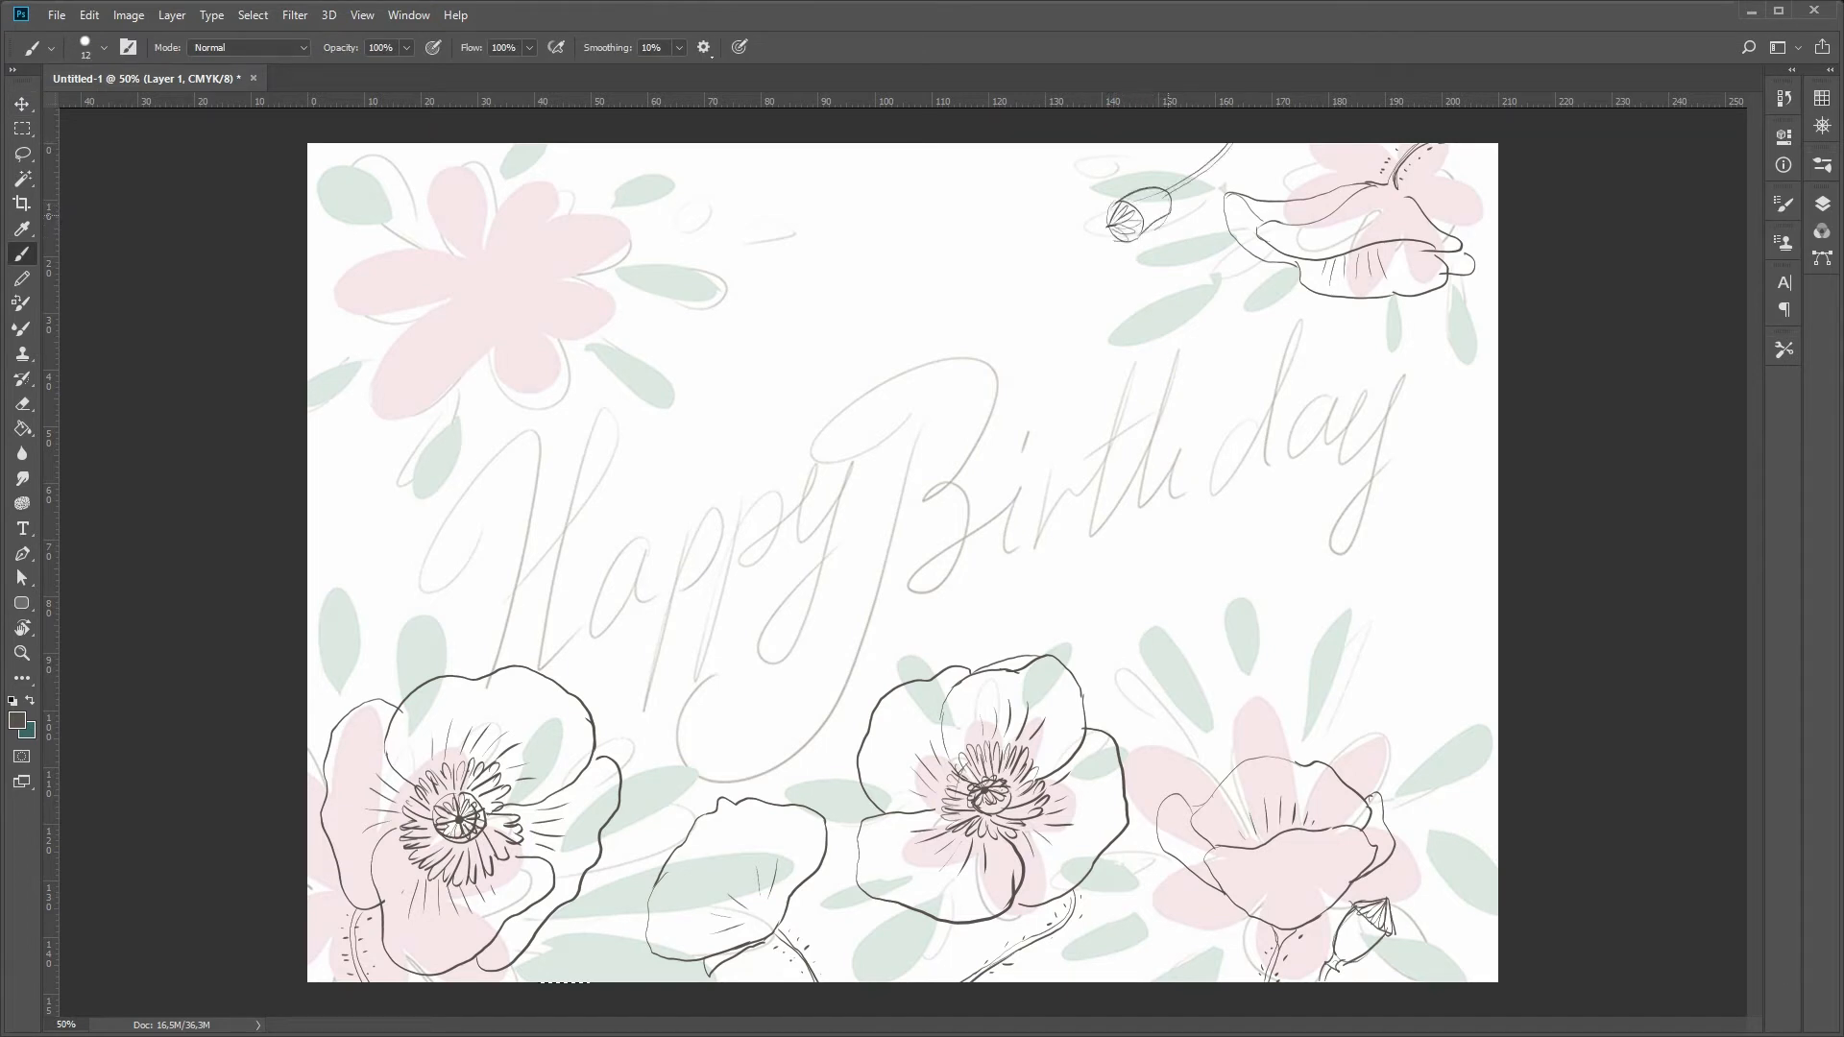
pyautogui.moveTo(1172, 198); pyautogui.dragTo(1217, 145)
# - Draw an open poppy with dotted stems in the upper-left corner, plus a bent seed pod below and another beside it
pyautogui.moveTo(463, 288)
pyautogui.mouseDown()
pyautogui.moveTo(493, 297)
pyautogui.moveTo(505, 375)
pyautogui.mouseUp()
pyautogui.moveTo(384, 394); pyautogui.dragTo(308, 530)
pyautogui.press('l')
pyautogui.press('b')
pyautogui.moveTo(308, 643)
pyautogui.mouseDown()
pyautogui.moveTo(451, 445)
pyautogui.moveTo(308, 641)
pyautogui.mouseUp()
pyautogui.moveTo(613, 362)
pyautogui.mouseDown()
pyautogui.moveTo(726, 355)
pyautogui.moveTo(733, 374)
pyautogui.mouseUp()
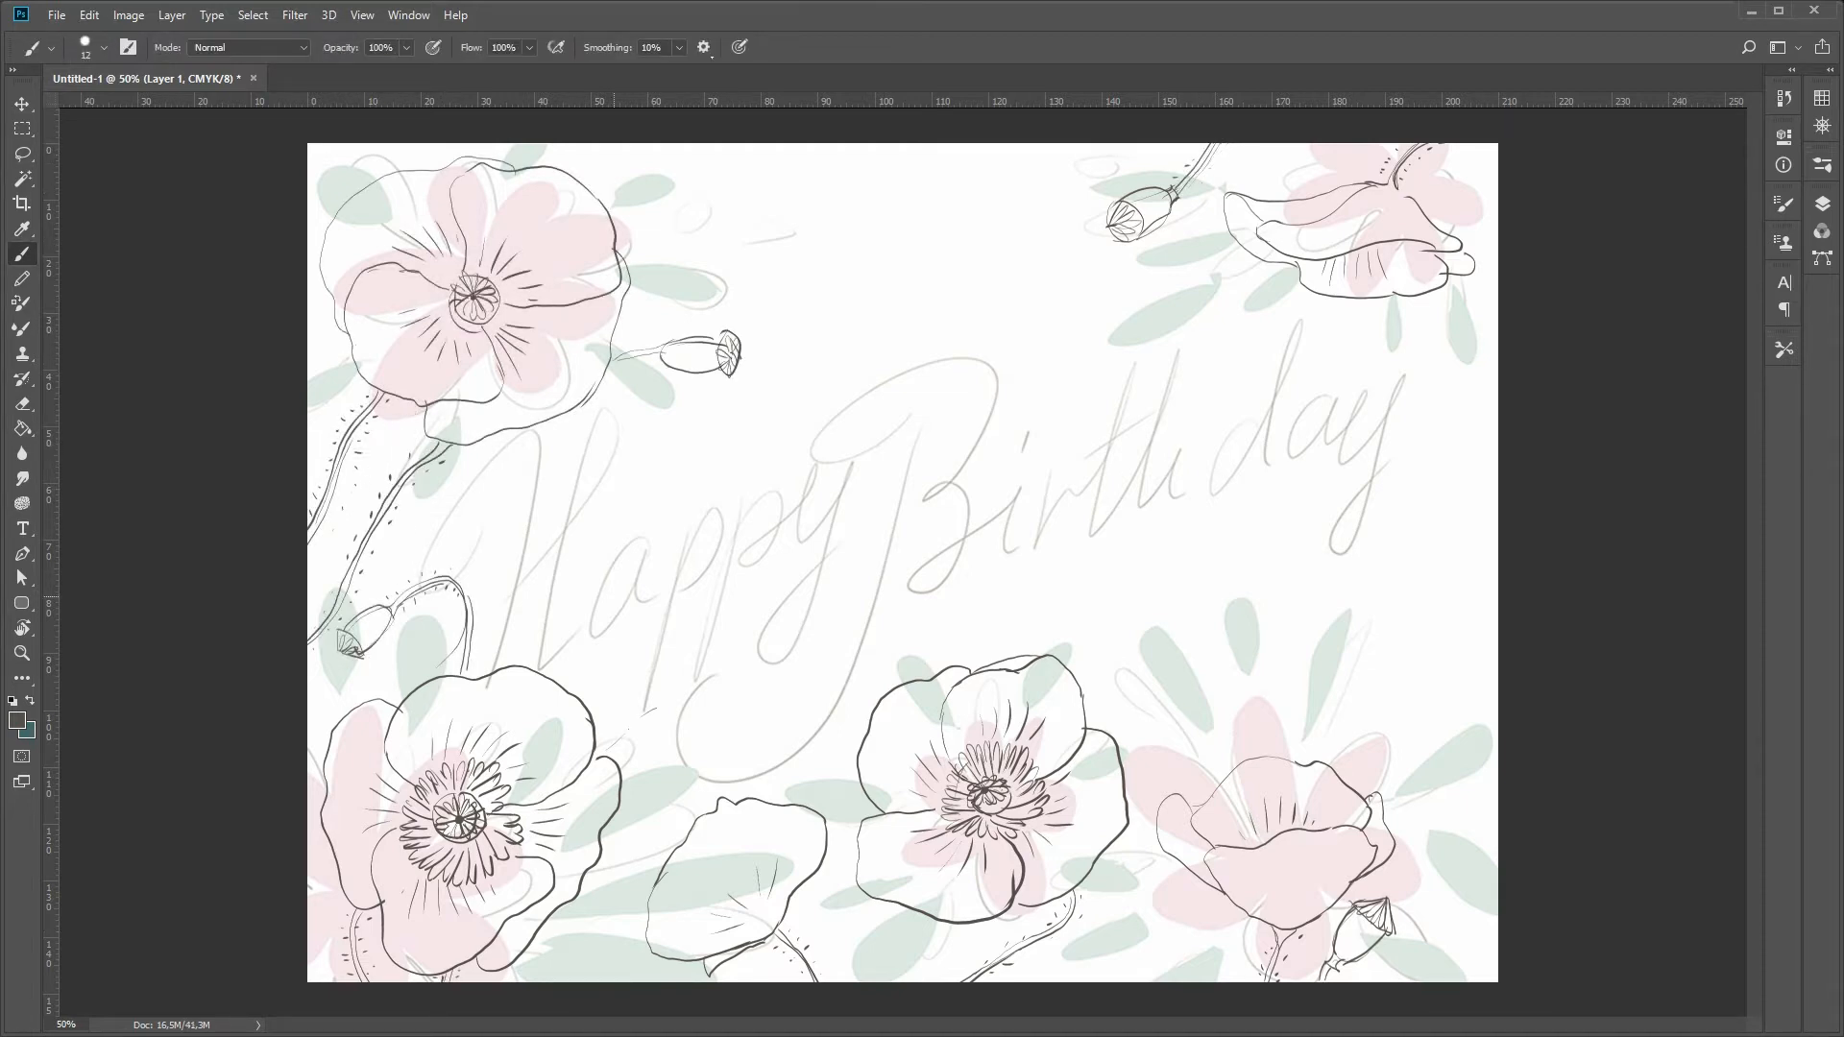
# - Draw a half-open poppy on a curved stem right of the upper-left poppy, and delete an unwanted part
pyautogui.moveTo(620, 254); pyautogui.dragTo(757, 209)
pyautogui.moveTo(662, 230); pyautogui.dragTo(758, 217)
pyautogui.moveTo(416, 414); pyautogui.dragTo(308, 496)
pyautogui.moveTo(761, 228); pyautogui.dragTo(813, 293)
pyautogui.moveTo(768, 185)
pyautogui.mouseDown()
pyautogui.moveTo(820, 284)
pyautogui.moveTo(749, 230)
pyautogui.moveTo(851, 211)
pyautogui.mouseUp()
pyautogui.press('l')
pyautogui.press('Delete')
pyautogui.hotkey('ctrl', 'd')
pyautogui.press('b')
# - Redraw the half-open poppy's petals with a pointed tip, thicken its stem, and delete the stray lines
pyautogui.moveTo(827, 228)
pyautogui.mouseDown()
pyautogui.moveTo(867, 231)
pyautogui.moveTo(743, 223)
pyautogui.moveTo(748, 305)
pyautogui.mouseUp()
pyautogui.moveTo(750, 288); pyautogui.dragTo(849, 282)
pyautogui.press('e')
pyautogui.press('b')
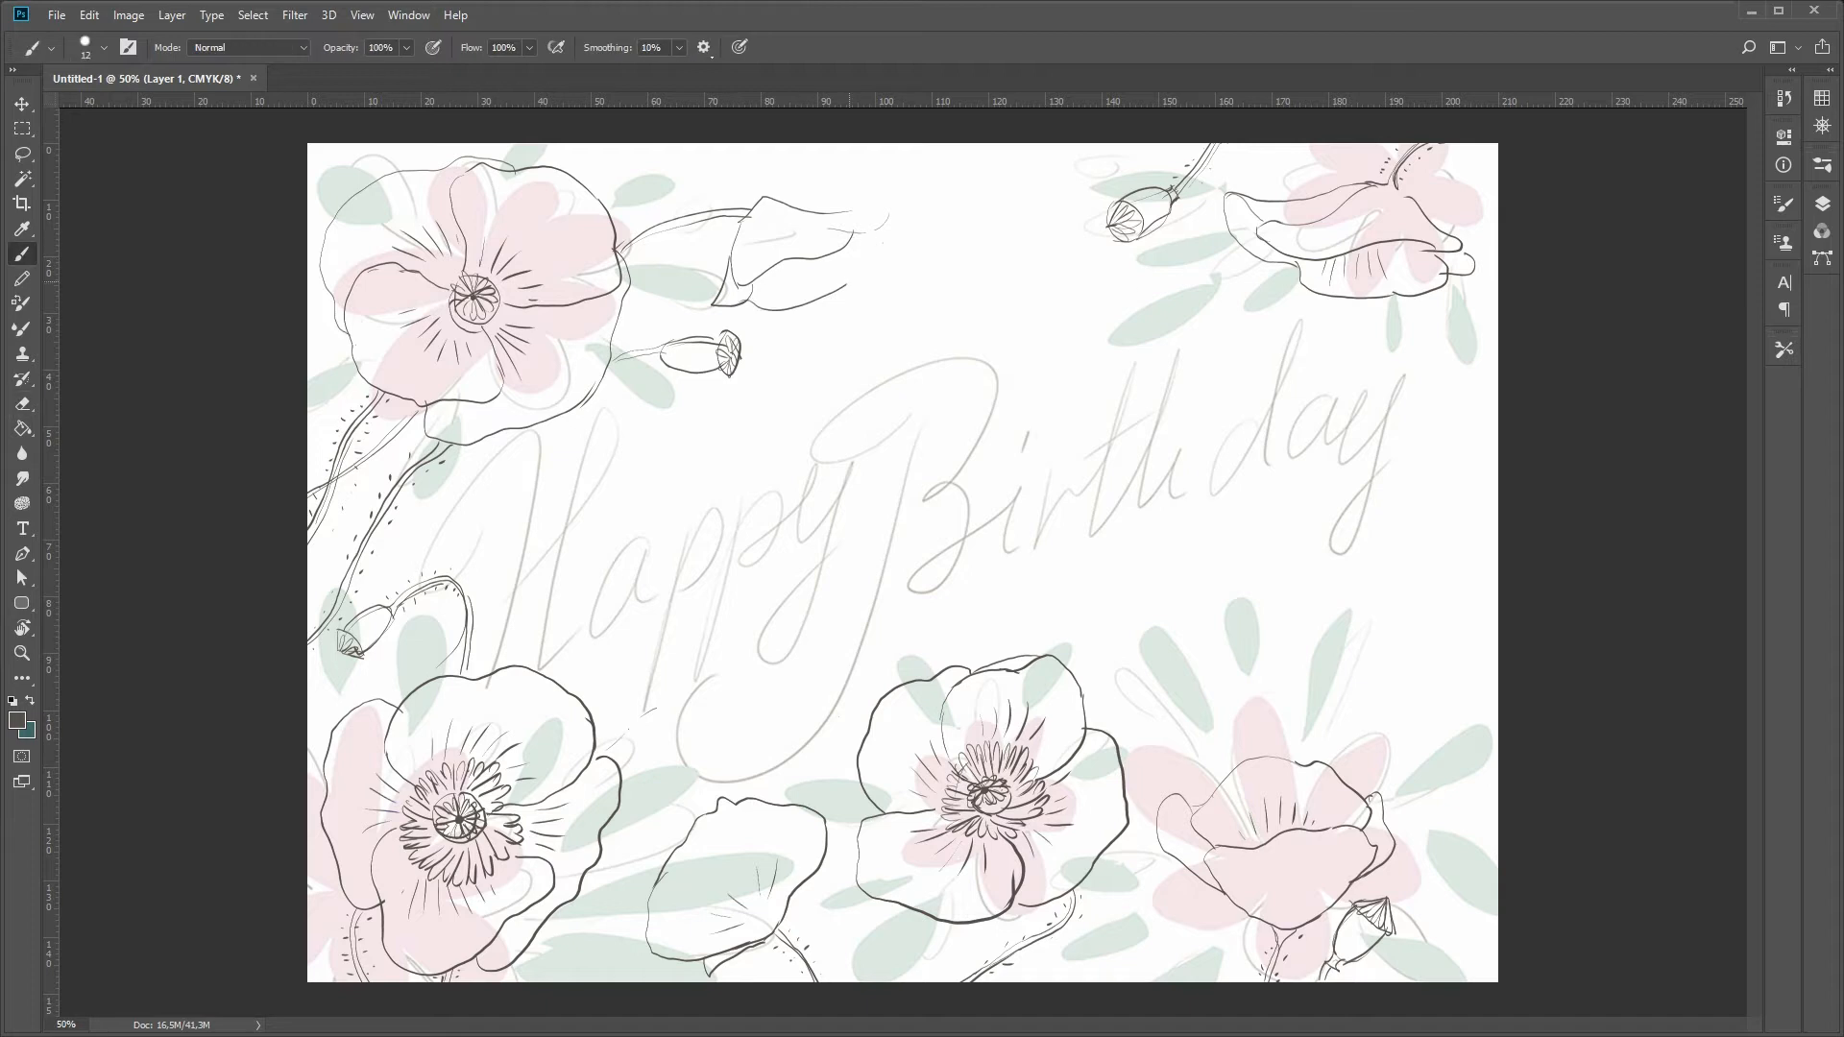
pyautogui.moveTo(849, 210); pyautogui.dragTo(894, 214)
pyautogui.moveTo(616, 228)
pyautogui.mouseDown()
pyautogui.moveTo(755, 210)
pyautogui.moveTo(737, 206)
pyautogui.mouseUp()
pyautogui.press('l')
pyautogui.press('Delete')
pyautogui.hotkey('ctrl', 'd')
# - Hide the B_1 sketch layer and check the complete poppy line art at 25% zoom
pyautogui.press('z')
pyautogui.click(708, 342)
pyautogui.keyDown('alt'); pyautogui.click(708, 343); pyautogui.keyUp('alt')
pyautogui.keyDown('alt'); pyautogui.click(709, 343); pyautogui.keyUp('alt')
pyautogui.click(1053, 576)
pyautogui.click(1822, 203)
pyautogui.click(1587, 338)
pyautogui.keyDown('alt'); pyautogui.click(1096, 564); pyautogui.keyUp('alt')
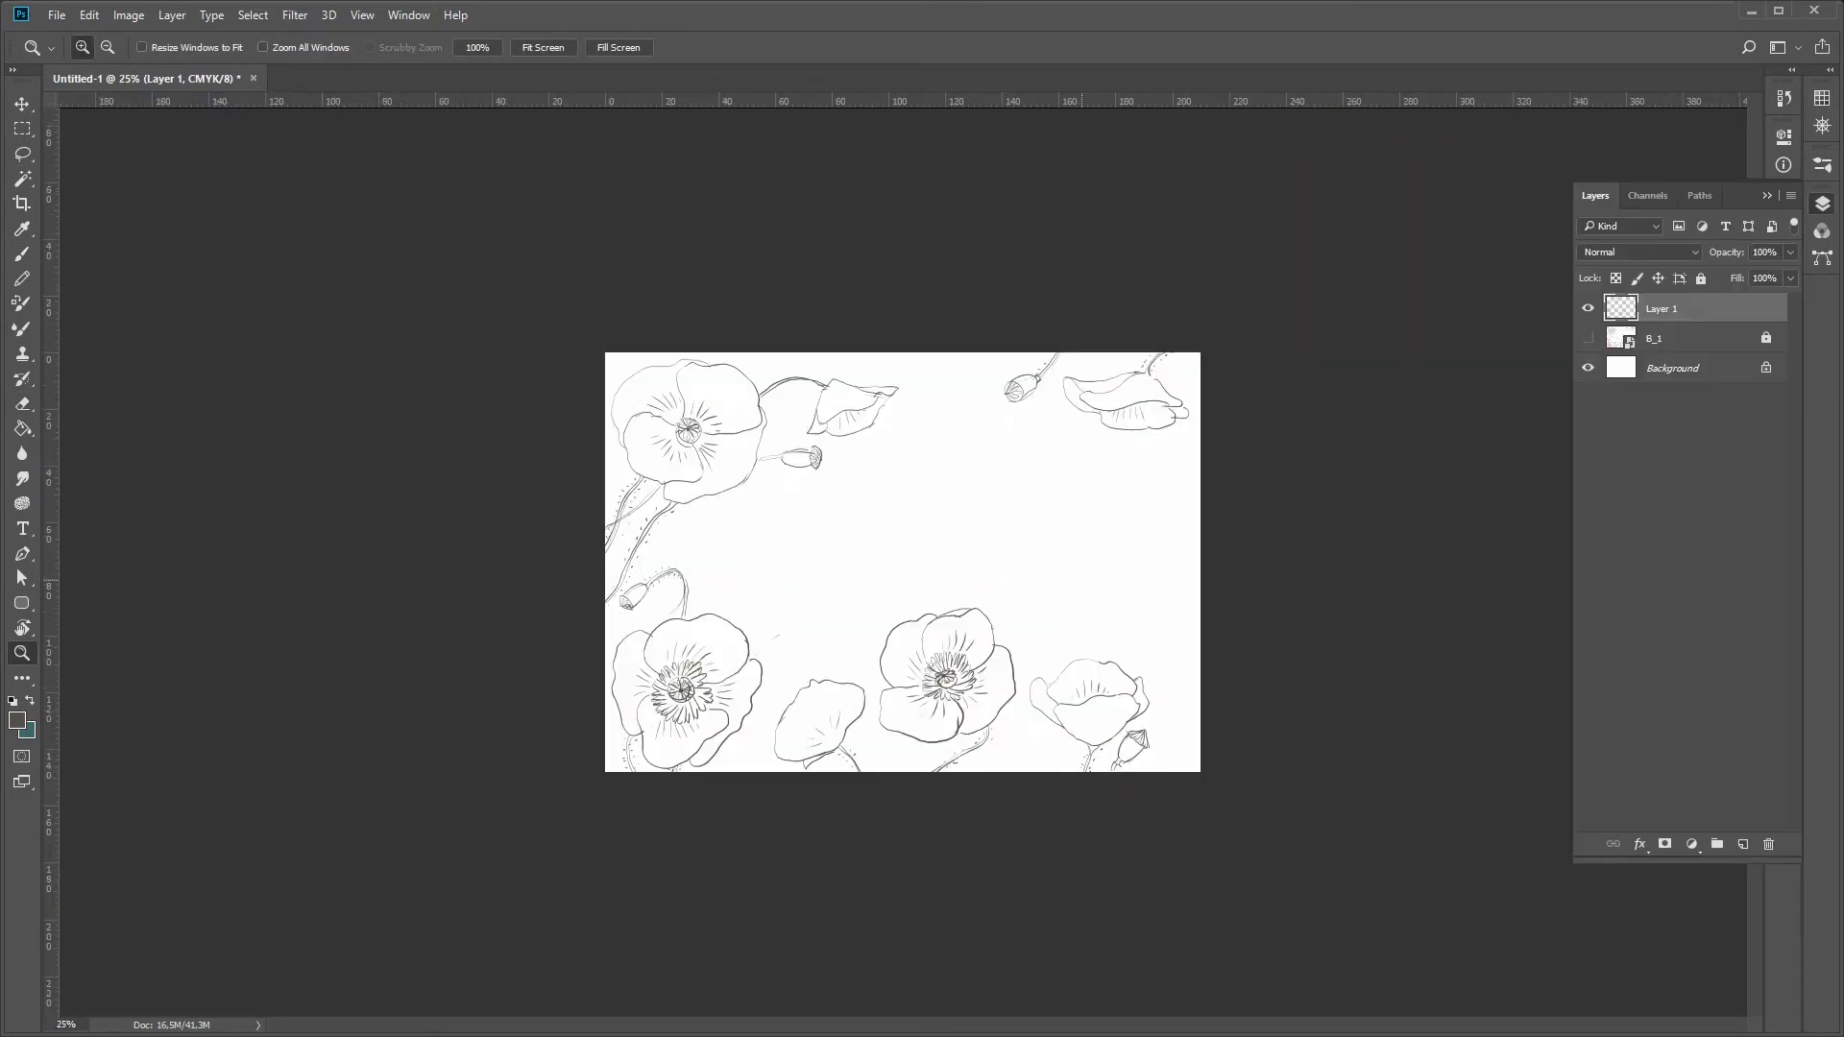
# - Move the poppies along the postcard's lower part and the bent seed pod to the right to rebalance the composition
pyautogui.click(1095, 564)
pyautogui.press('l')
pyautogui.moveTo(693, 592)
pyautogui.mouseDown()
pyautogui.moveTo(606, 543)
pyautogui.moveTo(763, 850)
pyautogui.moveTo(866, 632)
pyautogui.moveTo(699, 611)
pyautogui.mouseUp()
pyautogui.press('v')
pyautogui.moveTo(689, 768)
pyautogui.mouseDown()
pyautogui.moveTo(736, 769)
pyautogui.moveTo(596, 564)
pyautogui.moveTo(751, 847)
pyautogui.moveTo(704, 788)
pyautogui.mouseUp()
pyautogui.hotkey('ctrl', 'd')
pyautogui.press('l')
pyautogui.press('v')
pyautogui.hotkey('ctrl', 'd')
pyautogui.press('z')
pyautogui.click(704, 787)
pyautogui.press('b')
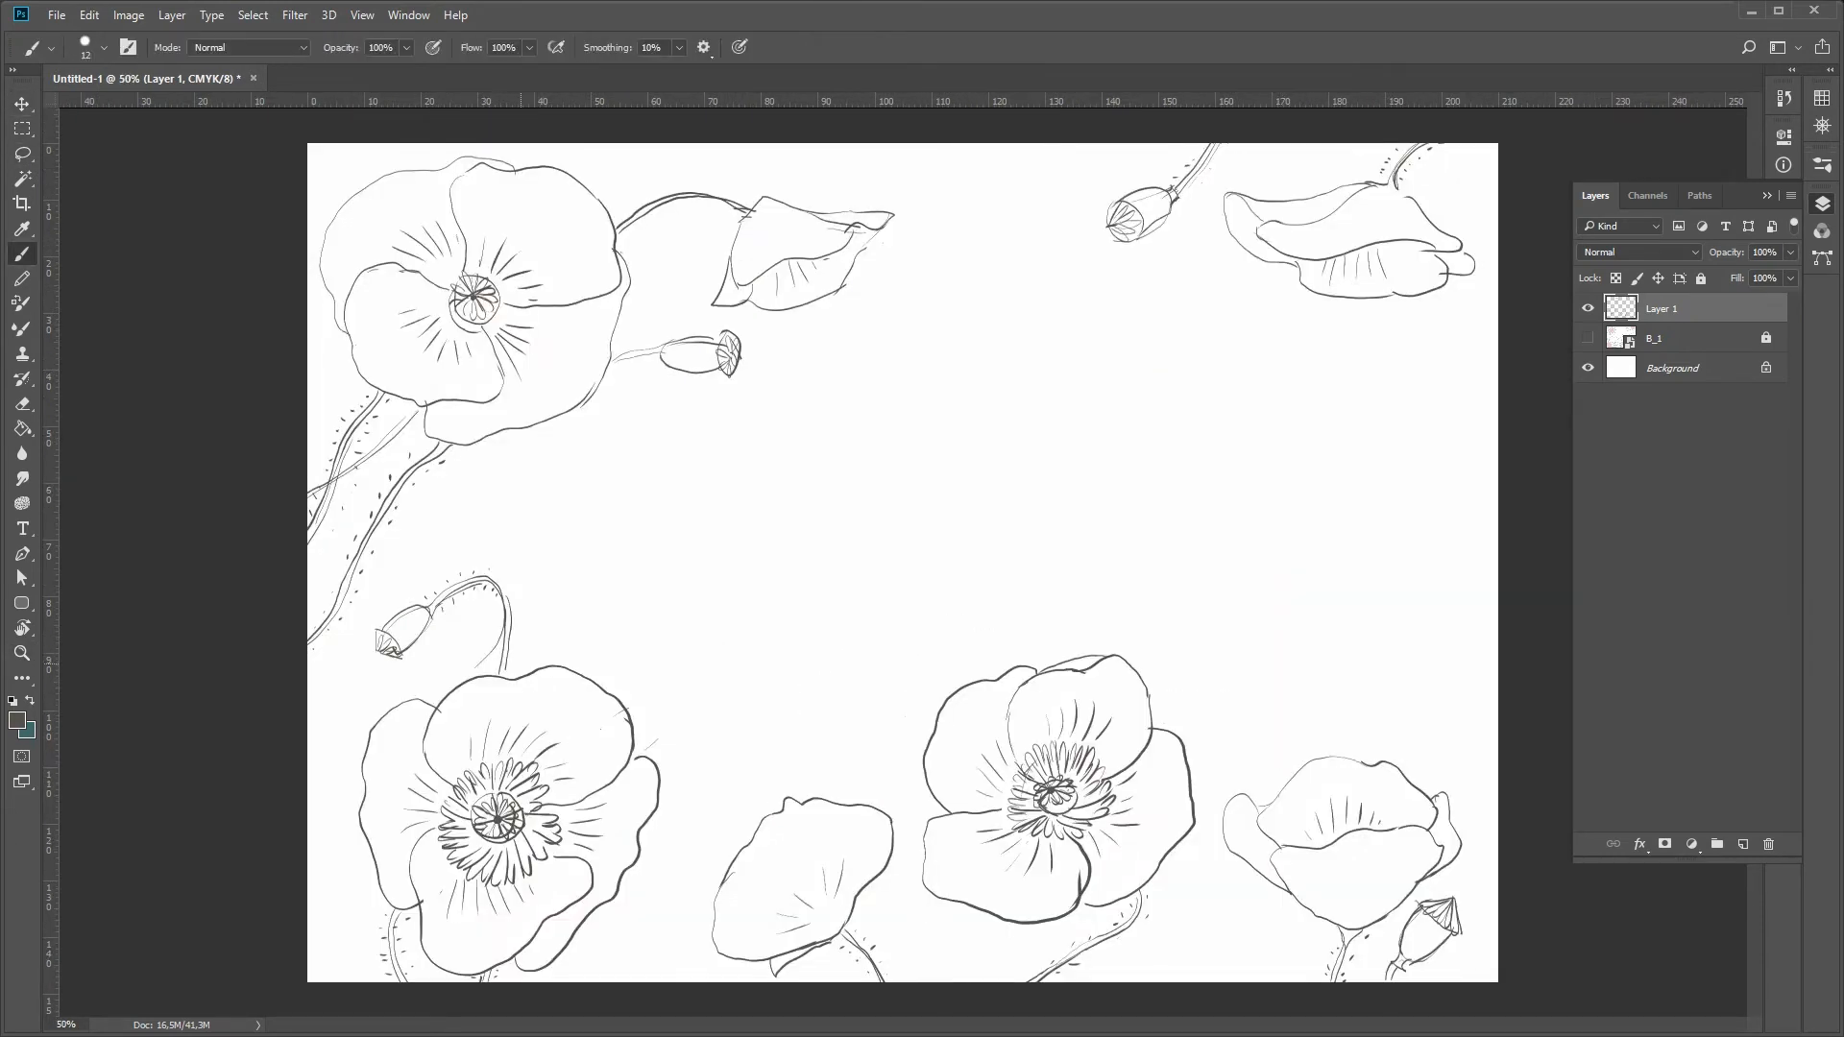
# - Draw a wheat ear right of the lower-left poppy and another at the left edge, using the B_1 sketch as a guide
pyautogui.moveTo(684, 823); pyautogui.dragTo(590, 981)
pyautogui.moveTo(690, 824); pyautogui.dragTo(599, 982)
pyautogui.click(1587, 338)
pyautogui.moveTo(706, 859); pyautogui.dragTo(610, 981)
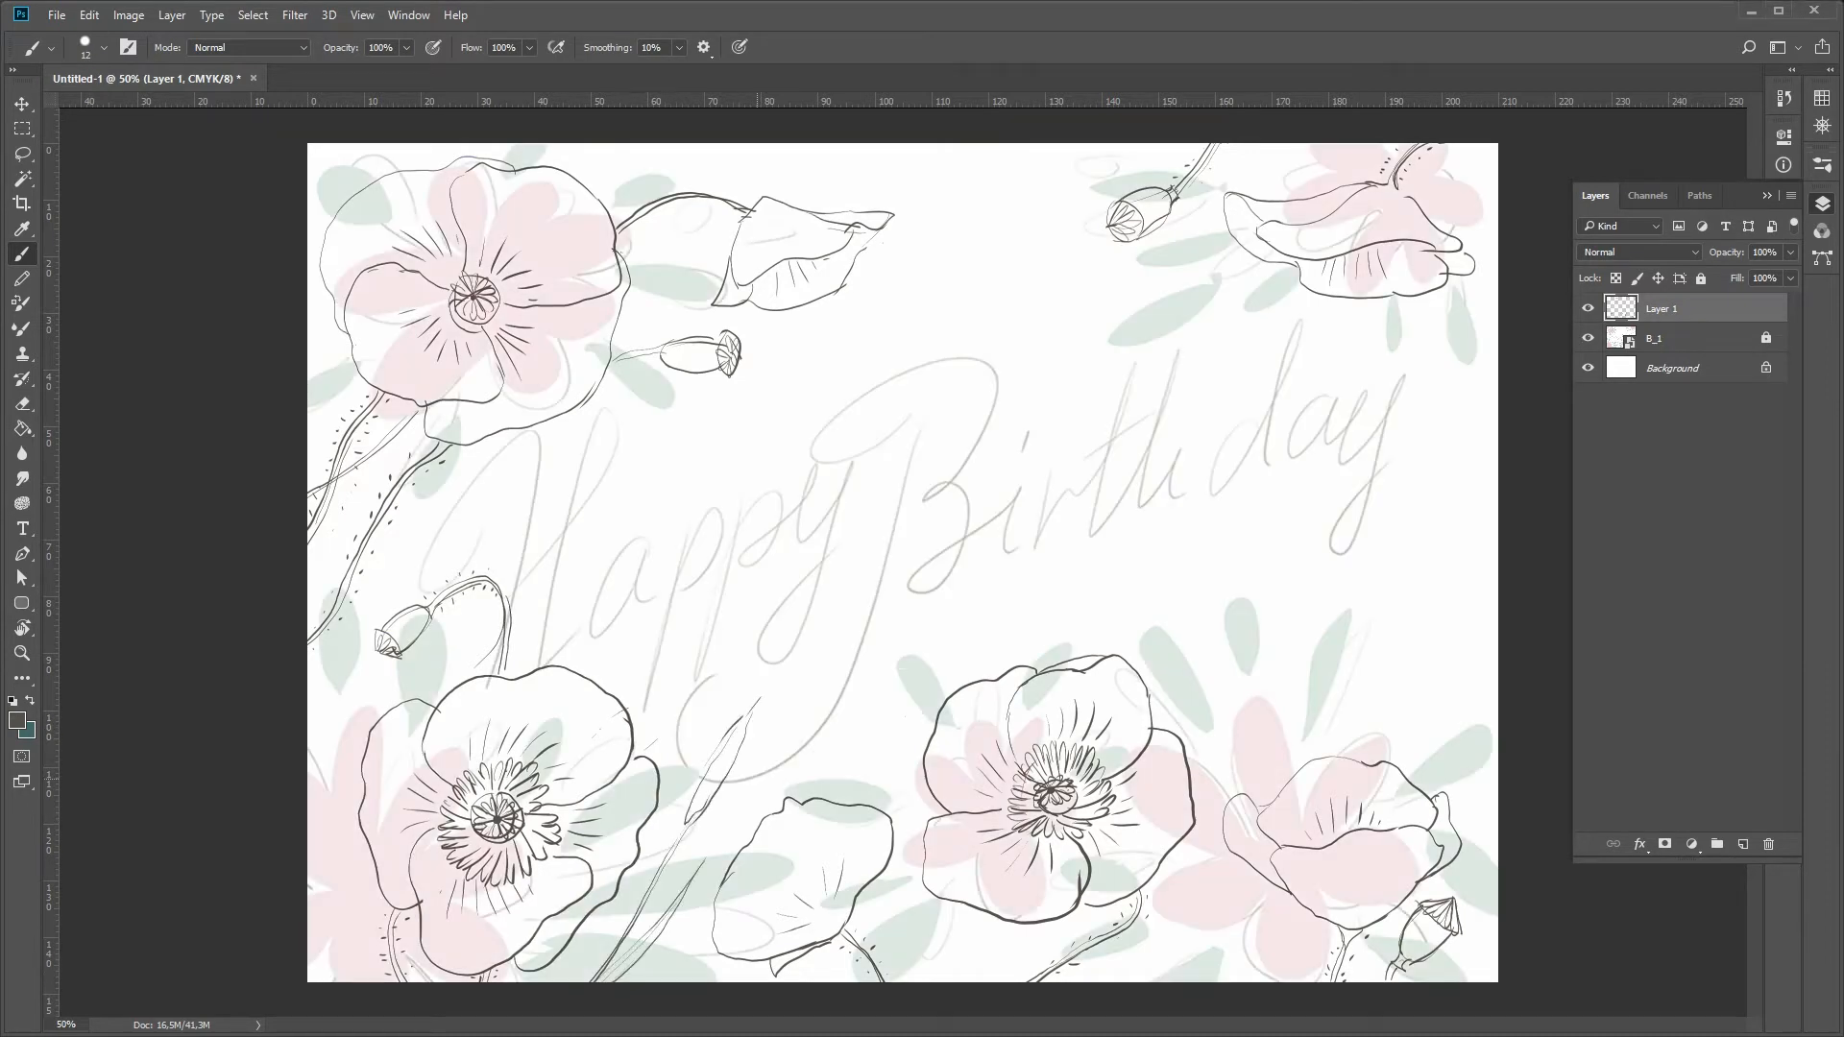
pyautogui.moveTo(691, 816); pyautogui.dragTo(747, 722)
pyautogui.moveTo(331, 818); pyautogui.dragTo(338, 933)
pyautogui.moveTo(333, 821); pyautogui.dragTo(340, 943)
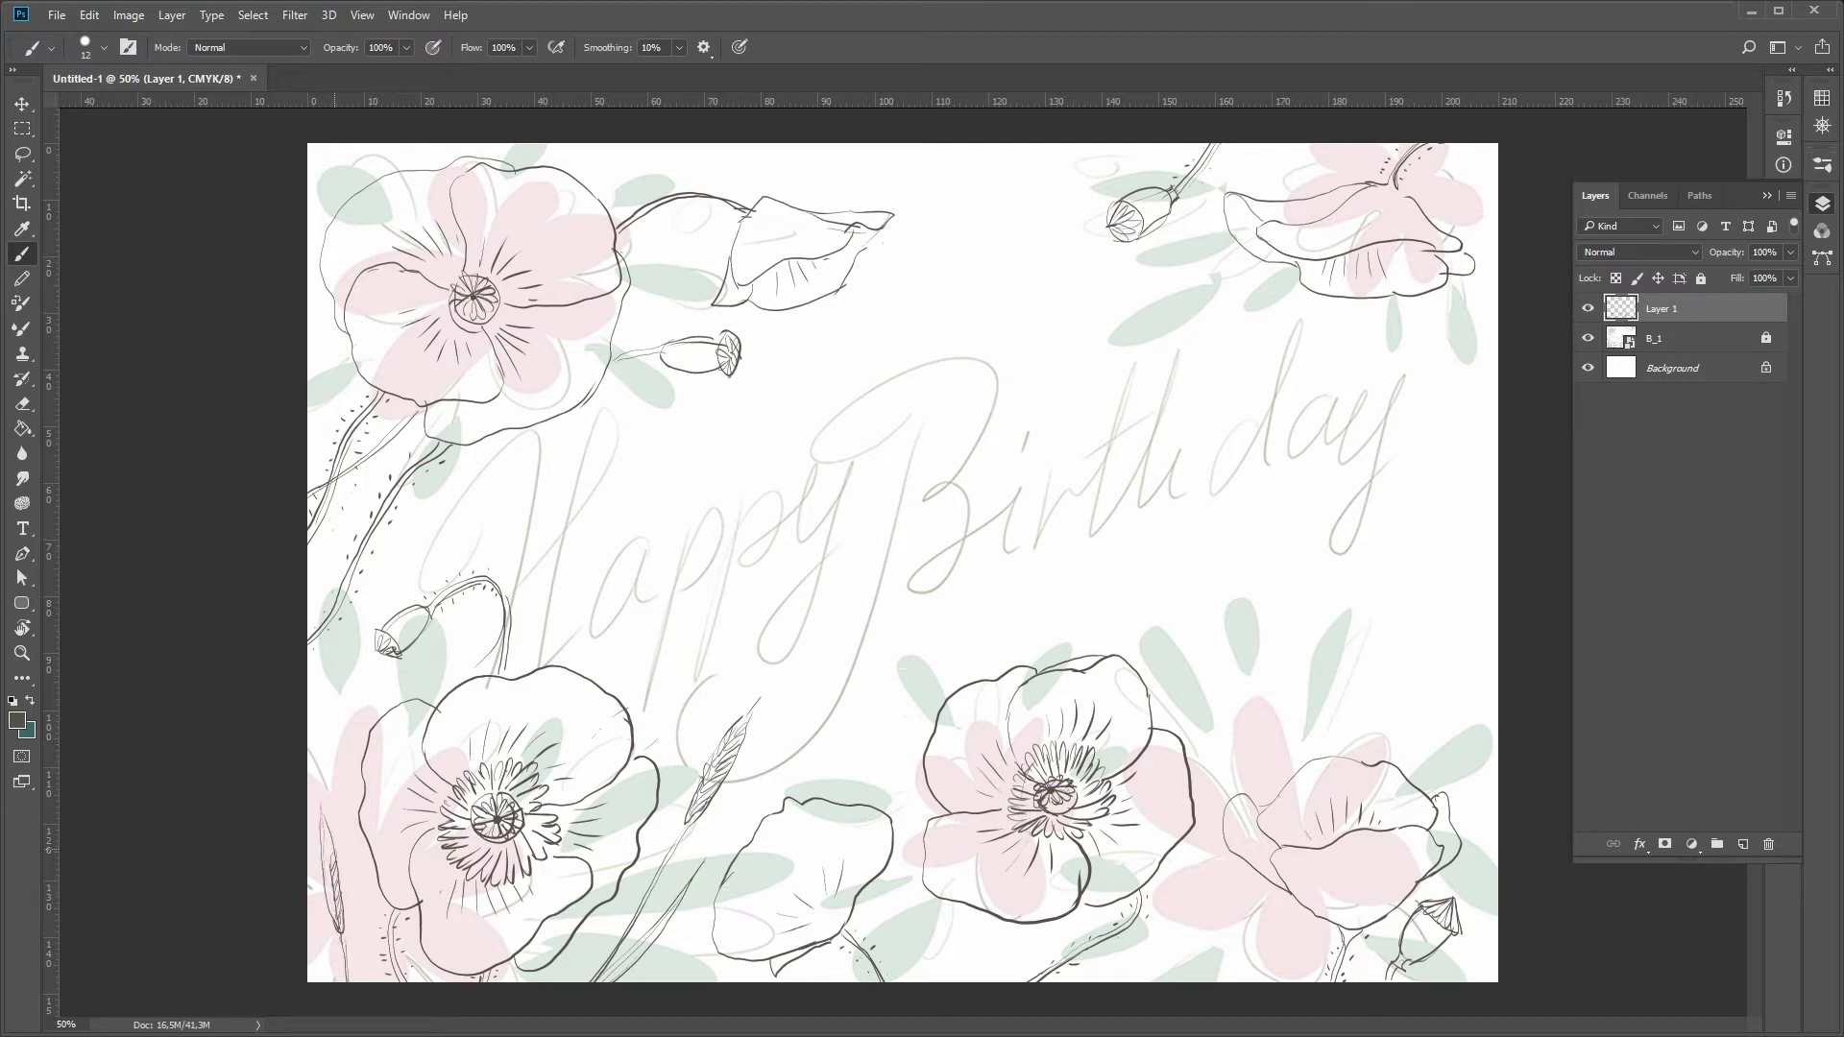
pyautogui.click(1588, 338)
# - Draw a third wheat ear with its stem behind the lower-left poppy
pyautogui.press('l')
pyautogui.press('b')
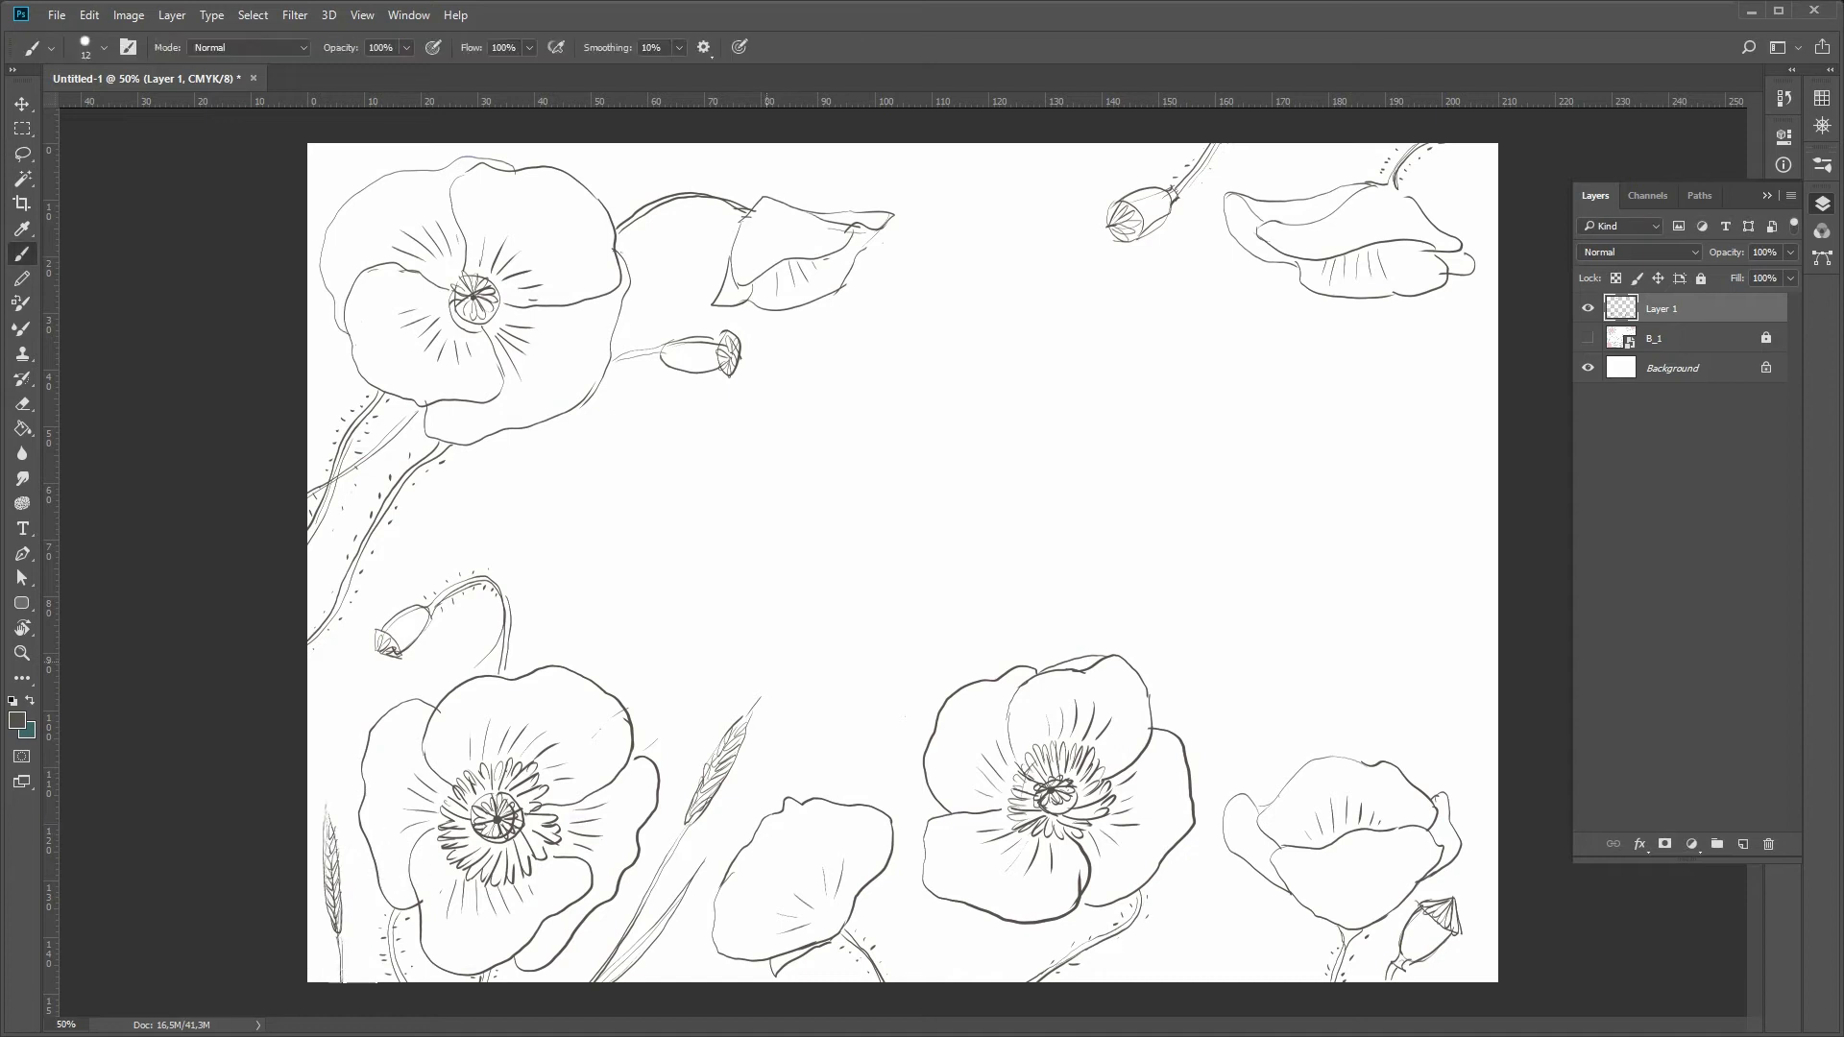
pyautogui.moveTo(642, 757)
pyautogui.mouseDown()
pyautogui.moveTo(671, 632)
pyautogui.moveTo(639, 756)
pyautogui.mouseUp()
pyautogui.moveTo(664, 680)
pyautogui.mouseDown()
pyautogui.moveTo(649, 732)
pyautogui.moveTo(657, 685)
pyautogui.mouseUp()
pyautogui.moveTo(653, 693); pyautogui.dragTo(641, 755)
pyautogui.moveTo(600, 904); pyautogui.dragTo(568, 982)
pyautogui.moveTo(579, 931); pyautogui.dragTo(562, 983)
# - Flip the half-open poppy between the two lower open poppies horizontally
pyautogui.press('l')
pyautogui.moveTo(897, 797)
pyautogui.mouseDown()
pyautogui.moveTo(709, 975)
pyautogui.moveTo(903, 978)
pyautogui.mouseUp()
pyautogui.hotkey('ctrl', 't')
pyautogui.click(89, 16)
pyautogui.moveTo(117, 426)
pyautogui.click(38, 654)
pyautogui.click(90, 15)
pyautogui.click(38, 634)
pyautogui.press('Return')
pyautogui.hotkey('ctrl', 'd')
pyautogui.press('z')
pyautogui.hotkey('ctrl', '-')
pyautogui.hotkey('ctrl', '+')
# - Draw a slanted wheat ear with a long stem between the lower-middle and lower-right poppies
pyautogui.press('b')
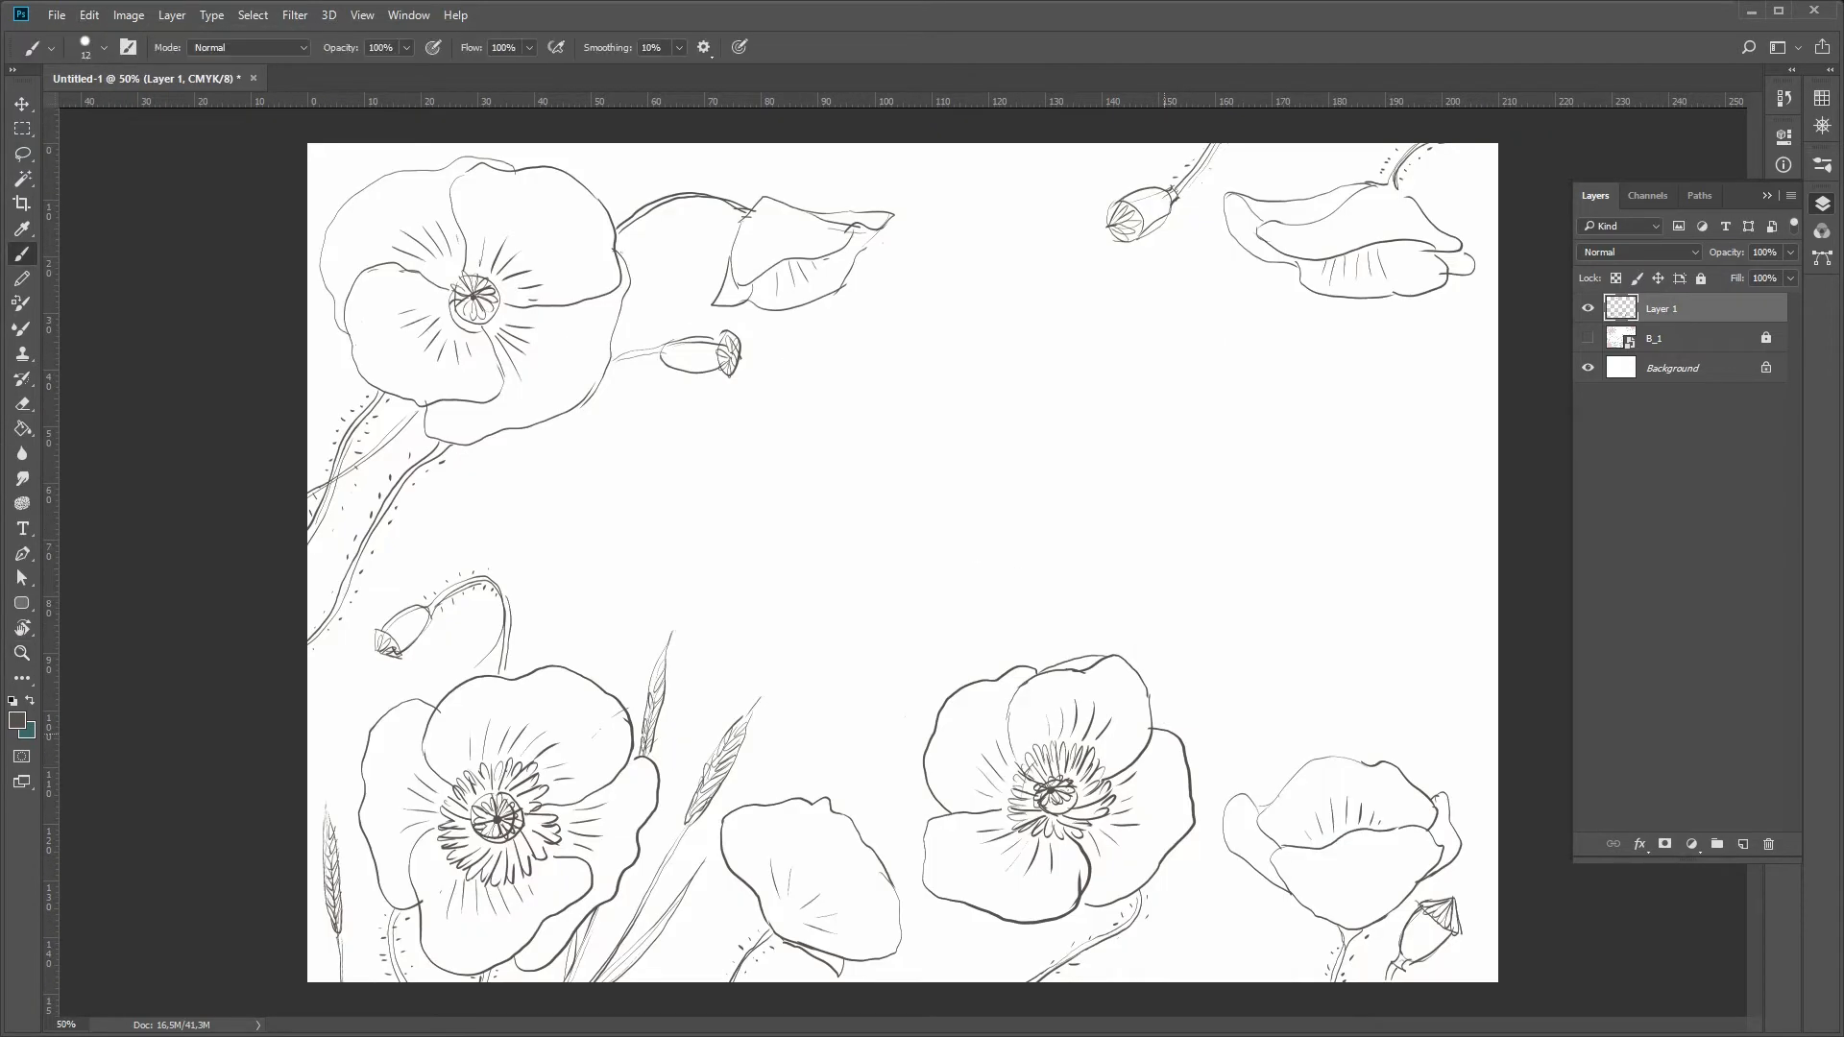
pyautogui.moveTo(1273, 726); pyautogui.dragTo(1114, 980)
pyautogui.moveTo(1201, 818); pyautogui.dragTo(1123, 980)
pyautogui.moveTo(1308, 685); pyautogui.dragTo(1234, 783)
pyautogui.moveTo(1261, 731); pyautogui.dragTo(1241, 778)
pyautogui.moveTo(1296, 684)
pyautogui.mouseDown()
pyautogui.moveTo(1168, 907)
pyautogui.moveTo(1325, 644)
pyautogui.moveTo(1185, 897)
pyautogui.moveTo(1130, 872)
pyautogui.moveTo(1196, 891)
pyautogui.mouseUp()
# - Shift the lower-middle poppy slightly left and draw a second, taller wheat ear beside the one to its right
pyautogui.press('l')
pyautogui.press('v')
pyautogui.hotkey('ctrl', 'd')
pyautogui.press('z')
pyautogui.press('l')
pyautogui.press('v')
pyautogui.hotkey('ctrl', 't')
pyautogui.press('Return')
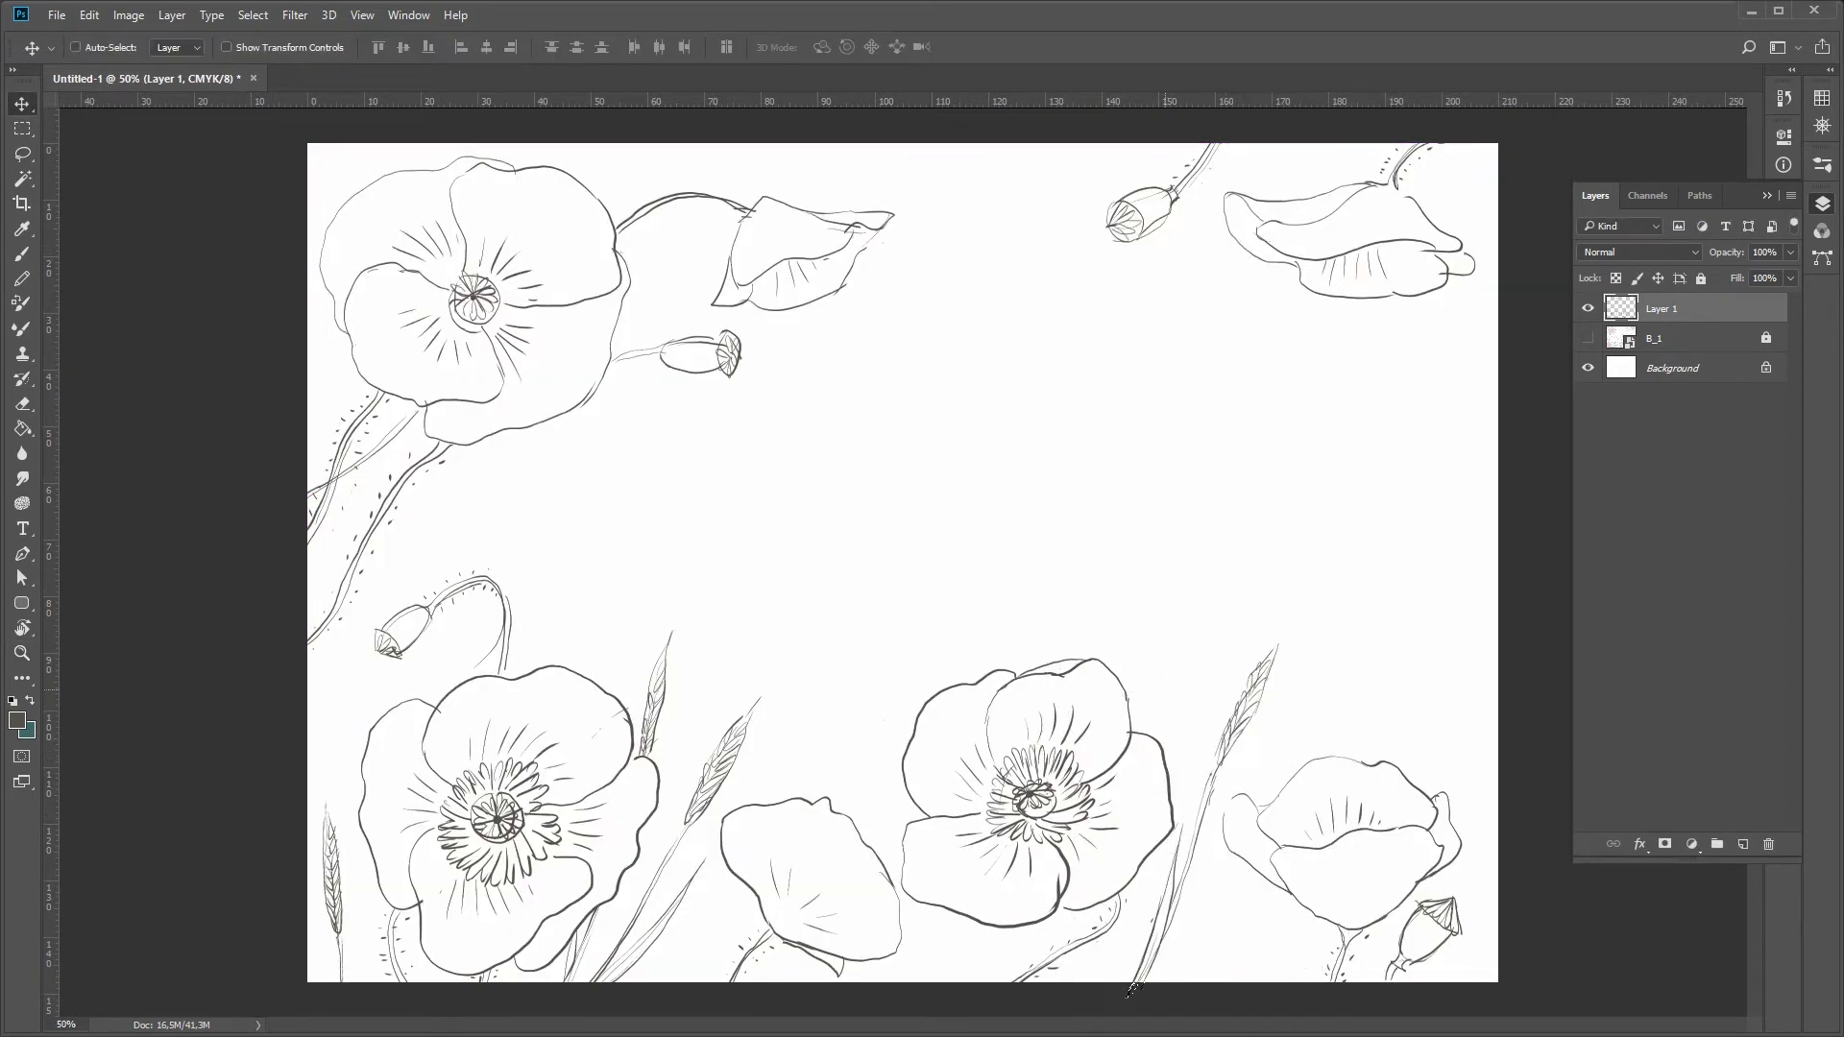
pyautogui.press('b')
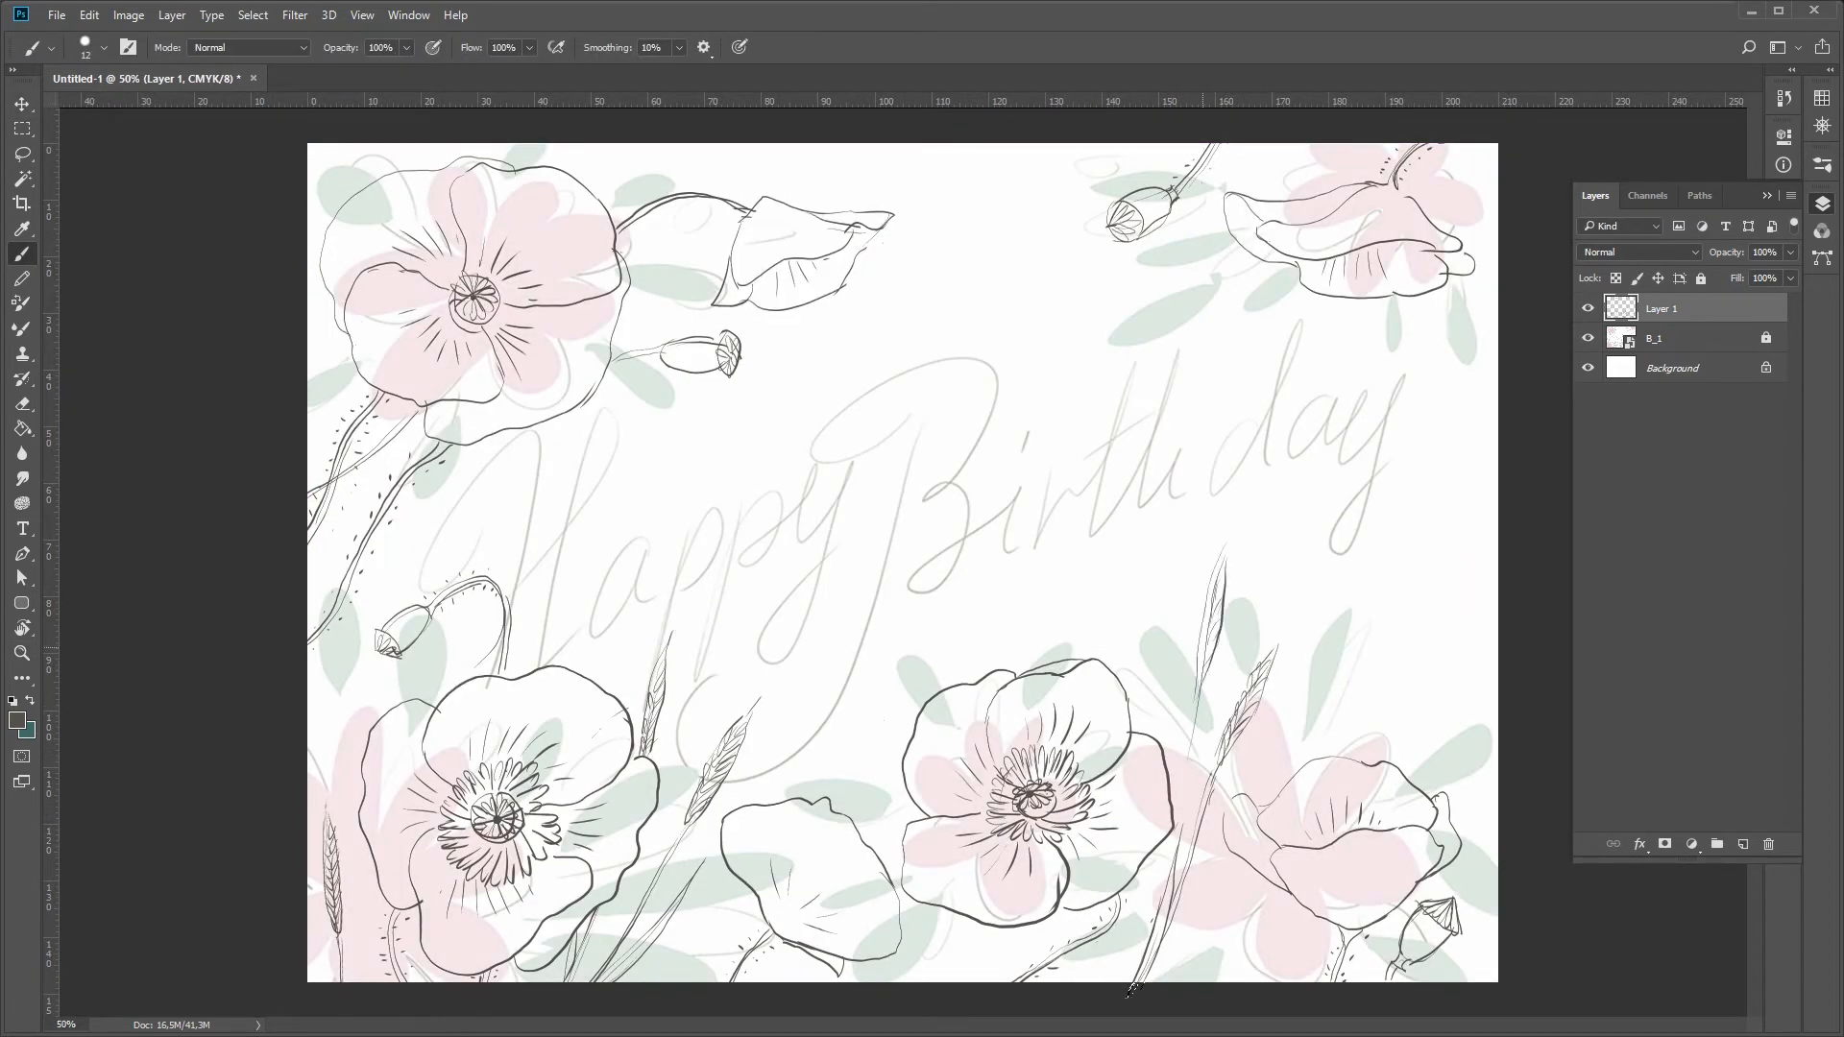
pyautogui.moveTo(1131, 986); pyautogui.dragTo(1219, 566)
# - Create a new layer and hand-letter "Happy Birthday" in rising script across the middle of the postcard
pyautogui.hotkey('ctrl', 'shift', 'alt', 'n')
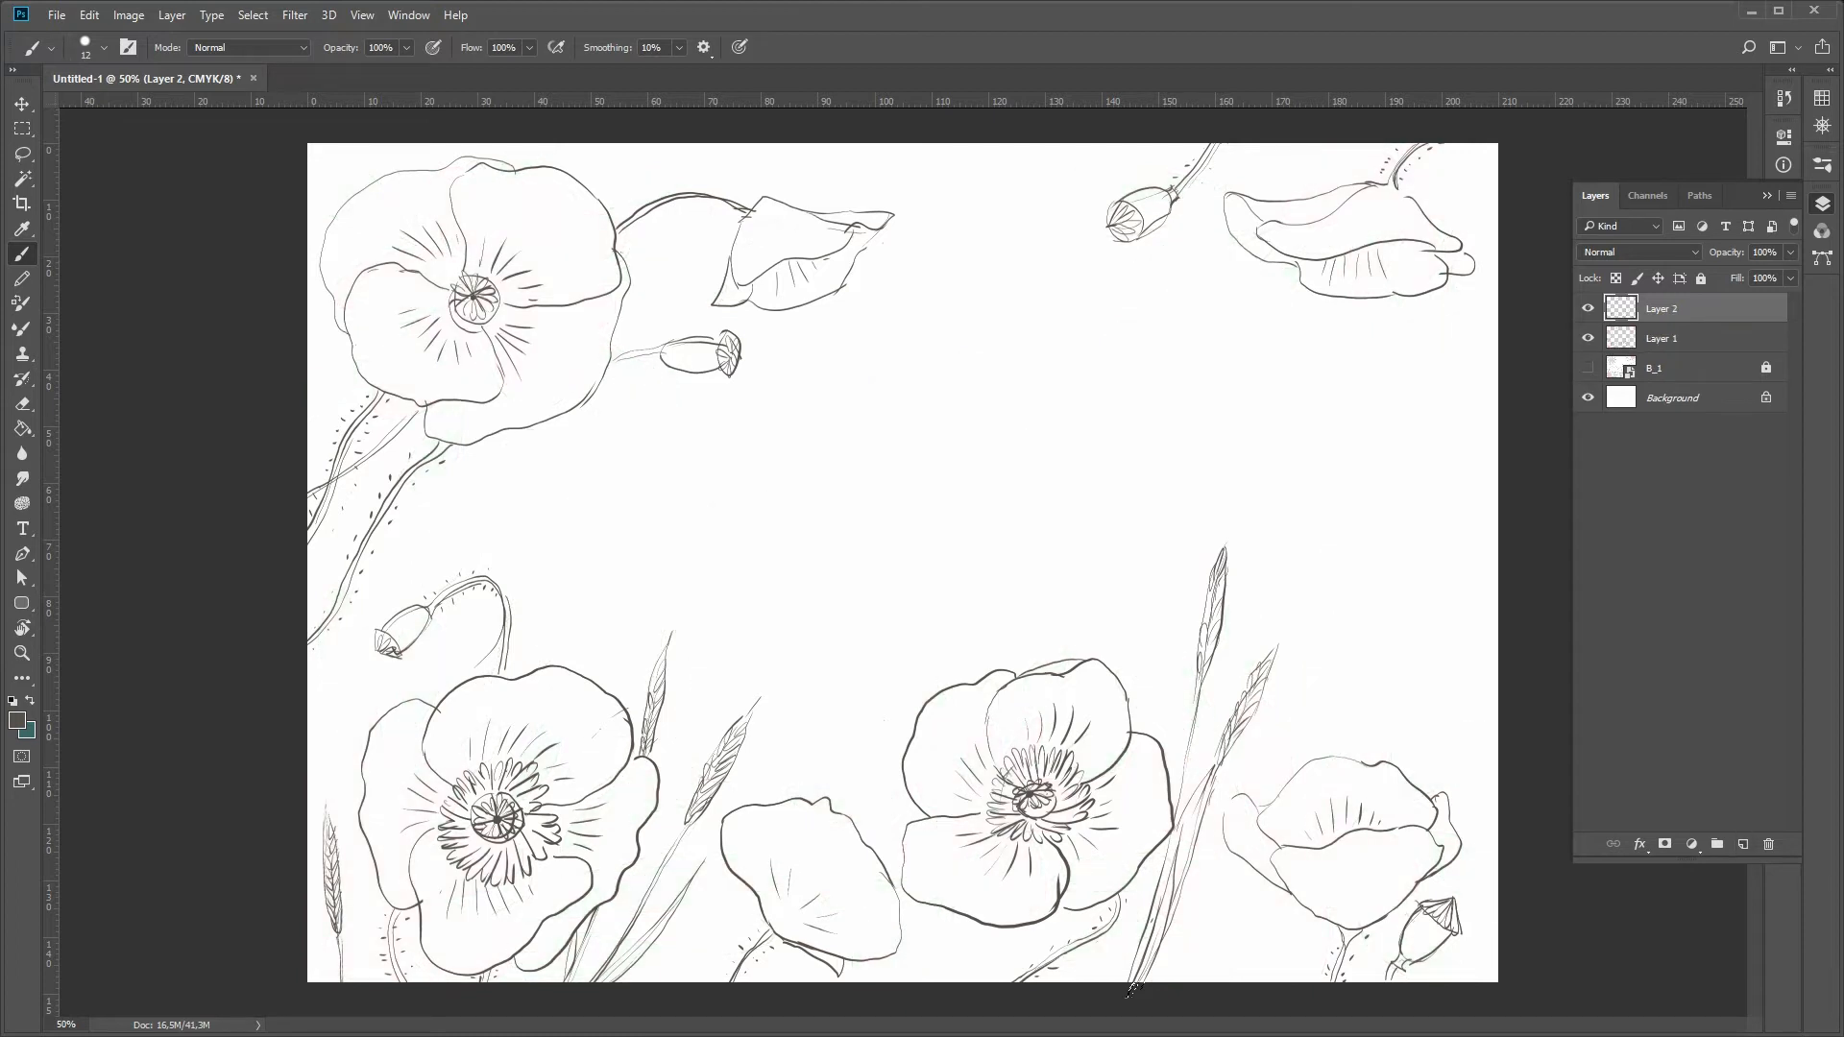
pyautogui.moveTo(744, 494); pyautogui.dragTo(740, 576)
pyautogui.moveTo(773, 470); pyautogui.dragTo(763, 634)
pyautogui.moveTo(821, 451); pyautogui.dragTo(811, 638)
pyautogui.moveTo(875, 443); pyautogui.dragTo(889, 586)
pyautogui.moveTo(962, 394); pyautogui.dragTo(933, 644)
pyautogui.moveTo(927, 451); pyautogui.dragTo(1023, 365)
pyautogui.moveTo(950, 480); pyautogui.dragTo(806, 715)
pyautogui.moveTo(1085, 469)
pyautogui.mouseDown()
pyautogui.moveTo(1083, 542)
pyautogui.moveTo(1157, 450)
pyautogui.mouseUp()
pyautogui.moveTo(1212, 310)
pyautogui.mouseDown()
pyautogui.moveTo(1205, 523)
pyautogui.moveTo(1241, 485)
pyautogui.mouseUp()
pyautogui.moveTo(1323, 389); pyautogui.dragTo(1277, 451)
pyautogui.moveTo(1331, 313); pyautogui.dragTo(1330, 452)
pyautogui.moveTo(1400, 355); pyautogui.dragTo(1404, 427)
pyautogui.moveTo(1432, 327); pyautogui.dragTo(1431, 480)
# - Hide the B_1 sketch and scale the Happy Birthday lettering to about 93%, repositioning it between the flowers
pyautogui.hotkey('ctrl', '-')
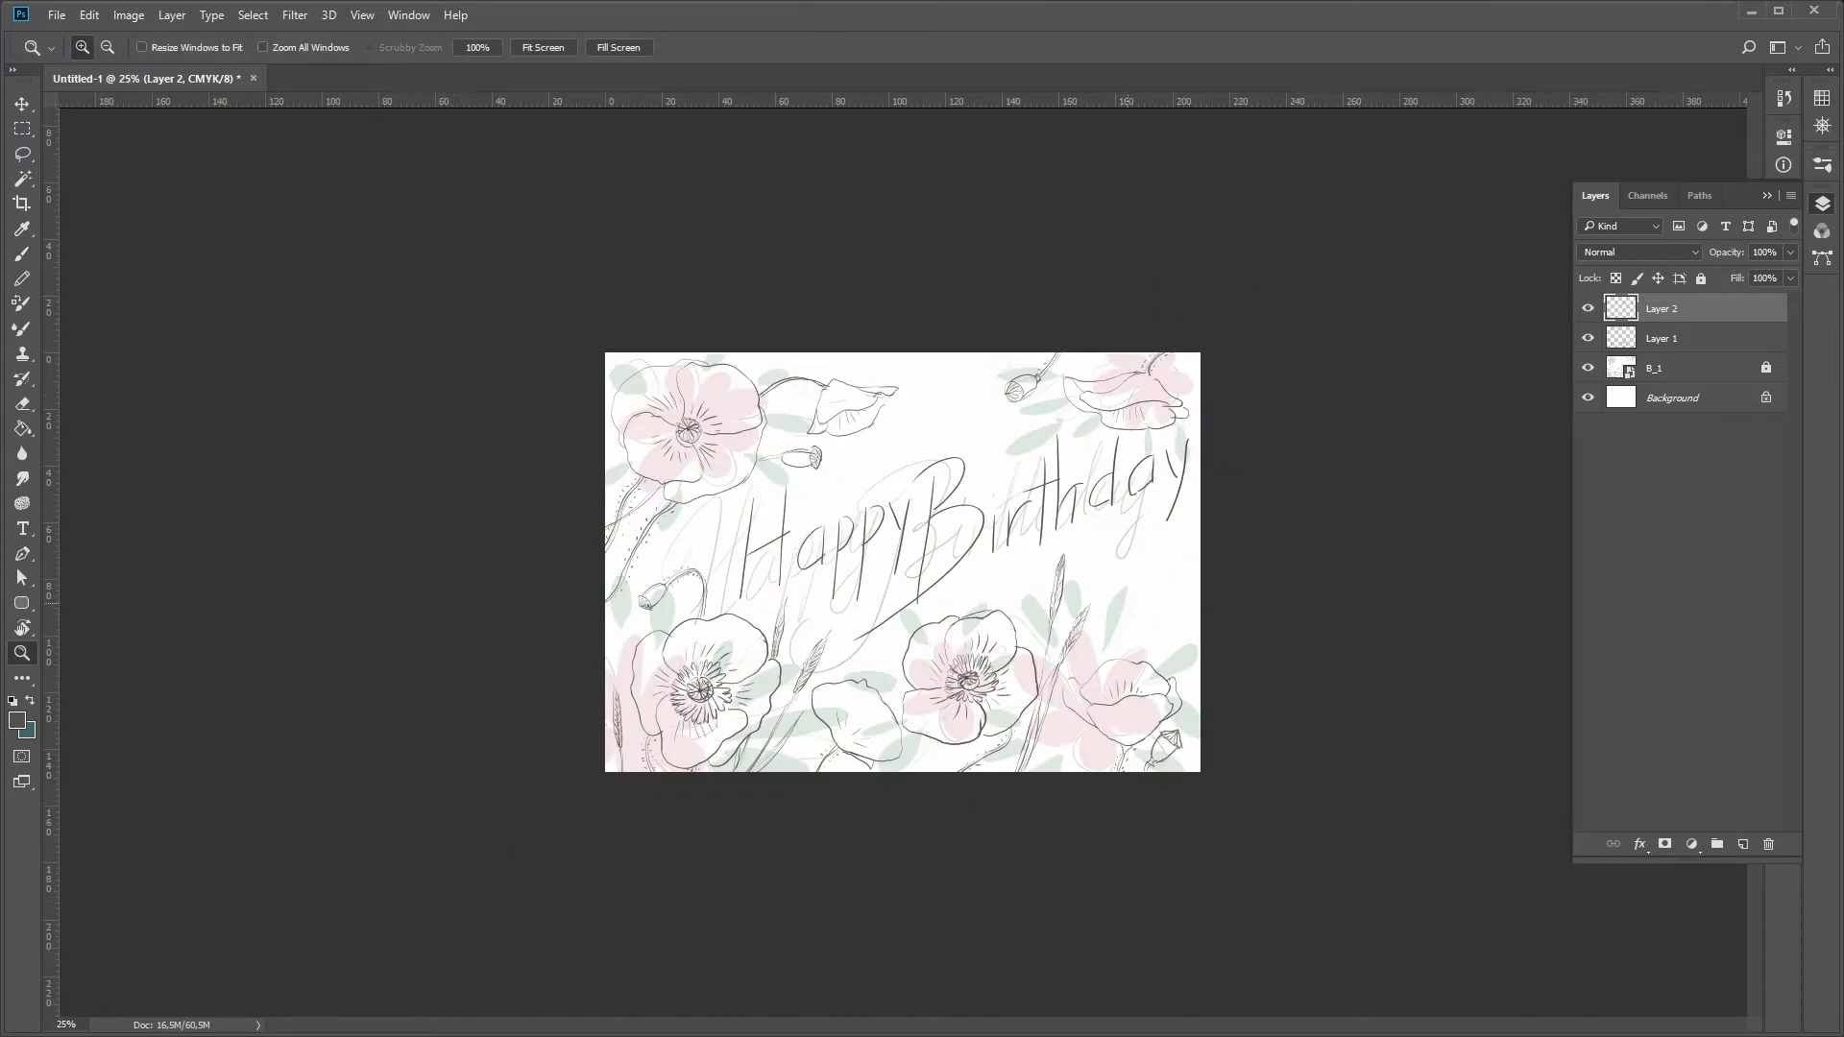
pyautogui.click(1588, 368)
pyautogui.hotkey('ctrl', 't')
pyautogui.moveTo(1177, 645); pyautogui.dragTo(1149, 633)
pyautogui.moveTo(970, 540); pyautogui.dragTo(972, 548)
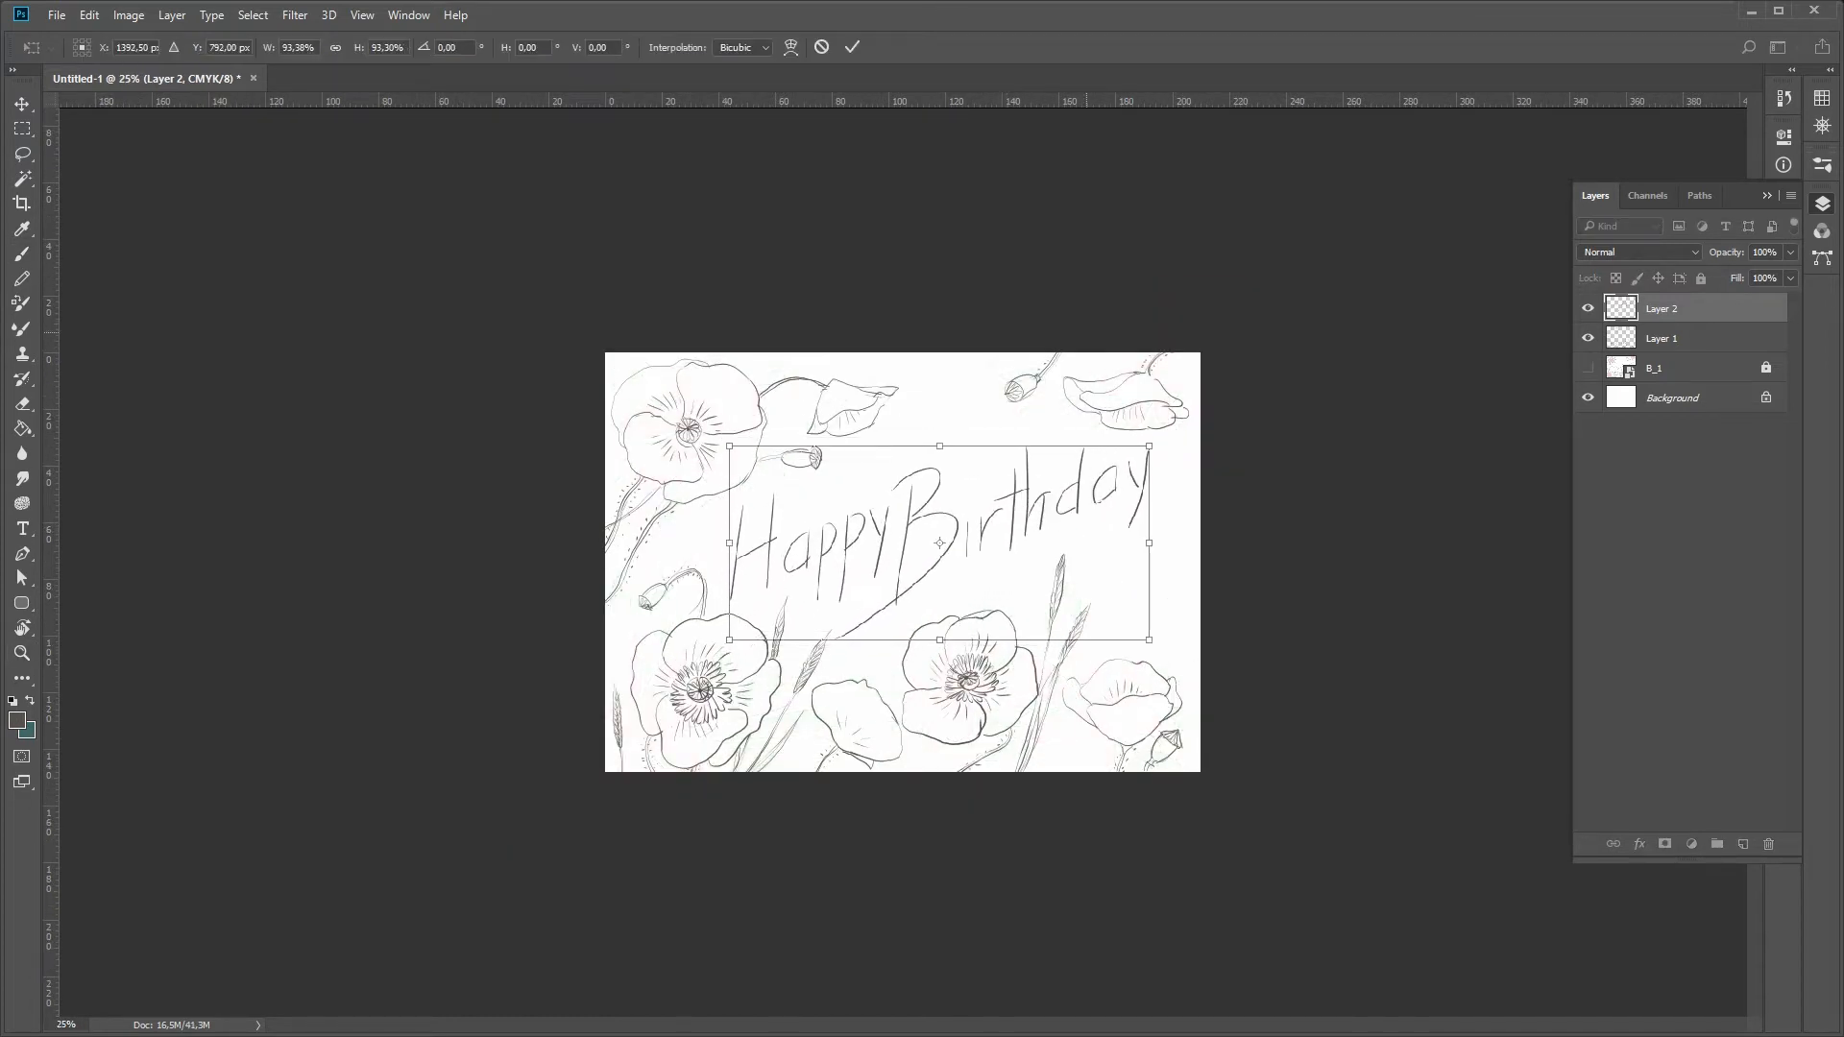
pyautogui.press('Return')
# - On Layer 1, draw wheat ears and grass blades below the upper-left poppy, and dot the half-open poppy's stem
pyautogui.click(954, 486)
pyautogui.click(954, 486)
pyautogui.keyDown('alt'); pyautogui.click(954, 486); pyautogui.keyUp('alt')
pyautogui.click(1663, 339)
pyautogui.press('b')
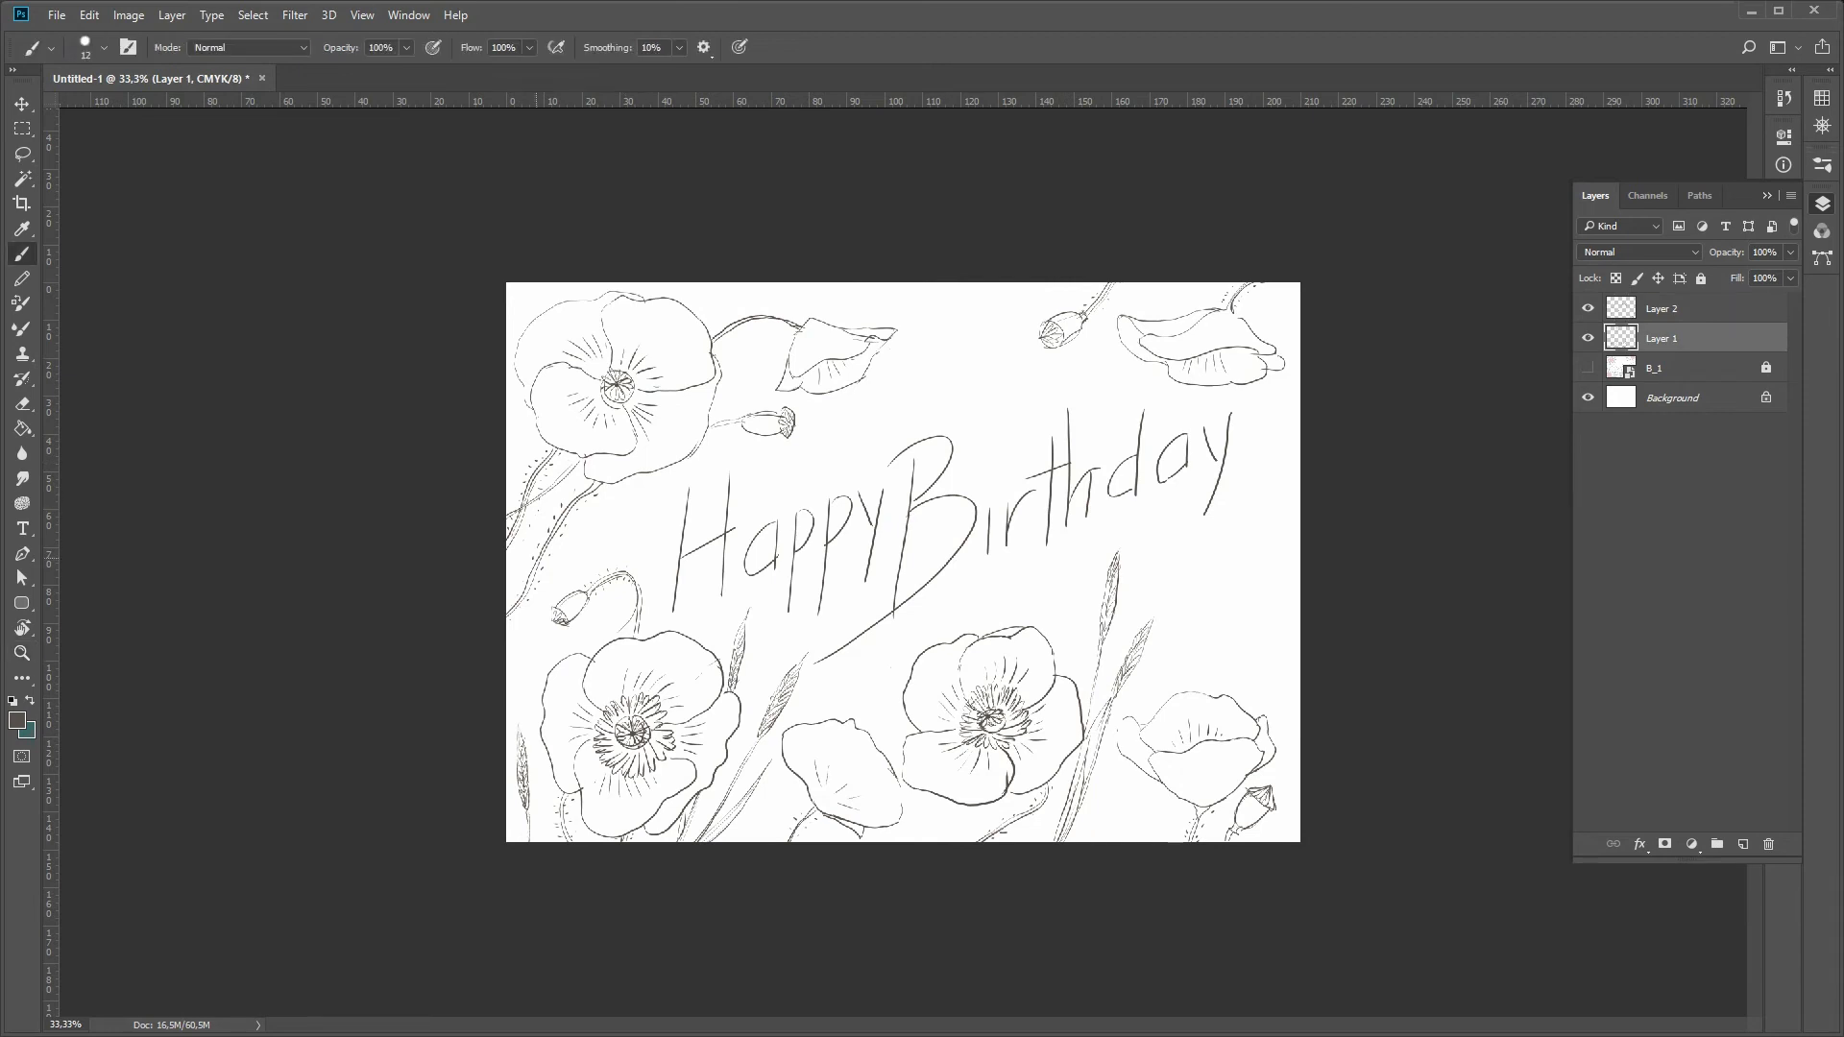
pyautogui.hotkey('ctrl', '+')
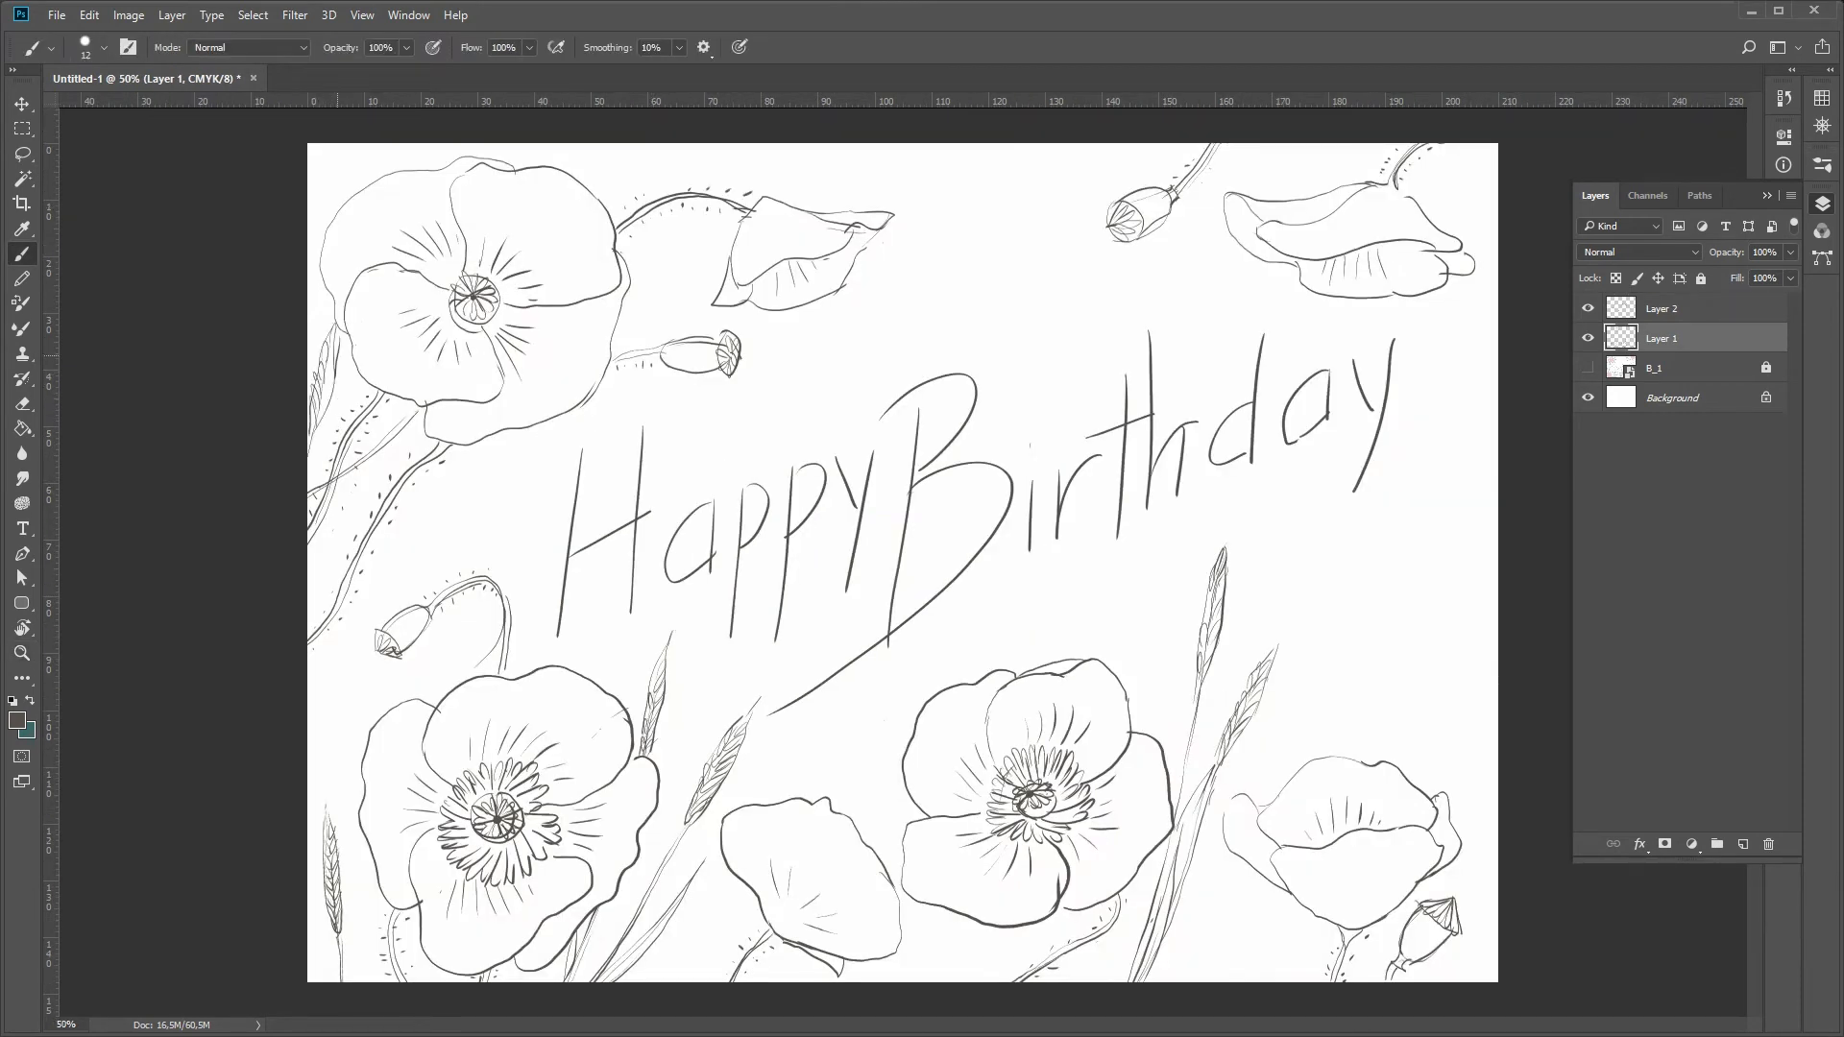
pyautogui.hotkey('ctrl', 'z')
pyautogui.moveTo(467, 488); pyautogui.dragTo(309, 571)
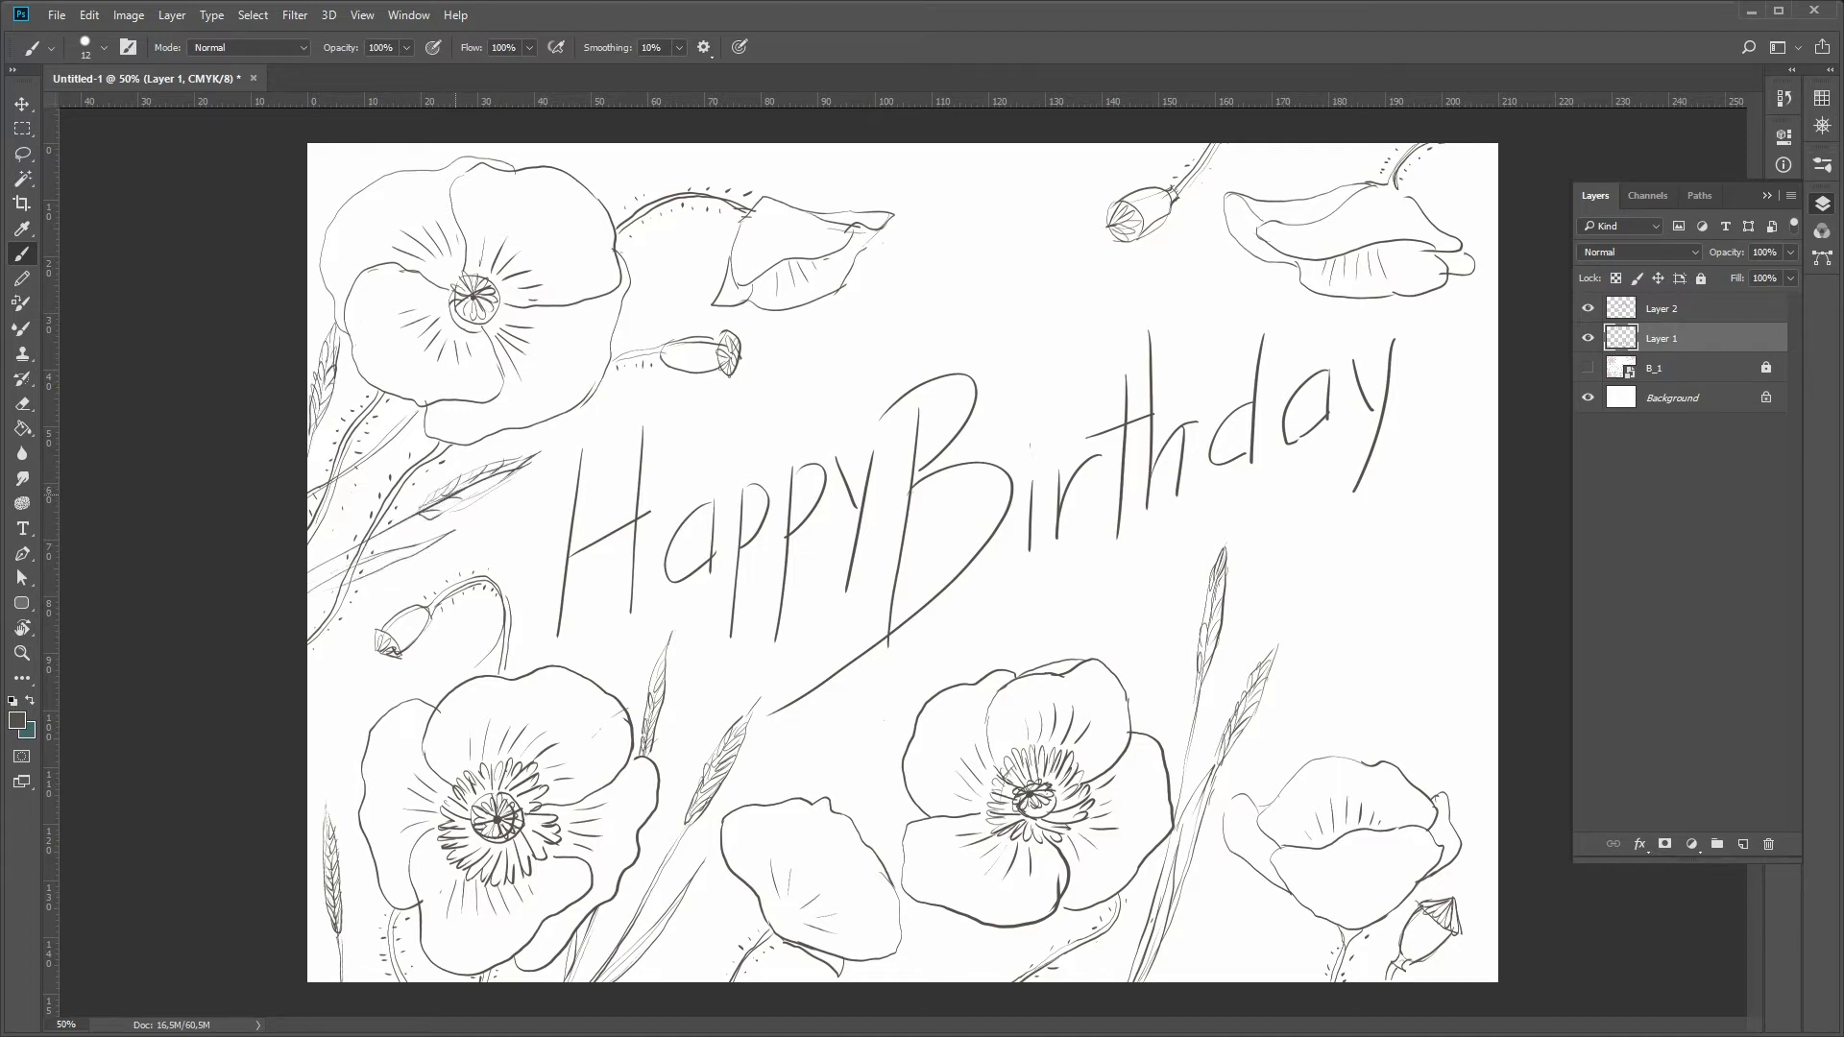
# - Move the upper seed pod right so it sits against the upper-right poppy
pyautogui.press('l')
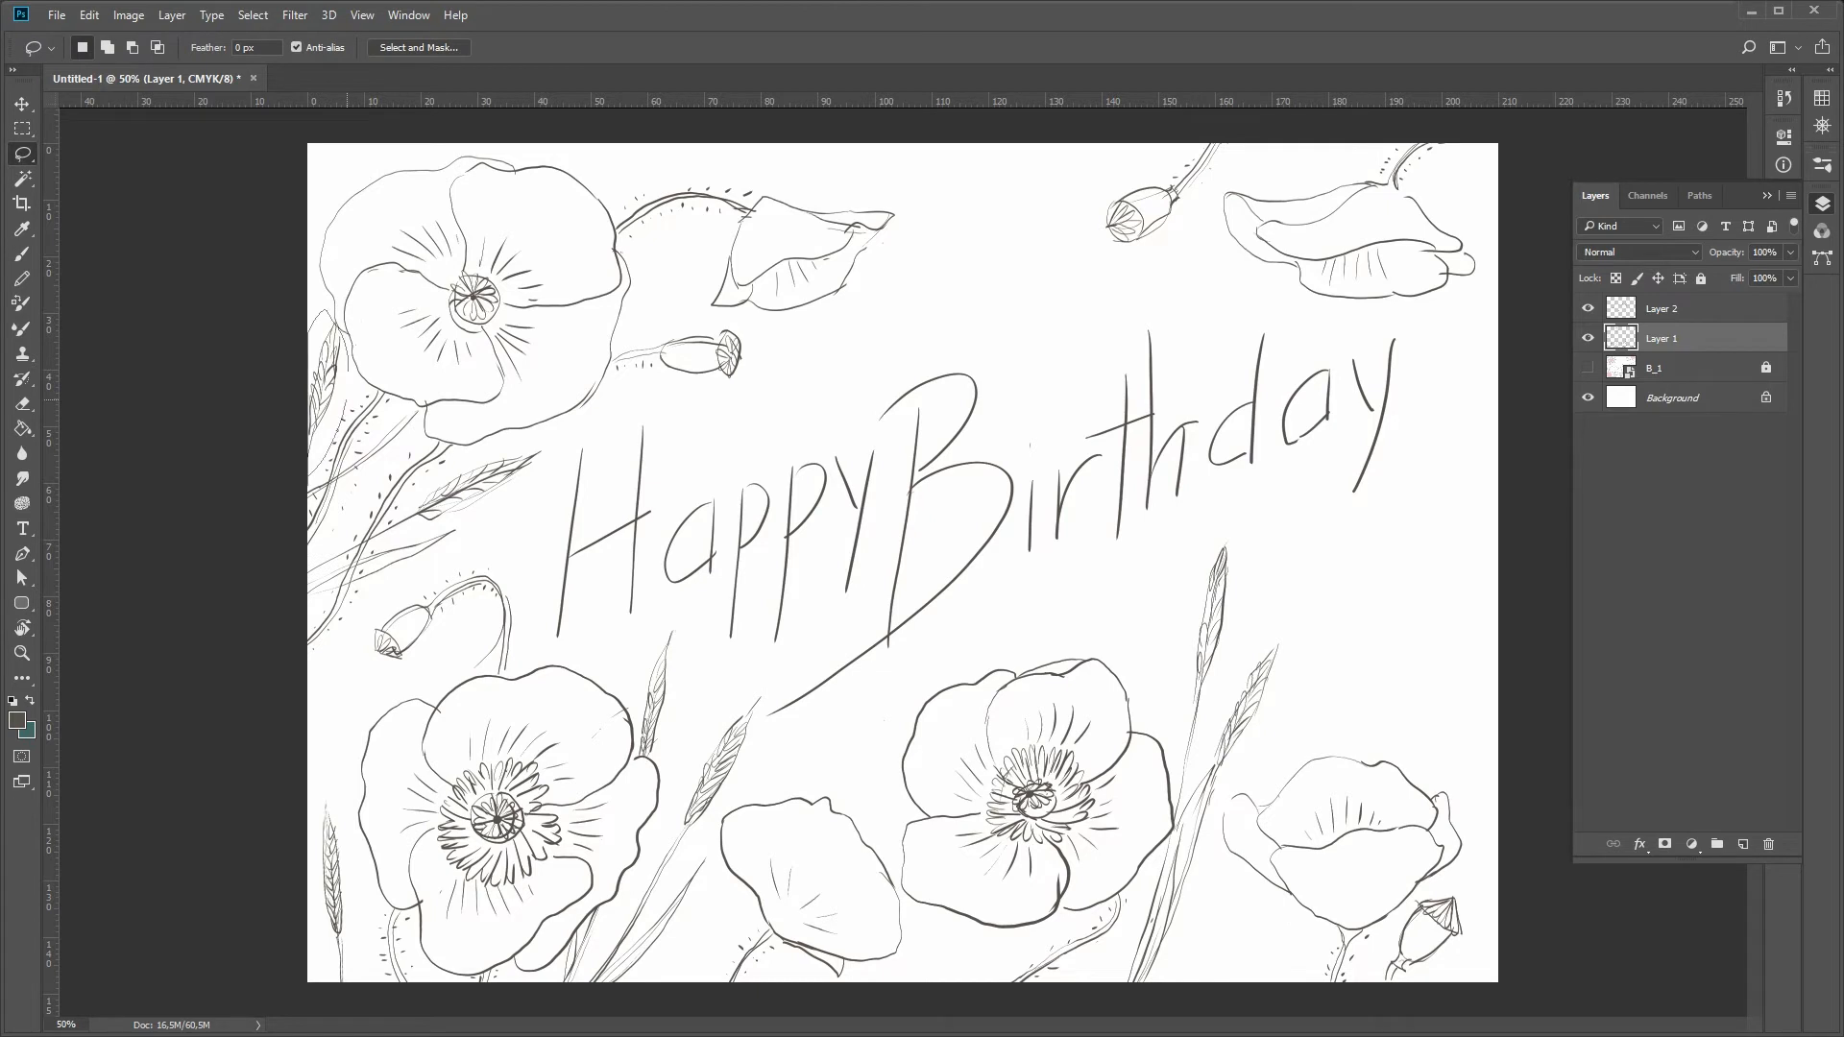
pyautogui.press('z')
pyautogui.hotkey('ctrl', '-')
pyautogui.click(1213, 705)
pyautogui.click(1206, 703)
pyautogui.keyDown('alt'); pyautogui.click(1199, 709); pyautogui.keyUp('alt')
pyautogui.keyDown('alt'); pyautogui.click(1199, 709); pyautogui.keyUp('alt')
pyautogui.press('l')
pyautogui.moveTo(1115, 293)
pyautogui.mouseDown()
pyautogui.moveTo(1029, 324)
pyautogui.moveTo(1119, 285)
pyautogui.mouseUp()
pyautogui.hotkey('ctrl', 't')
pyautogui.moveTo(1148, 278)
pyautogui.mouseDown()
pyautogui.moveTo(1160, 306)
pyautogui.moveTo(1185, 287)
pyautogui.mouseUp()
pyautogui.press('Return')
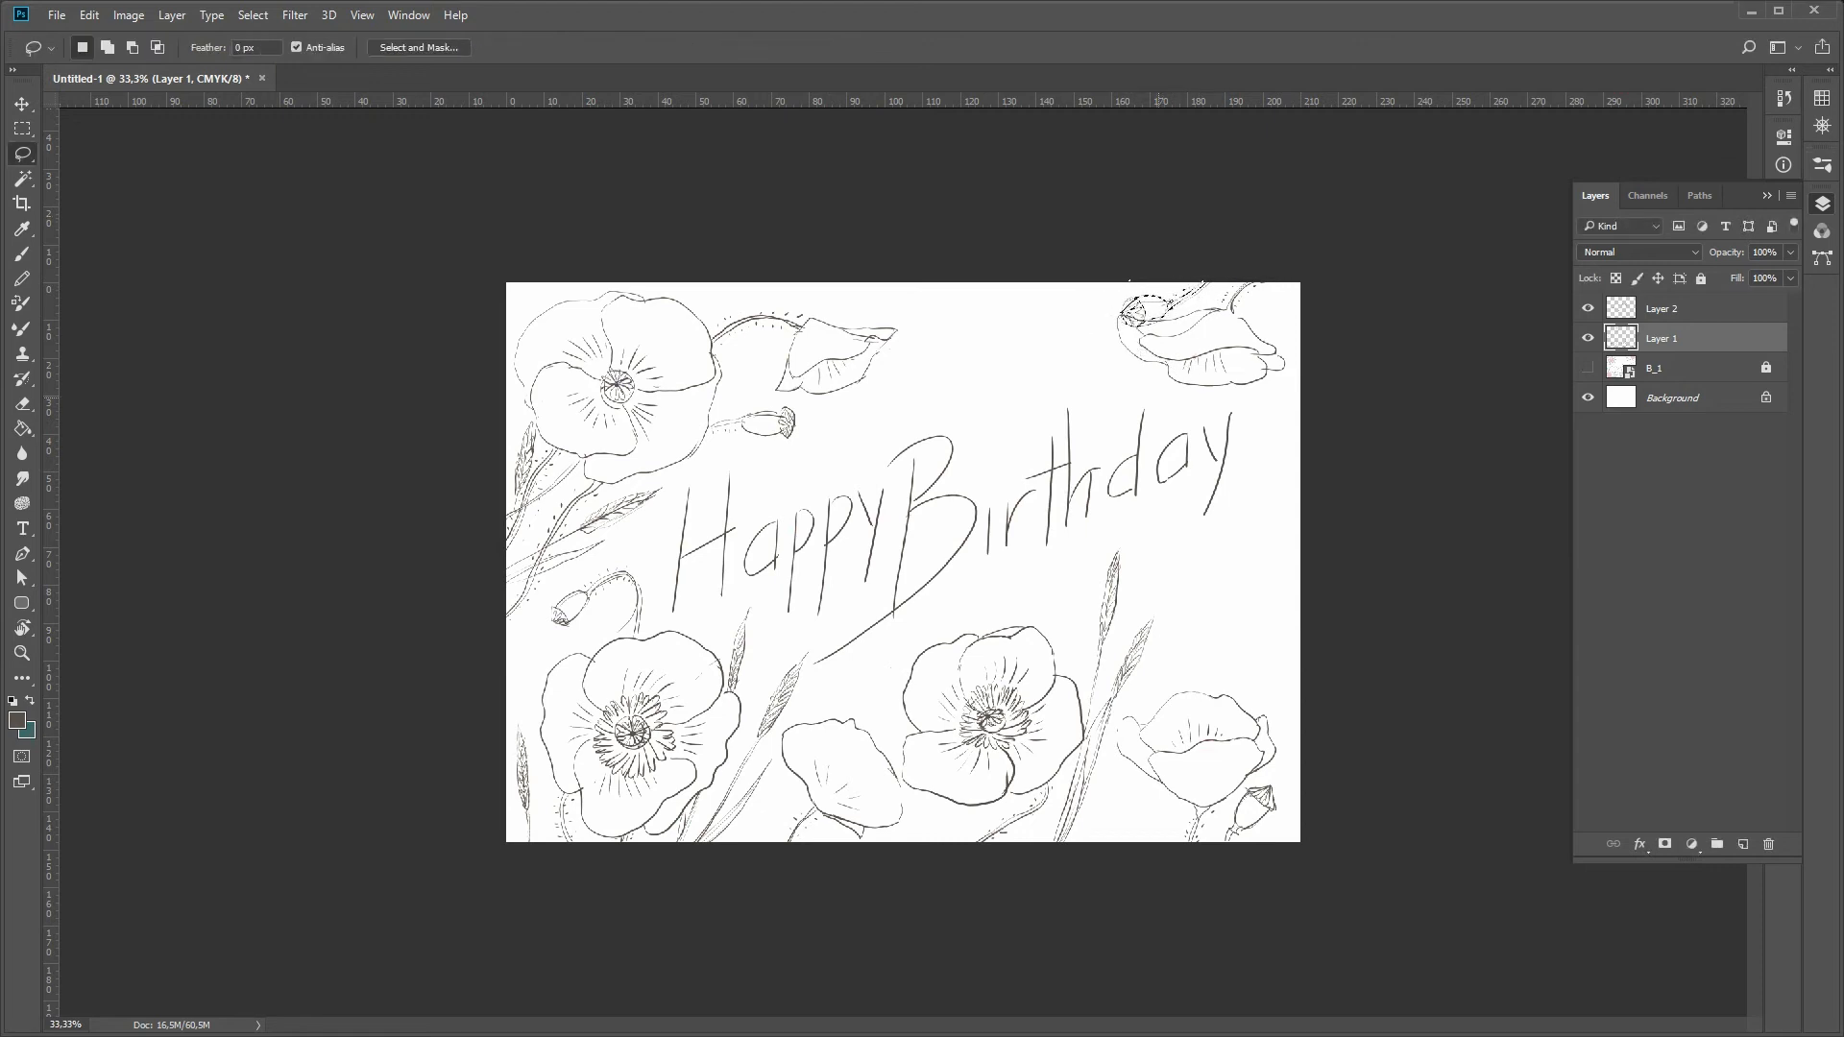
# - Draw wheat ears and grass blades along the top edge, left of the moved seed pod
pyautogui.press('b')
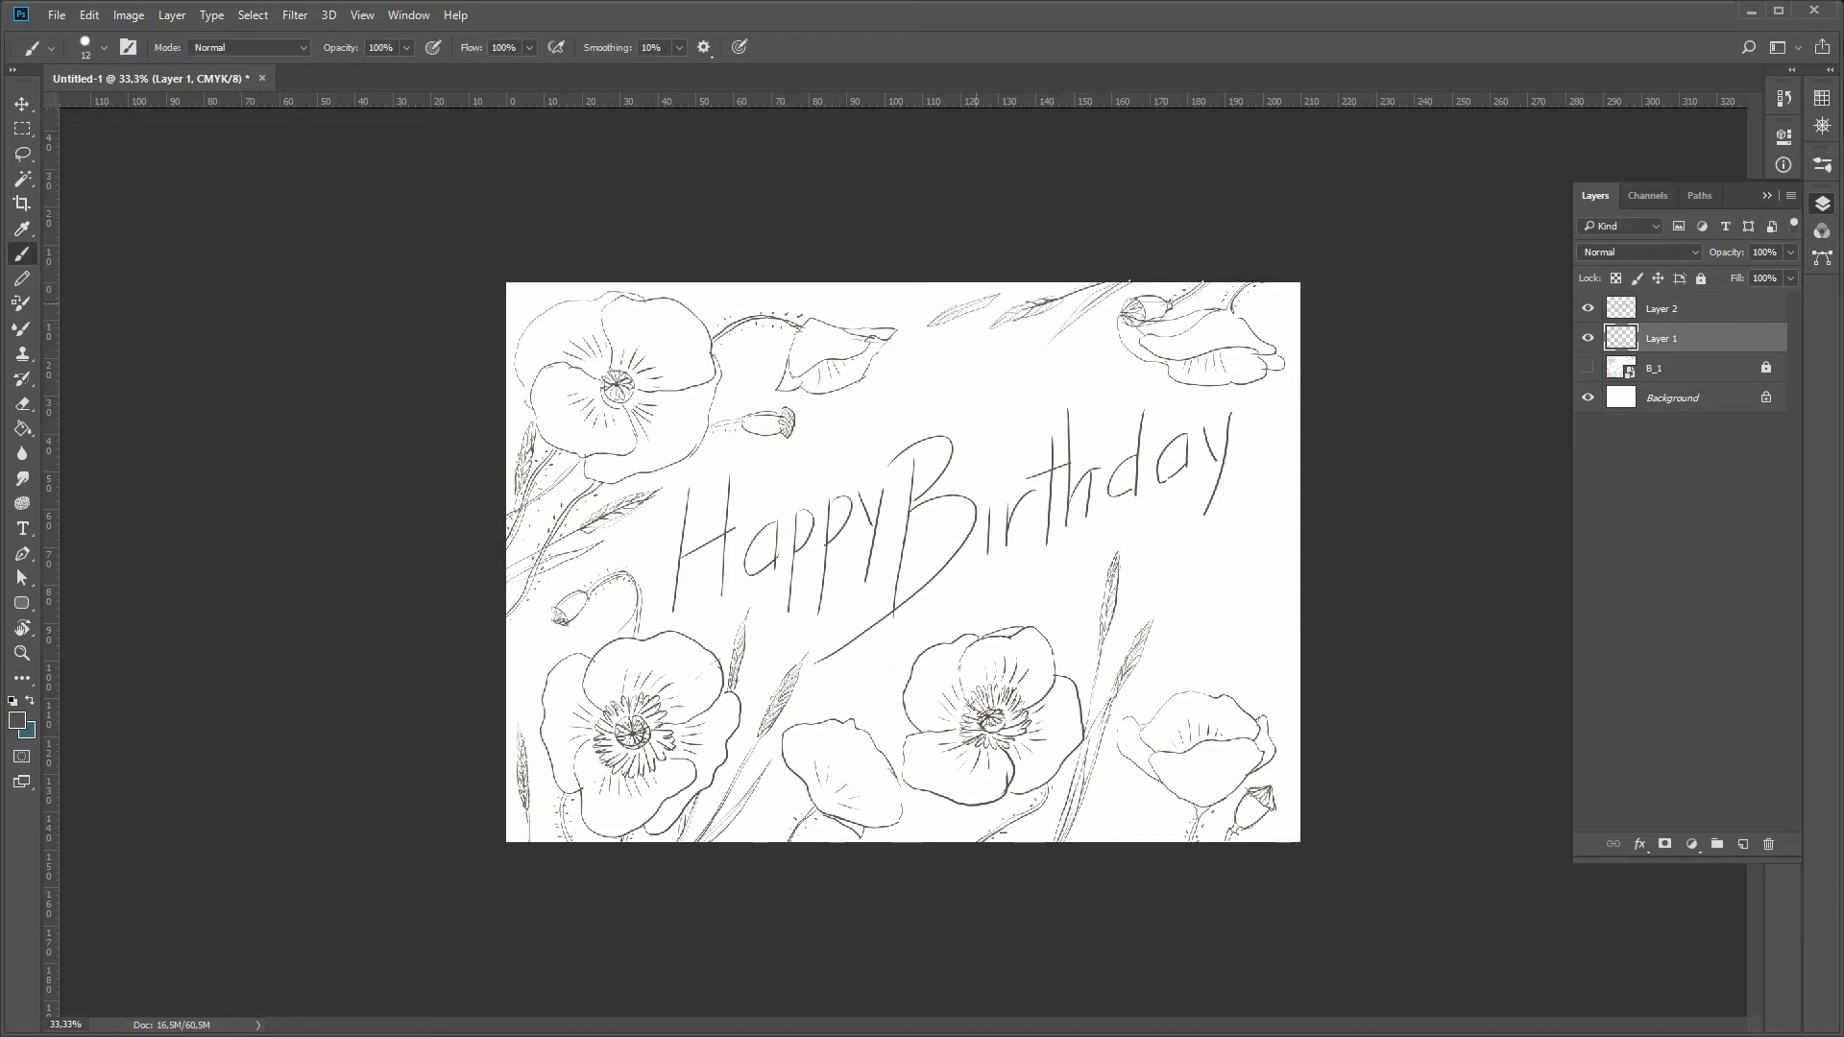
pyautogui.hotkey('ctrl', 'z')
pyautogui.press('z')
pyautogui.click(970, 289)
pyautogui.press('b')
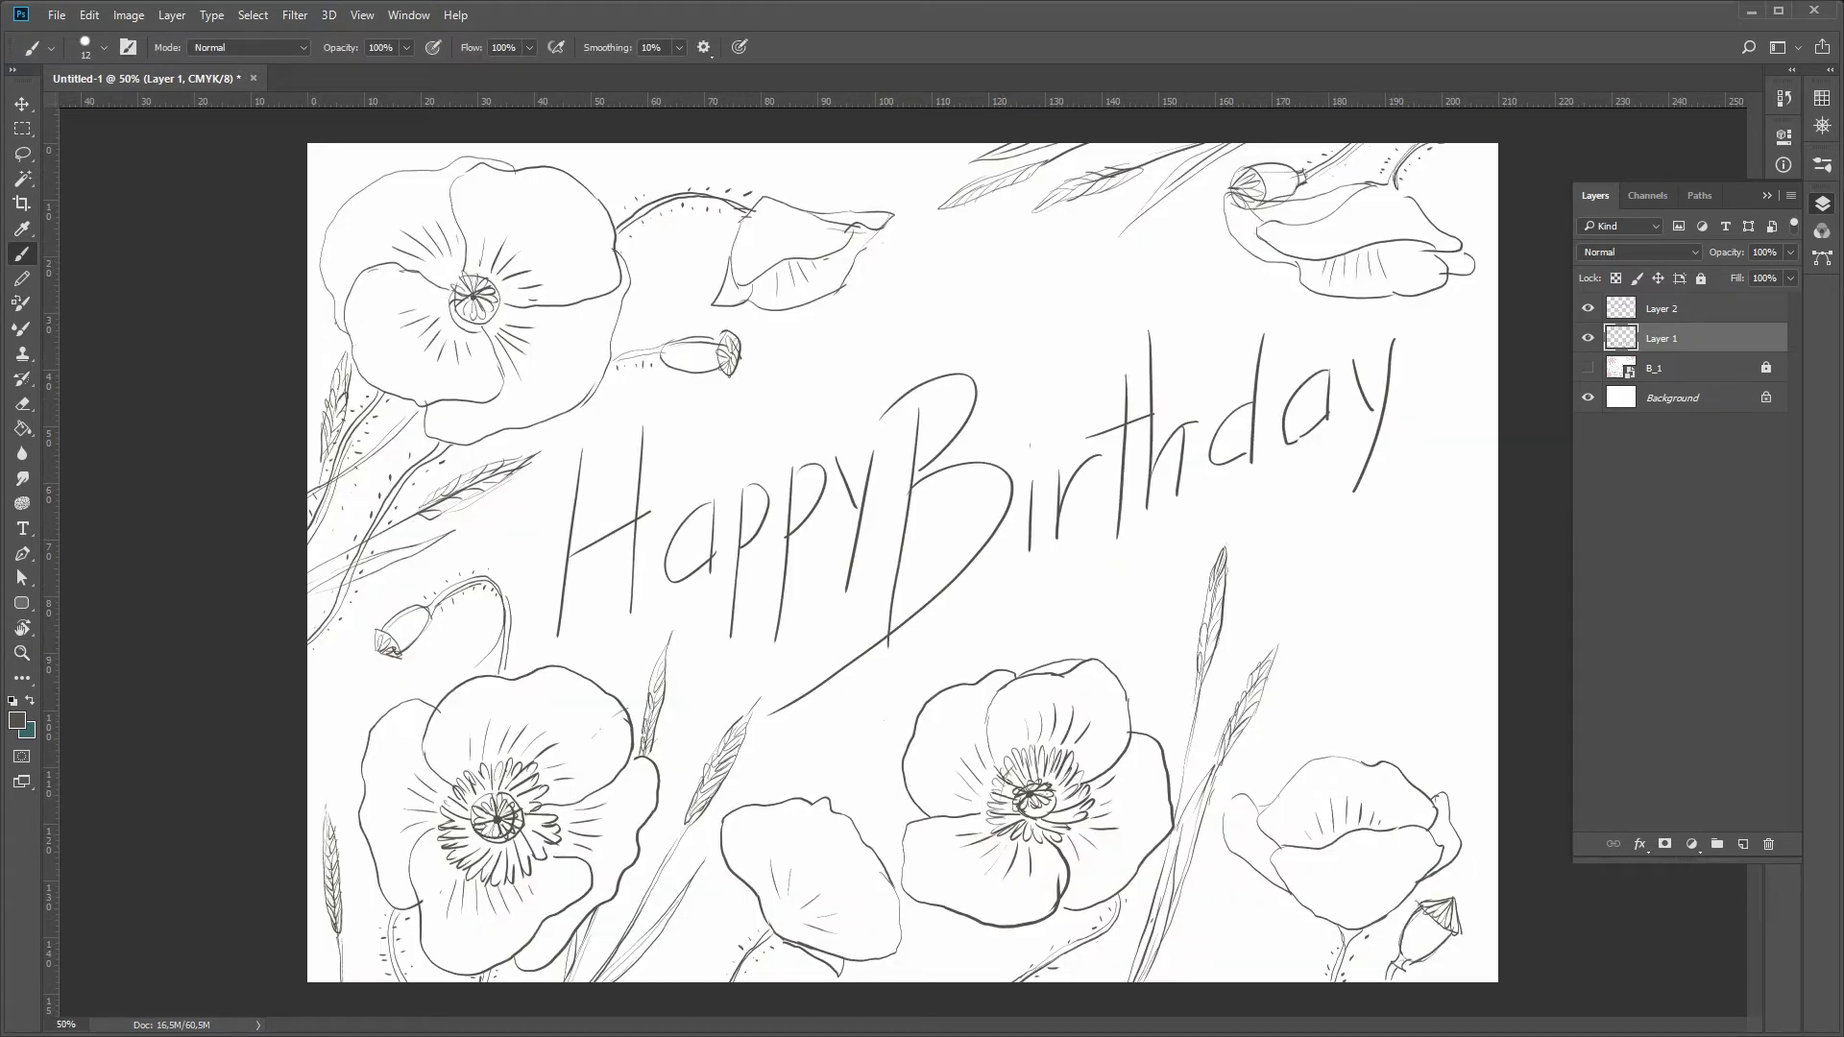
# - Add a new layer directly above the B_1 sketch and outline the upper-left poppy with a Lasso selection
pyautogui.click(1671, 367)
pyautogui.click(1743, 844)
pyautogui.click(1680, 576)
pyautogui.press('l')
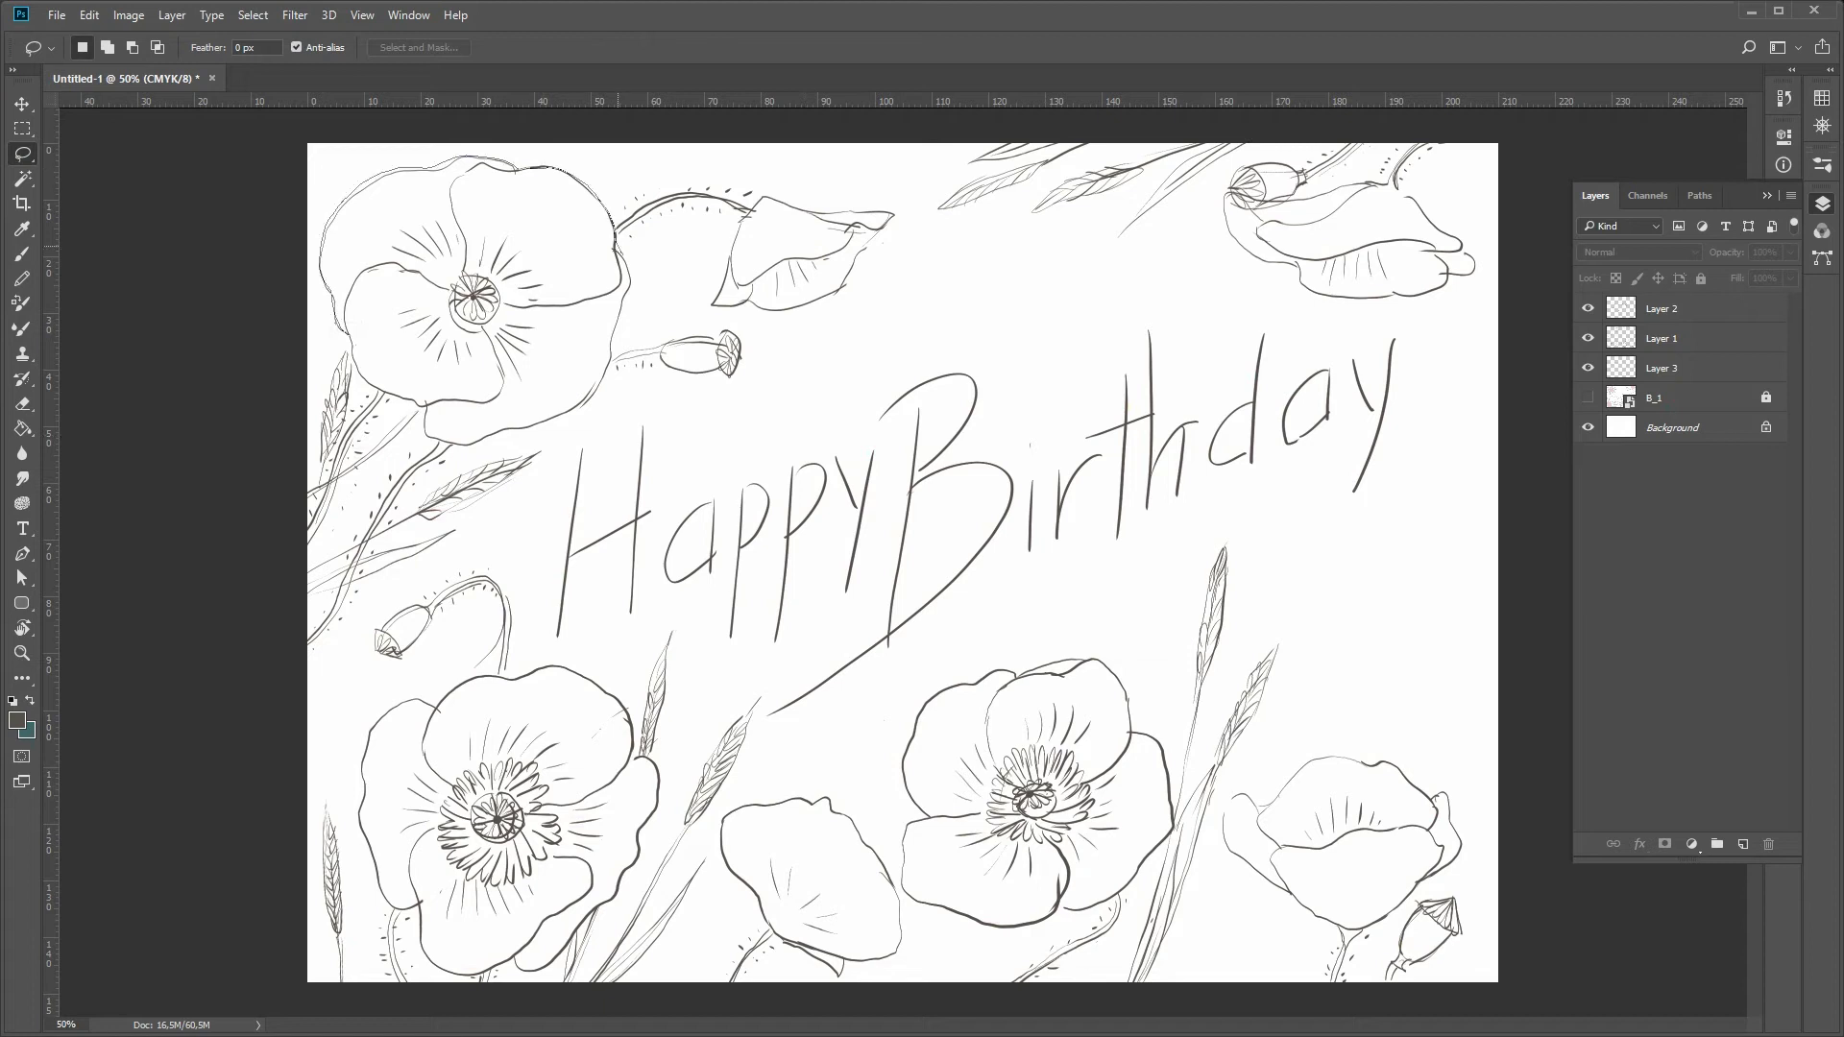
pyautogui.moveTo(350, 359); pyautogui.dragTo(350, 353)
# - Set the foreground colour to a soft, slightly lighter red for the Paint Bucket
pyautogui.press('g')
pyautogui.click(1822, 98)
pyautogui.click(1639, 159)
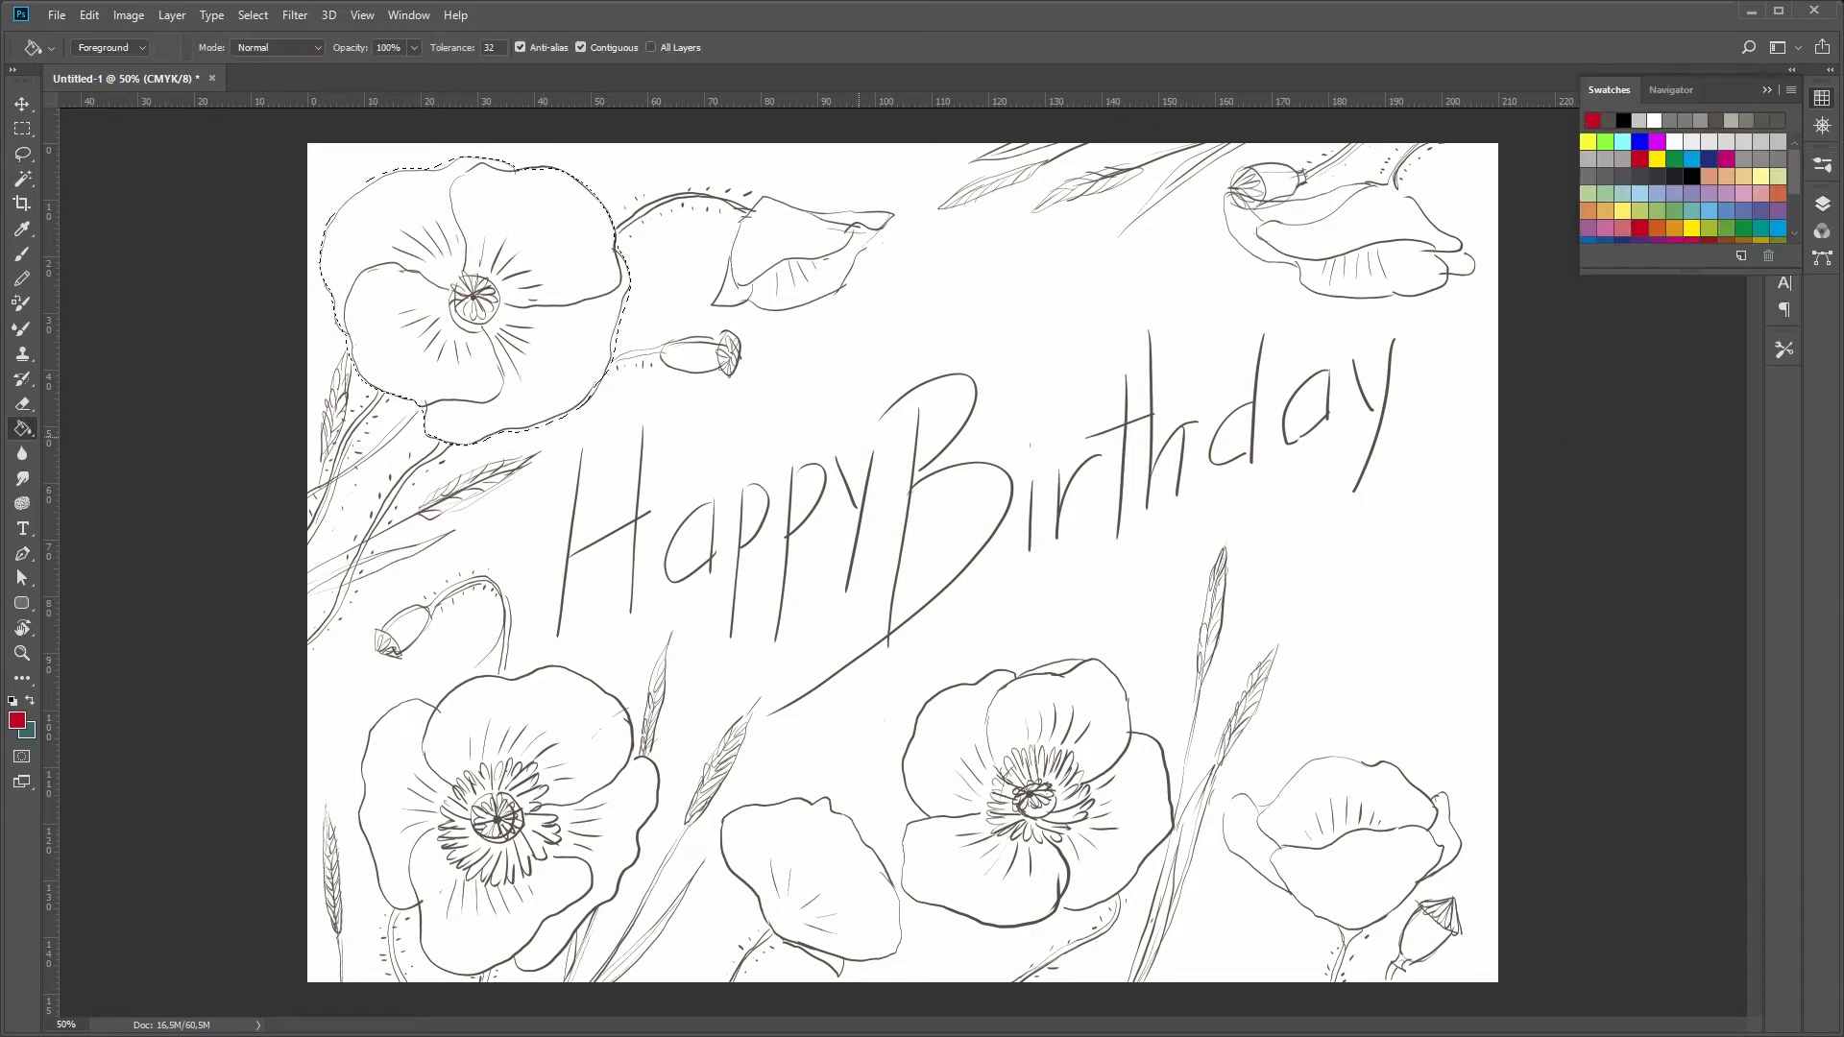
pyautogui.click(17, 720)
pyautogui.click(717, 368)
pyautogui.moveTo(768, 576); pyautogui.dragTo(768, 594)
pyautogui.click(686, 369)
pyautogui.click(939, 342)
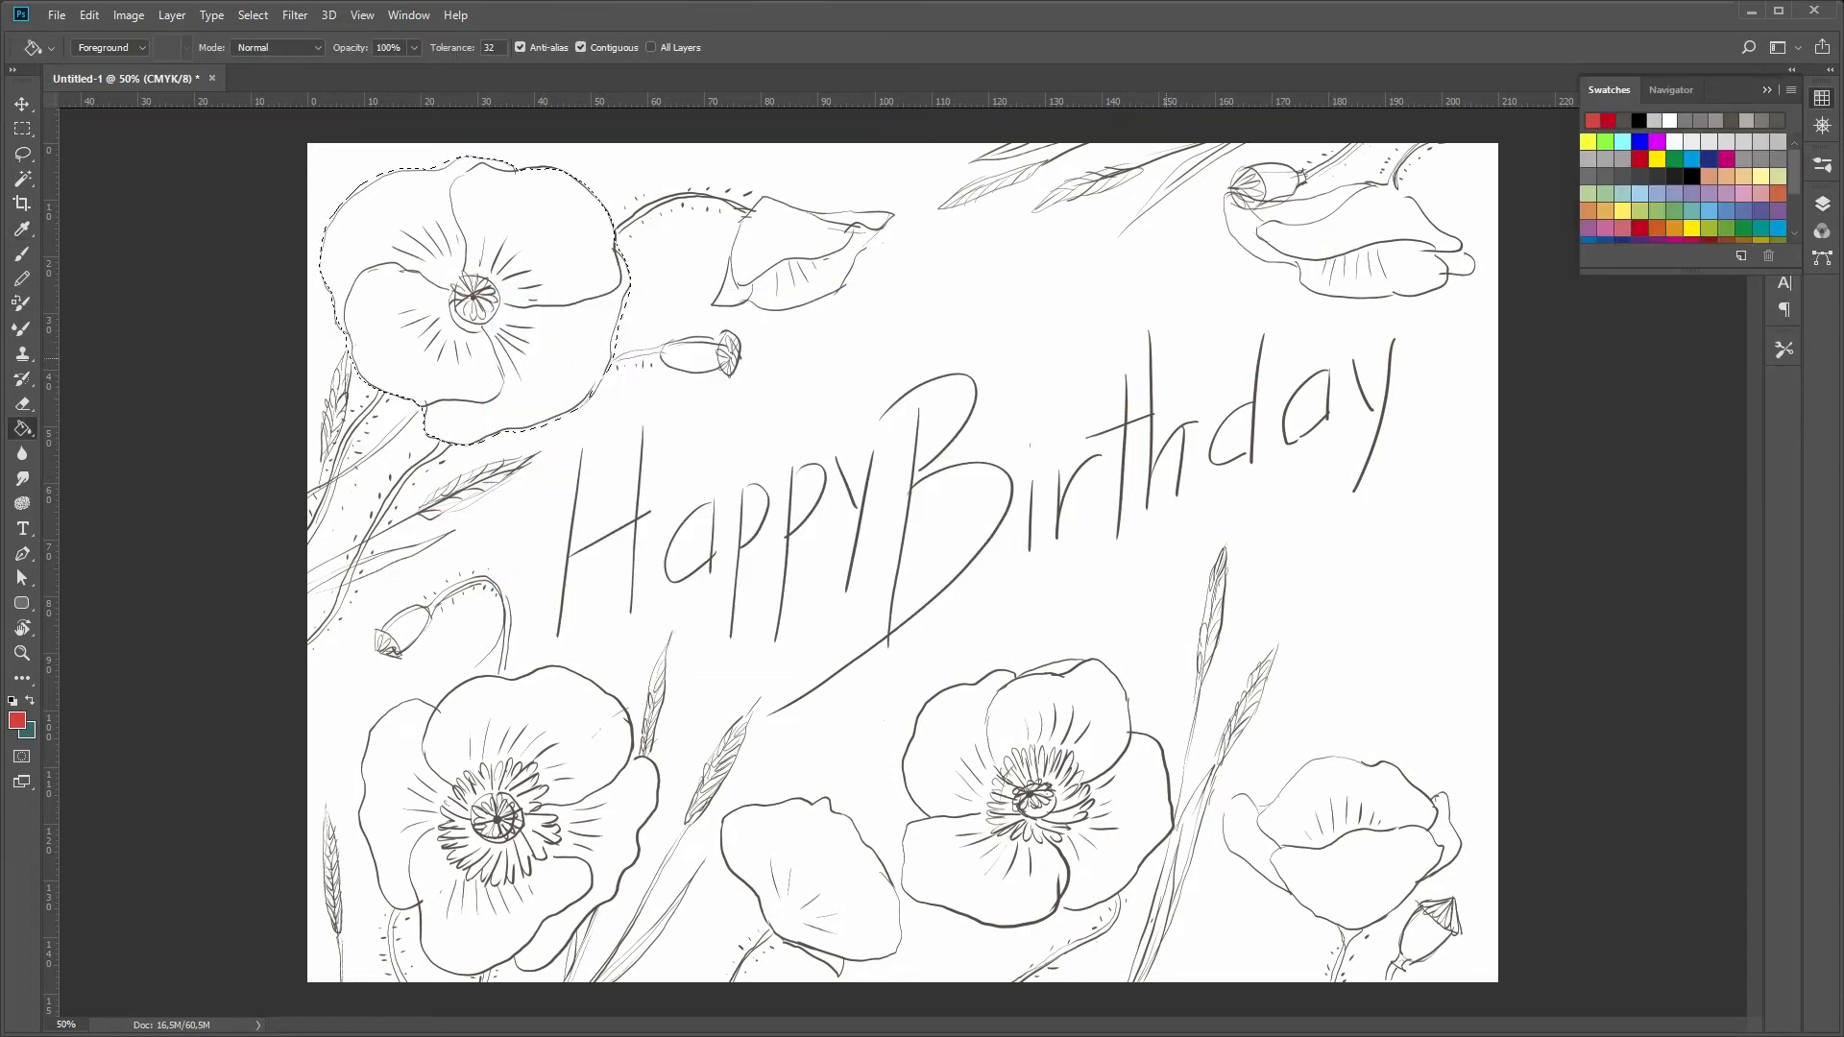
# - Fill the selected upper-left poppy with the red on Layer 3 and clear the selection
pyautogui.click(1822, 203)
pyautogui.click(1681, 369)
pyautogui.click(557, 383)
pyautogui.hotkey('alt', ']')
pyautogui.hotkey('ctrl', 'd')
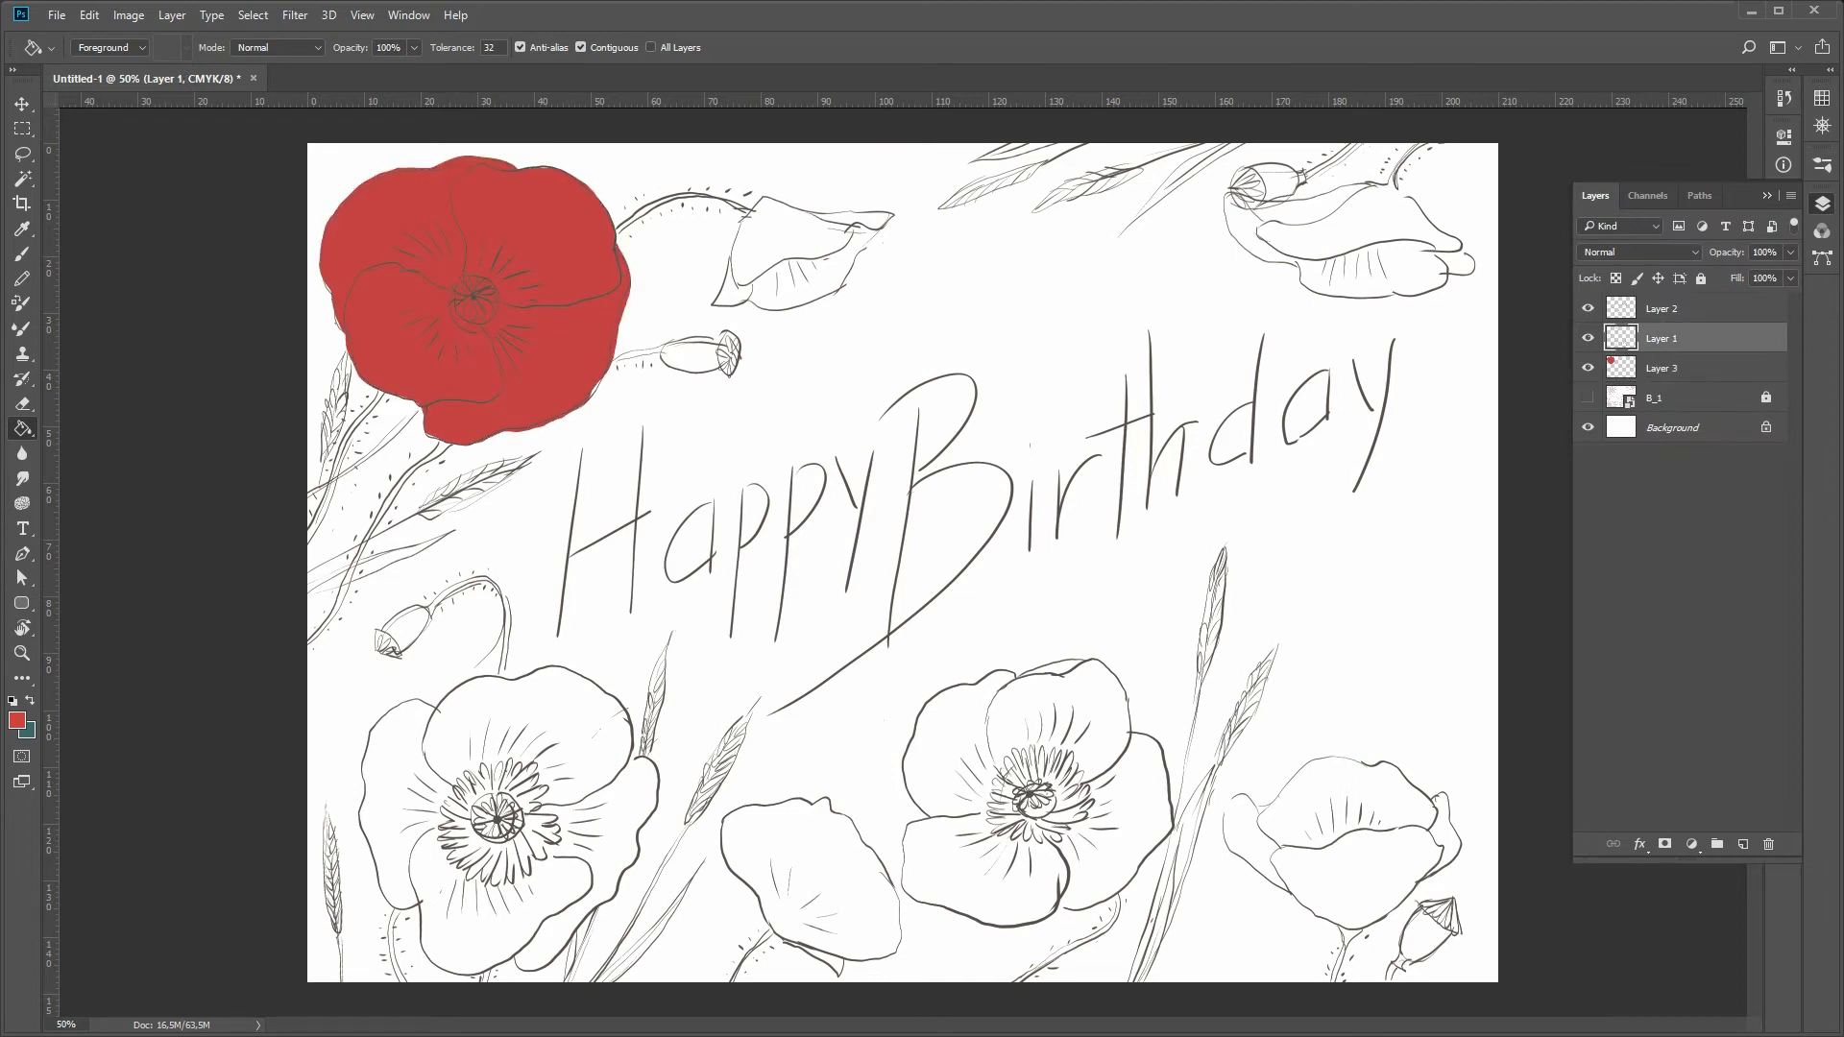
# - Darken the line art on Layer 1 with Levels and return to Layer 3
pyautogui.hotkey('ctrl', 'l')
pyautogui.press('Return')
pyautogui.hotkey('alt', '[')
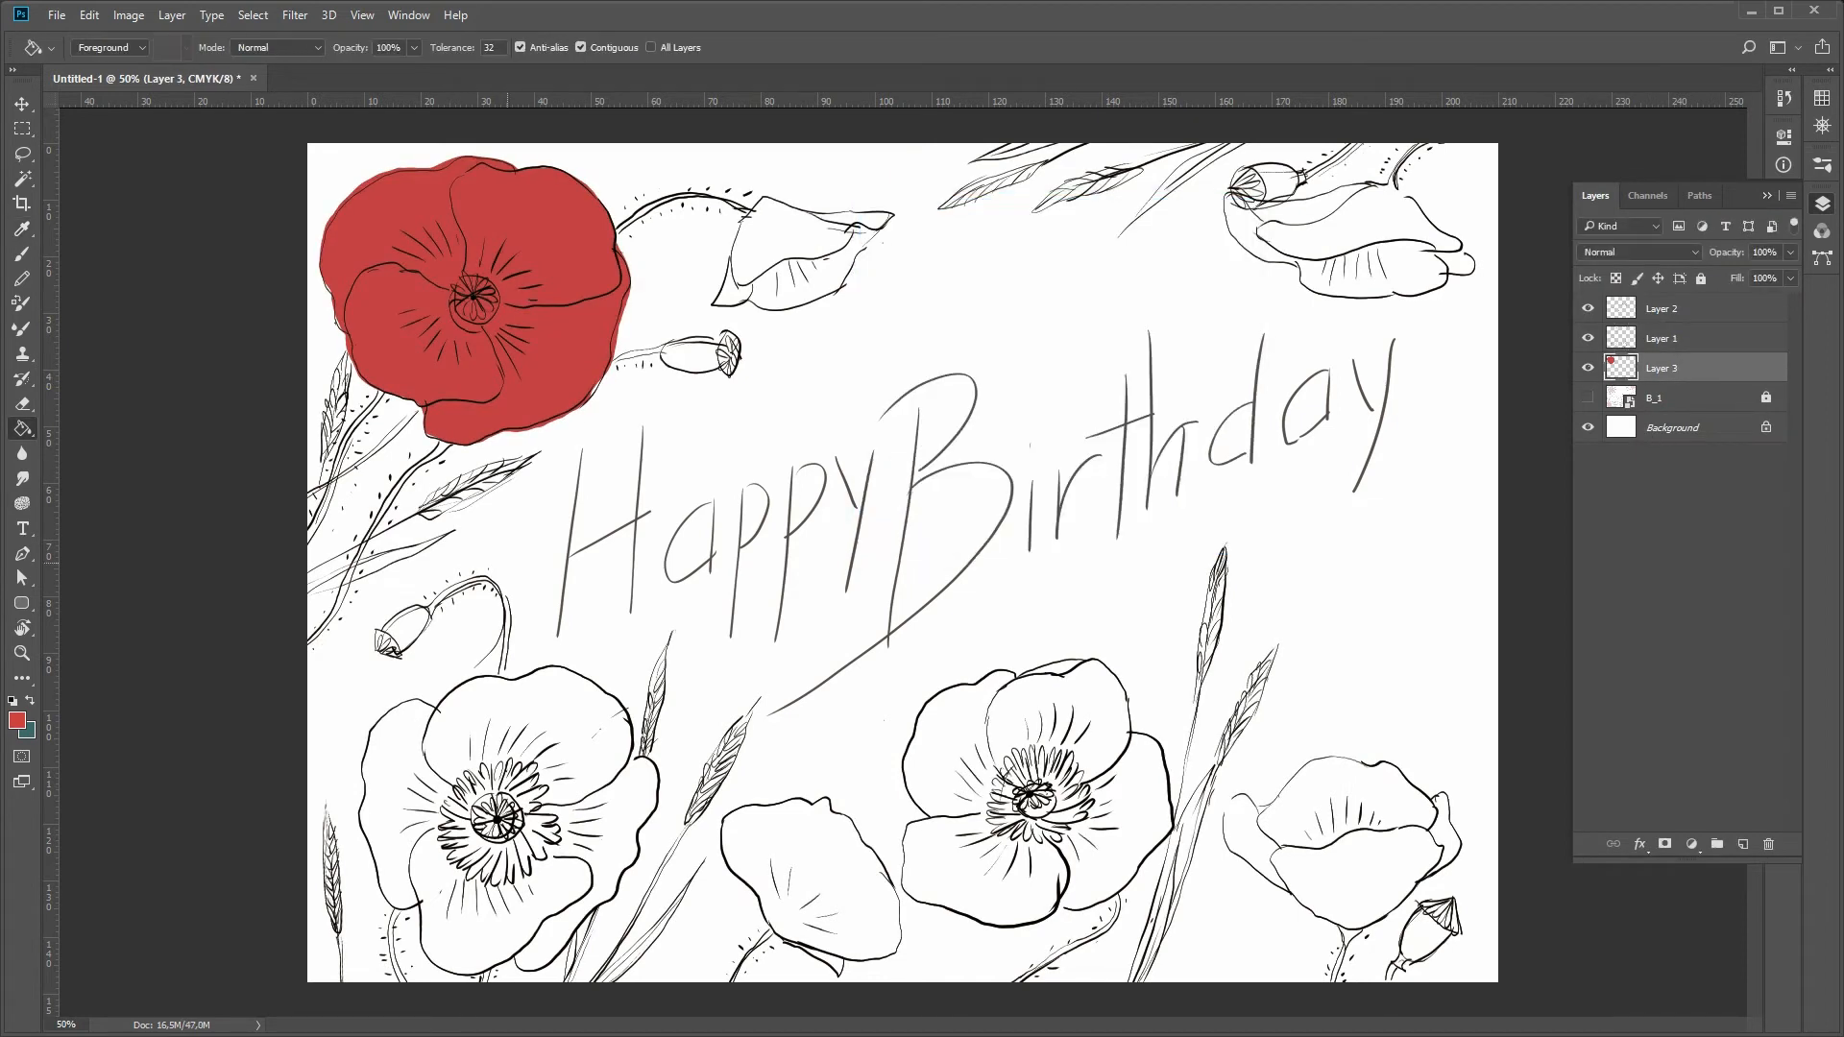
# - Select and fill the upper half-open poppy and the upper-right poppy with red
pyautogui.press('l')
pyautogui.moveTo(871, 208); pyautogui.dragTo(855, 209)
pyautogui.press('g')
pyautogui.click(805, 242)
pyautogui.press('l')
pyautogui.moveTo(1477, 259); pyautogui.dragTo(1395, 182)
pyautogui.press('g')
pyautogui.click(1364, 238)
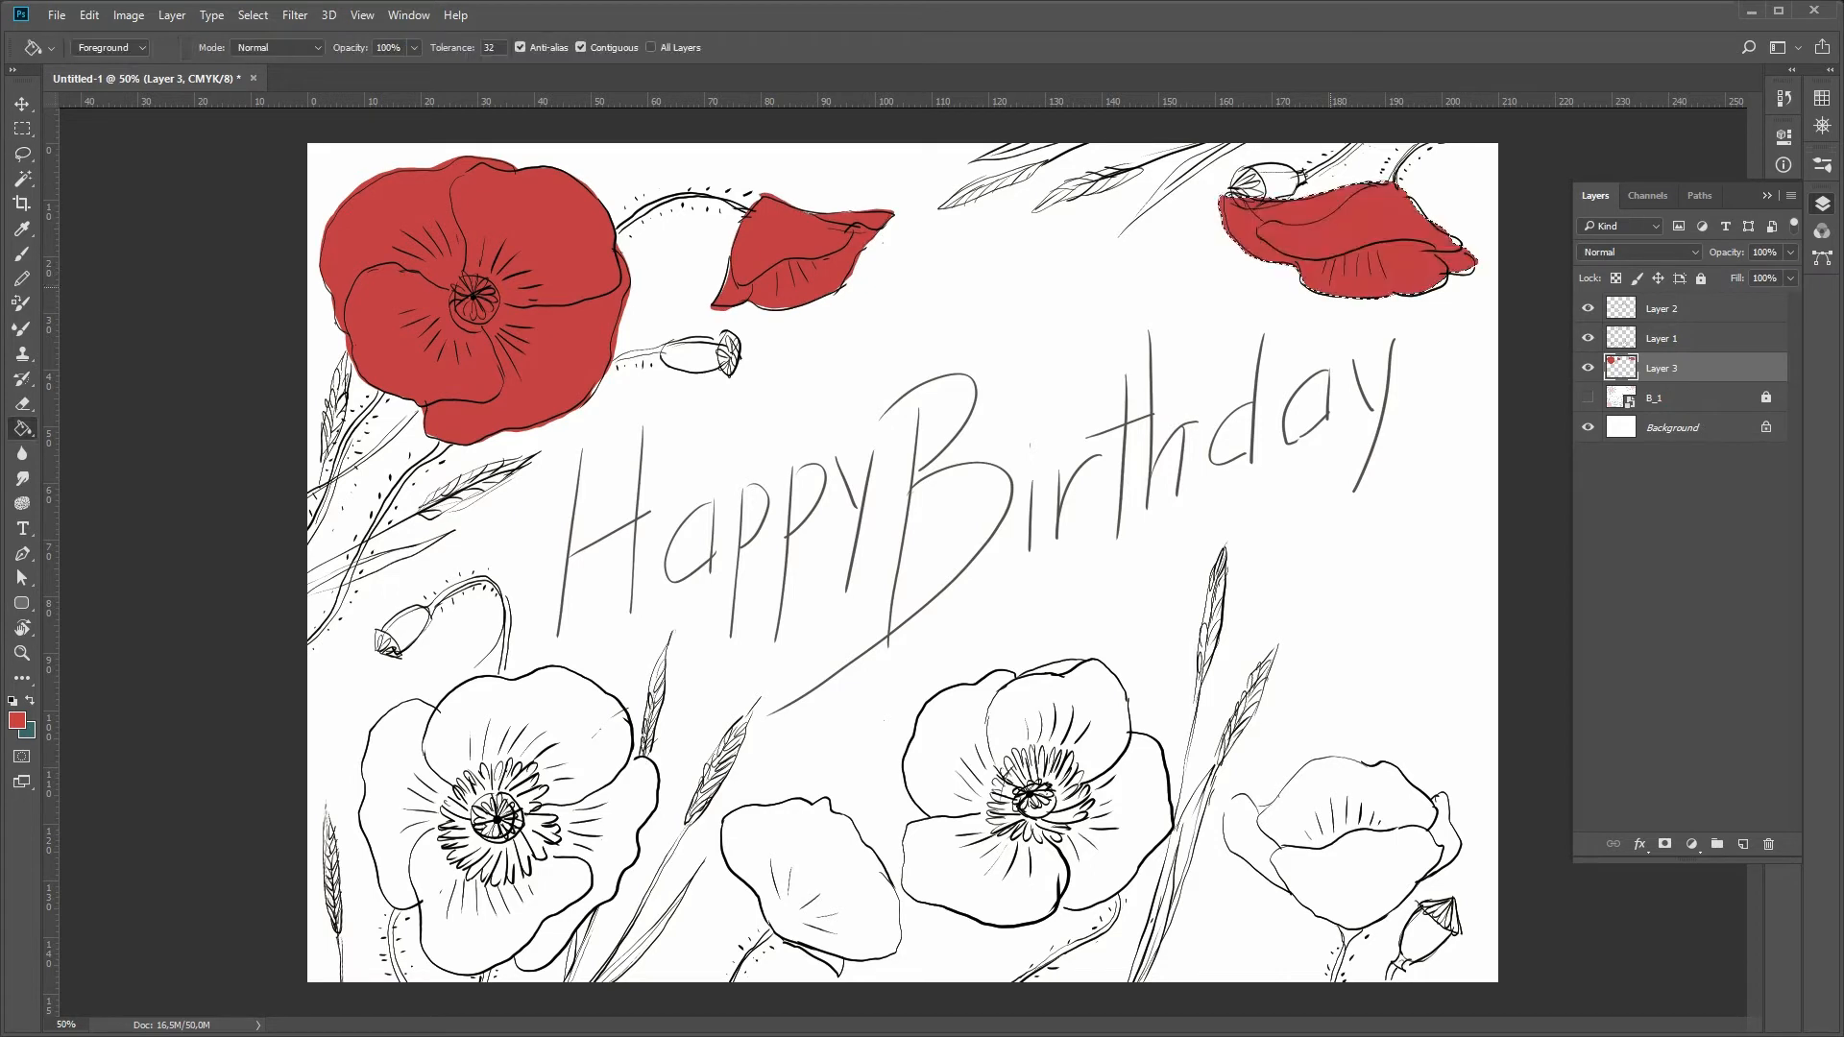
# - Select the whole lower-left poppy and fill it with red
pyautogui.press('l')
pyautogui.moveTo(436, 709); pyautogui.dragTo(363, 777)
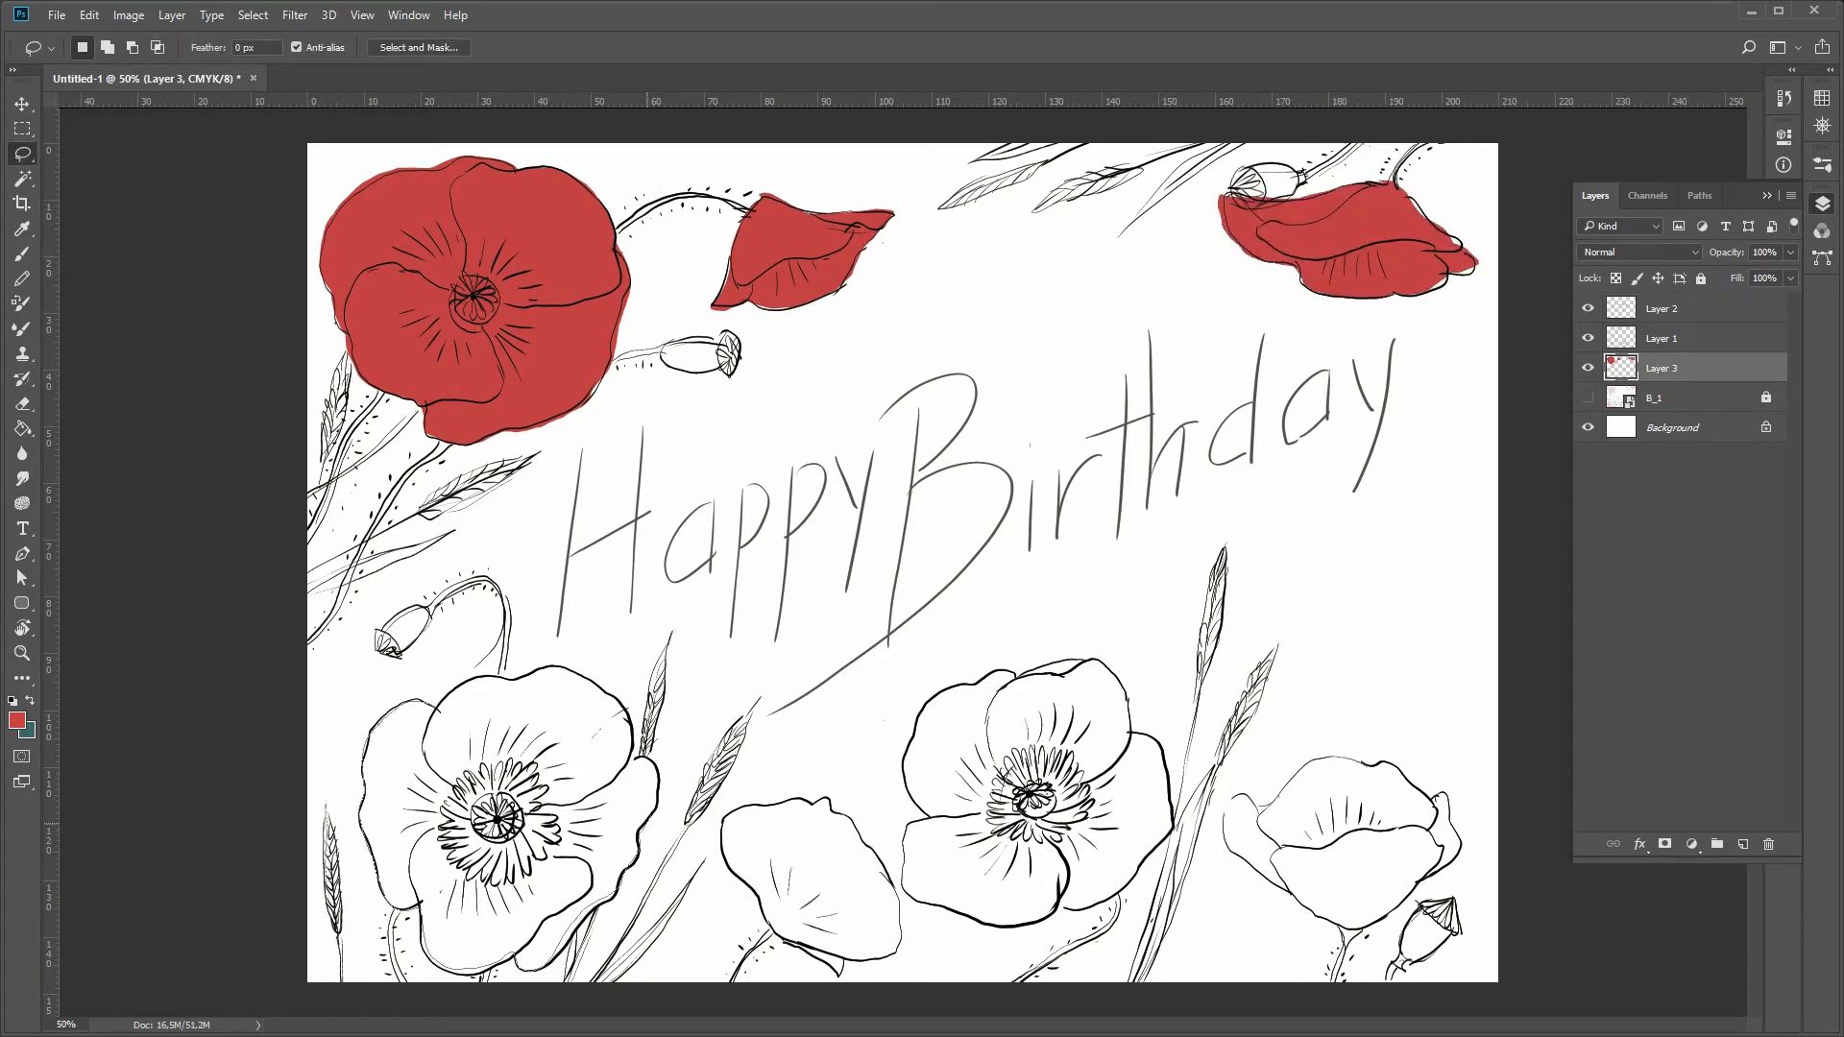
pyautogui.moveTo(519, 970); pyautogui.dragTo(437, 711)
pyautogui.press('g')
pyautogui.click(486, 823)
# - Select and fill the lower half-open poppy and the lower-middle open poppy with red
pyautogui.press('l')
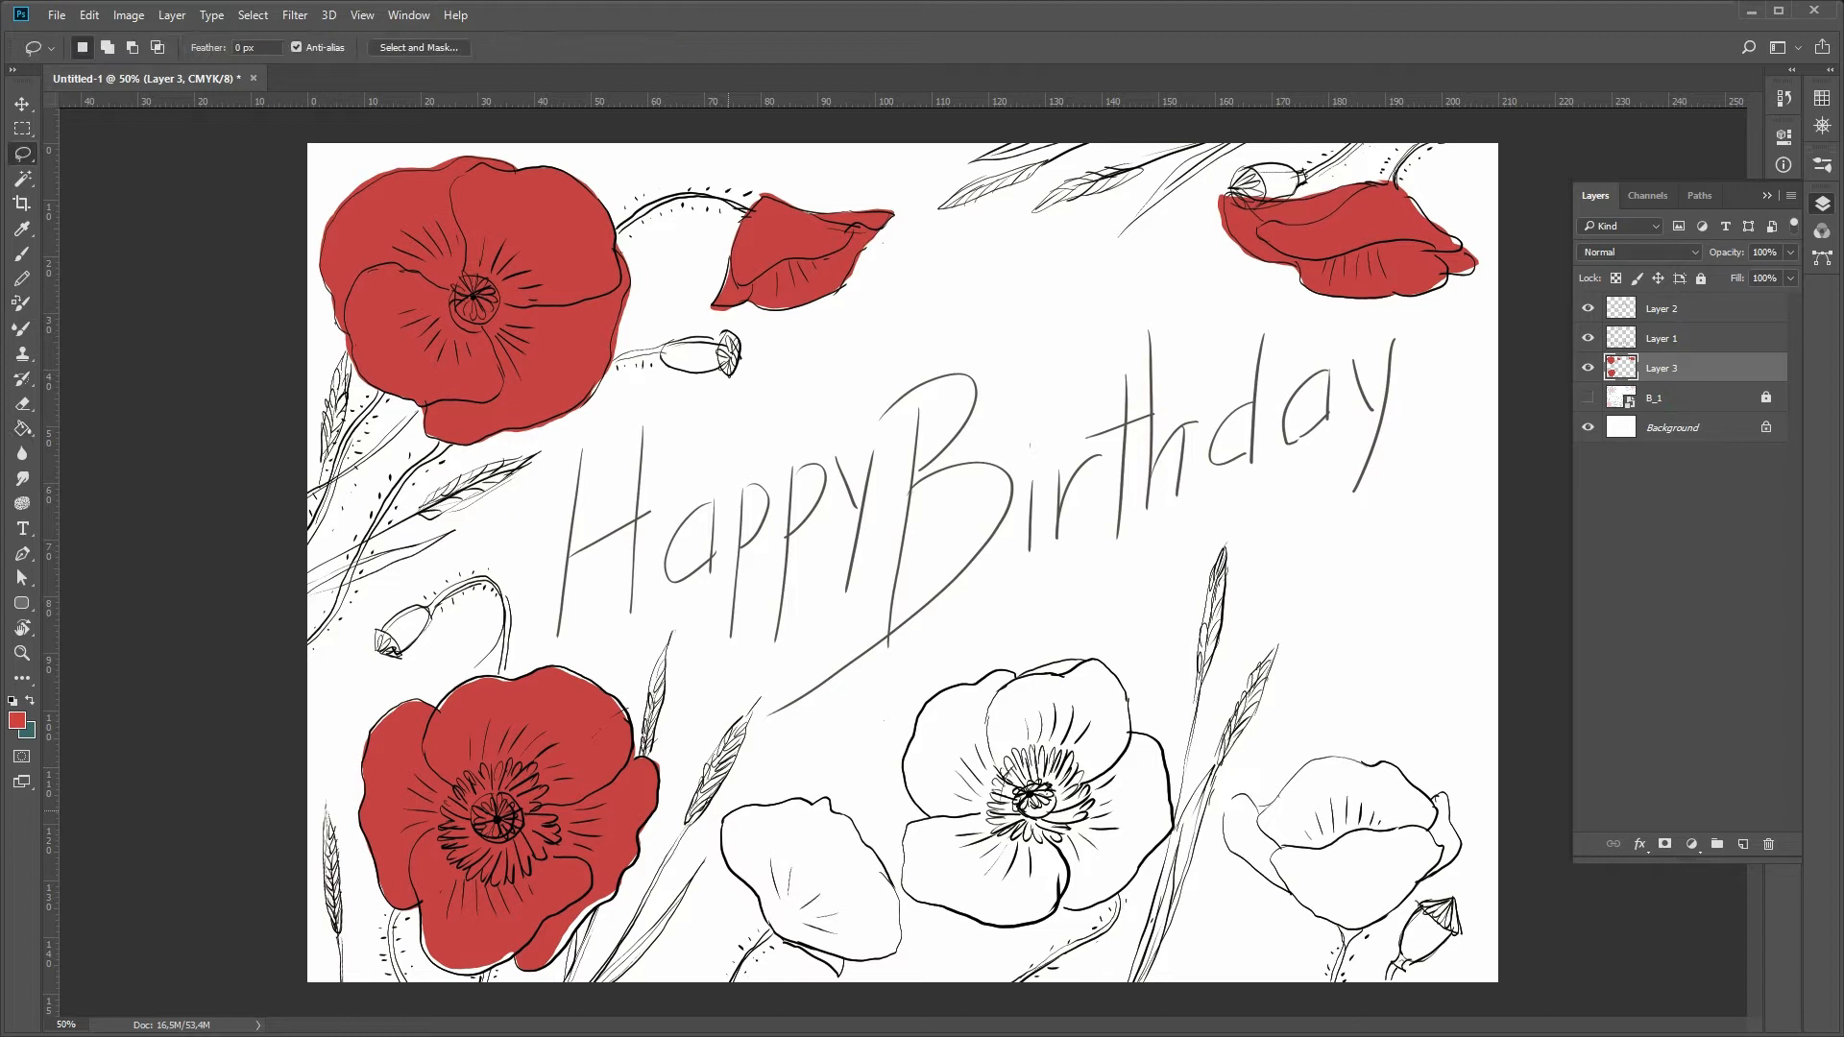
pyautogui.moveTo(828, 800); pyautogui.dragTo(751, 805)
pyautogui.press('g')
pyautogui.click(814, 869)
pyautogui.press('l')
pyautogui.moveTo(1056, 662); pyautogui.dragTo(1076, 664)
pyautogui.press('g')
pyautogui.click(1104, 857)
# - Fill the lower-right poppy with red and put Layer 3 into a group
pyautogui.press('l')
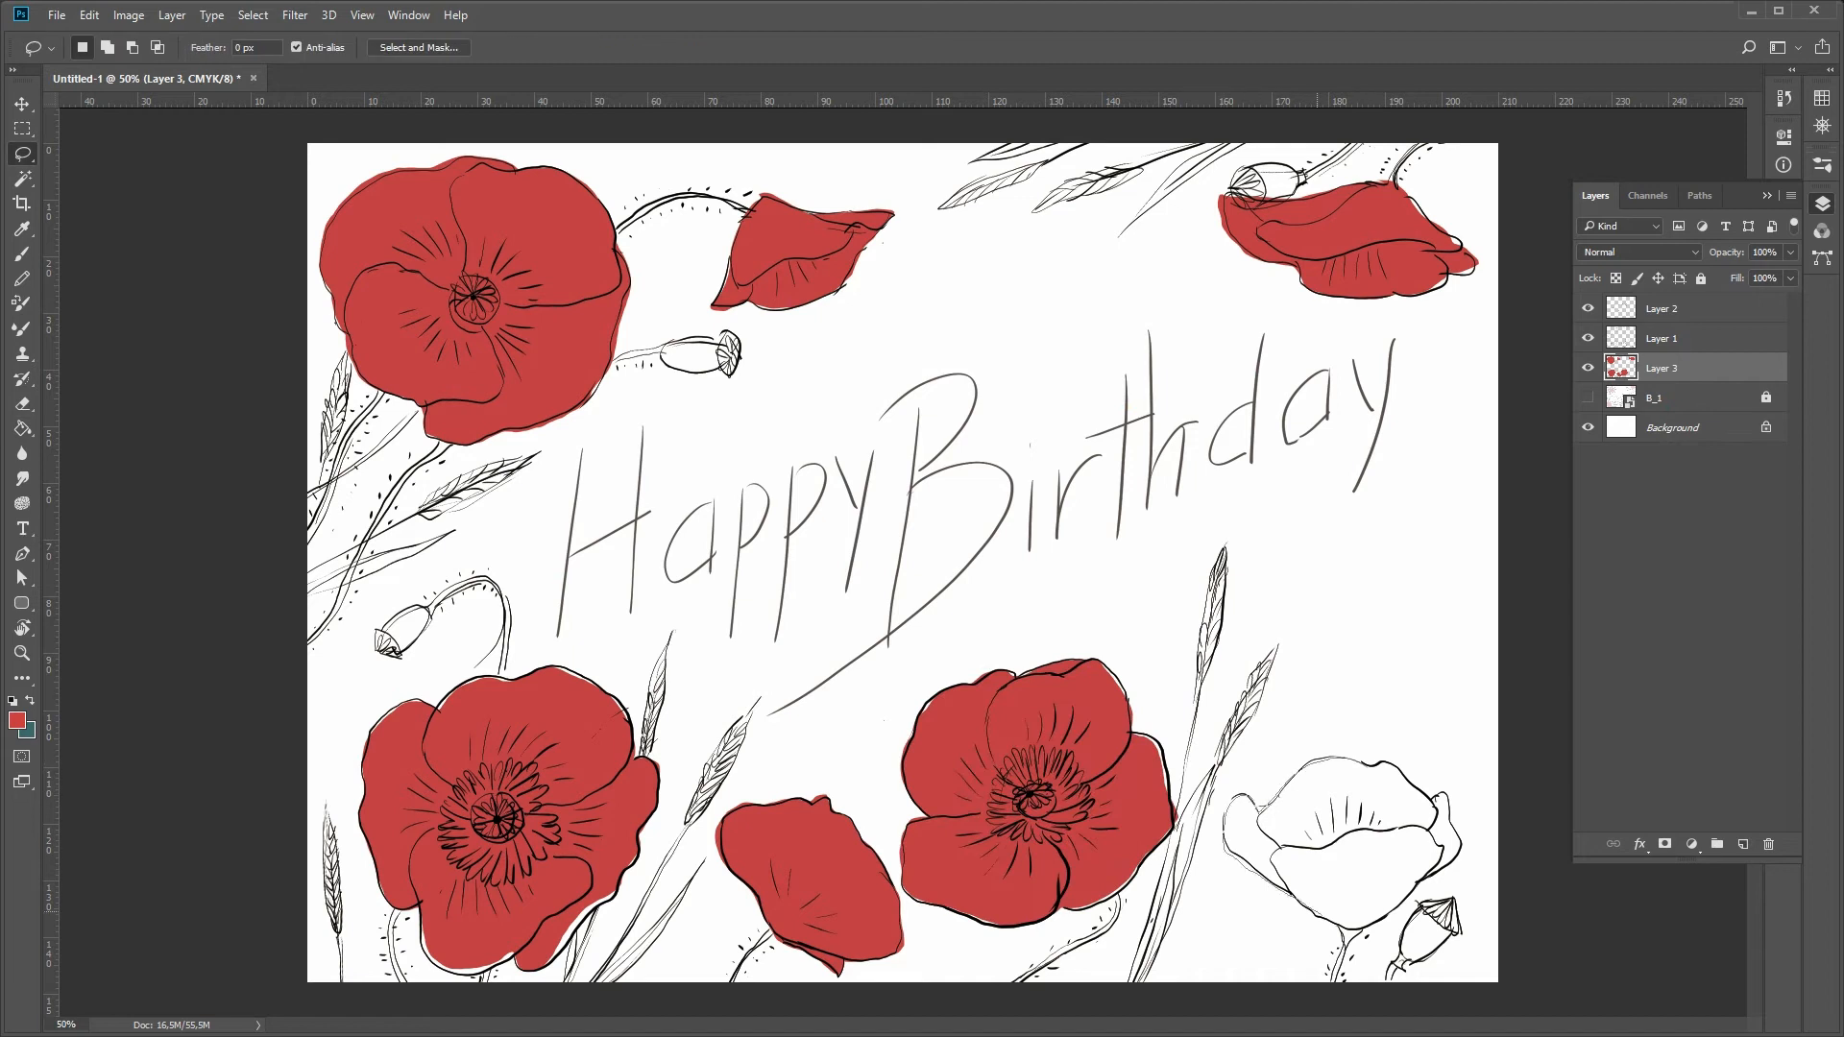
pyautogui.press('g')
pyautogui.click(1284, 876)
pyautogui.hotkey('ctrl', 'g')
# - Select the bent seed pod with its stem and fill it with the teal background colour on Layer 3
pyautogui.press('l')
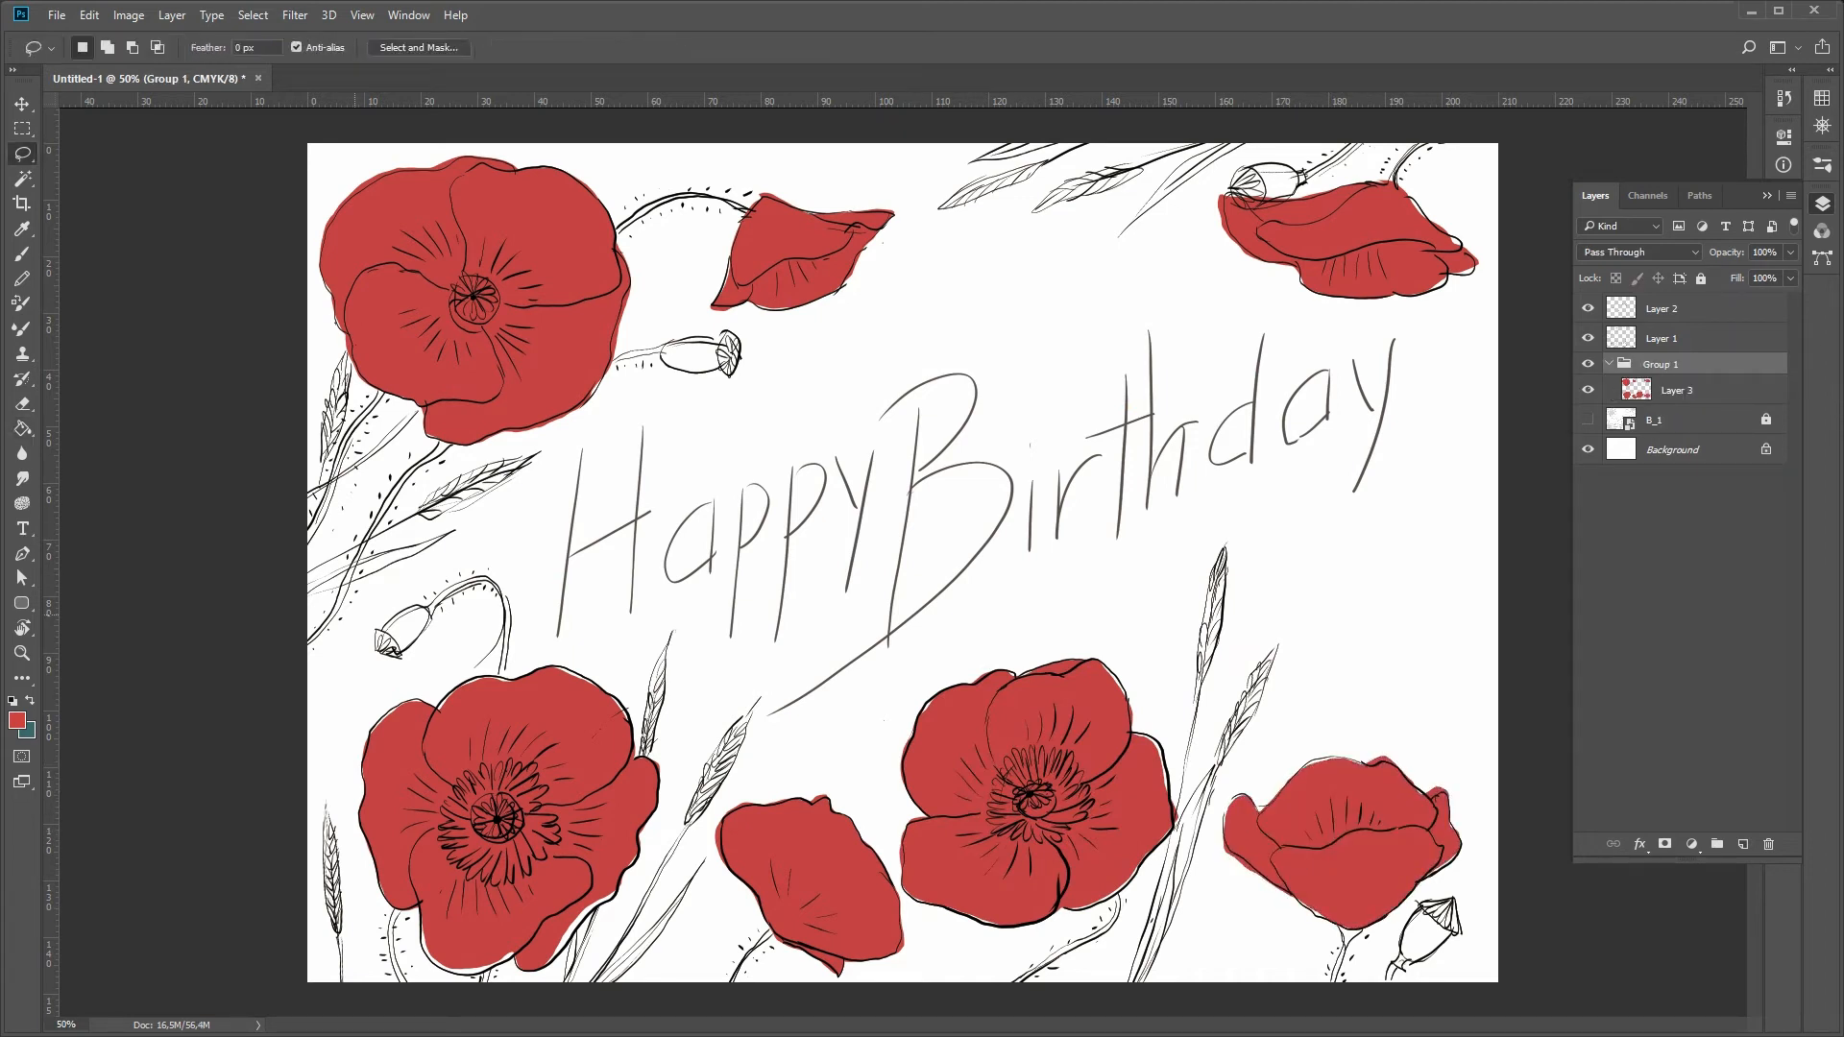
pyautogui.moveTo(507, 603); pyautogui.dragTo(503, 672)
pyautogui.press('g')
pyautogui.press('x')
pyautogui.click(405, 630)
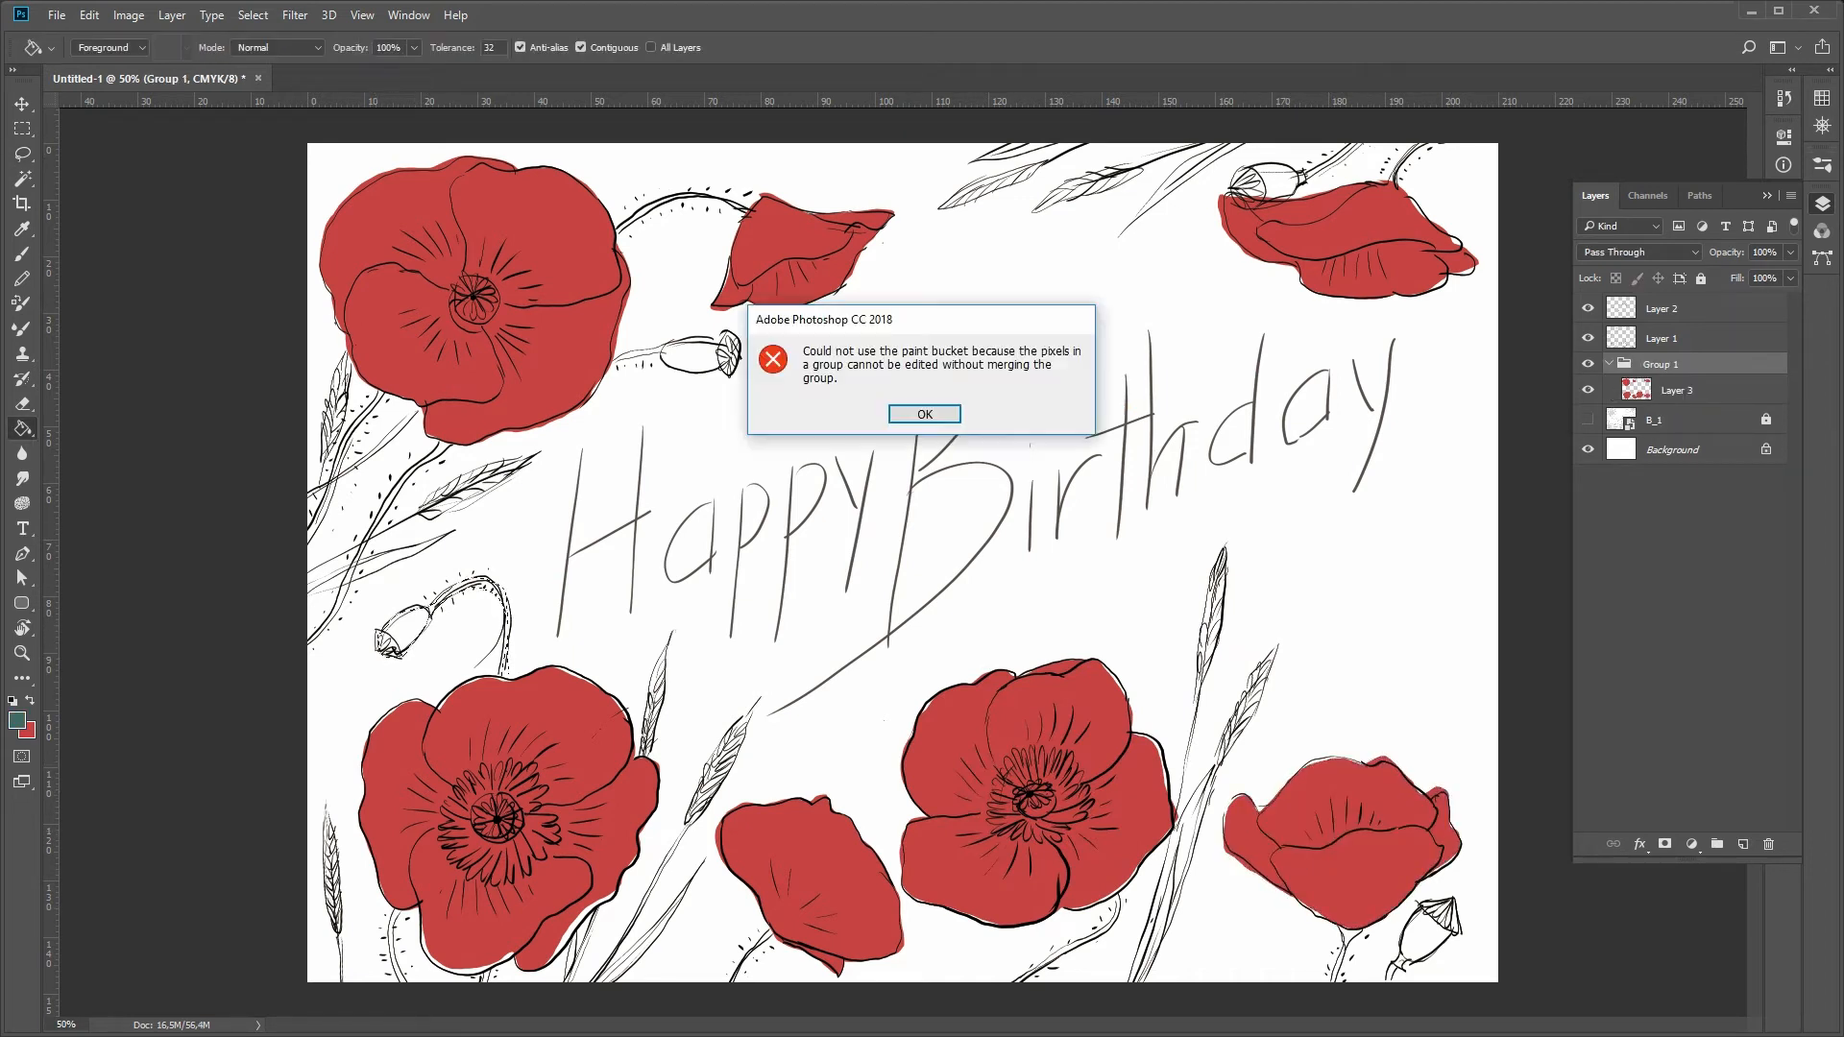
pyautogui.press('Return')
pyautogui.click(1677, 391)
pyautogui.click(405, 630)
# - Change the fill colour to dark green #12664a and refill the bent seed pod with it instead of teal
pyautogui.click(17, 720)
pyautogui.click(766, 488)
pyautogui.click(704, 497)
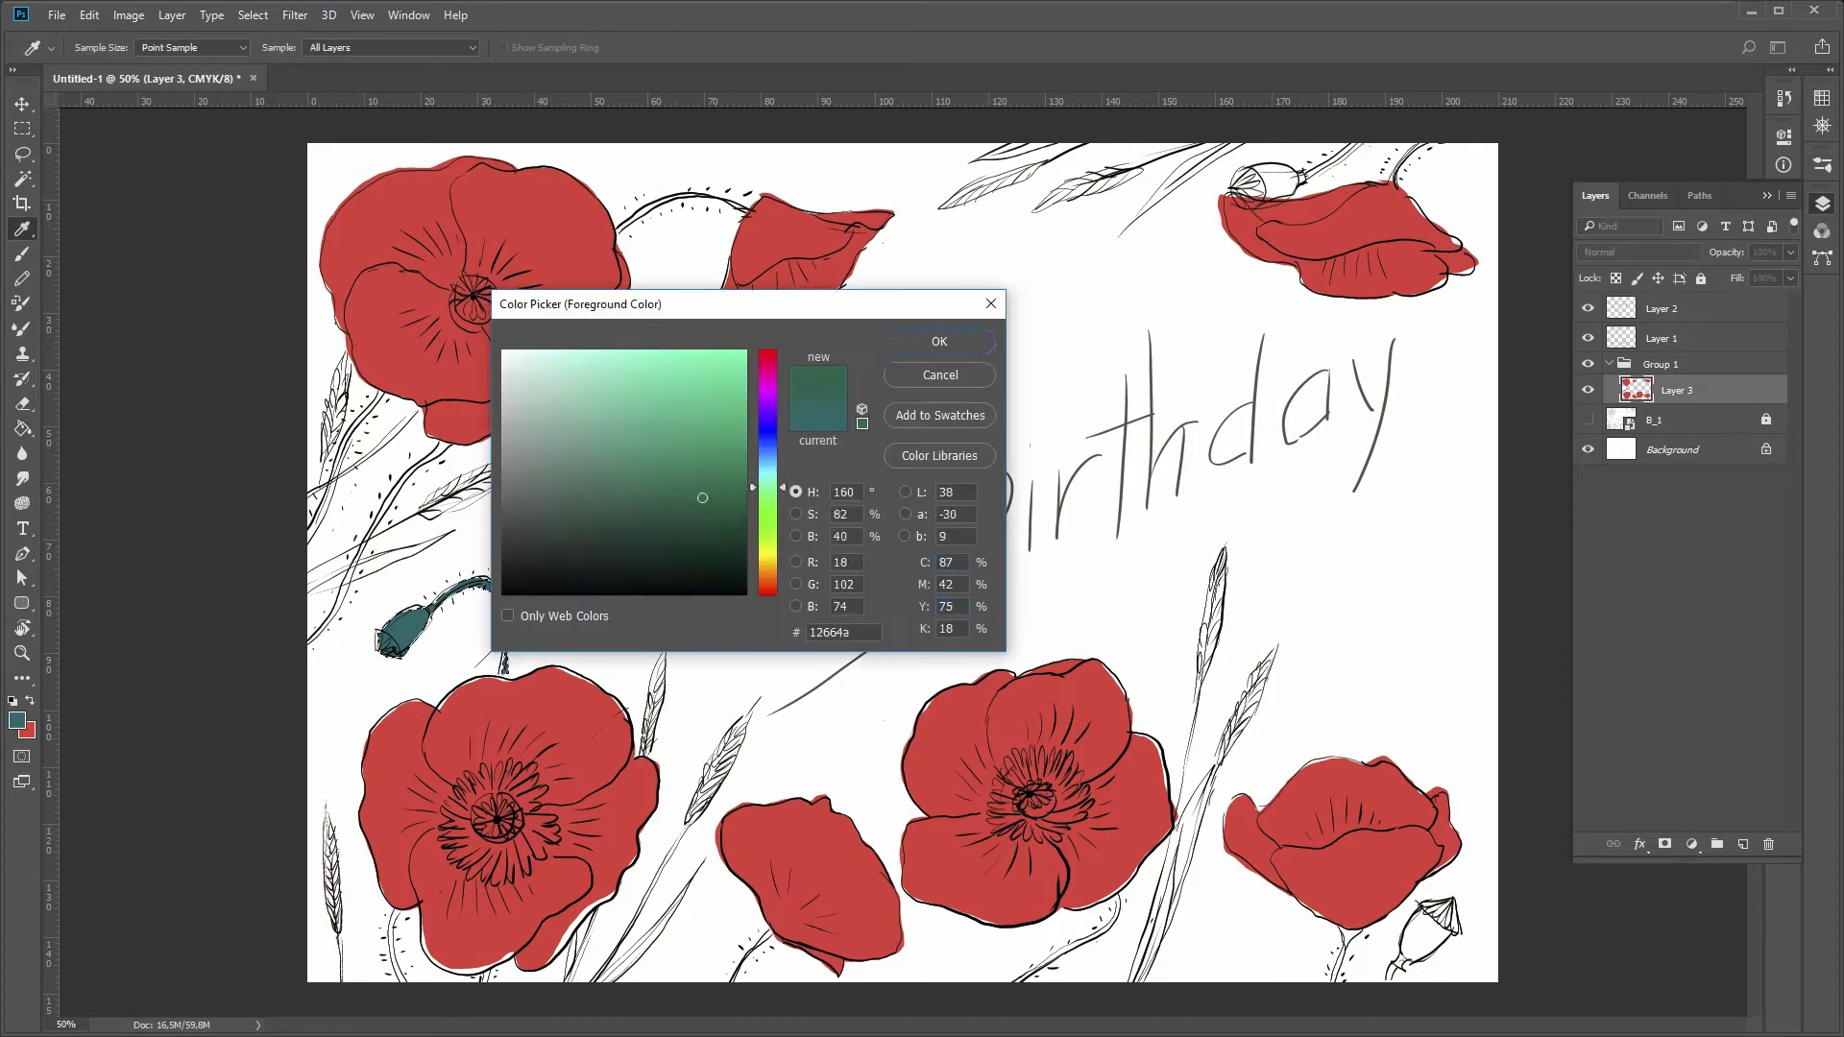
pyautogui.click(938, 342)
pyautogui.hotkey('ctrl', 'z')
pyautogui.click(406, 630)
pyautogui.hotkey('ctrl', 'd')
# - Select the stems under the lower-middle and lower-right poppies and the lower-right seed pod, and fill them with dark green
pyautogui.press('l')
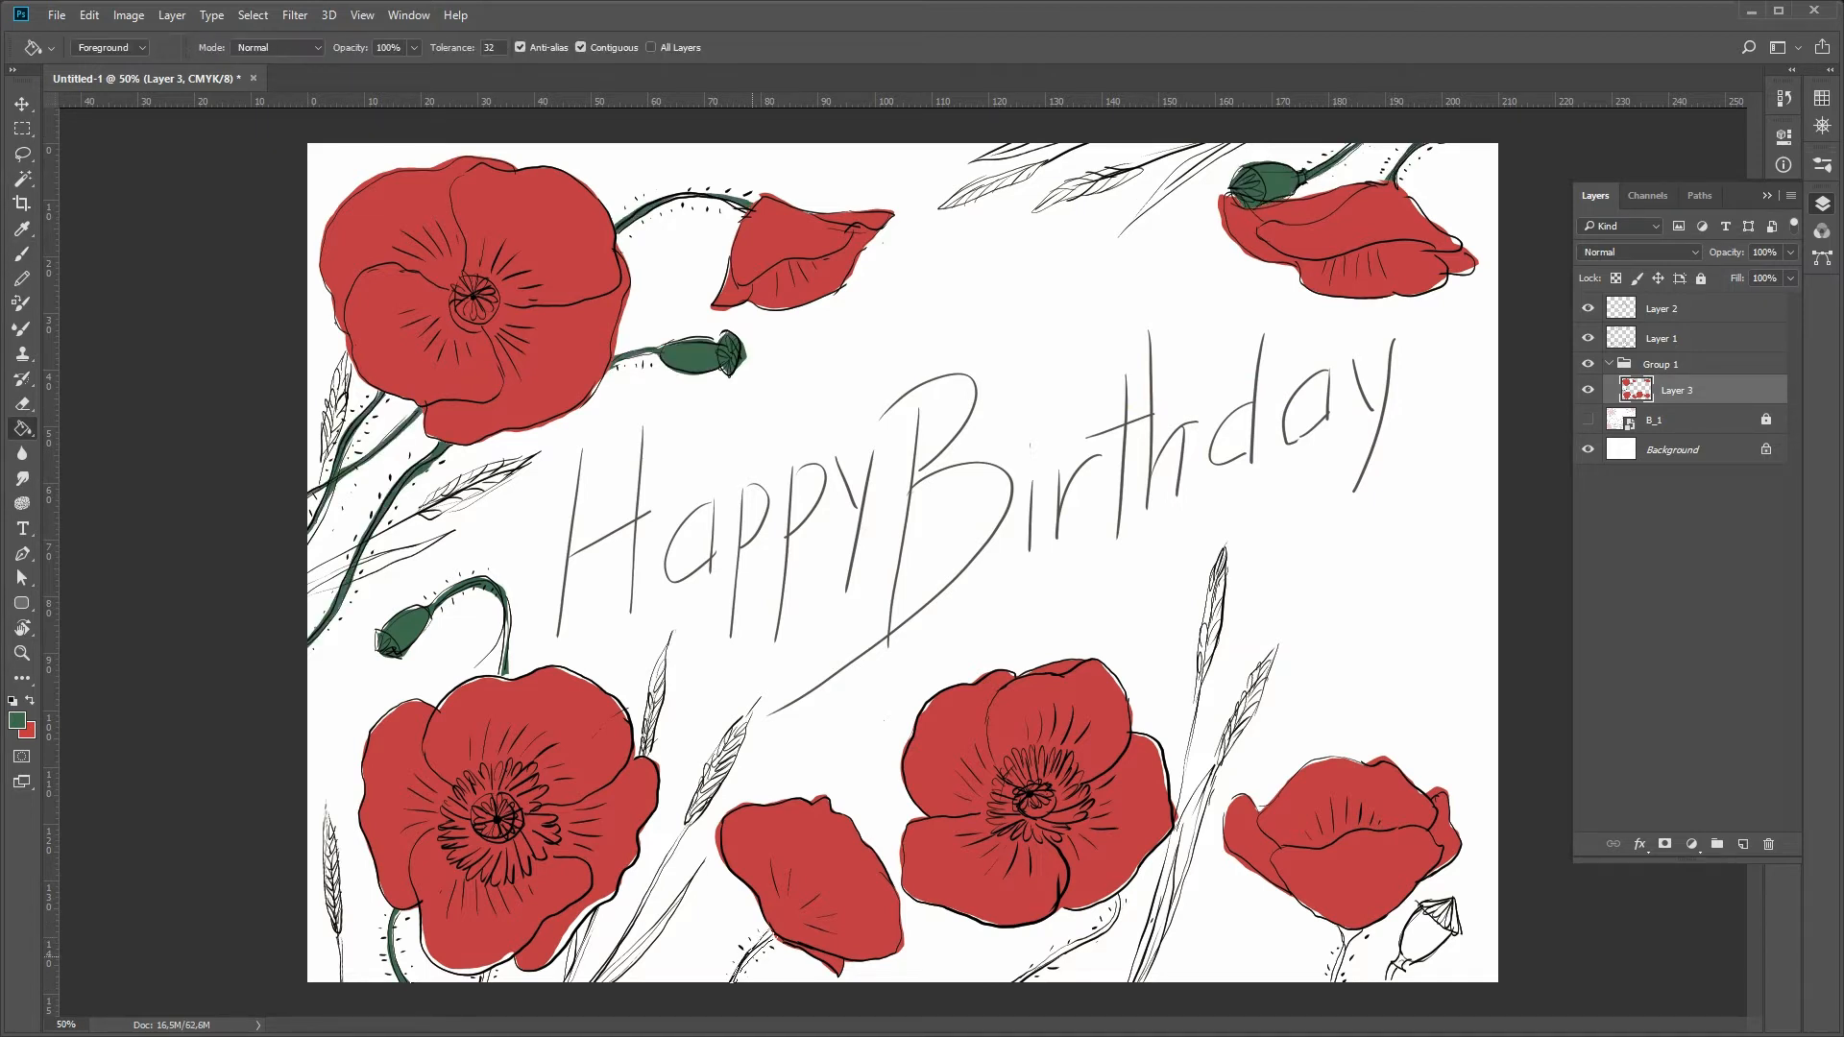
pyautogui.moveTo(1119, 919); pyautogui.dragTo(1018, 981)
pyautogui.press('g')
pyautogui.click(1114, 914)
pyautogui.press('l')
pyautogui.moveTo(1345, 930); pyautogui.dragTo(1334, 982)
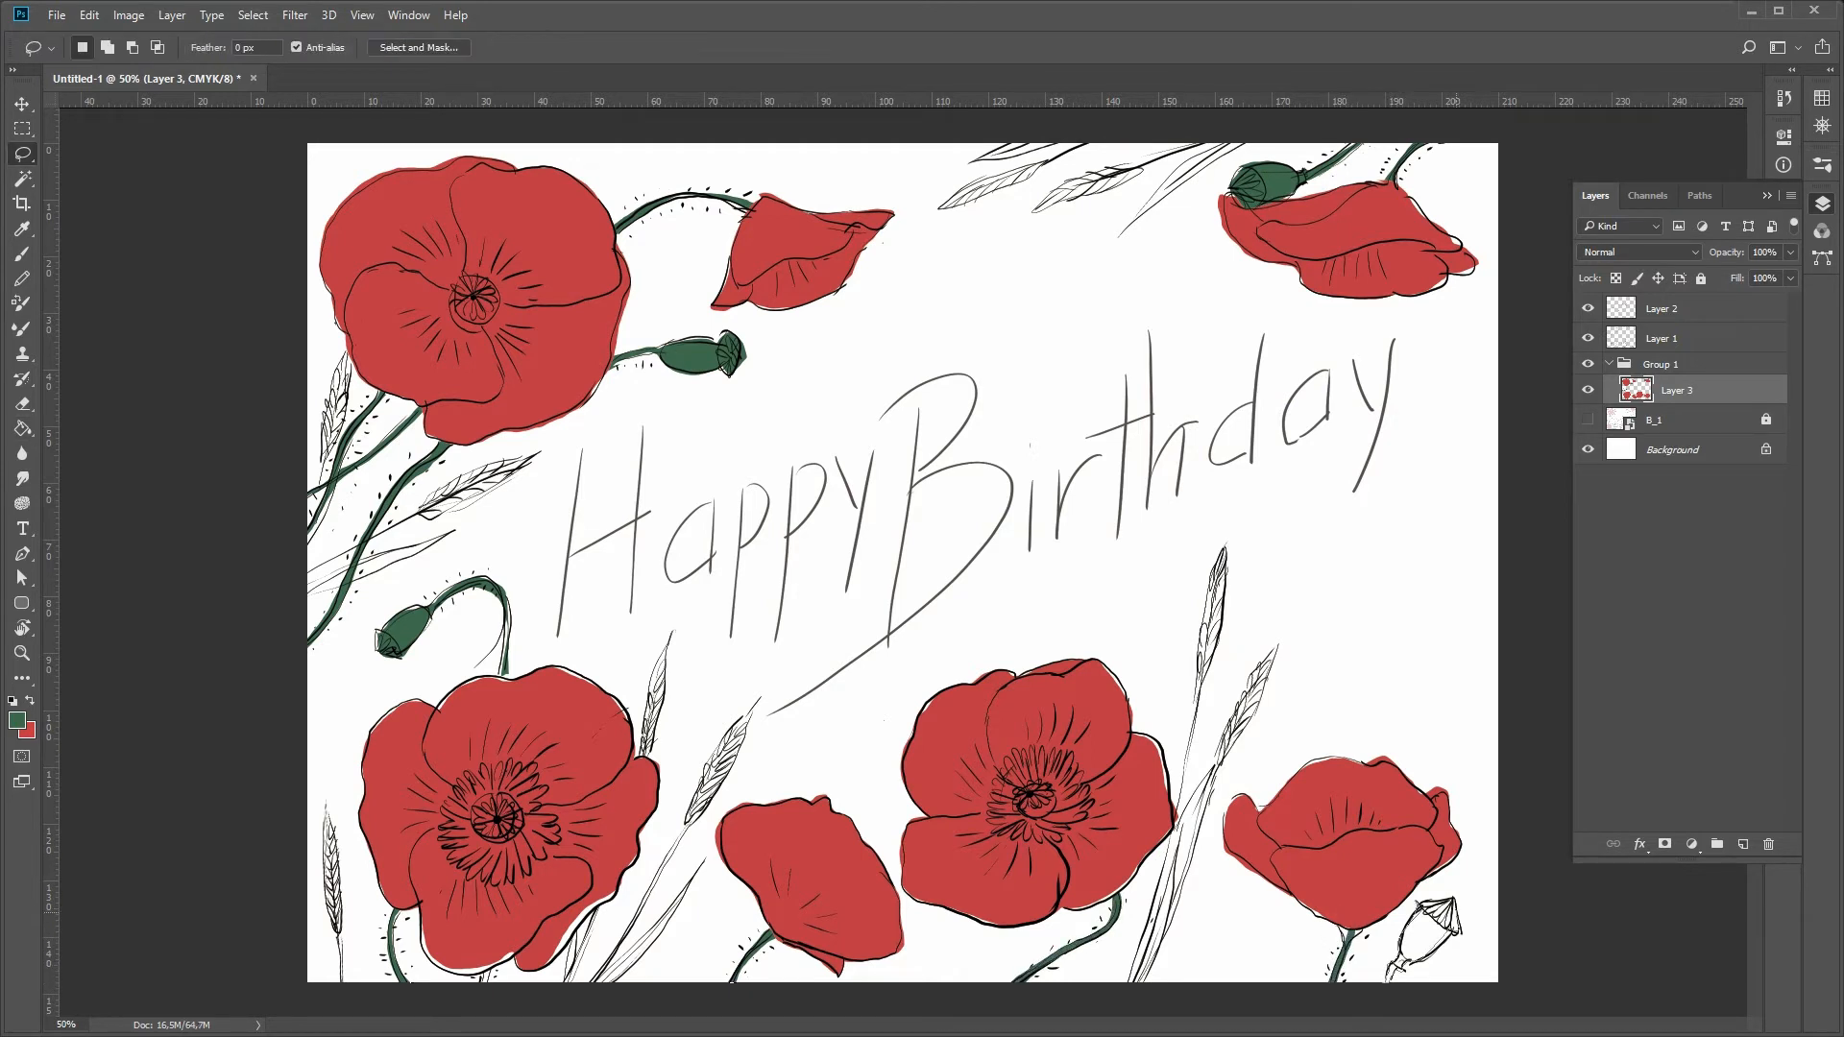
pyautogui.press('g')
pyautogui.click(1431, 927)
# - Select the wheat ear below the upper-left poppy and fill it with a newly picked lighter green
pyautogui.press('l')
pyautogui.moveTo(348, 354); pyautogui.dragTo(323, 480)
pyautogui.click(17, 720)
pyautogui.moveTo(768, 490); pyautogui.dragTo(768, 516)
pyautogui.click(657, 465)
pyautogui.press('Return')
pyautogui.hotkey('alt', 'BackSpace')
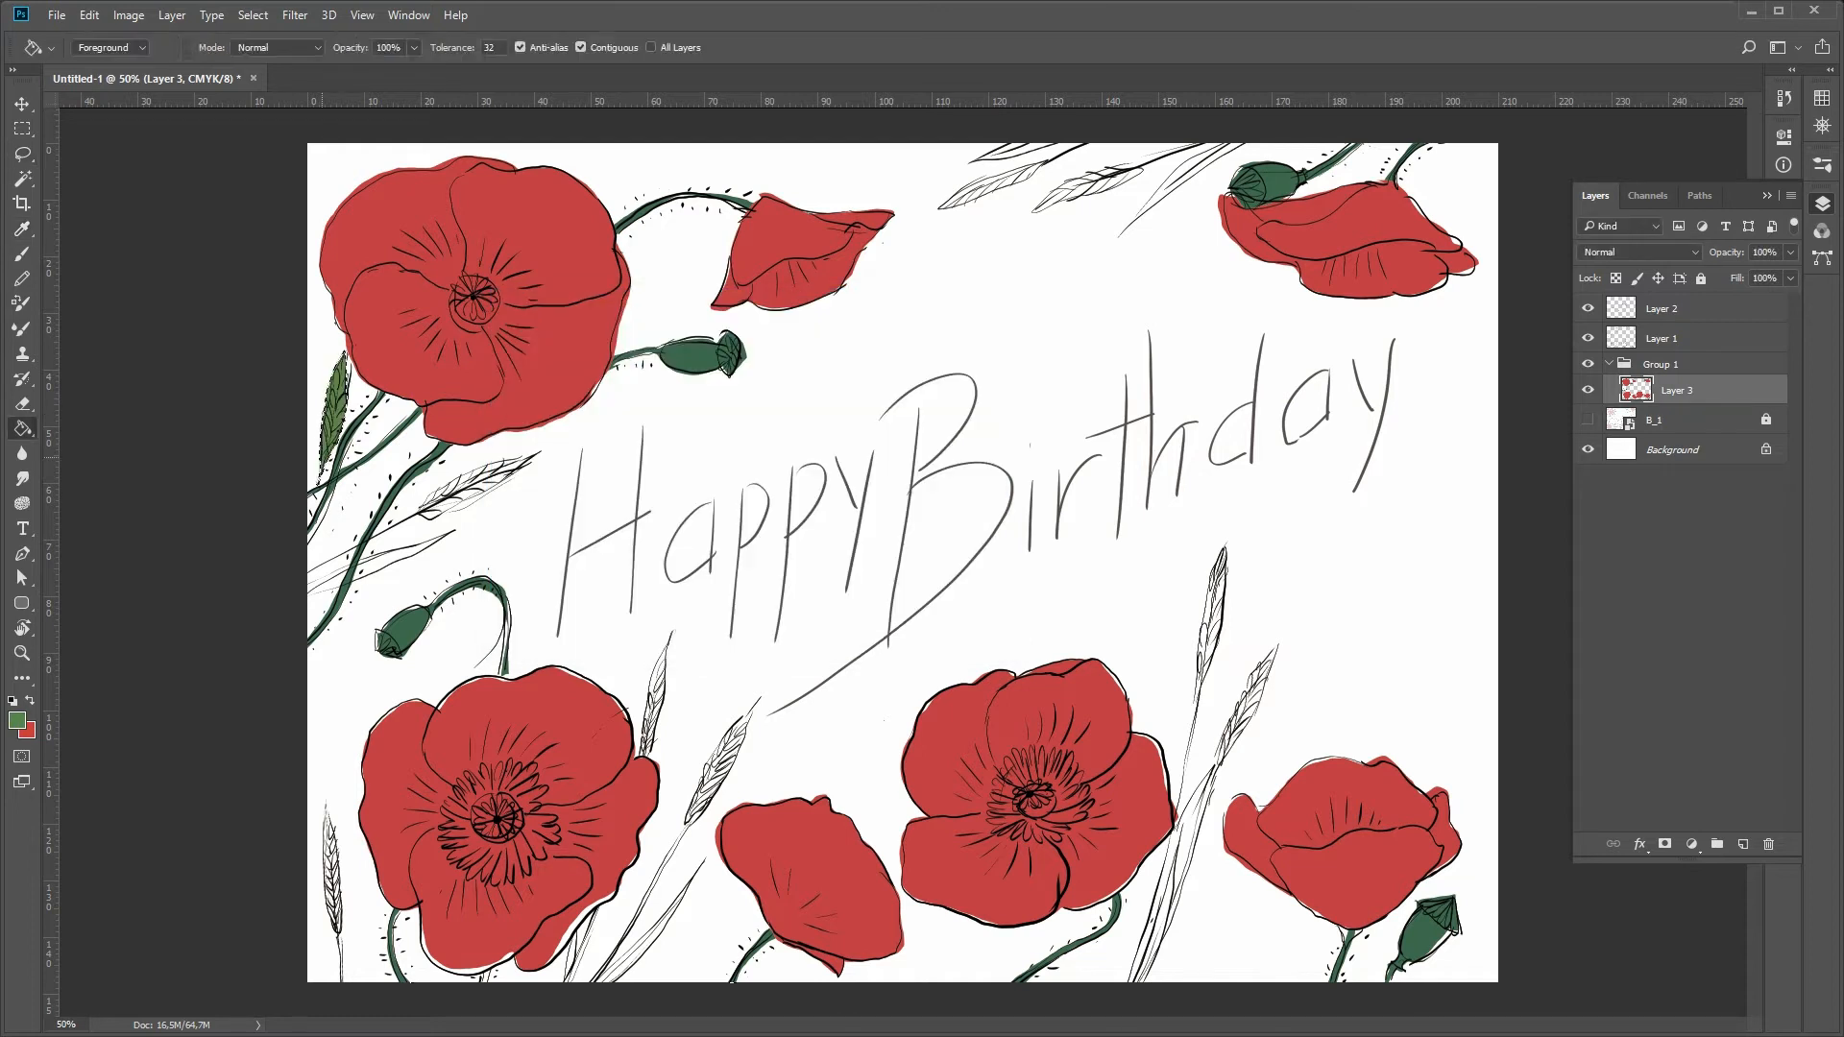
# - Select the remaining wheat ear and leaf below the upper-left poppy and fill them with the lighter green
pyautogui.moveTo(396, 521); pyautogui.dragTo(308, 573)
pyautogui.press('g')
pyautogui.click(459, 494)
pyautogui.click(328, 562)
pyautogui.hotkey('ctrl', 'd')
pyautogui.press('l')
pyautogui.press('g')
pyautogui.click(396, 557)
# - Select each of the wheat ears and leaves along the card's upper edge and fill them with the lighter green
pyautogui.press('l')
pyautogui.moveTo(1231, 144); pyautogui.dragTo(1210, 161)
pyautogui.press('g')
pyautogui.click(1178, 184)
pyautogui.press('l')
pyautogui.moveTo(1022, 211)
pyautogui.mouseDown()
pyautogui.moveTo(1166, 152)
pyautogui.moveTo(1026, 214)
pyautogui.moveTo(1056, 144)
pyautogui.mouseUp()
pyautogui.press('g')
pyautogui.click(1095, 185)
pyautogui.press('l')
pyautogui.press('g')
pyautogui.click(1009, 185)
# - Fill the two tall wheat ears and their stalks beside the lower-middle open poppy with the lighter green
pyautogui.press('l')
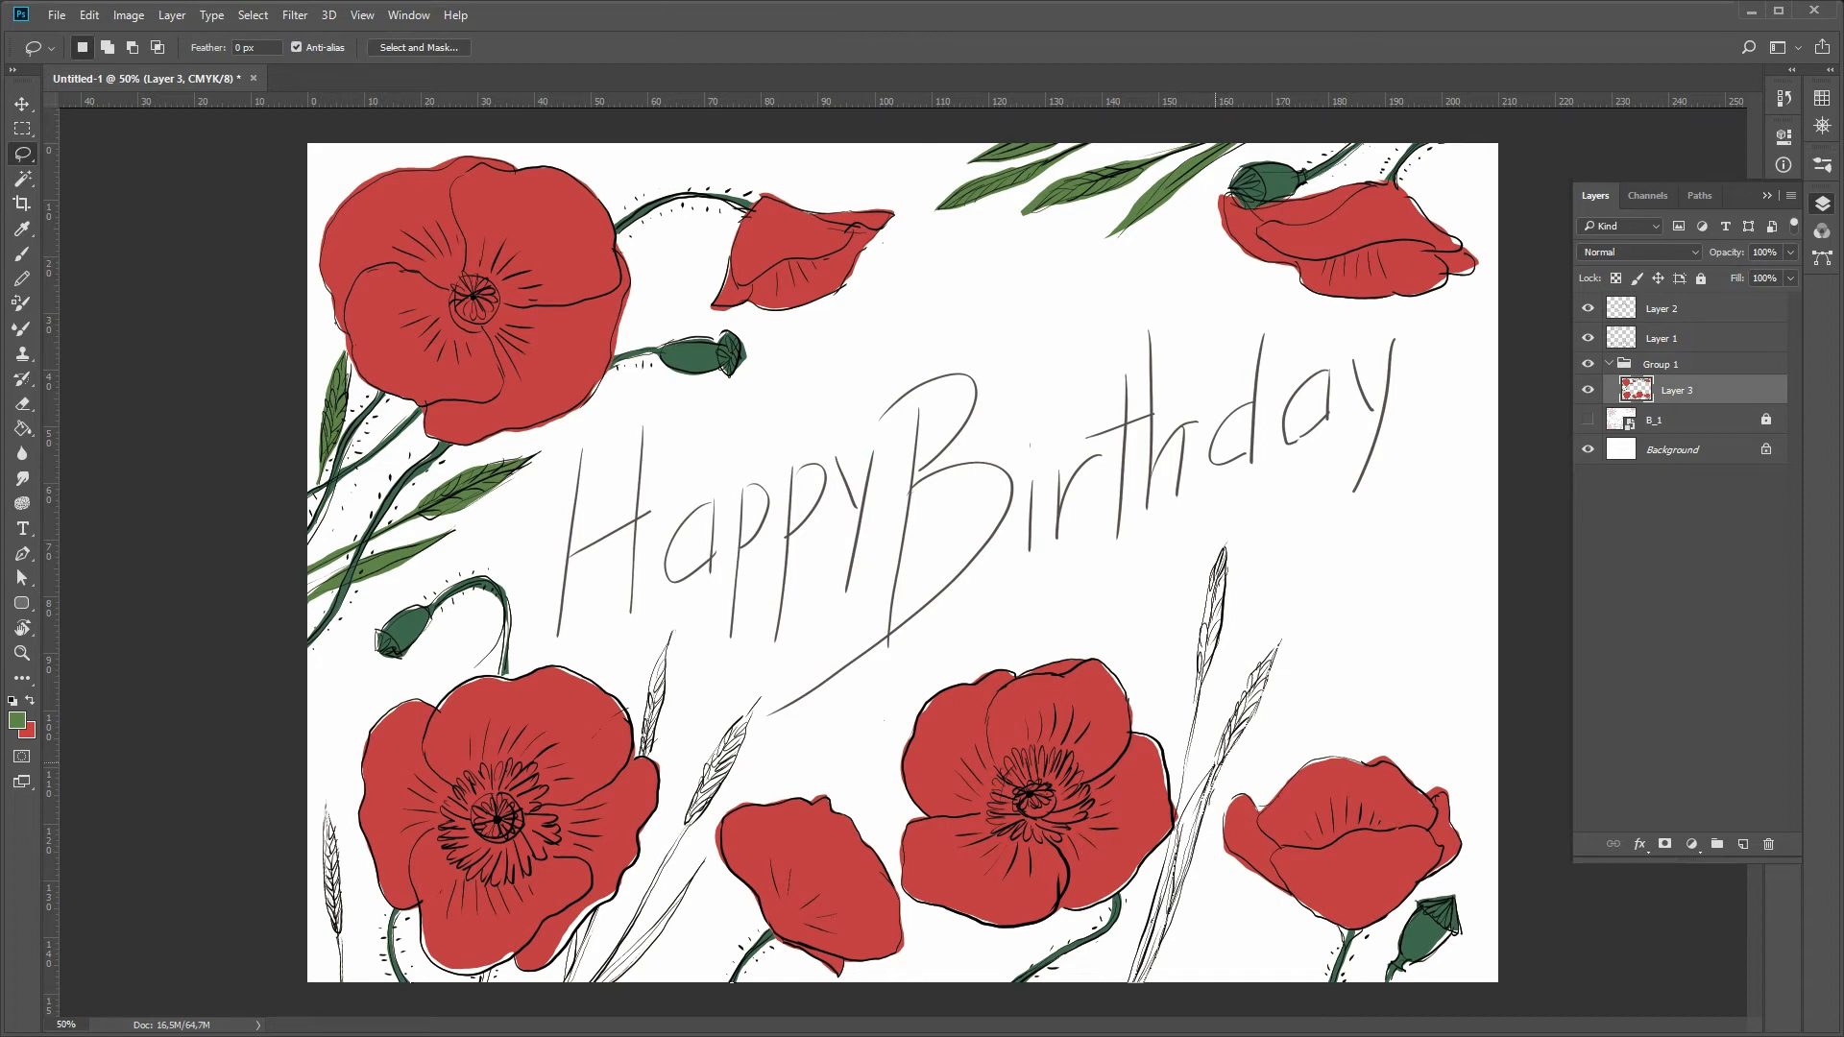
pyautogui.press('g')
pyautogui.click(1248, 701)
pyautogui.press('l')
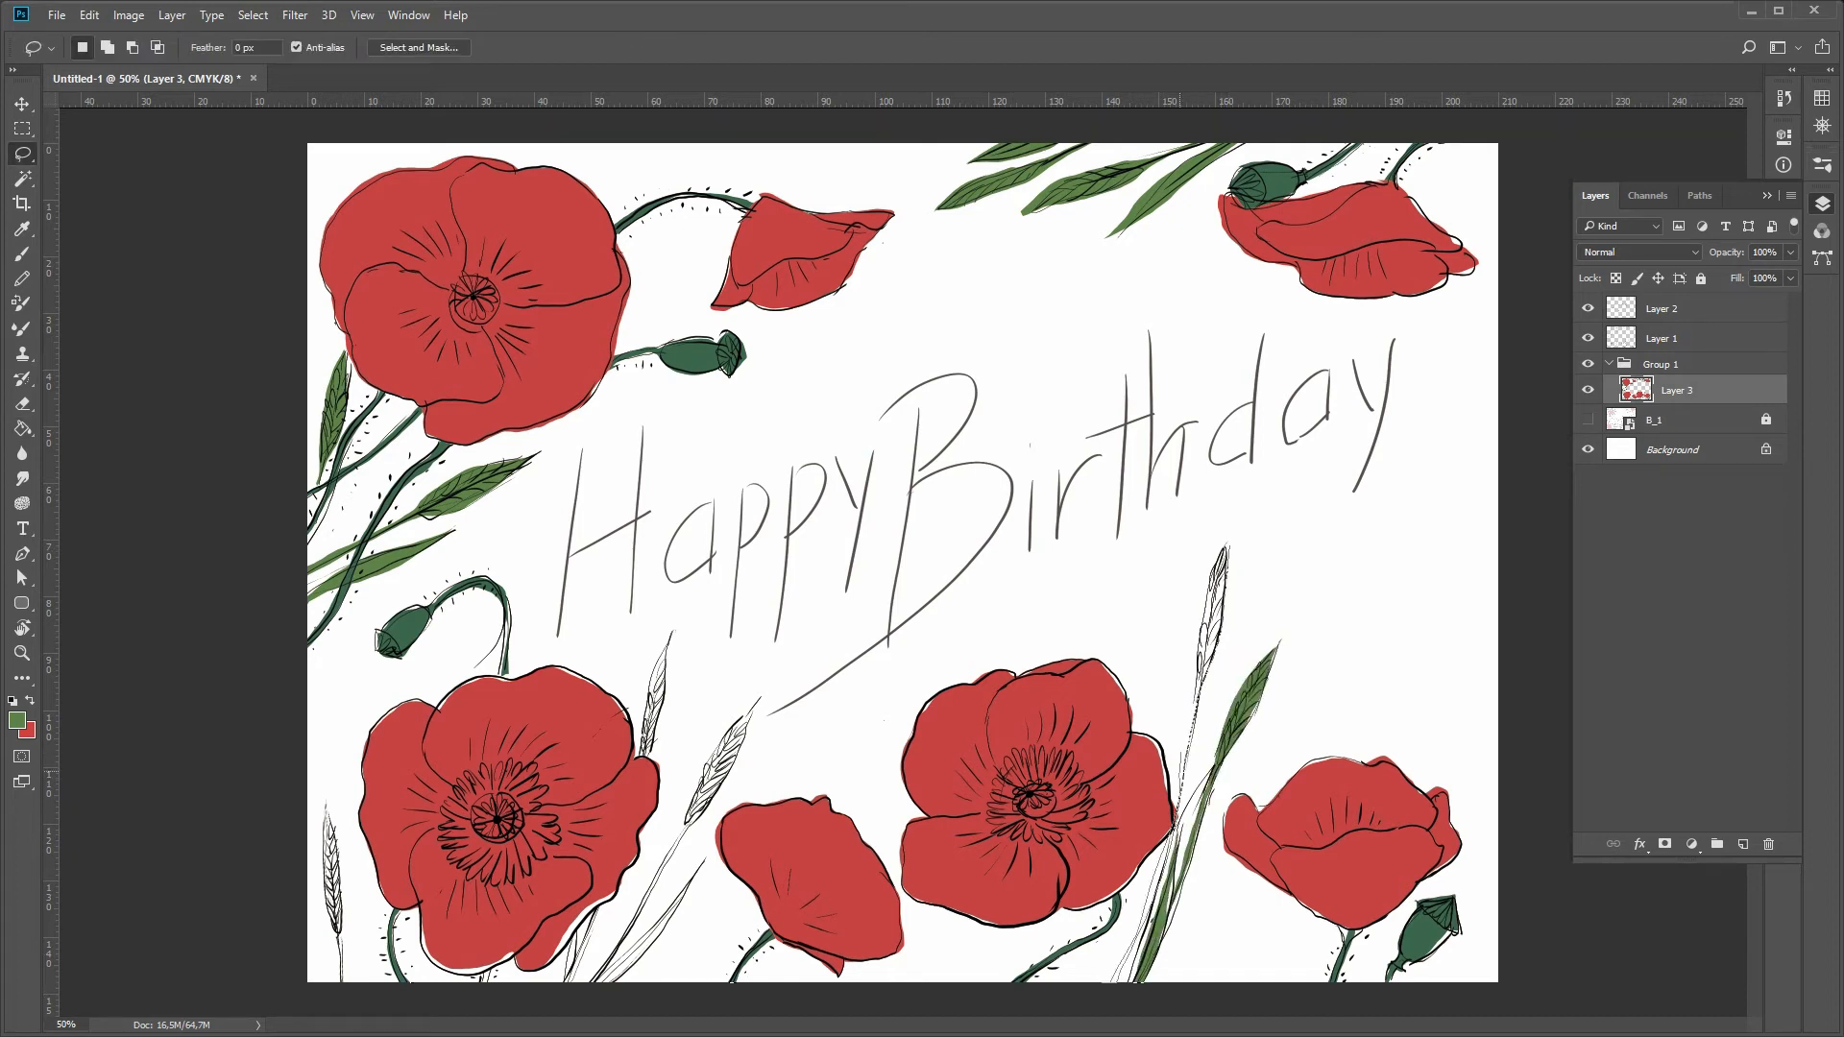
pyautogui.moveTo(1180, 797); pyautogui.dragTo(1225, 552)
pyautogui.press('g')
pyautogui.click(1213, 615)
pyautogui.hotkey('ctrl', 'z')
pyautogui.press('l')
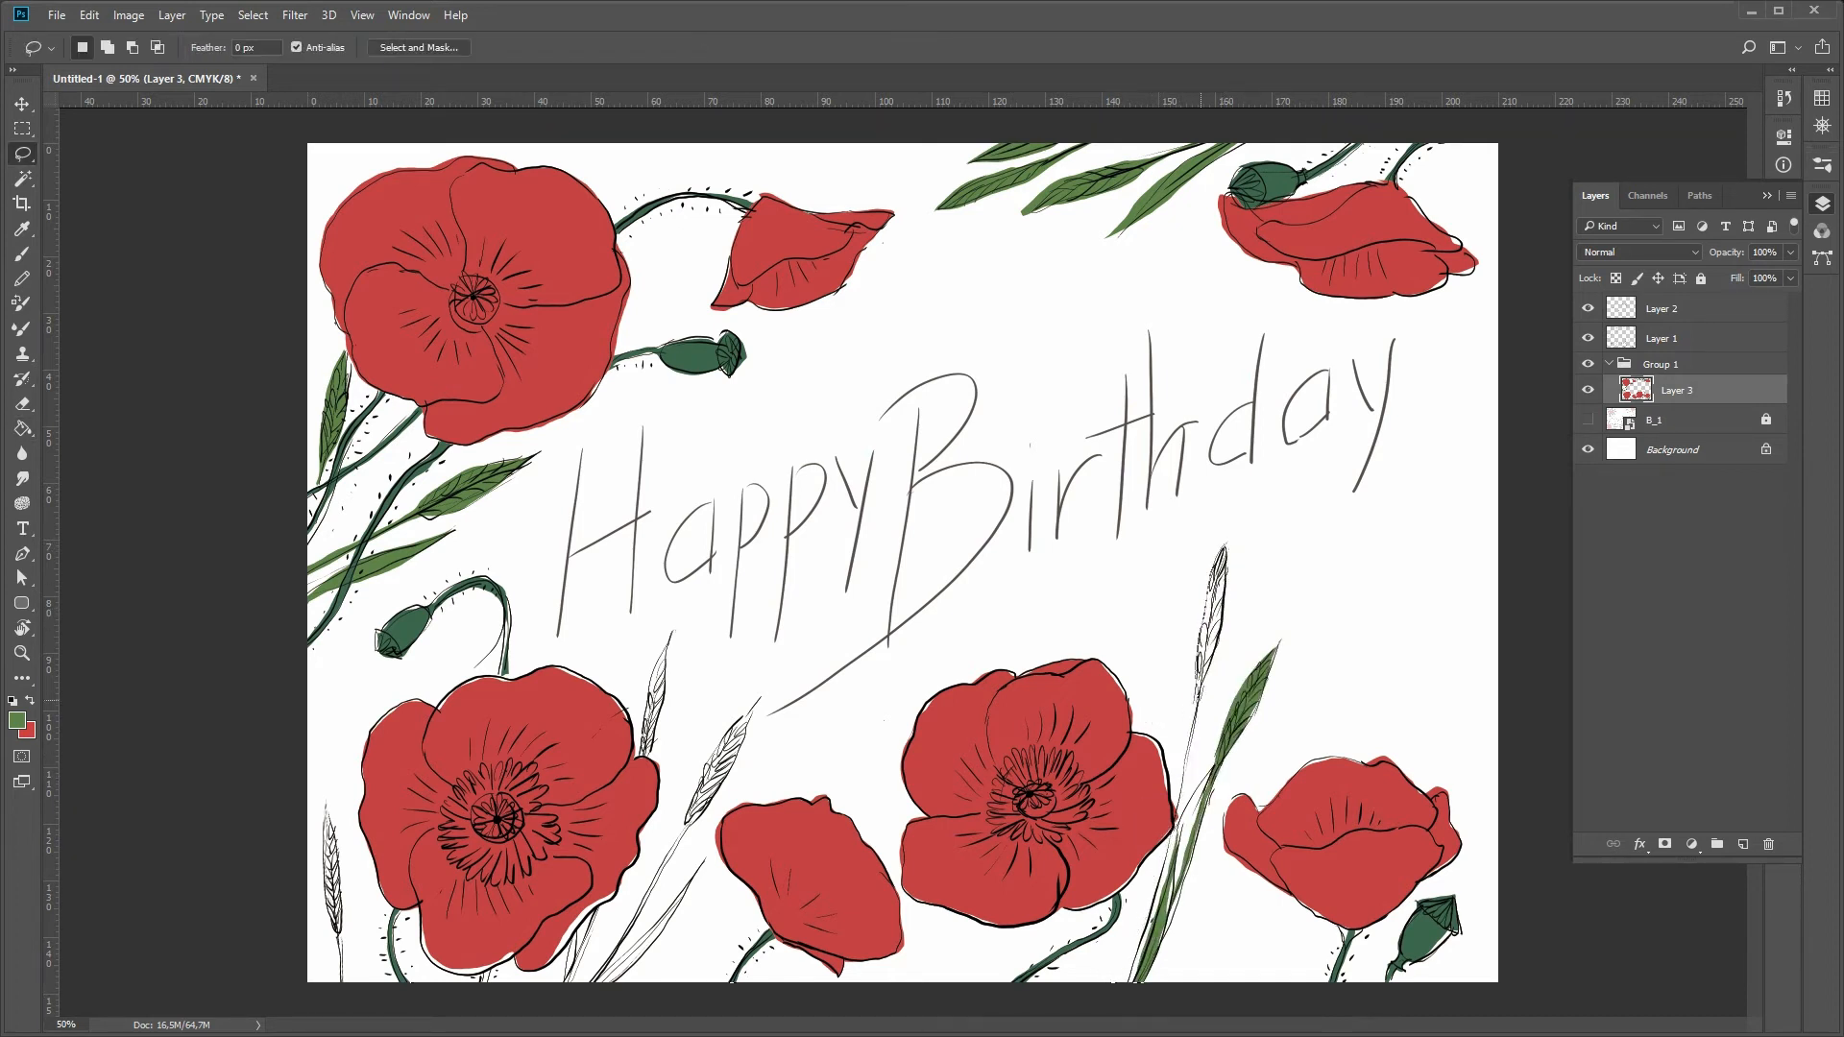
pyautogui.press('g')
pyautogui.click(1212, 615)
pyautogui.press('l')
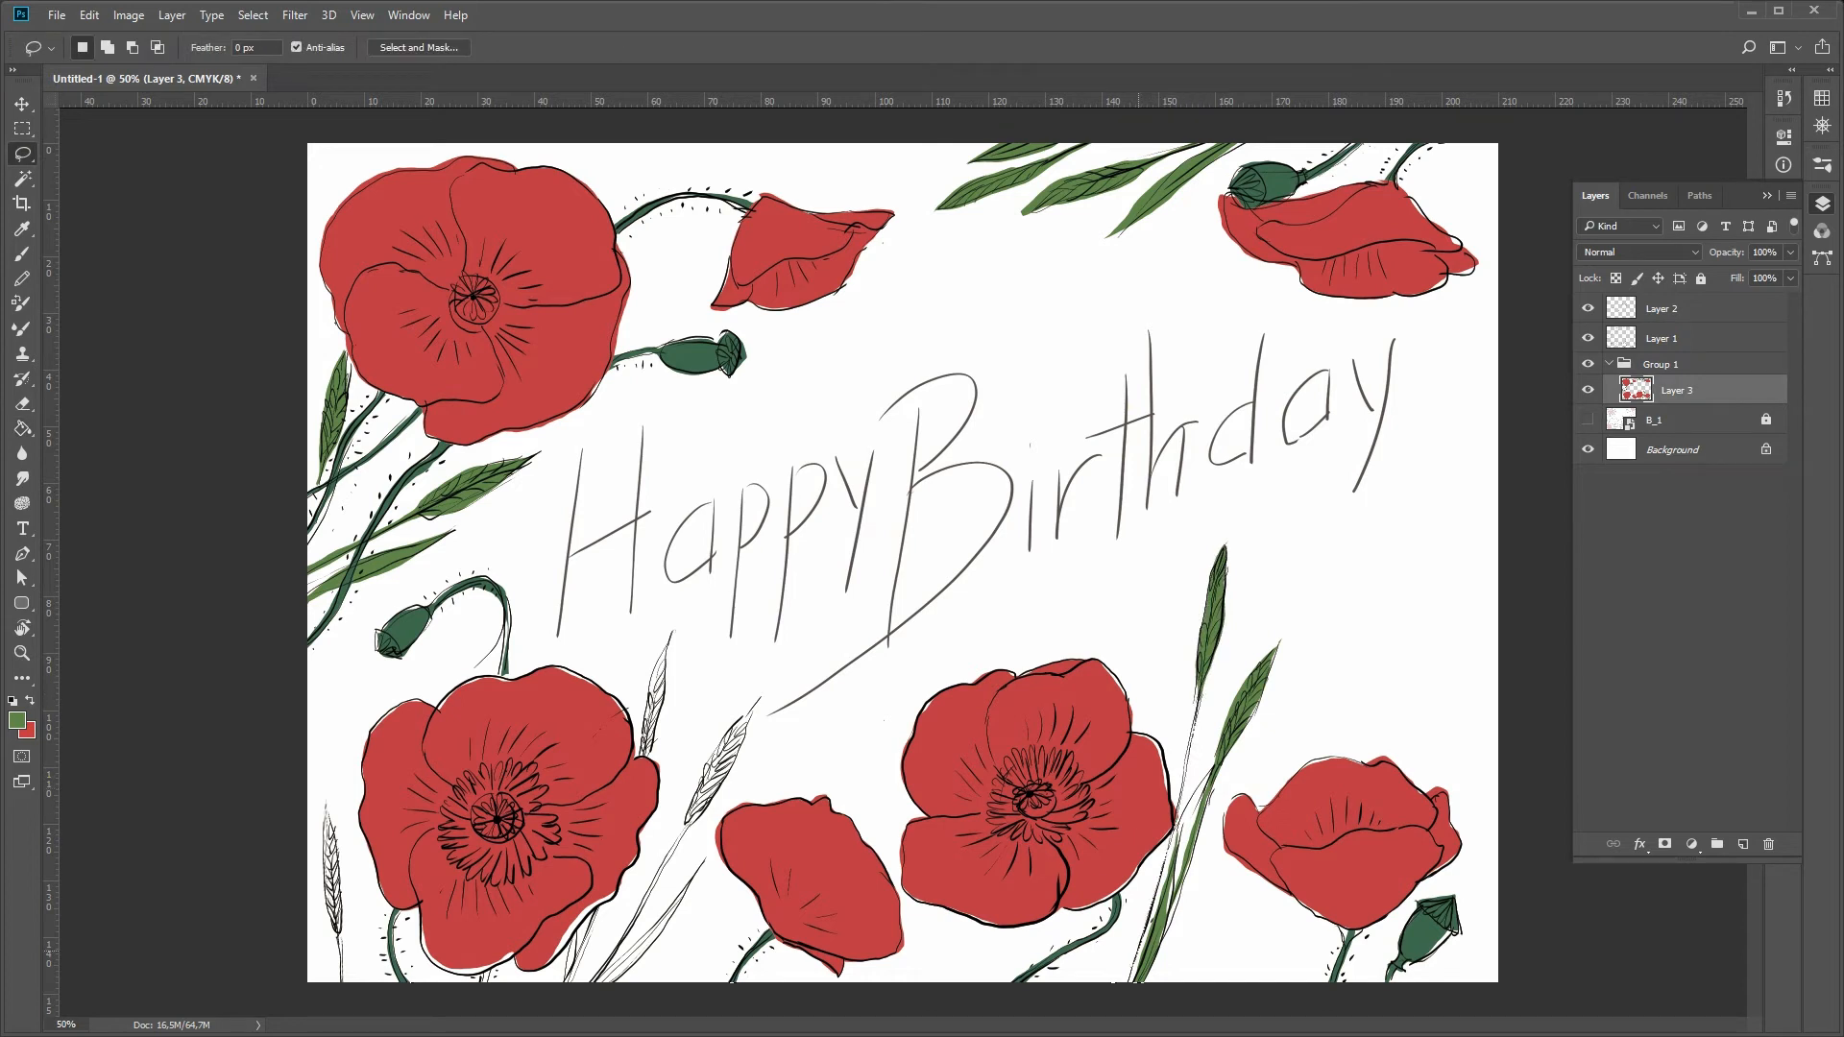
pyautogui.moveTo(1197, 695)
pyautogui.mouseDown()
pyautogui.moveTo(1123, 979)
pyautogui.moveTo(1196, 698)
pyautogui.mouseUp()
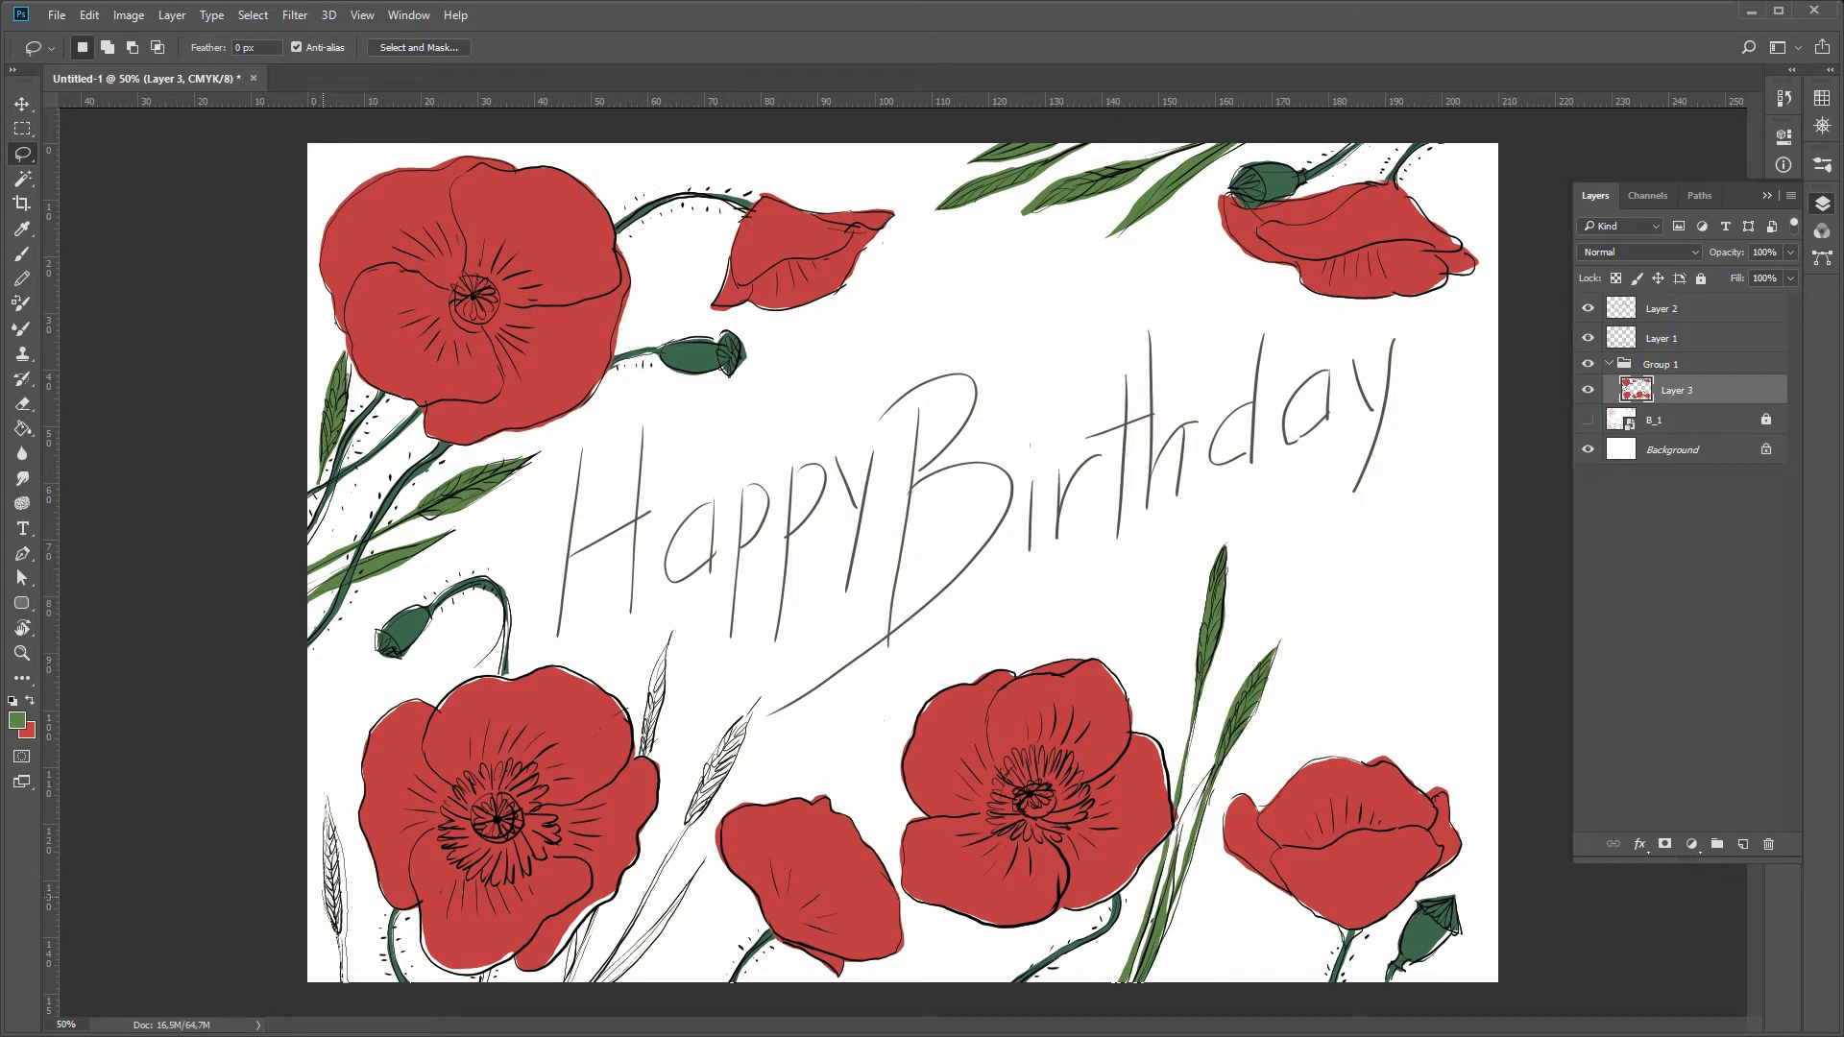
# - Fill the wheat ears and grass blades on both sides of the lower-left poppy with the lighter green
pyautogui.moveTo(329, 918); pyautogui.dragTo(328, 803)
pyautogui.press('g')
pyautogui.click(333, 869)
pyautogui.press('l')
pyautogui.moveTo(756, 702)
pyautogui.mouseDown()
pyautogui.moveTo(576, 1028)
pyautogui.moveTo(754, 704)
pyautogui.mouseUp()
pyautogui.press('g')
pyautogui.click(720, 765)
pyautogui.click(655, 701)
pyautogui.press('l')
pyautogui.moveTo(597, 910)
pyautogui.mouseDown()
pyautogui.moveTo(569, 928)
pyautogui.moveTo(576, 974)
pyautogui.moveTo(595, 902)
pyautogui.mouseUp()
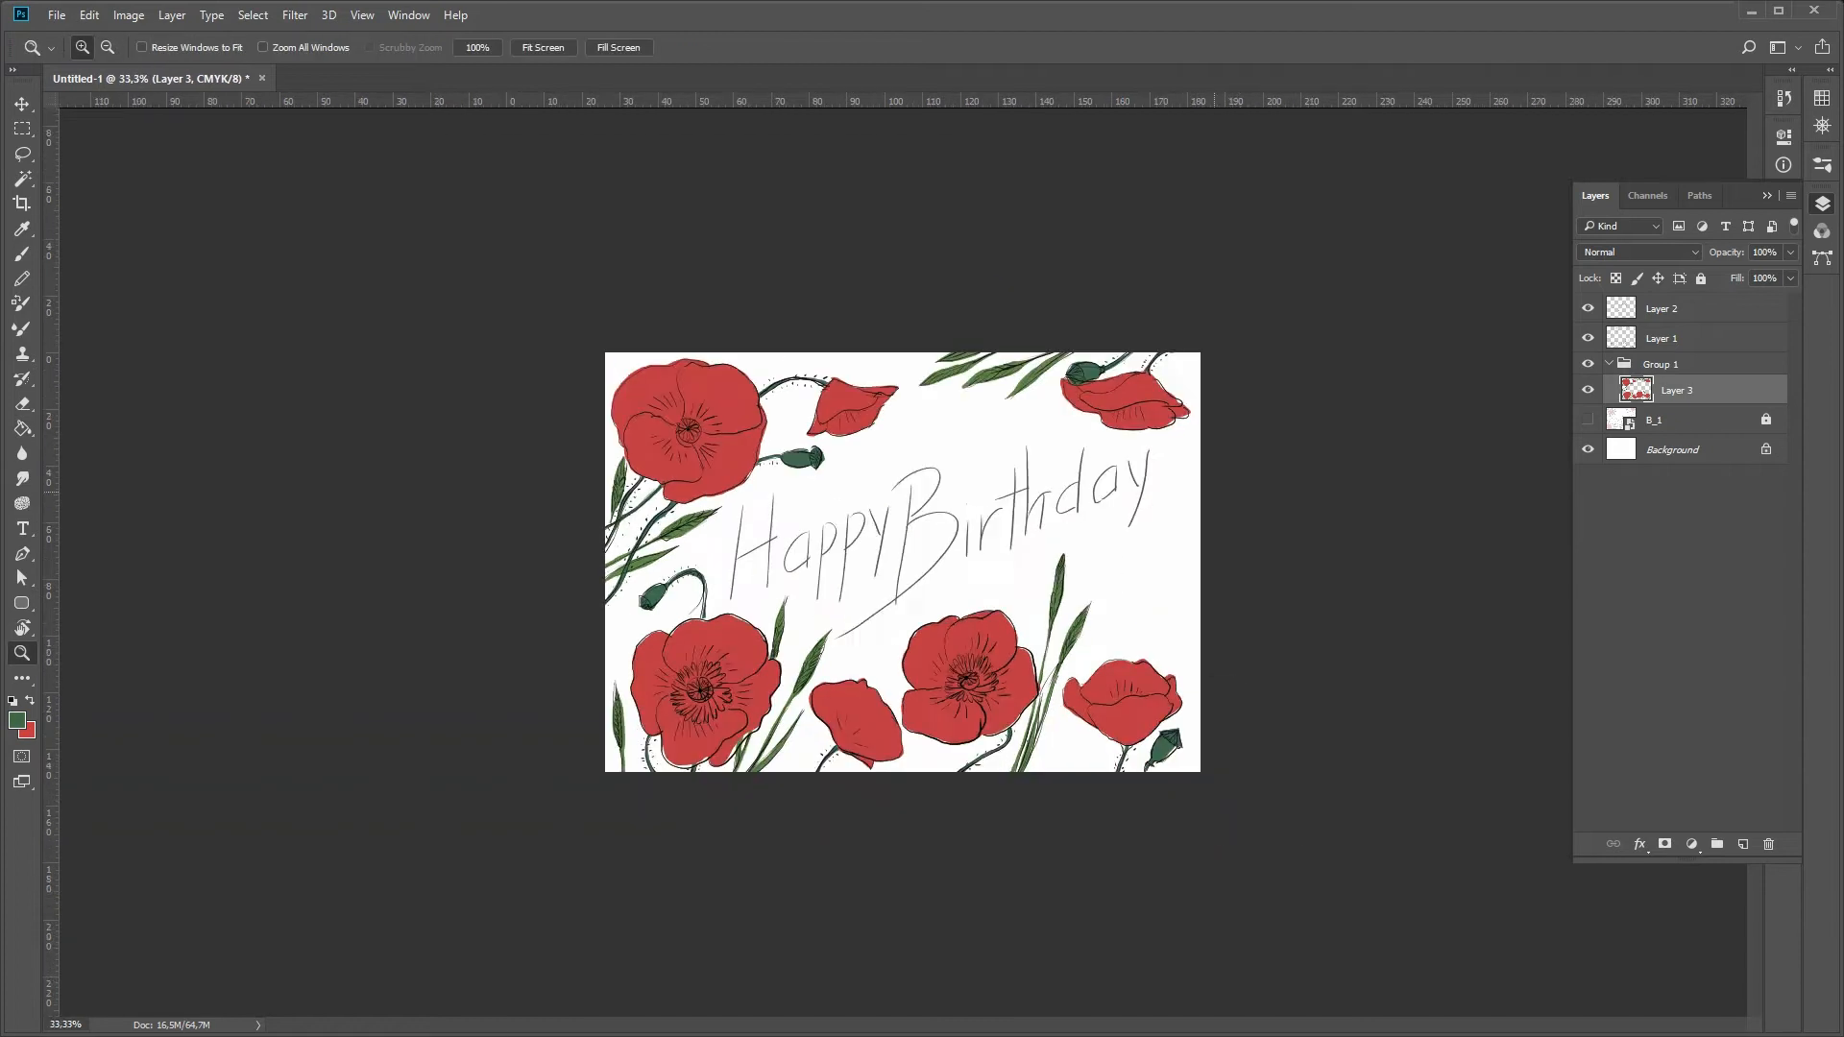
# - Paint short dark green dashes in the white areas around the flowers and along the card edges on Layer 3
pyautogui.press('b')
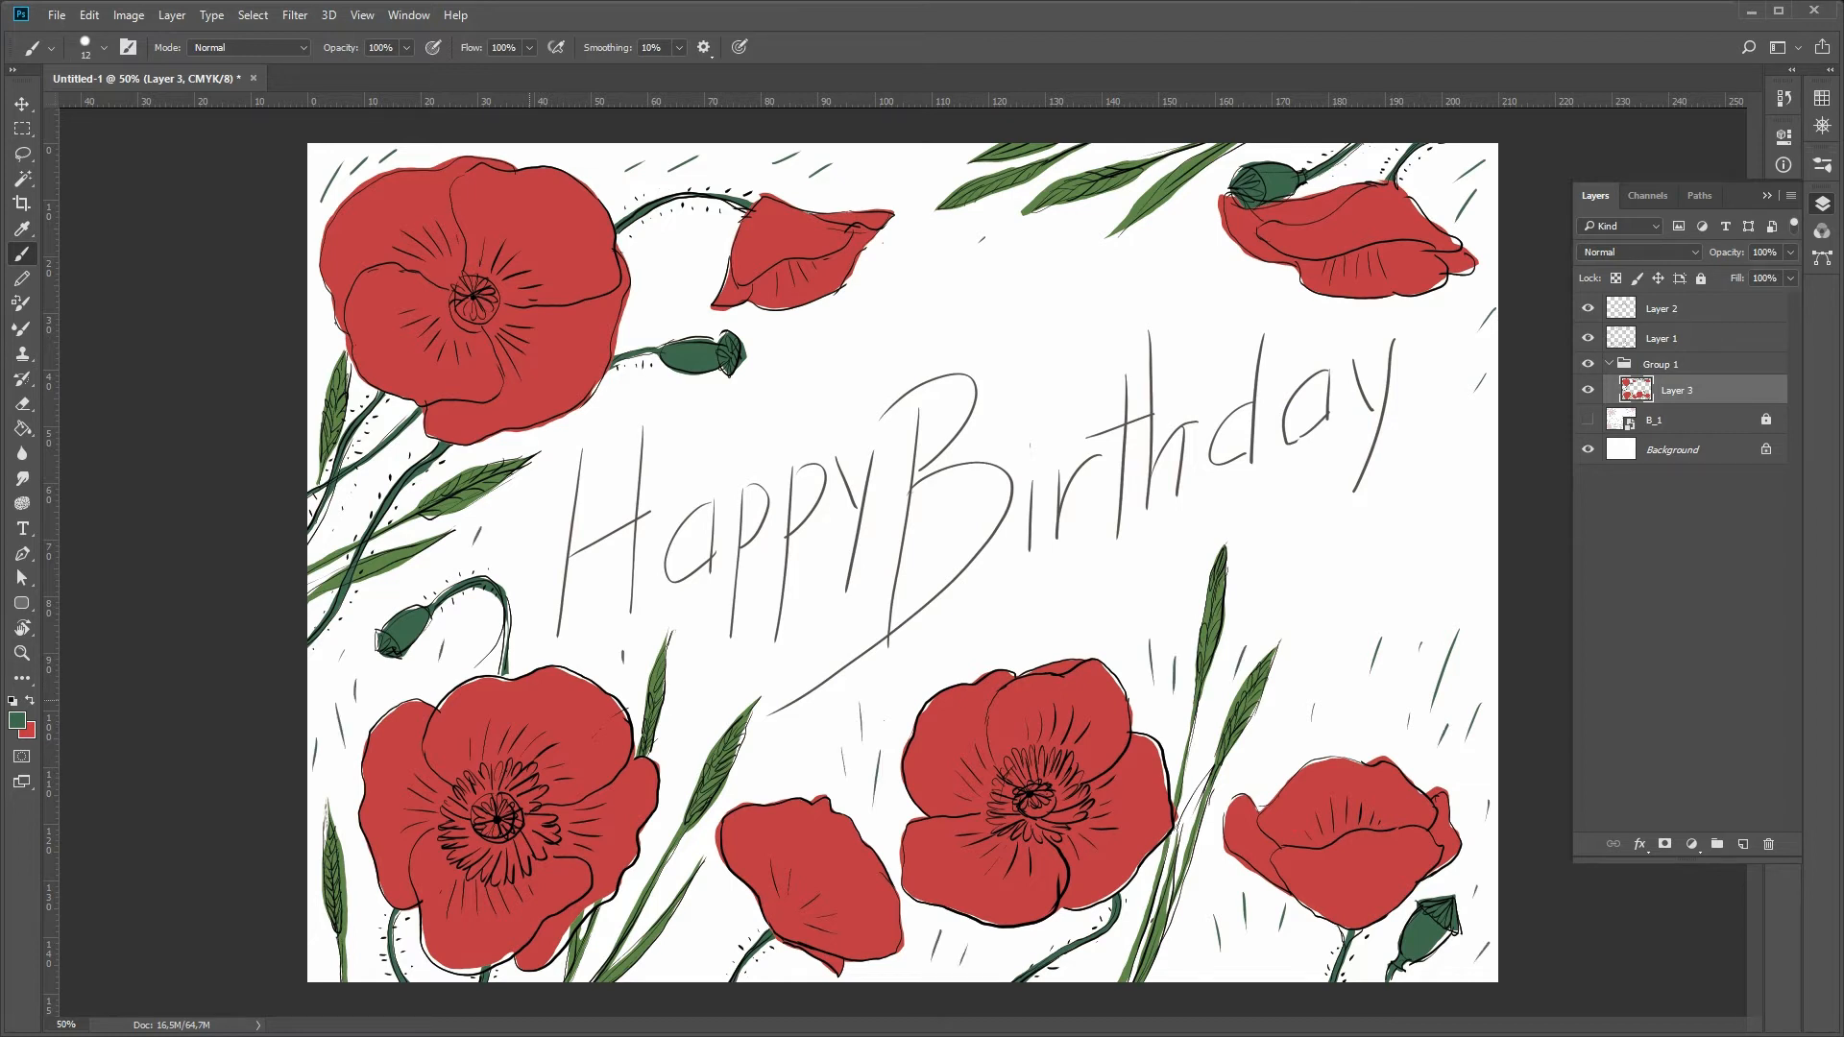
pyautogui.press('z')
pyautogui.hotkey('ctrl', '-')
pyautogui.hotkey('ctrl', '+')
# - Darken the selected centres of the three open poppies using Hue/Saturation with hue +4, saturation +48 and lightness -74
pyautogui.press('i')
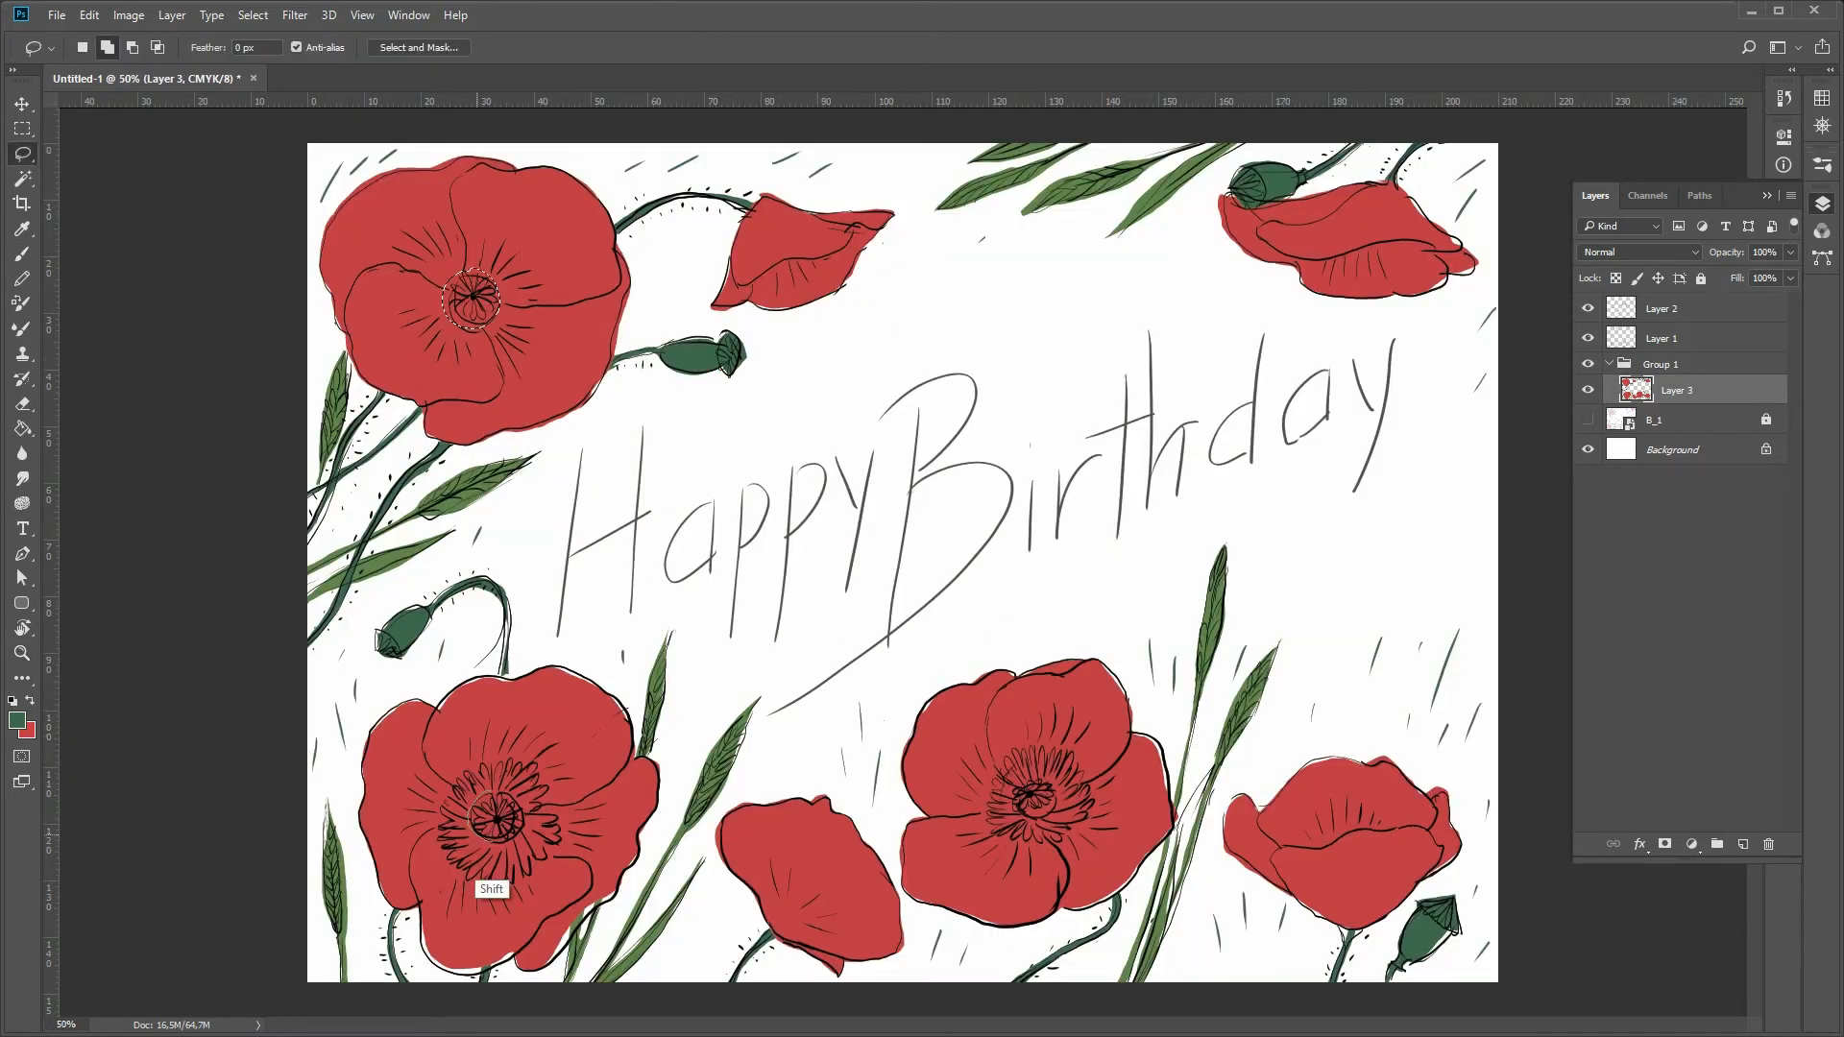
pyautogui.hotkey('ctrl', 'u')
pyautogui.moveTo(1094, 583); pyautogui.dragTo(1082, 582)
pyautogui.moveTo(1133, 538); pyautogui.dragTo(1148, 538)
pyautogui.moveTo(1133, 492)
pyautogui.mouseDown()
pyautogui.moveTo(1111, 493)
pyautogui.moveTo(1136, 493)
pyautogui.mouseUp()
pyautogui.moveTo(1082, 583); pyautogui.dragTo(1062, 583)
pyautogui.moveTo(1149, 538); pyautogui.dragTo(1177, 538)
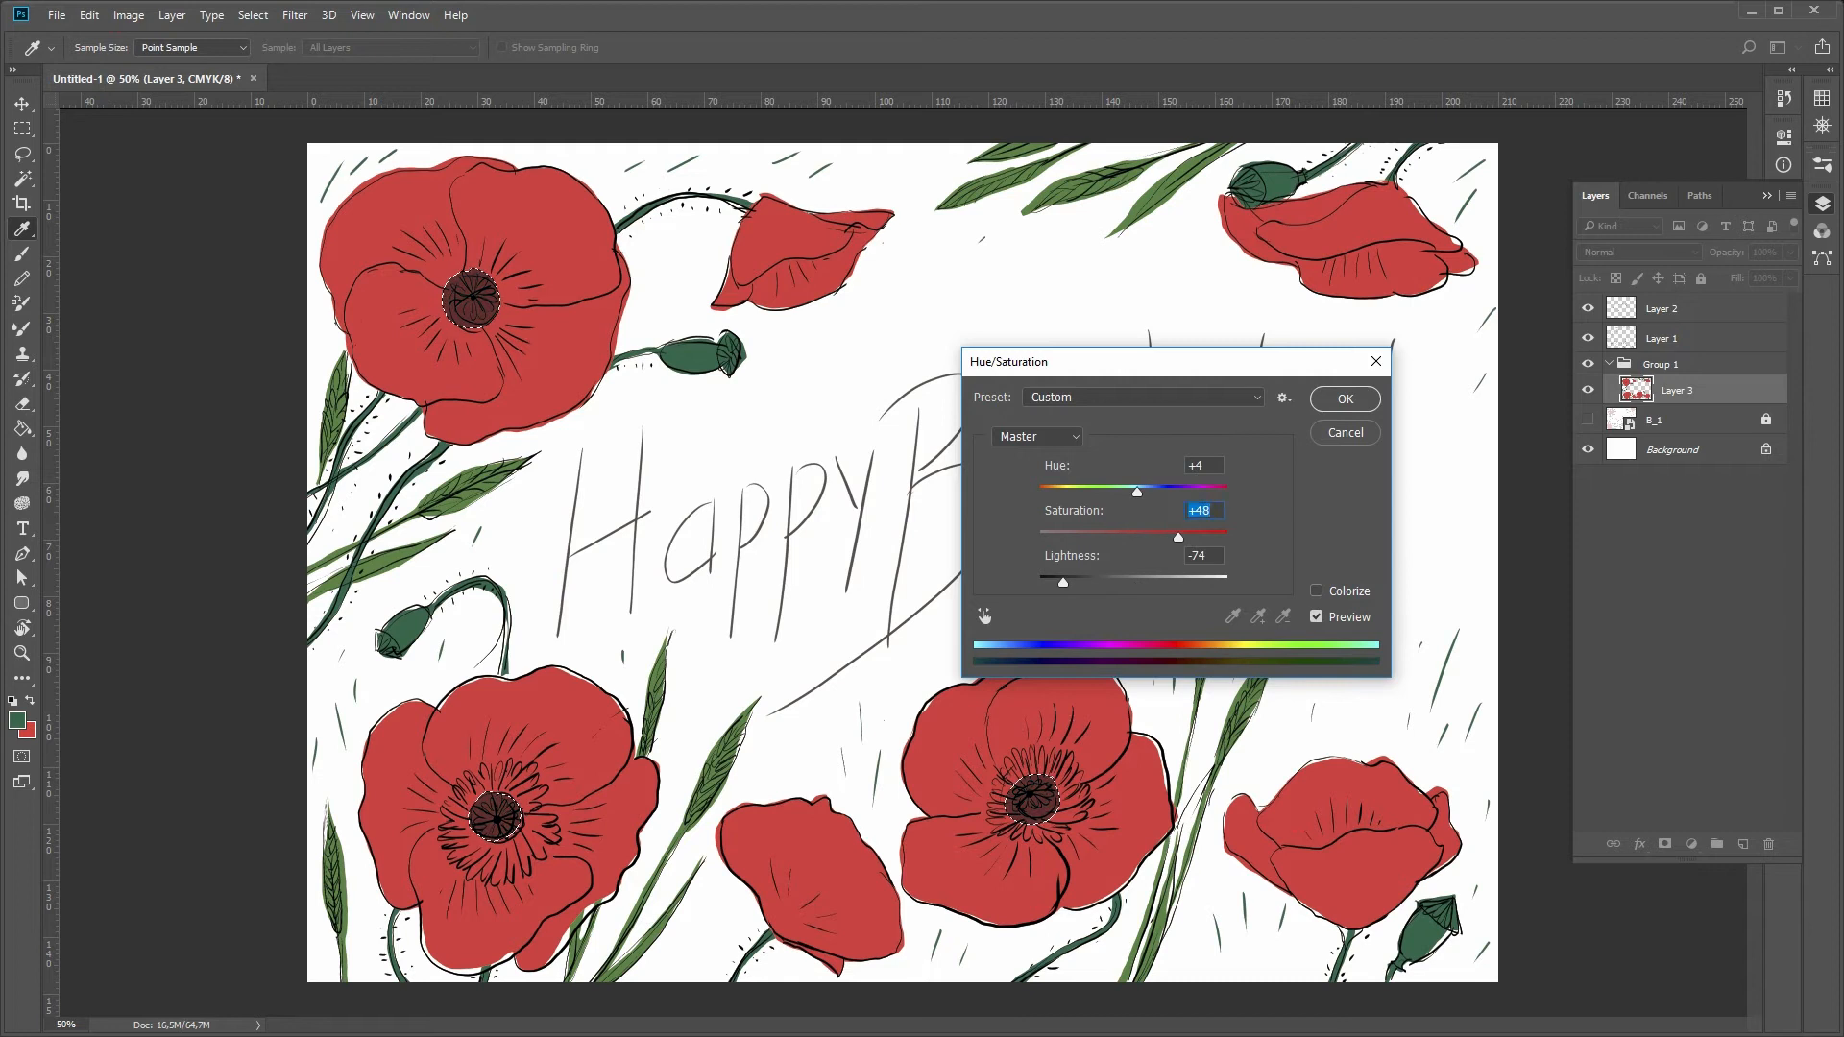
pyautogui.click(1346, 398)
# - Draw black stamens around the upper-left poppy's centre on Layer 1 and touch up the line art
pyautogui.press('l')
pyautogui.click(1661, 338)
pyautogui.press('b')
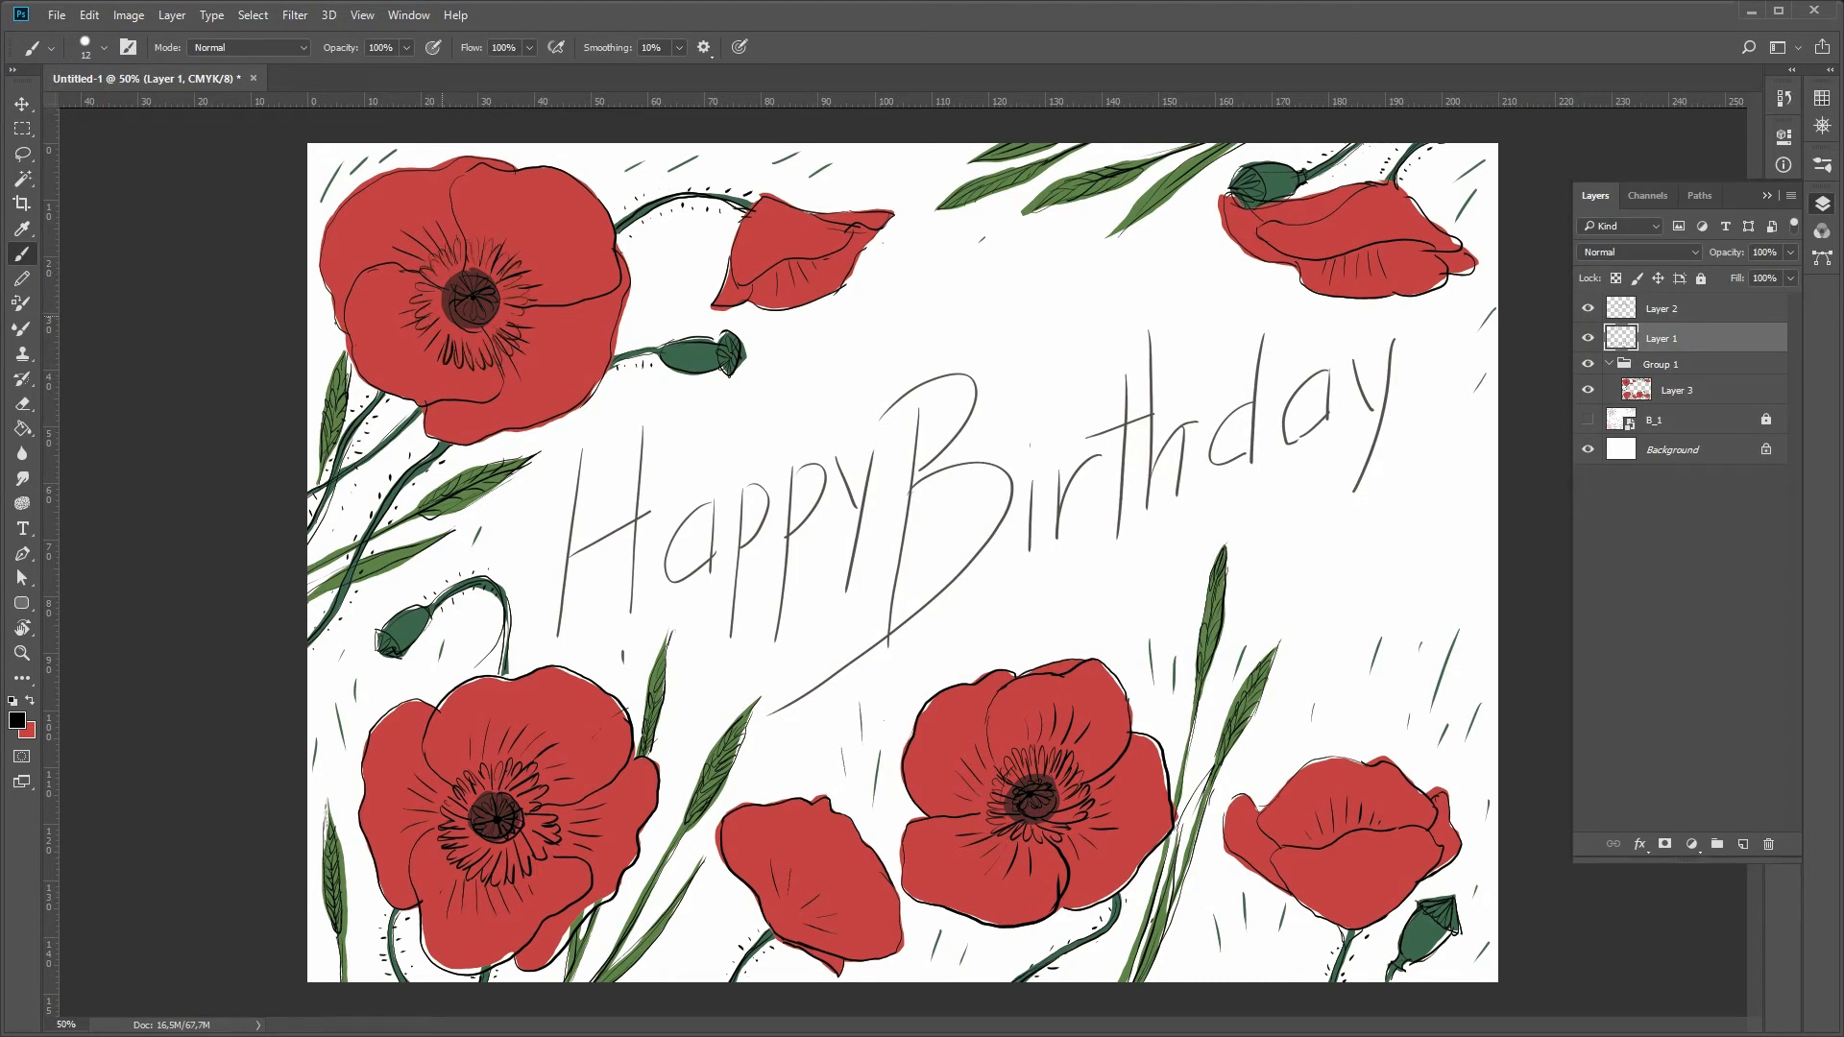
pyautogui.press('z')
pyautogui.keyDown('alt'); pyautogui.click(1181, 659); pyautogui.keyUp('alt')
pyautogui.click(1181, 659)
pyautogui.press('b')
pyautogui.press('e')
pyautogui.press('z')
pyautogui.click(558, 250)
pyautogui.press('b')
pyautogui.press('z')
pyautogui.keyDown('alt'); pyautogui.click(483, 285); pyautogui.keyUp('alt')
pyautogui.click(483, 285)
# - Select the shadow areas between the upper-left poppy's petals on Layer 3 and darken them with saturation +19 and lightness -23
pyautogui.press('l')
pyautogui.moveTo(436, 306); pyautogui.dragTo(451, 307)
pyautogui.moveTo(496, 463)
pyautogui.mouseDown()
pyautogui.moveTo(476, 499)
pyautogui.moveTo(661, 326)
pyautogui.moveTo(480, 396)
pyautogui.mouseUp()
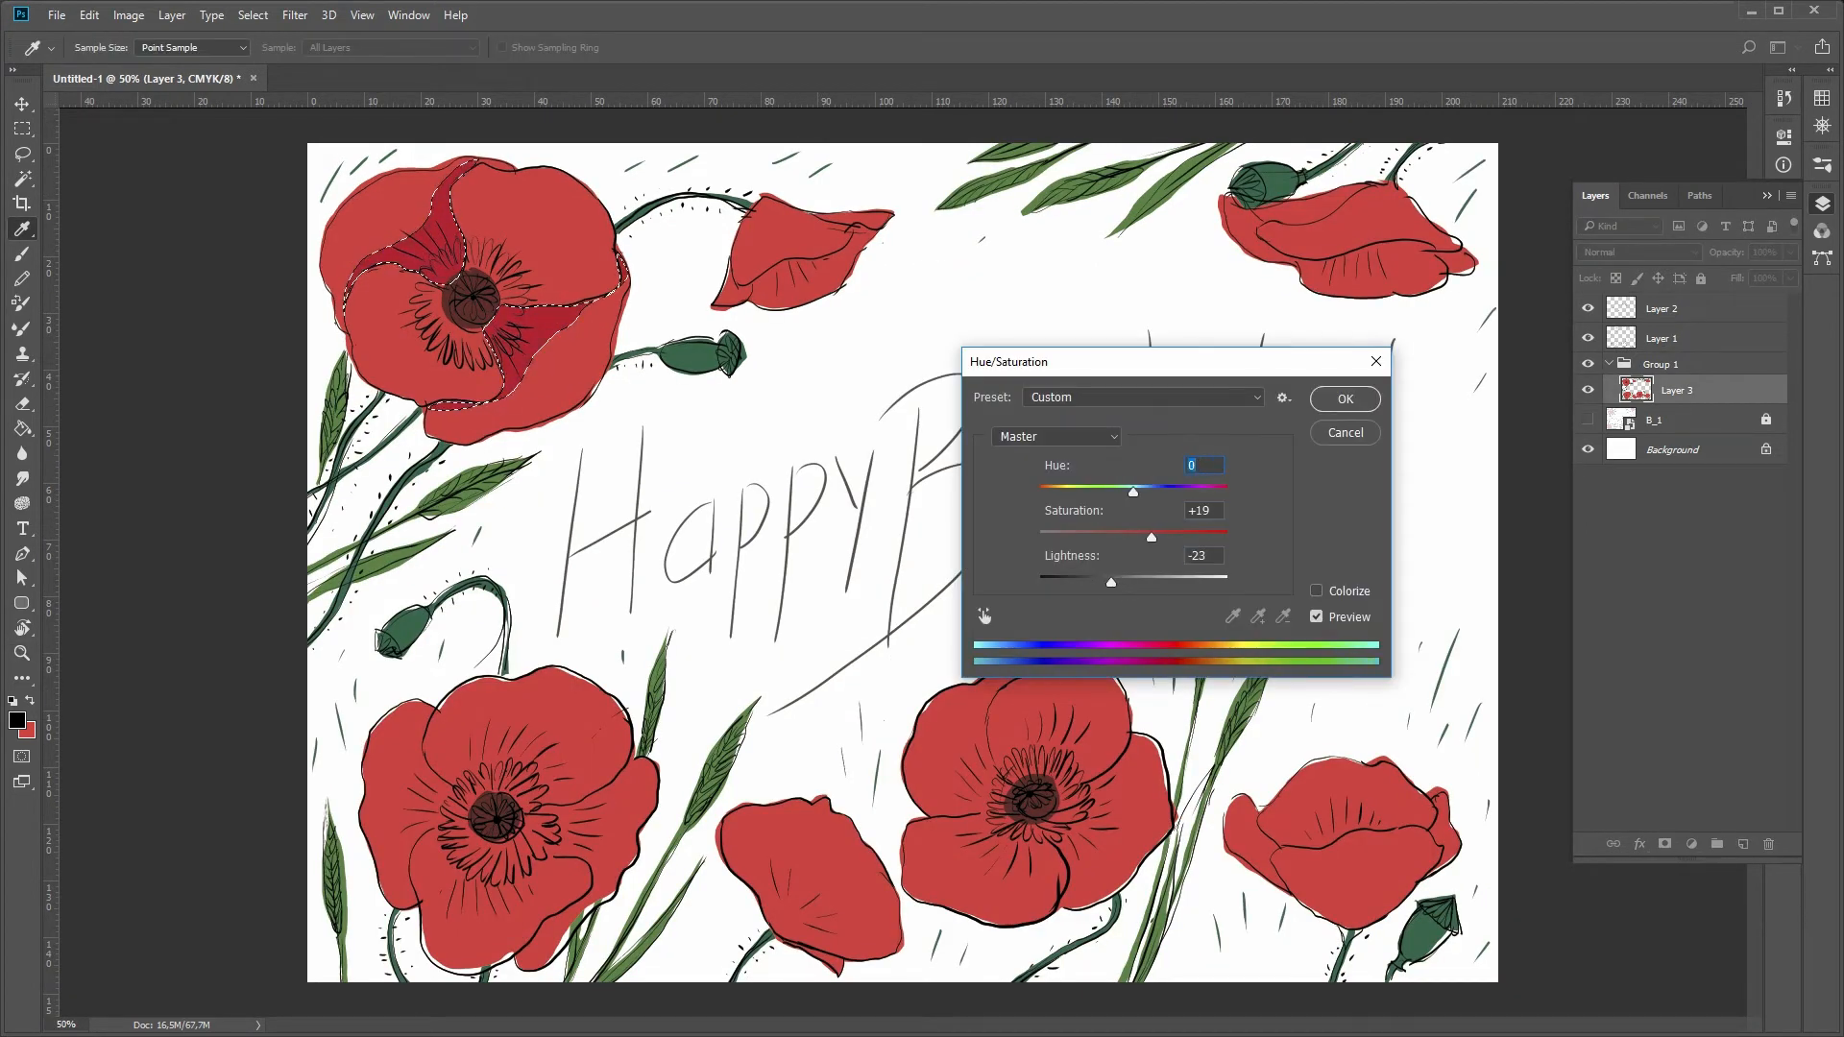
pyautogui.press('Return')
pyautogui.hotkey('ctrl', 'd')
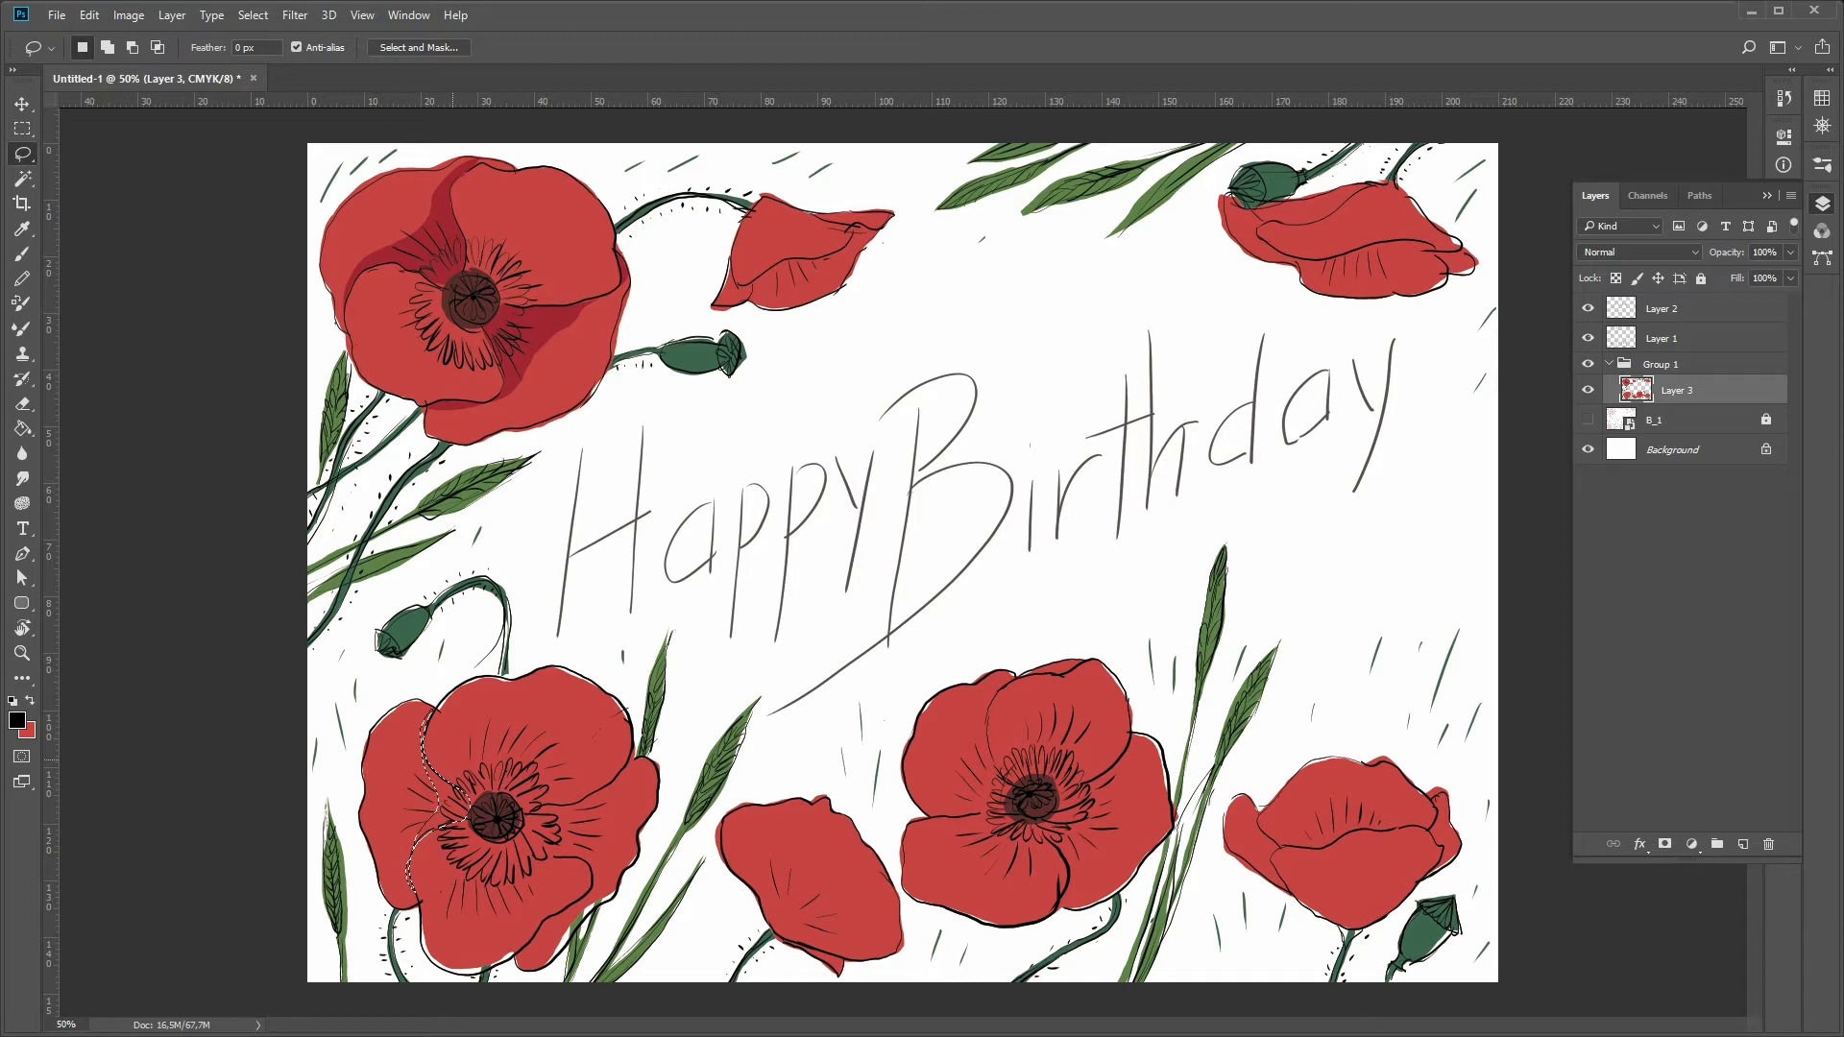
# - Sample the dark red shadow colour and fill the selected petal shadows of the lower-left poppy with it
pyautogui.press('g')
pyautogui.keyDown('alt'); pyautogui.click(422, 253); pyautogui.keyUp('alt')
pyautogui.click(450, 803)
pyautogui.hotkey('ctrl', 'd')
pyautogui.press('l')
pyautogui.moveTo(526, 812); pyautogui.dragTo(569, 908)
pyautogui.moveTo(619, 788); pyautogui.dragTo(629, 753)
pyautogui.press('g')
pyautogui.click(586, 845)
pyautogui.hotkey('ctrl', 'd')
# - Select a shadow area on the drooping poppy beside the upper-left flower and fill it with dark red
pyautogui.press('l')
pyautogui.press('g')
pyautogui.click(795, 282)
pyautogui.hotkey('ctrl', 'd')
# - Fill the underside and the inner petal shadow of the lower half-open poppy with dark red
pyautogui.press('l')
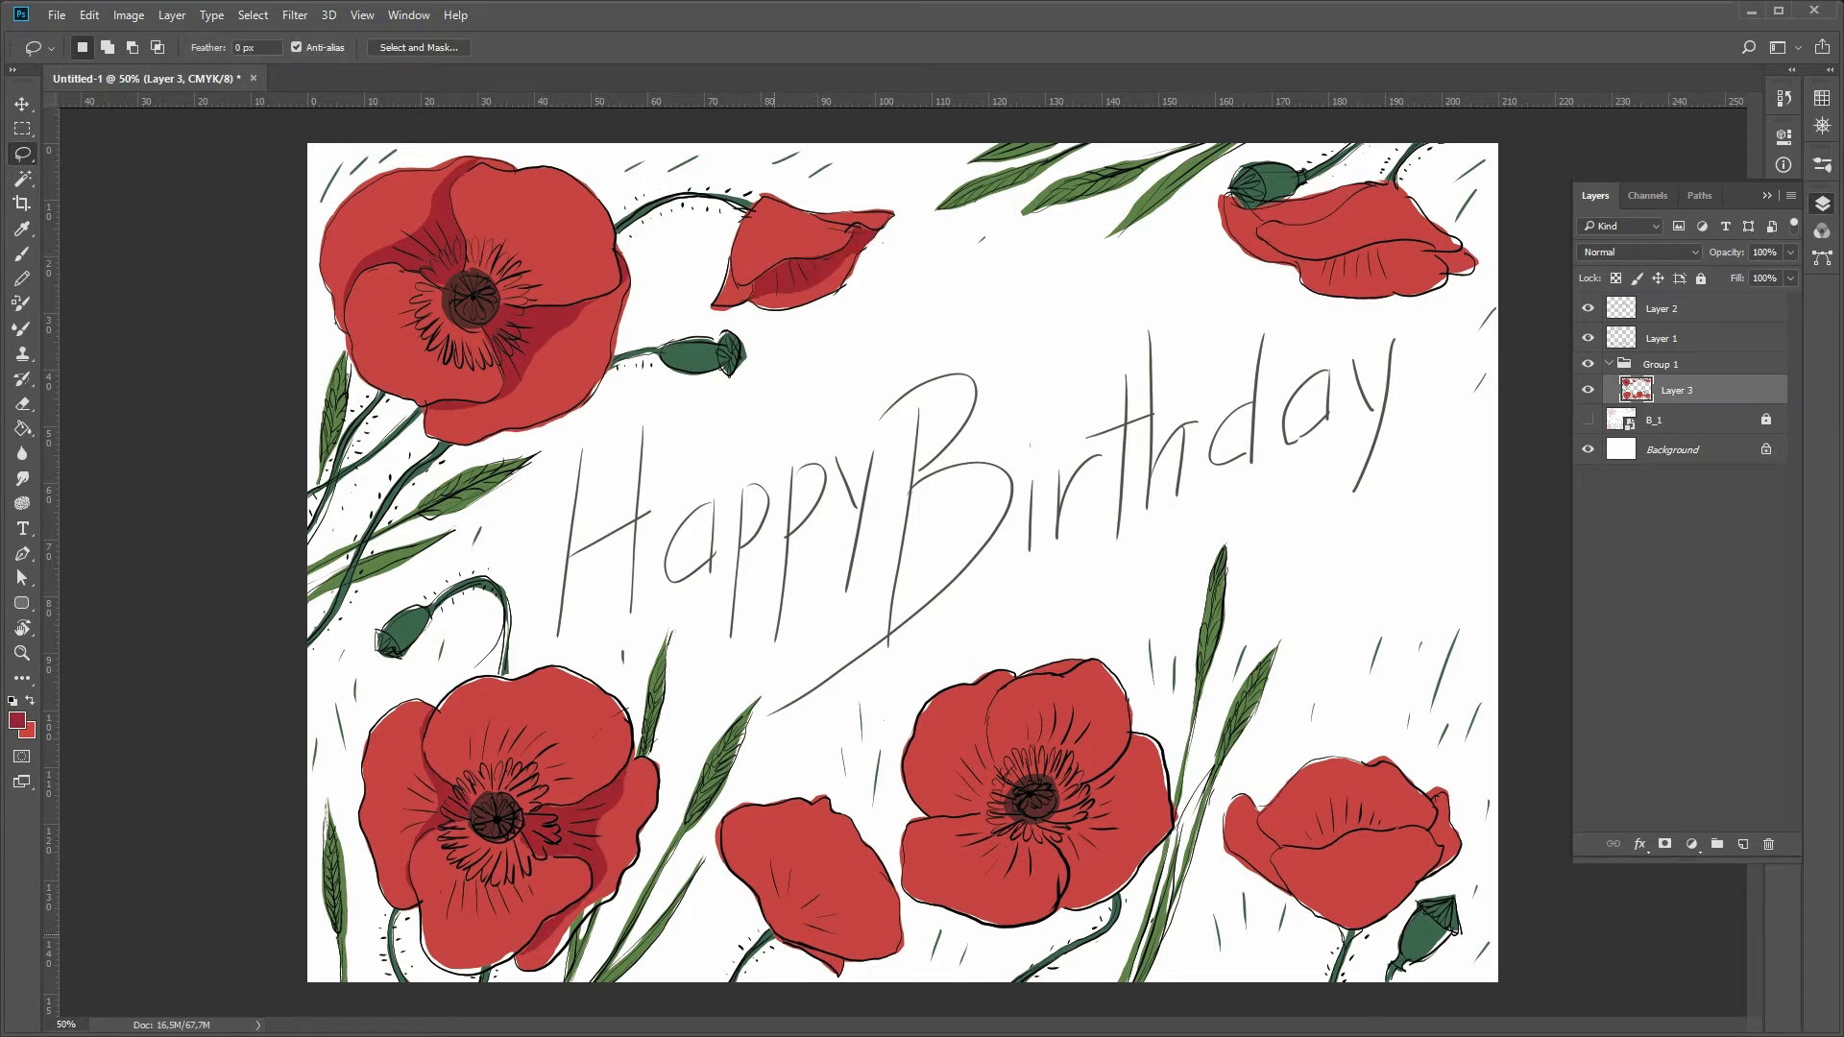
pyautogui.press('g')
pyautogui.click(828, 959)
pyautogui.hotkey('ctrl', 'd')
pyautogui.press('l')
pyautogui.press('g')
pyautogui.click(779, 879)
pyautogui.hotkey('ctrl', 'd')
# - Shade the petal folds of the lower-middle open poppy and the lower-right poppy with dark red
pyautogui.press('l')
pyautogui.moveTo(1004, 804)
pyautogui.mouseDown()
pyautogui.moveTo(1028, 877)
pyautogui.moveTo(1123, 758)
pyautogui.mouseUp()
pyautogui.moveTo(1454, 847); pyautogui.dragTo(1429, 837)
pyautogui.moveTo(1292, 898)
pyautogui.mouseDown()
pyautogui.moveTo(1266, 888)
pyautogui.moveTo(1282, 876)
pyautogui.moveTo(1329, 904)
pyautogui.mouseUp()
pyautogui.hotkey('alt', 'BackSpace')
pyautogui.hotkey('ctrl', 'd')
pyautogui.hotkey('alt', 'BackSpace')
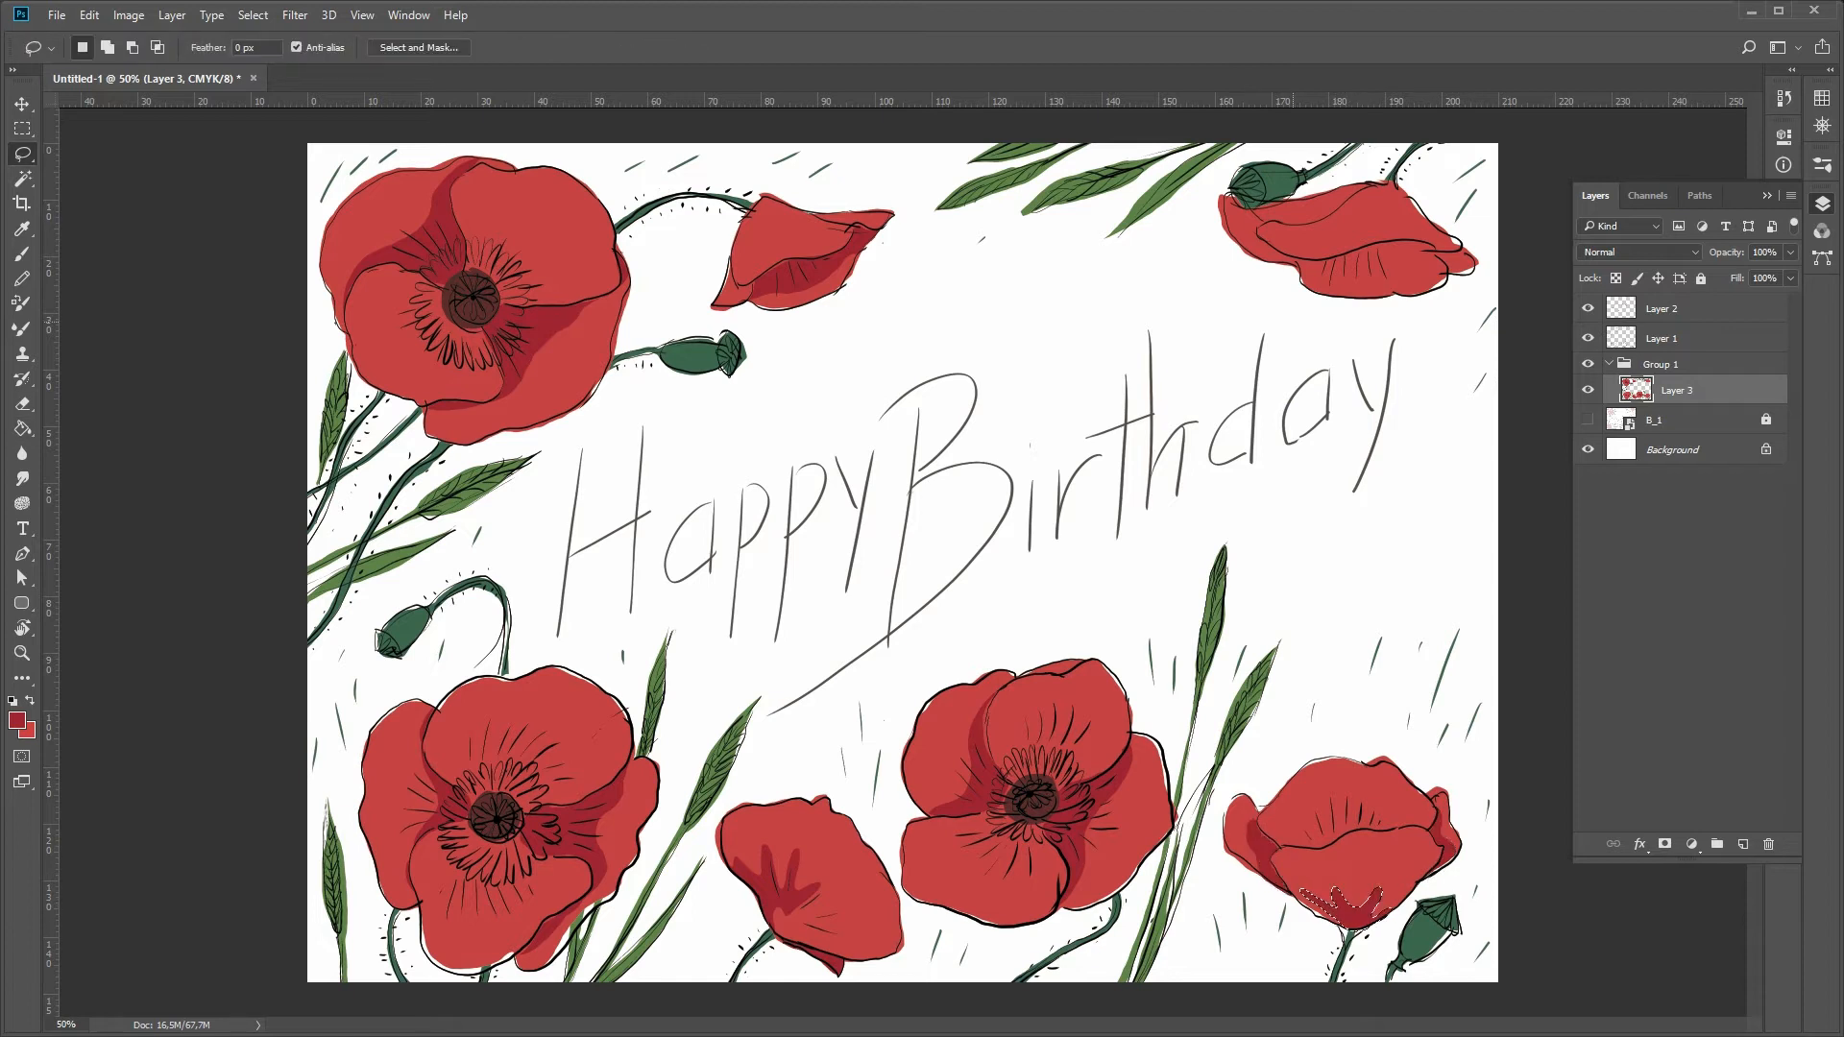
pyautogui.moveTo(1429, 826); pyautogui.dragTo(1419, 829)
pyautogui.hotkey('alt', 'BackSpace')
# - Select the shadow under the upper-right poppy's front petal and fill it with dark red
pyautogui.moveTo(1253, 222)
pyautogui.mouseDown()
pyautogui.moveTo(1234, 252)
pyautogui.moveTo(1438, 257)
pyautogui.mouseUp()
pyautogui.press('g')
pyautogui.click(1263, 248)
pyautogui.hotkey('ctrl', 'd')
# - Select the stamen area above the lower-left poppy's centre
pyautogui.press('z')
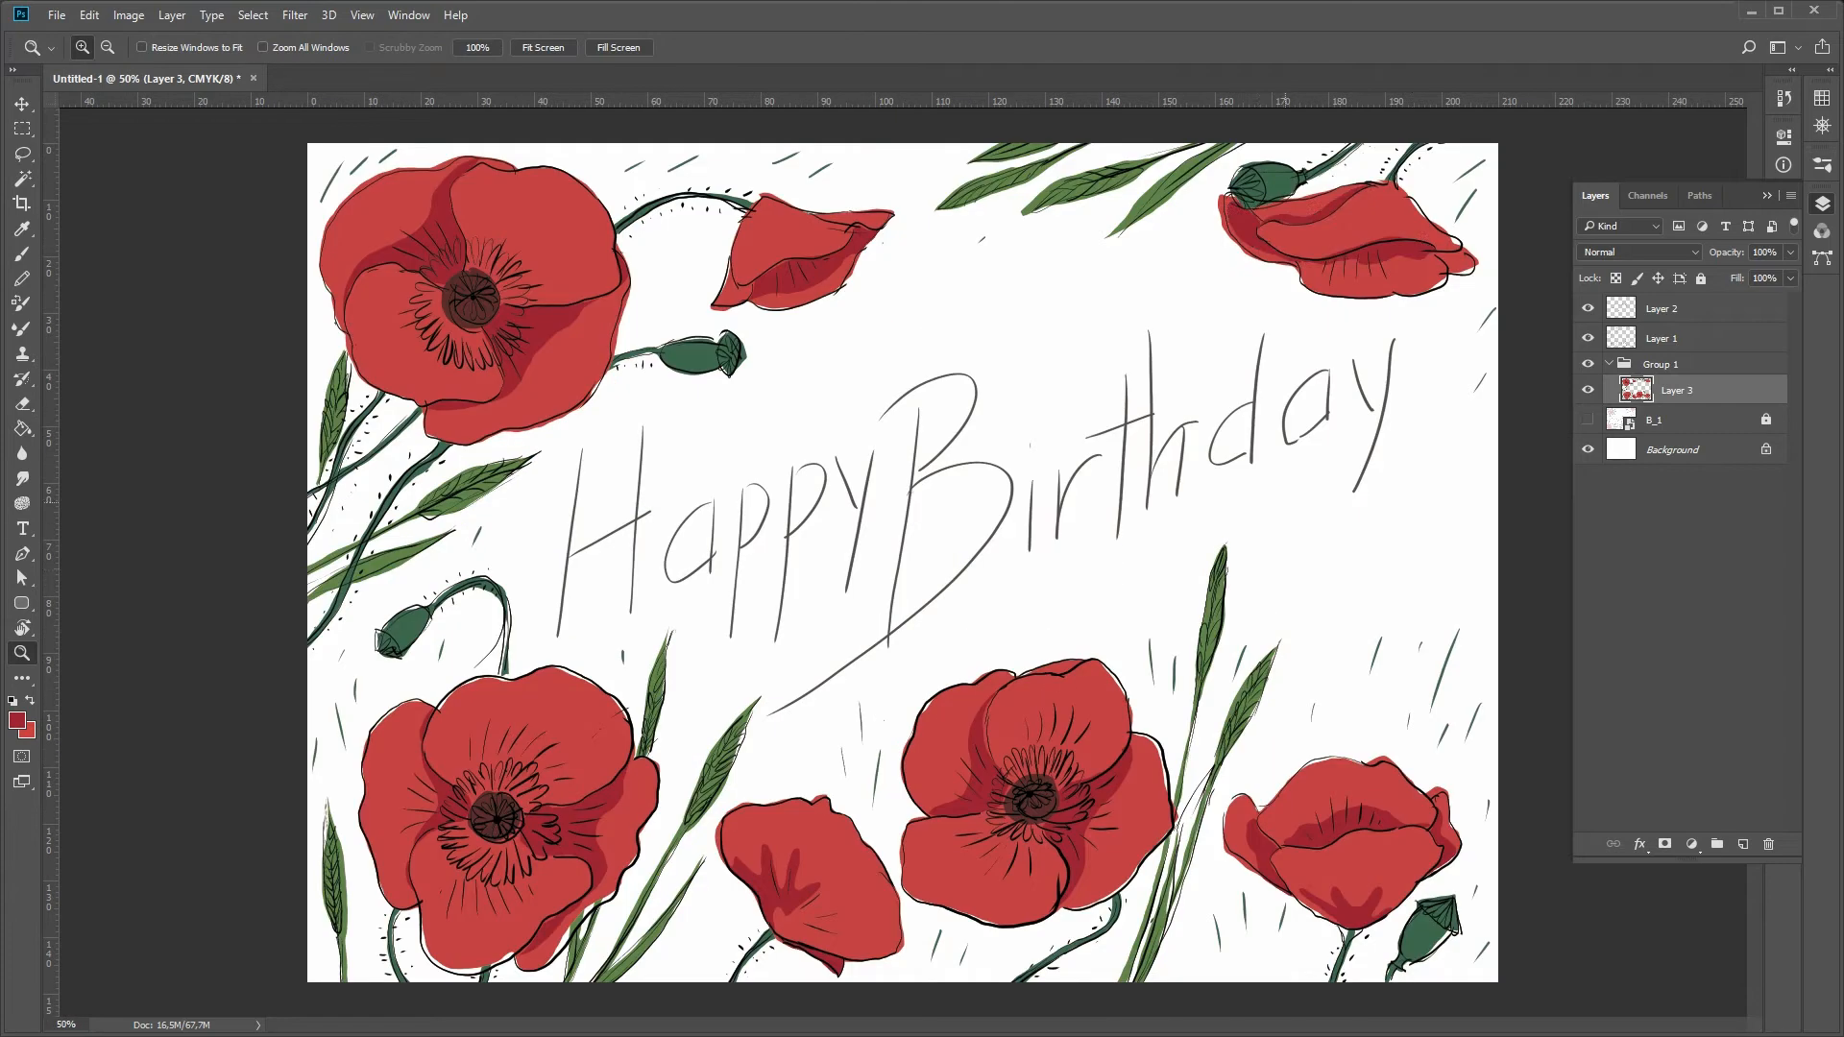
pyautogui.click(492, 717)
pyautogui.press('l')
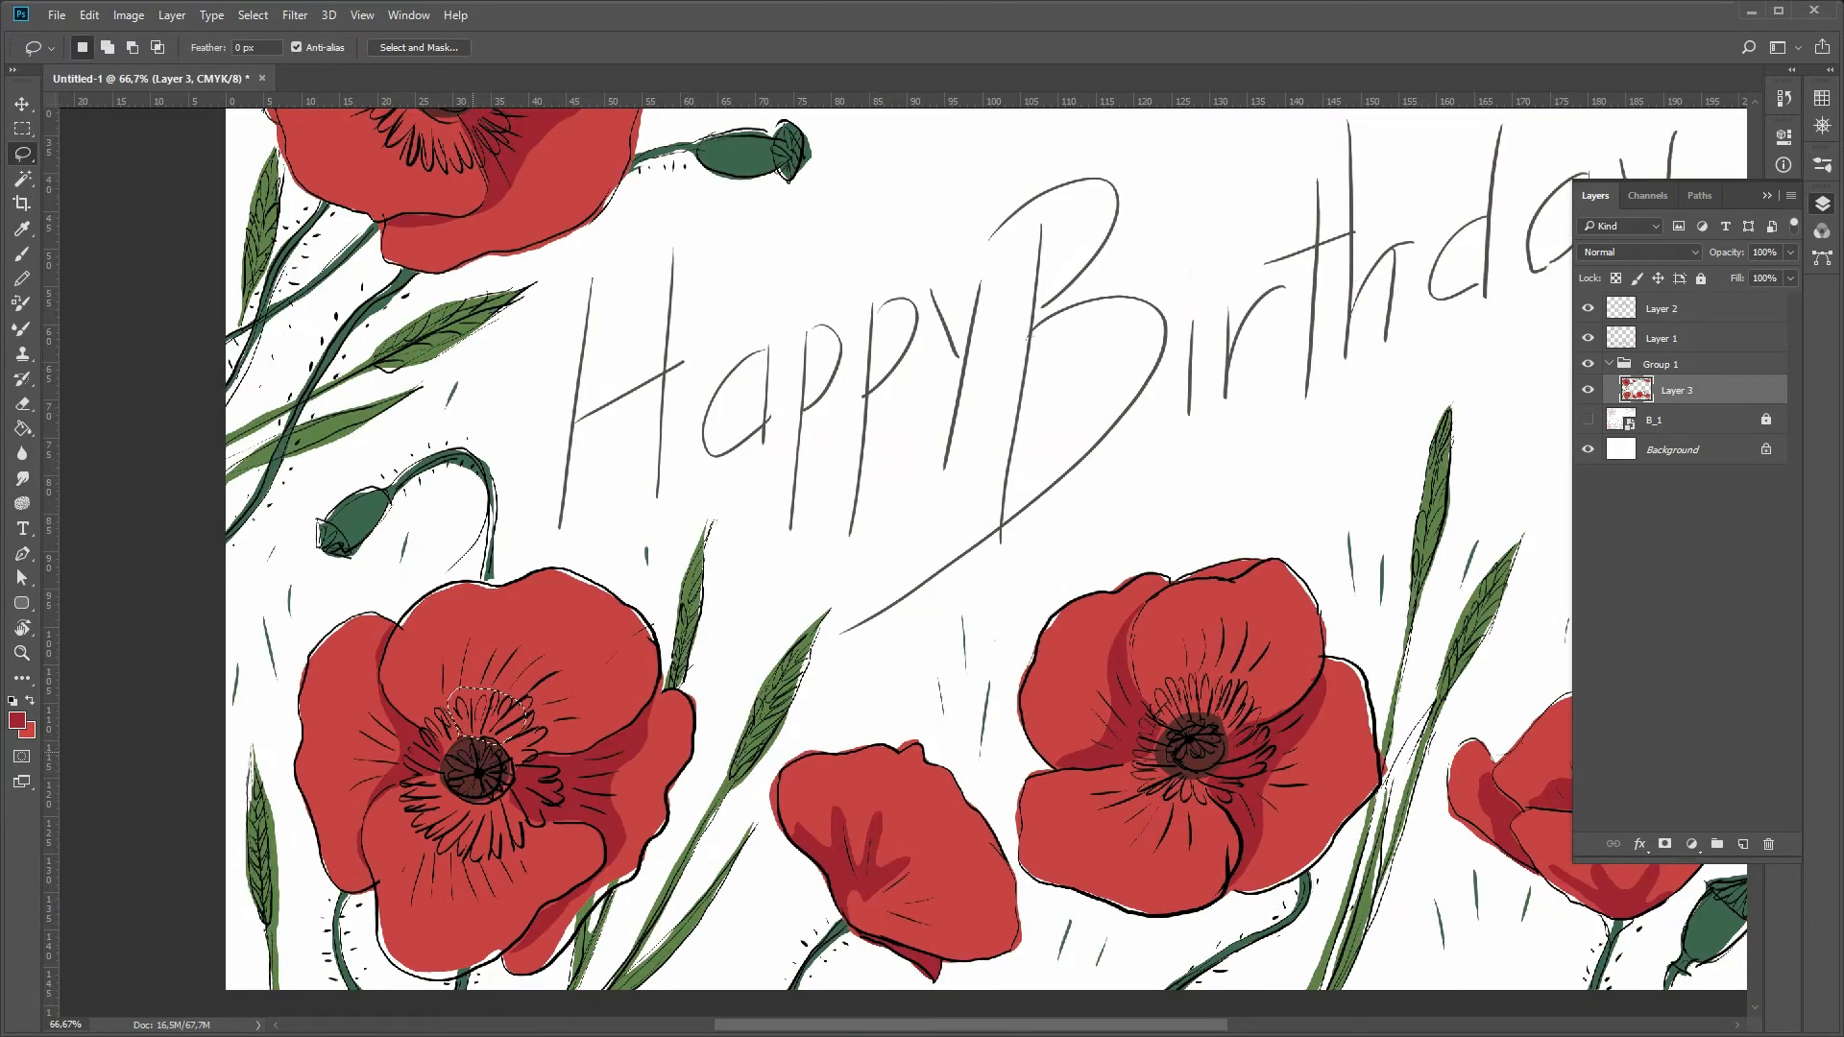
# - Try filling the stamen areas above and below the lower-left poppy's centre with its dark brown, and undo the fills
pyautogui.press('i')
pyautogui.click(471, 786)
pyautogui.hotkey('alt', 'BackSpace')
pyautogui.press('l')
pyautogui.moveTo(491, 794); pyautogui.dragTo(446, 795)
pyautogui.press('g')
pyautogui.click(469, 815)
pyautogui.hotkey('ctrl', 'alt', 'z')
pyautogui.hotkey('ctrl', 'alt', 'z')
pyautogui.hotkey('ctrl', 'alt', 'z')
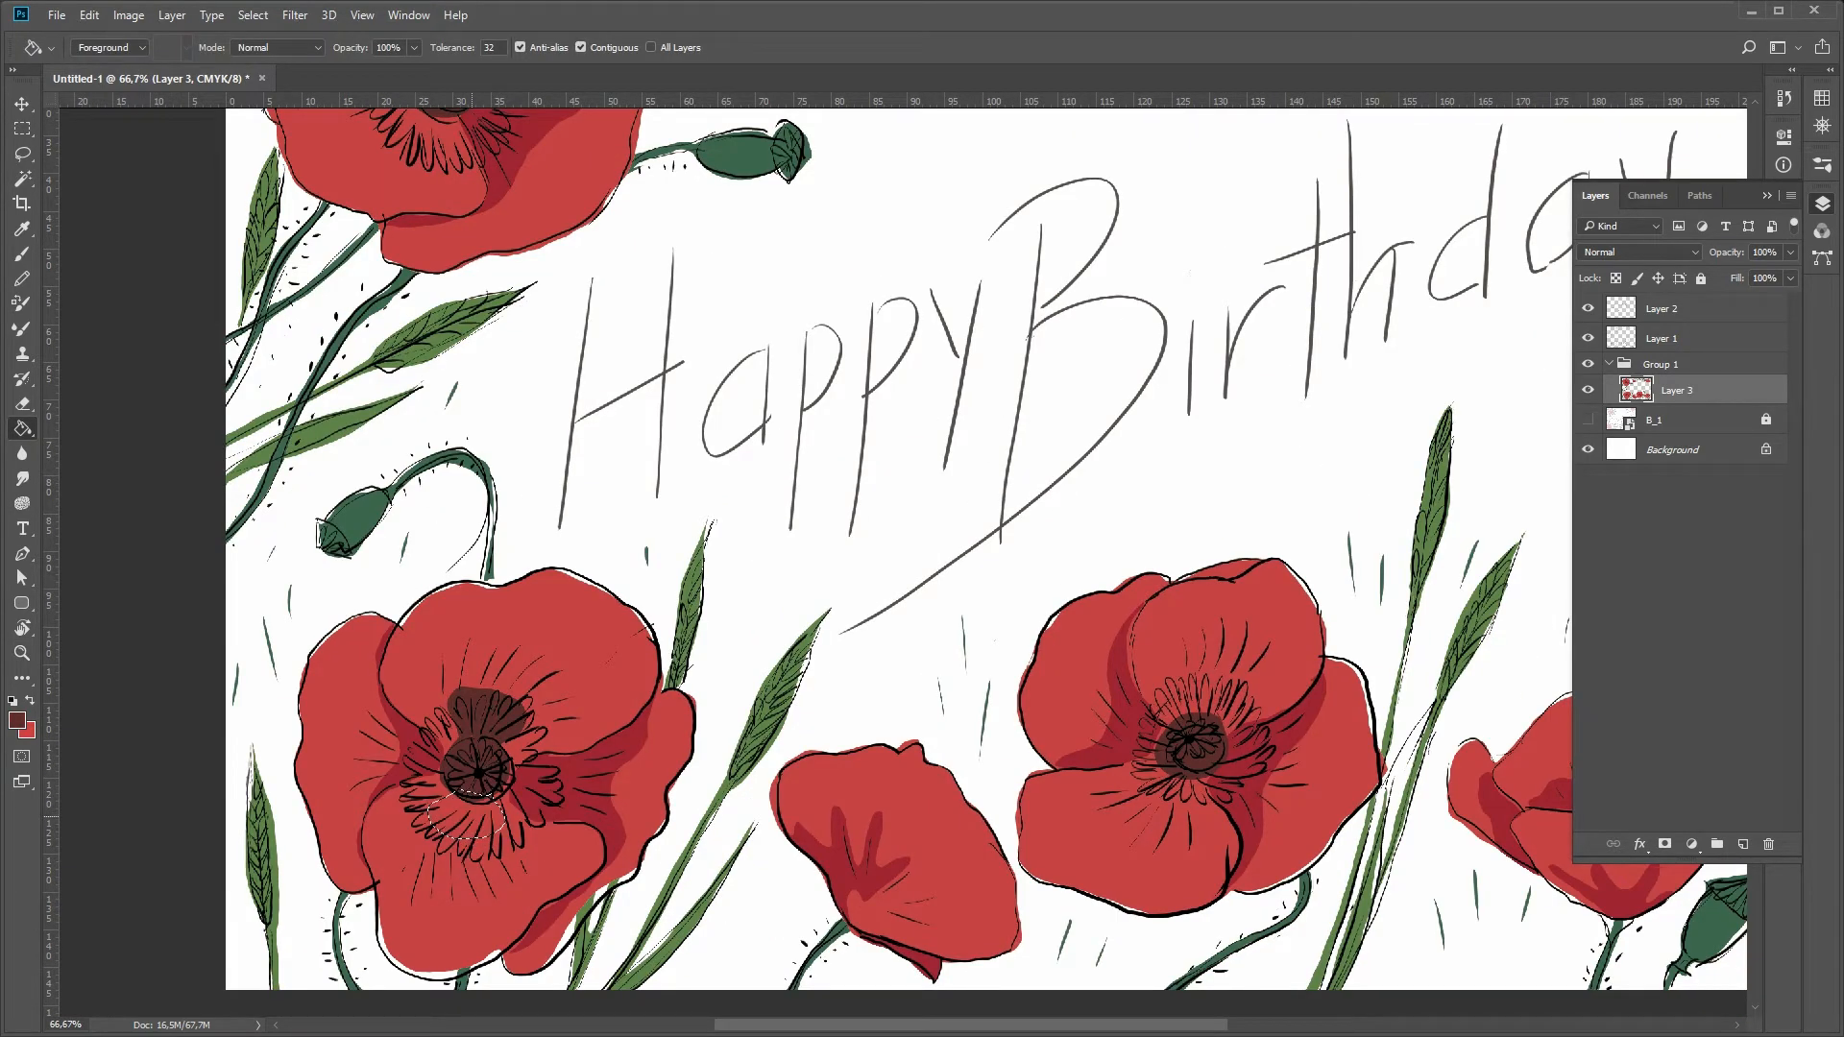
# - Add a new layer above Layer 3 and fill the selected stamen area above the lower-left poppy's centre with black
pyautogui.click(1743, 844)
pyautogui.click(1823, 204)
pyautogui.hotkey('alt', 'BackSpace')
# - Colorize the black blotch with Hue/Saturation at hue 294, saturation 60 and lightness +6
pyautogui.hotkey('ctrl', 'u')
pyautogui.press('Up')
pyautogui.press('Up')
pyautogui.press('Up')
pyautogui.press('Up')
pyautogui.press('Up')
pyautogui.press('Up')
pyautogui.press('Up')
pyautogui.press('Up')
pyautogui.press('Up')
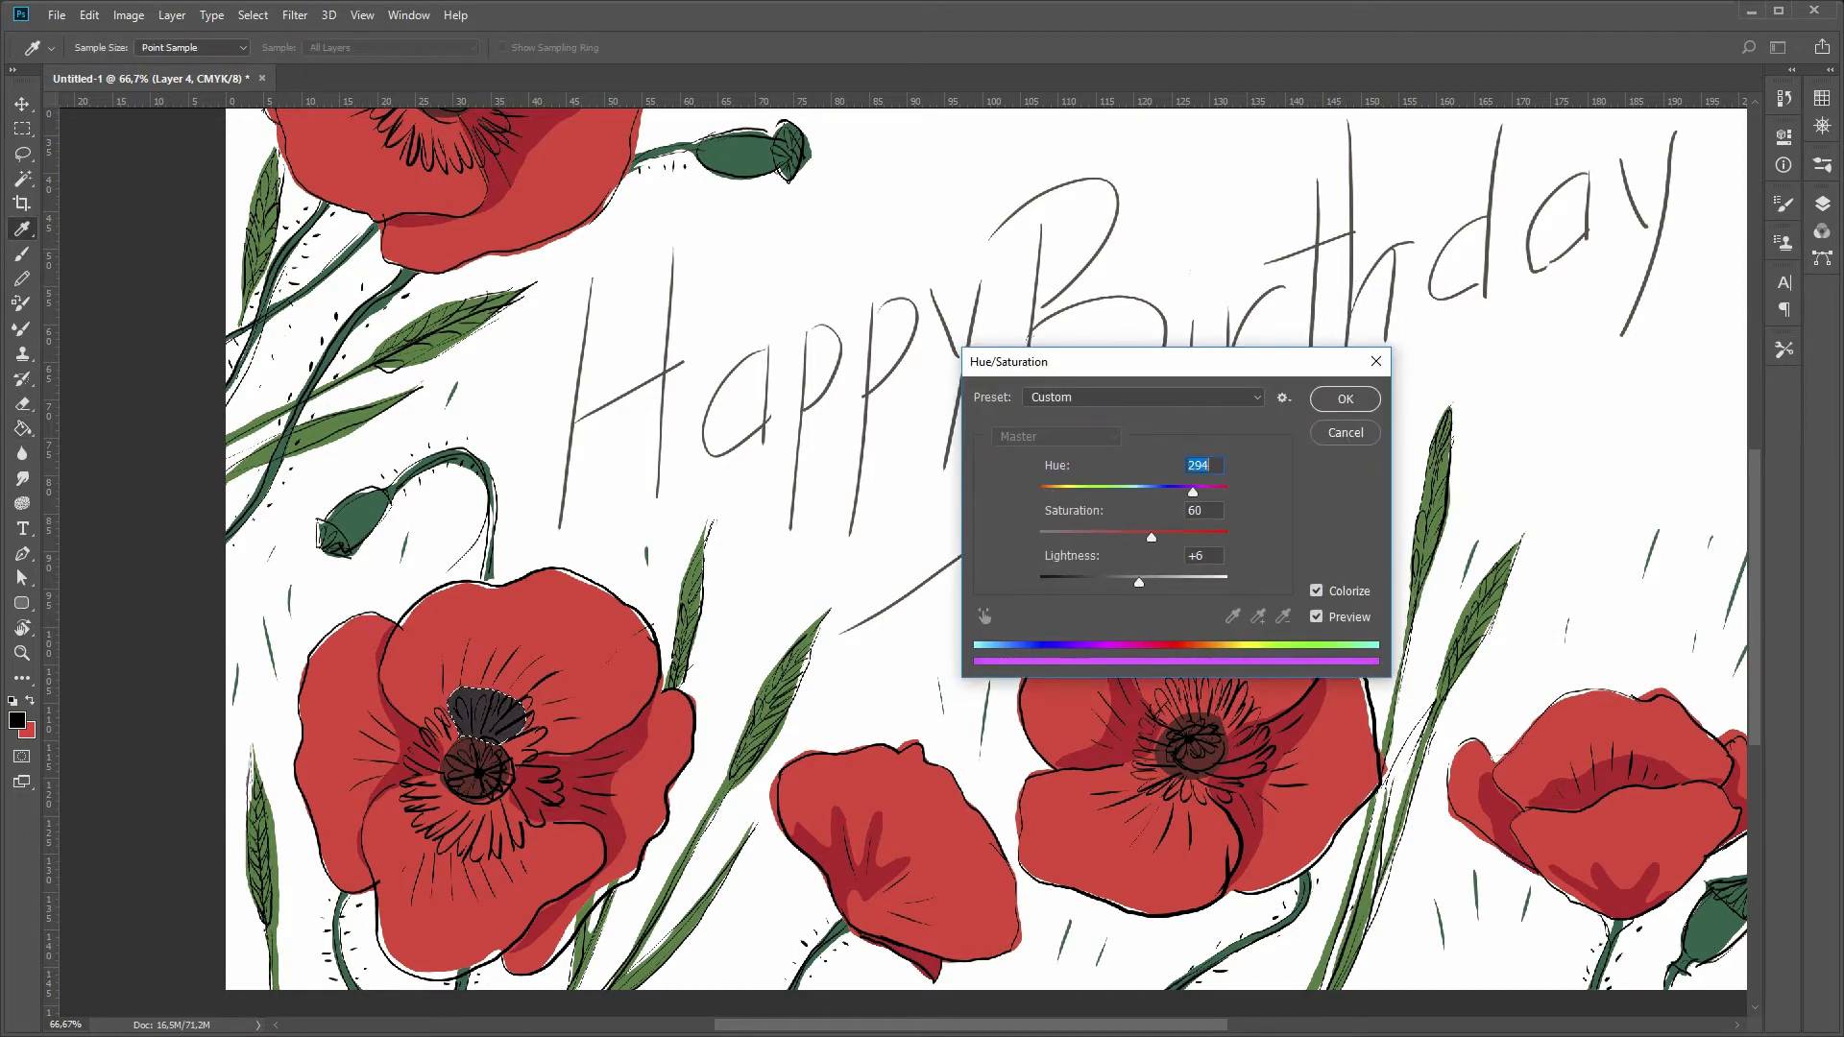
pyautogui.press('Return')
# - Sample the blotch's dark colour and fill matching blotches below, left and right of the lower-left poppy's centre
pyautogui.press('g')
pyautogui.keyDown('alt'); pyautogui.click(516, 717); pyautogui.keyUp('alt')
pyautogui.press('l')
pyautogui.moveTo(448, 795); pyautogui.dragTo(490, 812)
pyautogui.press('g')
pyautogui.click(459, 823)
pyautogui.press('l')
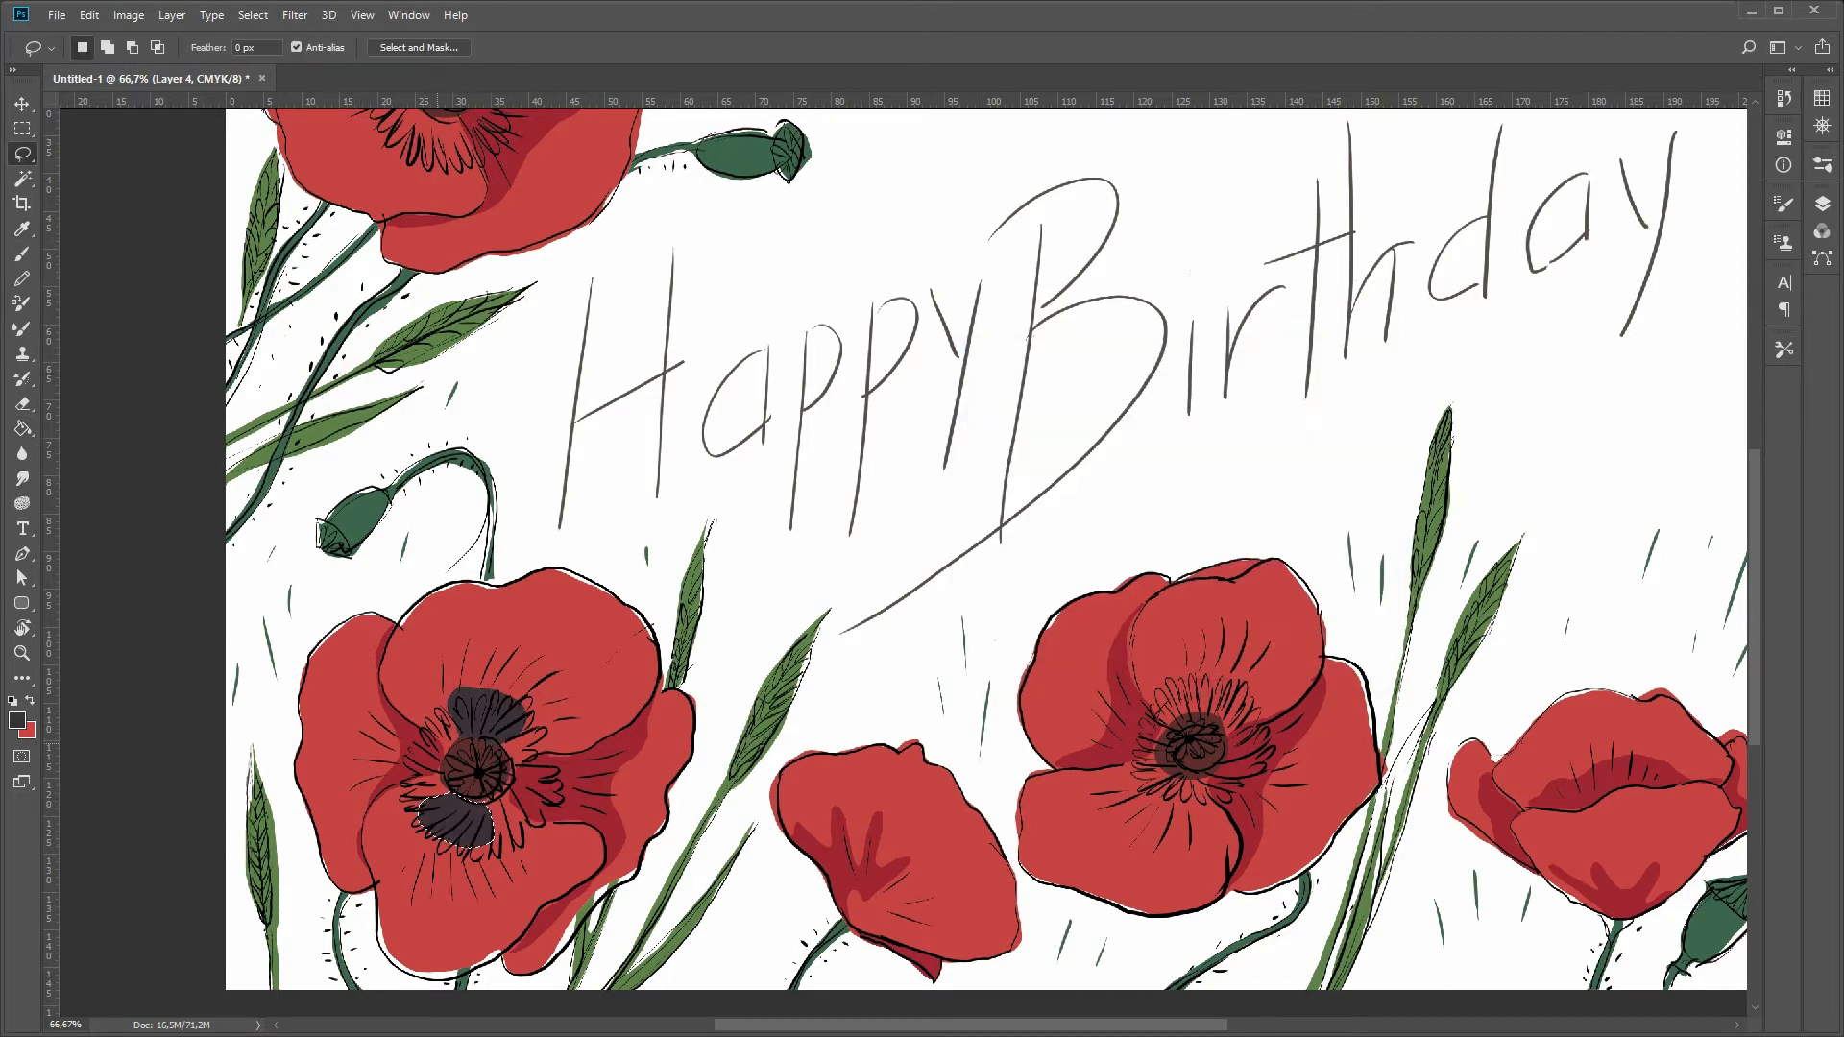
pyautogui.moveTo(441, 747); pyautogui.dragTo(443, 774)
pyautogui.press('g')
pyautogui.press('g')
pyautogui.click(537, 783)
# - Fill four dark blotches around the upper-left poppy's centre with the same dark violet-grey
pyautogui.press('z')
pyautogui.keyDown('alt'); pyautogui.click(547, 749); pyautogui.keyUp('alt')
pyautogui.click(566, 370)
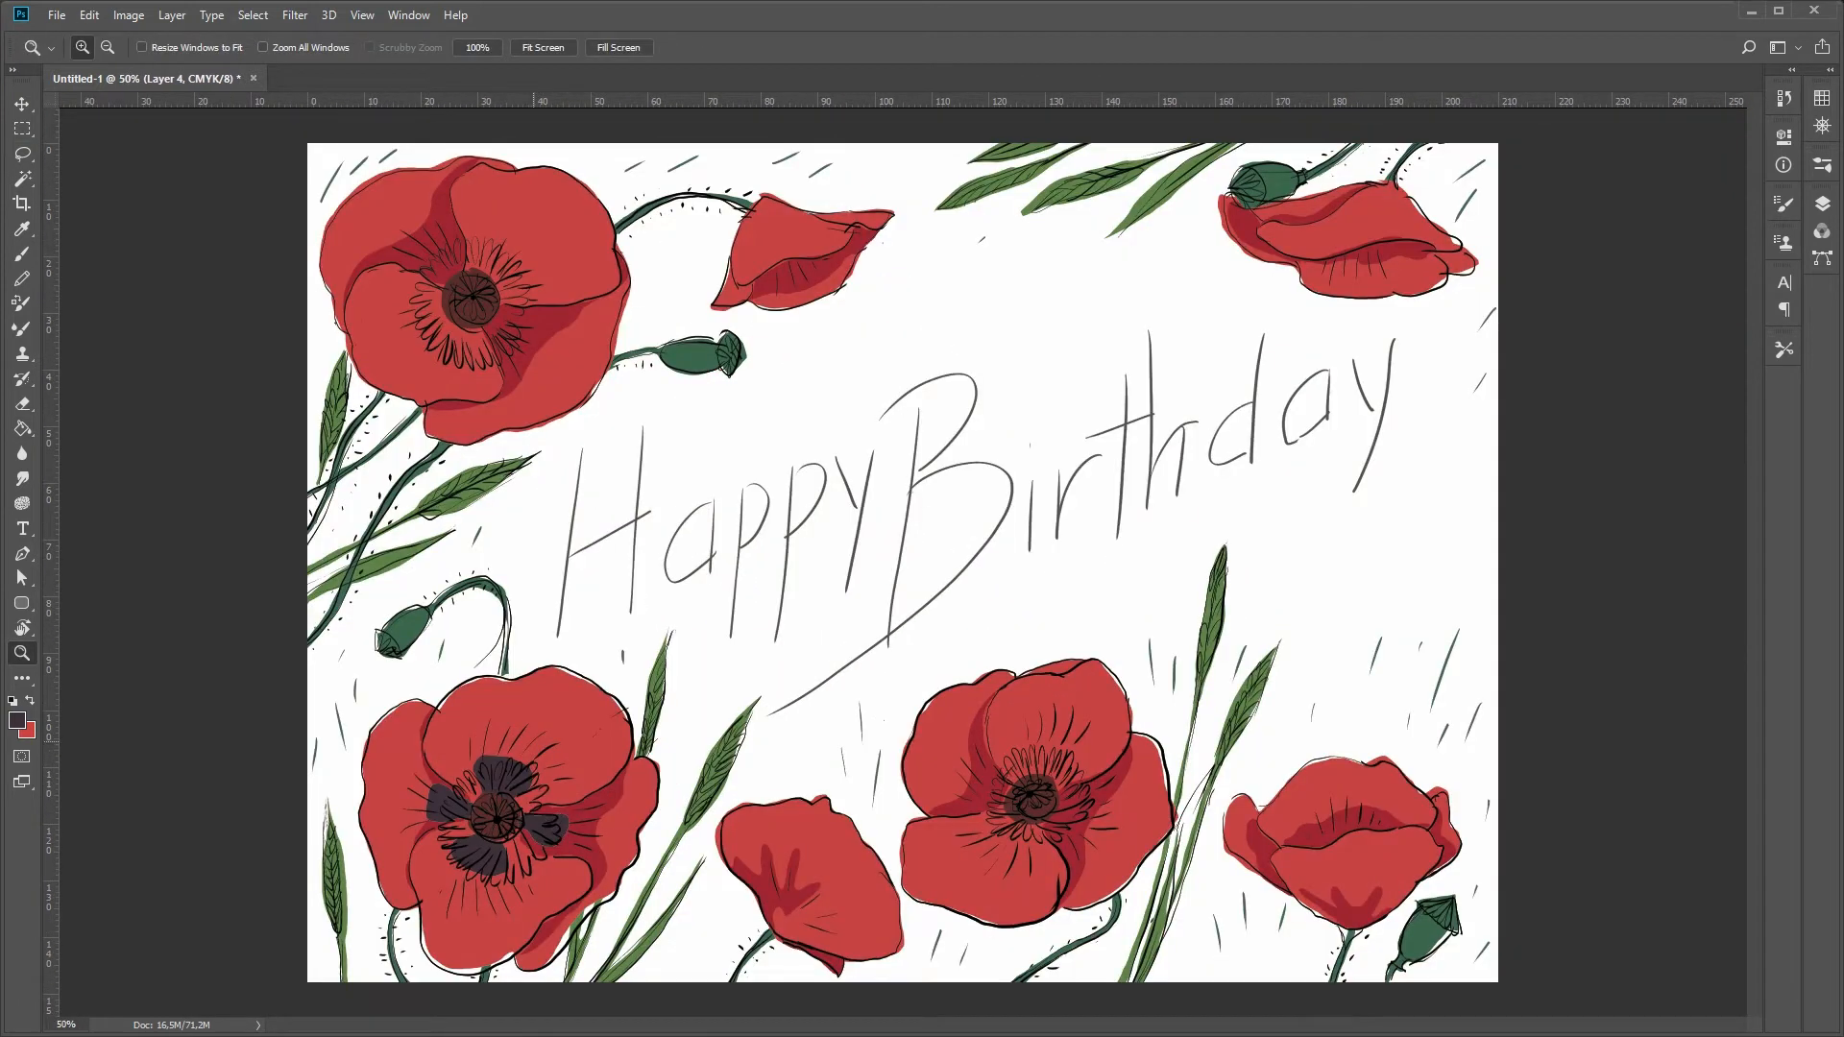
pyautogui.click(503, 336)
pyautogui.press('l')
pyautogui.moveTo(423, 302); pyautogui.dragTo(447, 331)
pyautogui.press('g')
pyautogui.click(421, 331)
pyautogui.click(498, 243)
pyautogui.press('l')
pyautogui.moveTo(438, 254); pyautogui.dragTo(421, 261)
pyautogui.press('g')
pyautogui.click(418, 240)
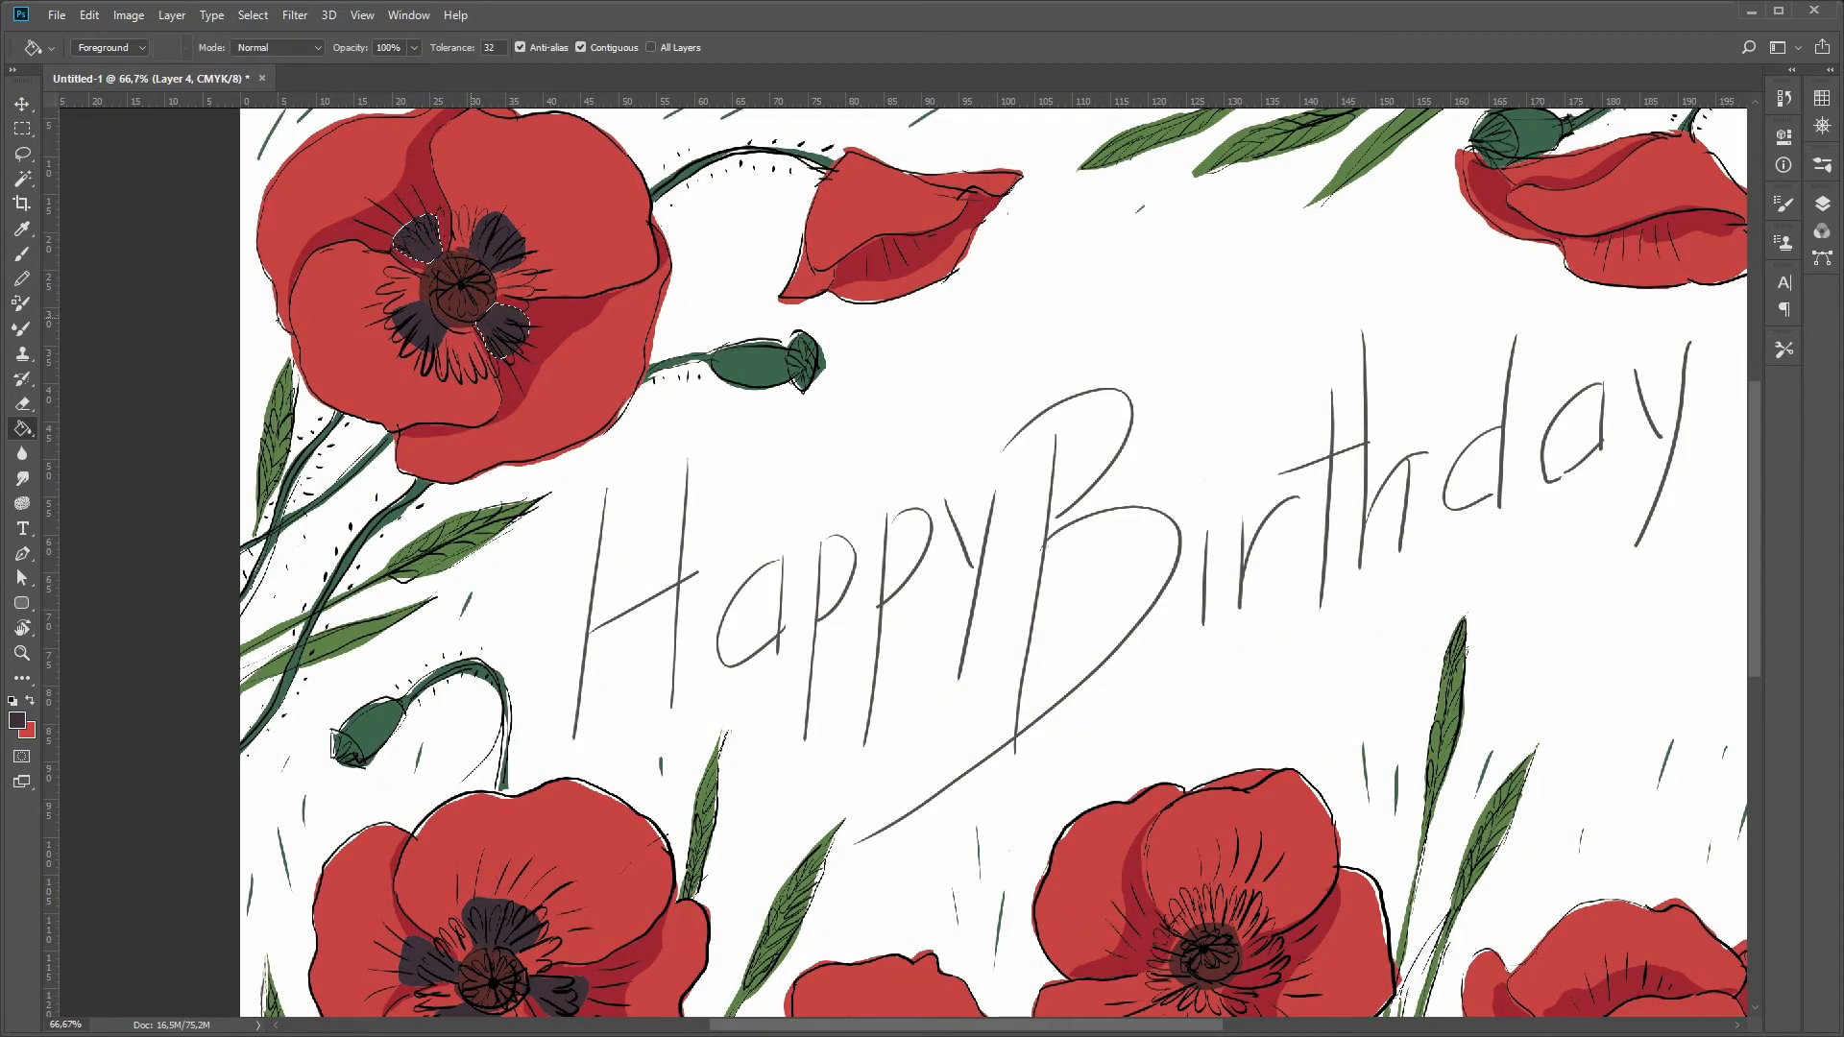
# - Fill four dark blotches around the centre of the lower-middle open poppy
pyautogui.press('z')
pyautogui.moveTo(1008, 734)
pyautogui.mouseDown()
pyautogui.moveTo(1017, 761)
pyautogui.moveTo(981, 805)
pyautogui.mouseUp()
pyautogui.press('g')
pyautogui.click(981, 843)
pyautogui.press('l')
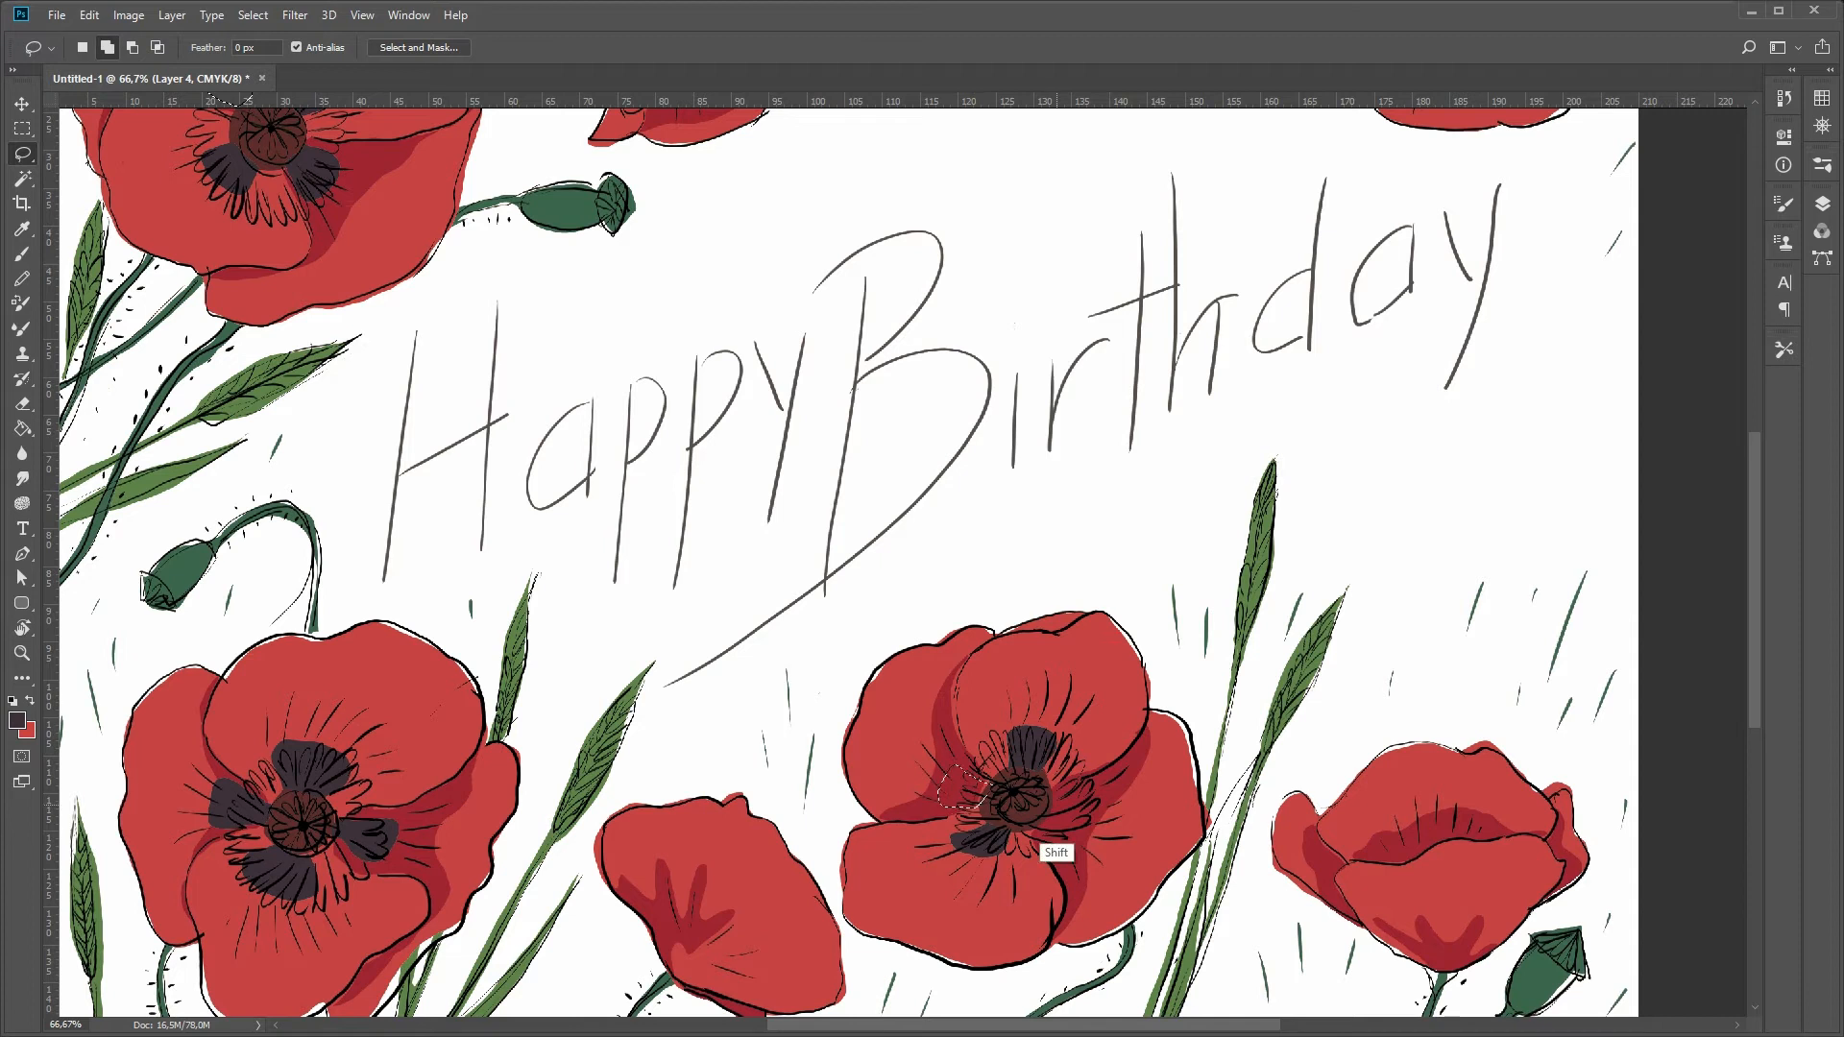
pyautogui.press('g')
pyautogui.click(1068, 827)
# - Fill small dark blotches under the front petals of the lower-right poppy and the small side-view poppy near the upper-left one
pyautogui.press('l')
pyautogui.press('z')
pyautogui.keyDown('alt'); pyautogui.click(1357, 897); pyautogui.keyUp('alt')
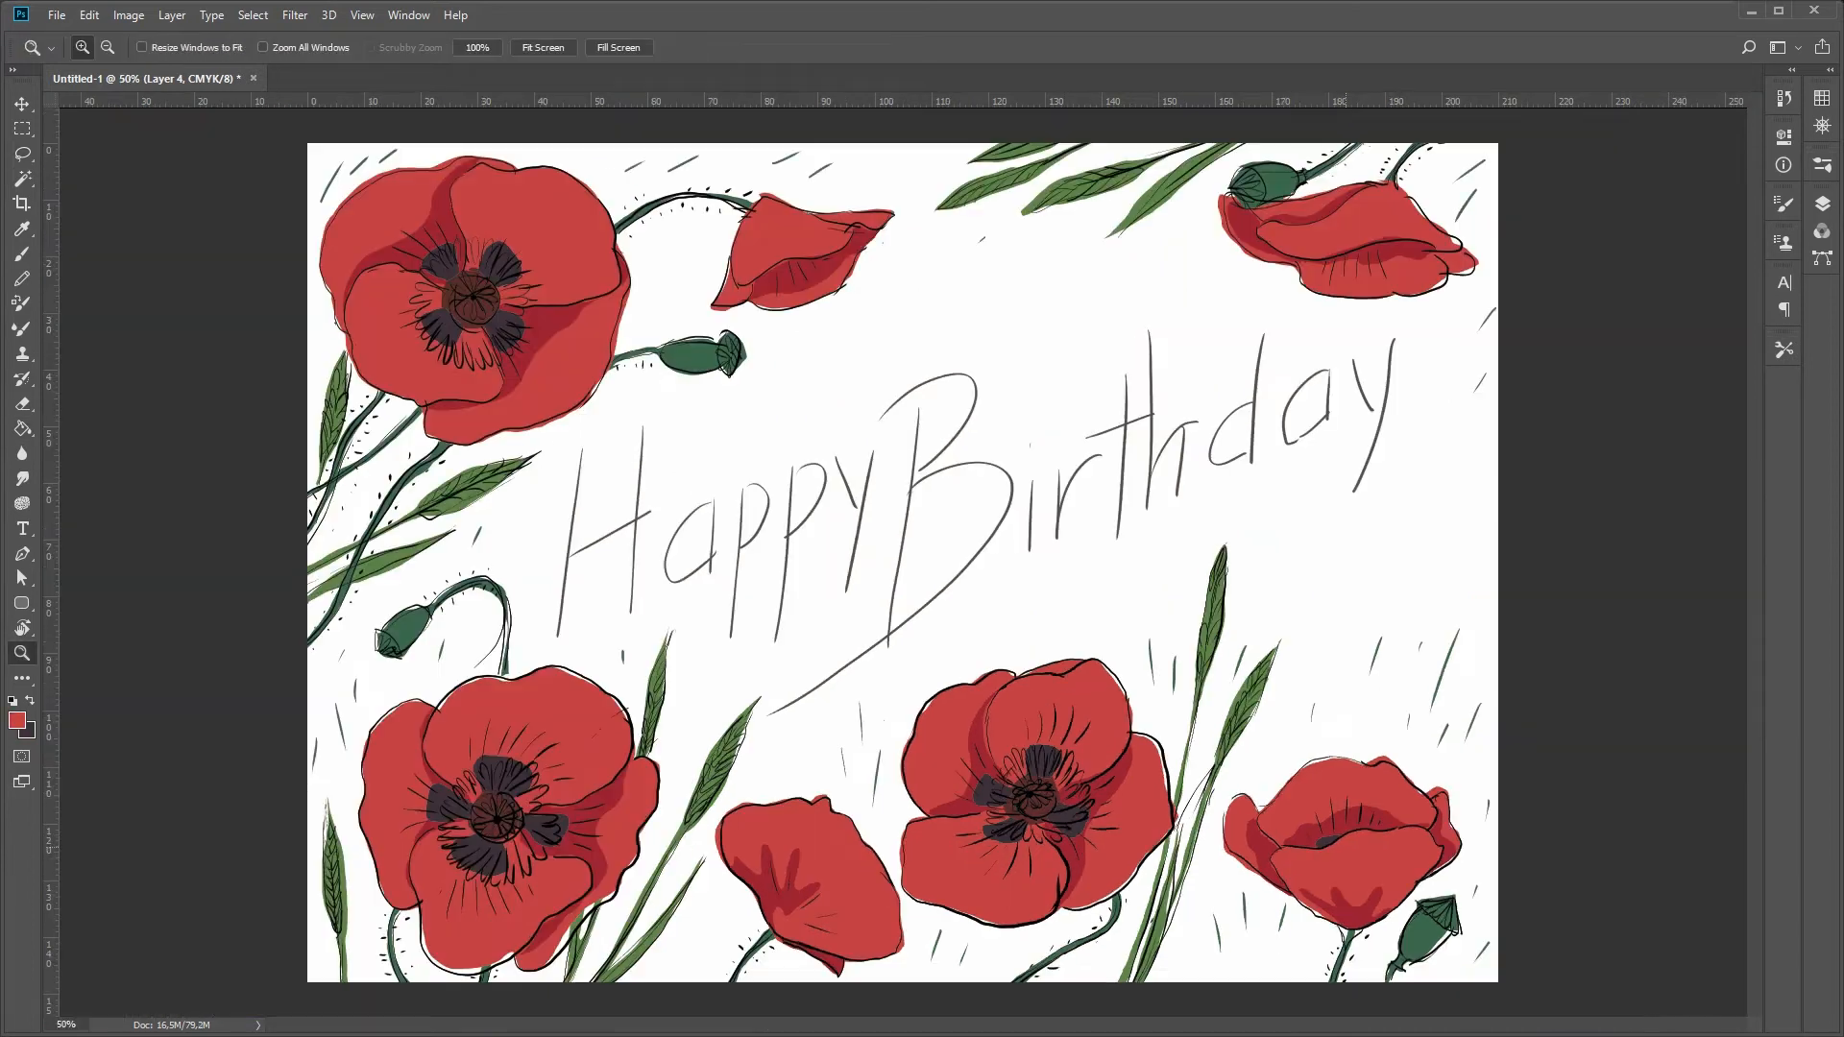
pyautogui.press('g')
pyautogui.press('x')
pyautogui.click(786, 267)
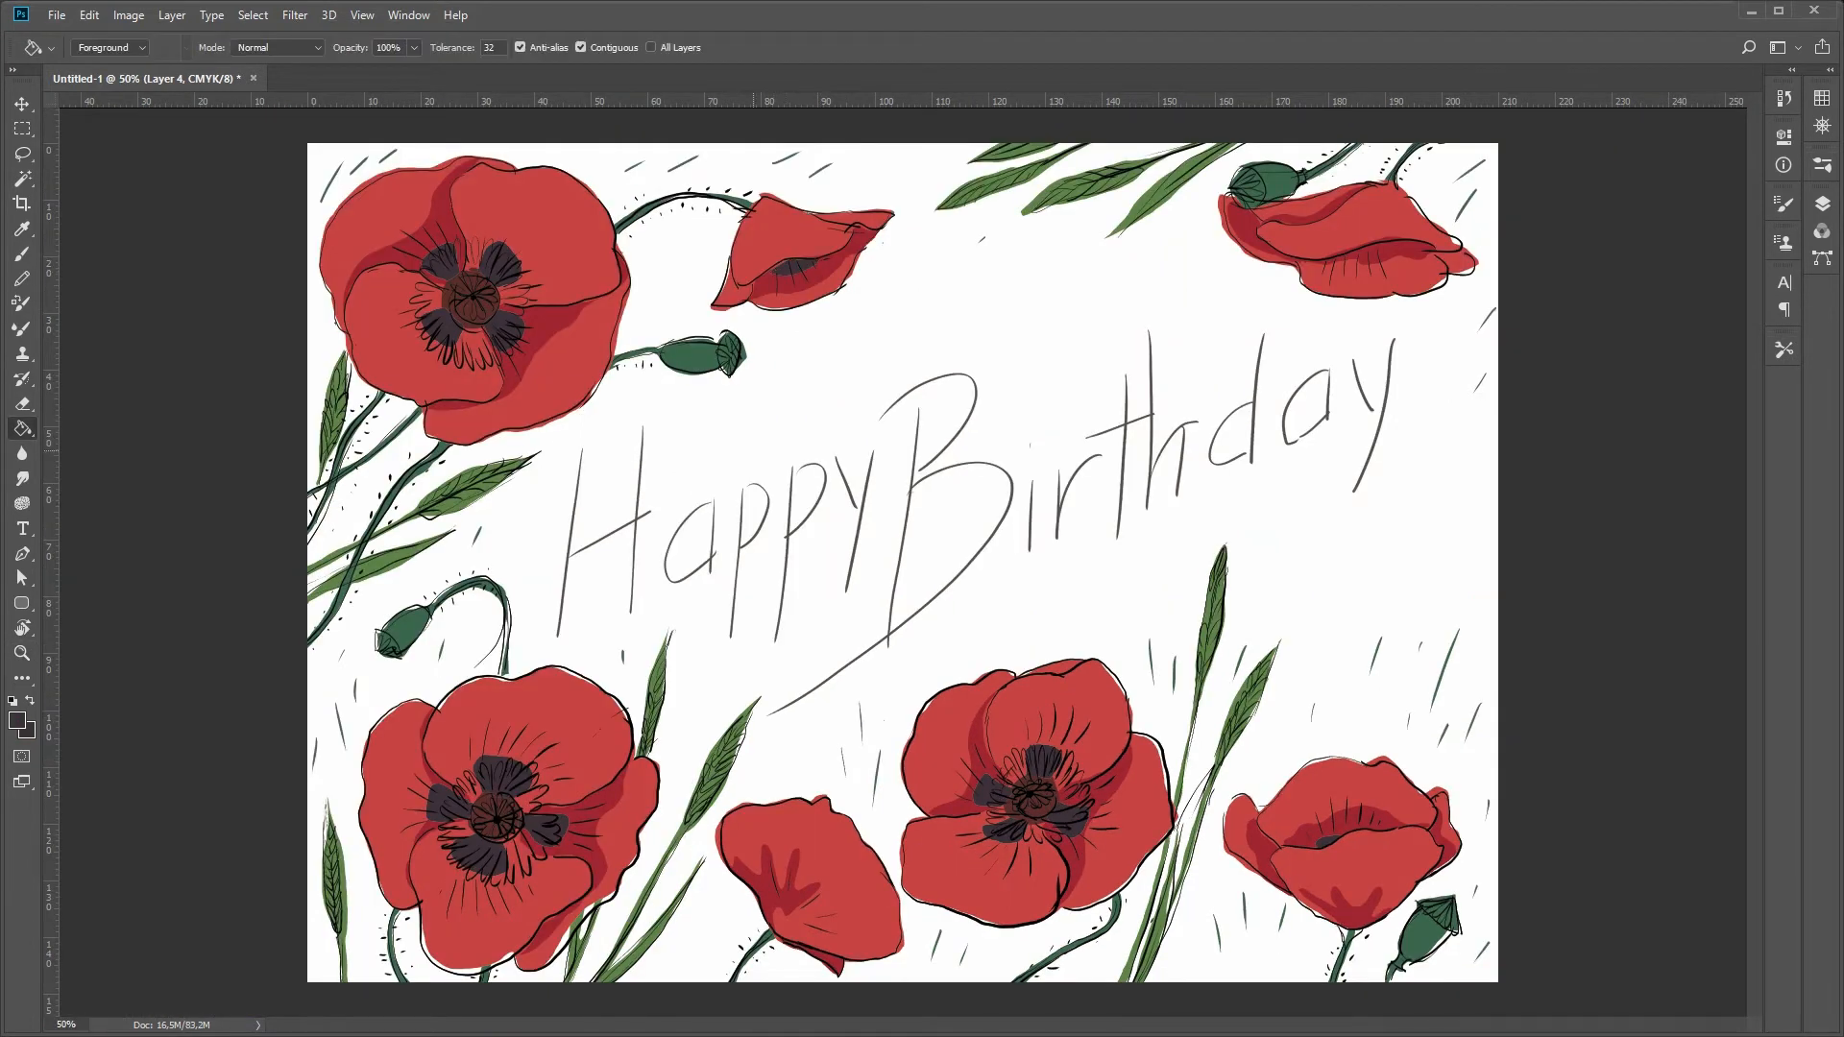
# - Select the centre segments of the upper-left poppy, choose a yellow-green foreground colour and fill them
pyautogui.press('z')
pyautogui.doubleClick(493, 303)
pyautogui.press('l')
pyautogui.moveTo(435, 249); pyautogui.dragTo(482, 259)
pyautogui.click(17, 720)
pyautogui.click(767, 532)
pyautogui.click(663, 426)
pyautogui.click(939, 342)
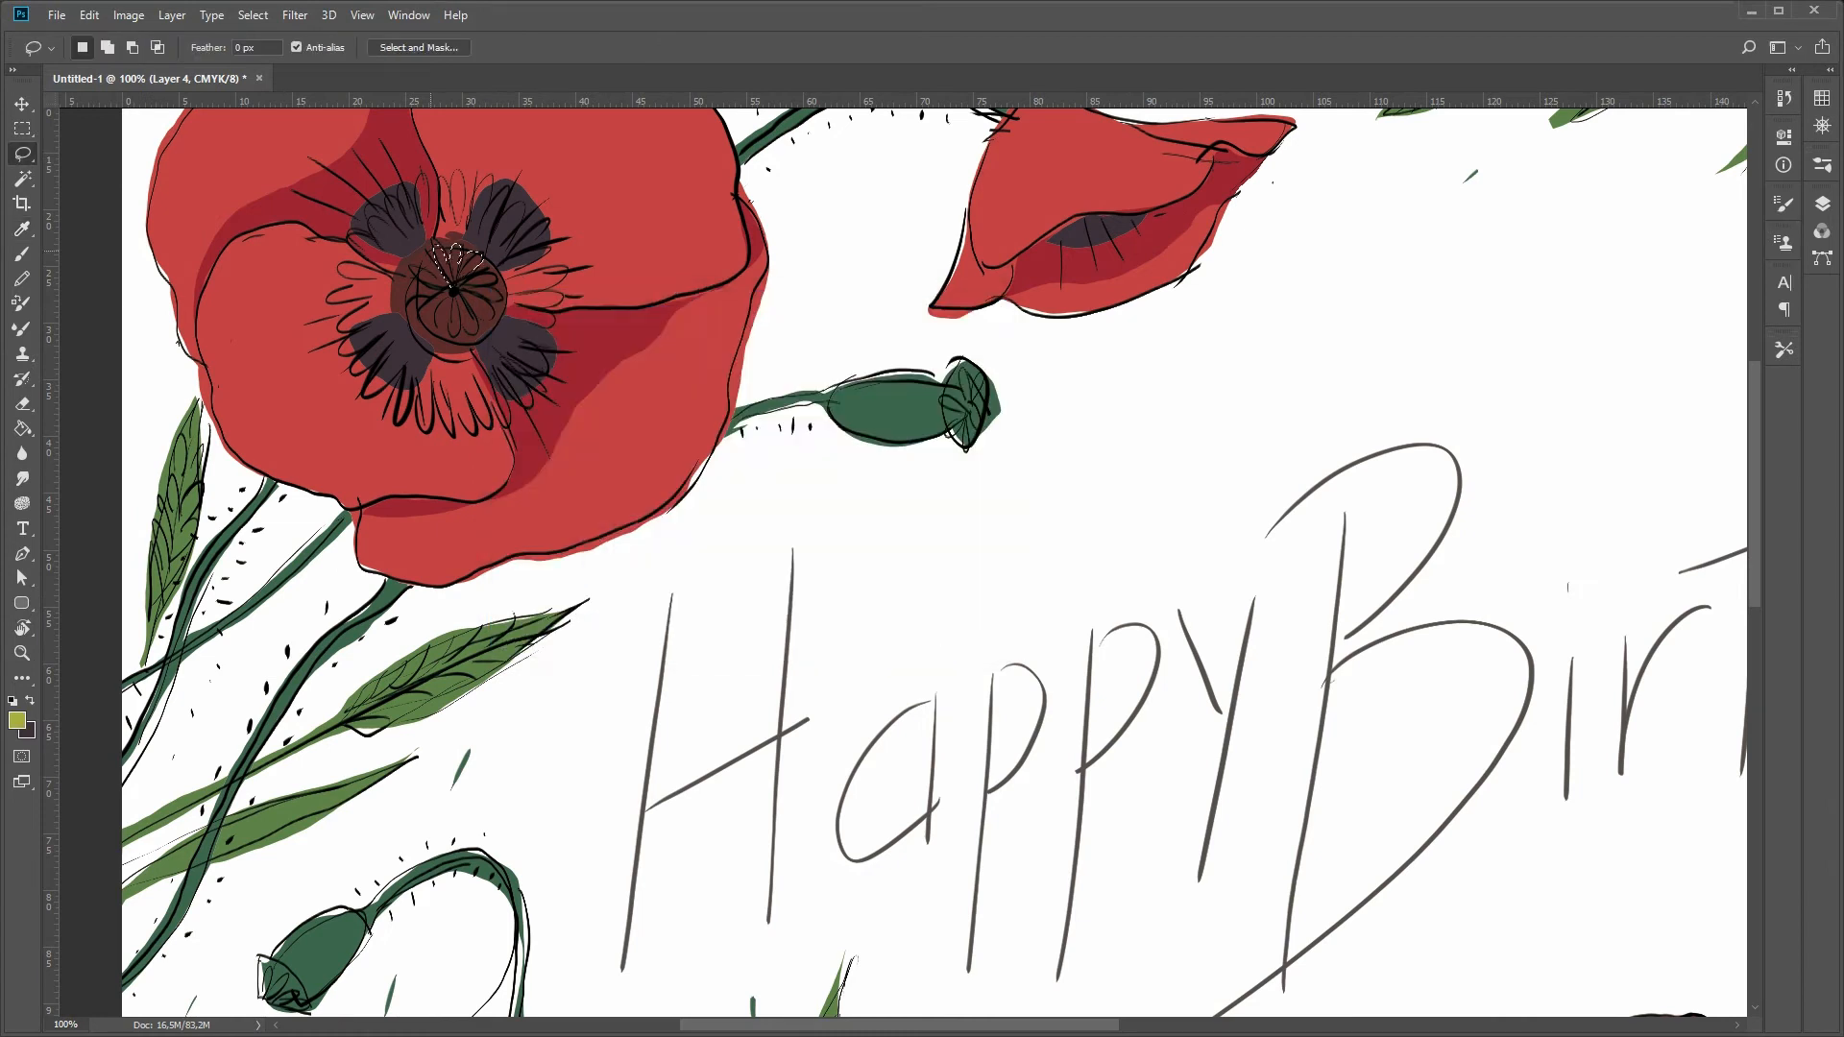
pyautogui.hotkey('alt', 'BackSpace')
pyautogui.moveTo(474, 318); pyautogui.dragTo(456, 291)
pyautogui.press('g')
pyautogui.click(485, 300)
# - Select the centre segments of the lower-left poppy and fill them with yellow-green
pyautogui.press('z')
pyautogui.keyDown('alt'); pyautogui.click(907, 672); pyautogui.keyUp('alt')
pyautogui.click(850, 787)
pyautogui.press('l')
pyautogui.moveTo(562, 785)
pyautogui.mouseDown()
pyautogui.moveTo(557, 768)
pyautogui.moveTo(574, 793)
pyautogui.mouseUp()
pyautogui.press('g')
pyautogui.click(550, 805)
pyautogui.press('l')
# - Select the centre segments of the lower-middle open poppy and fill them with yellow-green
pyautogui.press('z')
pyautogui.keyDown('alt'); pyautogui.click(1071, 823); pyautogui.keyUp('alt')
pyautogui.click(1066, 807)
pyautogui.press('l')
pyautogui.press('g')
pyautogui.moveTo(973, 792); pyautogui.dragTo(998, 780)
pyautogui.click(977, 781)
pyautogui.press('l')
pyautogui.press('g')
pyautogui.press('z')
pyautogui.keyDown('alt'); pyautogui.click(1042, 768); pyautogui.keyUp('alt')
# - Add a new layer above Layer 3
pyautogui.click(1822, 204)
pyautogui.click(1676, 420)
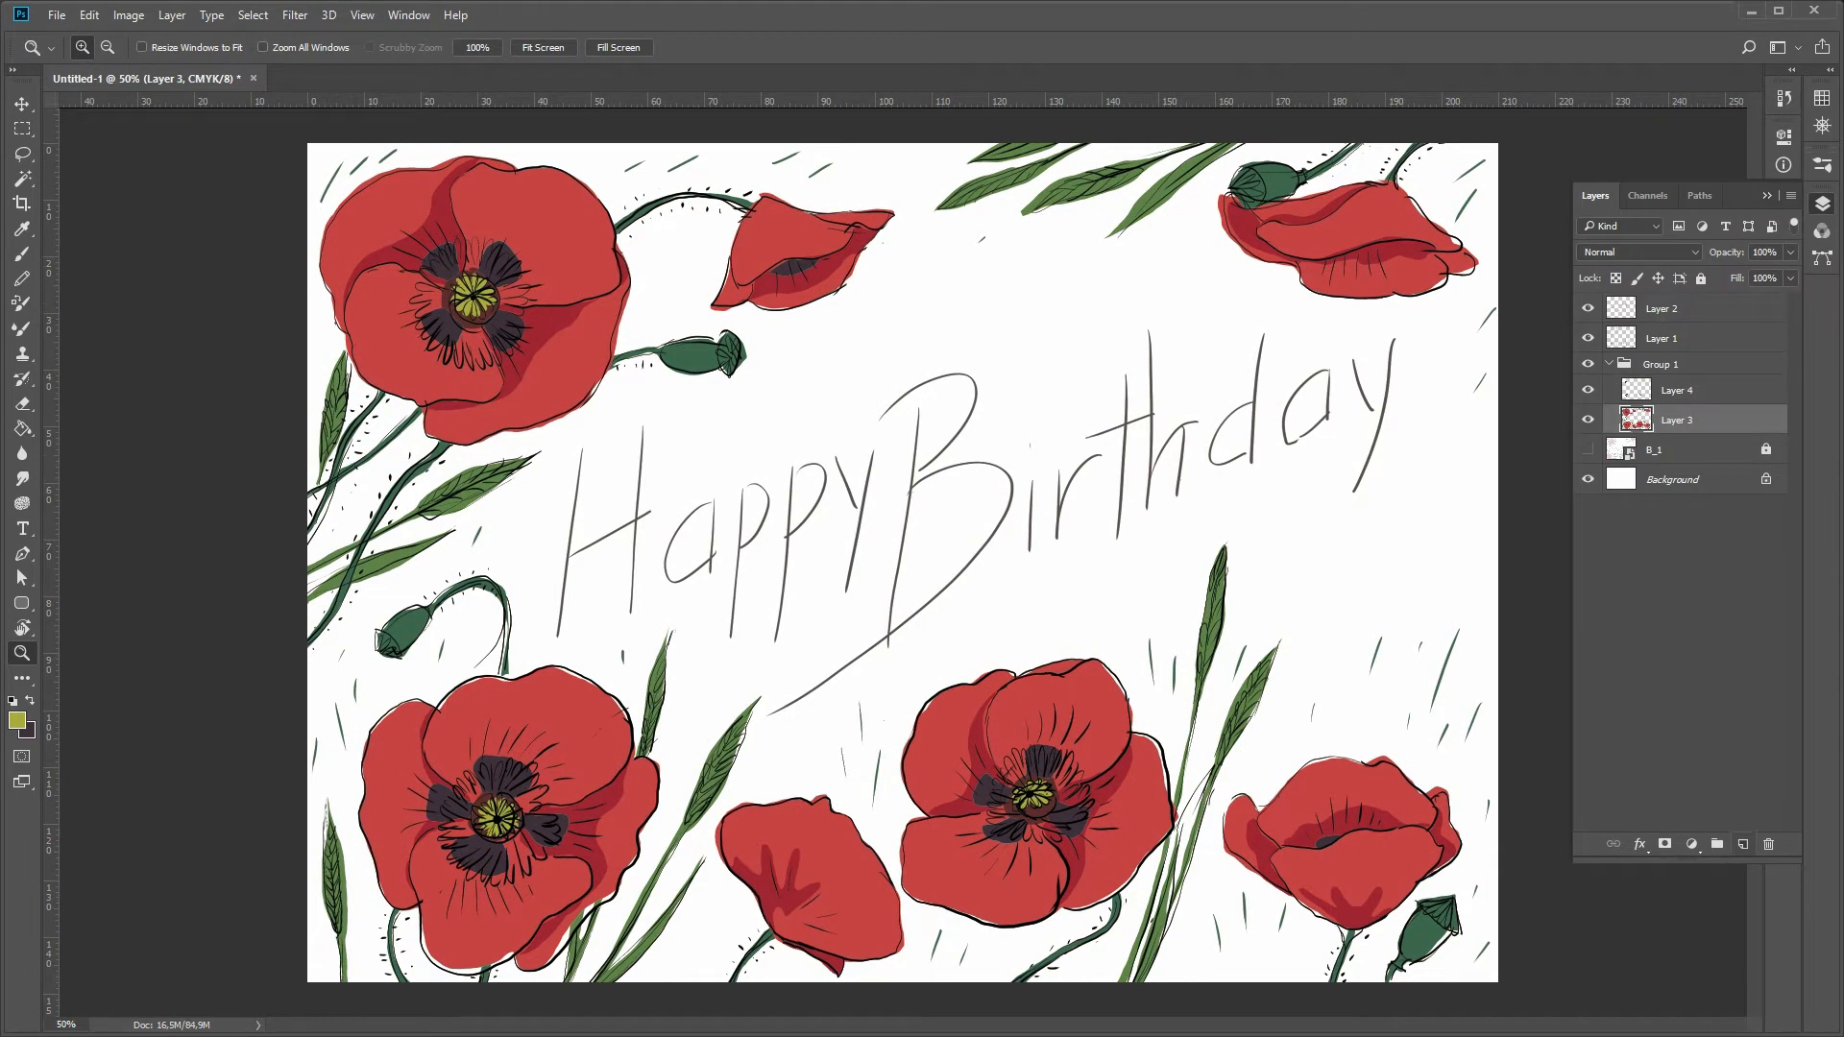
pyautogui.click(1743, 844)
# - Try filling the stamens above the upper-left poppy's centre with the brown sampled from its centre
pyautogui.click(449, 256)
pyautogui.press('l')
pyautogui.moveTo(461, 300)
pyautogui.mouseDown()
pyautogui.moveTo(491, 230)
pyautogui.moveTo(463, 299)
pyautogui.mouseUp()
pyautogui.press('g')
pyautogui.keyDown('alt'); pyautogui.click(452, 342); pyautogui.keyUp('alt')
pyautogui.click(518, 264)
pyautogui.hotkey('ctrl', 'd')
# - Move the new layer above Layer 4 and darken its fill by lowering the lightness with Hue/Saturation
pyautogui.moveTo(1676, 419); pyautogui.dragTo(1676, 380)
pyautogui.hotkey('ctrl', 'u')
pyautogui.moveTo(1132, 582); pyautogui.dragTo(1118, 581)
pyautogui.click(1345, 399)
# - Select the trial stamen fill around the upper-left poppy's centre and delete it
pyautogui.press('l')
pyautogui.moveTo(646, 242); pyautogui.dragTo(629, 331)
pyautogui.press('Delete')
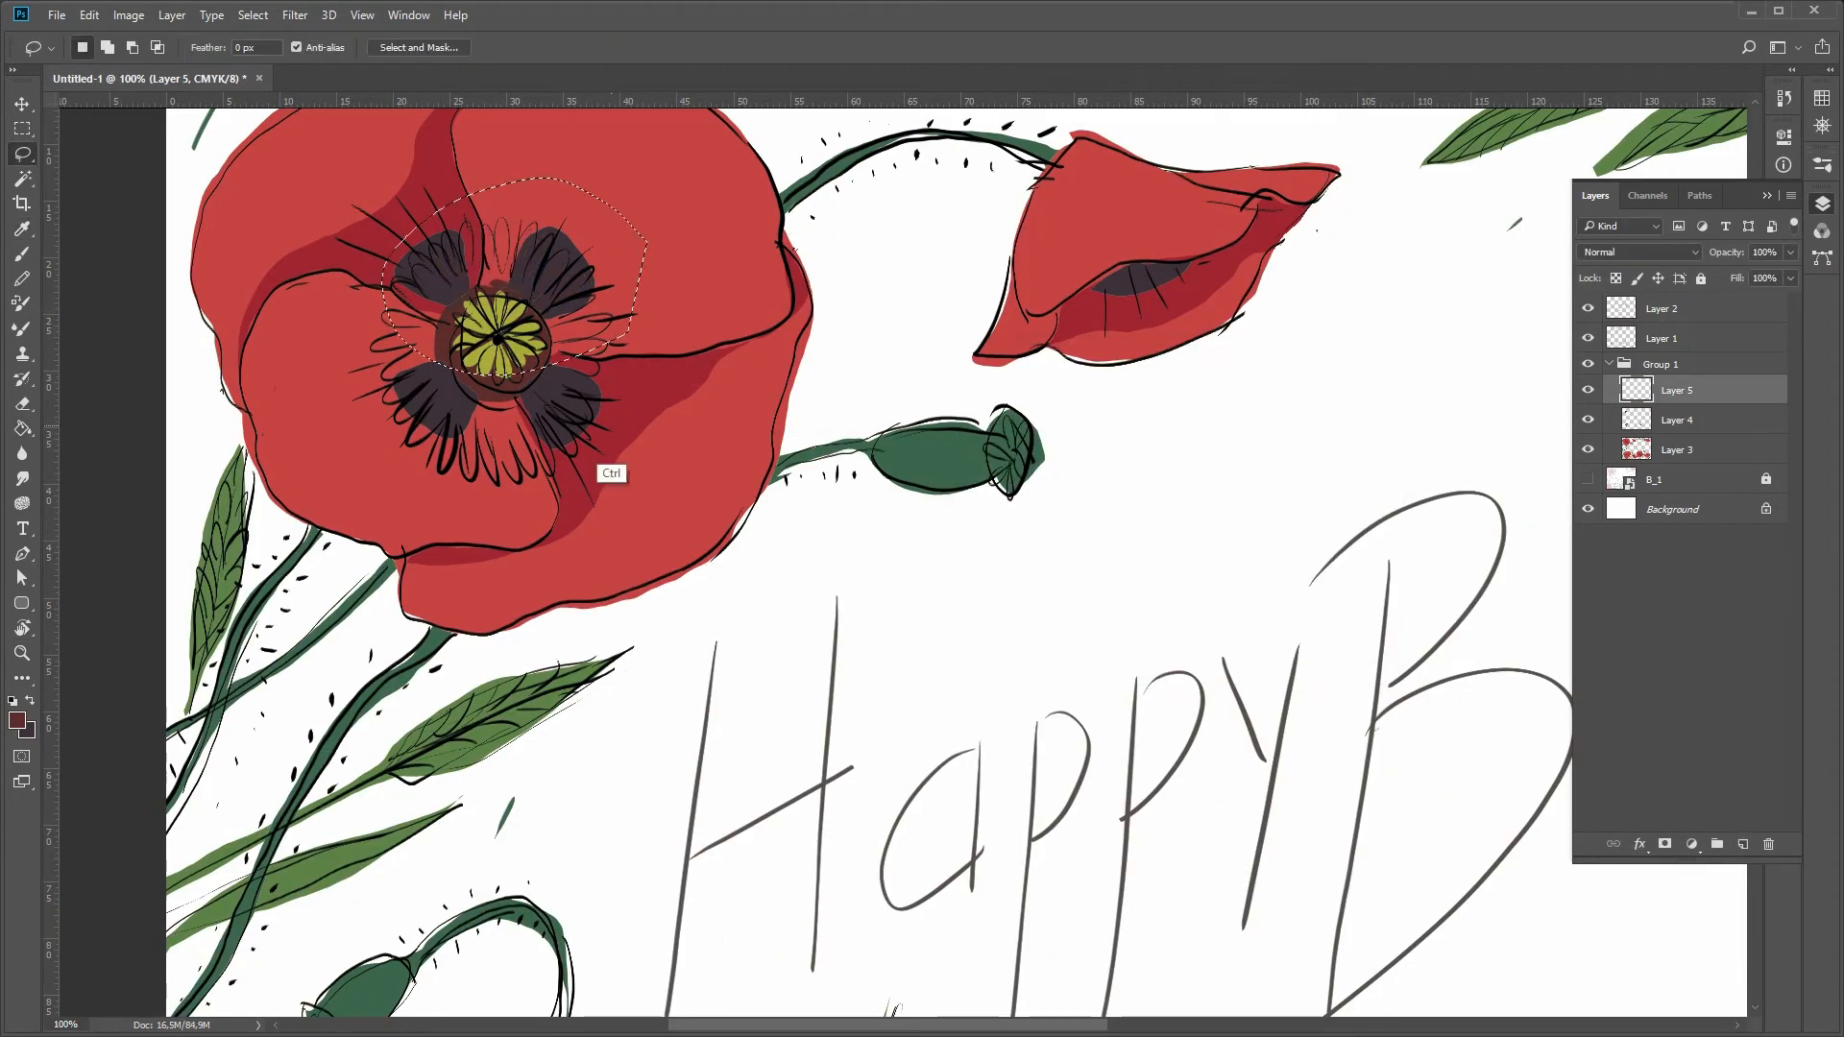
# - Select the stamens above the upper-left poppy's centre, choose a very dark maroon foreground colour and fill them
pyautogui.moveTo(462, 294)
pyautogui.mouseDown()
pyautogui.moveTo(582, 279)
pyautogui.moveTo(459, 305)
pyautogui.mouseUp()
pyautogui.press('g')
pyautogui.click(17, 720)
pyautogui.click(733, 486)
pyautogui.click(941, 375)
pyautogui.click(18, 721)
pyautogui.click(700, 514)
pyautogui.click(767, 370)
pyautogui.click(939, 342)
pyautogui.click(494, 277)
# - Fill the stamens left, right and below the upper-left poppy's centre with the same dark maroon
pyautogui.press('l')
pyautogui.moveTo(447, 305)
pyautogui.mouseDown()
pyautogui.moveTo(393, 363)
pyautogui.moveTo(487, 423)
pyautogui.moveTo(452, 353)
pyautogui.mouseUp()
pyautogui.press('g')
pyautogui.click(440, 361)
pyautogui.press('l')
pyautogui.moveTo(551, 319); pyautogui.dragTo(568, 347)
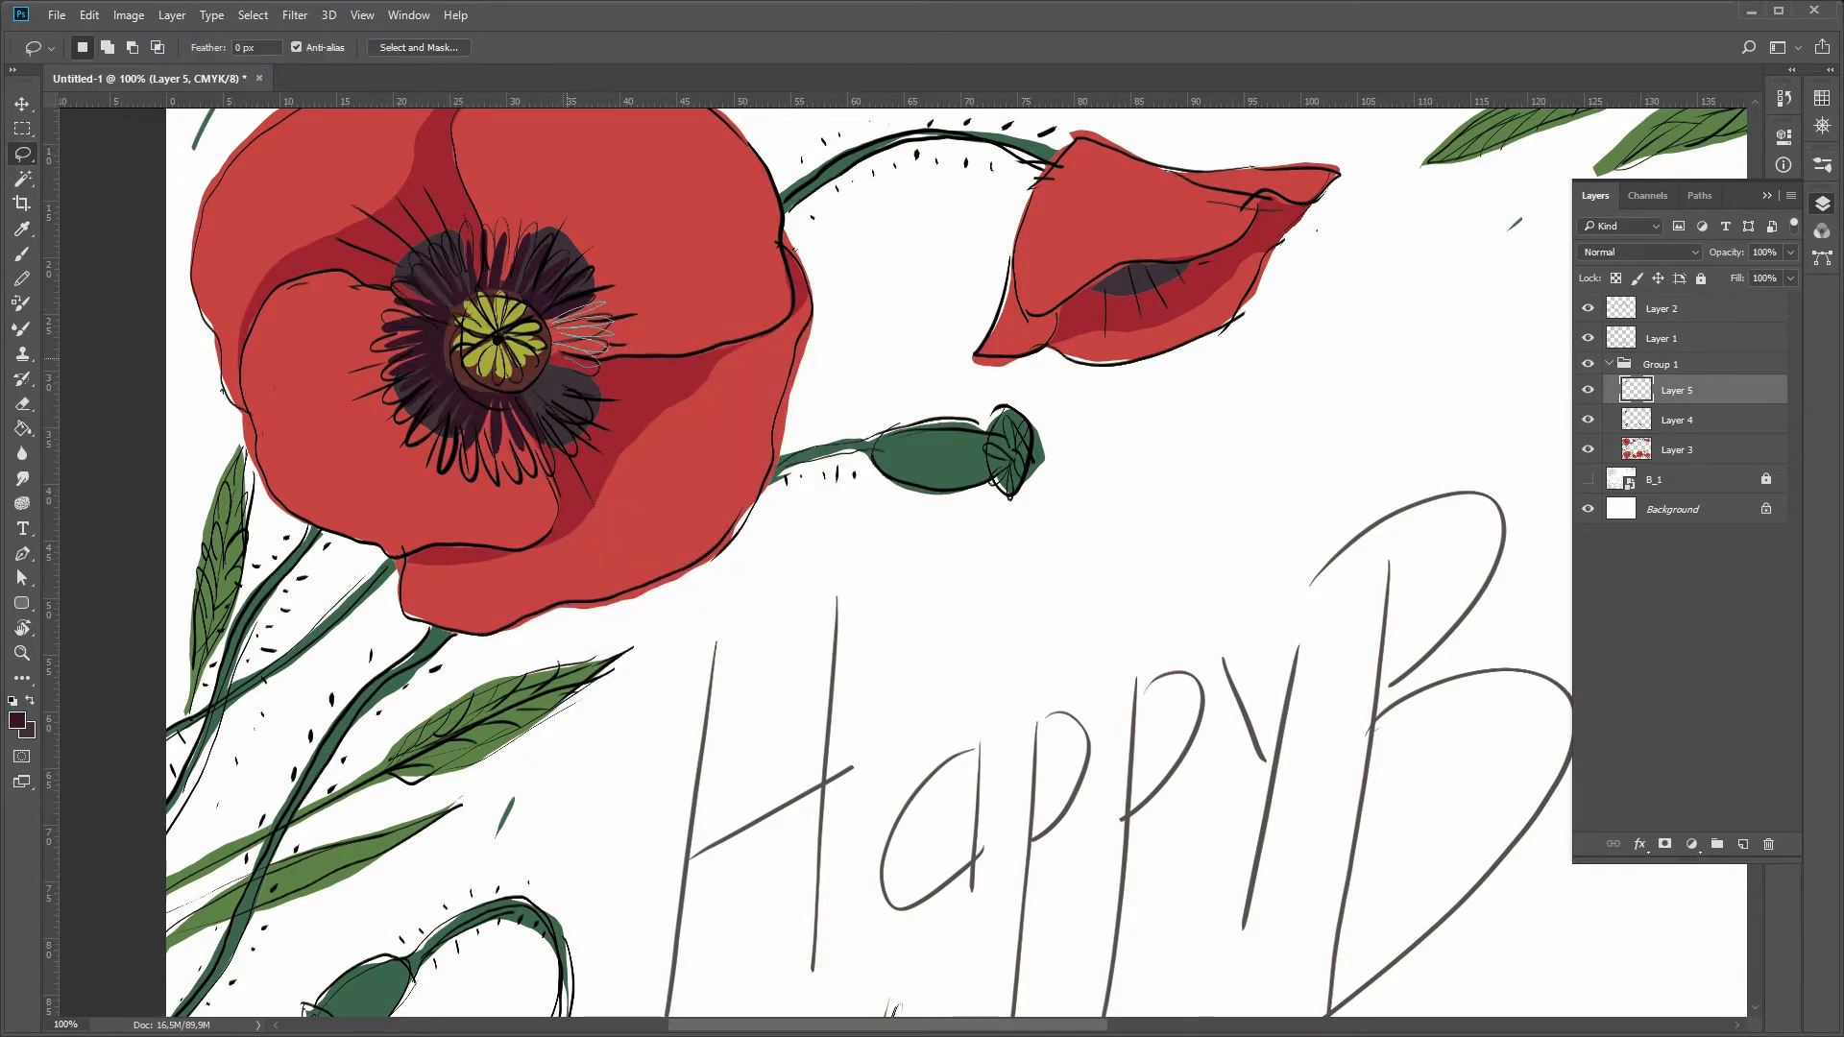
pyautogui.moveTo(535, 406); pyautogui.dragTo(549, 332)
pyautogui.press('g')
pyautogui.click(567, 384)
# - Select the stamens around the lower-left poppy's centre and fill them with dark maroon
pyautogui.press('z')
pyautogui.keyDown('alt'); pyautogui.click(609, 428); pyautogui.keyUp('alt')
pyautogui.click(531, 814)
pyautogui.press('l')
pyautogui.moveTo(455, 771)
pyautogui.mouseDown()
pyautogui.moveTo(520, 824)
pyautogui.moveTo(454, 775)
pyautogui.mouseUp()
pyautogui.press('g')
pyautogui.click(490, 763)
pyautogui.press('l')
pyautogui.press('g')
pyautogui.click(428, 769)
pyautogui.press('l')
pyautogui.moveTo(437, 862); pyautogui.dragTo(437, 912)
# - Select the stamens above and right of the lower-middle open poppy's centre and fill them with dark maroon
pyautogui.press('z')
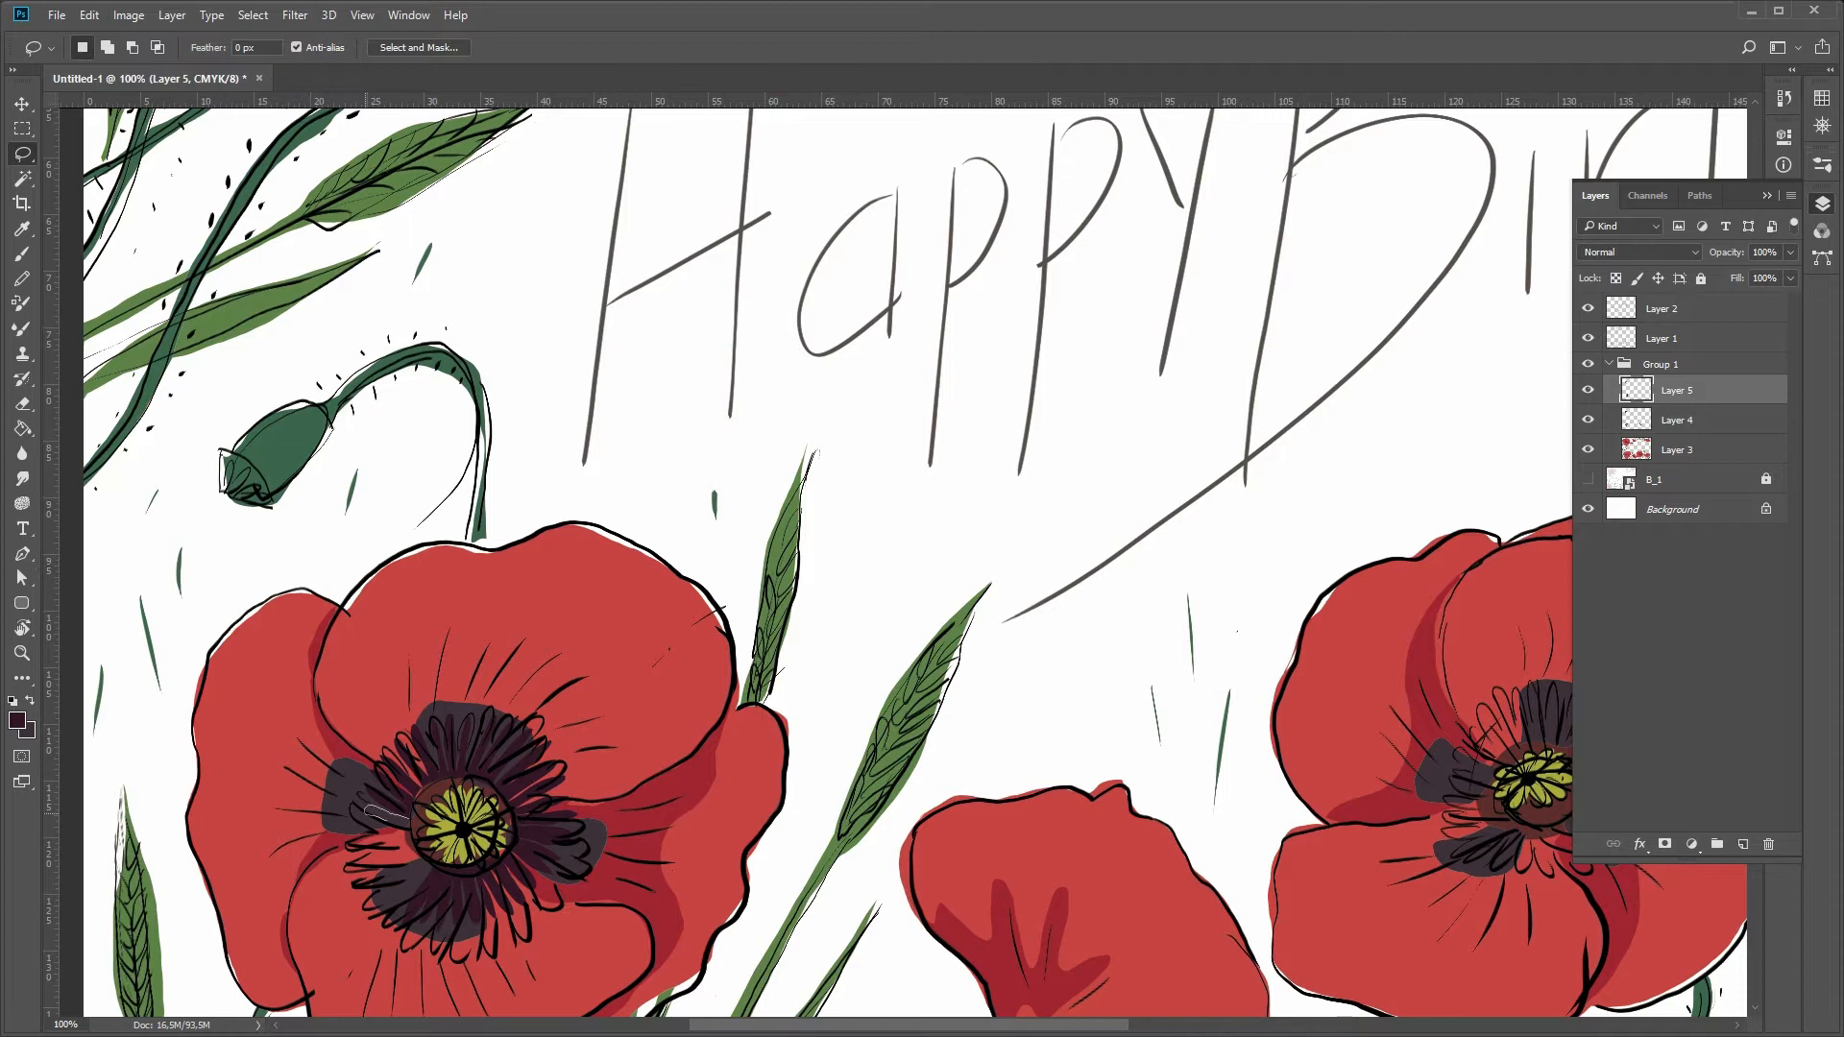
pyautogui.hotkey('ctrl', '0')
pyautogui.doubleClick(1133, 827)
pyautogui.press('l')
pyautogui.moveTo(889, 747)
pyautogui.mouseDown()
pyautogui.moveTo(912, 682)
pyautogui.moveTo(898, 741)
pyautogui.mouseUp()
pyautogui.hotkey('alt', 'BackSpace')
pyautogui.hotkey('ctrl', 'd')
pyautogui.moveTo(964, 812)
pyautogui.mouseDown()
pyautogui.moveTo(995, 757)
pyautogui.moveTo(976, 801)
pyautogui.moveTo(855, 833)
pyautogui.moveTo(967, 829)
pyautogui.moveTo(959, 816)
pyautogui.mouseUp()
pyautogui.hotkey('alt', 'BackSpace')
pyautogui.hotkey('ctrl', 'd')
# - Fill the stamens below and left of the lower-middle open poppy's centre with dark maroon
pyautogui.press('g')
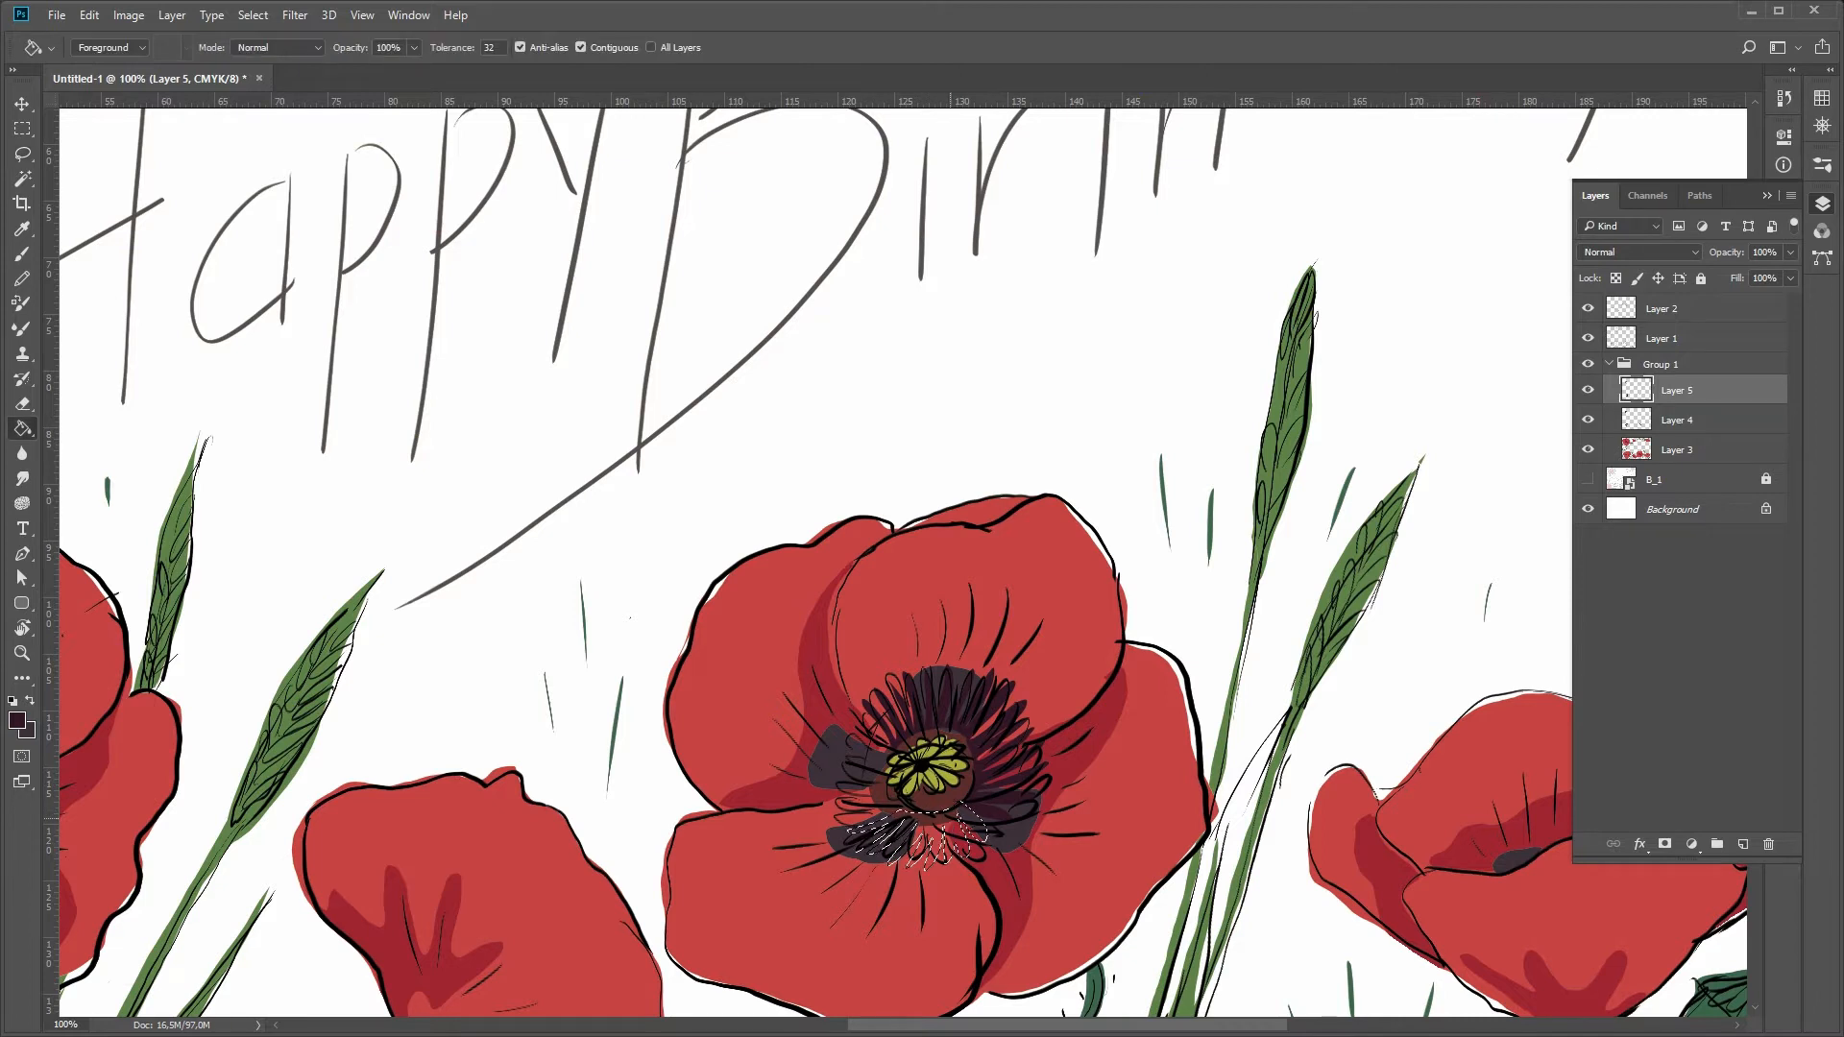
pyautogui.click(923, 833)
pyautogui.hotkey('ctrl', 'd')
pyautogui.press('l')
pyautogui.moveTo(877, 743)
pyautogui.mouseDown()
pyautogui.moveTo(865, 726)
pyautogui.moveTo(889, 799)
pyautogui.mouseUp()
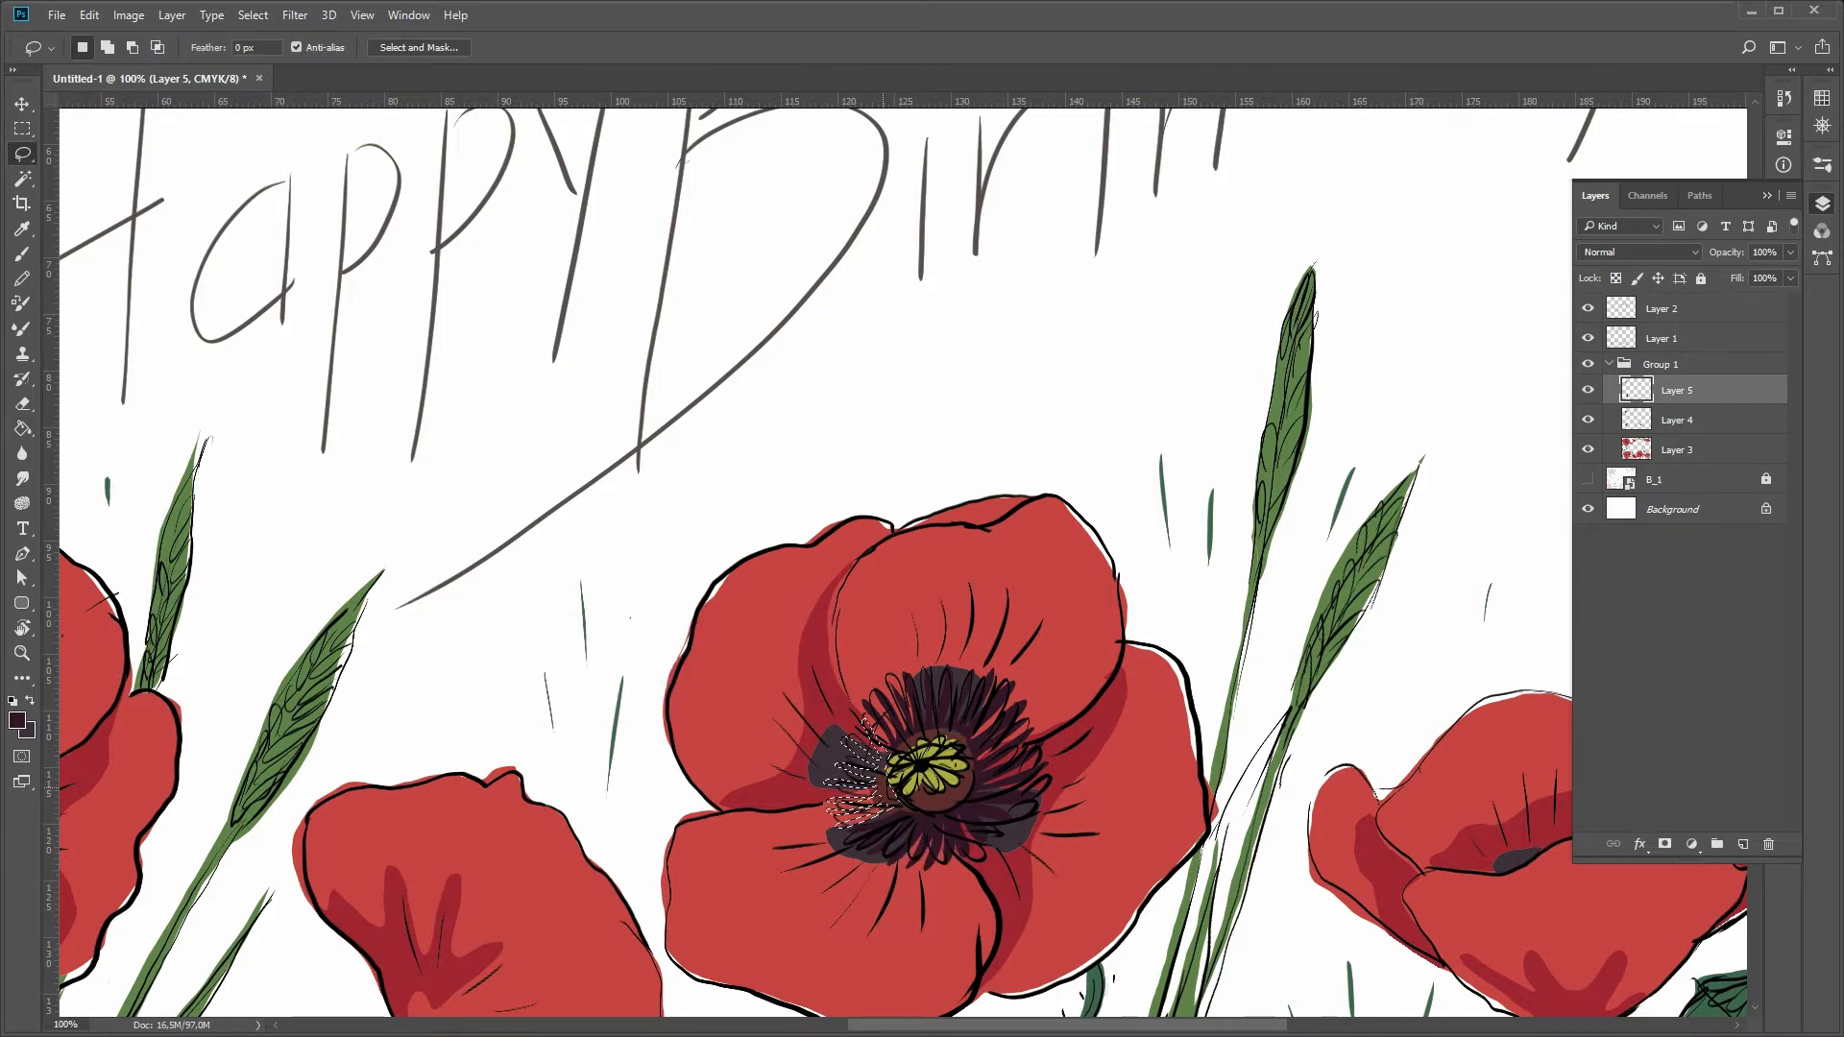
pyautogui.press('g')
pyautogui.click(864, 770)
pyautogui.hotkey('ctrl', 'd')
# - Hide and reshow Layer 1 to check the colouring across the whole postcard
pyautogui.press('z')
pyautogui.keyDown('alt'); pyautogui.doubleClick(913, 845); pyautogui.keyUp('alt')
pyautogui.click(1587, 338)
pyautogui.click(1587, 338)
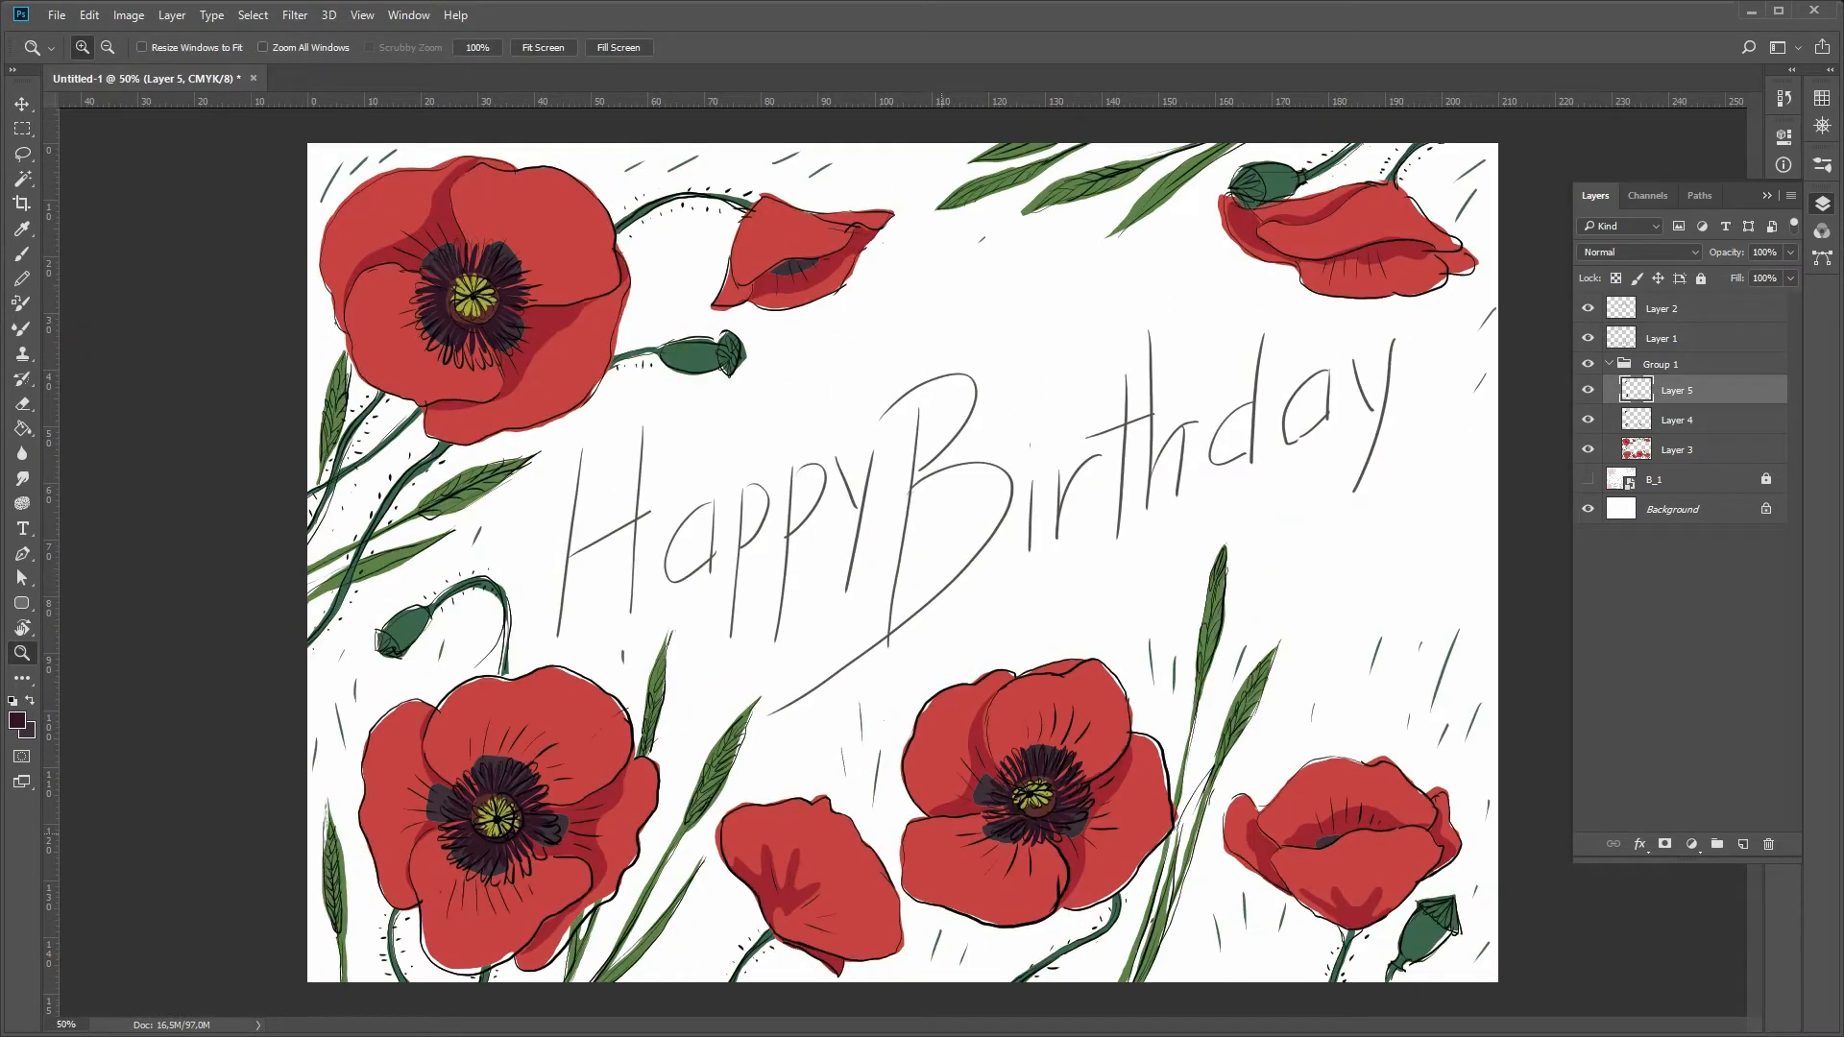
# - Hide Layer 1 and trim the uneven colour edges around the lower-middle open poppy's petals on Layer 3
pyautogui.click(1587, 338)
pyautogui.click(980, 725)
pyautogui.press('l')
pyautogui.moveTo(857, 715)
pyautogui.mouseDown()
pyautogui.moveTo(1072, 619)
pyautogui.moveTo(875, 478)
pyautogui.mouseUp()
pyautogui.click(1676, 450)
pyautogui.press('Delete')
pyautogui.hotkey('ctrl', 'd')
pyautogui.press('Delete')
pyautogui.hotkey('ctrl', 'd')
pyautogui.press('Delete')
pyautogui.hotkey('ctrl', 'd')
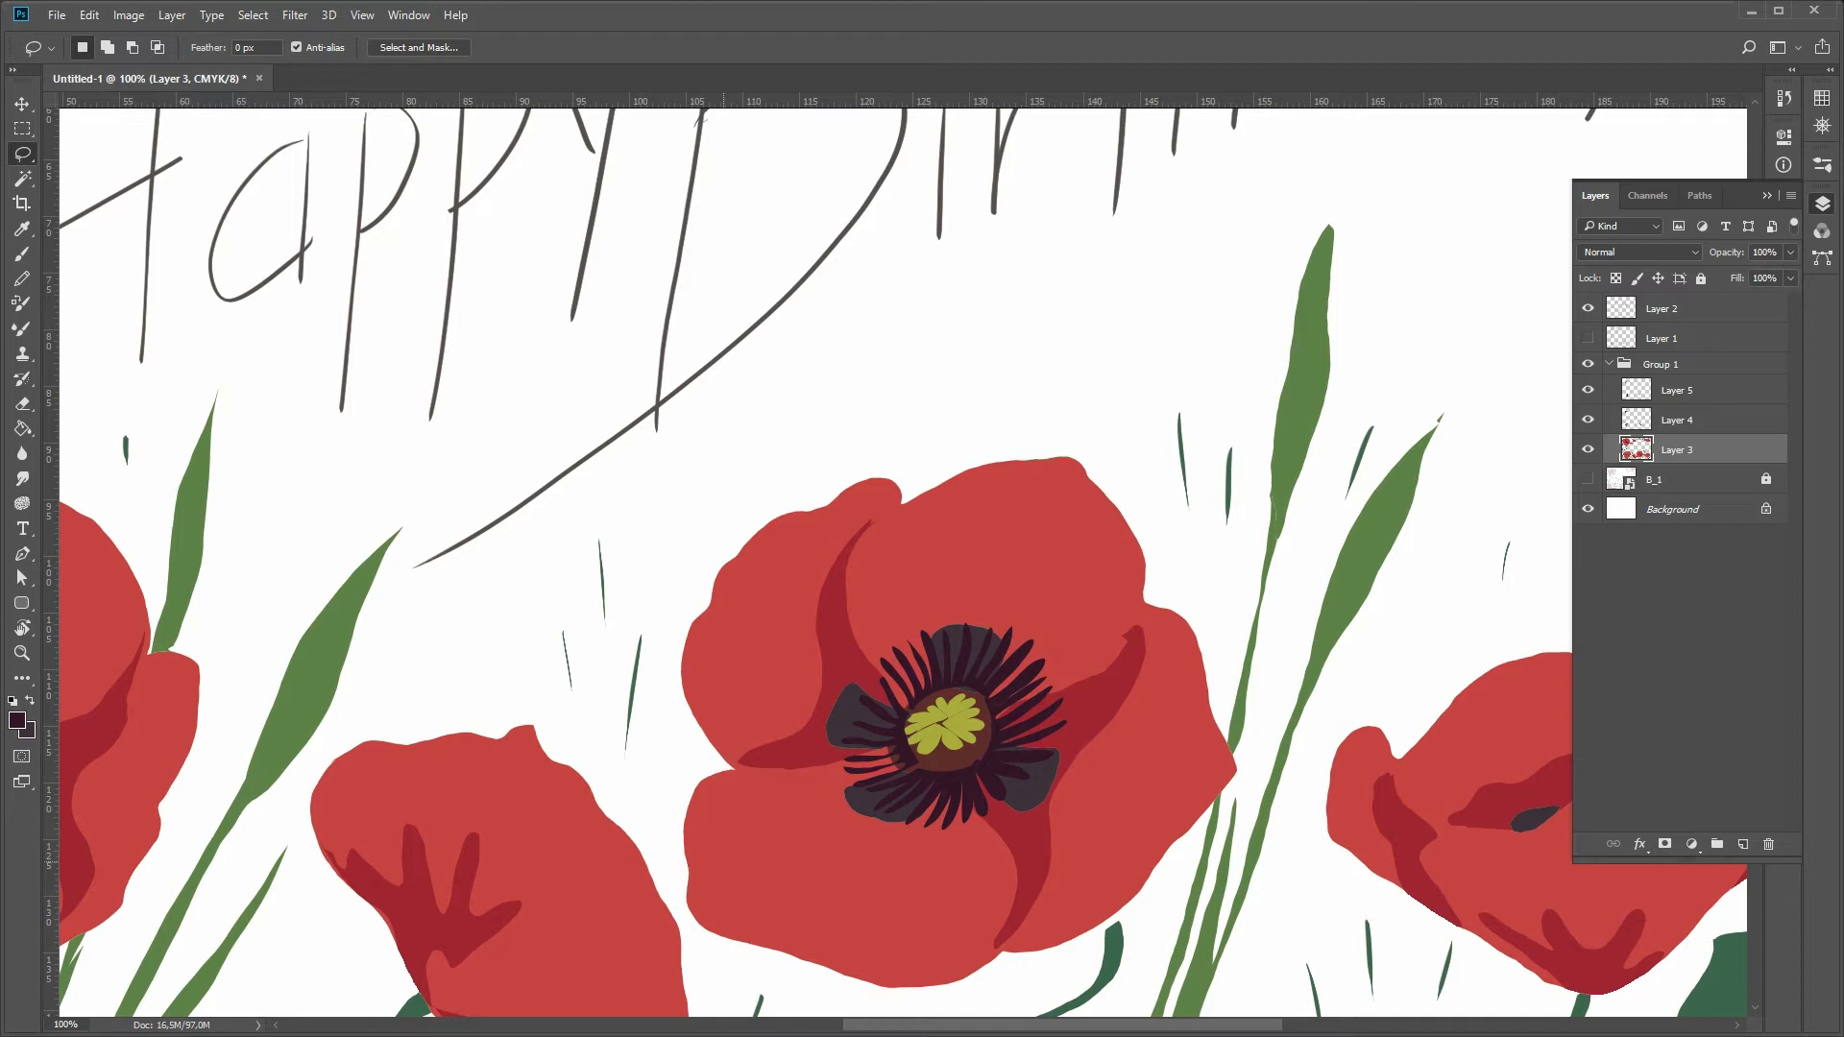
pyautogui.press('Delete')
pyautogui.hotkey('ctrl', 'd')
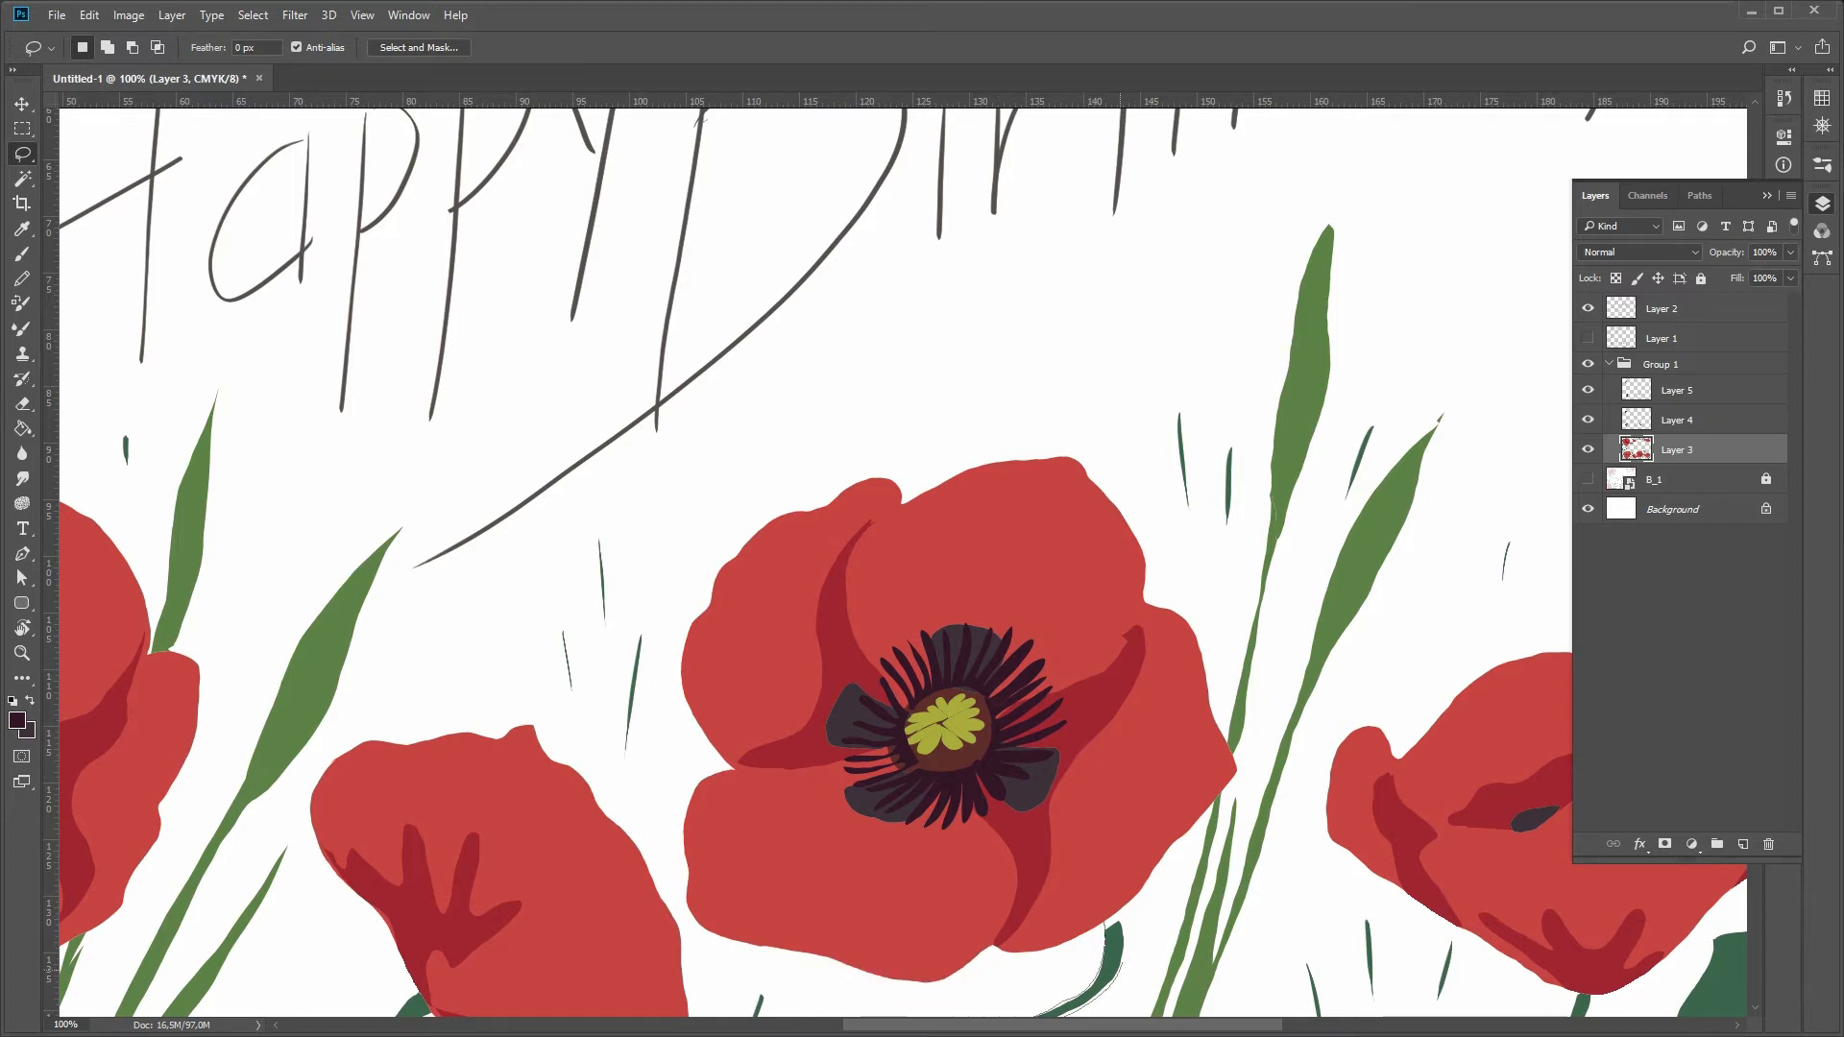
# - Thicken the stem beneath the lower-middle open poppy by selecting its edge and filling it with the stem's dark green
pyautogui.moveTo(1114, 980); pyautogui.dragTo(1119, 914)
pyautogui.press('g')
pyautogui.keyDown('alt'); pyautogui.click(1115, 945); pyautogui.keyUp('alt')
pyautogui.click(1112, 930)
pyautogui.hotkey('ctrl', 'd')
# - Trim the notch at the lower-middle open poppy's right petal and fill the selected fold area with the sampled petal colour
pyautogui.press('l')
pyautogui.moveTo(1143, 590); pyautogui.dragTo(1160, 606)
pyautogui.press('Delete')
pyautogui.hotkey('ctrl', 'd')
pyautogui.moveTo(1170, 849)
pyautogui.mouseDown()
pyautogui.moveTo(1145, 603)
pyautogui.moveTo(1083, 702)
pyautogui.moveTo(1143, 605)
pyautogui.mouseUp()
pyautogui.press('g')
pyautogui.keyDown('alt'); pyautogui.click(1112, 646); pyautogui.keyUp('alt')
pyautogui.click(1127, 637)
pyautogui.hotkey('ctrl', 'd')
pyautogui.press('b')
pyautogui.press('l')
pyautogui.press('g')
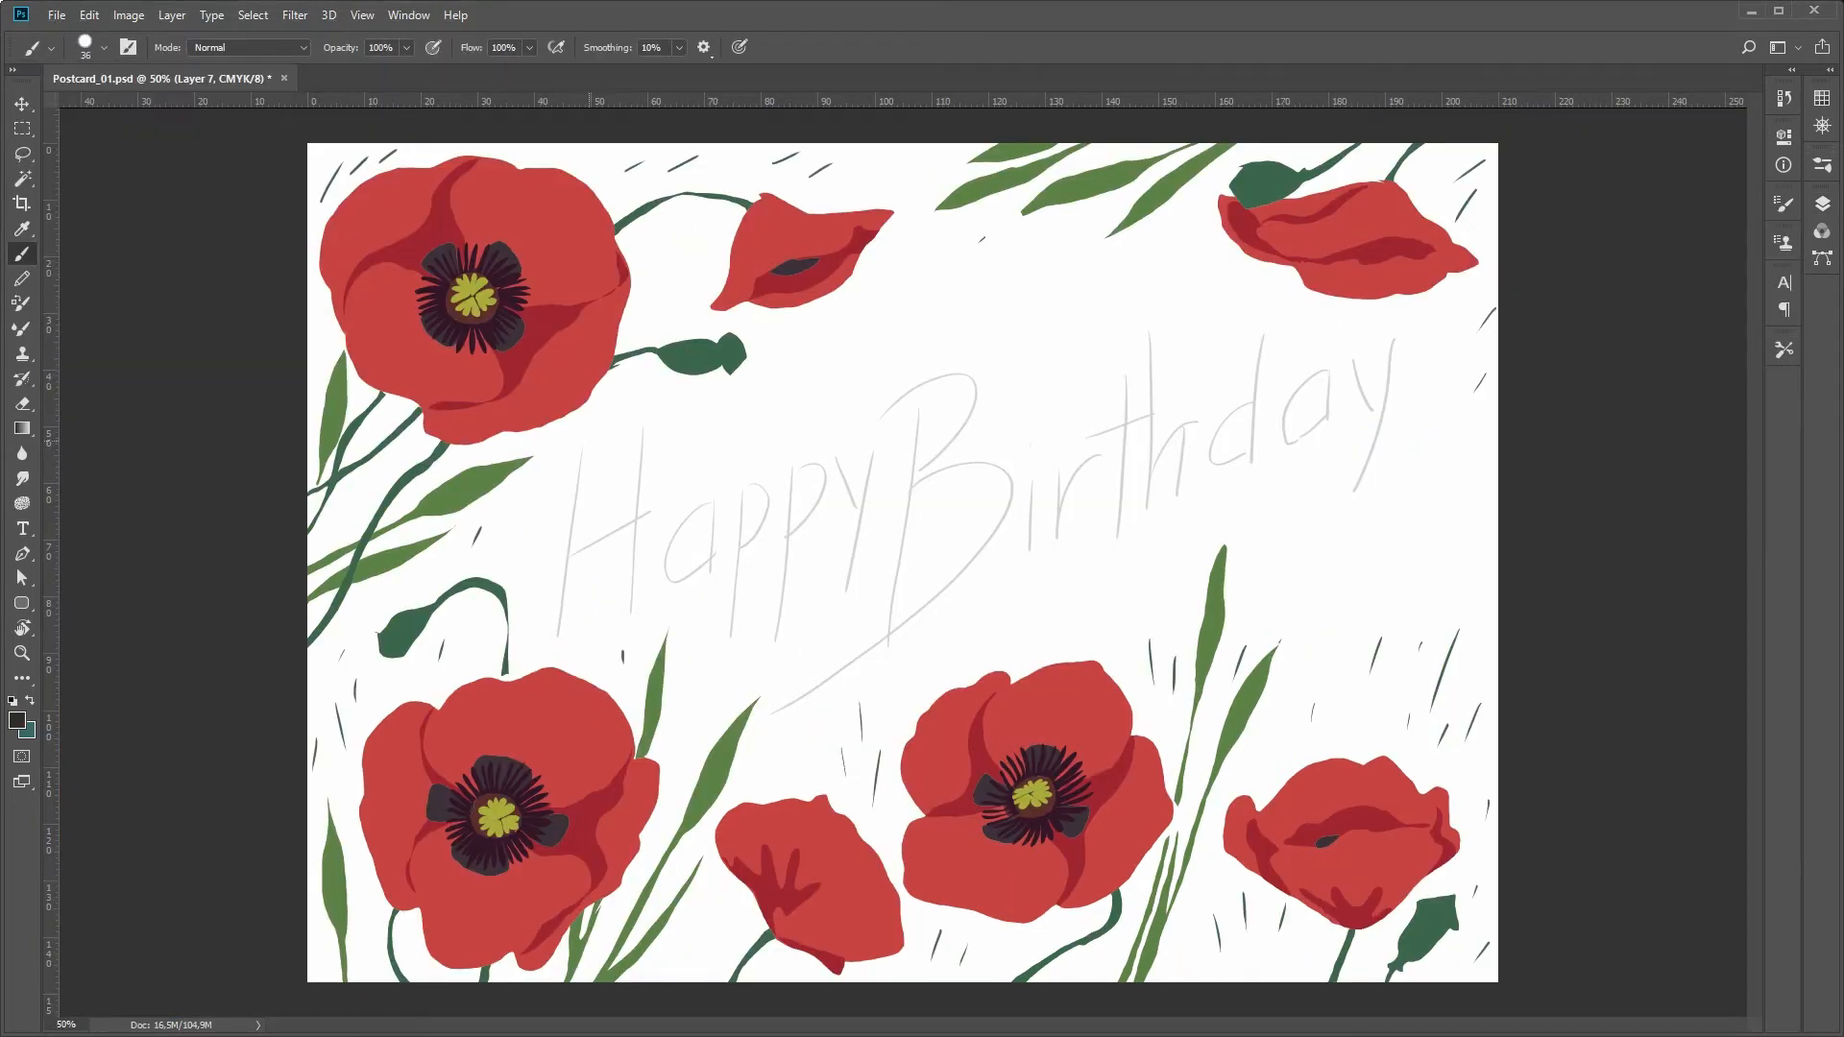
# - Brush the word "Happy" in dark strokes on Layer 7 over the faded lettering sketch
pyautogui.moveTo(588, 430); pyautogui.dragTo(558, 653)
pyautogui.moveTo(644, 411); pyautogui.dragTo(631, 623)
pyautogui.moveTo(559, 560)
pyautogui.mouseDown()
pyautogui.moveTo(680, 491)
pyautogui.moveTo(709, 587)
pyautogui.mouseUp()
pyautogui.moveTo(738, 461)
pyautogui.mouseDown()
pyautogui.moveTo(711, 593)
pyautogui.moveTo(737, 634)
pyautogui.mouseUp()
pyautogui.hotkey('ctrl', 'z')
pyautogui.moveTo(736, 477); pyautogui.dragTo(736, 684)
pyautogui.moveTo(738, 538); pyautogui.dragTo(754, 454)
pyautogui.moveTo(787, 463); pyautogui.dragTo(785, 645)
pyautogui.moveTo(788, 519)
pyautogui.mouseDown()
pyautogui.moveTo(814, 452)
pyautogui.moveTo(843, 523)
pyautogui.mouseUp()
pyautogui.moveTo(858, 434); pyautogui.dragTo(815, 621)
pyautogui.moveTo(774, 405); pyautogui.dragTo(789, 439)
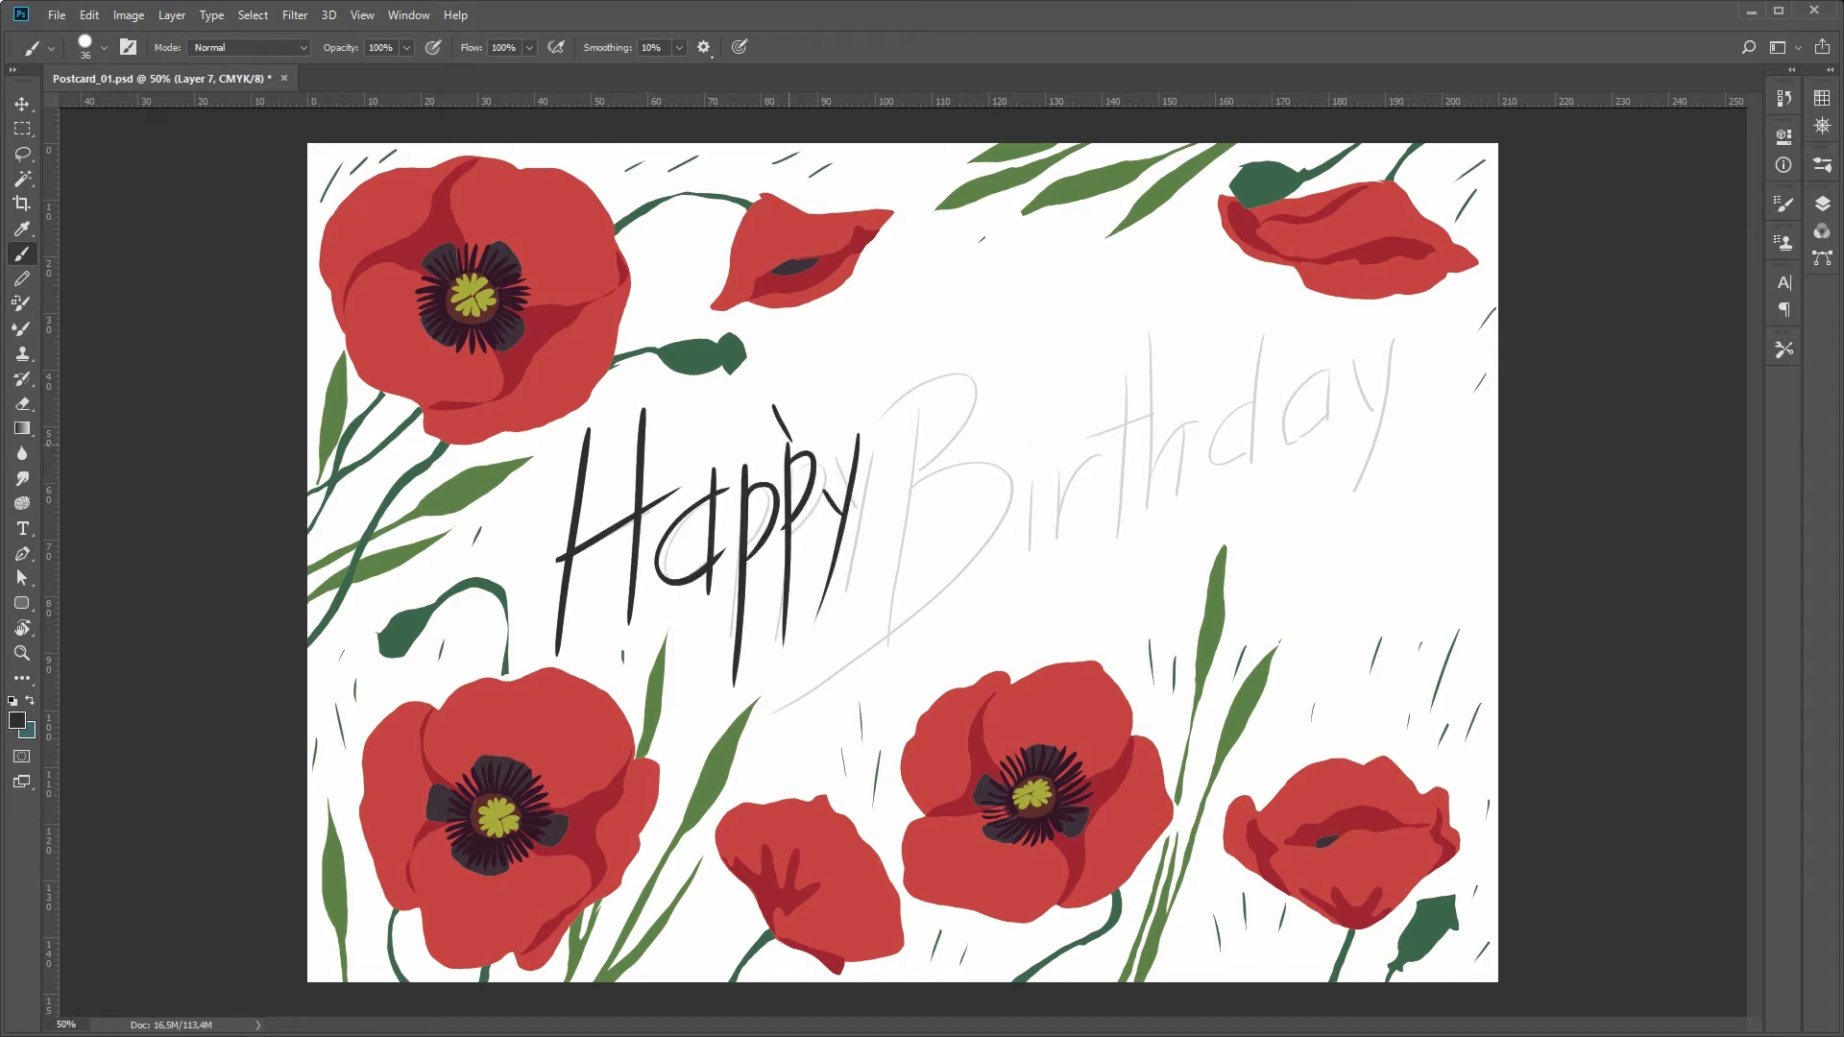
# - Touch up the H's second stem and letter a large "B" with a long sweeping lower stroke
pyautogui.press('e')
pyautogui.moveTo(642, 408); pyautogui.dragTo(639, 485)
pyautogui.press('b')
pyautogui.moveTo(907, 403); pyautogui.dragTo(898, 658)
pyautogui.moveTo(827, 420)
pyautogui.mouseDown()
pyautogui.moveTo(909, 468)
pyautogui.moveTo(826, 668)
pyautogui.mouseUp()
pyautogui.hotkey('ctrl', 'z')
pyautogui.hotkey('ctrl', 'z')
pyautogui.moveTo(910, 445)
pyautogui.mouseDown()
pyautogui.moveTo(753, 699)
pyautogui.moveTo(759, 728)
pyautogui.mouseUp()
# - Letter the "i" with its dot and the "r" beside the large B
pyautogui.moveTo(1048, 452); pyautogui.dragTo(1046, 559)
pyautogui.moveTo(1045, 411); pyautogui.dragTo(1046, 424)
pyautogui.moveTo(1074, 444); pyautogui.dragTo(1069, 552)
pyautogui.hotkey('ctrl', 'z')
pyautogui.moveTo(1074, 447); pyautogui.dragTo(1068, 552)
pyautogui.moveTo(1068, 494); pyautogui.dragTo(1095, 465)
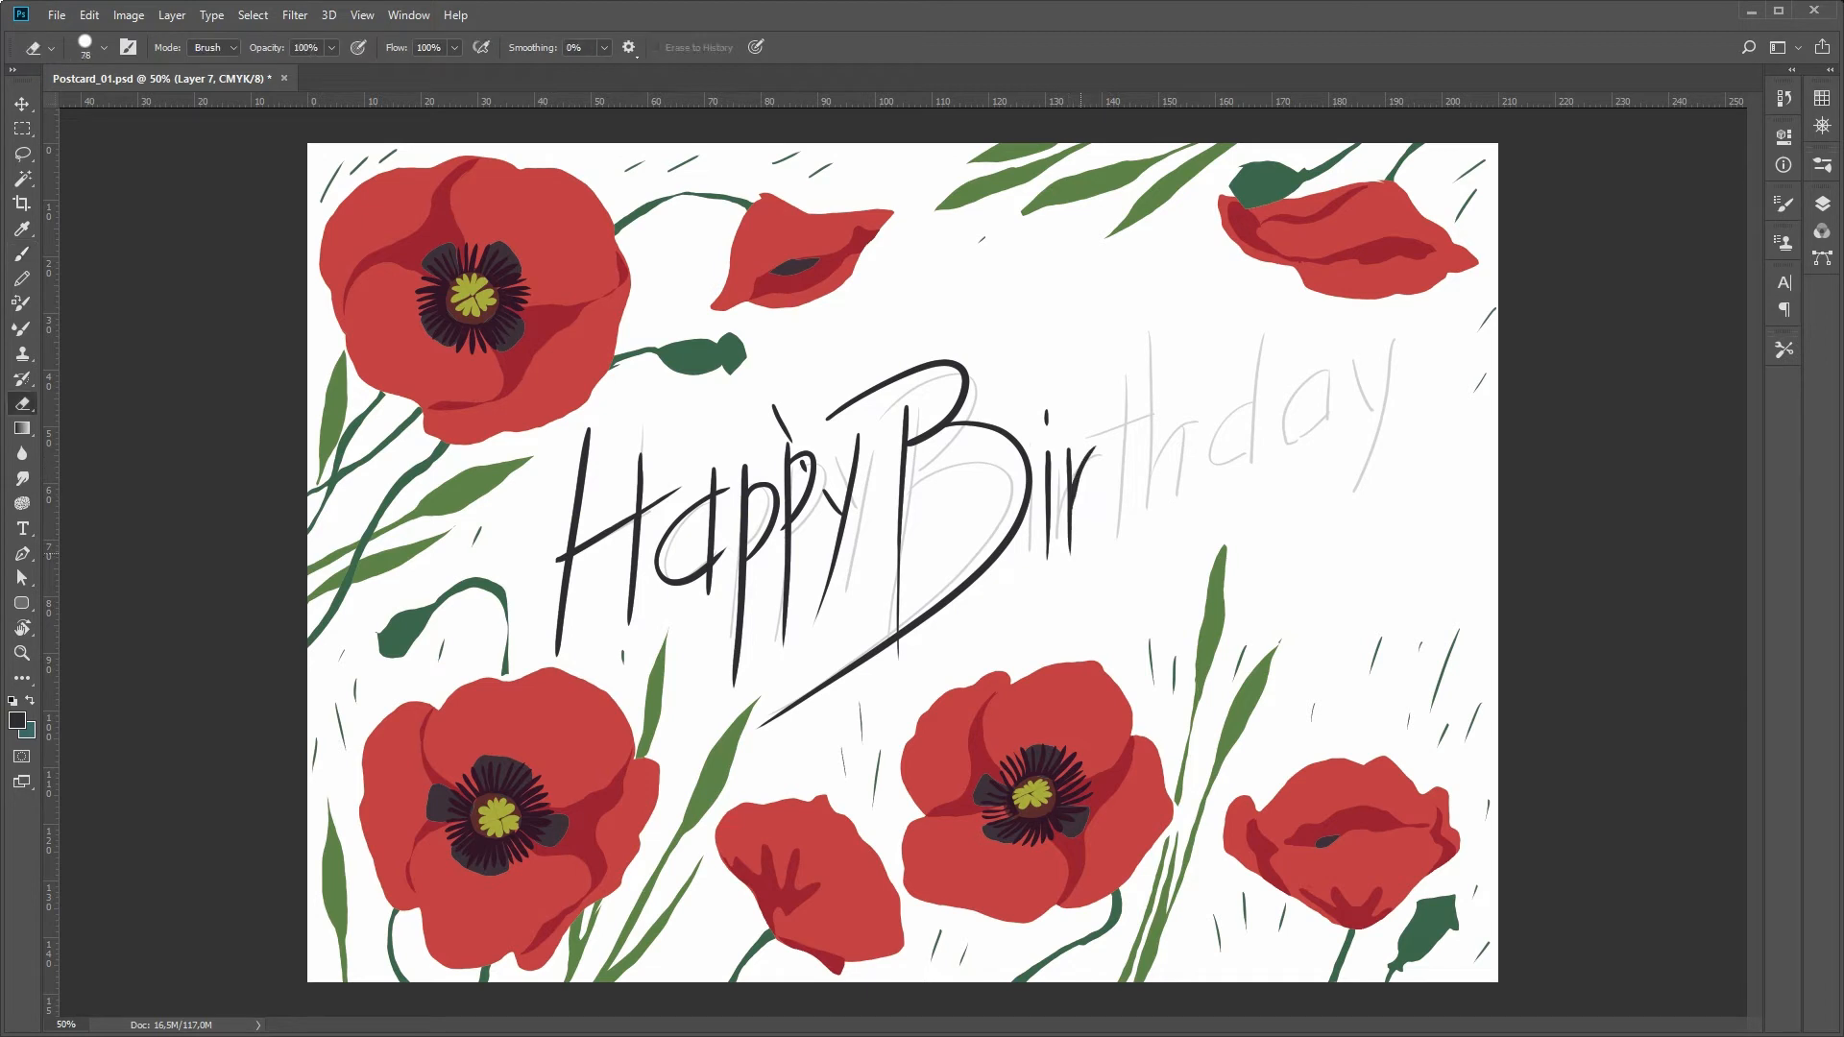
# - Letter the "t" with its crossbar and the "h" of "Birthday"
pyautogui.moveTo(1114, 354); pyautogui.dragTo(1115, 548)
pyautogui.moveTo(1081, 436)
pyautogui.mouseDown()
pyautogui.moveTo(1162, 406)
pyautogui.moveTo(1114, 540)
pyautogui.moveTo(1147, 420)
pyautogui.mouseUp()
pyautogui.press('e')
pyautogui.hotkey('ctrl', 'alt', 'z')
pyautogui.hotkey('ctrl', 'alt', 'z')
pyautogui.press('b')
pyautogui.press('e')
pyautogui.press('b')
pyautogui.moveTo(1146, 315)
pyautogui.mouseDown()
pyautogui.moveTo(1150, 500)
pyautogui.moveTo(1188, 480)
pyautogui.mouseUp()
# - Letter "day" to complete "Birthday", redoing the strokes of the a
pyautogui.moveTo(1239, 317); pyautogui.dragTo(1236, 468)
pyautogui.moveTo(1233, 399); pyautogui.dragTo(1236, 469)
pyautogui.moveTo(1317, 373); pyautogui.dragTo(1306, 432)
pyautogui.hotkey('ctrl', 'alt', 'z')
pyautogui.hotkey('ctrl', 'alt', 'z')
pyautogui.hotkey('ctrl', 'alt', 'z')
pyautogui.hotkey('ctrl', 'alt', 'z')
pyautogui.hotkey('ctrl', 'alt', 'z')
pyautogui.moveTo(1306, 361); pyautogui.dragTo(1305, 452)
pyautogui.moveTo(1323, 379); pyautogui.dragTo(1327, 507)
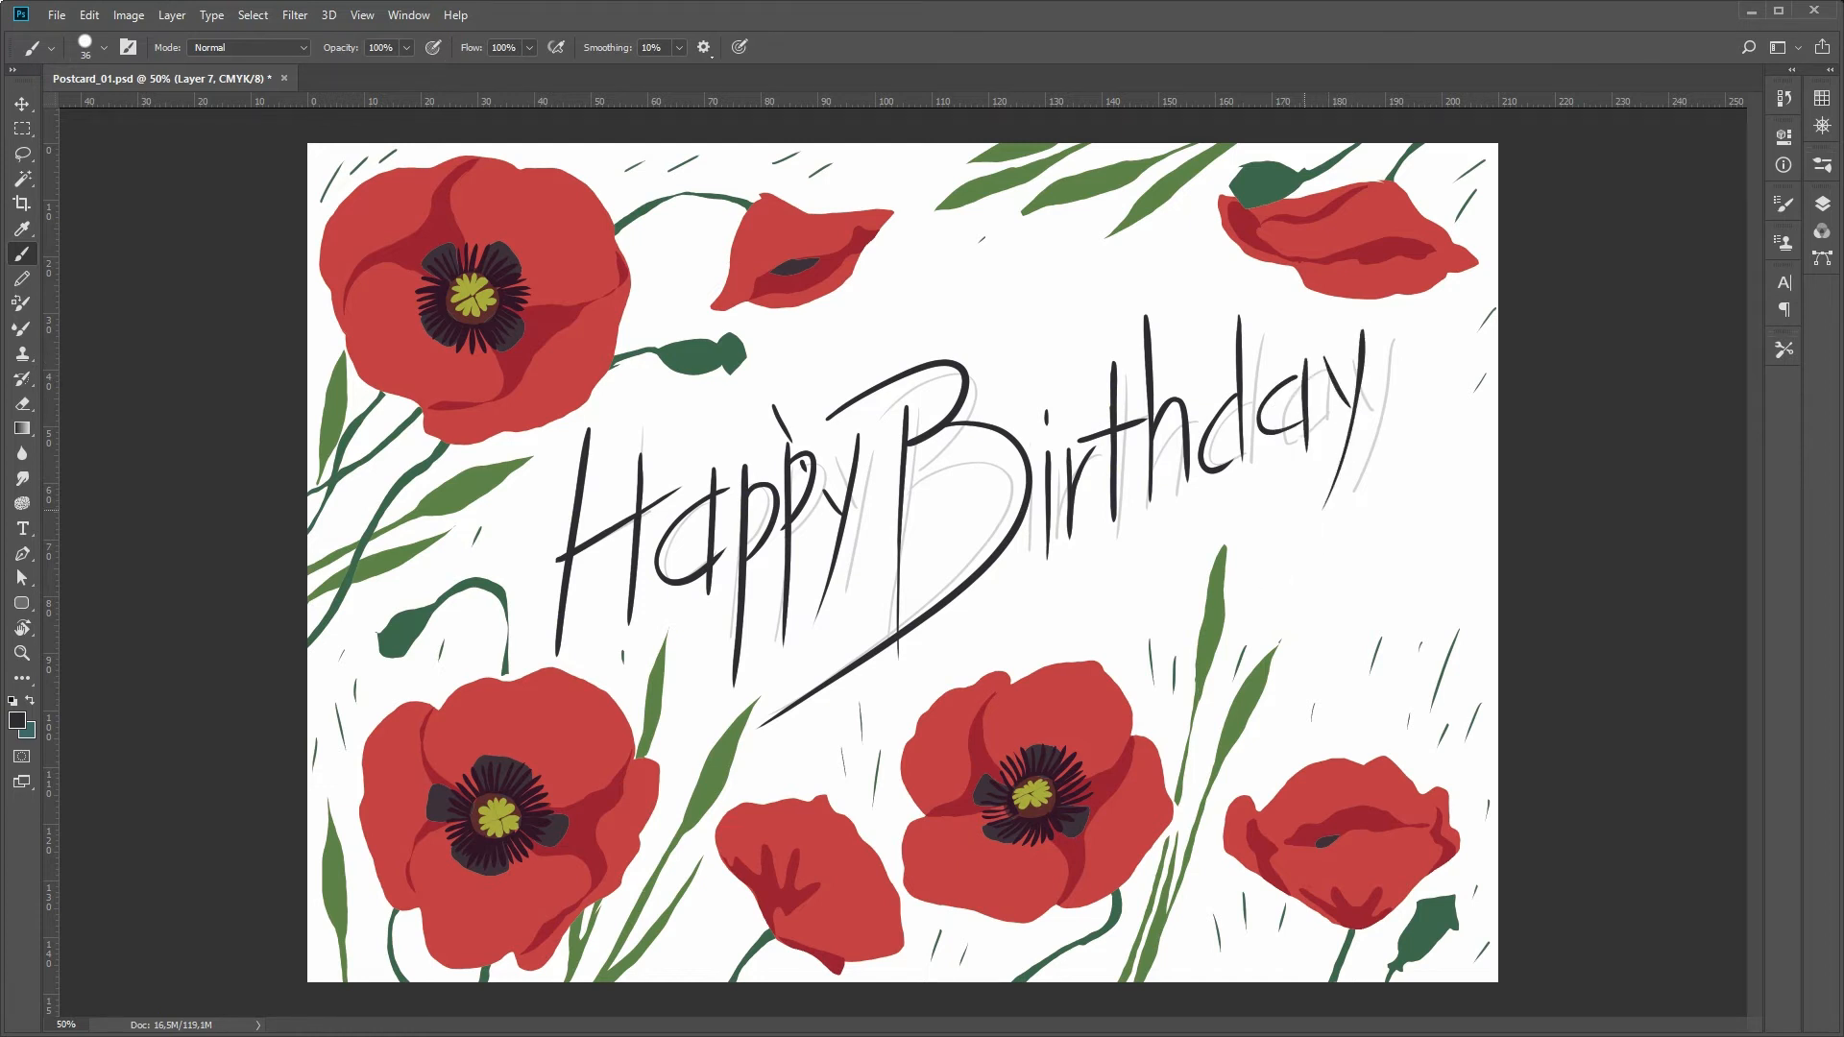
# - Hide the lettering sketch on Layer 2 and set the eraser size to 36 px
pyautogui.press('F7')
pyautogui.press('z')
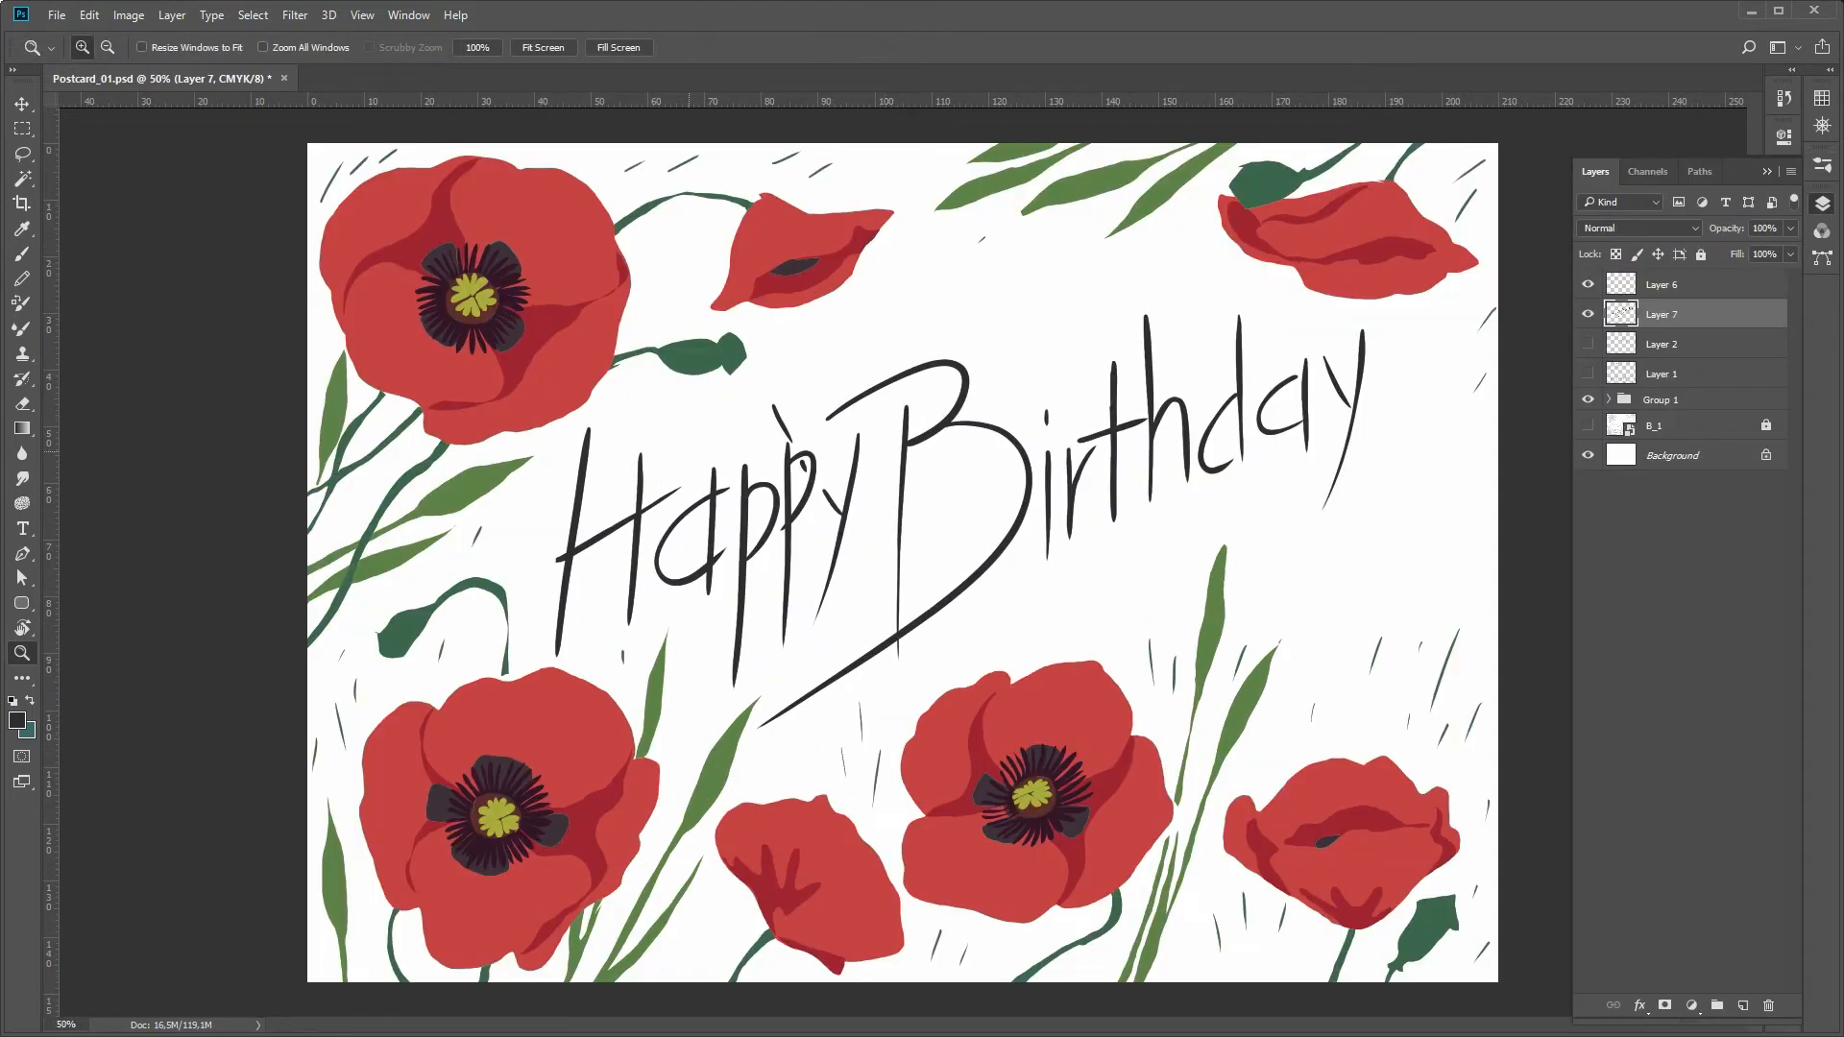
pyautogui.press('e')
pyautogui.click(104, 47)
pyautogui.click(113, 108)
# - Redraw the B's vertical stem slightly further right and erase its old stem
pyautogui.moveTo(826, 421); pyautogui.dragTo(893, 607)
pyautogui.press('b')
pyautogui.hotkey('ctrl', 'alt', 'z')
pyautogui.moveTo(921, 391); pyautogui.dragTo(917, 618)
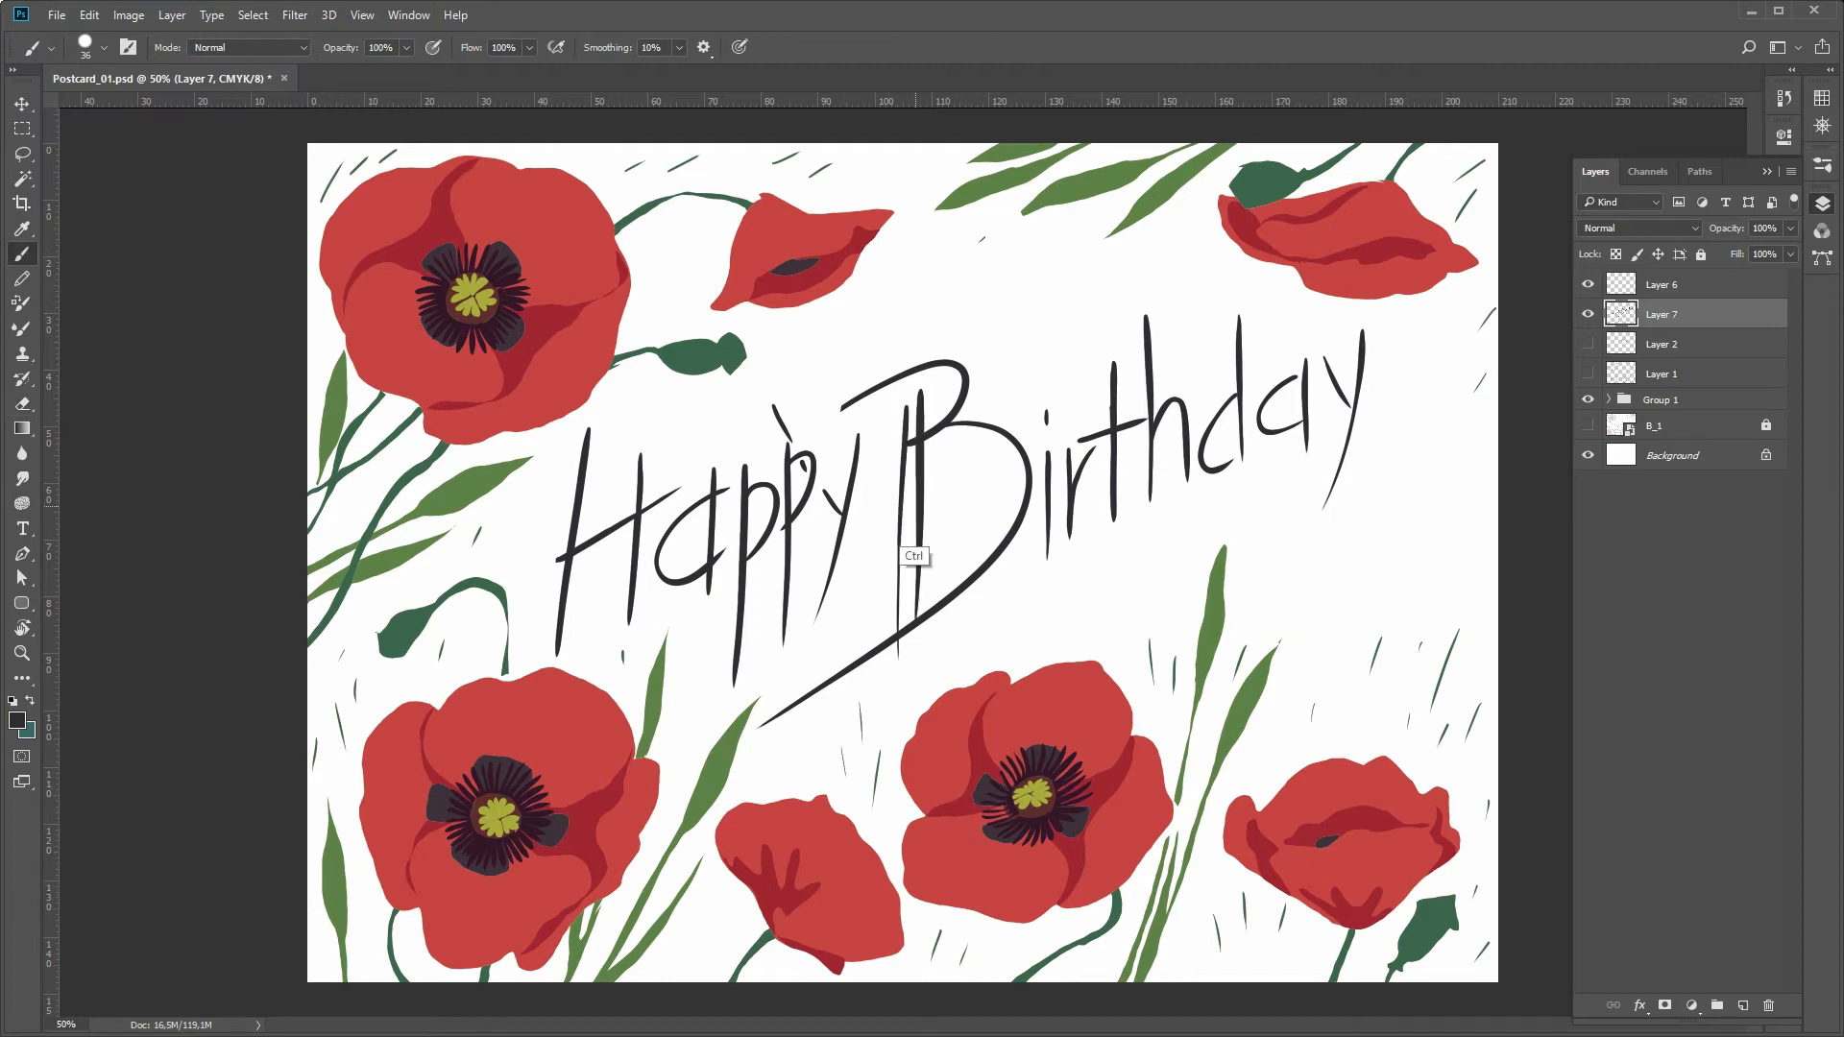
pyautogui.press('e')
pyautogui.moveTo(905, 426); pyautogui.dragTo(898, 628)
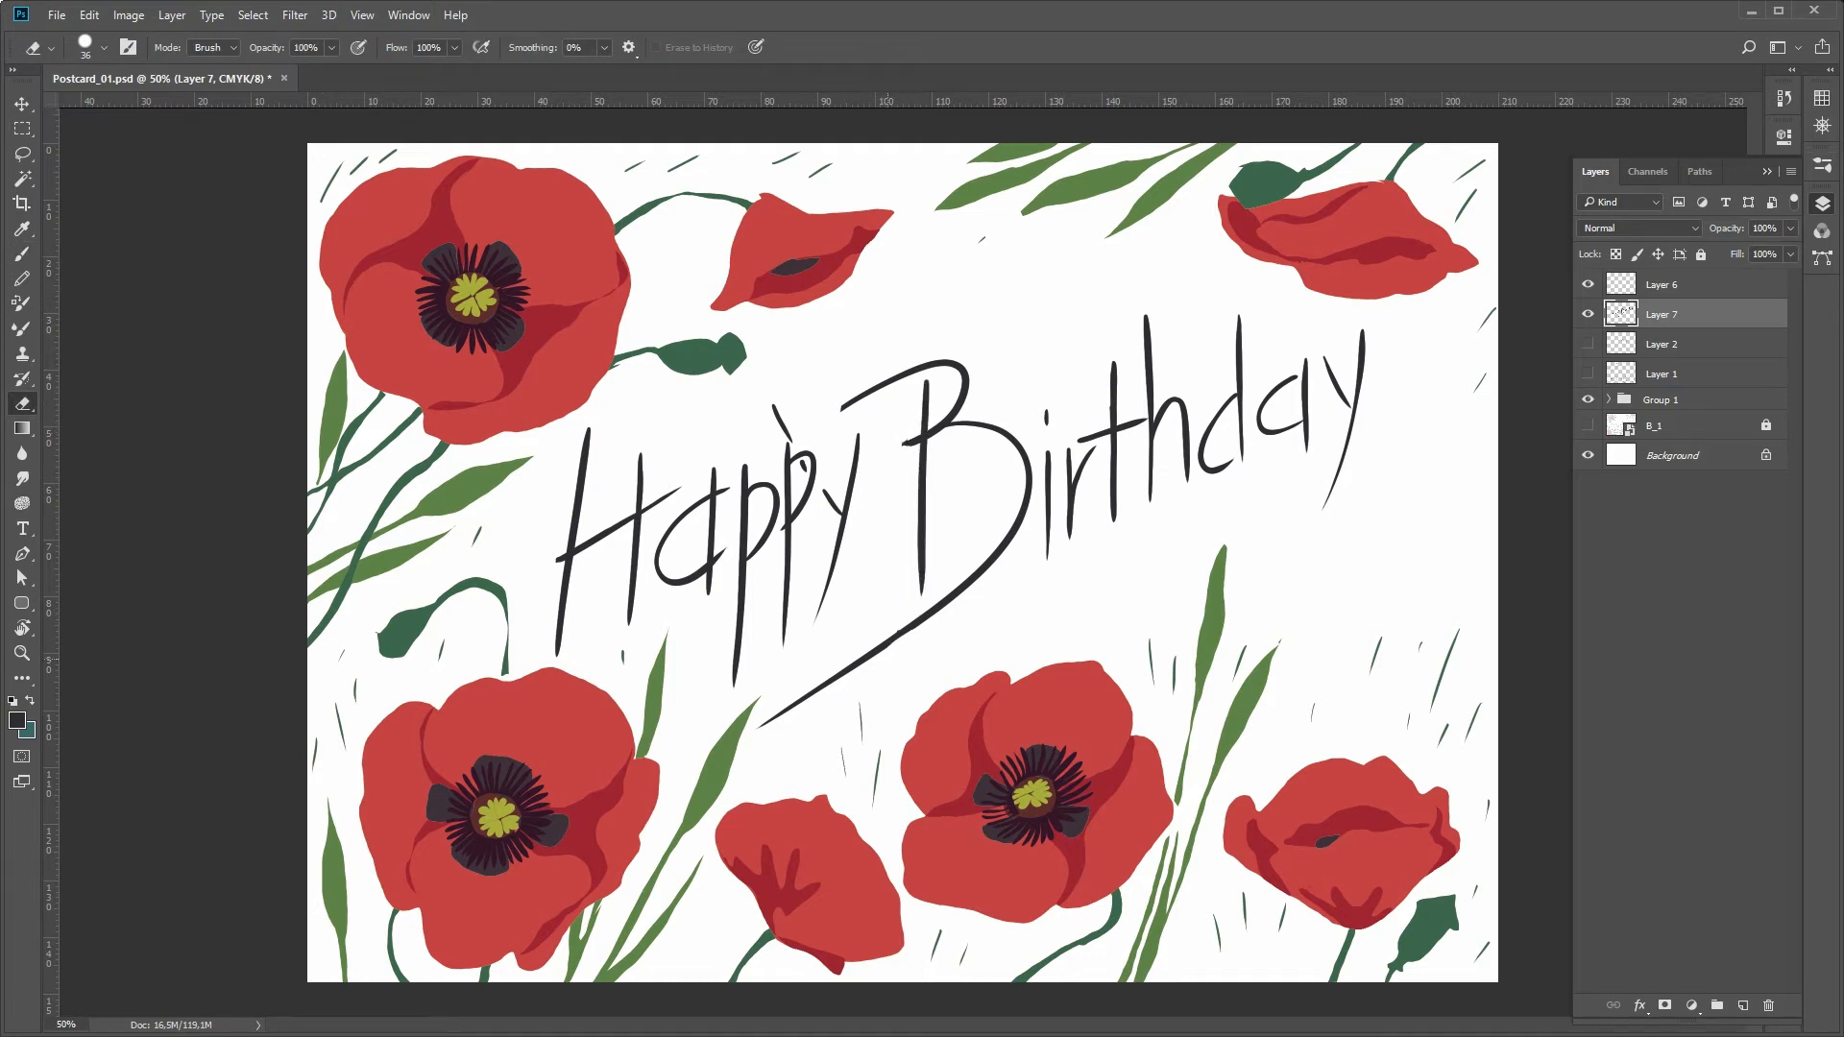
# - Taper the B's new stem and redraw the vertical stem of the t in "Birthday"
pyautogui.press('b')
pyautogui.press('e')
pyautogui.press('b')
pyautogui.press('e')
pyautogui.press('b')
pyautogui.moveTo(1113, 359); pyautogui.dragTo(1115, 544)
pyautogui.press('e')
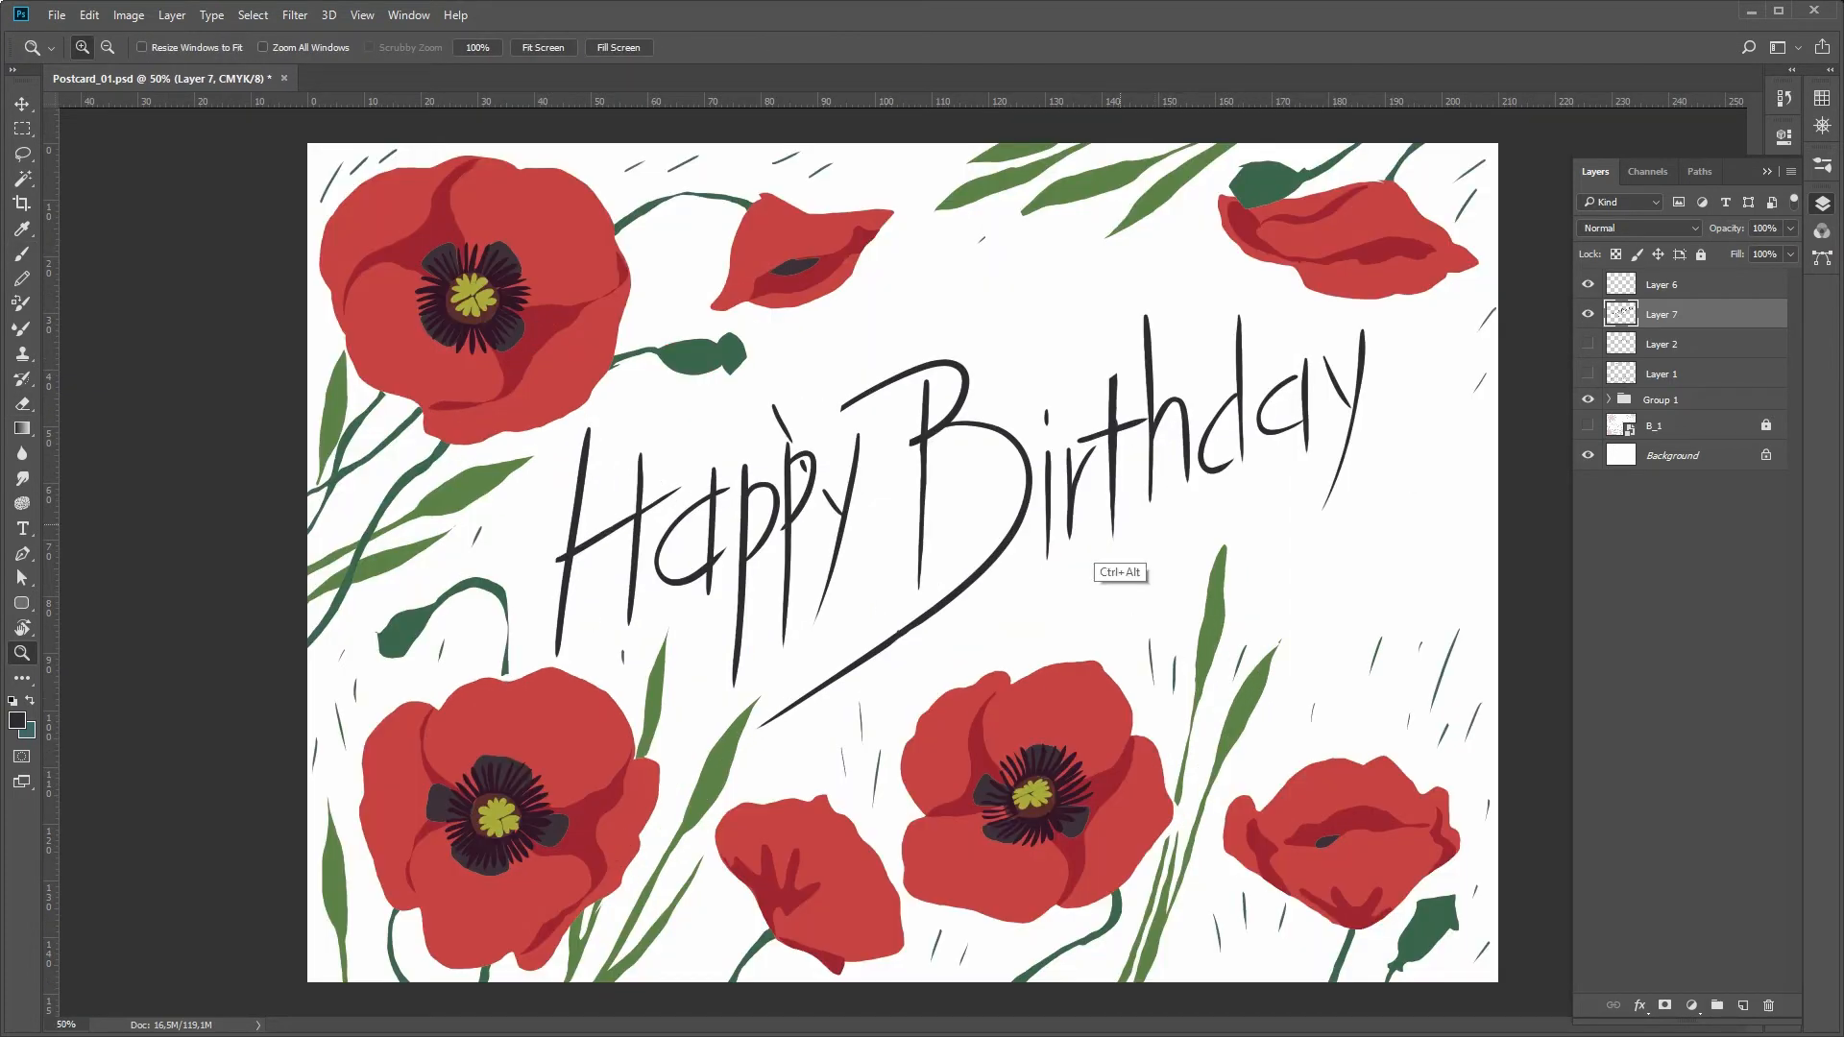
# - Erase parts of the t's crossbar where it runs into the neighbouring r and h
pyautogui.press('b')
pyautogui.press('e')
pyautogui.moveTo(1118, 418); pyautogui.dragTo(1118, 445)
pyautogui.press('b')
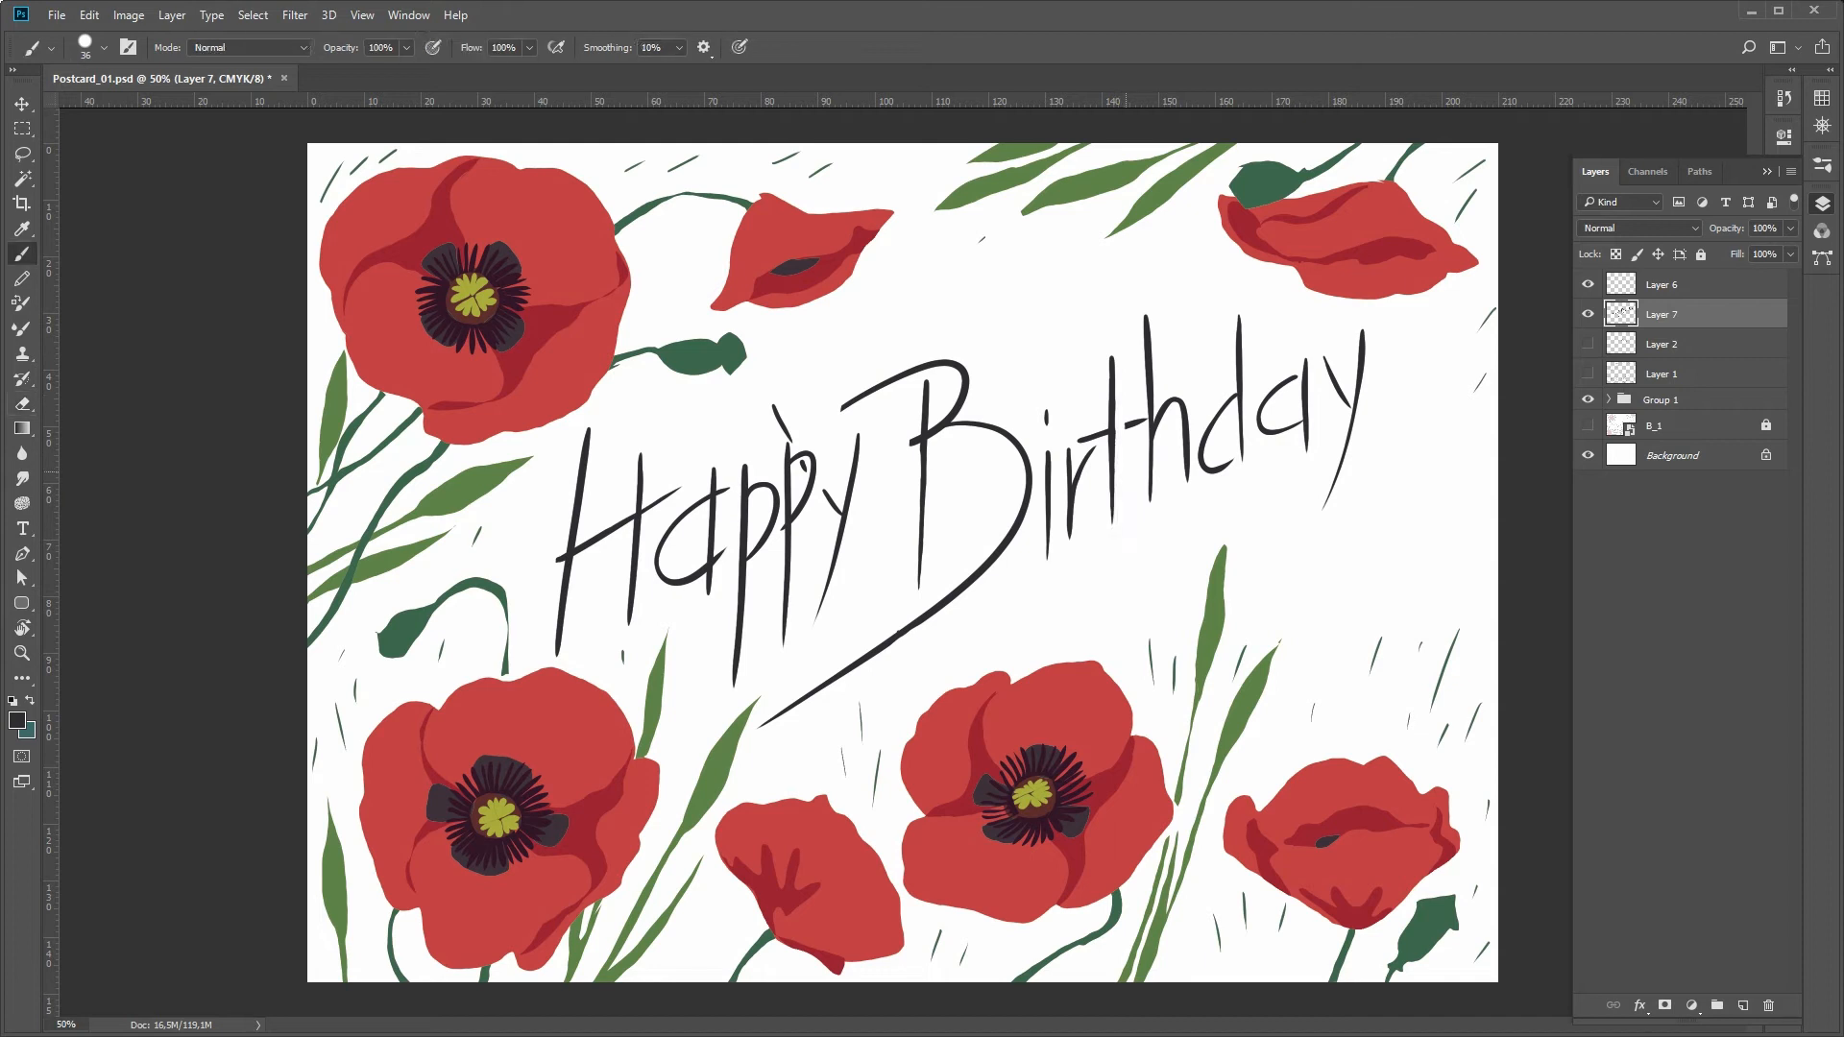
pyautogui.press('e')
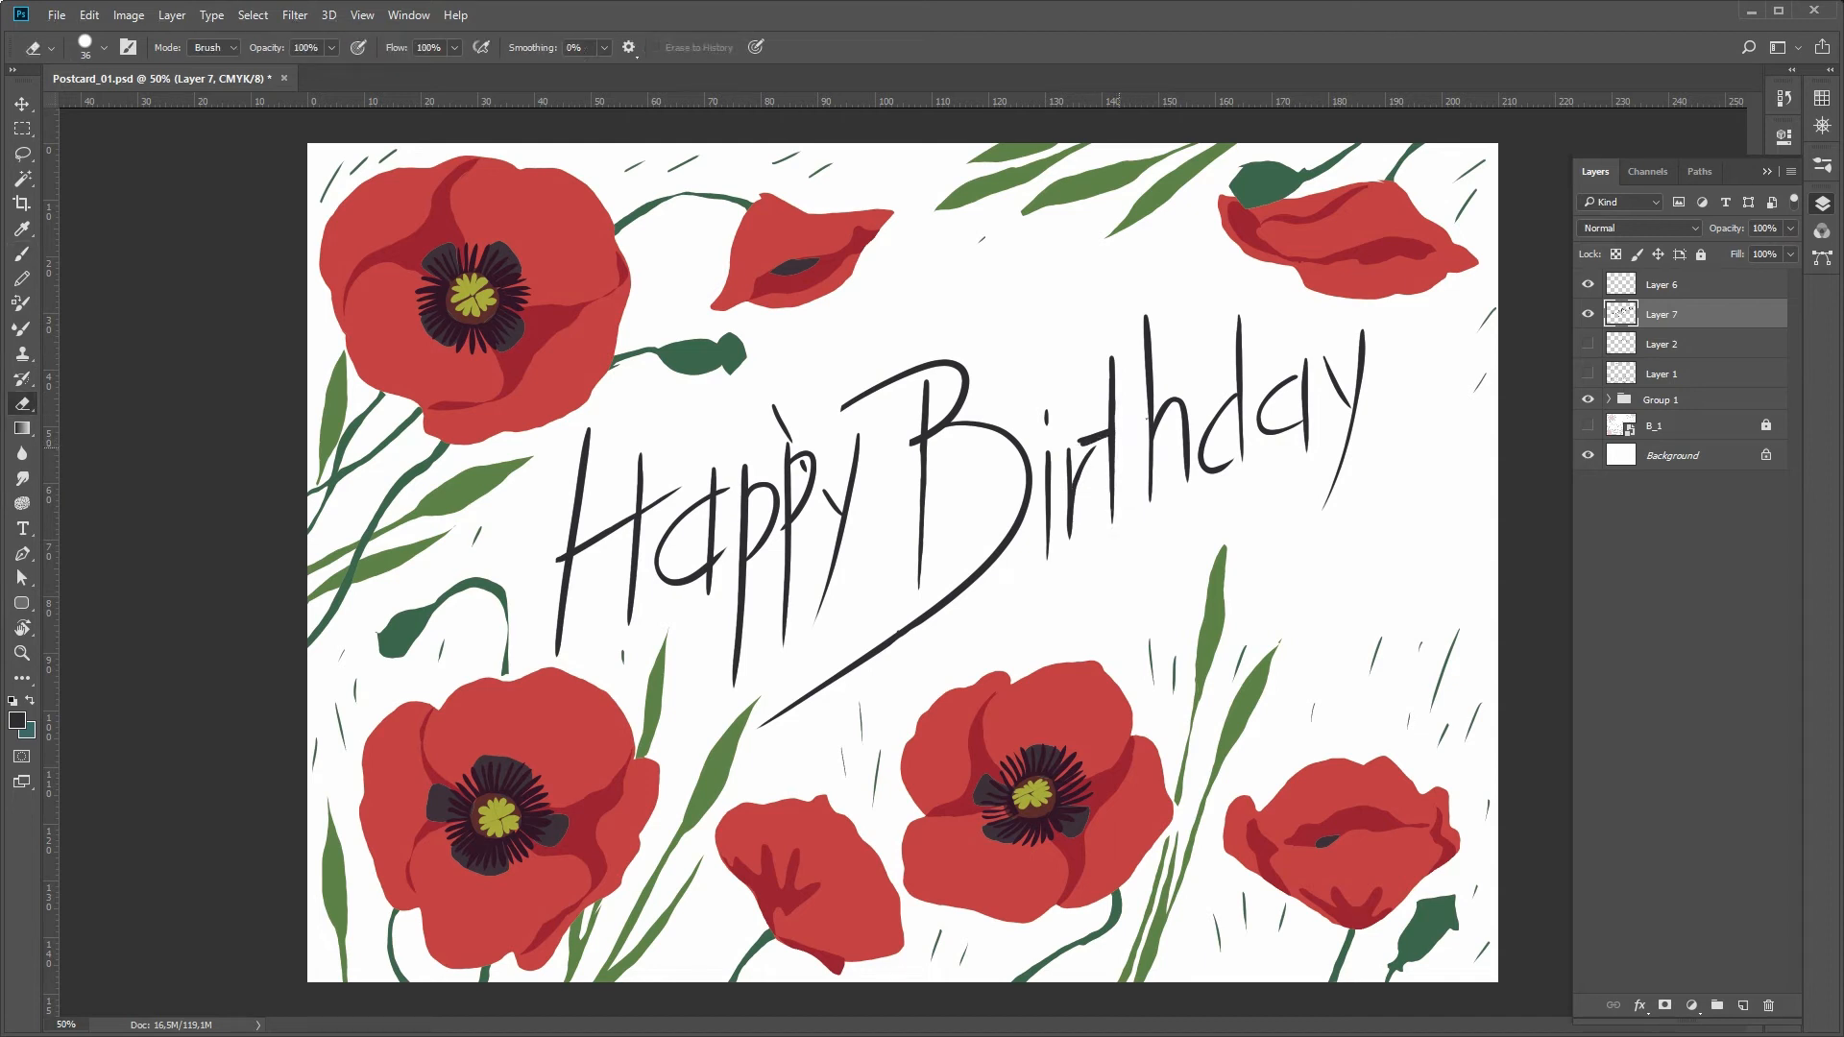
pyautogui.press('b')
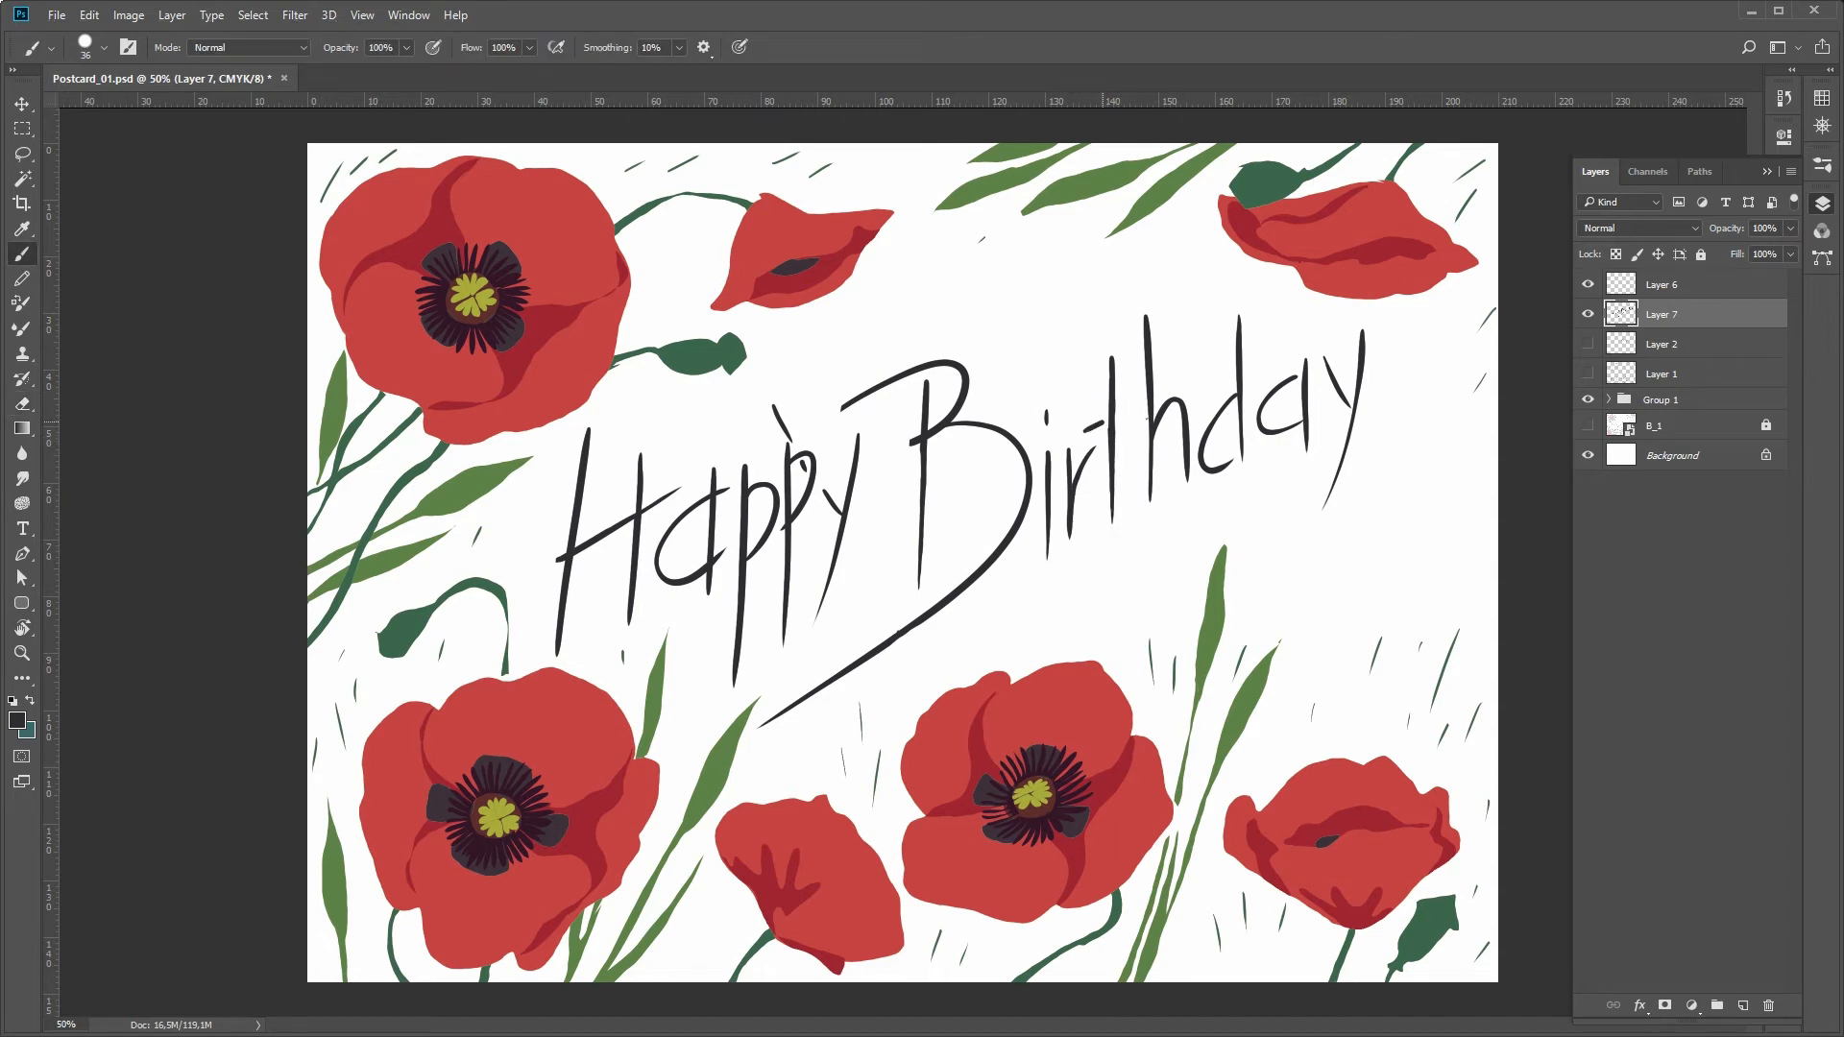
pyautogui.press('e')
# - Shorten the top of the h's stem and restore the t's crossbar in "Birthday"
pyautogui.moveTo(1146, 317); pyautogui.dragTo(1154, 491)
pyautogui.press('b')
pyautogui.click(1177, 340)
pyautogui.click(89, 14)
pyautogui.click(115, 61)
pyautogui.hotkey('ctrl', 'alt', 'z')
pyautogui.press('e')
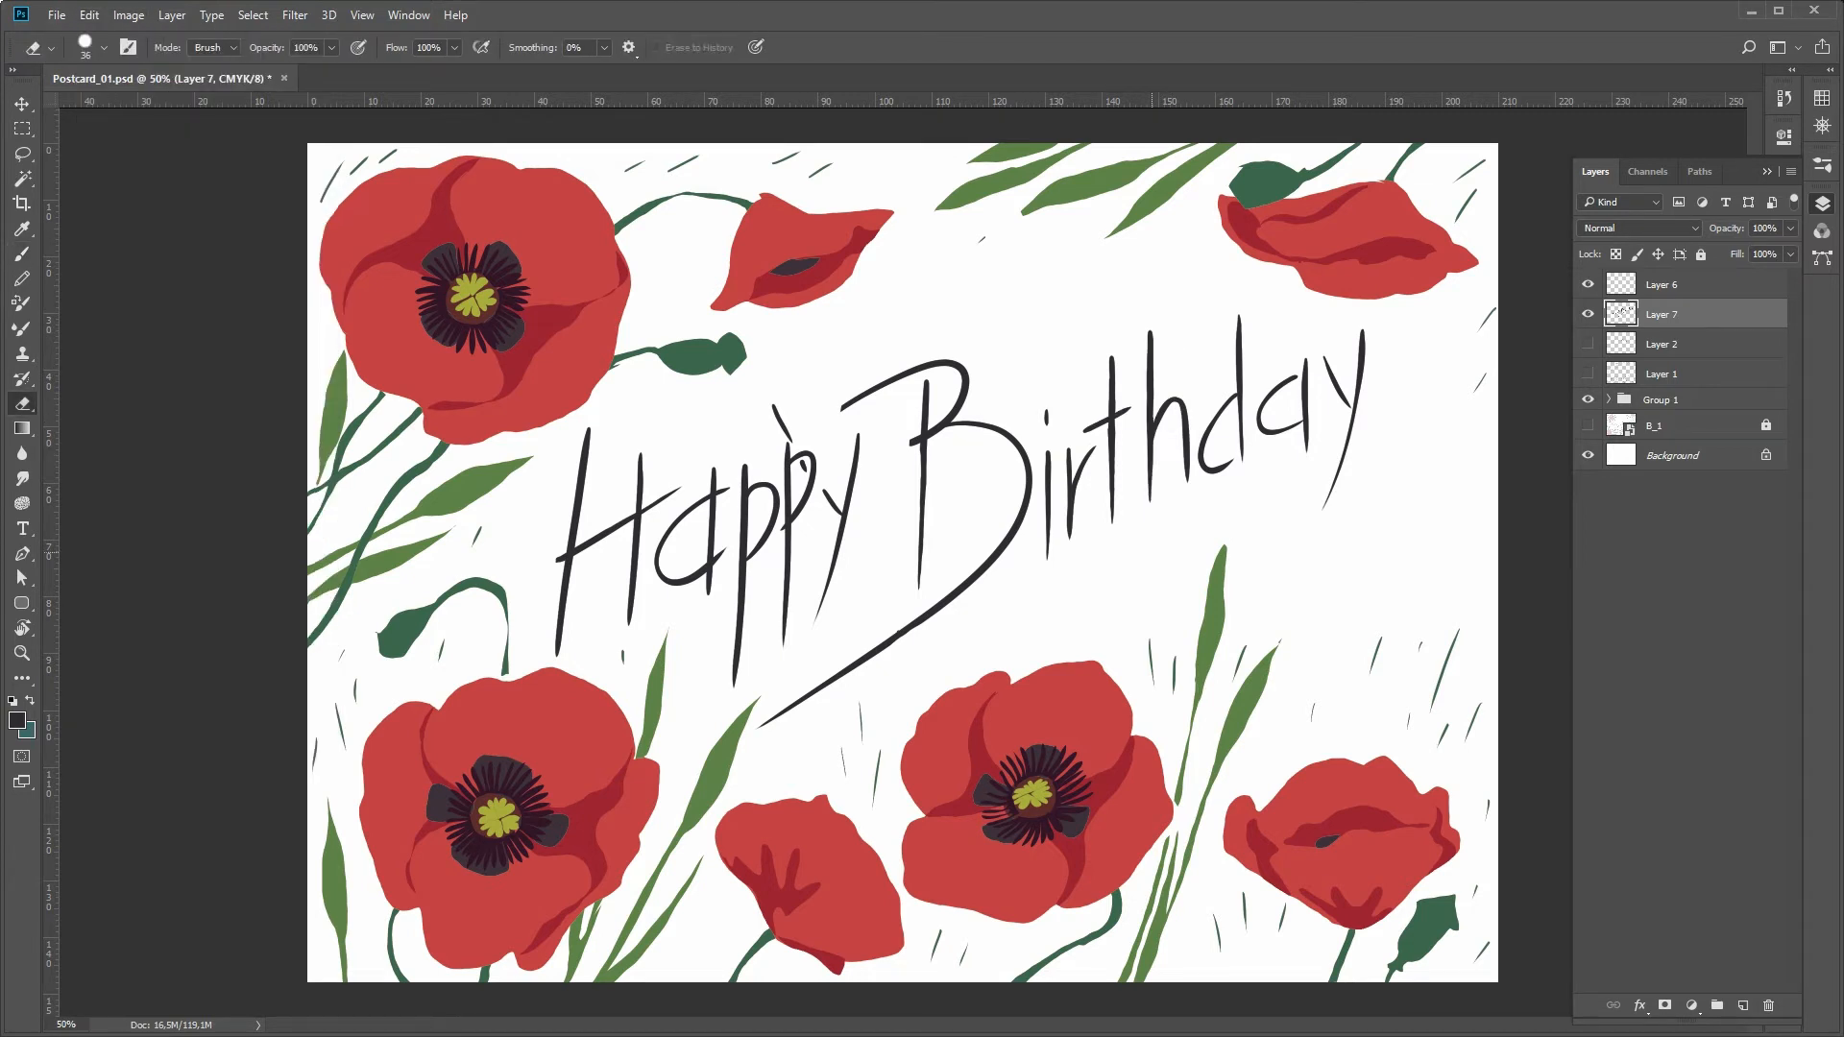
# - Select the letters "hday" and move them left and slightly down, closer to the t
pyautogui.moveTo(1133, 365)
pyautogui.mouseDown()
pyautogui.moveTo(1204, 538)
pyautogui.moveTo(1133, 363)
pyautogui.mouseUp()
pyautogui.press('v')
pyautogui.moveTo(1238, 384); pyautogui.dragTo(1225, 403)
pyautogui.hotkey('ctrl', 'd')
pyautogui.press('e')
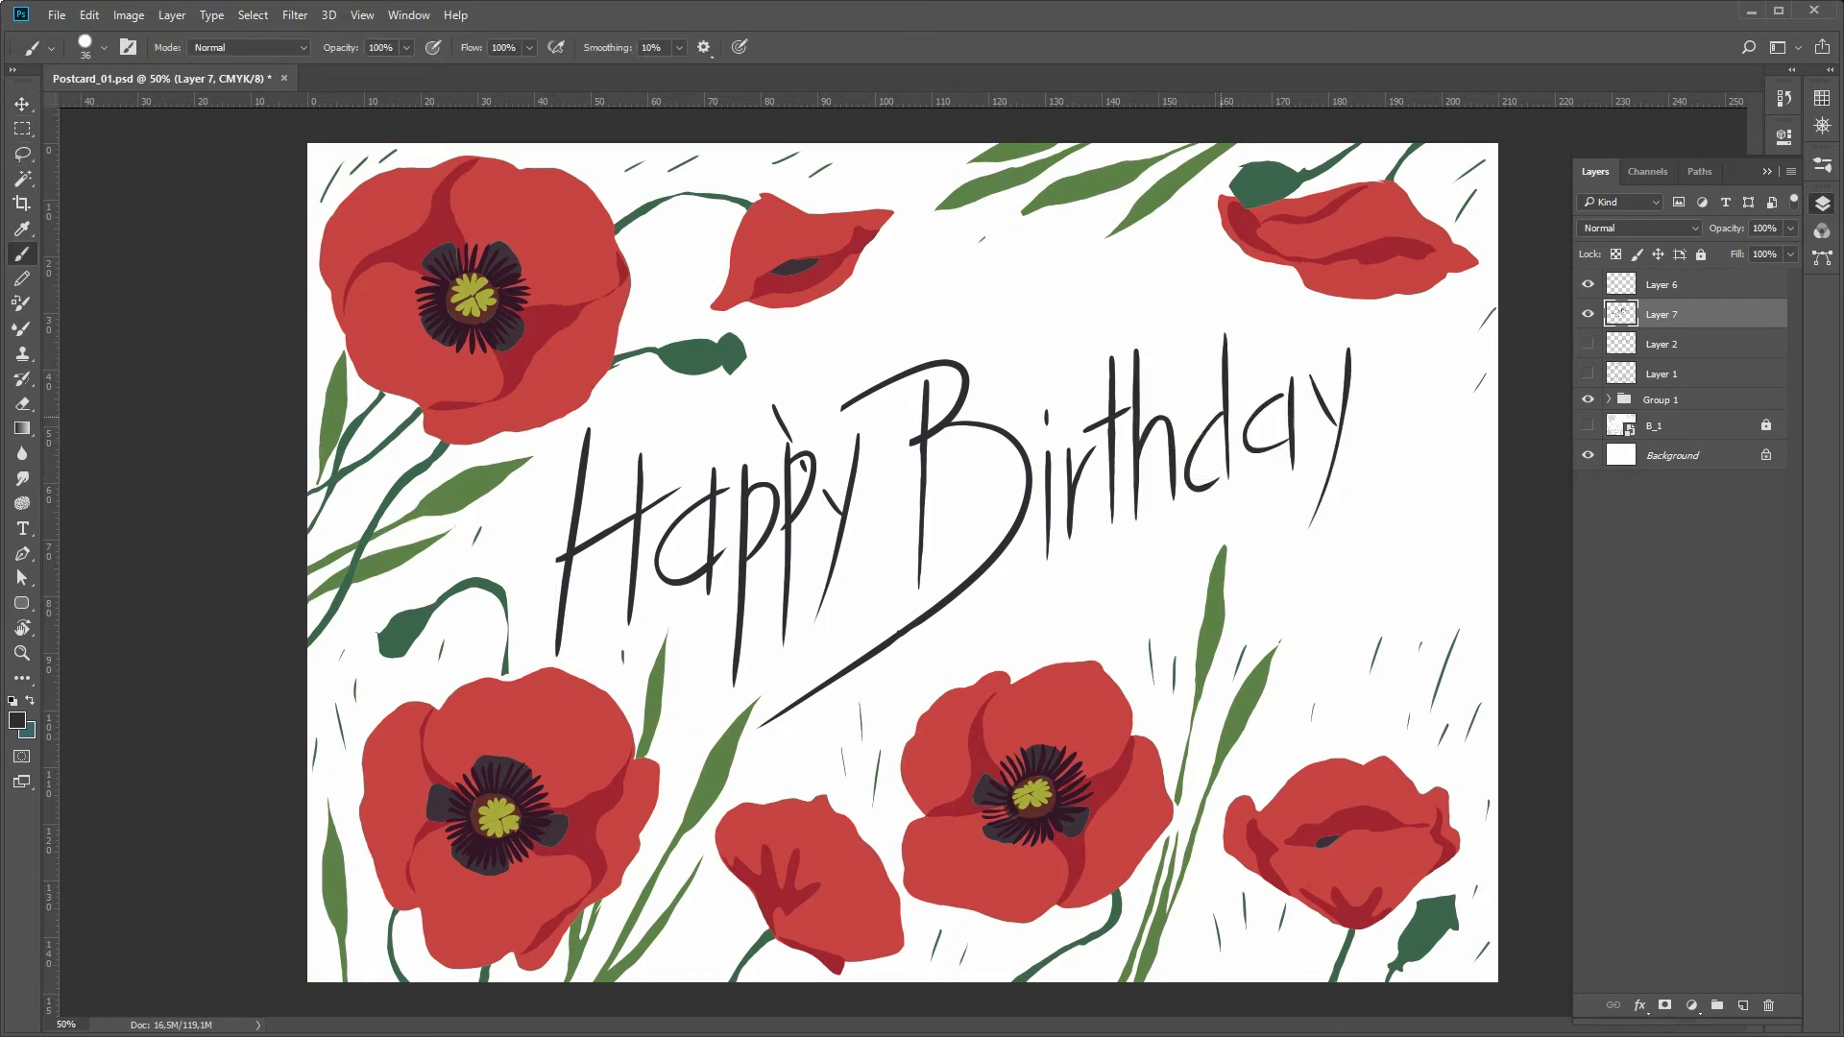
pyautogui.click(1205, 482)
# - Draw a slanted exclamation mark with a dot after "Birthday"
pyautogui.press('b')
pyautogui.moveTo(1434, 301); pyautogui.dragTo(1378, 422)
pyautogui.hotkey('ctrl', 'z')
pyautogui.moveTo(1434, 301); pyautogui.dragTo(1381, 399)
pyautogui.hotkey('ctrl', 'z')
pyautogui.moveTo(1438, 296); pyautogui.dragTo(1365, 448)
pyautogui.moveTo(1355, 498); pyautogui.dragTo(1352, 524)
# - Select the exclamation mark and move it down and closer to the y
pyautogui.press('l')
pyautogui.moveTo(1402, 447)
pyautogui.mouseDown()
pyautogui.moveTo(1277, 372)
pyautogui.moveTo(1383, 451)
pyautogui.moveTo(1369, 467)
pyautogui.mouseUp()
pyautogui.press('v')
pyautogui.hotkey('ctrl', 'd')
# - Erase the stray tick above the second p of "Happy" and tidy the inside of its bowl
pyautogui.press('e')
pyautogui.moveTo(774, 407); pyautogui.dragTo(790, 437)
pyautogui.moveTo(802, 462); pyautogui.dragTo(799, 472)
pyautogui.press('b')
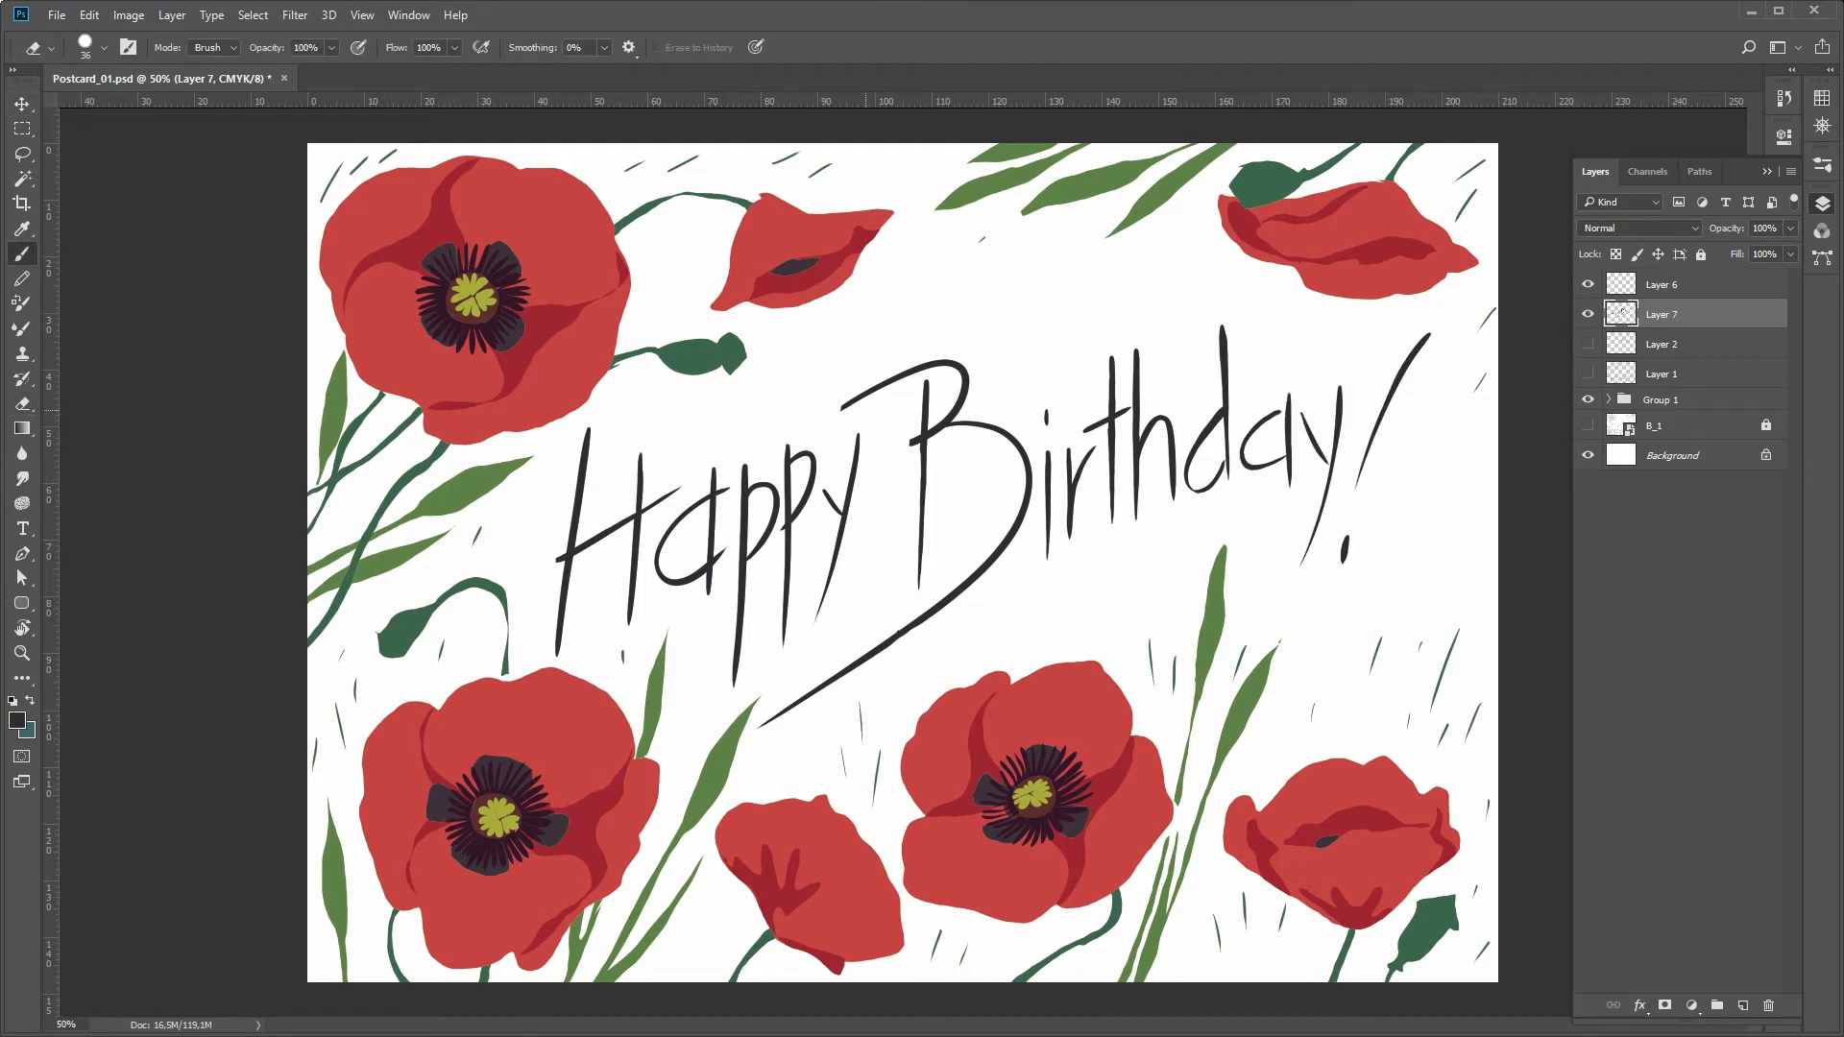
pyautogui.press('e')
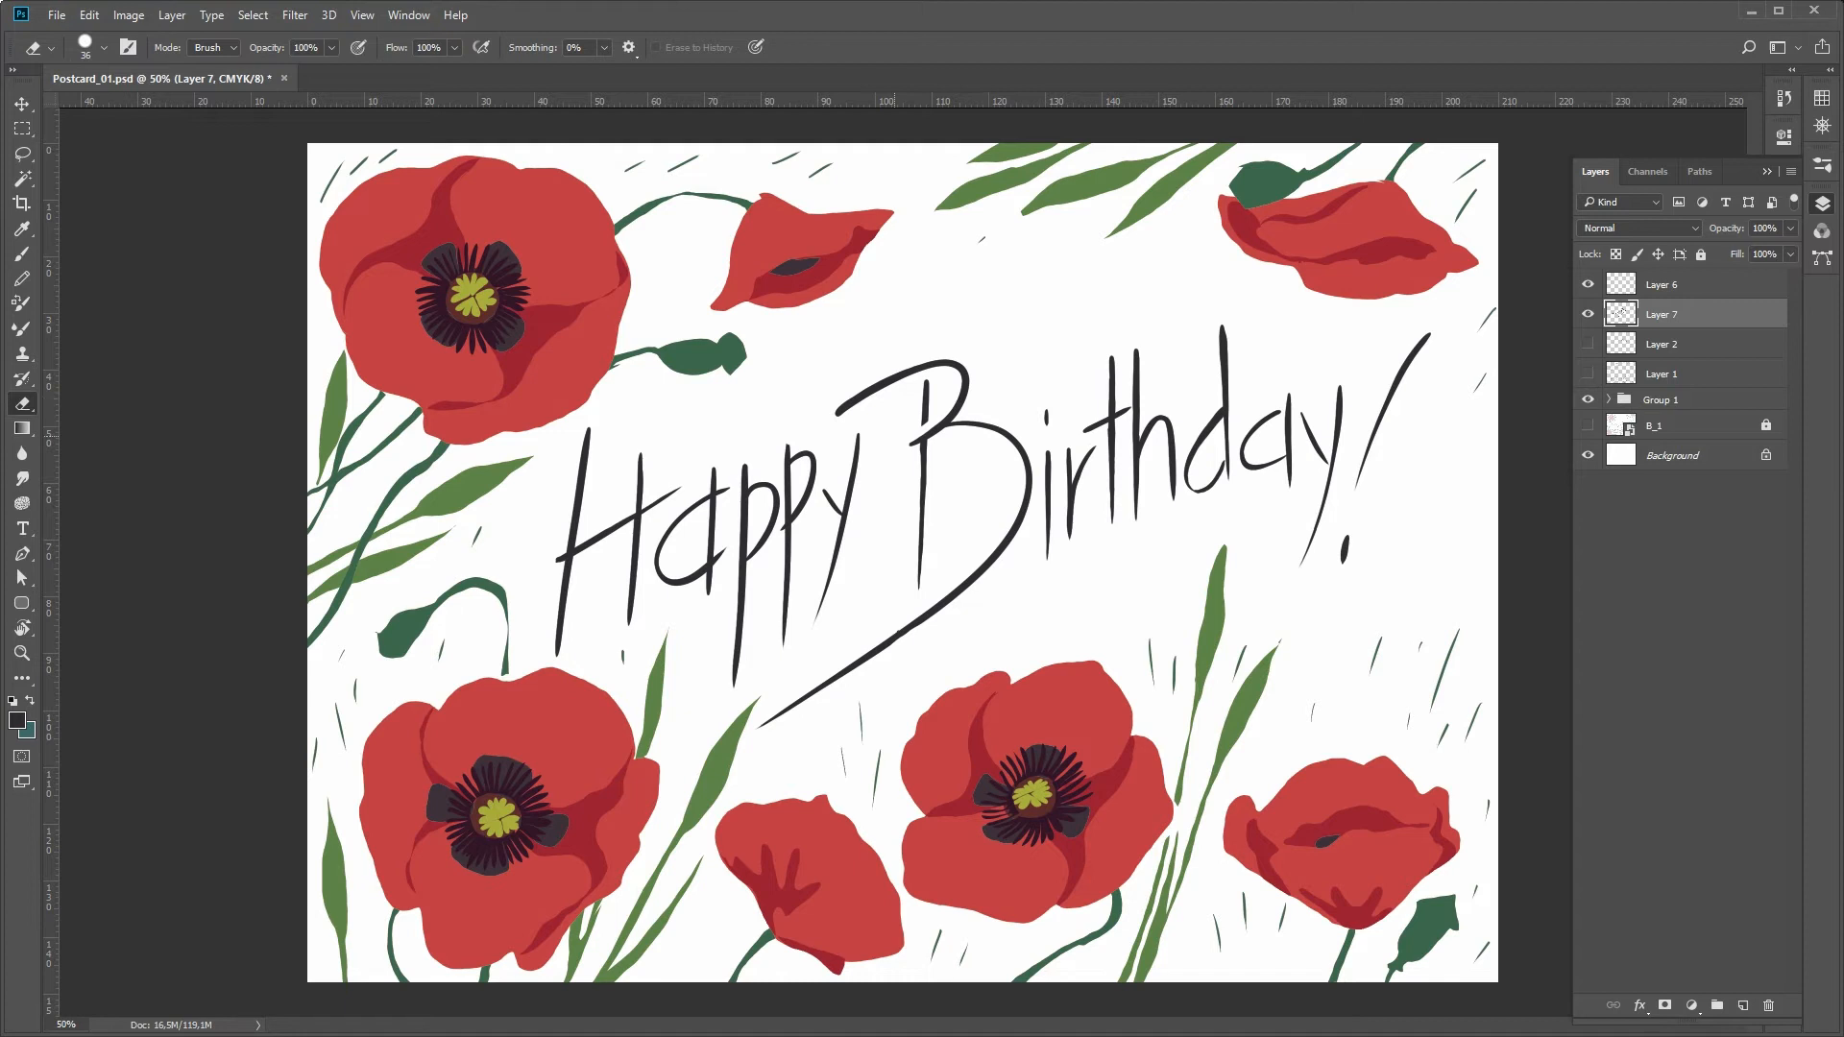
pyautogui.press('z')
pyautogui.press('b')
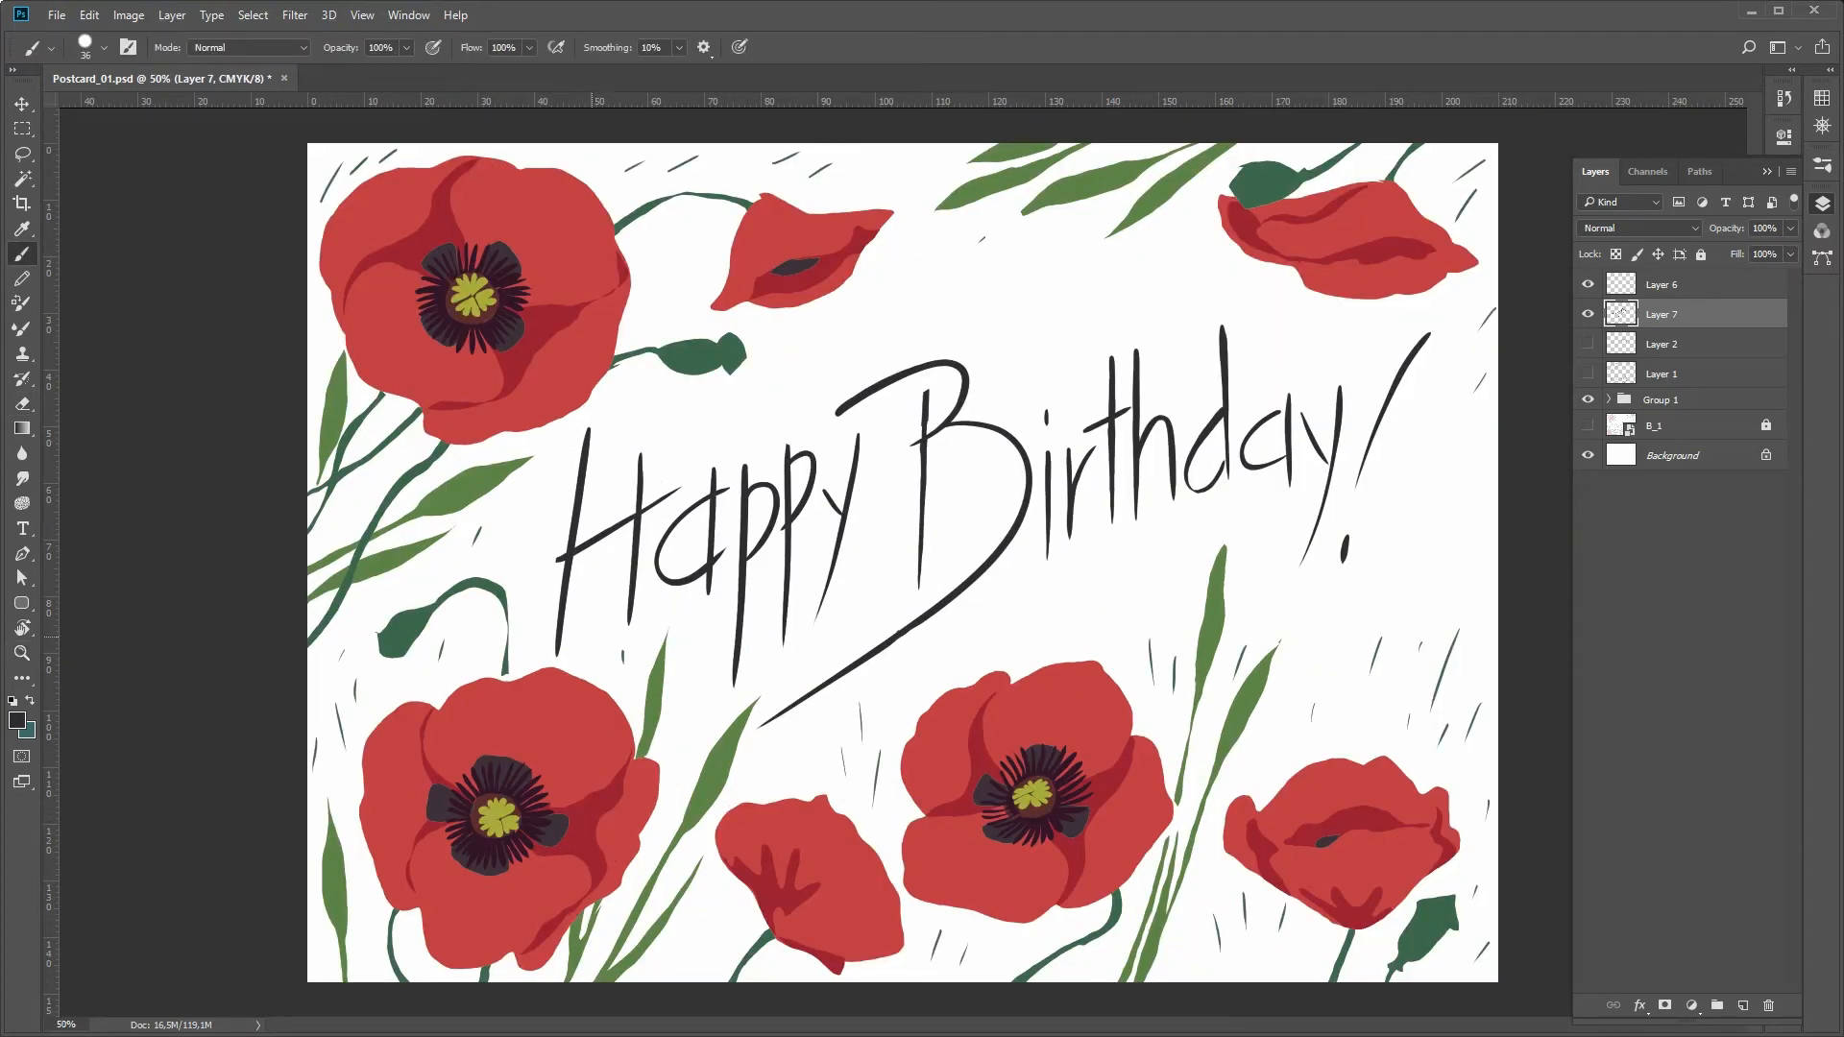
# - Redraw the y of "Happy" with a longer slanting stroke
pyautogui.moveTo(858, 436); pyautogui.dragTo(799, 660)
pyautogui.hotkey('ctrl', 'z')
pyautogui.hotkey('ctrl', 'z')
pyautogui.press('e')
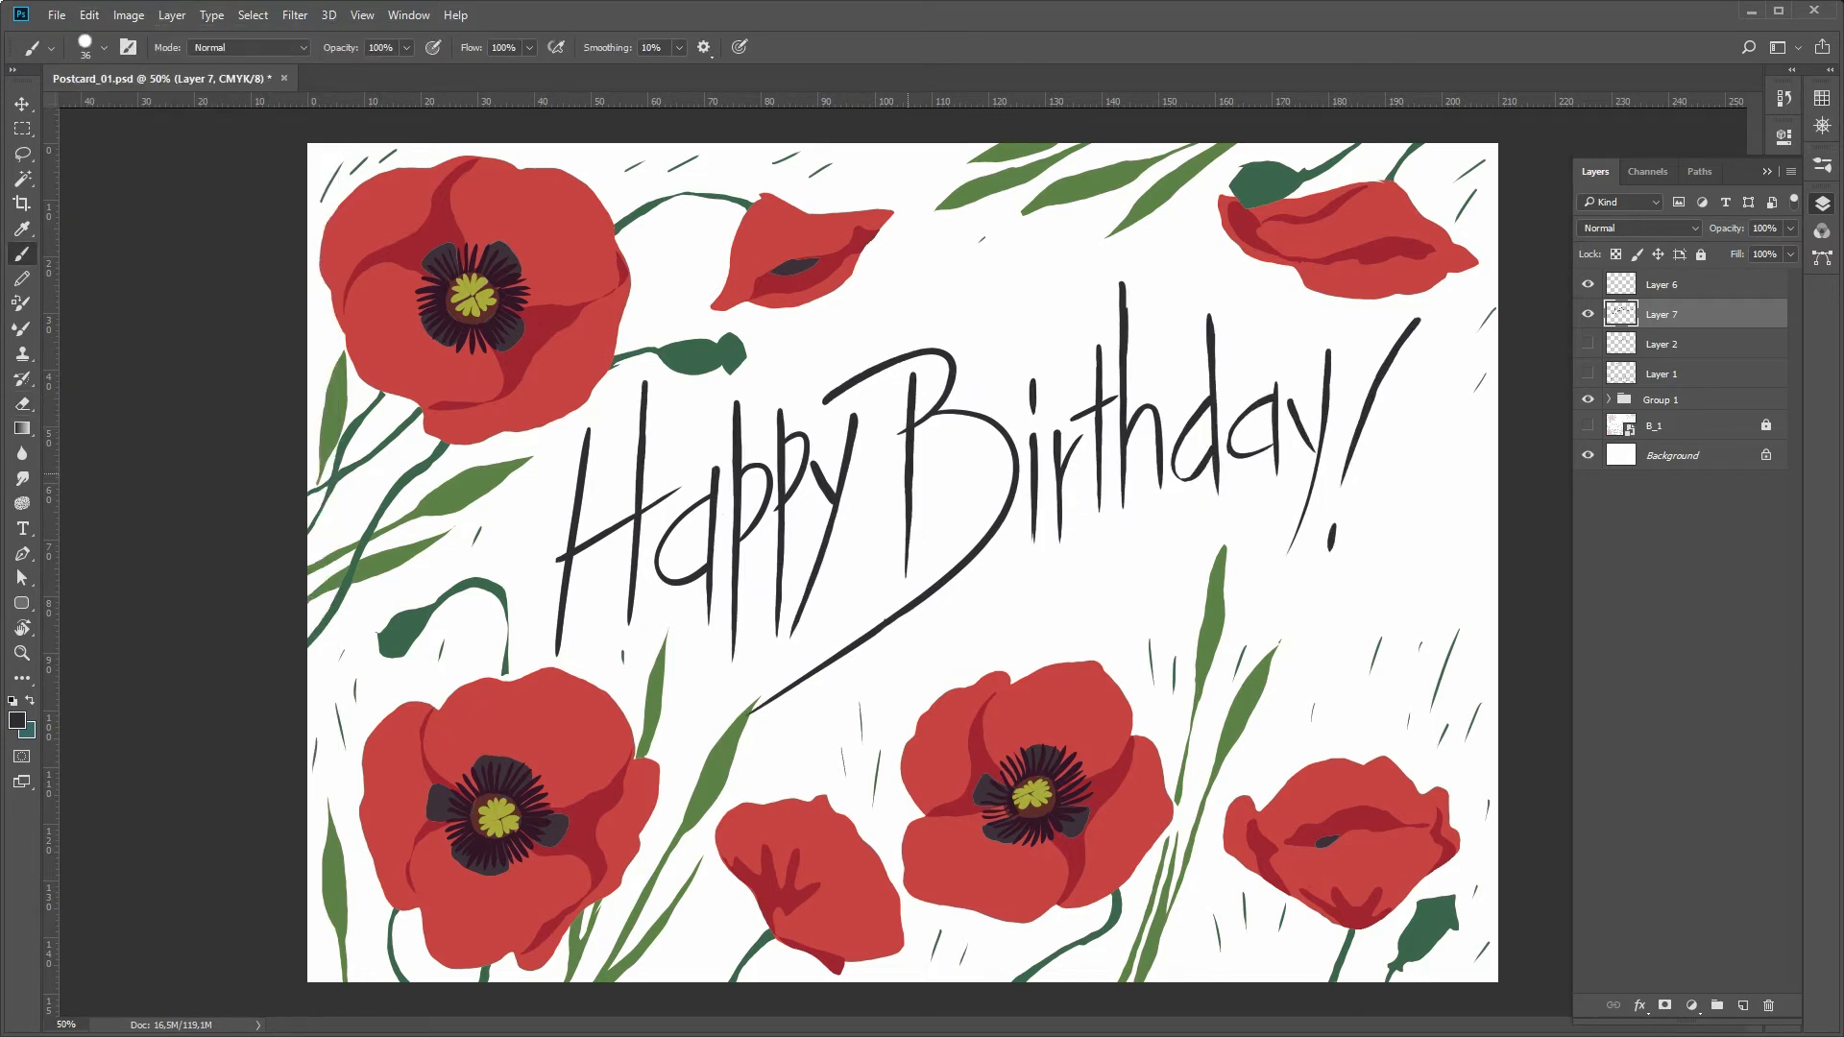
# - Set the brush size to 12 px and try thin accent strokes beside the H and a of "Happy"
pyautogui.press('e')
pyautogui.click(104, 48)
pyautogui.write('12')
pyautogui.press('Return')
pyautogui.press('b')
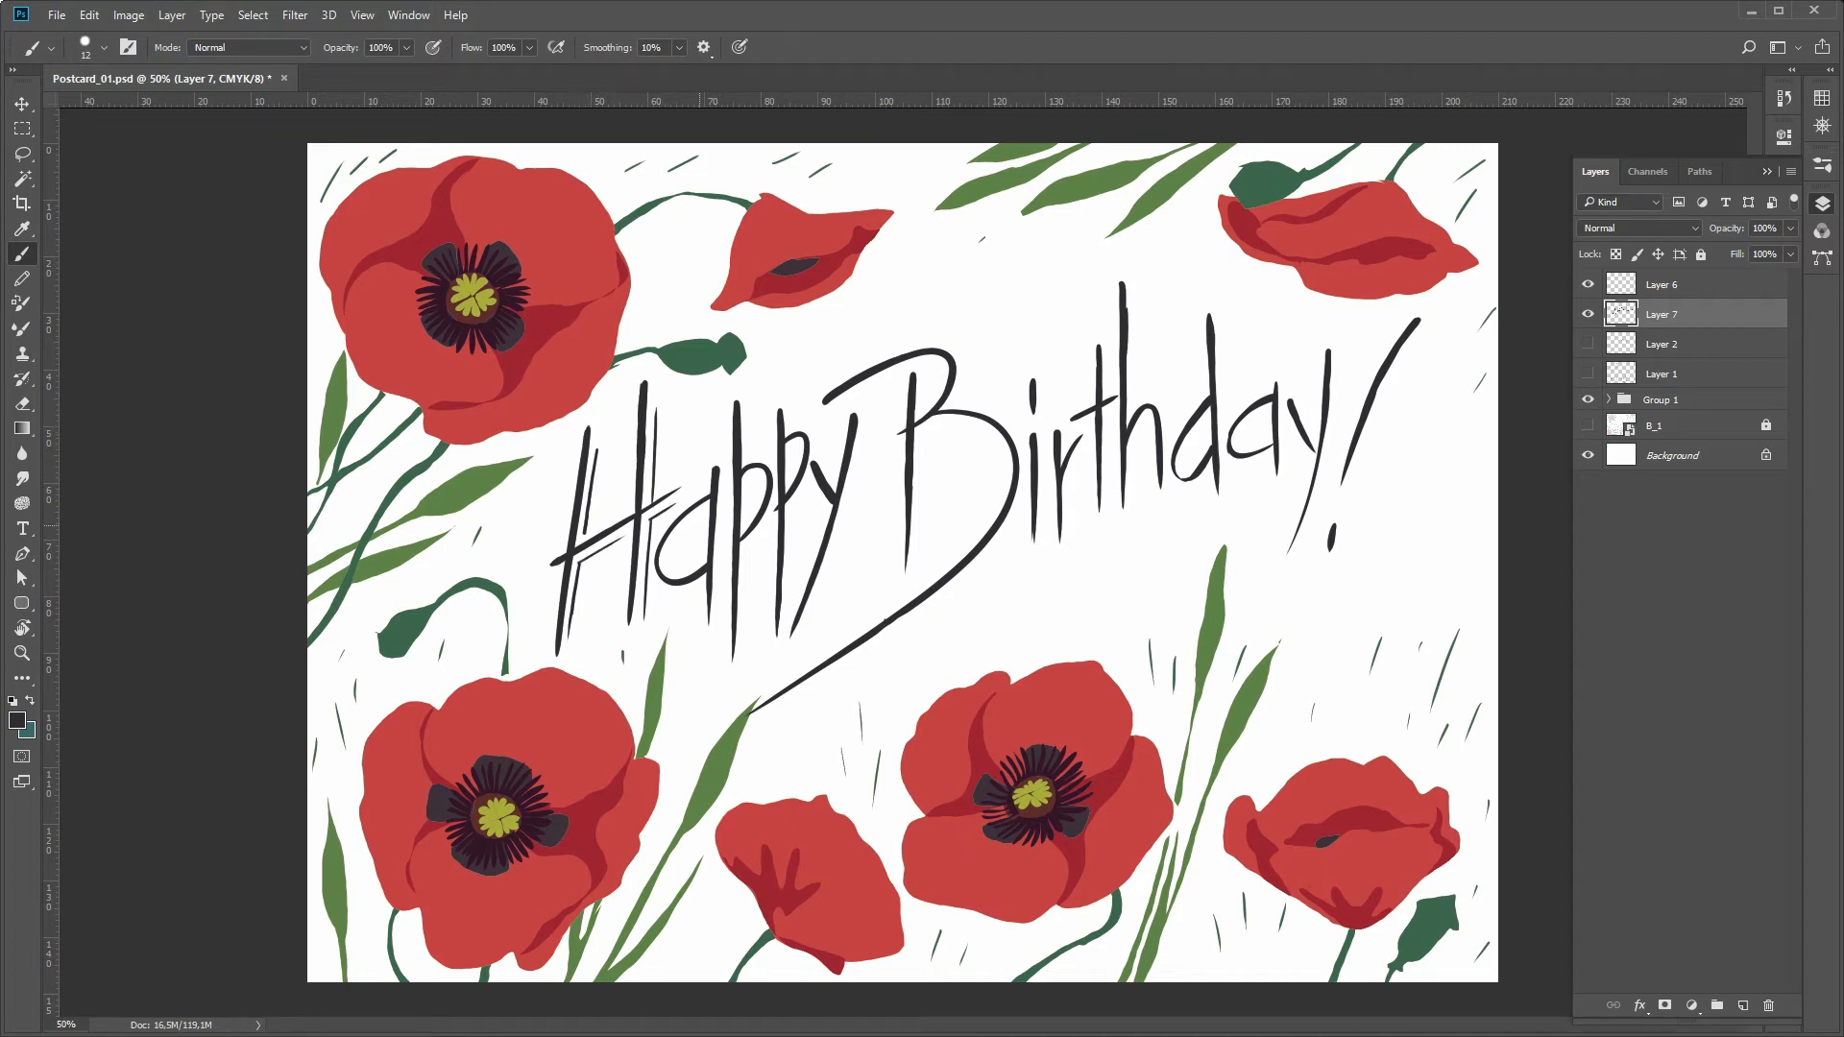
pyautogui.moveTo(701, 515); pyautogui.dragTo(666, 576)
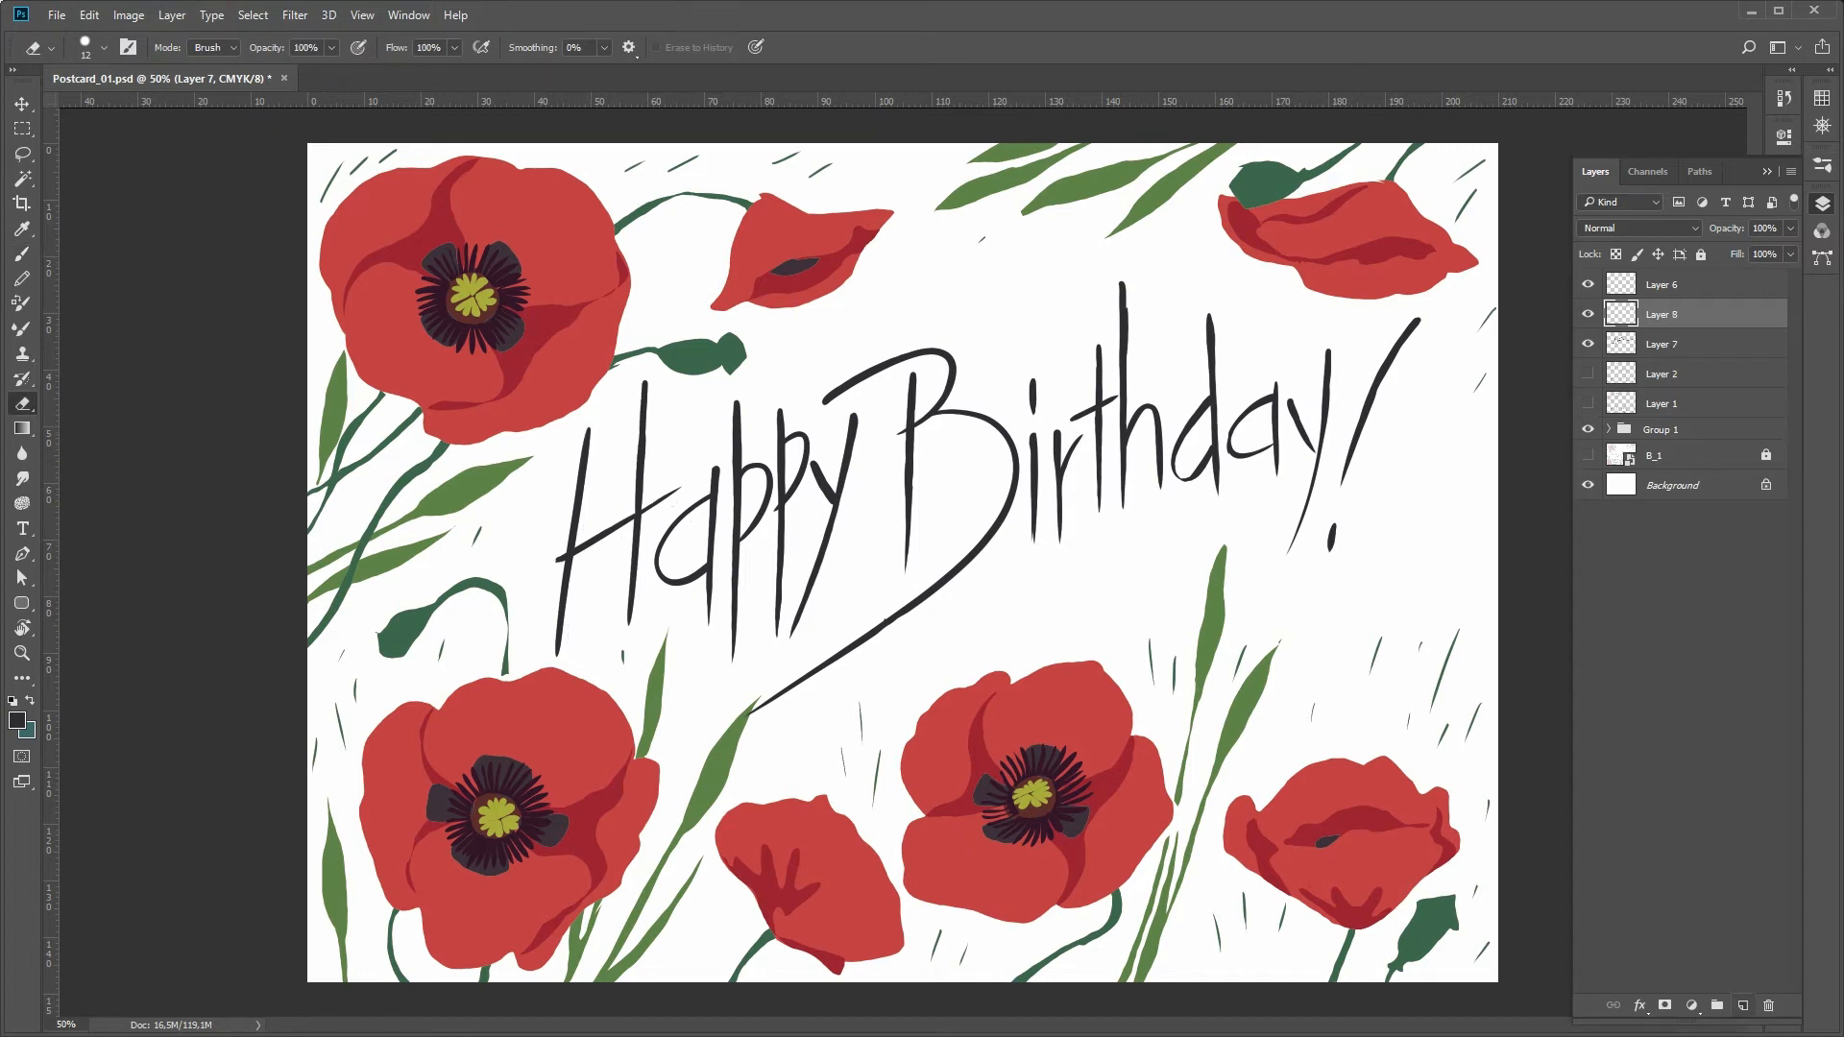
# - Add a new layer above Layer 7 and draw thin accent strokes parallel to the H's stems and crossbar
pyautogui.click(1742, 1005)
pyautogui.press('b')
pyautogui.moveTo(598, 442); pyautogui.dragTo(565, 679)
pyautogui.hotkey('ctrl', 'z')
pyautogui.press('e')
pyautogui.press('b')
pyautogui.moveTo(656, 401)
pyautogui.mouseDown()
pyautogui.moveTo(639, 633)
pyautogui.moveTo(649, 506)
pyautogui.mouseUp()
pyautogui.hotkey('ctrl', 'z')
pyautogui.hotkey('ctrl', 'z')
# - Draw thin accent strokes beside the stems of the a and first p of "Happy"
pyautogui.press('e')
pyautogui.press('b')
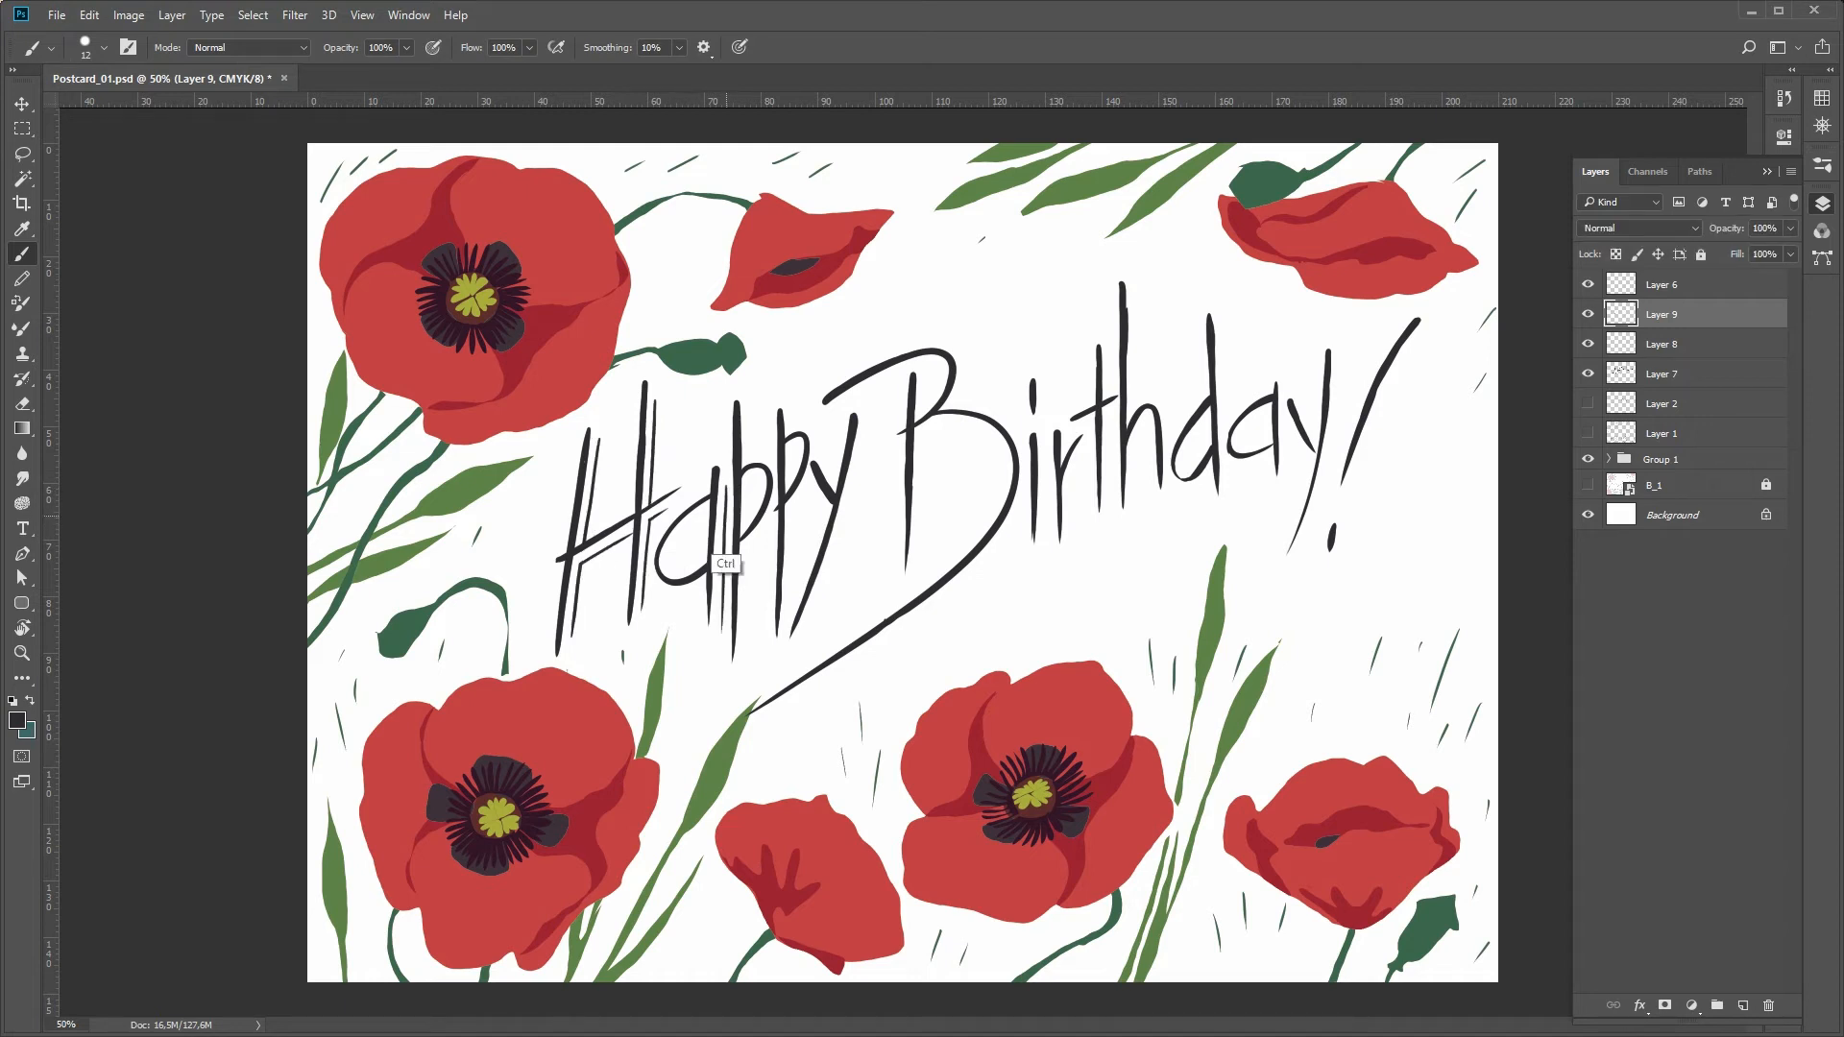
pyautogui.press('e')
pyautogui.press('b')
pyautogui.press('z')
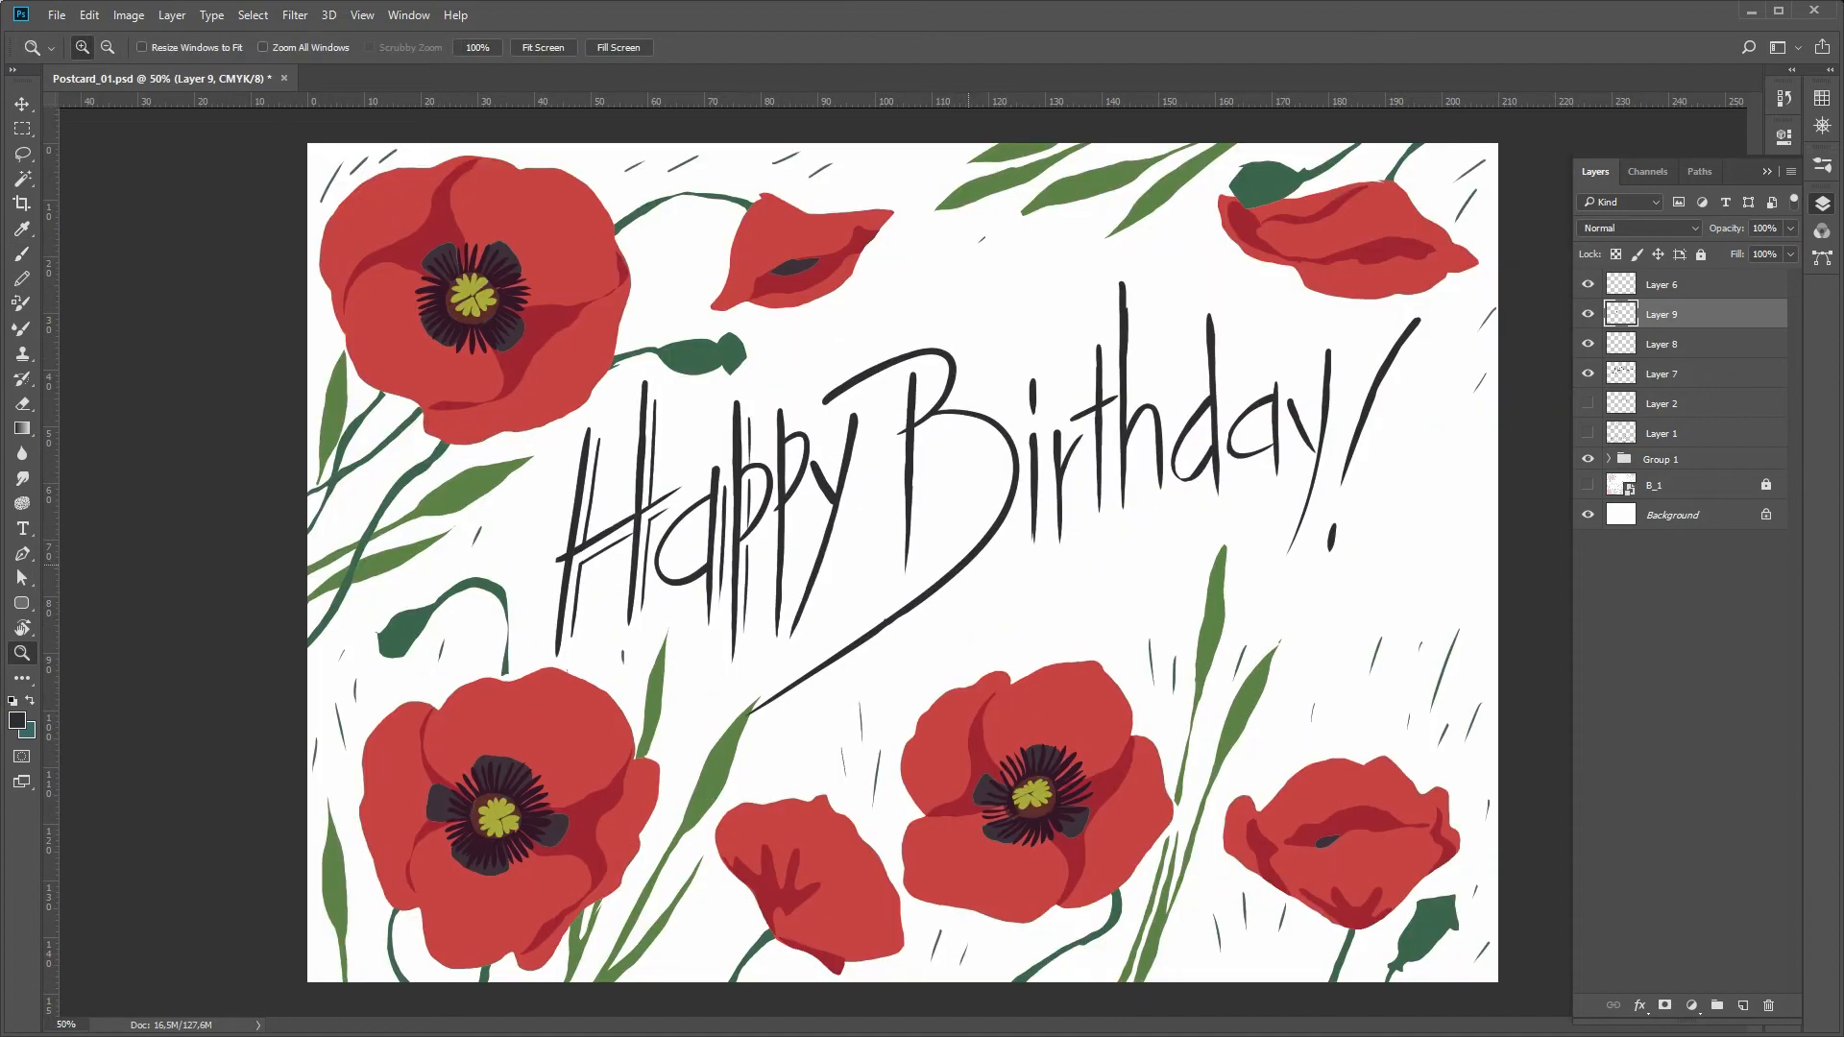
# - On Layer 7, lasso the lettering from the first p of "Happy" through the exclamation mark and shift it slightly right
pyautogui.click(1661, 344)
pyautogui.press('l')
pyautogui.moveTo(787, 386)
pyautogui.mouseDown()
pyautogui.moveTo(809, 641)
pyautogui.moveTo(771, 372)
pyautogui.moveTo(782, 384)
pyautogui.mouseUp()
pyautogui.press('v')
pyautogui.moveTo(833, 499); pyautogui.dragTo(840, 503)
pyautogui.press('Return')
pyautogui.keyDown('ctrl'); pyautogui.click(838, 562); pyautogui.keyUp('ctrl')
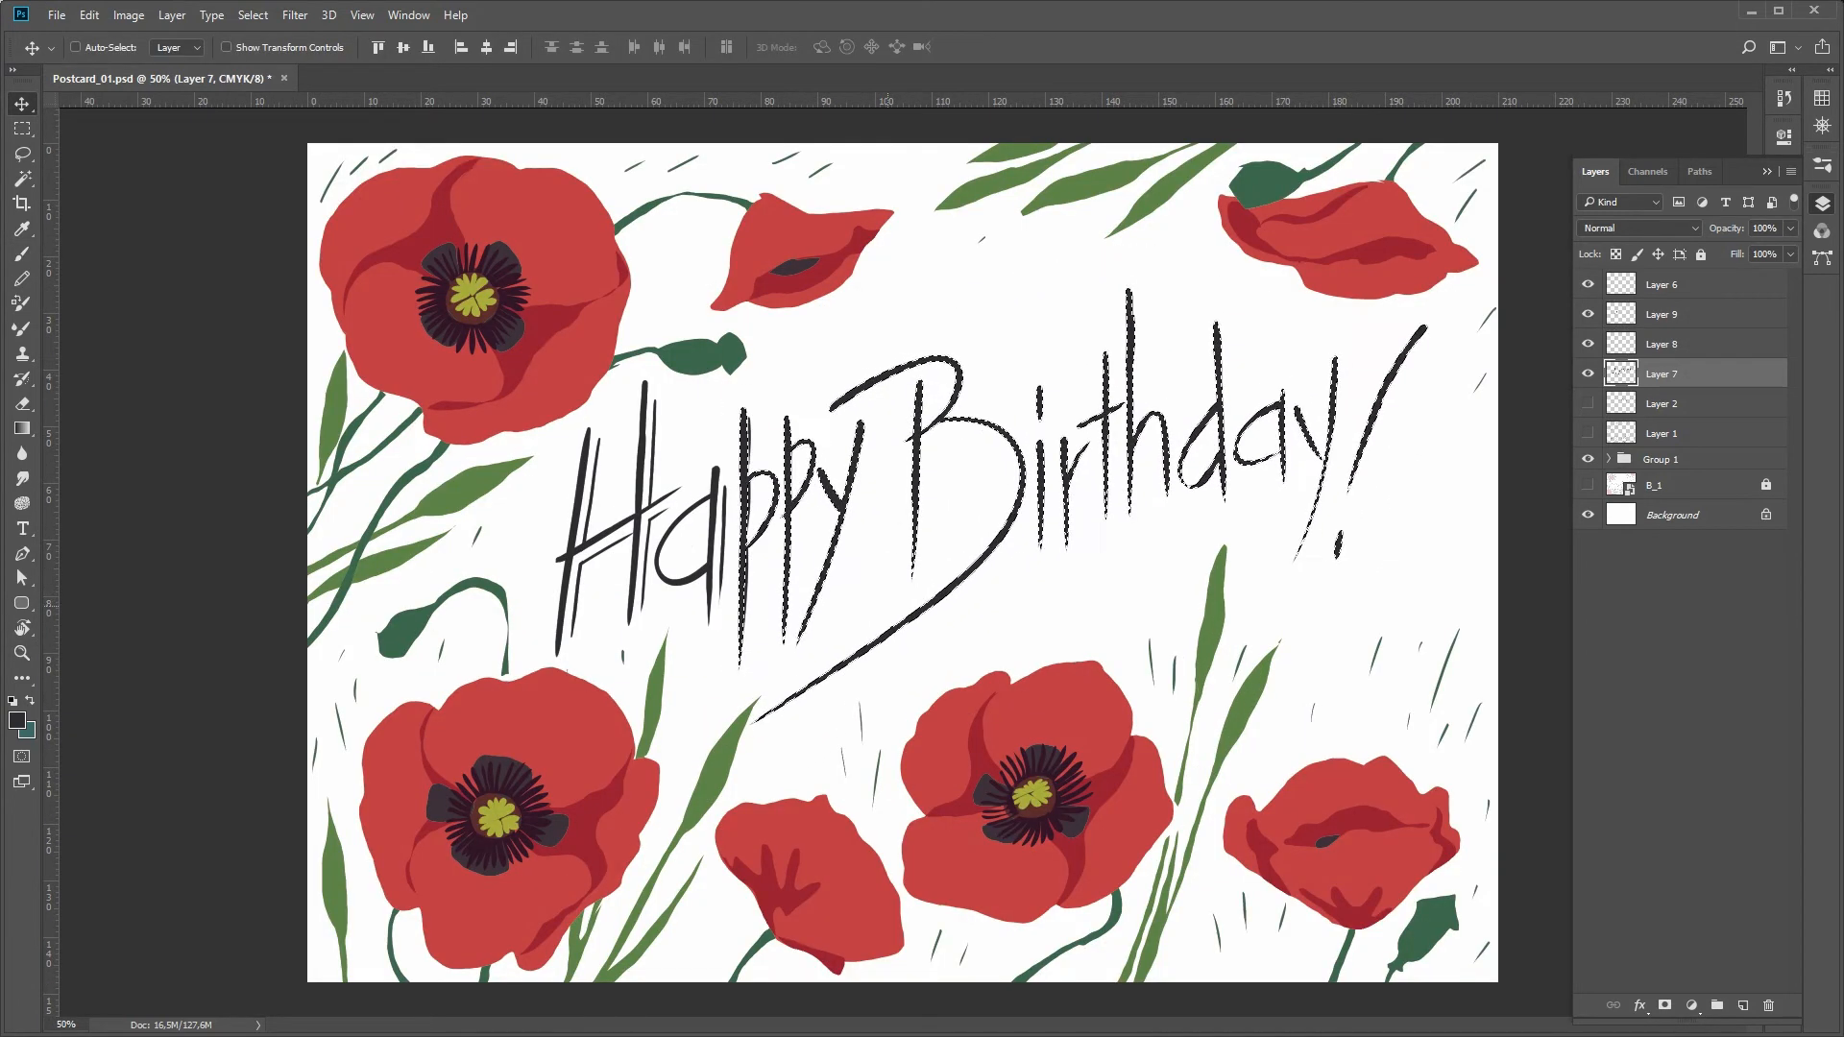
pyautogui.hotkey('ctrl', 'd')
# - Hide Group 1 and shift the accent strokes beside the first p on Layer 9 to match the moved letter
pyautogui.click(1587, 459)
pyautogui.click(1661, 344)
pyautogui.click(1661, 314)
pyautogui.press('l')
pyautogui.moveTo(754, 388); pyautogui.dragTo(751, 394)
pyautogui.press('v')
pyautogui.moveTo(747, 613)
pyautogui.mouseDown()
pyautogui.moveTo(775, 616)
pyautogui.moveTo(752, 616)
pyautogui.mouseUp()
pyautogui.hotkey('ctrl', 'd')
# - Draw a thin accent stroke parallel to the long slanting stem of the y in "Happy"
pyautogui.press('b')
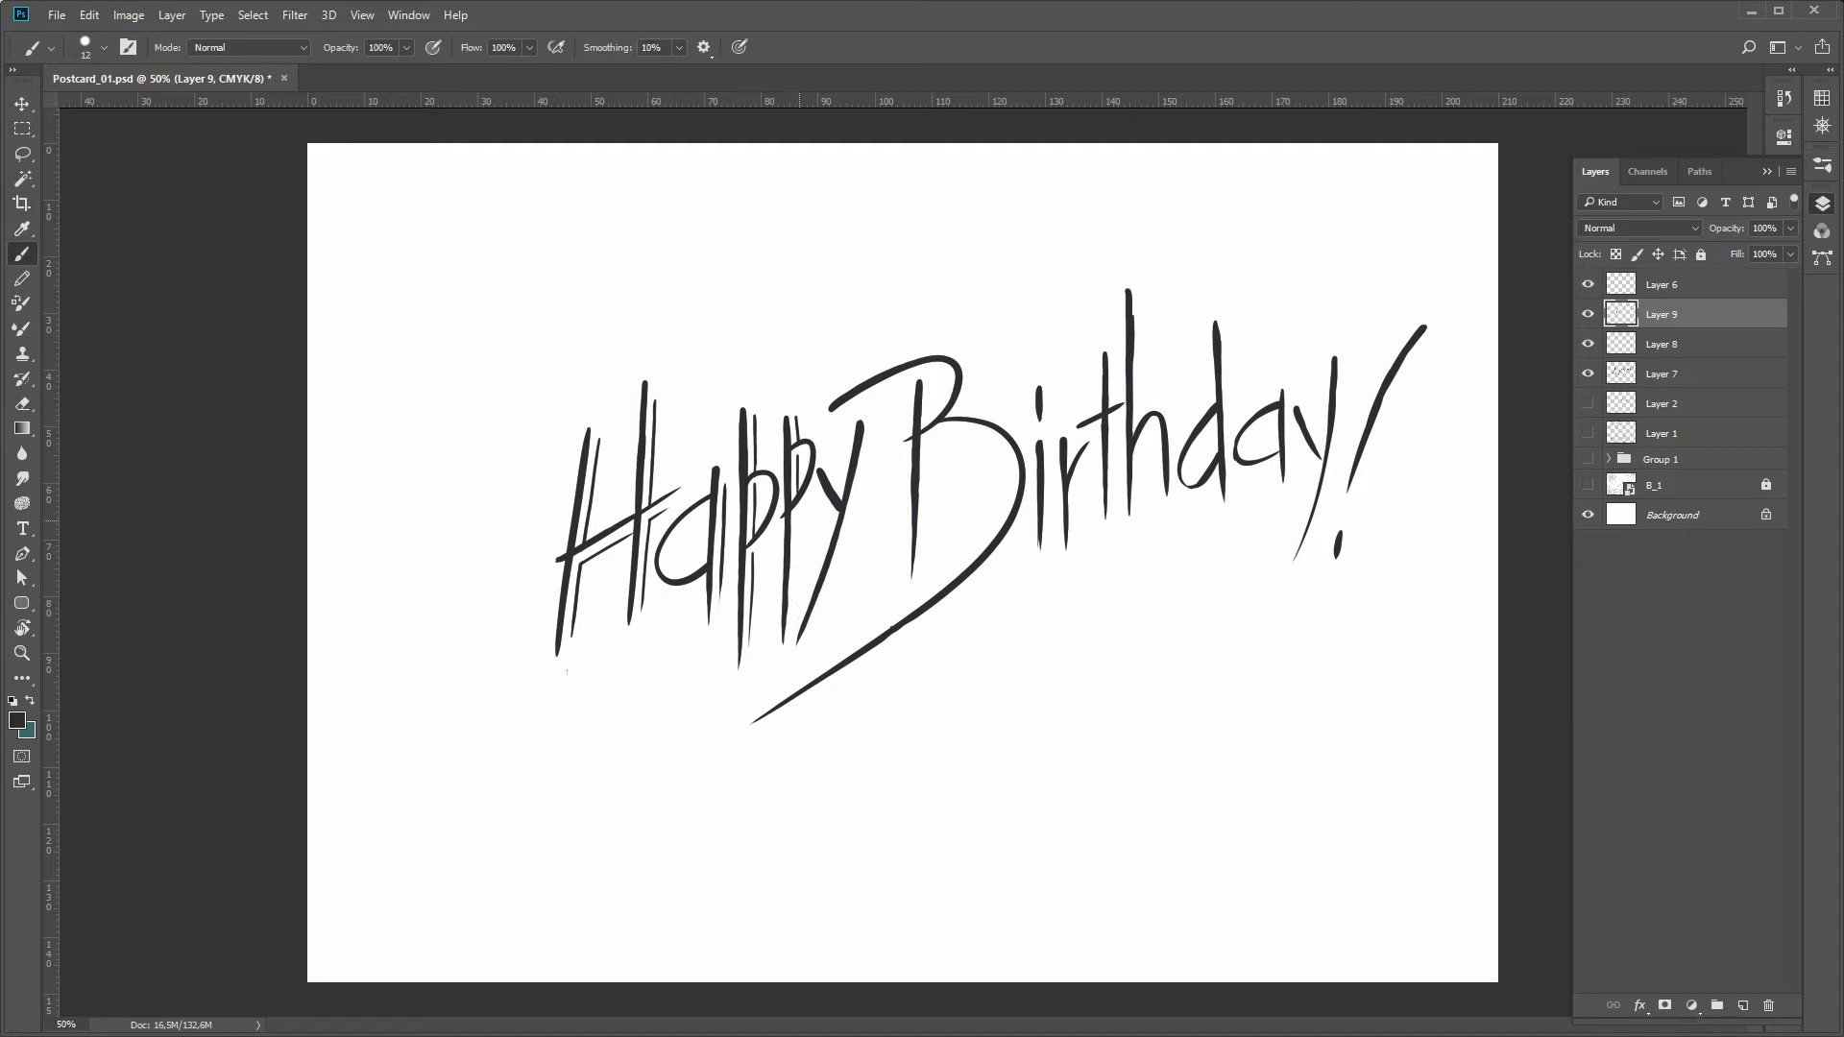
pyautogui.press('z')
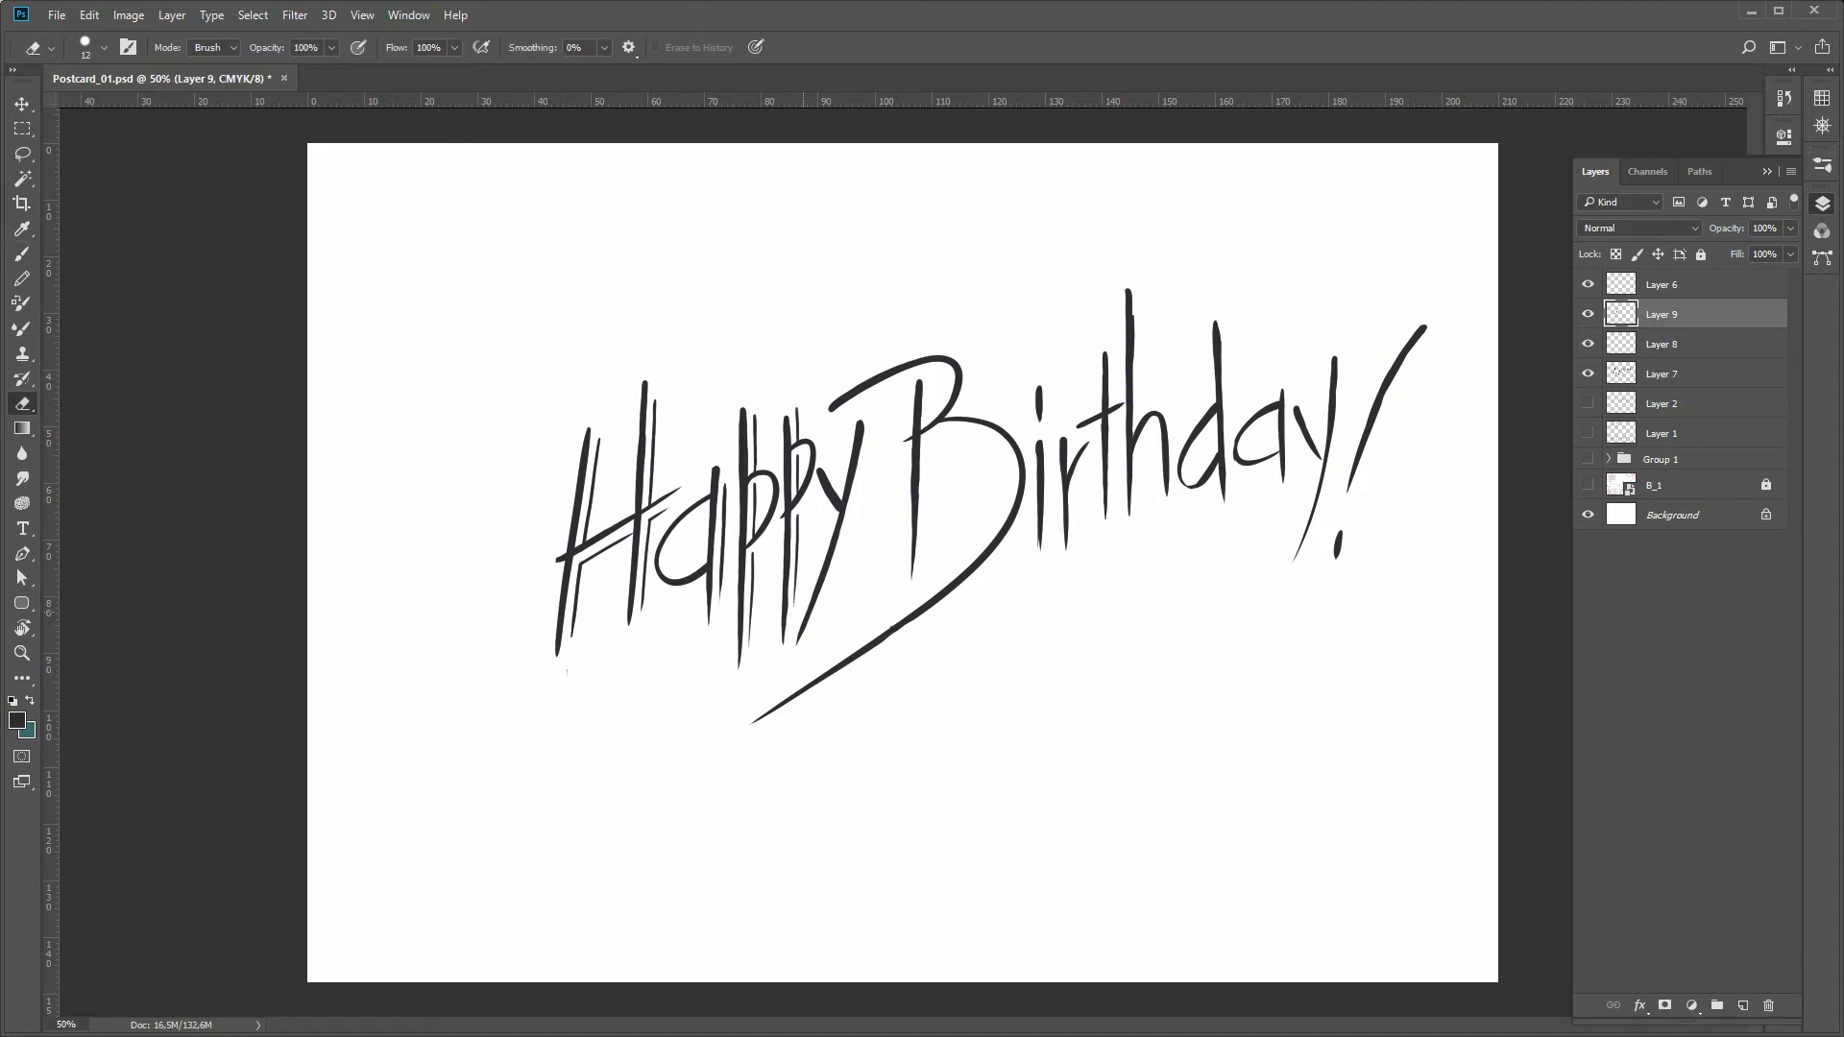
pyautogui.press('b')
pyautogui.moveTo(879, 440); pyautogui.dragTo(843, 586)
pyautogui.hotkey('ctrl', 'z')
pyautogui.moveTo(871, 449); pyautogui.dragTo(820, 611)
# - Draw thin accent strokes along "Birthday!" and align the ones beside its y and exclamation mark
pyautogui.press('e')
pyautogui.press('b')
pyautogui.press('e')
pyautogui.press('b')
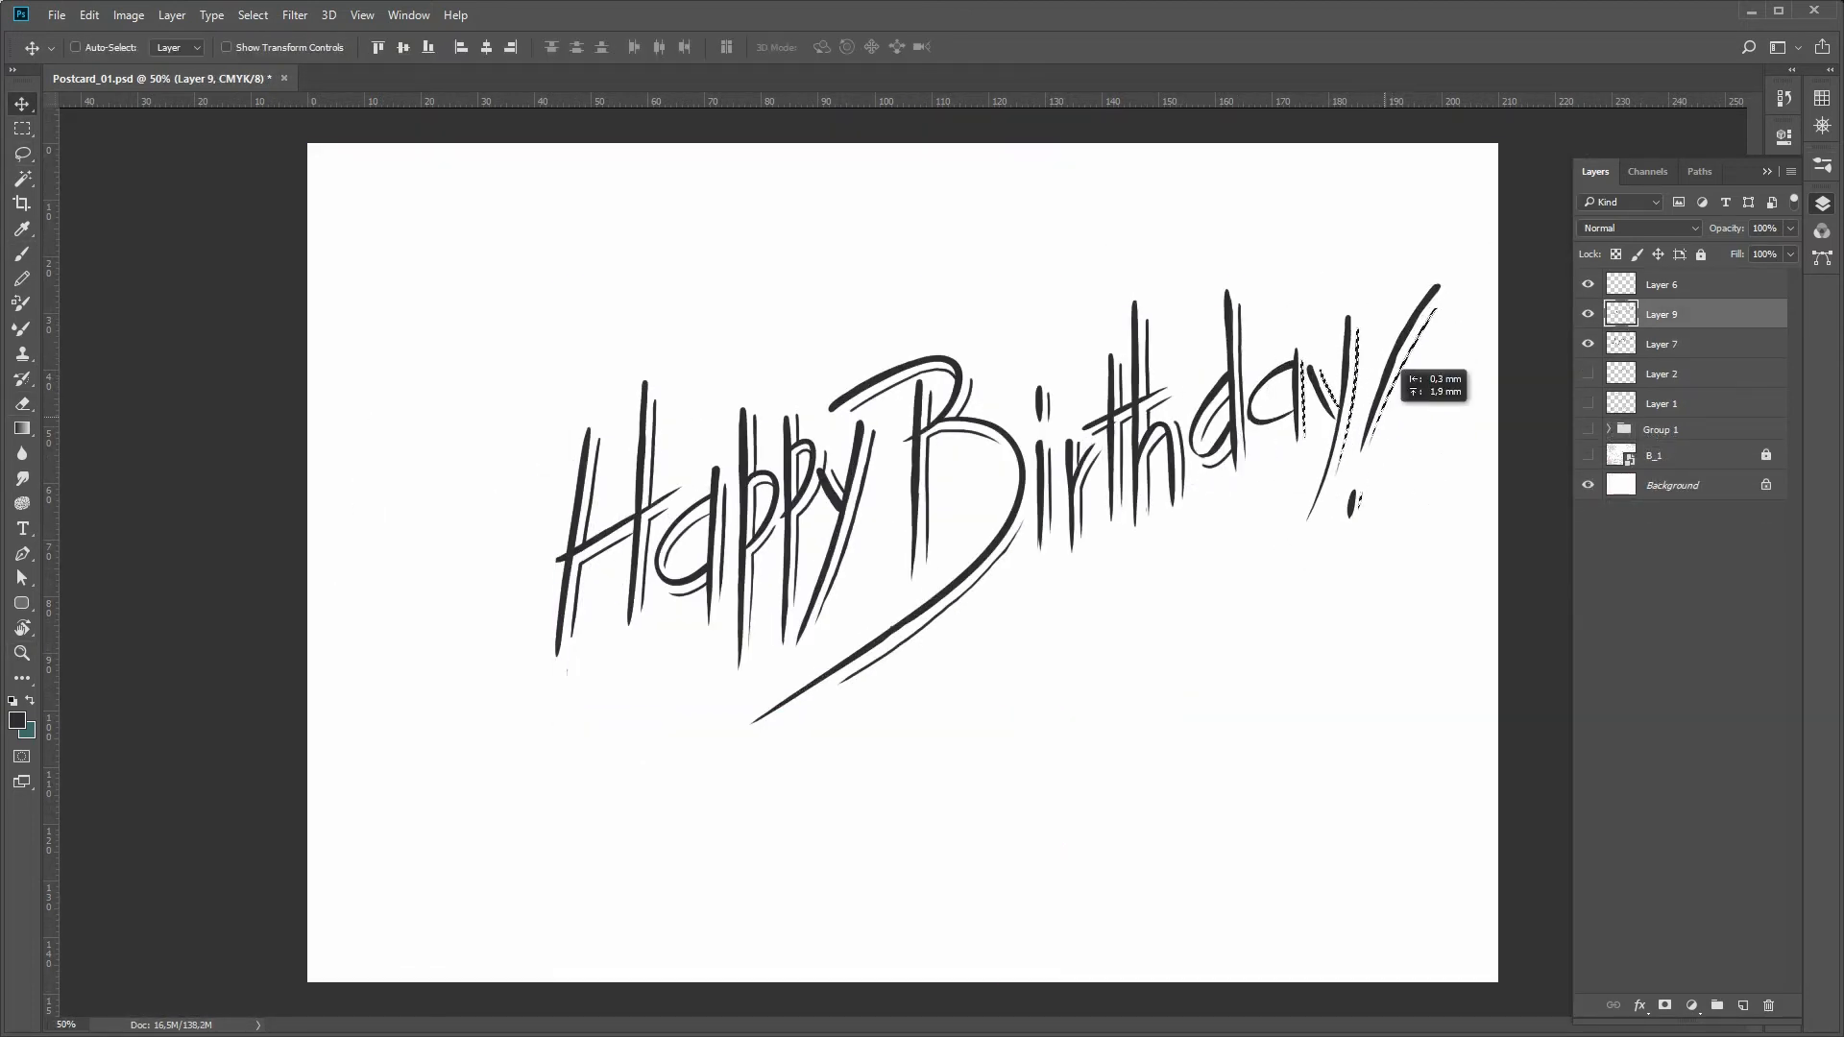
pyautogui.press('b')
pyautogui.hotkey('ctrl', 'd')
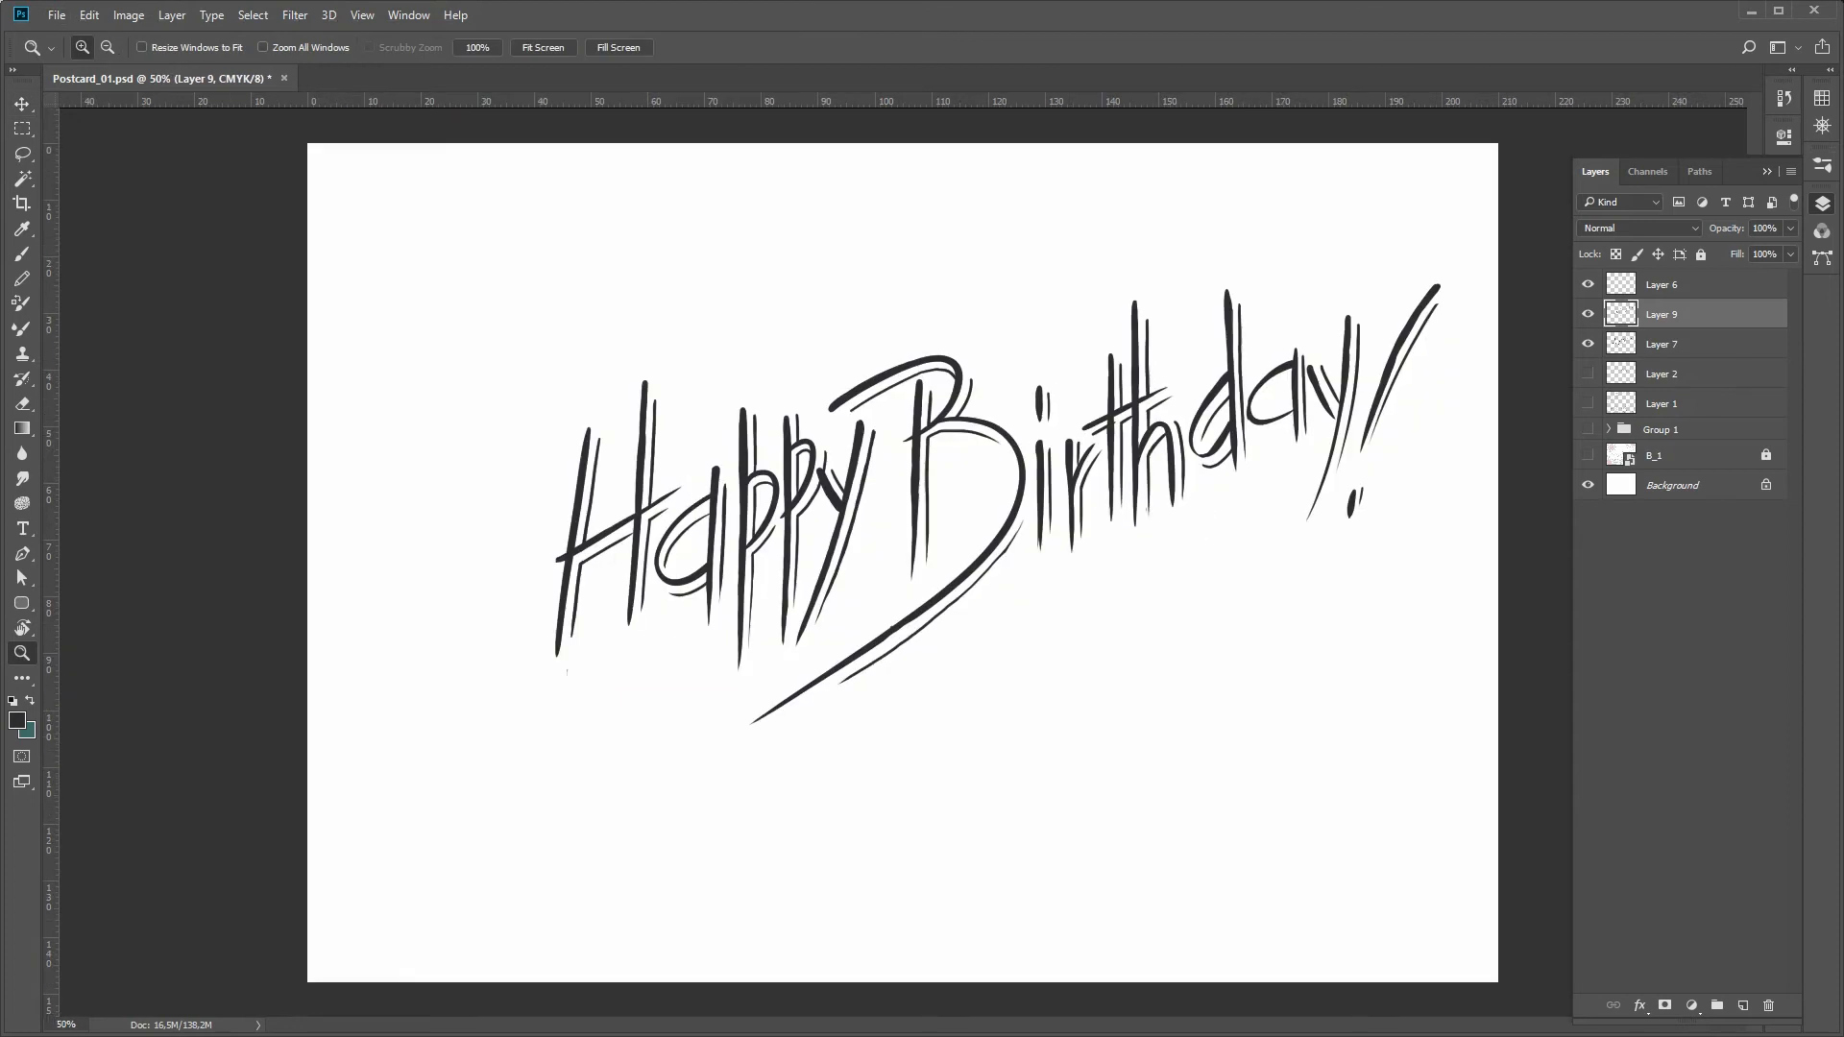
pyautogui.press('e')
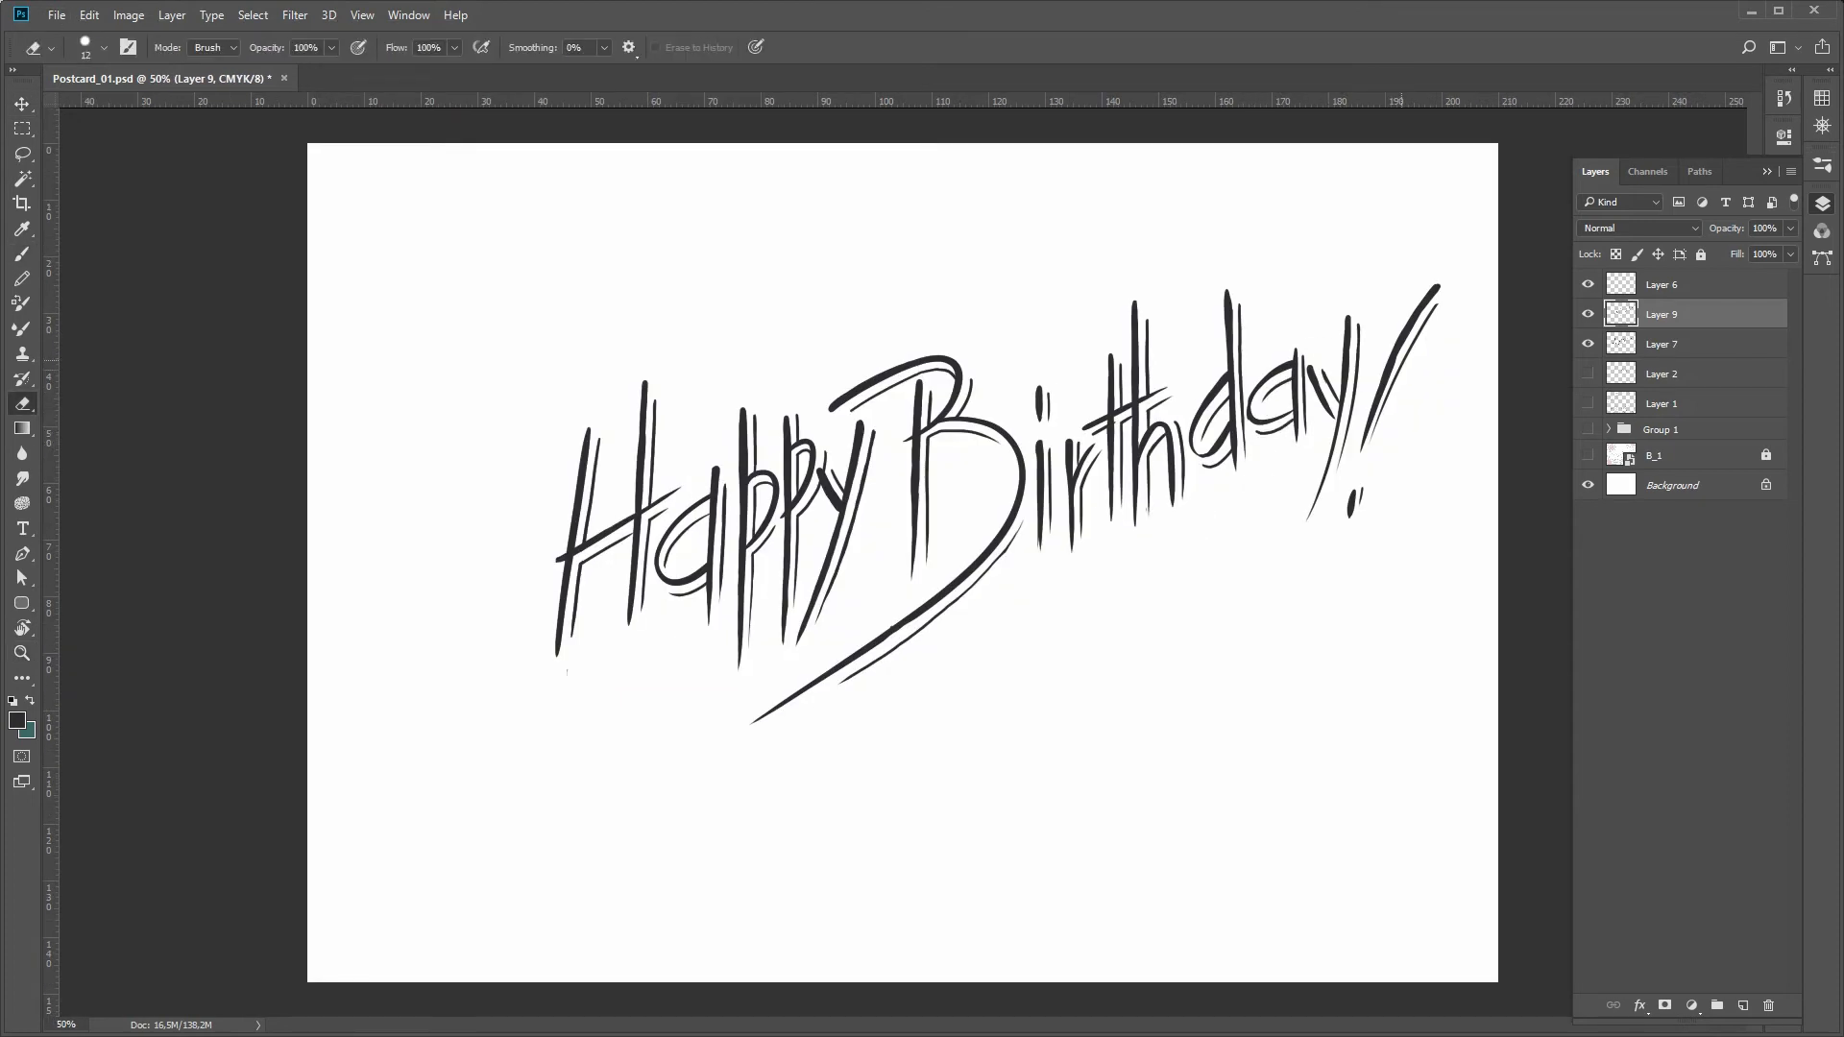
pyautogui.press('b')
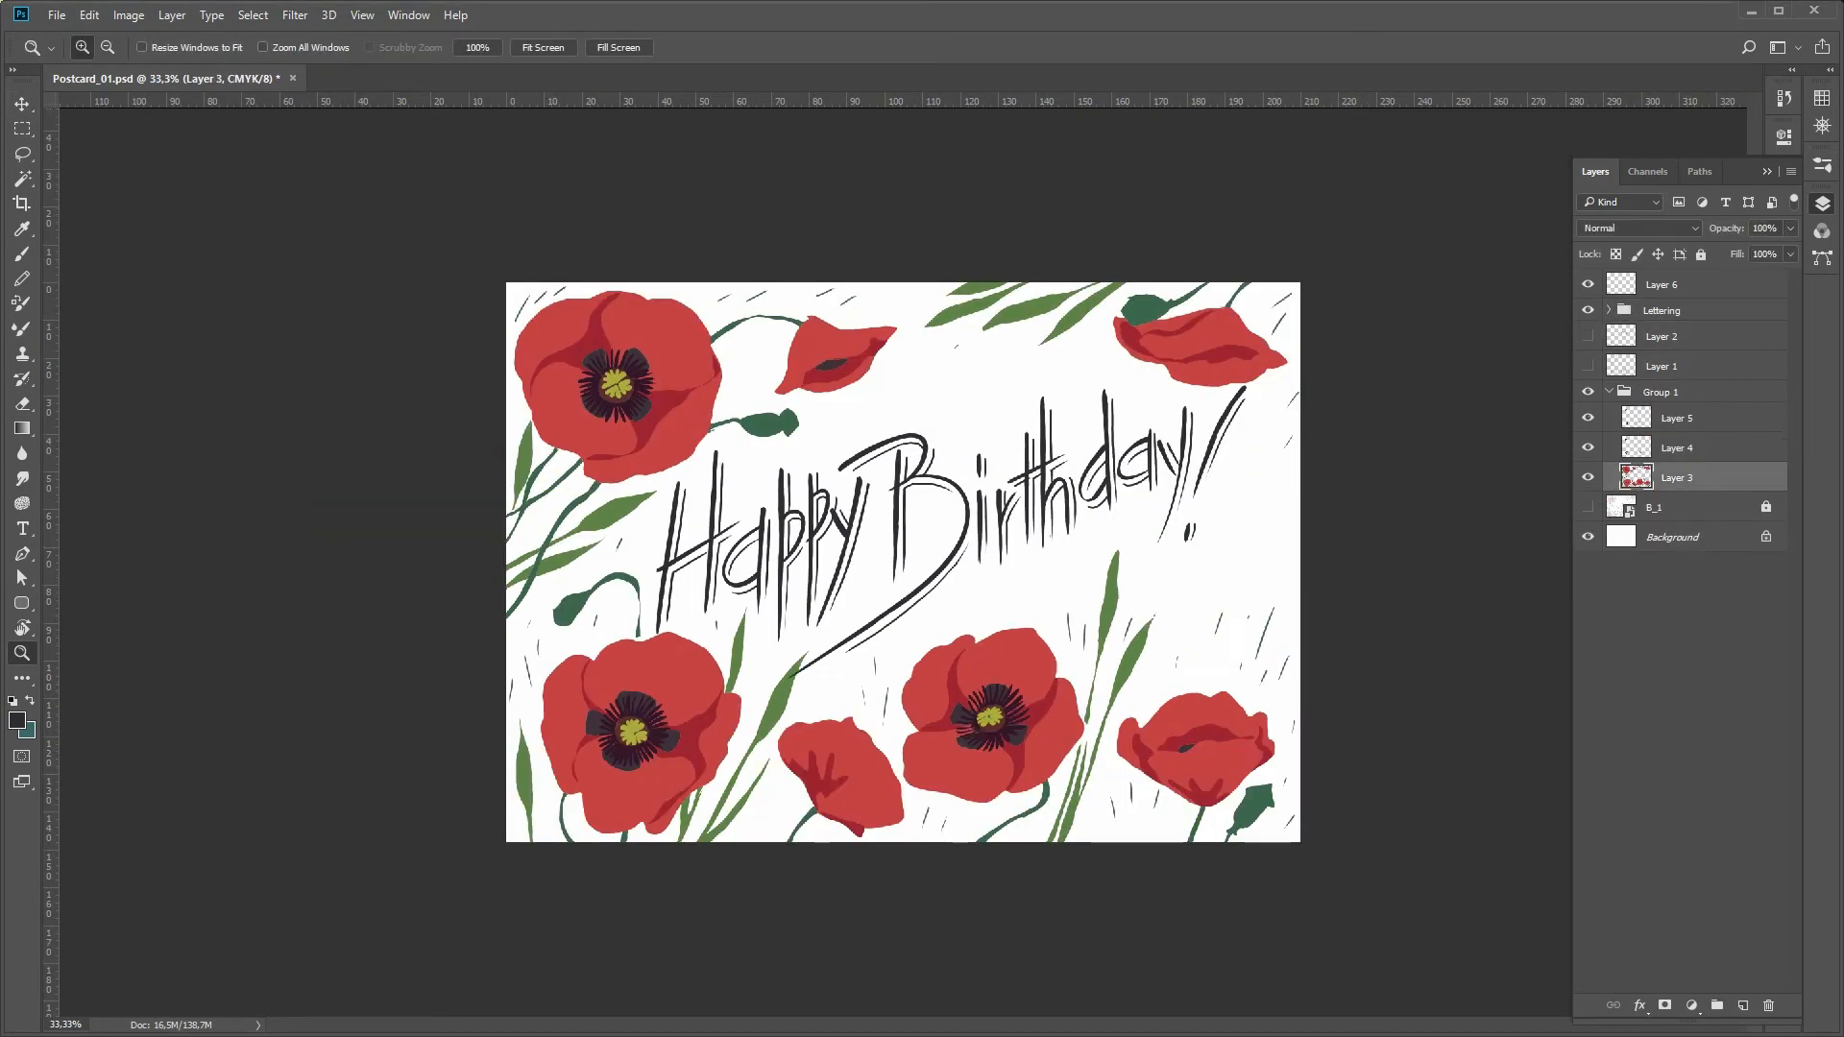
# - Move the green leaves at the card's upper edge down onto "day!" and shift the upper-right poppy with its bud left
pyautogui.press('l')
pyautogui.moveTo(1133, 283); pyautogui.dragTo(1152, 287)
pyautogui.press('v')
pyautogui.moveTo(1025, 304)
pyautogui.mouseDown()
pyautogui.moveTo(1200, 576)
pyautogui.moveTo(1176, 506)
pyautogui.mouseUp()
pyautogui.press('l')
pyautogui.moveTo(1292, 283)
pyautogui.mouseDown()
pyautogui.moveTo(1273, 383)
pyautogui.moveTo(1296, 288)
pyautogui.mouseUp()
pyautogui.press('v')
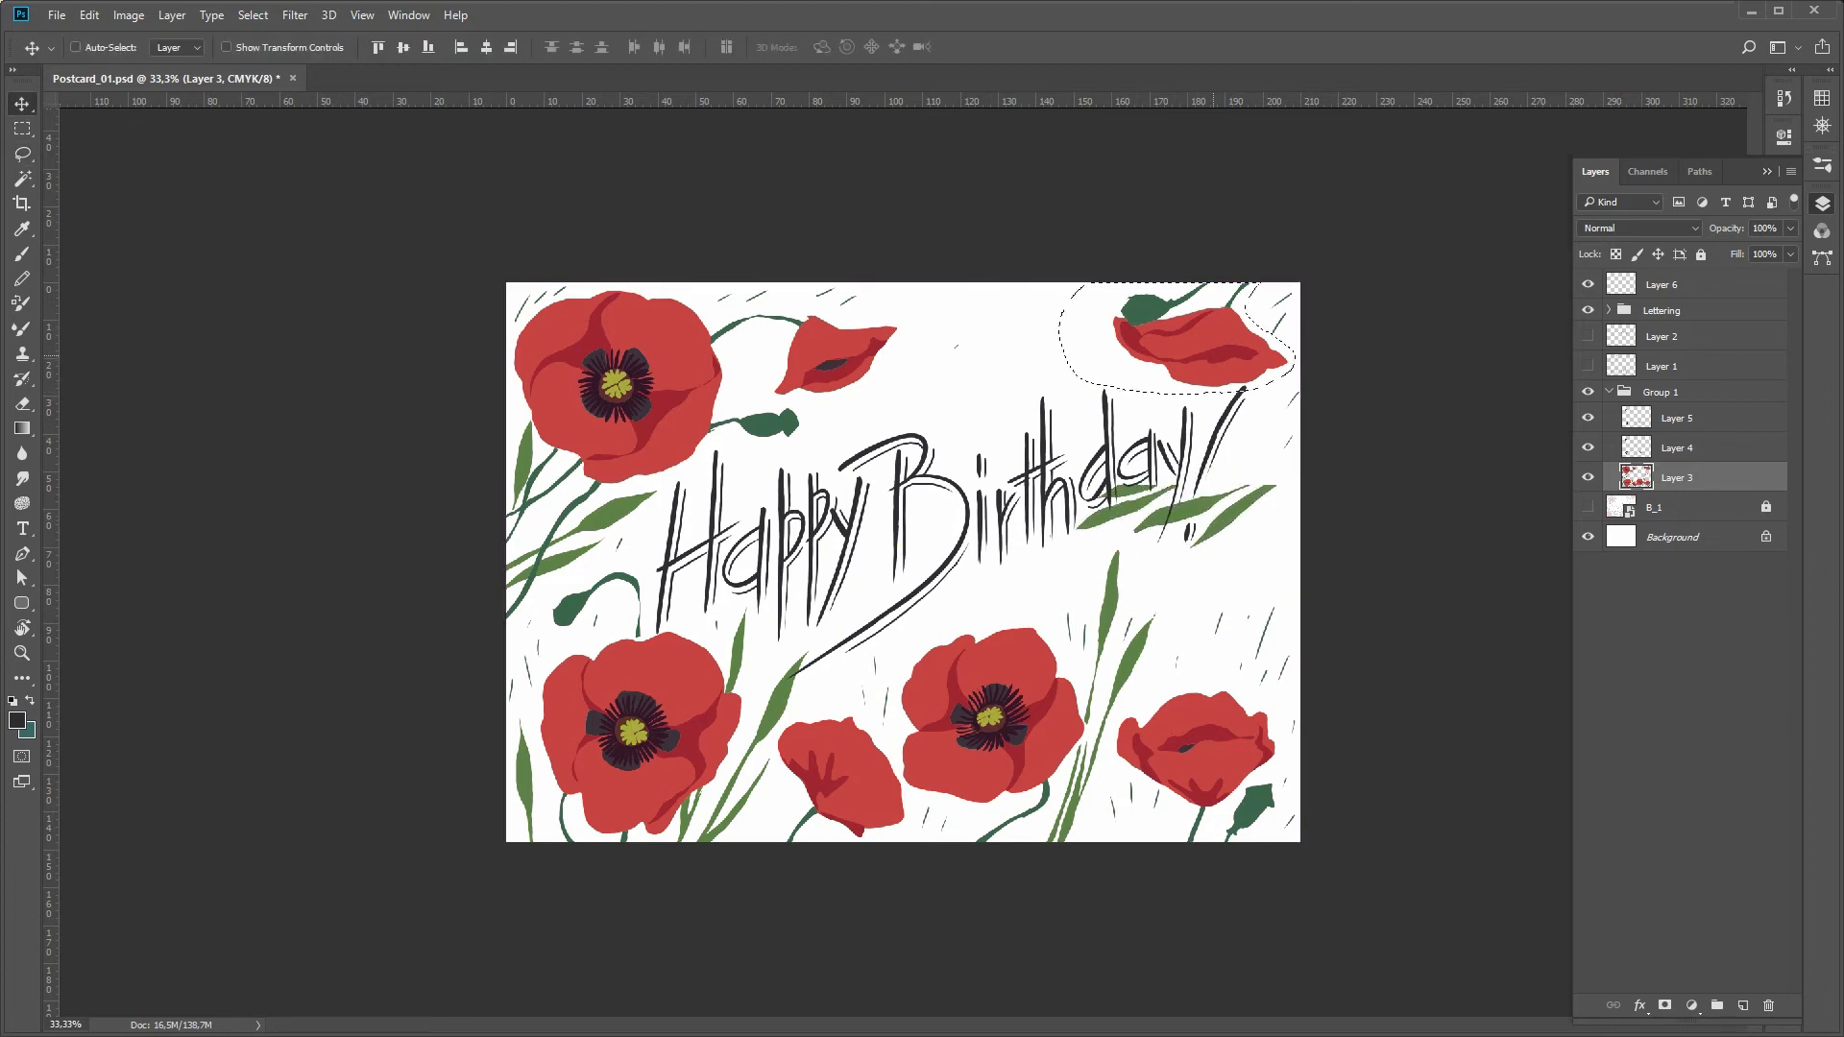
pyautogui.moveTo(1201, 341); pyautogui.dragTo(1106, 336)
# - Lasso the moved leaves, place them in the card's upper-right corner and rotate them to hang steeply from the edge
pyautogui.press('l')
pyautogui.moveTo(1056, 476); pyautogui.dragTo(1045, 542)
pyautogui.press('v')
pyautogui.moveTo(1220, 527); pyautogui.dragTo(1244, 354)
pyautogui.hotkey('ctrl', 't')
pyautogui.moveTo(1331, 325); pyautogui.dragTo(1296, 264)
pyautogui.moveTo(1281, 358)
pyautogui.mouseDown()
pyautogui.moveTo(1210, 336)
pyautogui.moveTo(1250, 459)
pyautogui.moveTo(1190, 538)
pyautogui.moveTo(1231, 547)
pyautogui.moveTo(1234, 355)
pyautogui.mouseUp()
pyautogui.press('Return')
# - Lasso a separate leaf and place it beside the other hanging leaves, next to the upper-right poppy
pyautogui.press('l')
pyautogui.press('b')
pyautogui.press('l')
pyautogui.press('v')
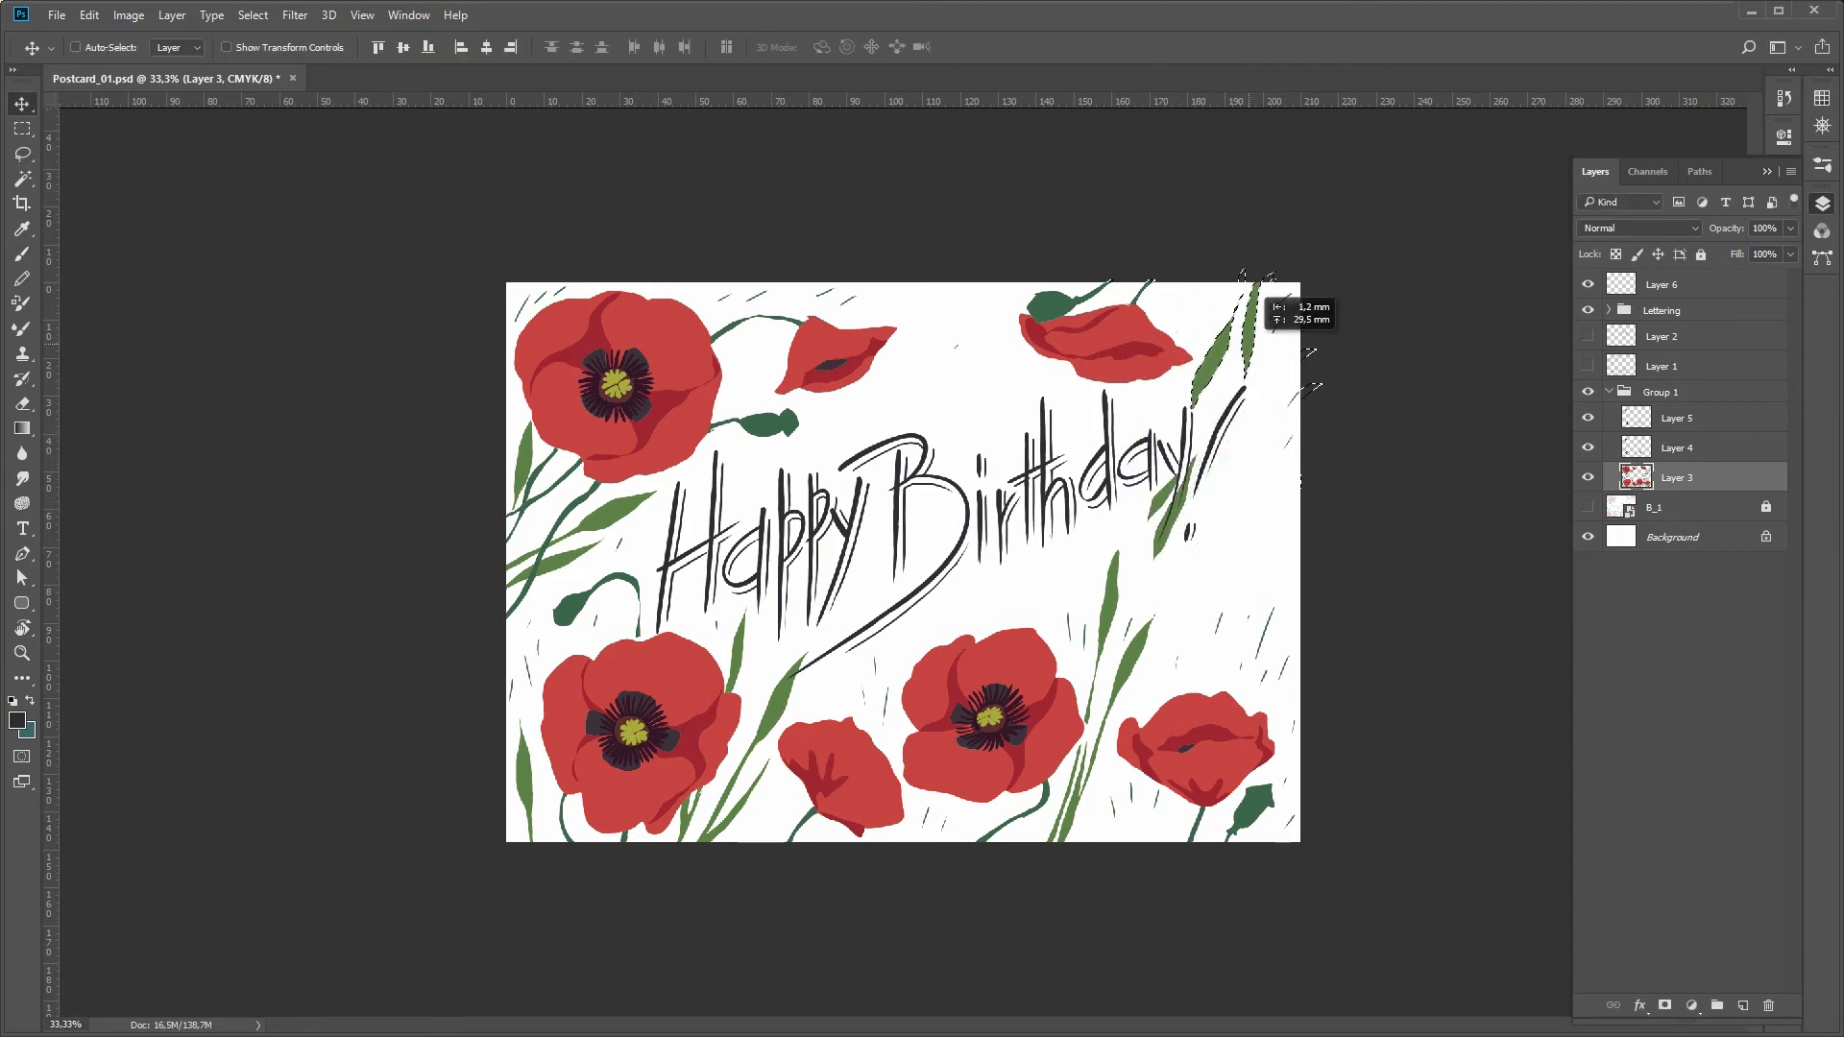
pyautogui.moveTo(979, 326)
pyautogui.mouseDown()
pyautogui.moveTo(1186, 261)
pyautogui.moveTo(998, 288)
pyautogui.moveTo(1201, 317)
pyautogui.mouseUp()
pyautogui.press('l')
pyautogui.press('v')
pyautogui.press('l')
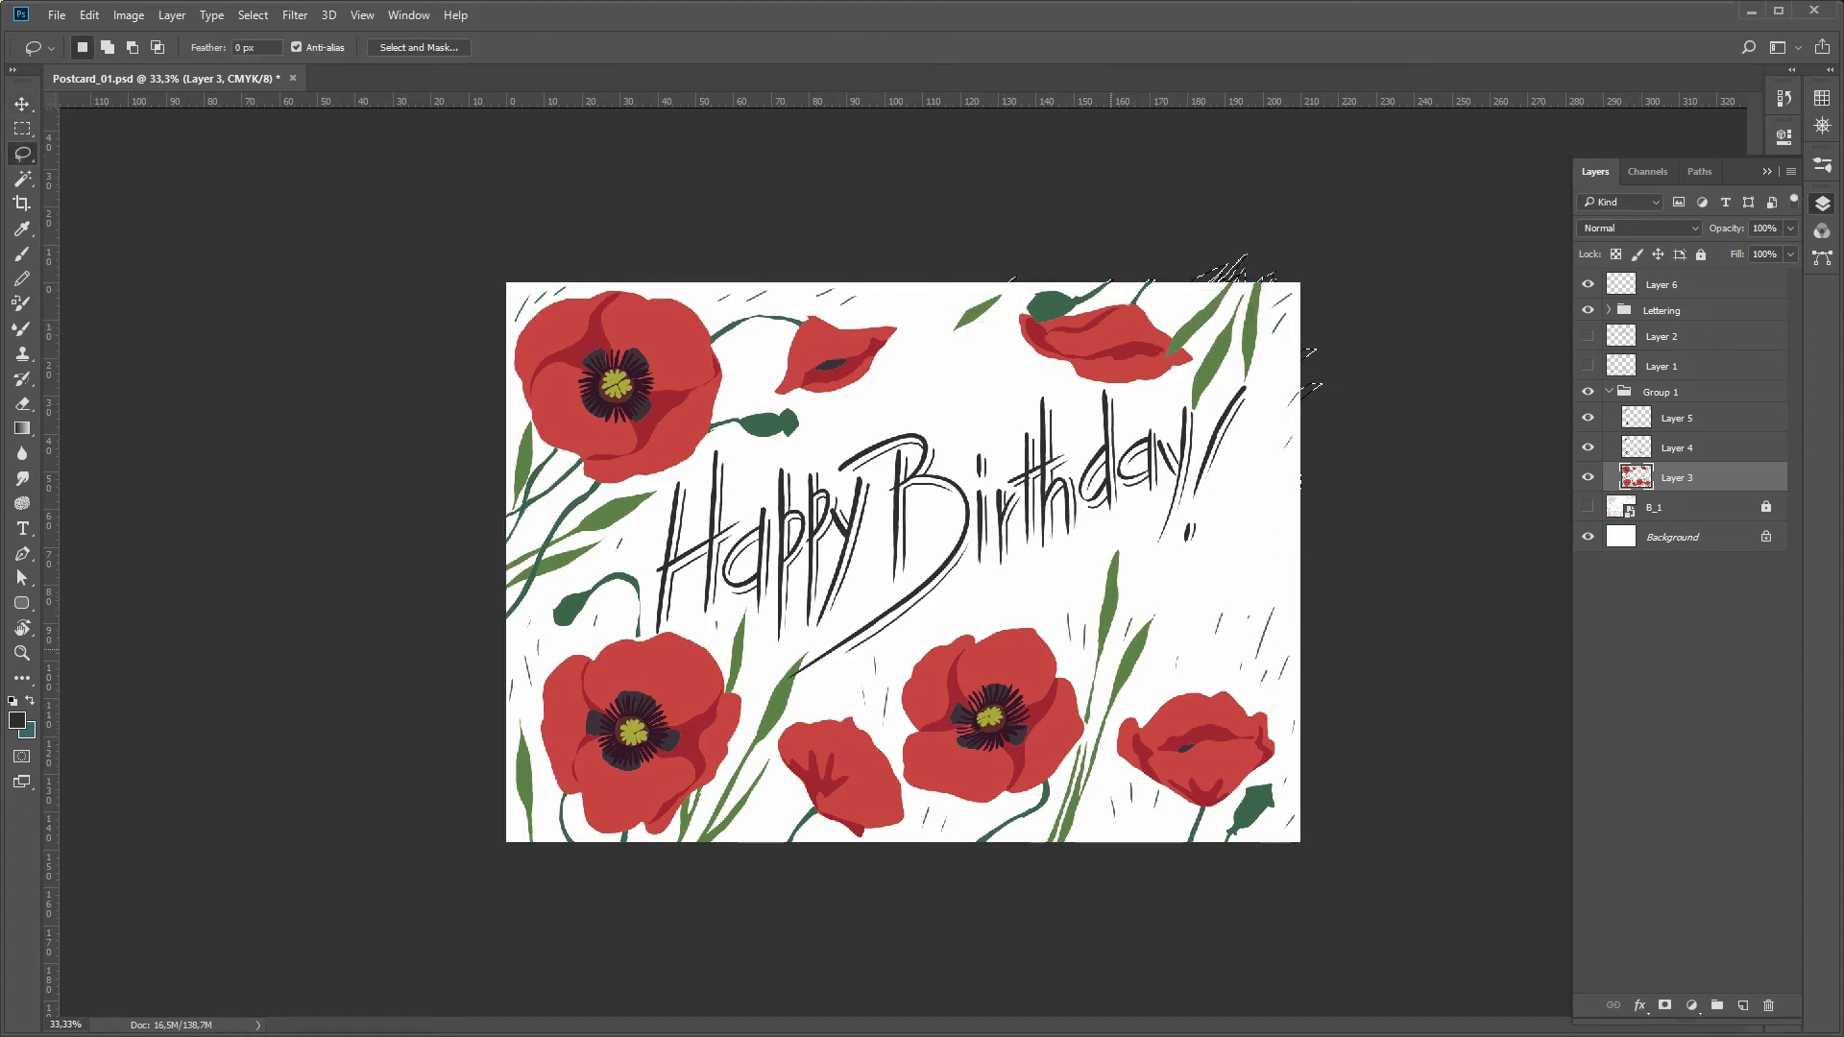
# - Lasso the lower-right poppy with its bud on Layer 3 and move it slightly up
pyautogui.moveTo(1248, 574)
pyautogui.mouseDown()
pyautogui.moveTo(1310, 849)
pyautogui.moveTo(1267, 572)
pyautogui.mouseUp()
pyautogui.press('v')
pyautogui.moveTo(1211, 762)
pyautogui.mouseDown()
pyautogui.moveTo(1230, 715)
pyautogui.moveTo(1212, 742)
pyautogui.mouseUp()
pyautogui.hotkey('ctrl', 'd')
# - Sample the leaf green and turn the leaf below the large upper-left poppy into a wheat ear with erased grain gaps
pyautogui.press('z')
pyautogui.click(864, 595)
pyautogui.press('b')
pyautogui.keyDown('alt'); pyautogui.click(324, 482); pyautogui.keyUp('alt')
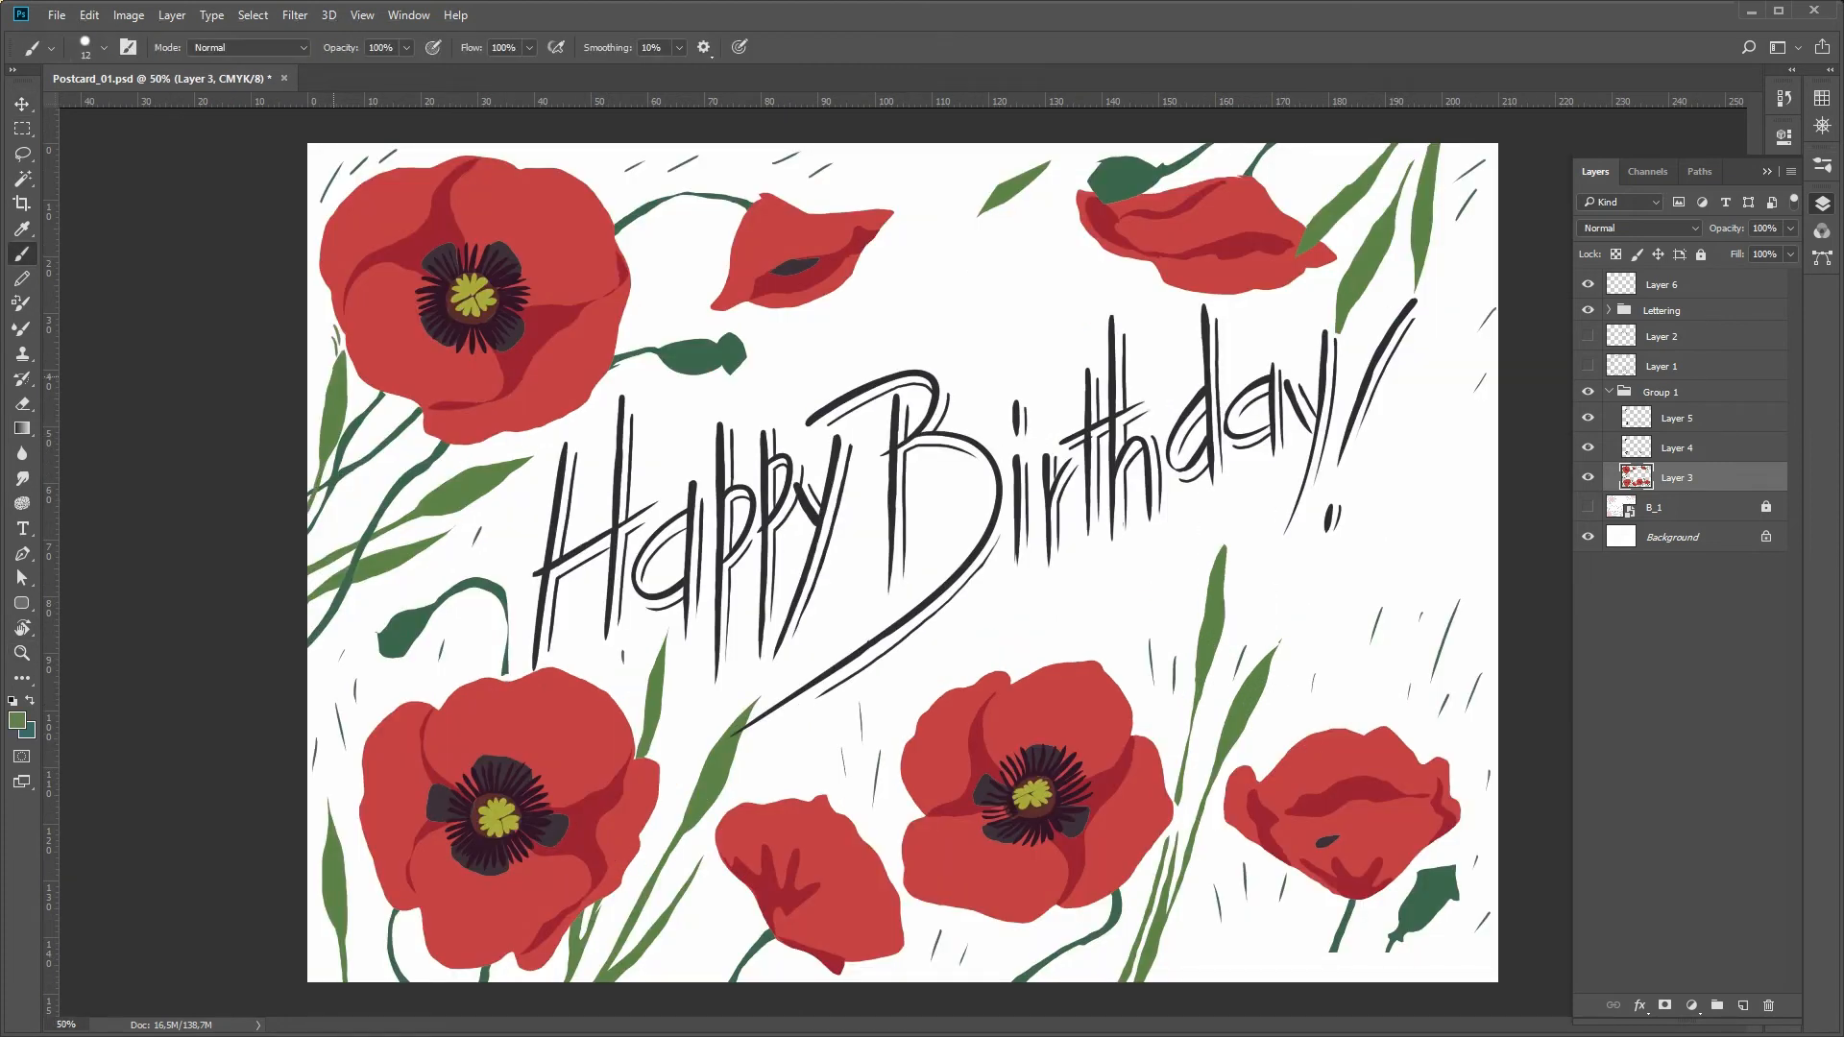
pyautogui.press('e')
pyautogui.press('b')
pyautogui.press('d')
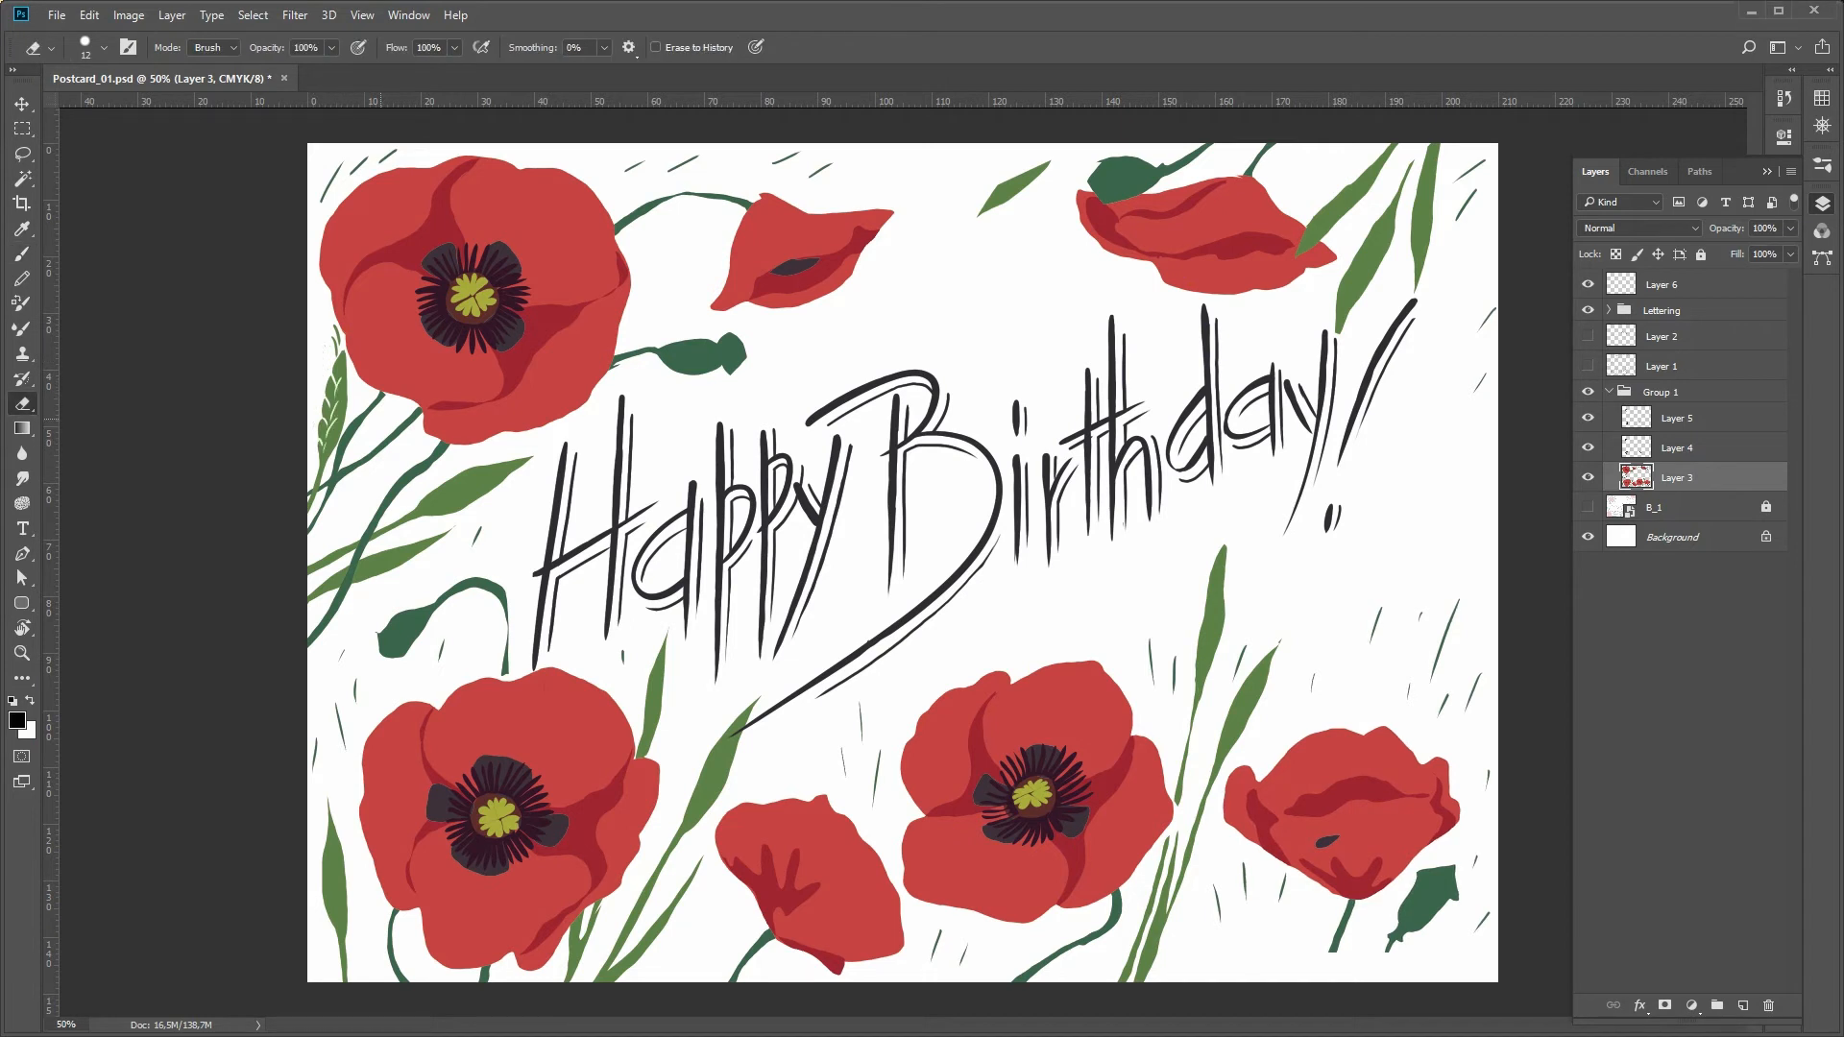
# - Shape the slanting leaf left of the H into a wheat ear with grain bumps, erased gaps and fine awns
pyautogui.press('b')
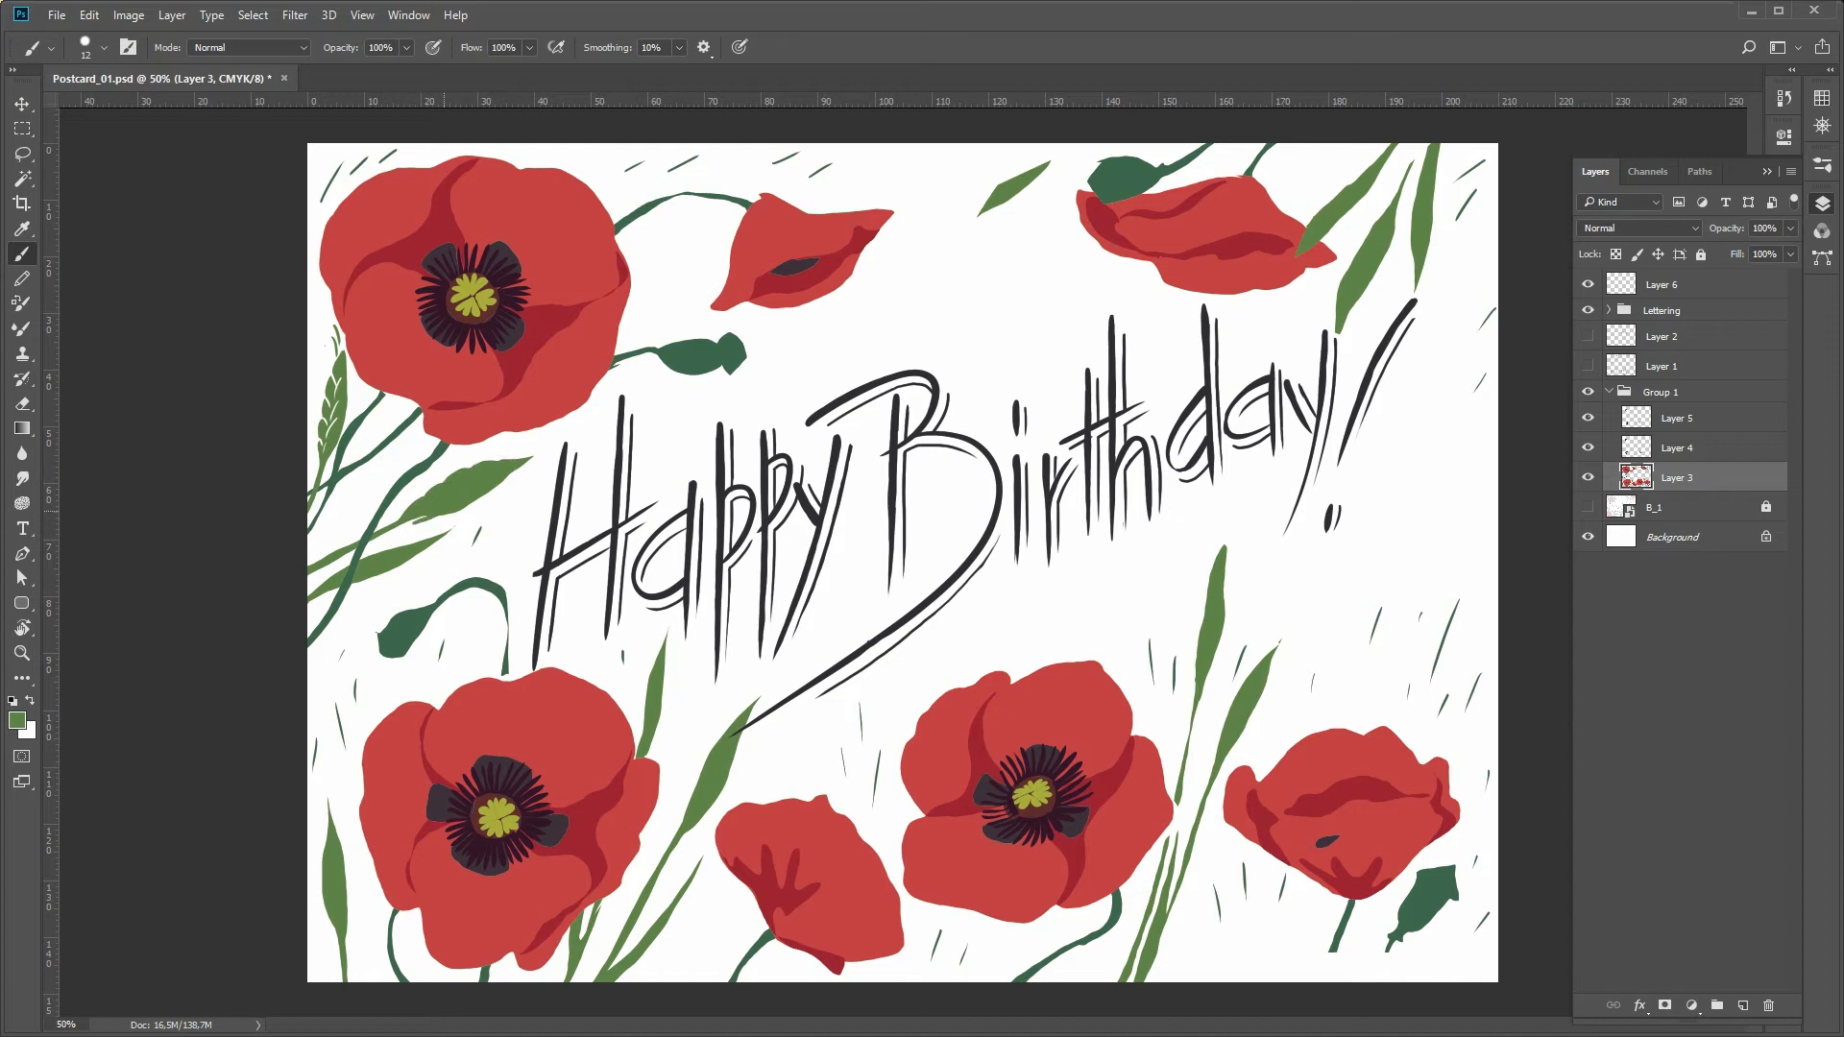
pyautogui.press('e')
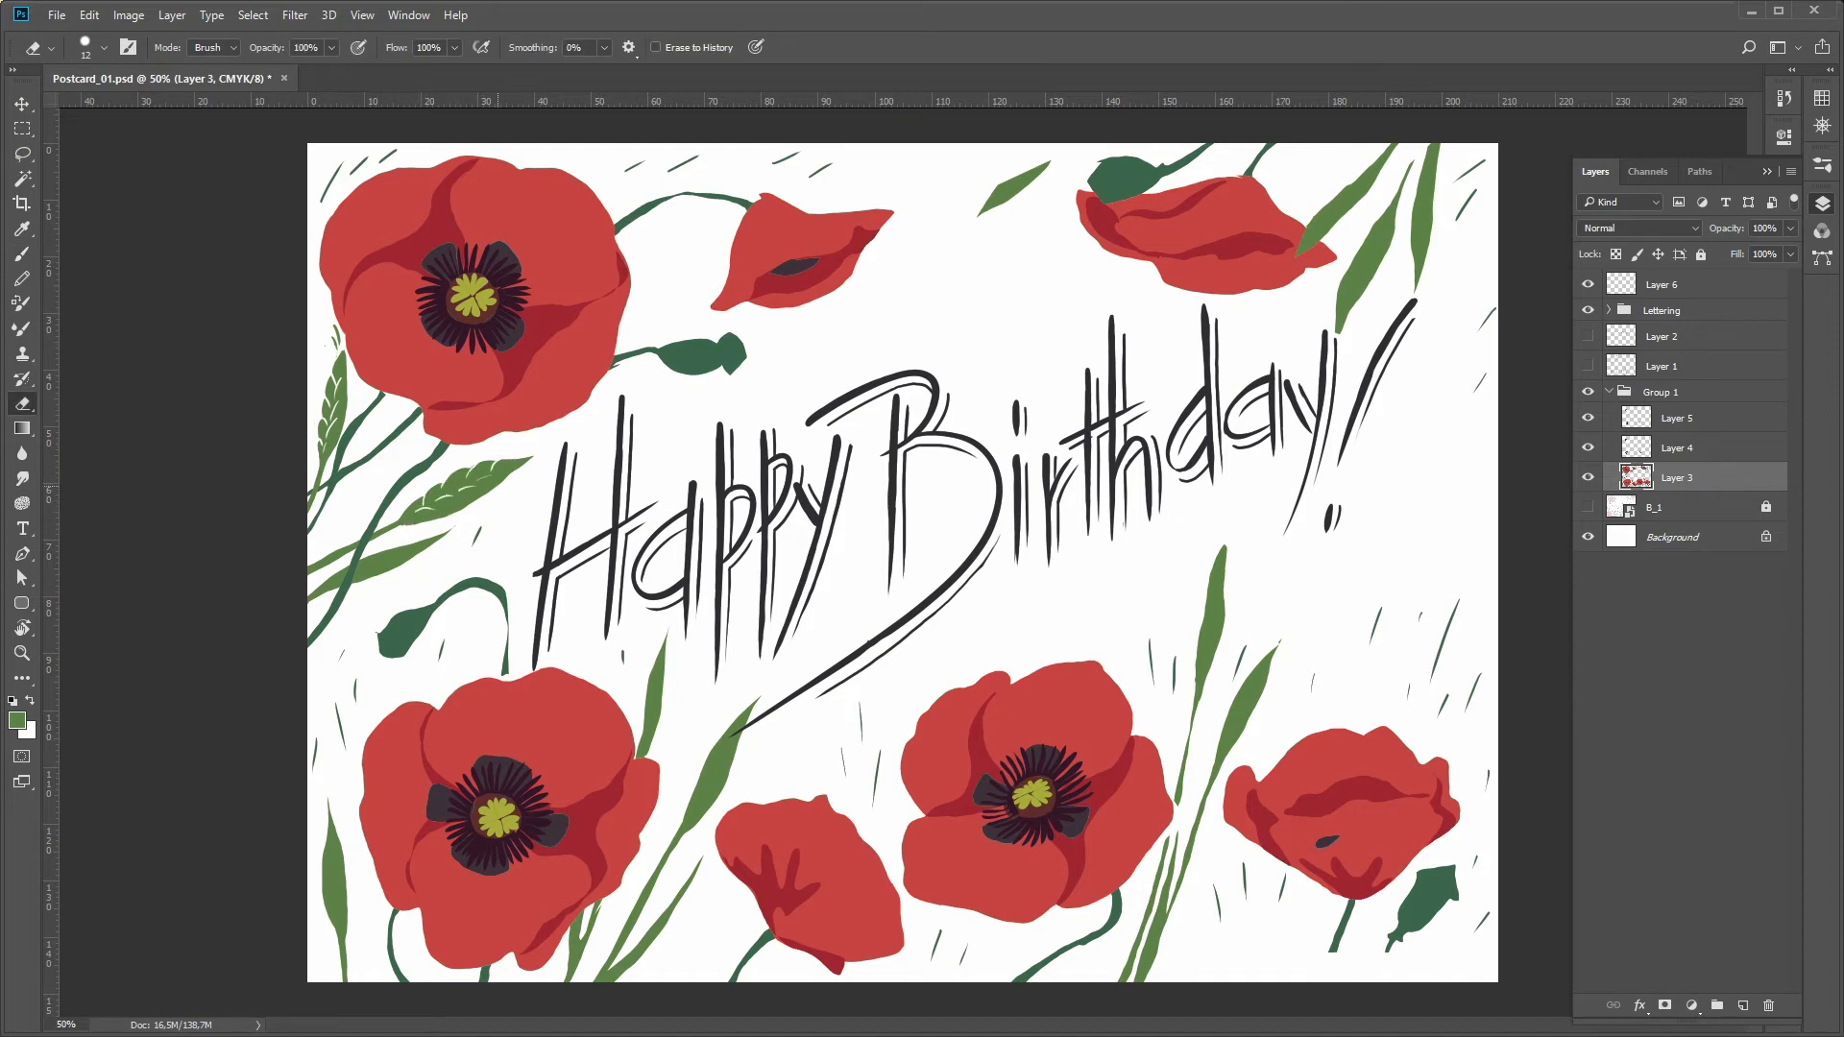
pyautogui.press('b')
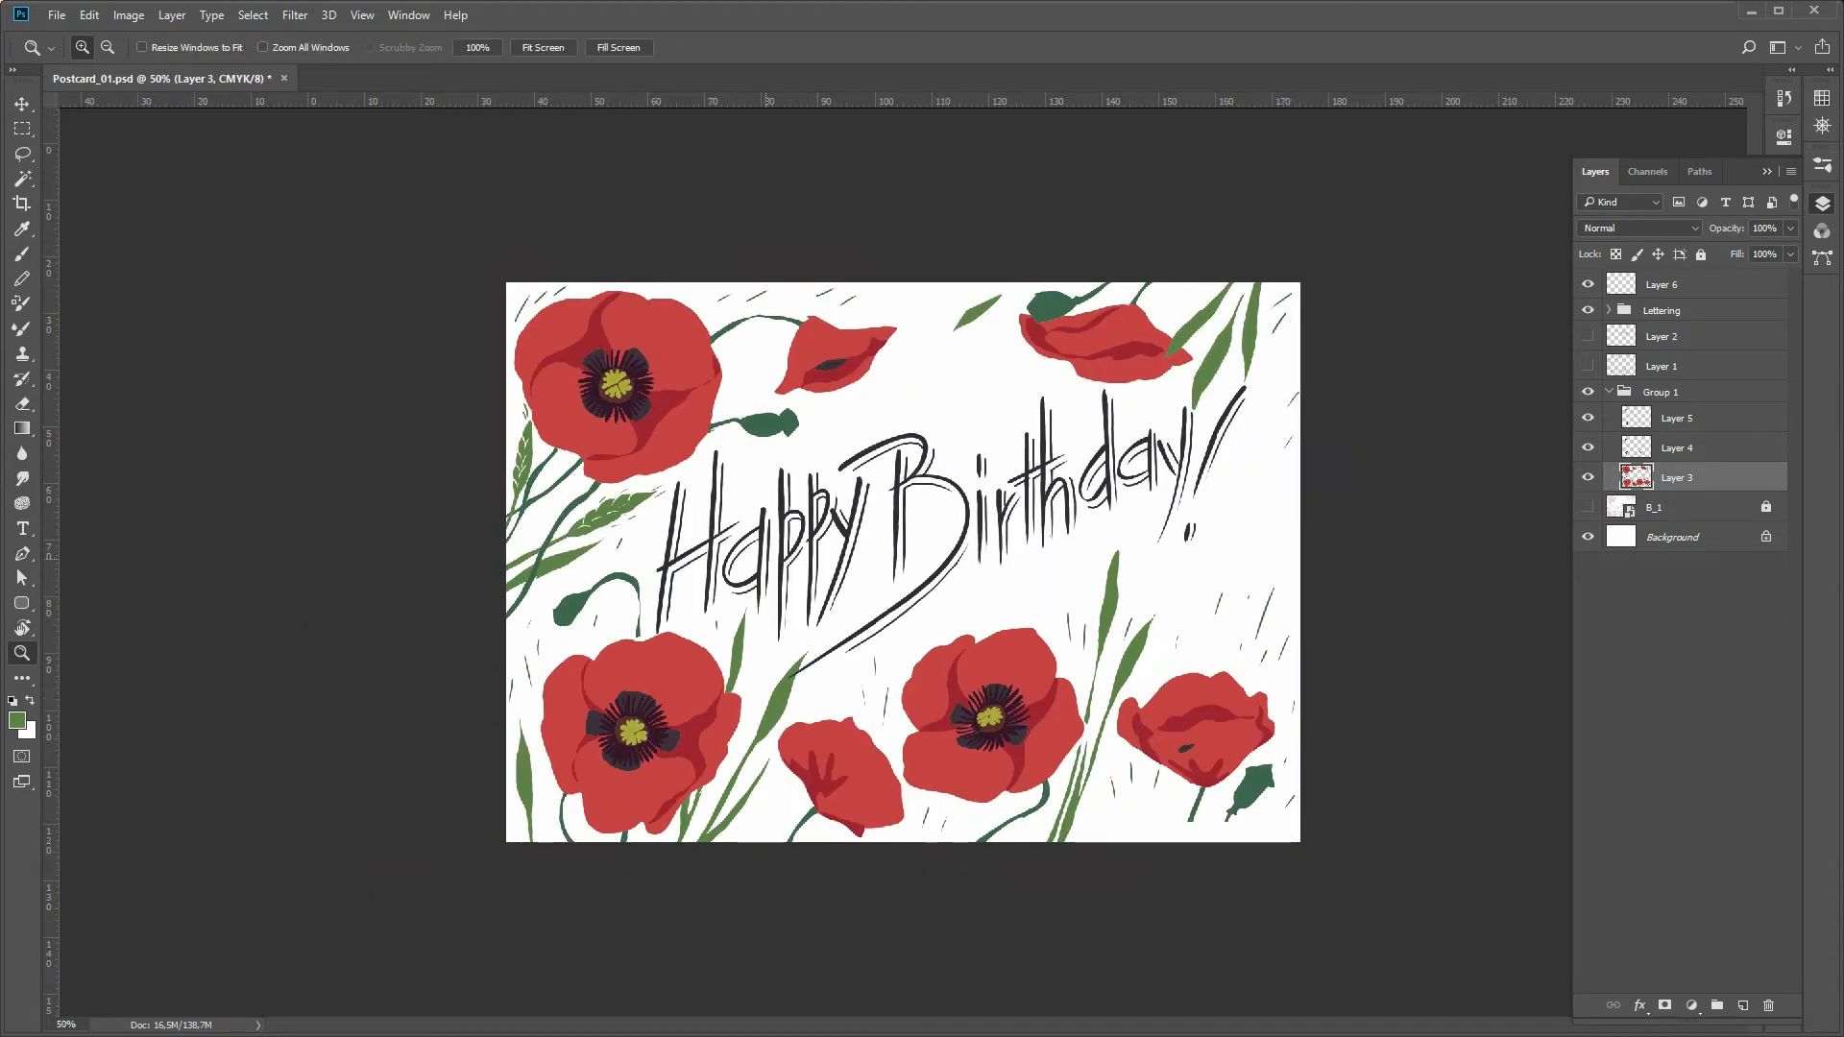
pyautogui.press('e')
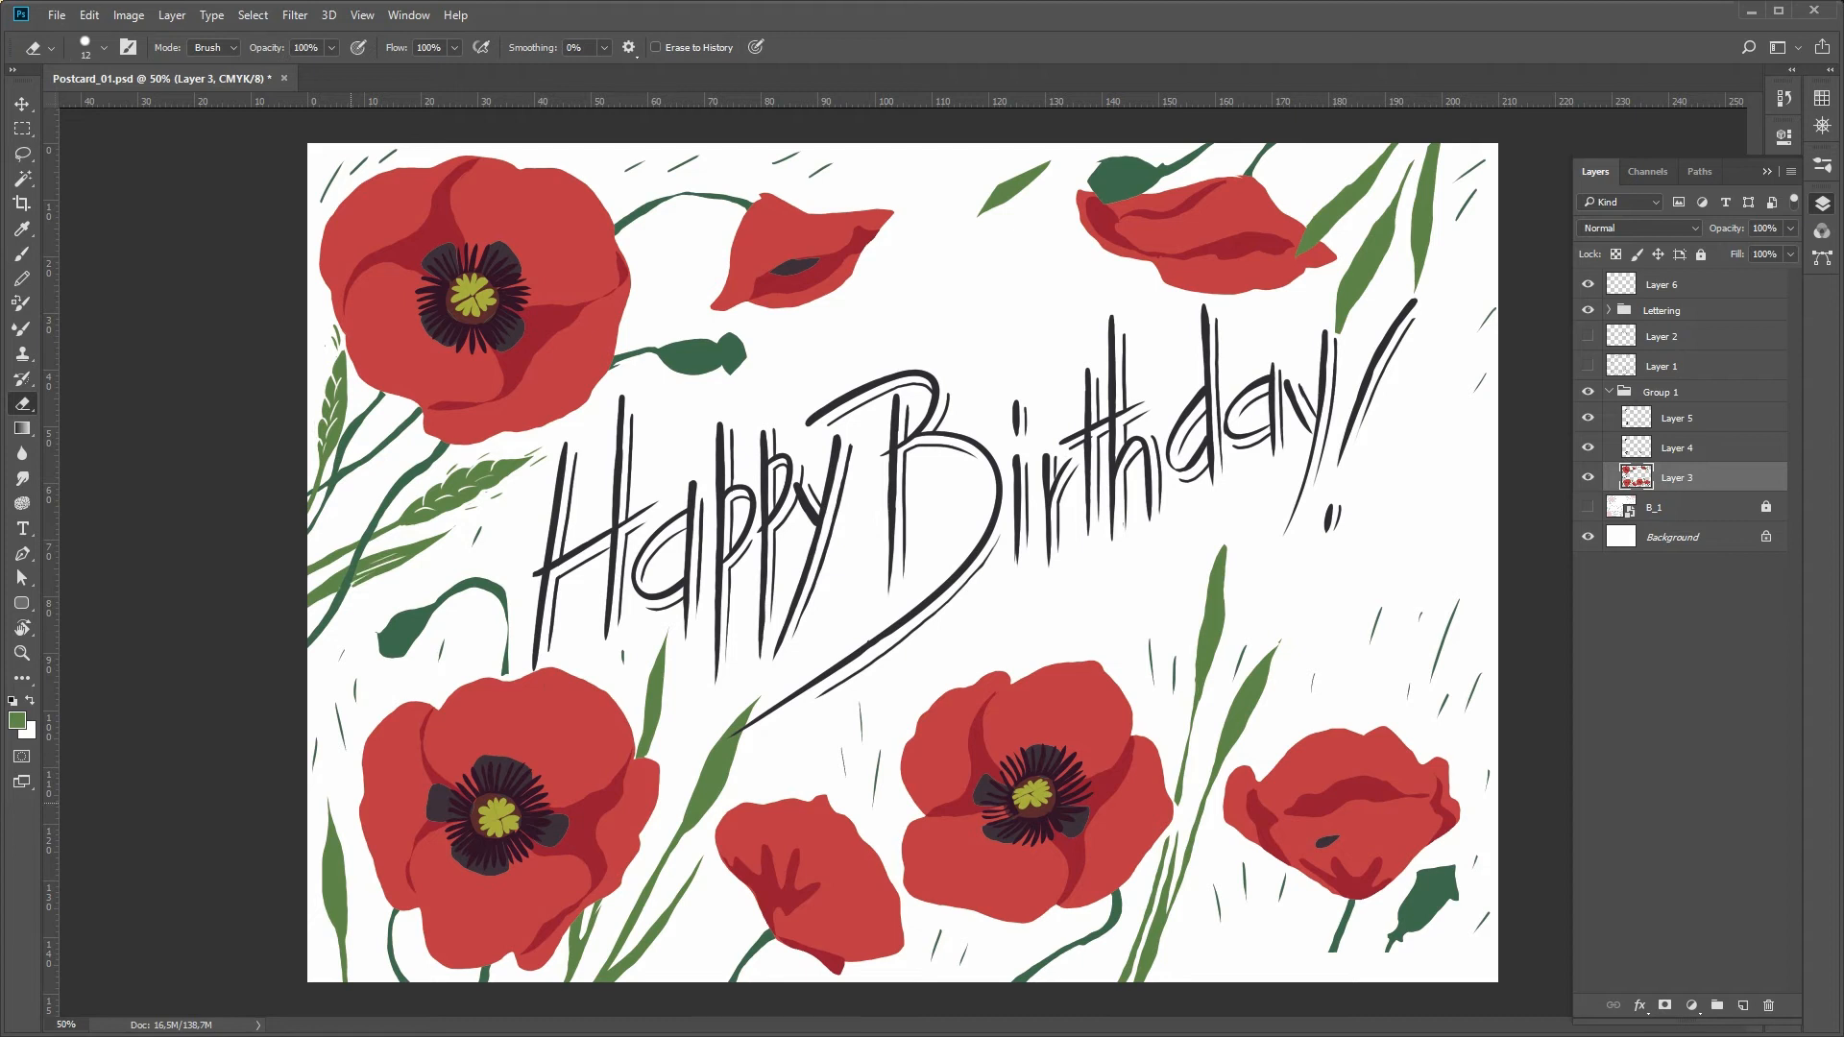
# - Turn the leaf at the card's lower-left edge into a wheat ear with grains and awns
pyautogui.press('b')
pyautogui.press('e')
pyautogui.press('b')
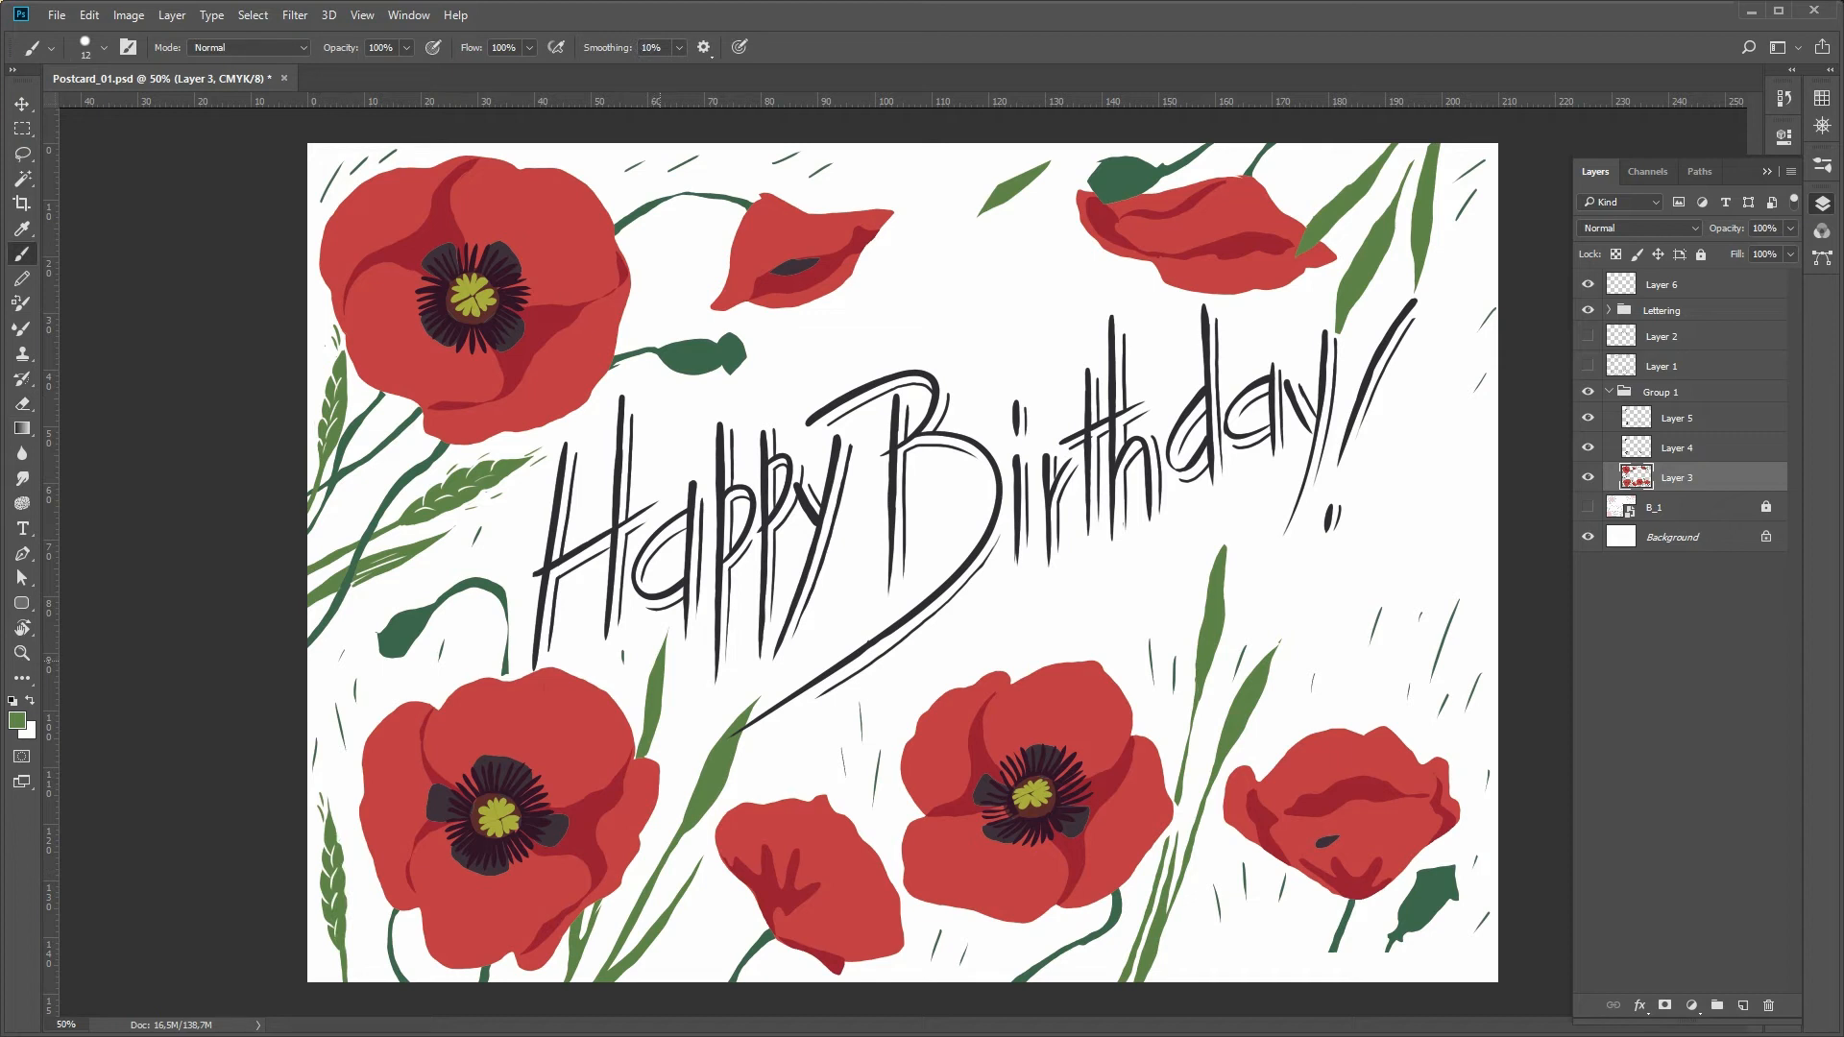
# - Turn the upright leaf beside the large lower-left poppy into a wheat ear with separated grains and awns
pyautogui.press('e')
pyautogui.press('b')
pyautogui.press('e')
pyautogui.press('b')
pyautogui.press('e')
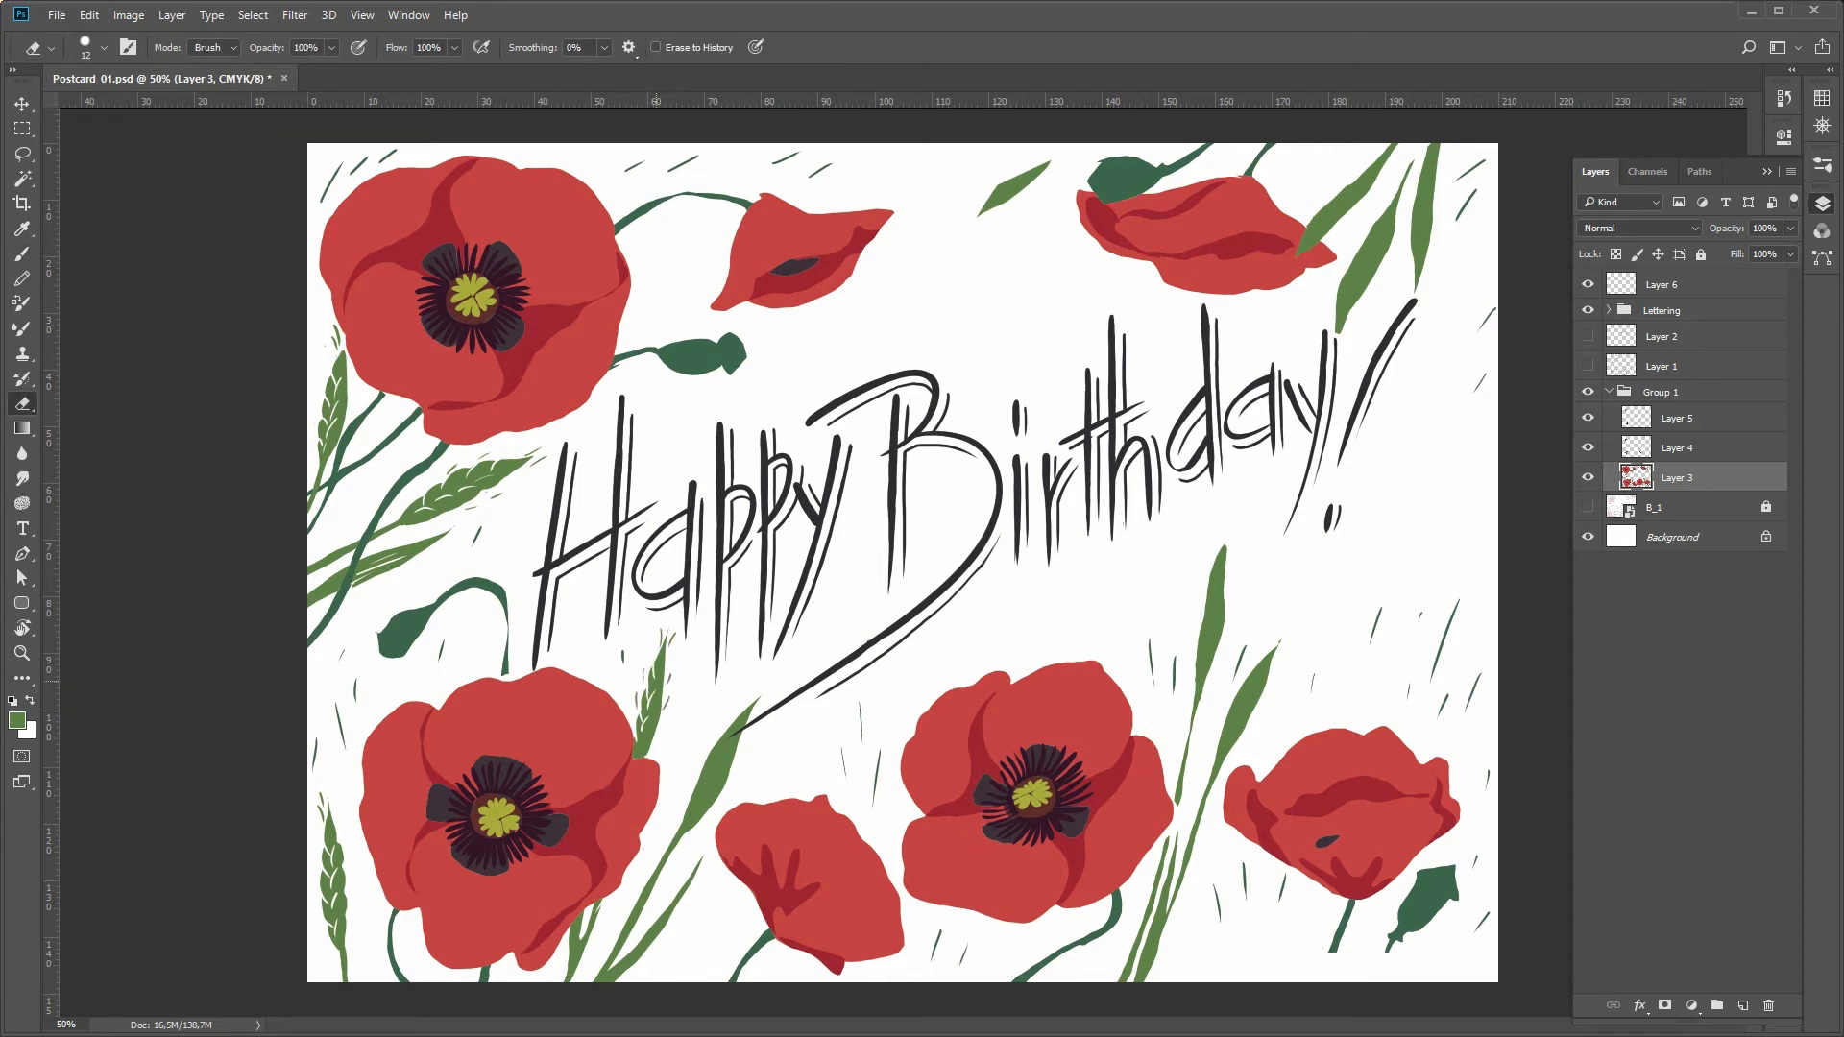
pyautogui.hotkey('ctrl', '+')
pyautogui.press('b')
pyautogui.press('e')
pyautogui.scroll(-3, 881, 562)
# - Shape the leaf under the B's long tail into a wheat ear, erasing gaps between grains and painting awns
pyautogui.press('b')
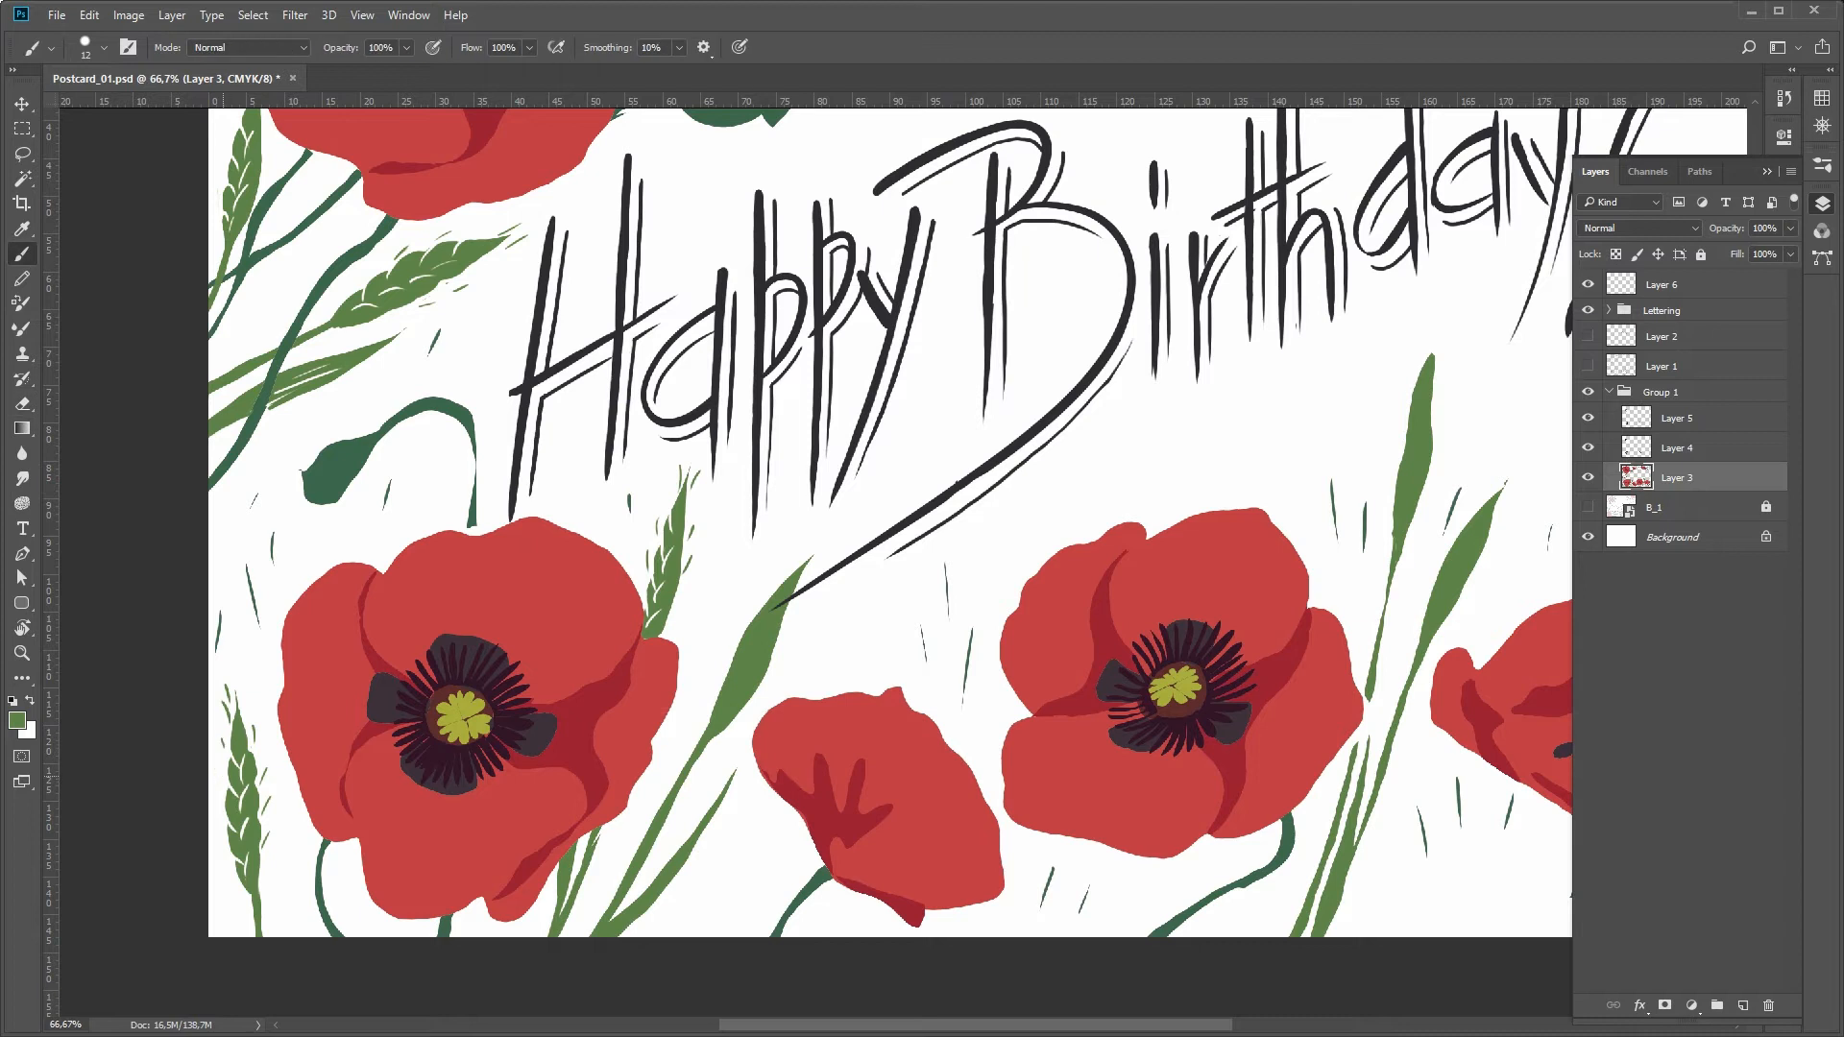
pyautogui.moveTo(670, 638); pyautogui.dragTo(595, 614)
pyautogui.press('e')
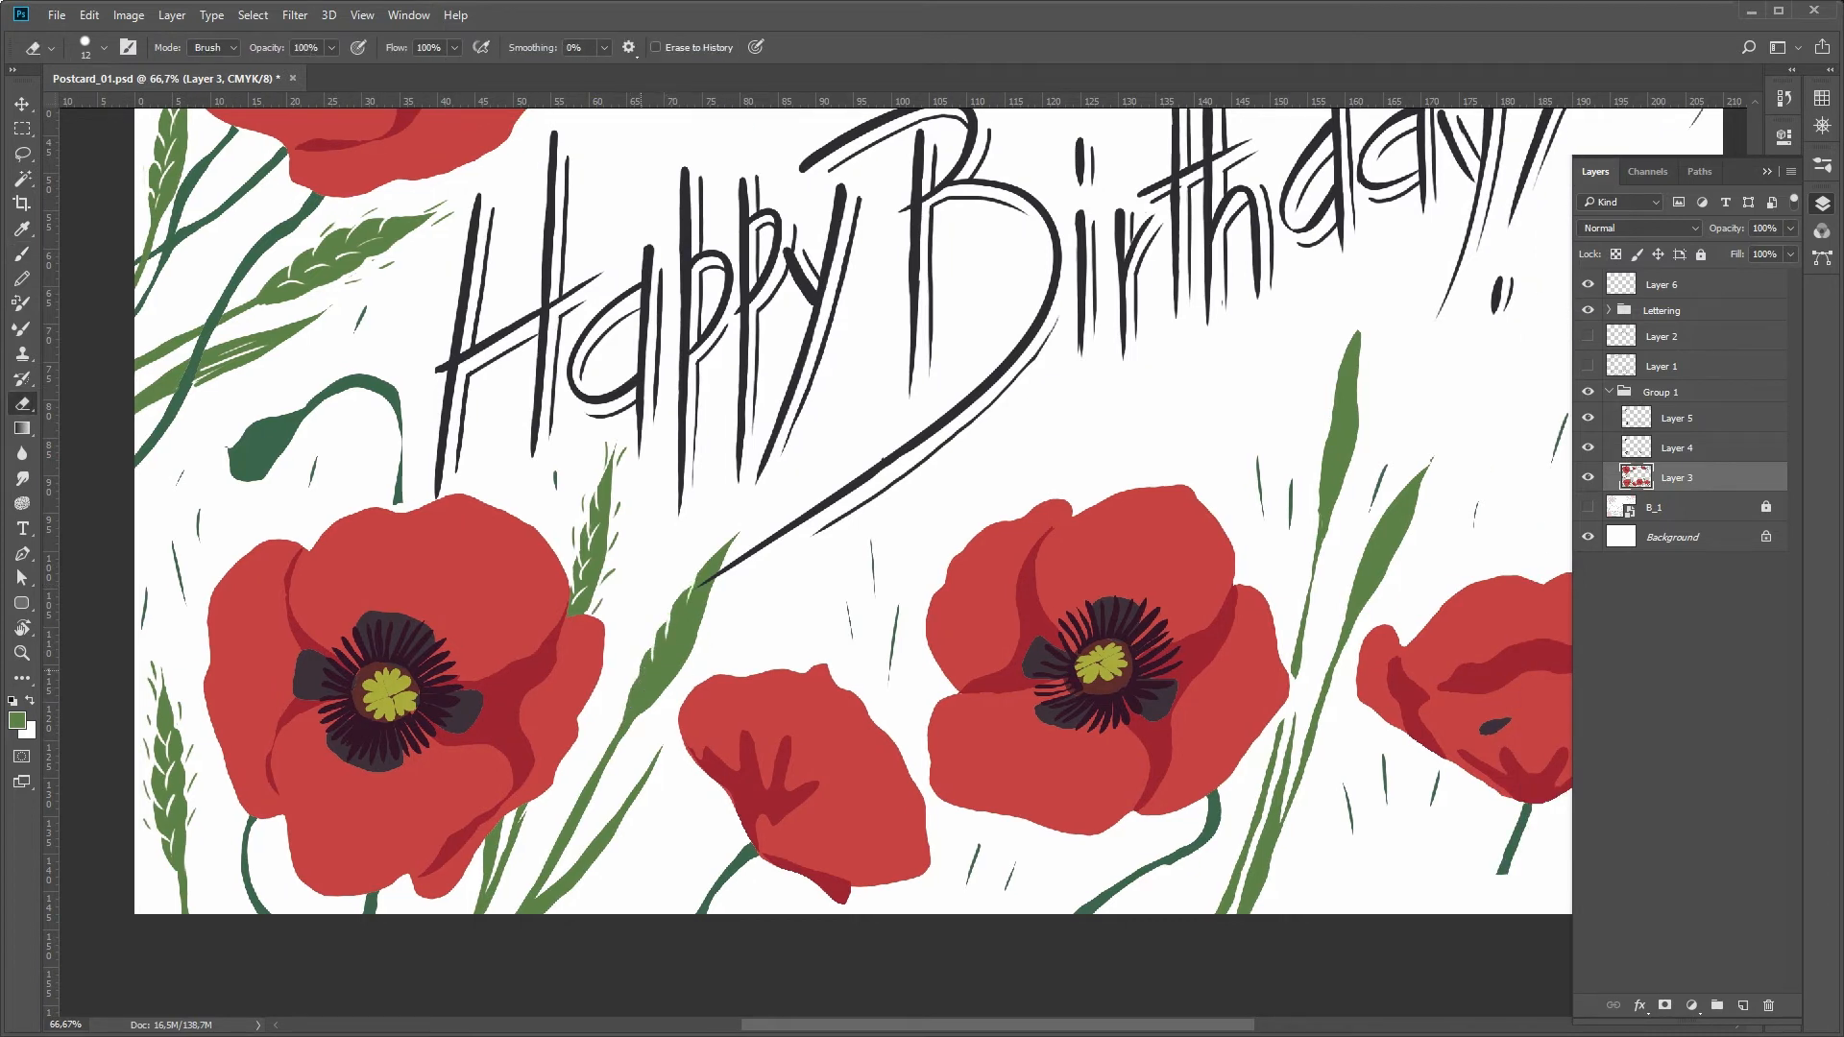
pyautogui.press('b')
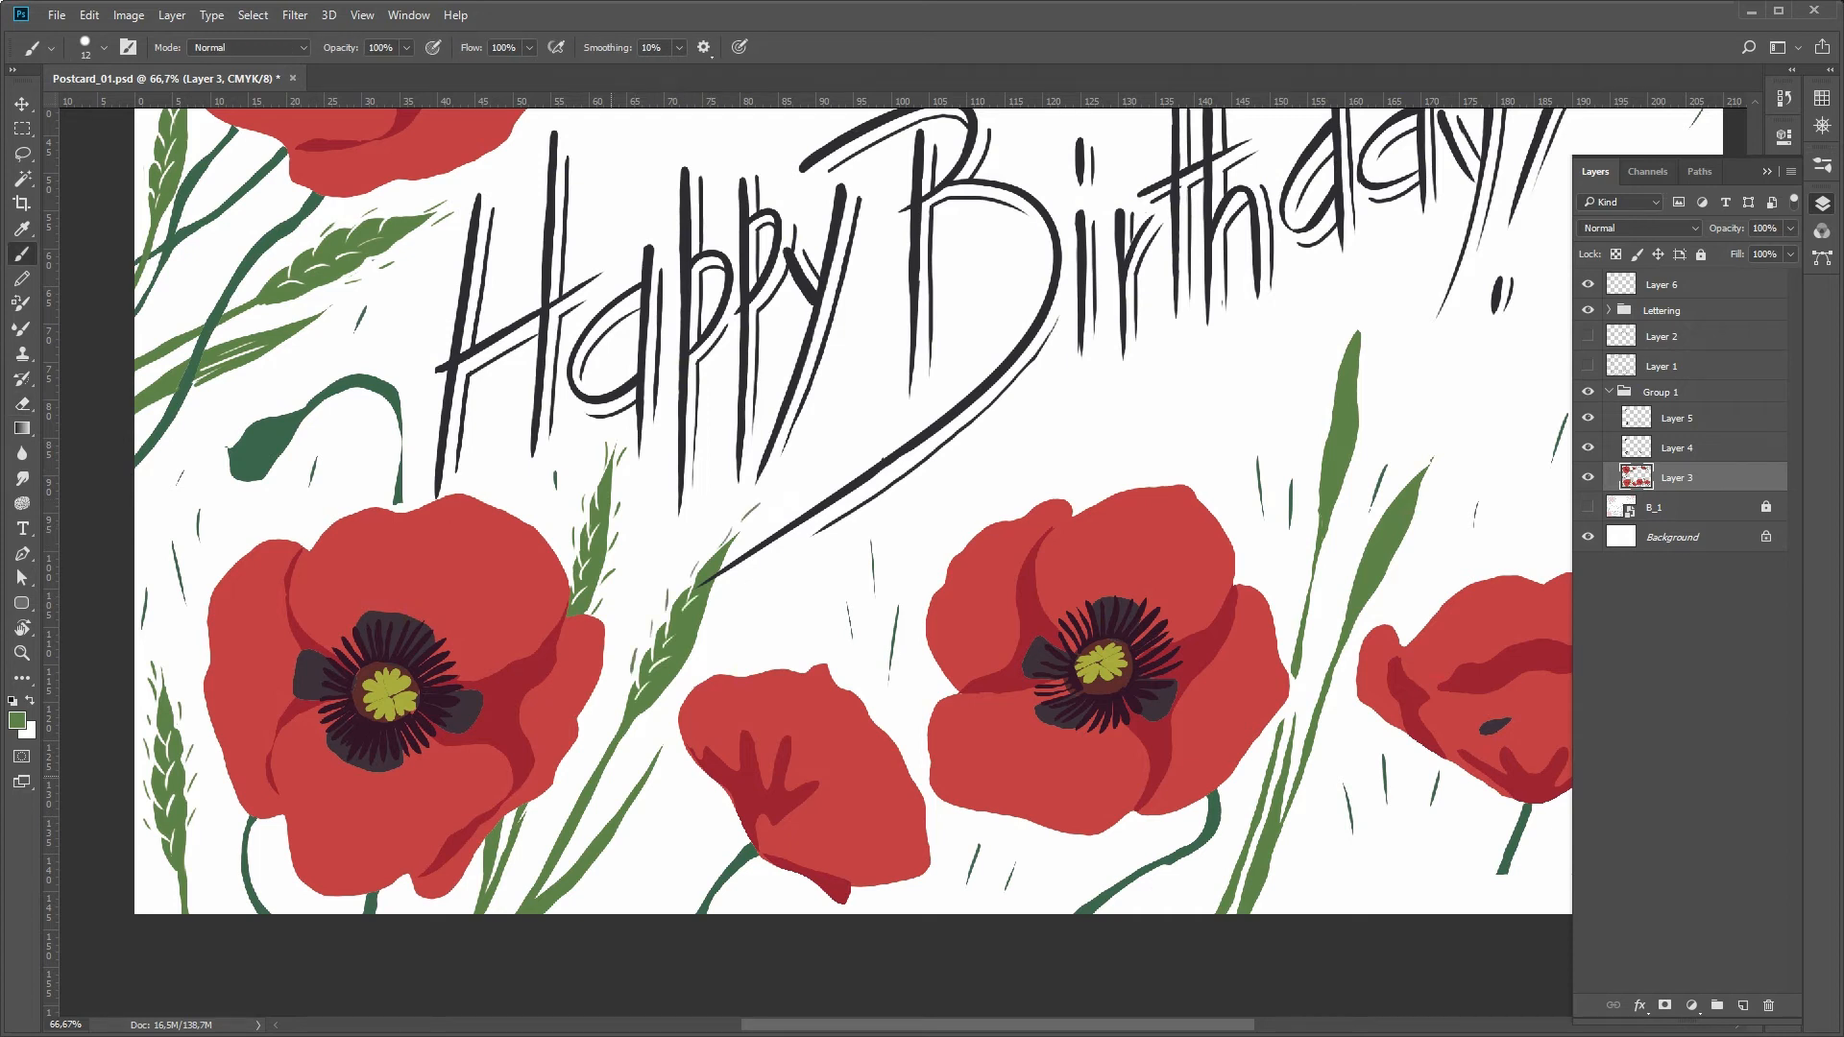
pyautogui.press('e')
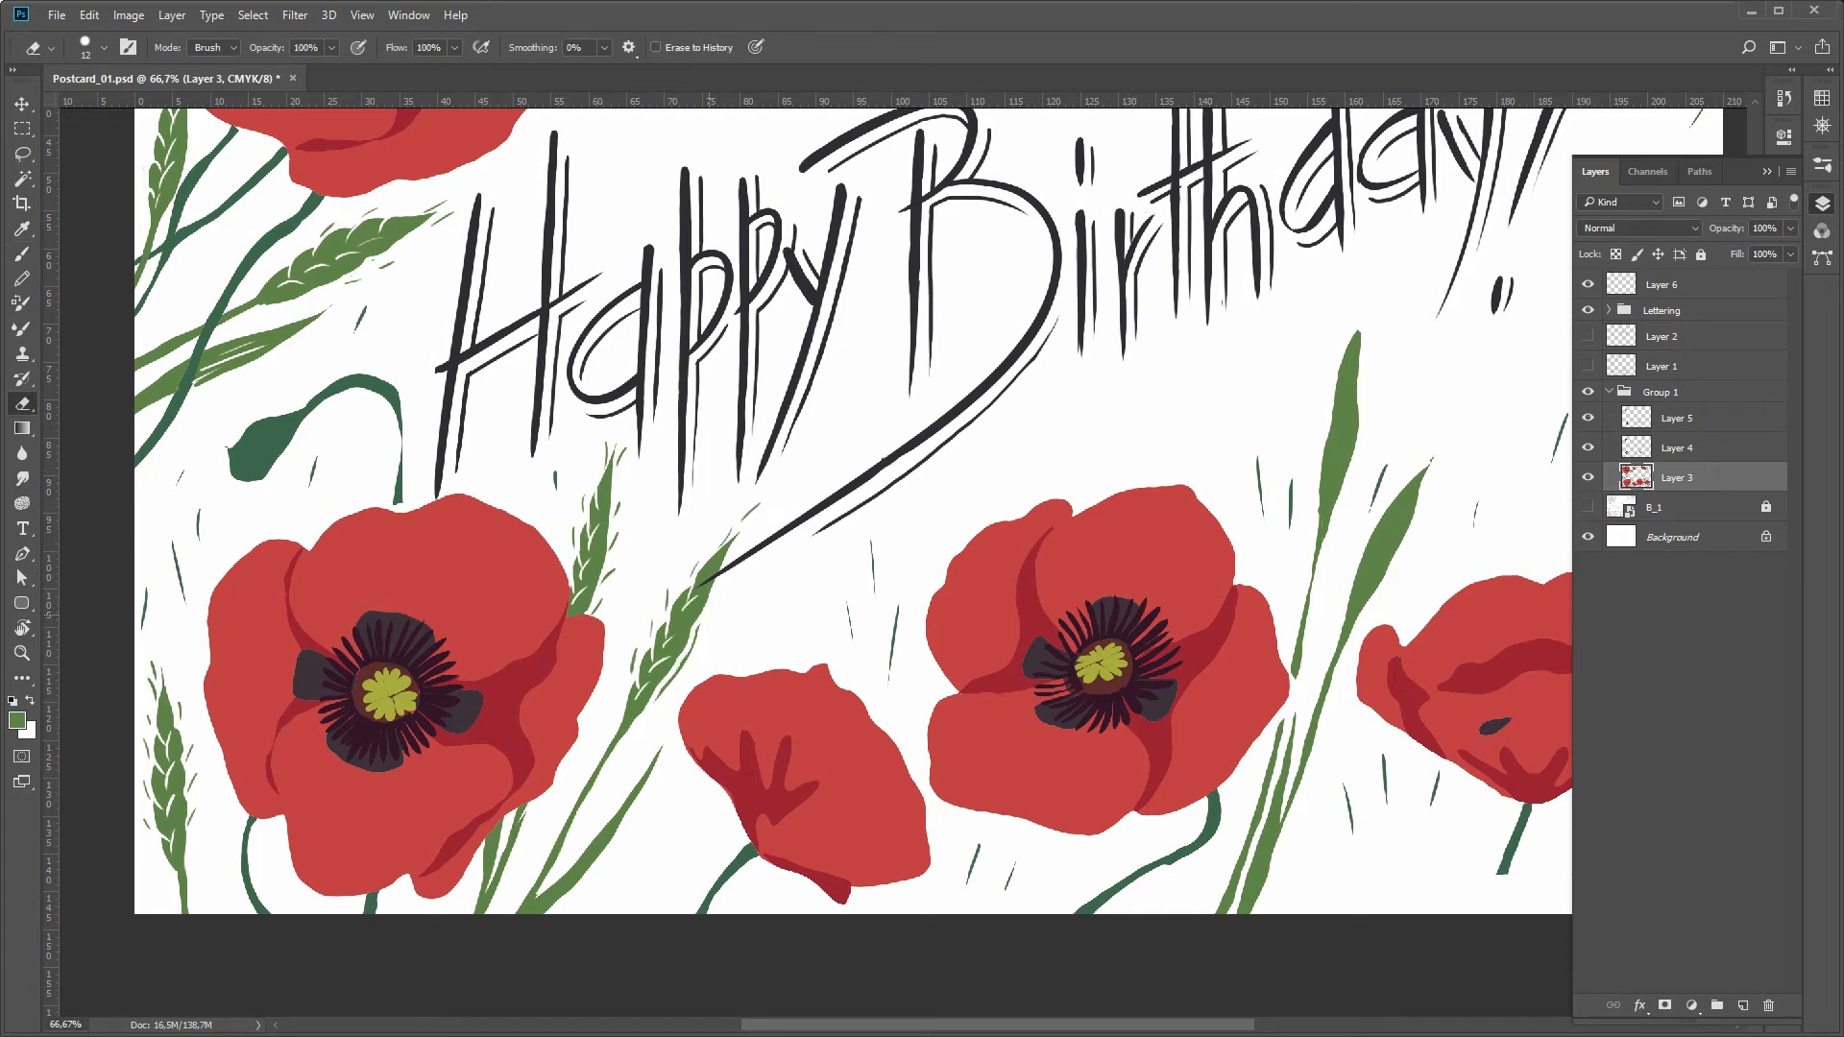
pyautogui.press('b')
pyautogui.press('e')
pyautogui.press('b')
# - Add fine vein strokes to the plain leaves at the lower left, left edge and upper edge of the card
pyautogui.moveTo(659, 756)
pyautogui.mouseDown()
pyautogui.moveTo(560, 897)
pyautogui.moveTo(592, 837)
pyautogui.moveTo(540, 892)
pyautogui.mouseUp()
pyautogui.press('e')
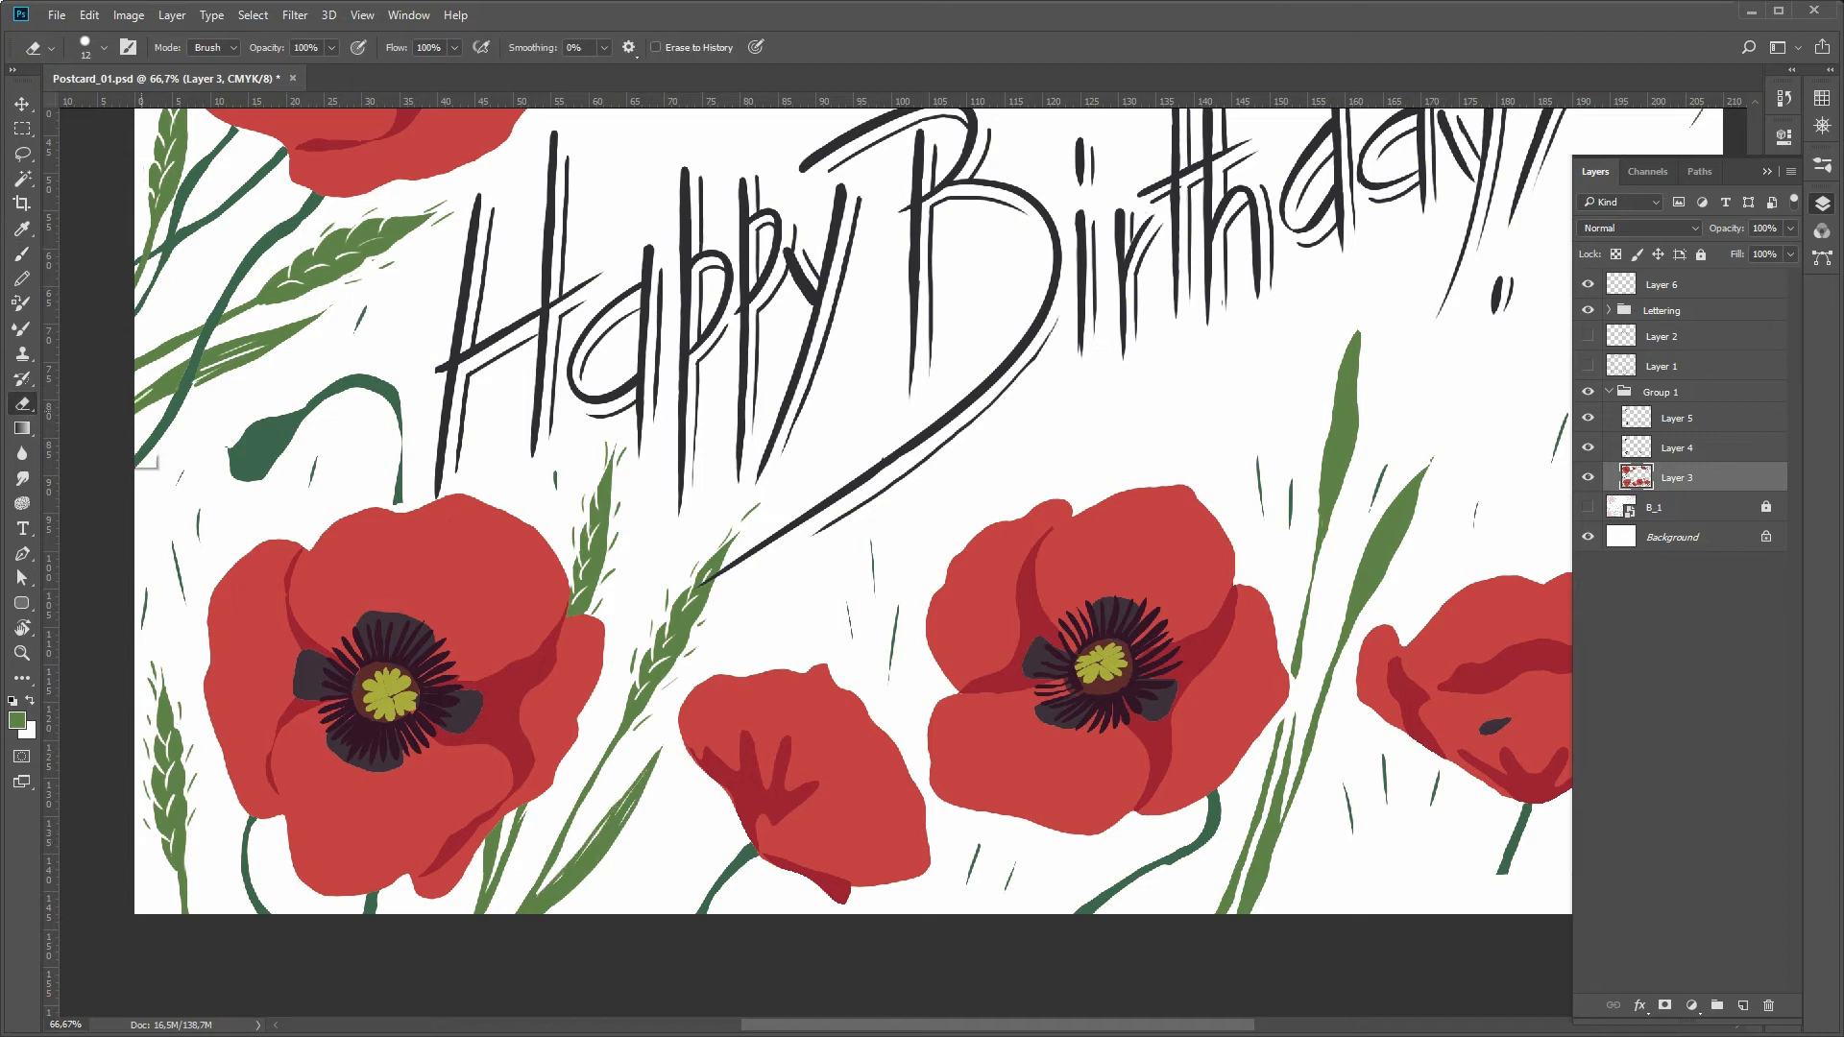
pyautogui.press('b')
pyautogui.moveTo(281, 345); pyautogui.dragTo(232, 376)
pyautogui.moveTo(803, 700); pyautogui.dragTo(596, 580)
pyautogui.keyDown('alt'); pyautogui.click(596, 580); pyautogui.keyUp('alt')
pyautogui.keyDown('ctrl'); pyautogui.click(970, 404); pyautogui.keyUp('ctrl')
pyautogui.moveTo(1042, 215); pyautogui.dragTo(946, 267)
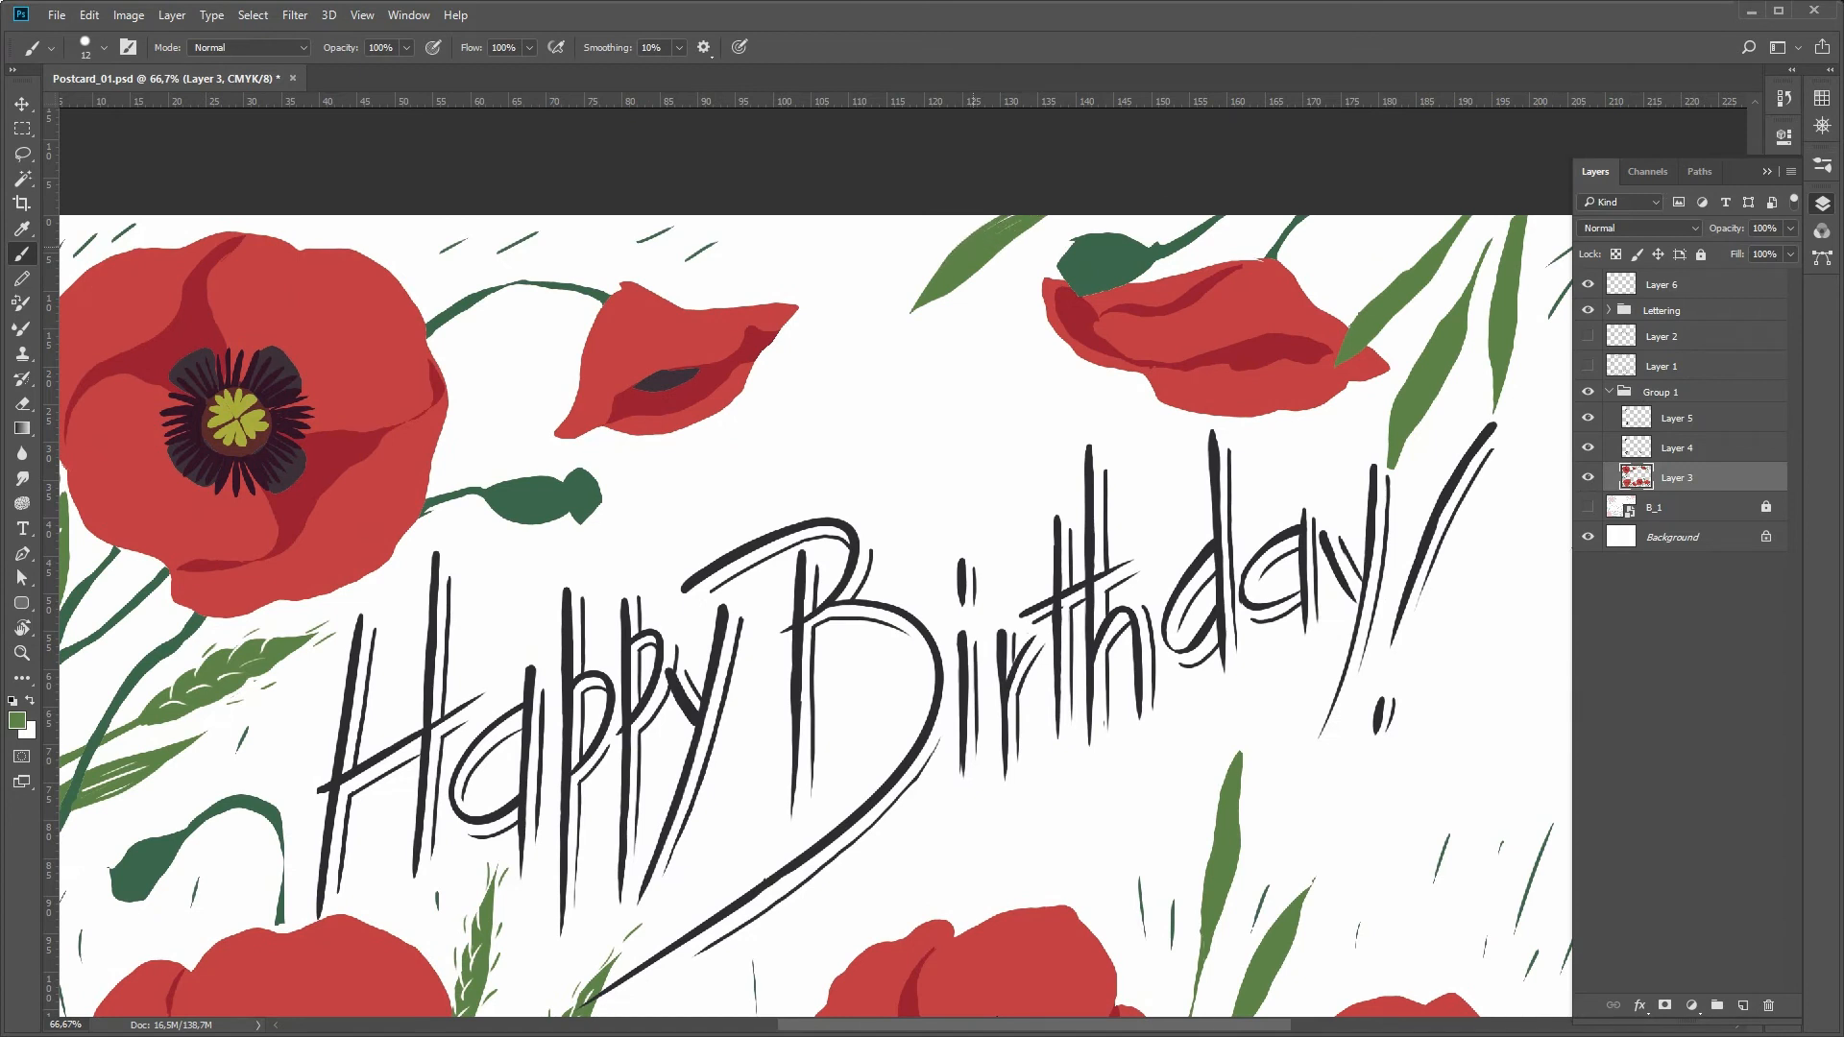
# - Turn the tallest leaf right of the central lower poppy into a wheat ear with bumps, erased gaps and awns
pyautogui.moveTo(1241, 752)
pyautogui.mouseDown()
pyautogui.moveTo(1117, 353)
pyautogui.moveTo(1039, 774)
pyautogui.mouseUp()
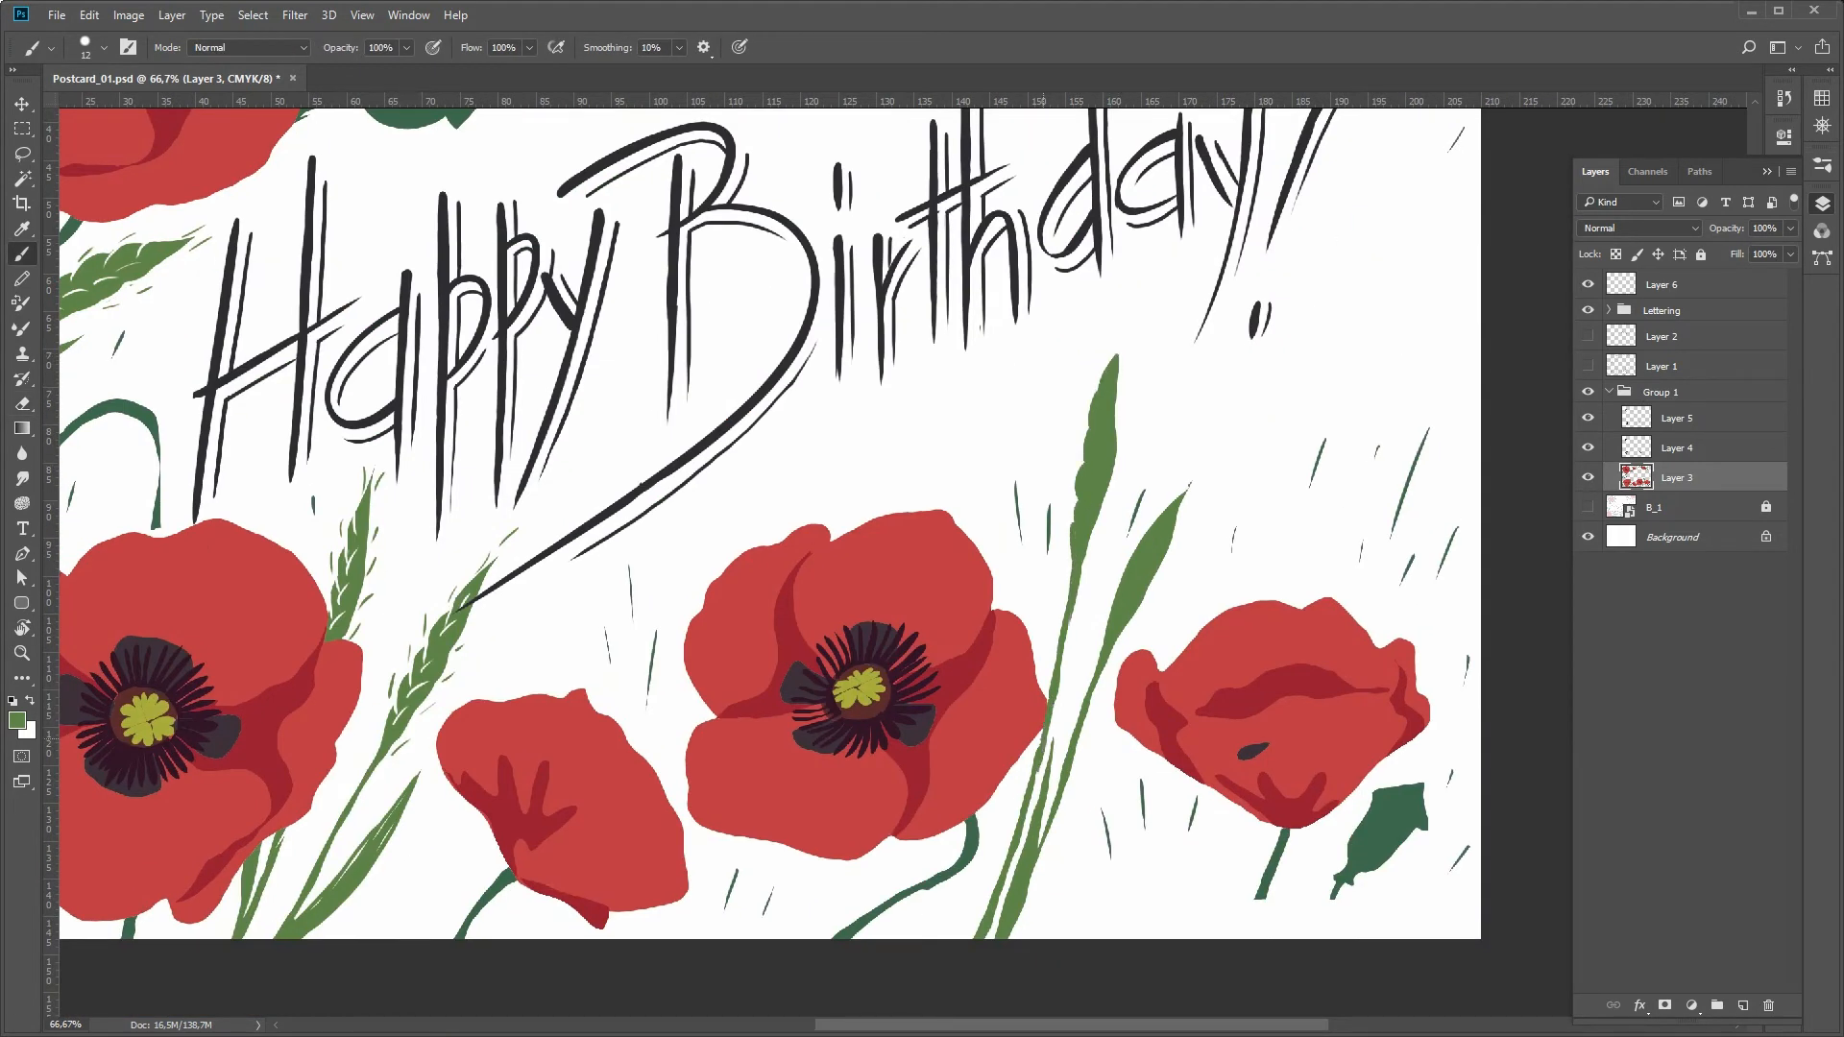
pyautogui.press('e')
pyautogui.moveTo(1079, 465); pyautogui.dragTo(1087, 480)
pyautogui.moveTo(1075, 488); pyautogui.dragTo(1081, 504)
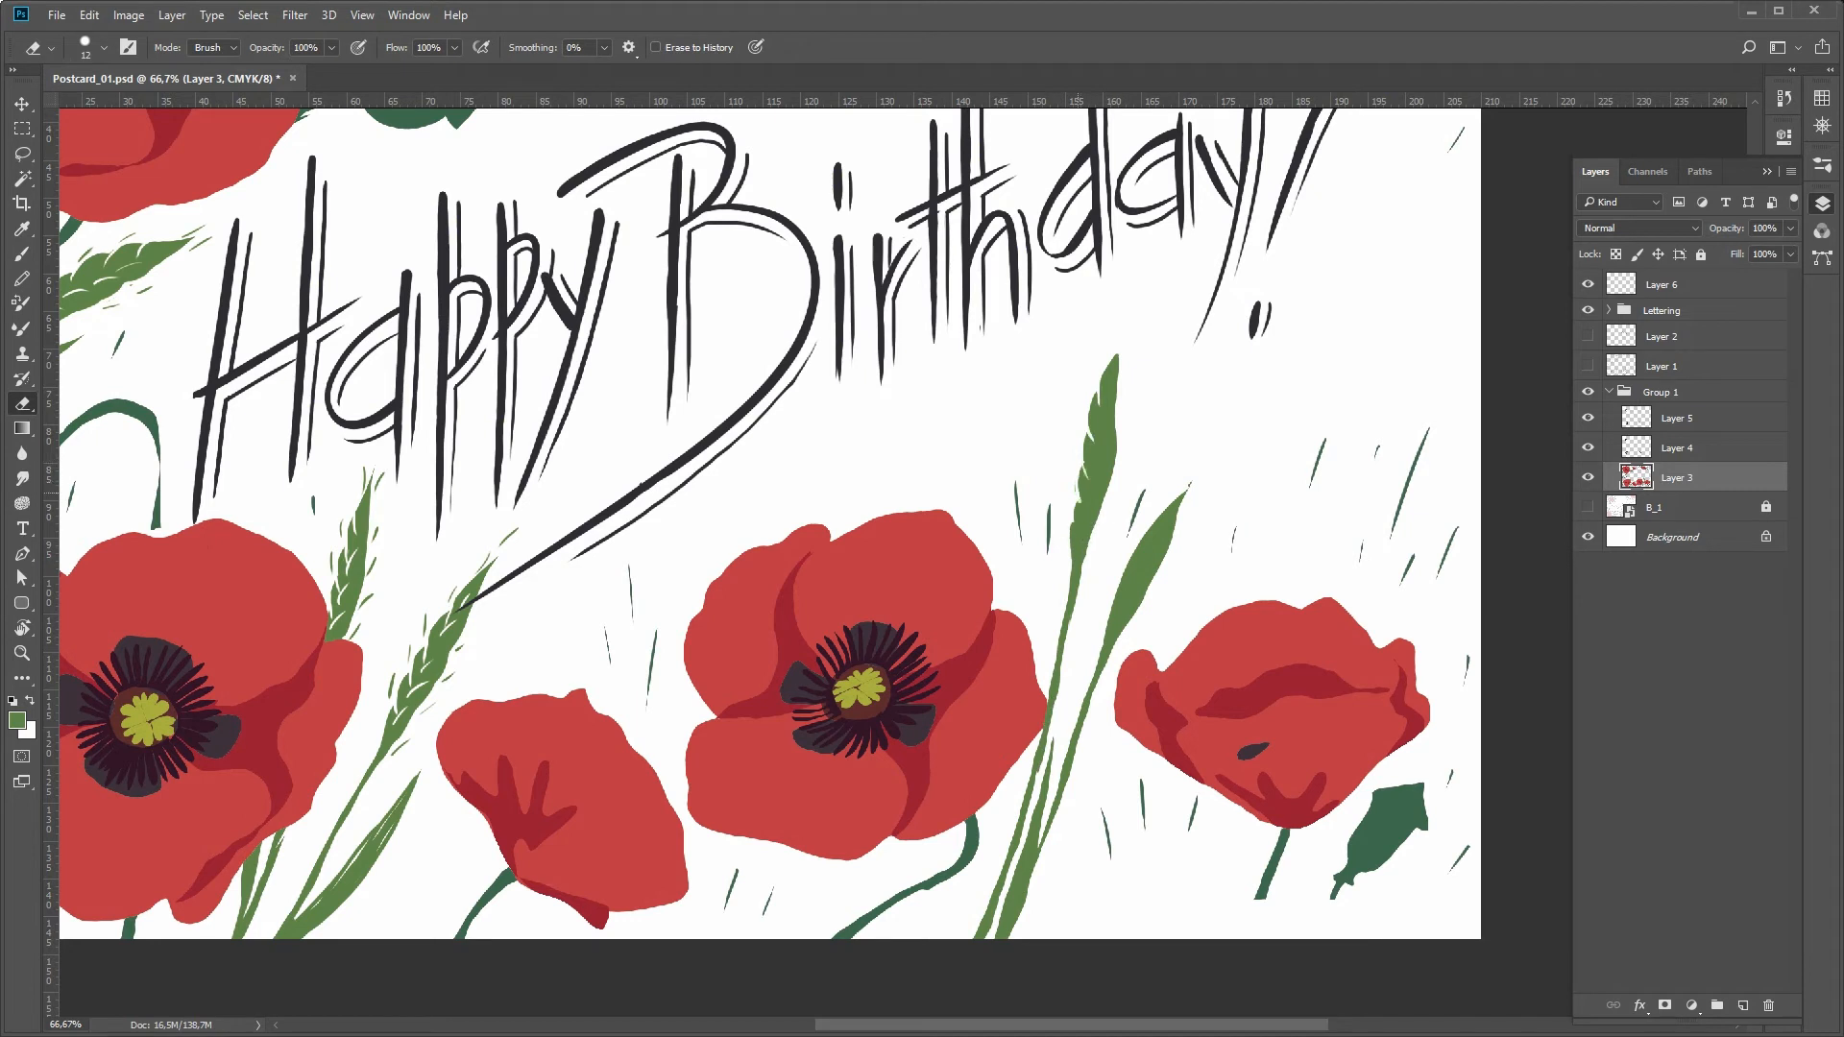
pyautogui.press('b')
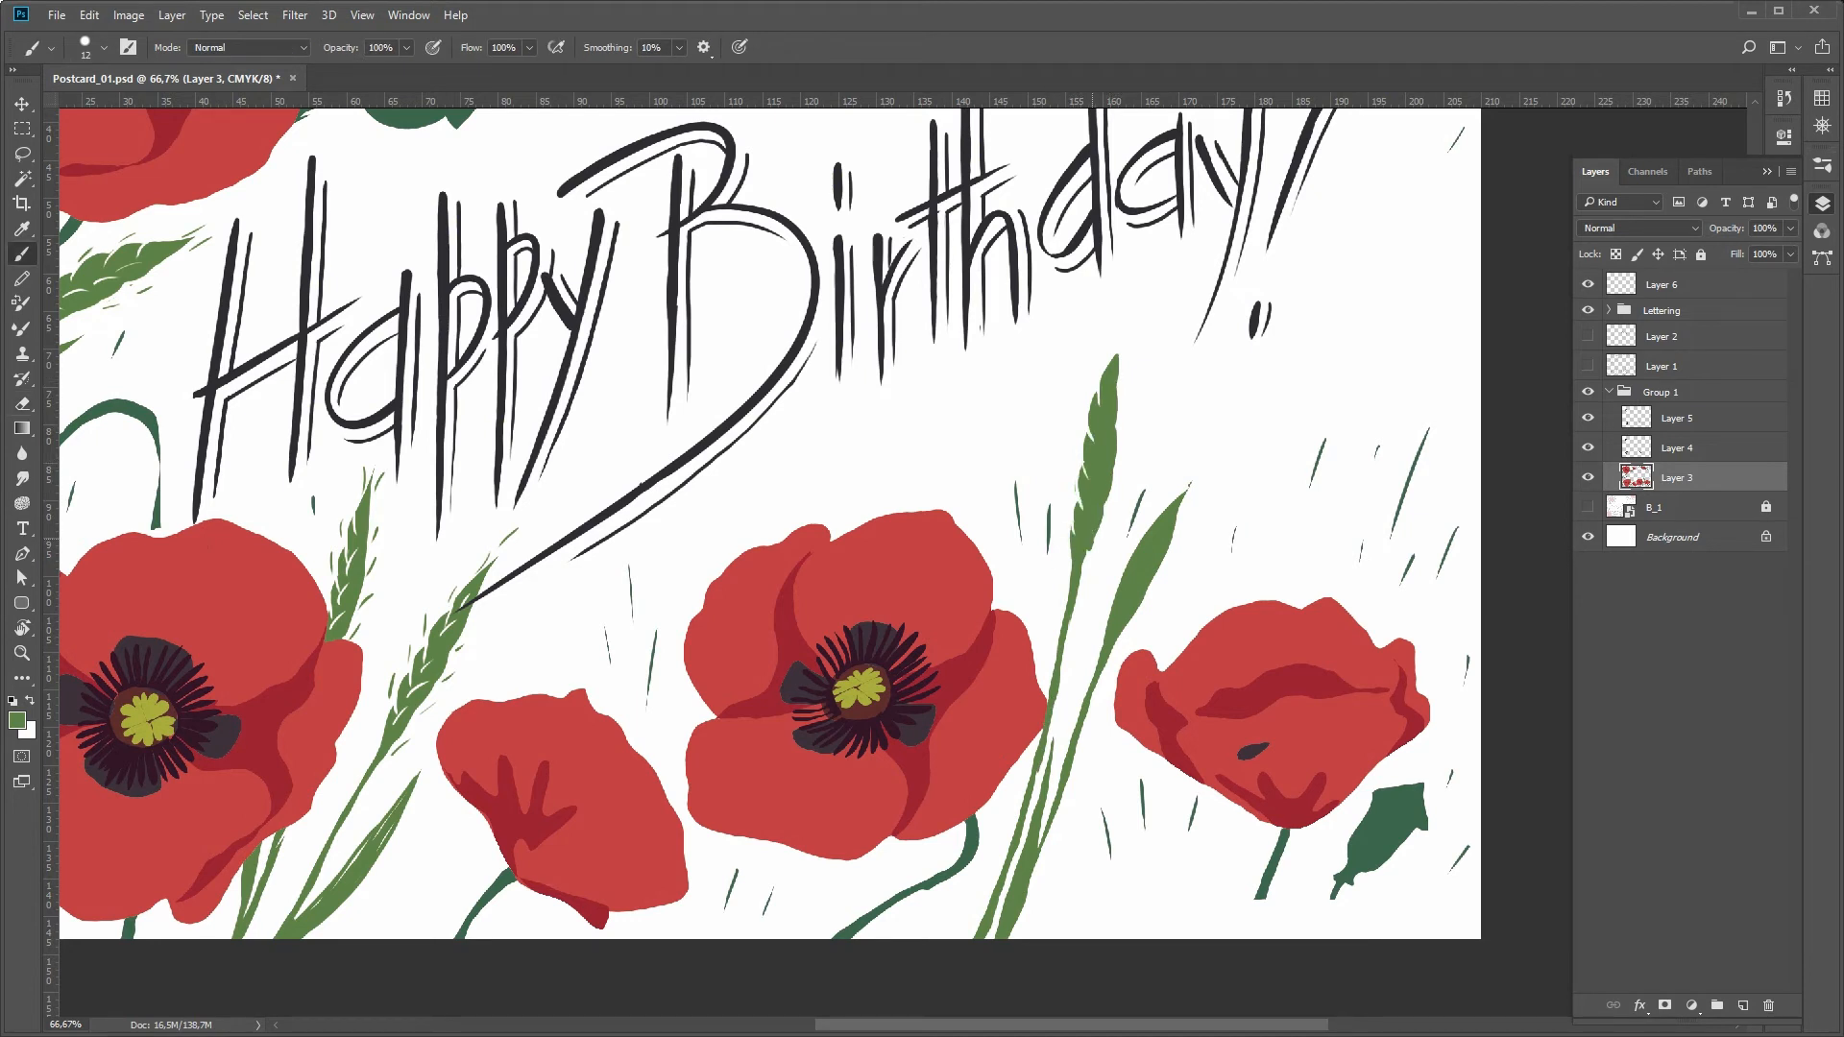
pyautogui.press('e')
pyautogui.moveTo(1099, 394); pyautogui.dragTo(1105, 459)
pyautogui.moveTo(1089, 465); pyautogui.dragTo(1101, 490)
pyautogui.moveTo(1081, 500); pyautogui.dragTo(1093, 528)
pyautogui.press('b')
pyautogui.press('e')
pyautogui.press('b')
pyautogui.moveTo(1116, 322); pyautogui.dragTo(1111, 354)
# - Refine the stalks below the tall wheat ear with brushed lines and thin erased gaps
pyautogui.press('e')
pyautogui.moveTo(1046, 732); pyautogui.dragTo(976, 938)
pyautogui.press('b')
pyautogui.moveTo(1042, 731); pyautogui.dragTo(975, 939)
pyautogui.moveTo(1053, 672); pyautogui.dragTo(1040, 848)
pyautogui.moveTo(1054, 742); pyautogui.dragTo(1021, 926)
pyautogui.press('e')
pyautogui.moveTo(1047, 785); pyautogui.dragTo(1007, 929)
pyautogui.moveTo(1024, 891); pyautogui.dragTo(1011, 937)
pyautogui.moveTo(1030, 871); pyautogui.dragTo(1021, 923)
# - Shape the shorter leaf beside the tall wheat ear into a second ear with grains, erased gaps and awns
pyautogui.press('b')
pyautogui.moveTo(1190, 483)
pyautogui.mouseDown()
pyautogui.moveTo(1123, 575)
pyautogui.moveTo(1083, 706)
pyautogui.mouseUp()
pyautogui.press('e')
pyautogui.moveTo(1160, 515); pyautogui.dragTo(1152, 535)
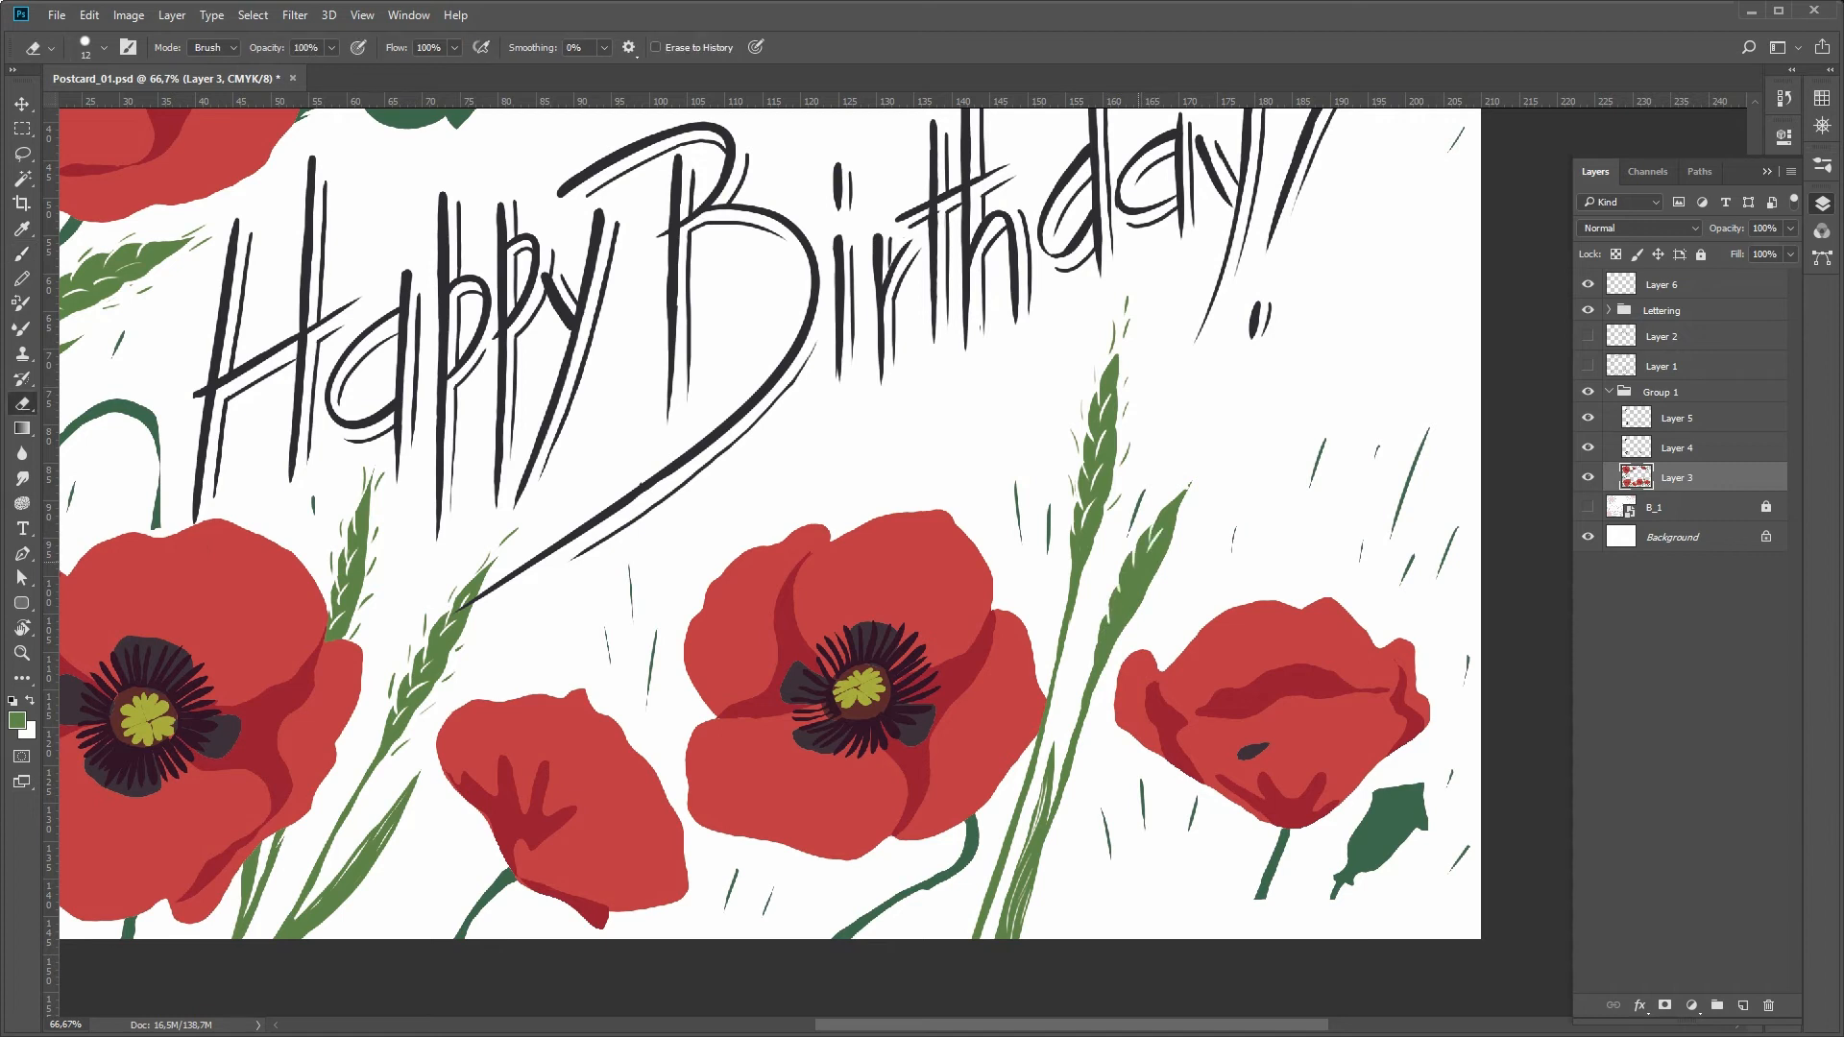
pyautogui.press('b')
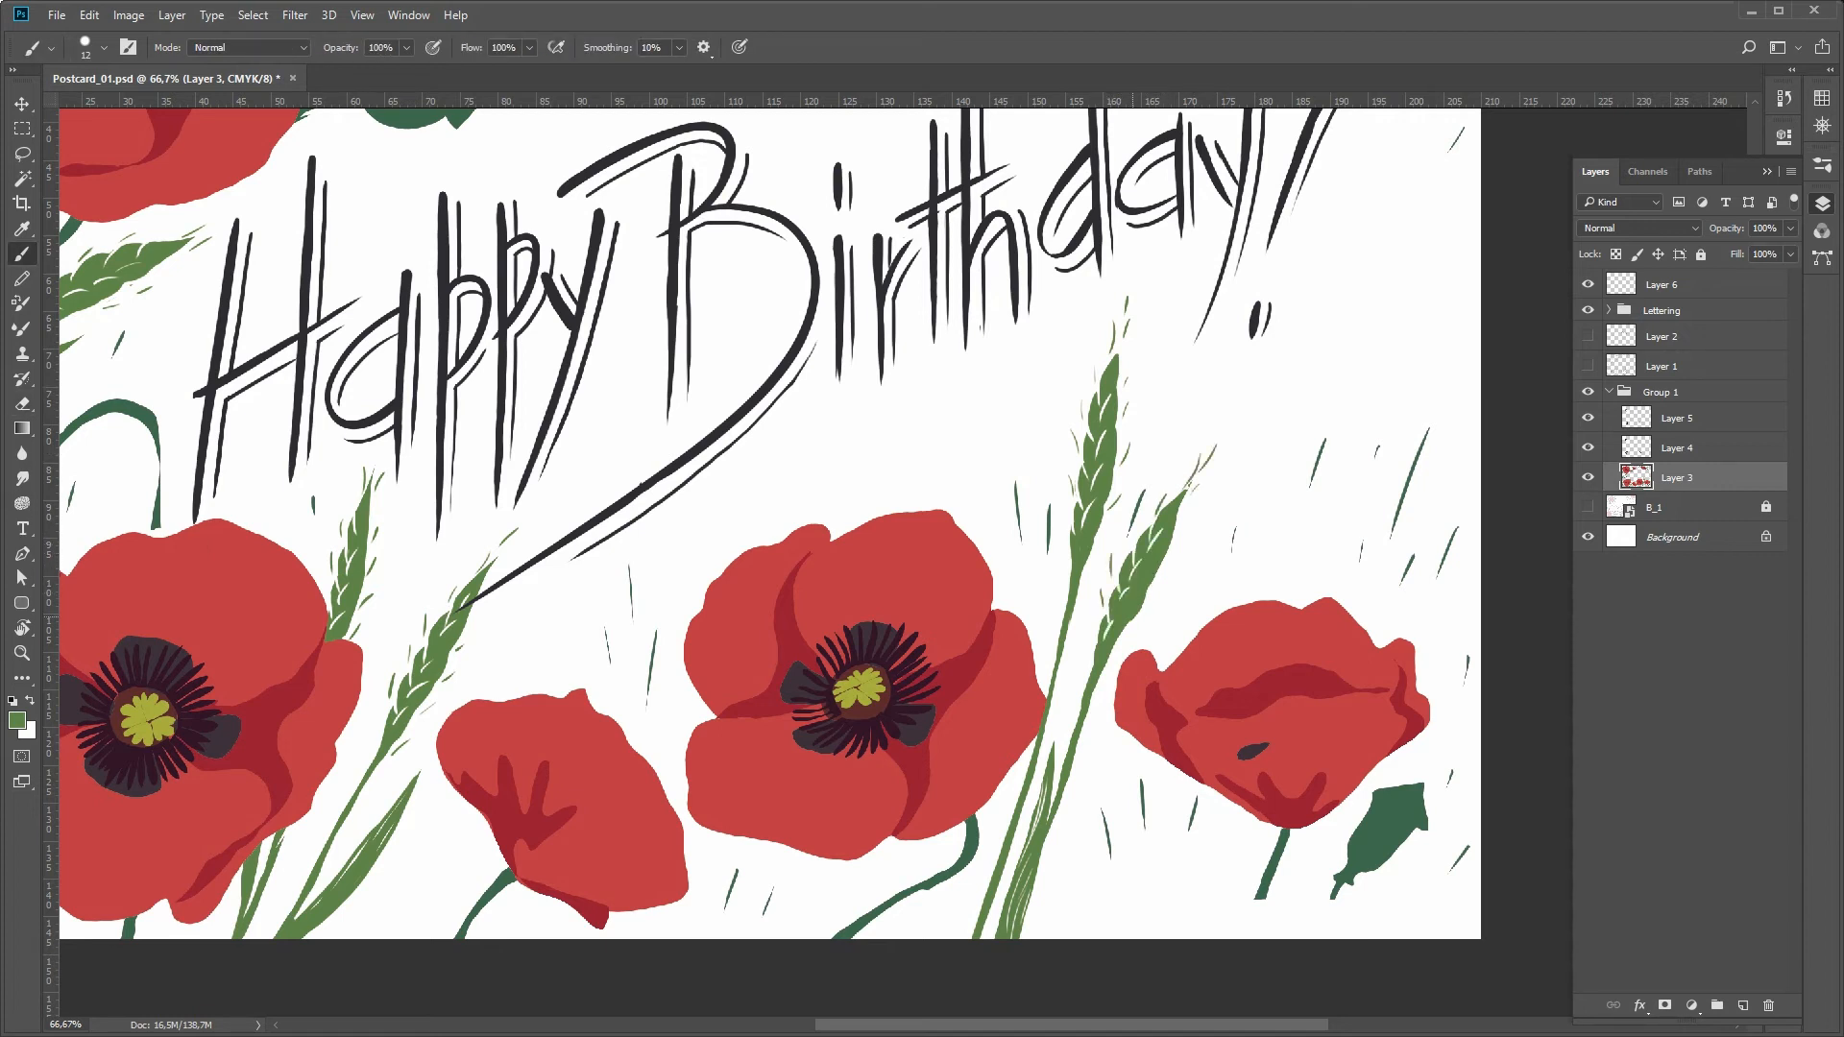
pyautogui.moveTo(1140, 604); pyautogui.dragTo(1103, 672)
pyautogui.press('e')
pyautogui.moveTo(1173, 523); pyautogui.dragTo(1143, 597)
pyautogui.press('b')
# - Turn the middle hanging leaf in the upper-right corner into a wheat ear by brushing grains and erasing gaps
pyautogui.press('z')
pyautogui.keyDown('alt'); pyautogui.click(1265, 747); pyautogui.keyUp('alt')
pyautogui.click(1366, 171)
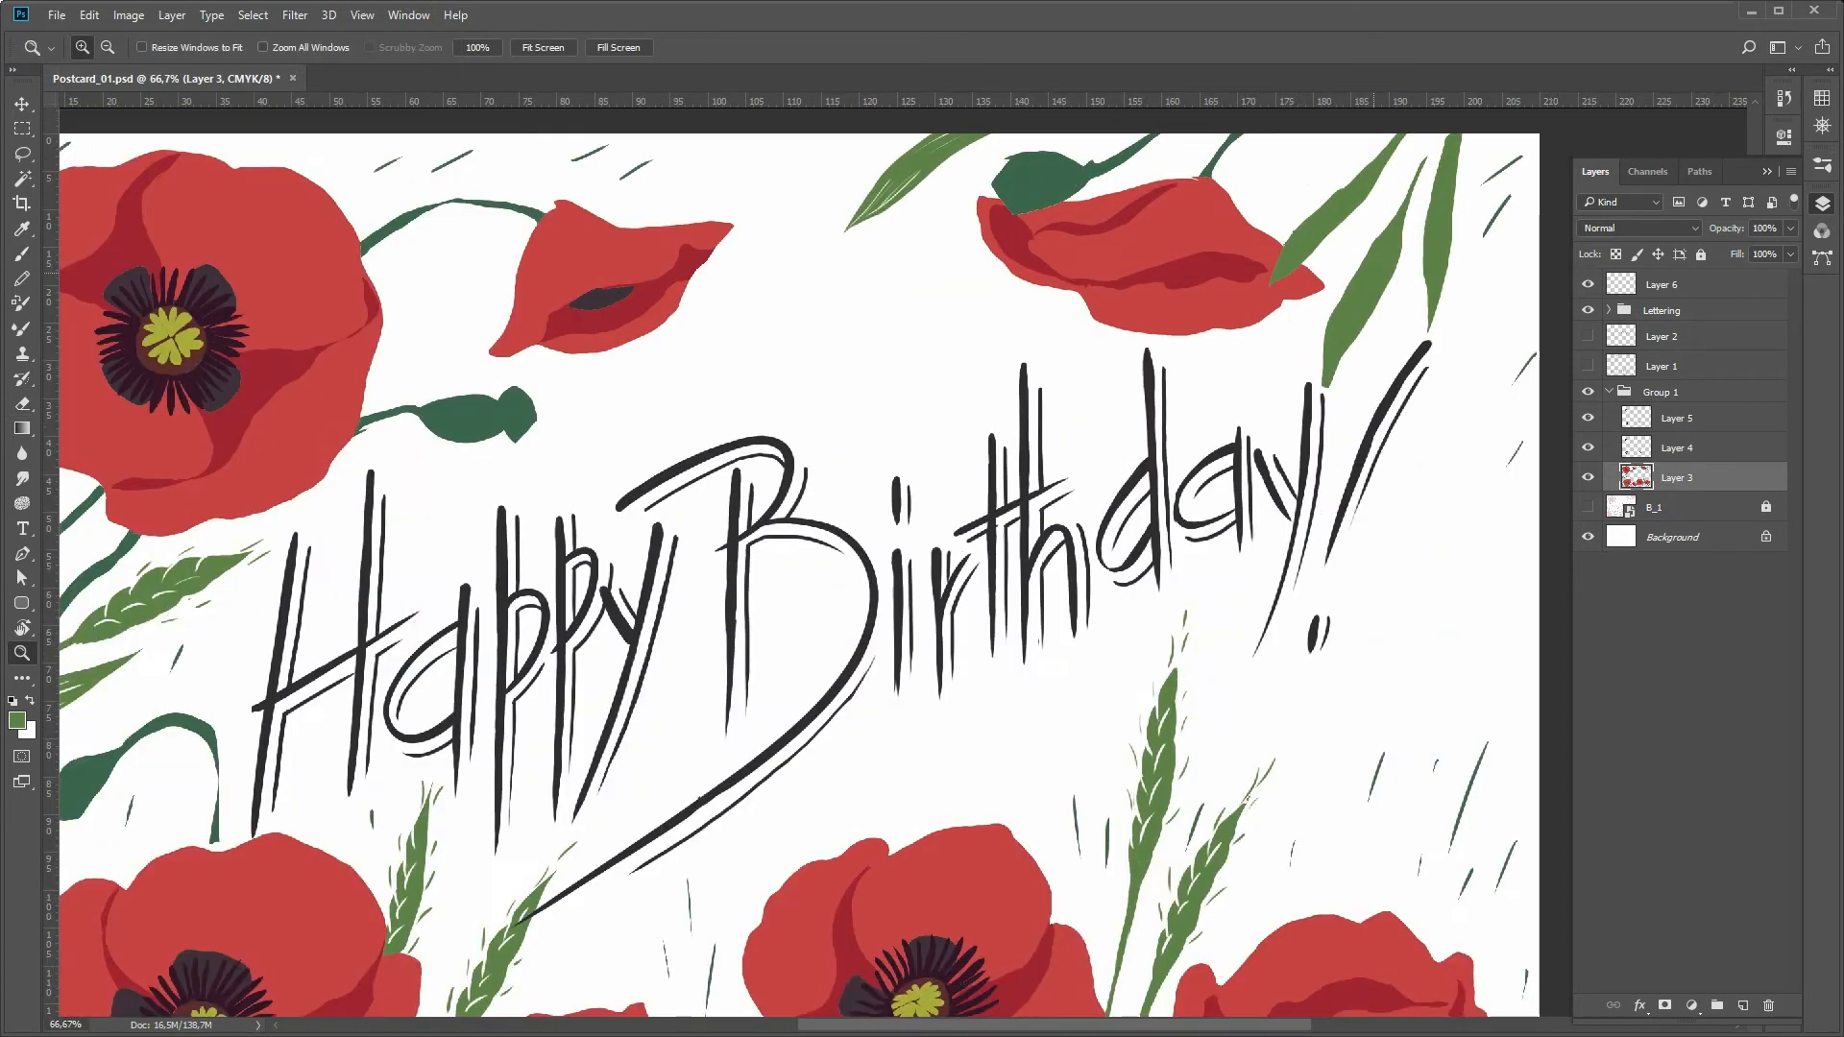
pyautogui.moveTo(1364, 207); pyautogui.dragTo(1346, 267)
pyautogui.press('e')
pyautogui.moveTo(1343, 329); pyautogui.dragTo(1304, 428)
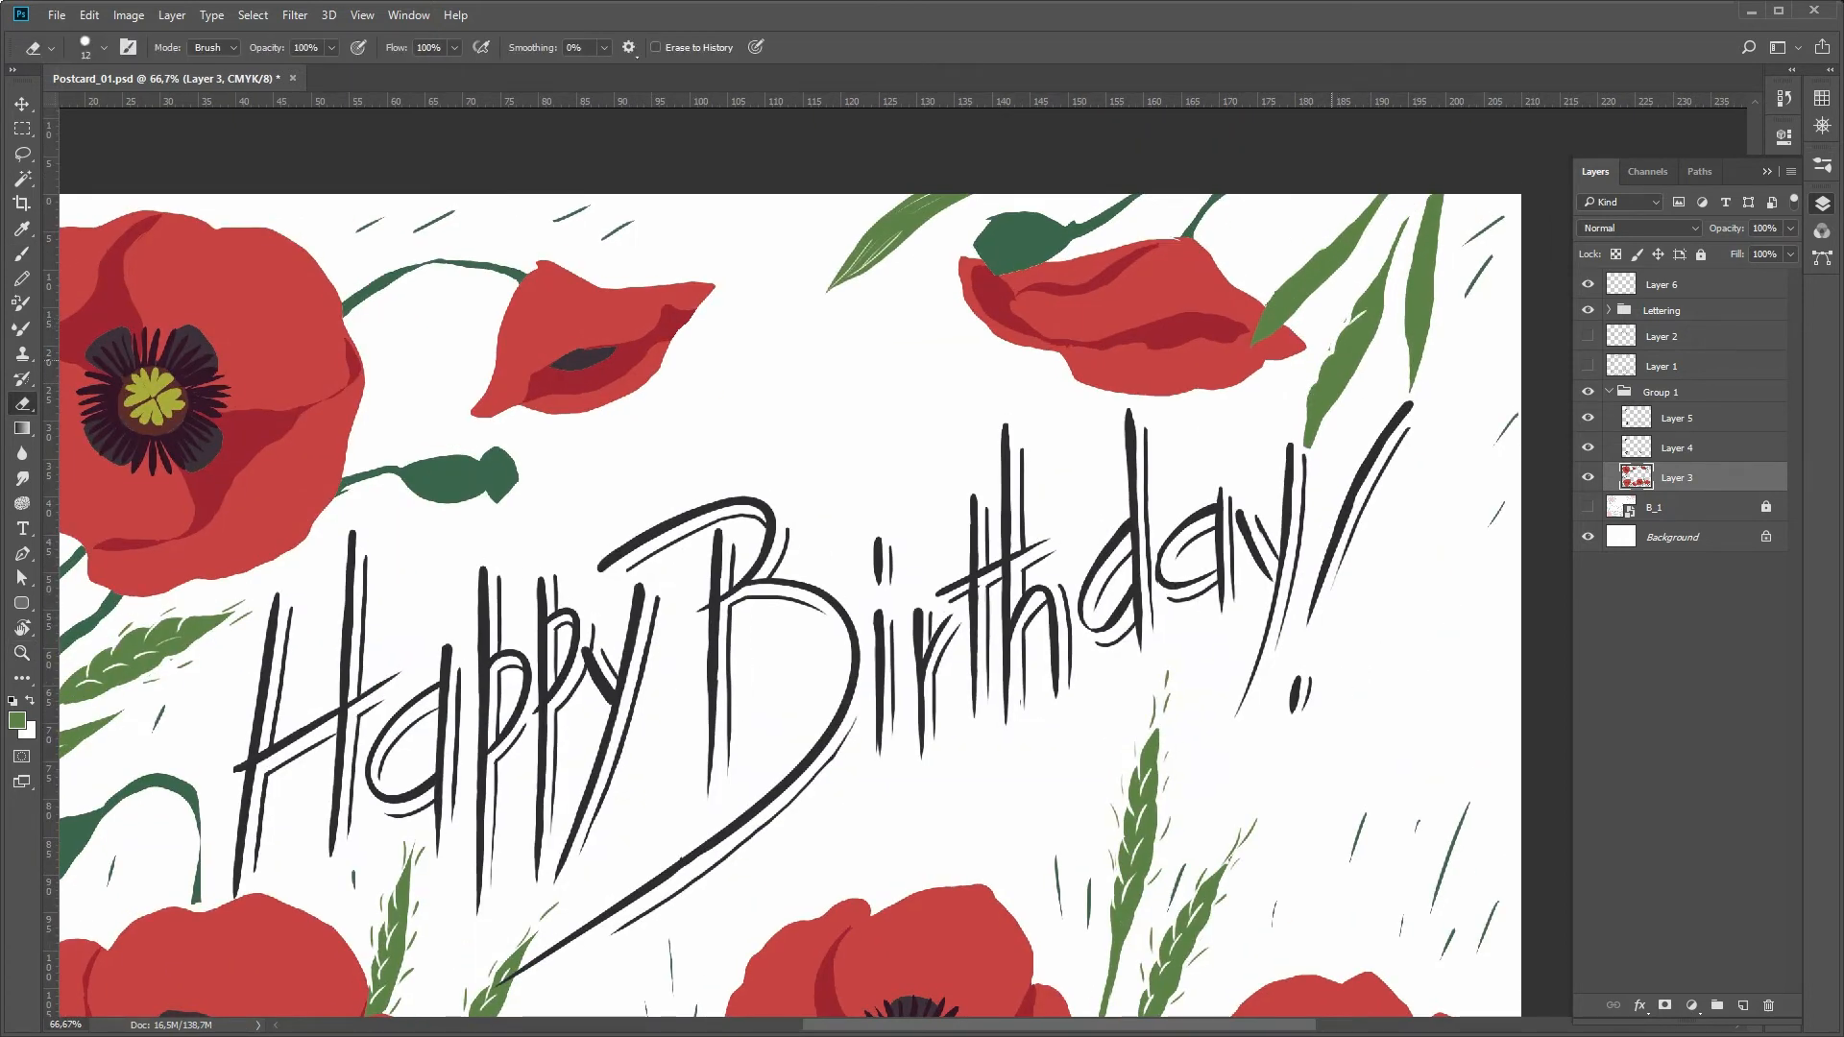
pyautogui.moveTo(1310, 449); pyautogui.dragTo(1353, 379)
pyautogui.press('b')
pyautogui.press('e')
pyautogui.press('b')
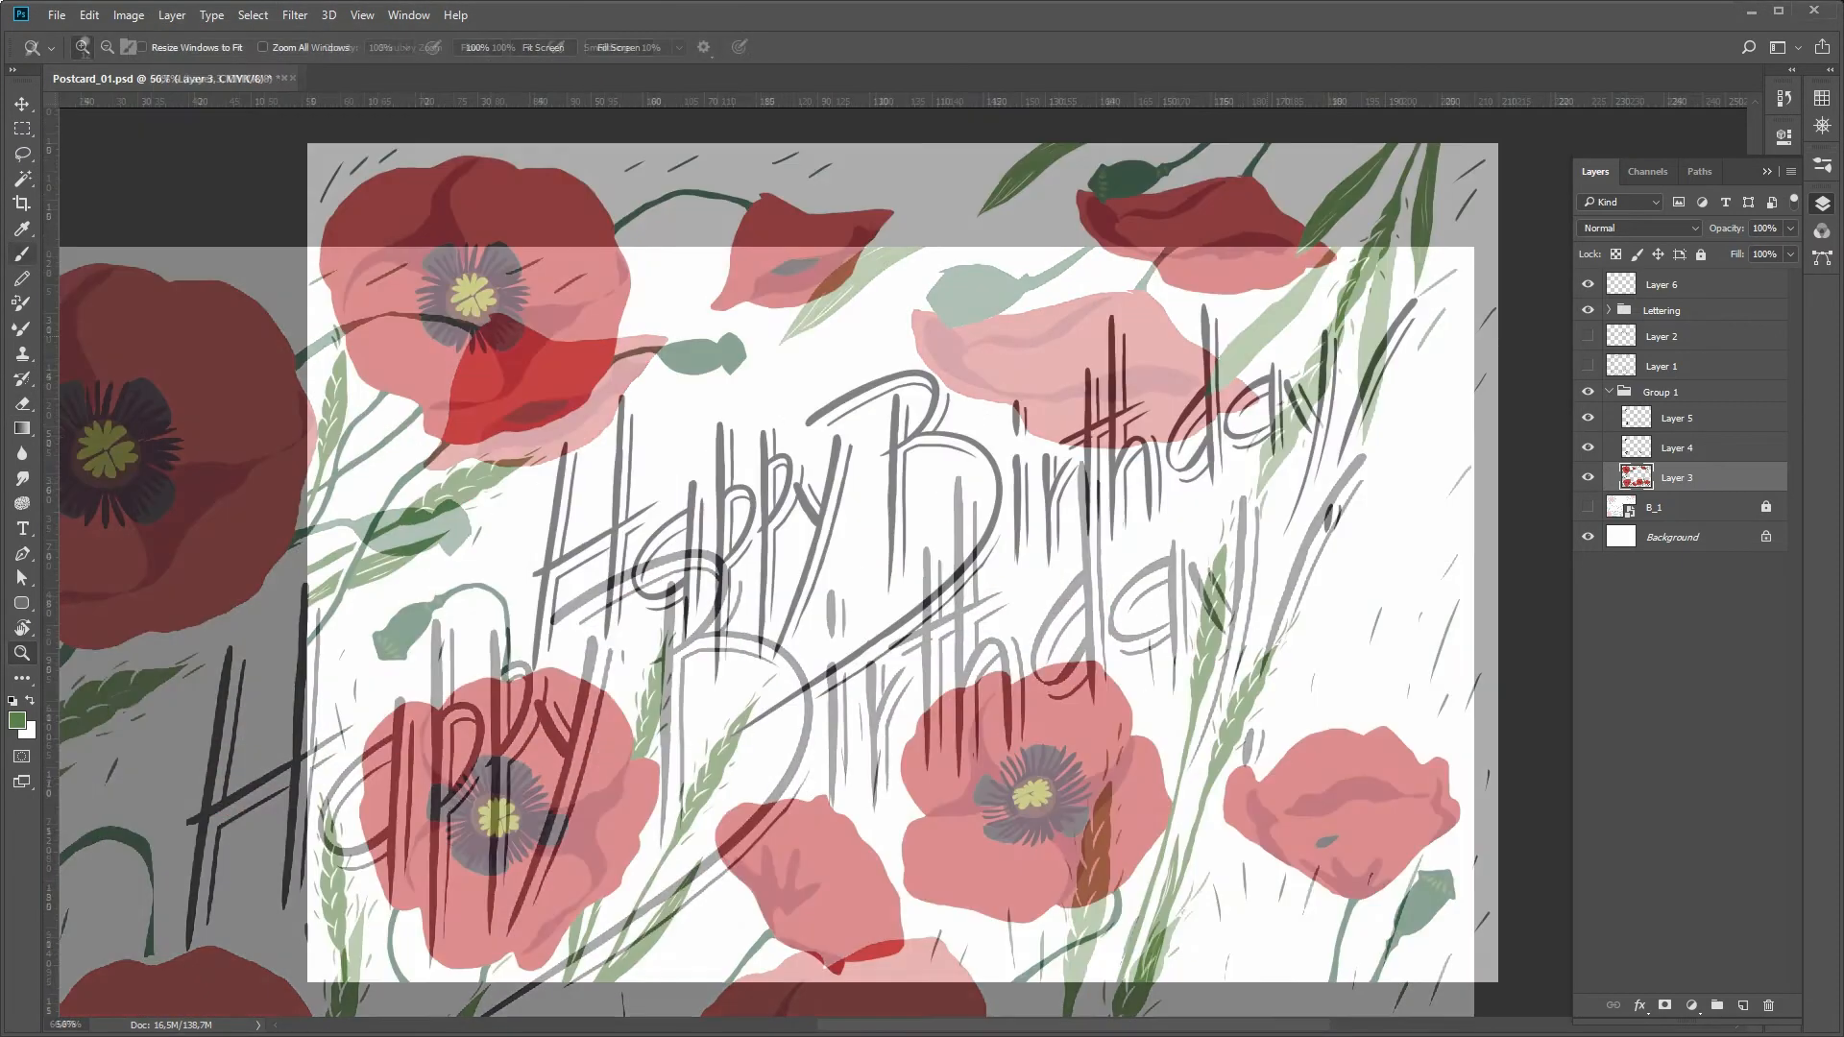
# - Sample the pod's dark green and refine the outline and stem collar of the seed pod above "Happy"
pyautogui.hotkey('ctrl', '1')
pyautogui.press('b')
pyautogui.keyDown('alt'); pyautogui.click(715, 348); pyautogui.keyUp('alt')
pyautogui.moveTo(612, 332)
pyautogui.mouseDown()
pyautogui.moveTo(731, 315)
pyautogui.moveTo(573, 333)
pyautogui.mouseUp()
pyautogui.moveTo(574, 347); pyautogui.dragTo(598, 346)
pyautogui.moveTo(724, 314); pyautogui.dragTo(602, 324)
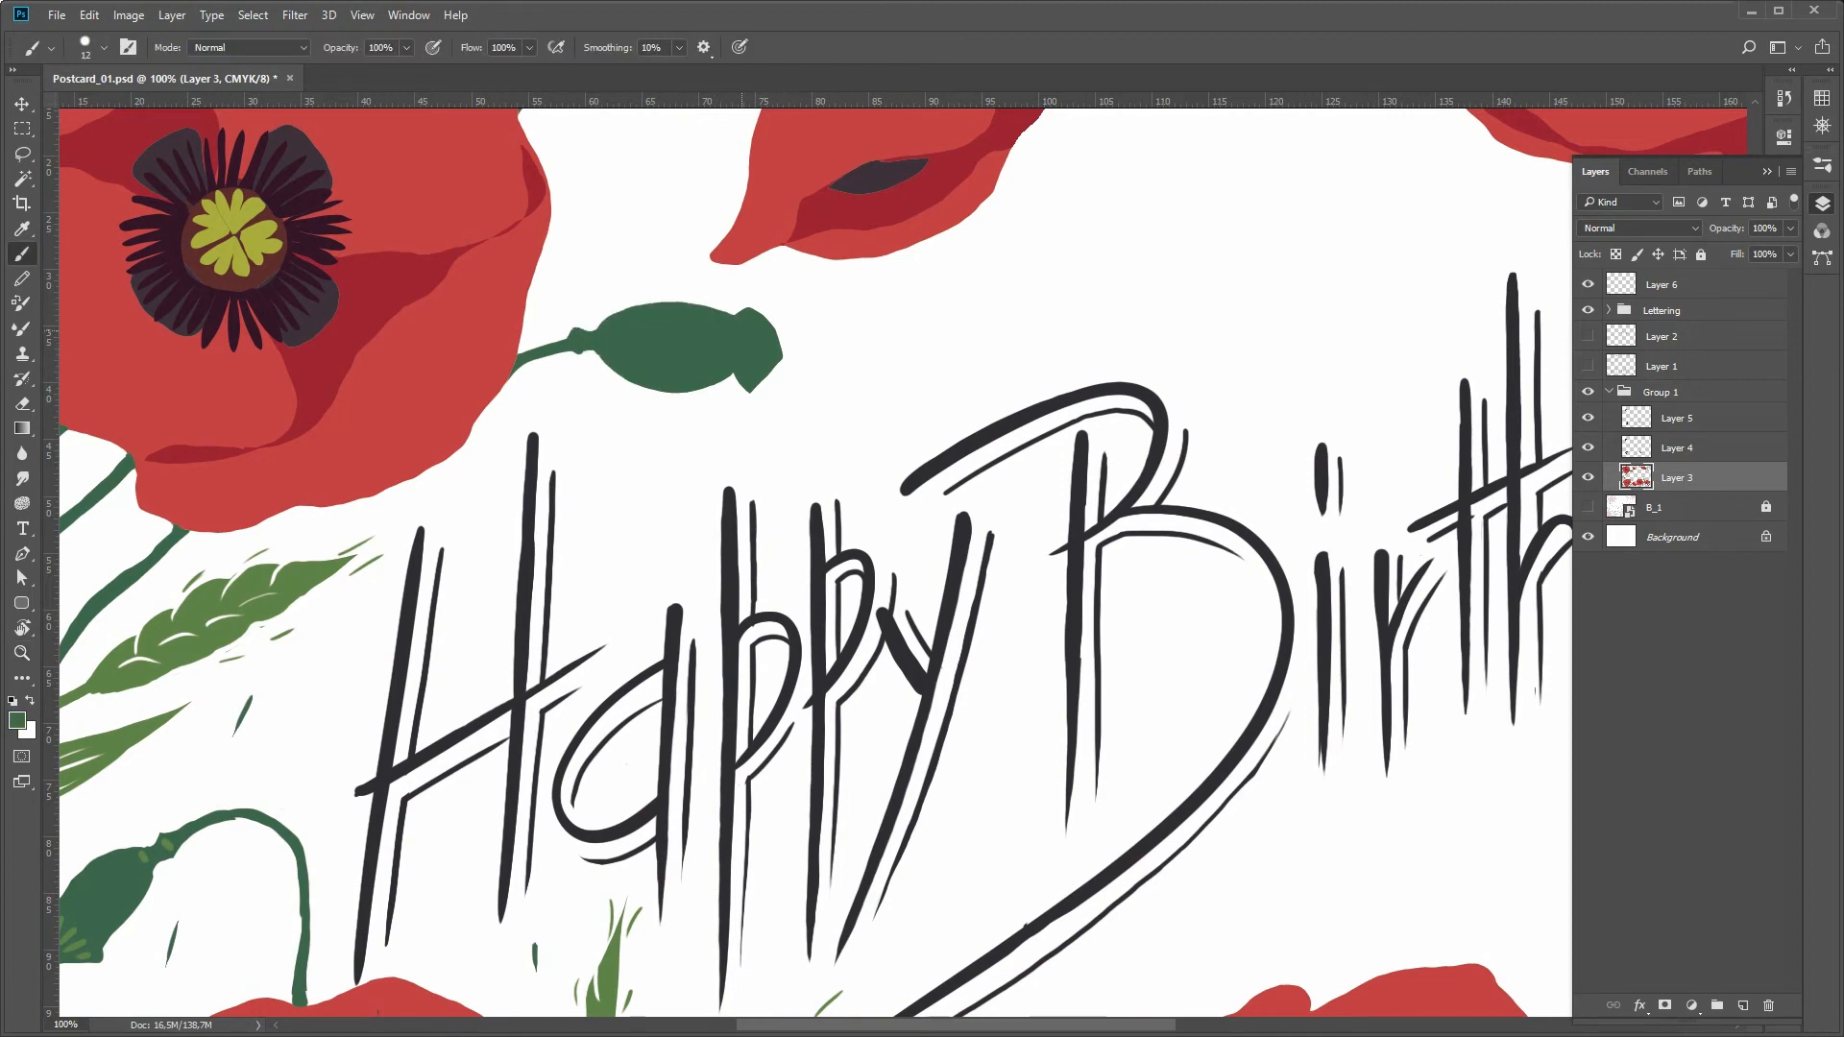
# - Erase notches into the crown of the pod above "Happy" and add lighter green detail strokes to it
pyautogui.press('z')
pyautogui.click(732, 331)
pyautogui.keyDown('alt'); pyautogui.click(682, 537); pyautogui.keyUp('alt')
pyautogui.keyDown('alt'); pyautogui.click(682, 538); pyautogui.keyUp('alt')
pyautogui.press('e')
pyautogui.moveTo(727, 468); pyautogui.dragTo(734, 489)
pyautogui.moveTo(734, 488); pyautogui.dragTo(723, 512)
pyautogui.press('b')
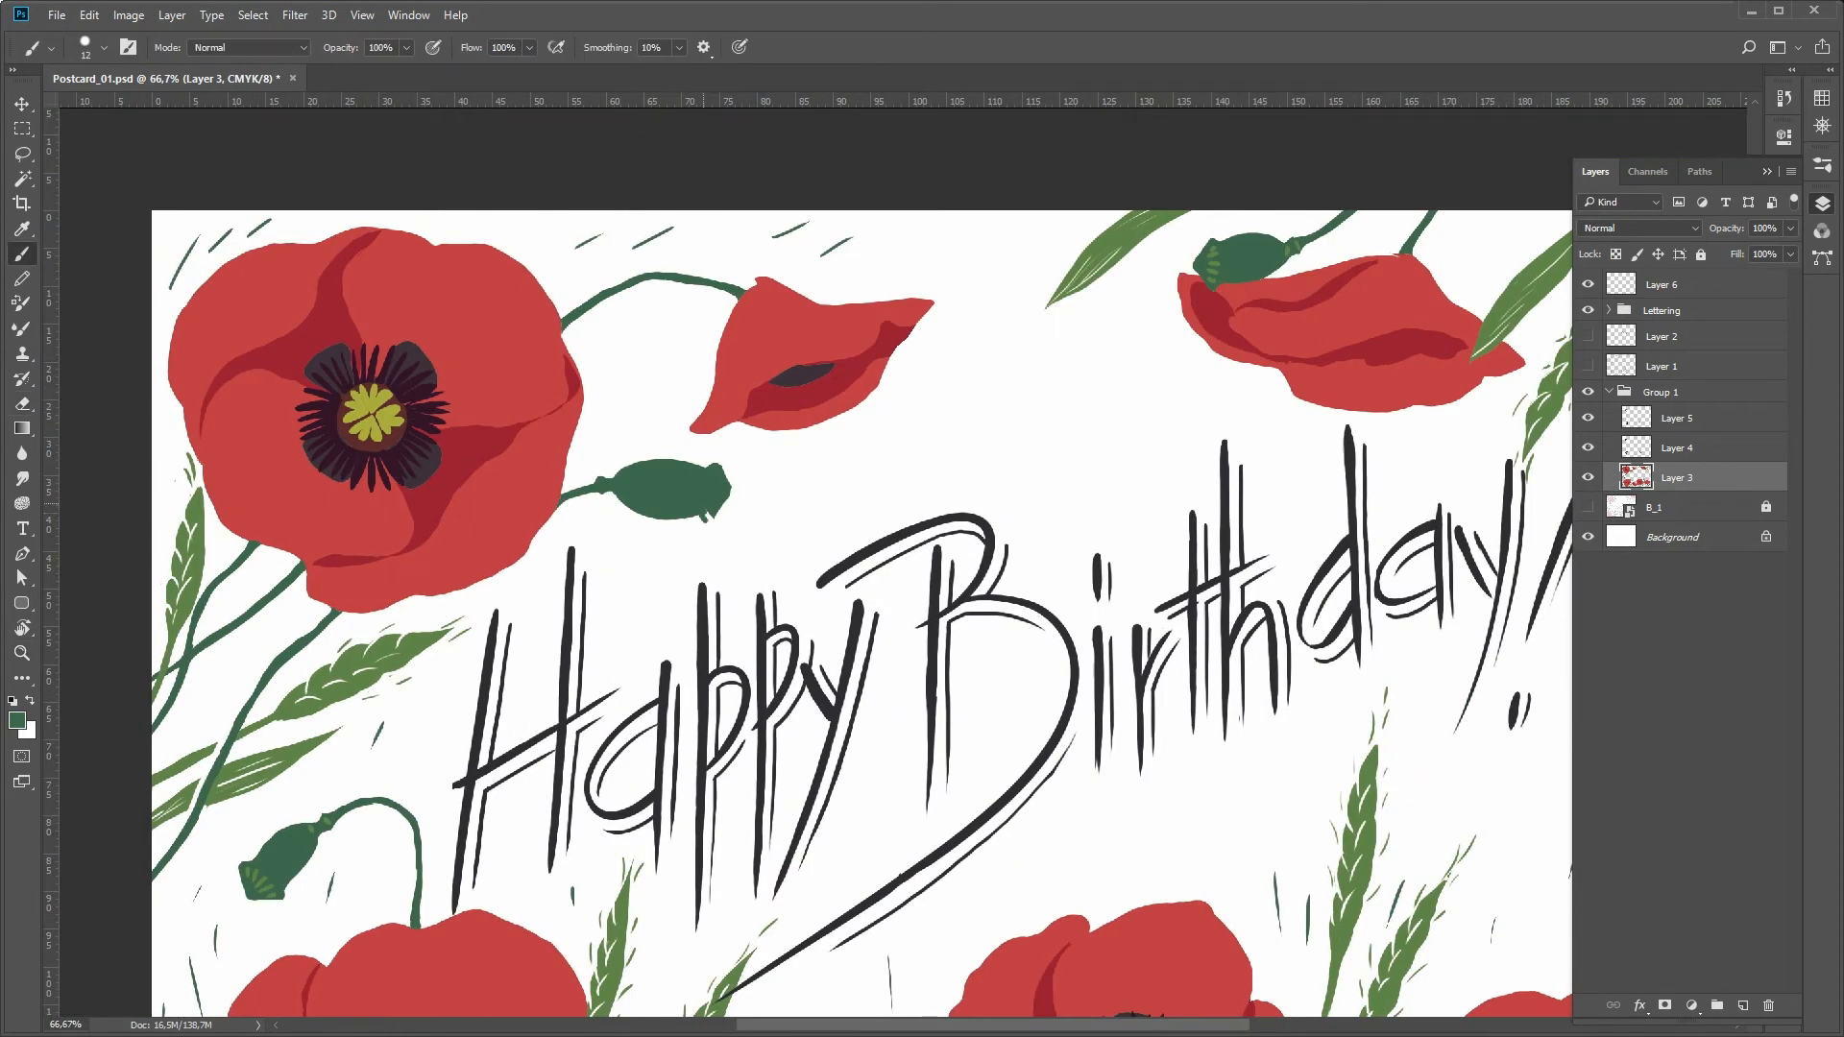
pyautogui.keyDown('alt'); pyautogui.click(599, 490); pyautogui.keyUp('alt')
pyautogui.moveTo(1127, 374); pyautogui.dragTo(991, 475)
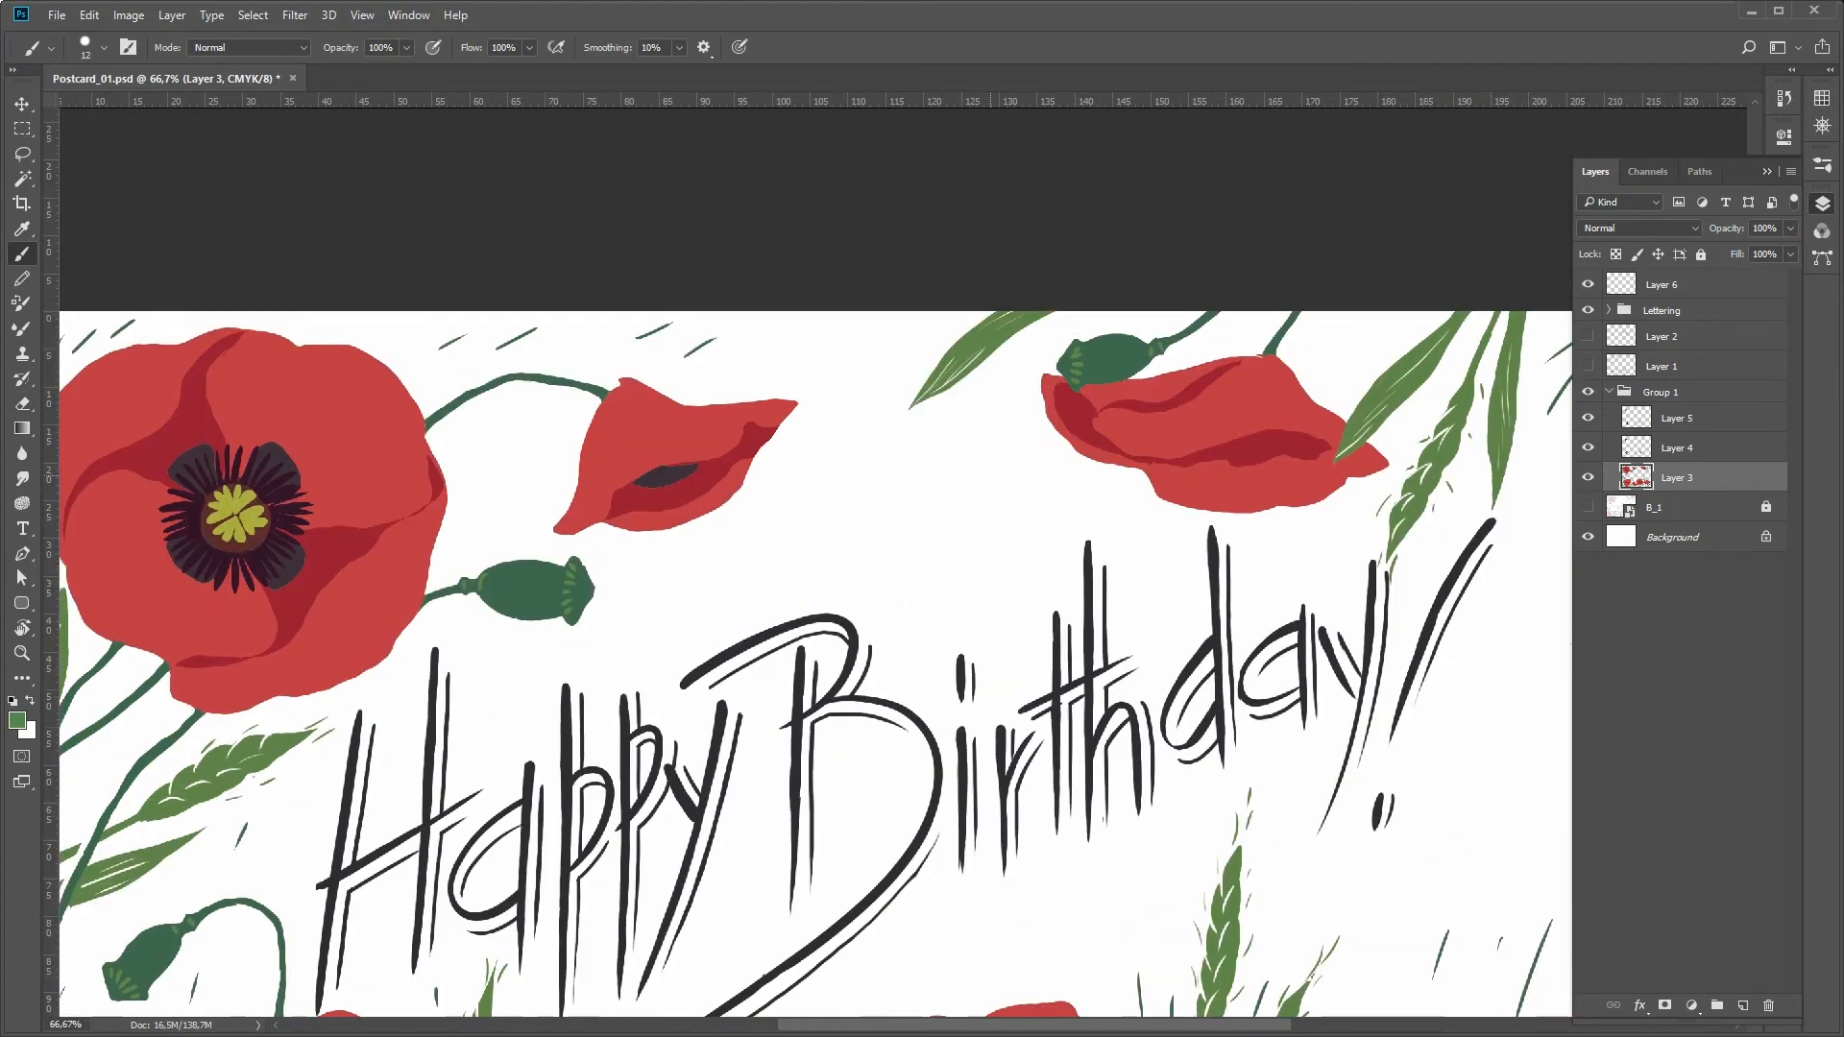
# - Examine the whole postcard and its corners for places that still need detail
pyautogui.press('z')
pyautogui.hotkey('ctrl', '-')
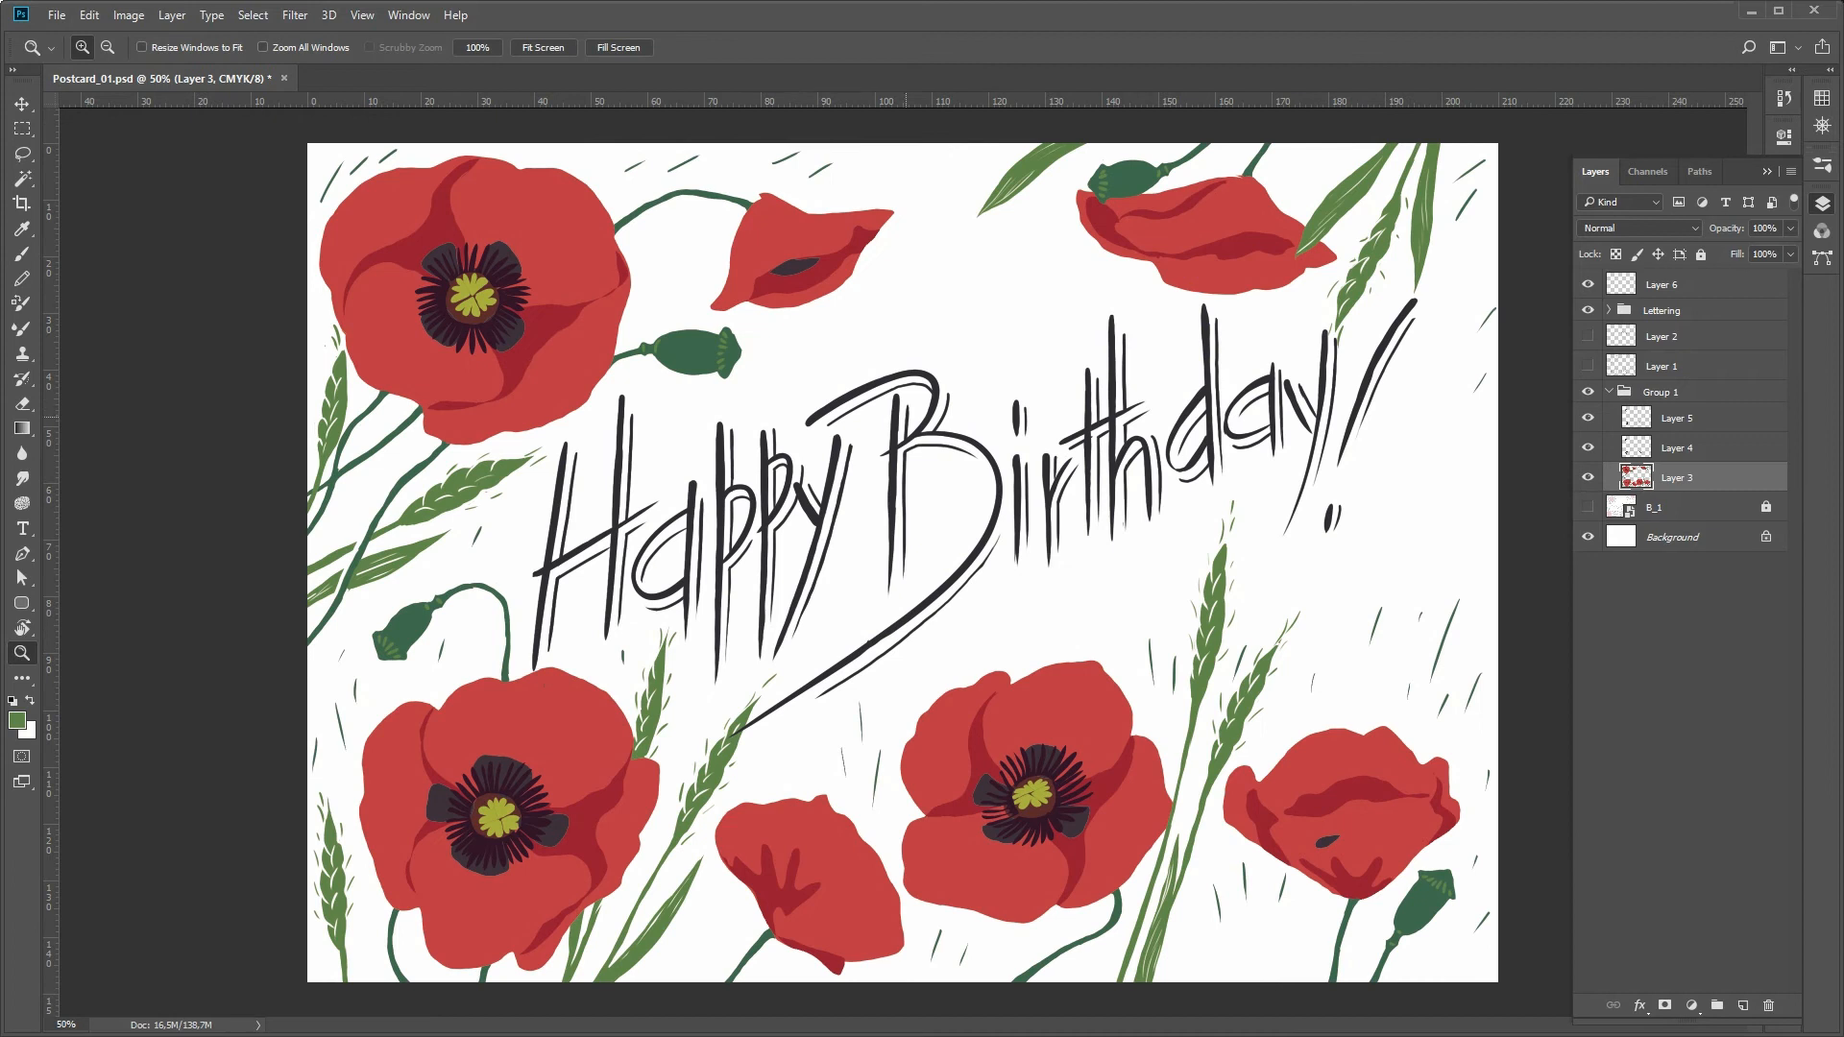
pyautogui.hotkey('ctrl', '+')
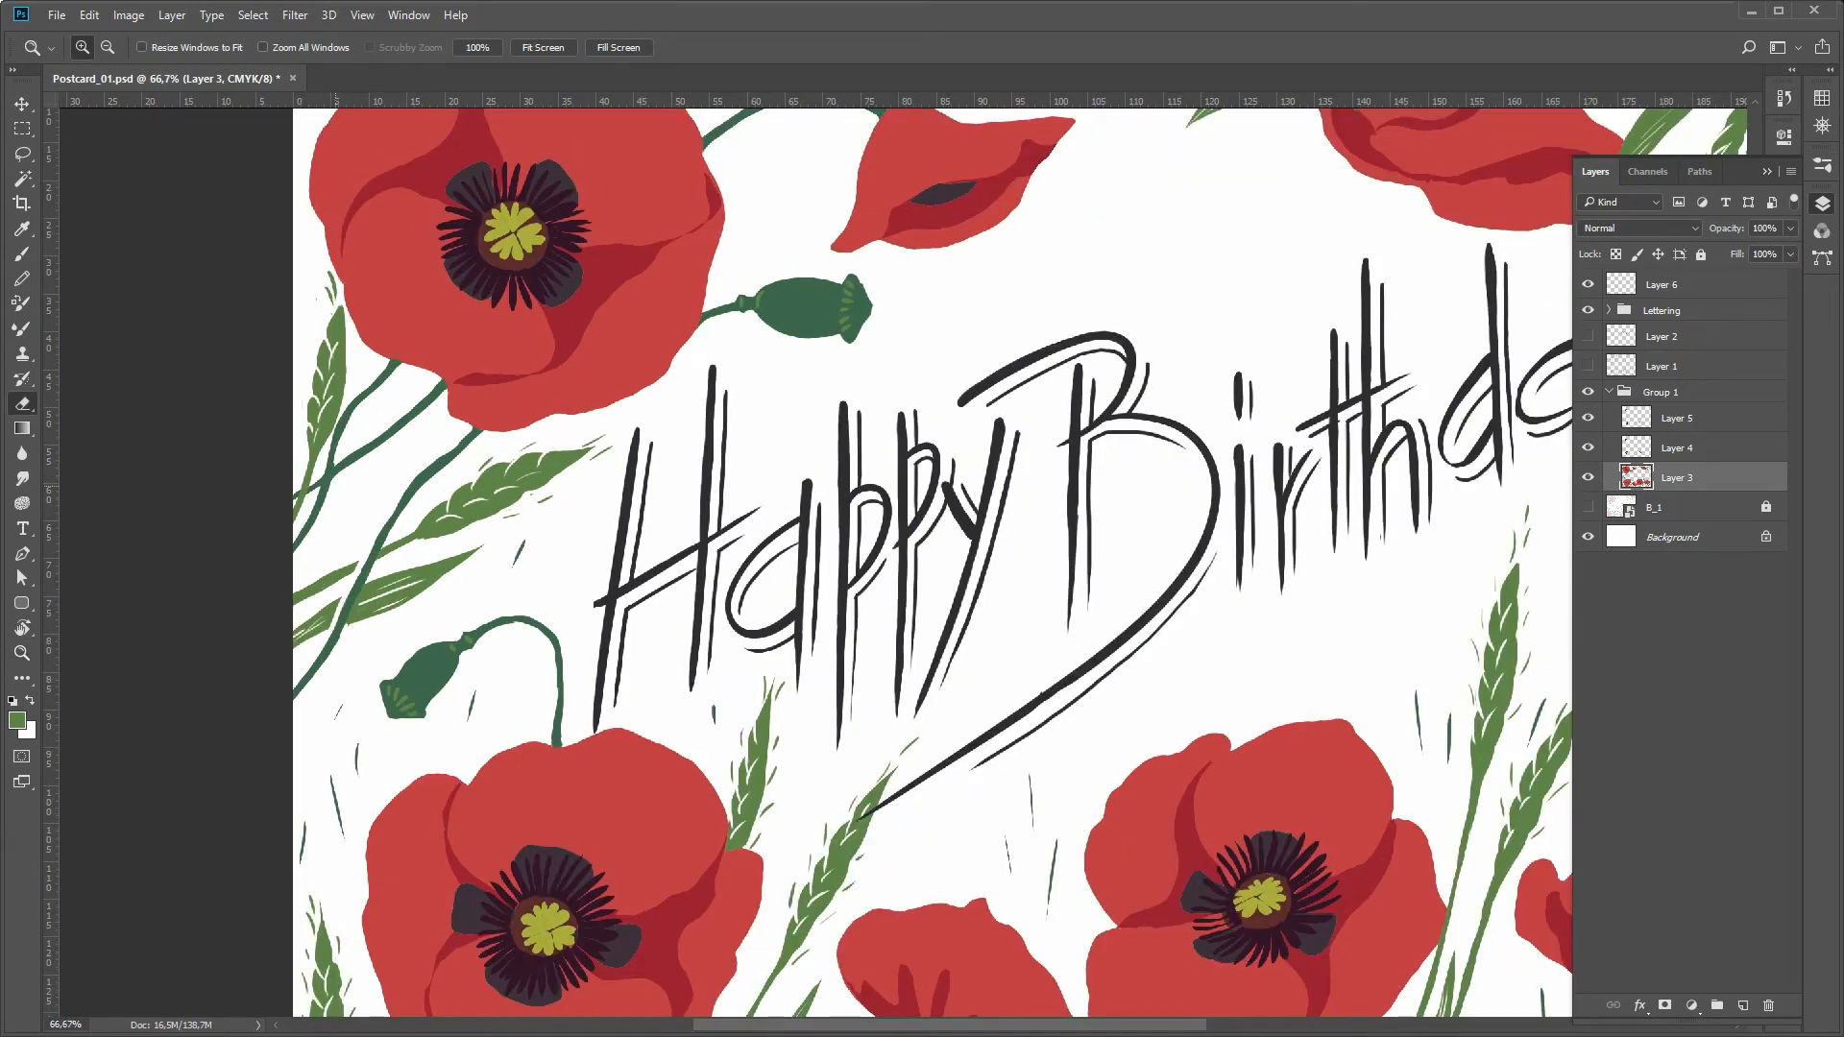
pyautogui.press('e')
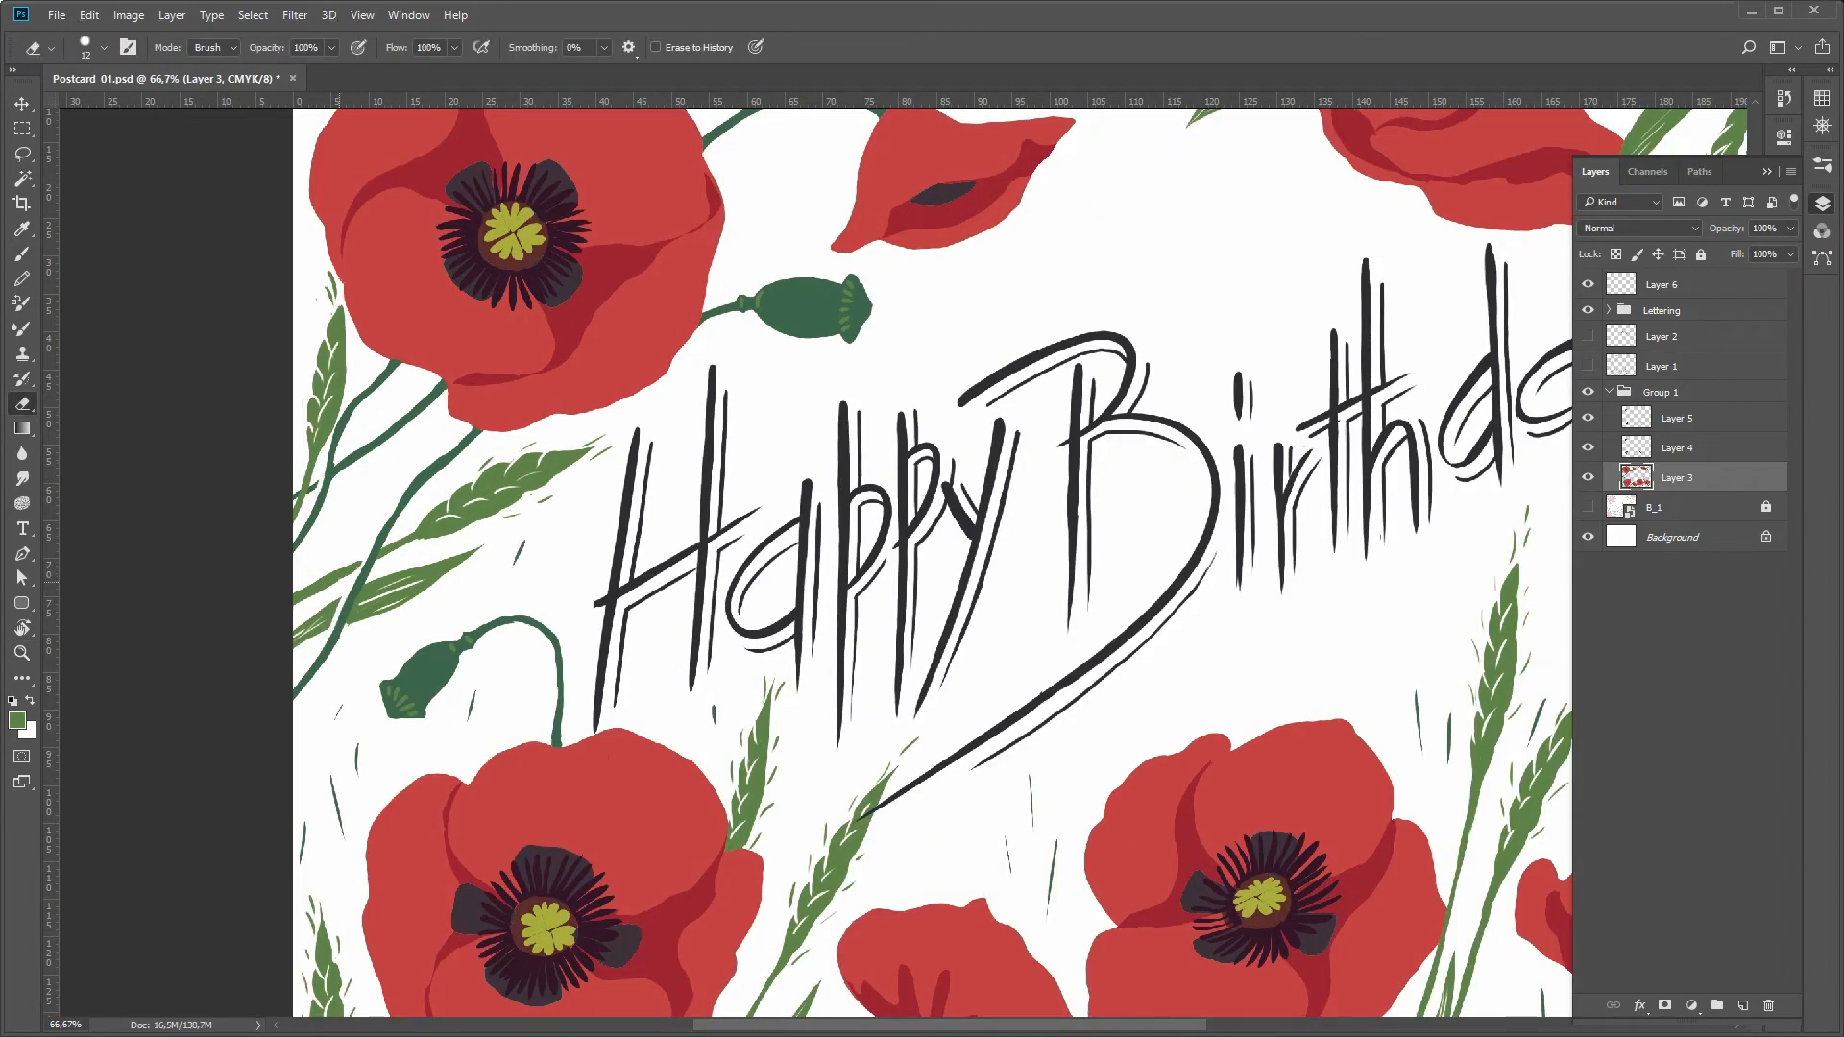
pyautogui.scroll(-2, 931, 562)
pyautogui.moveTo(667, 976); pyautogui.dragTo(510, 761)
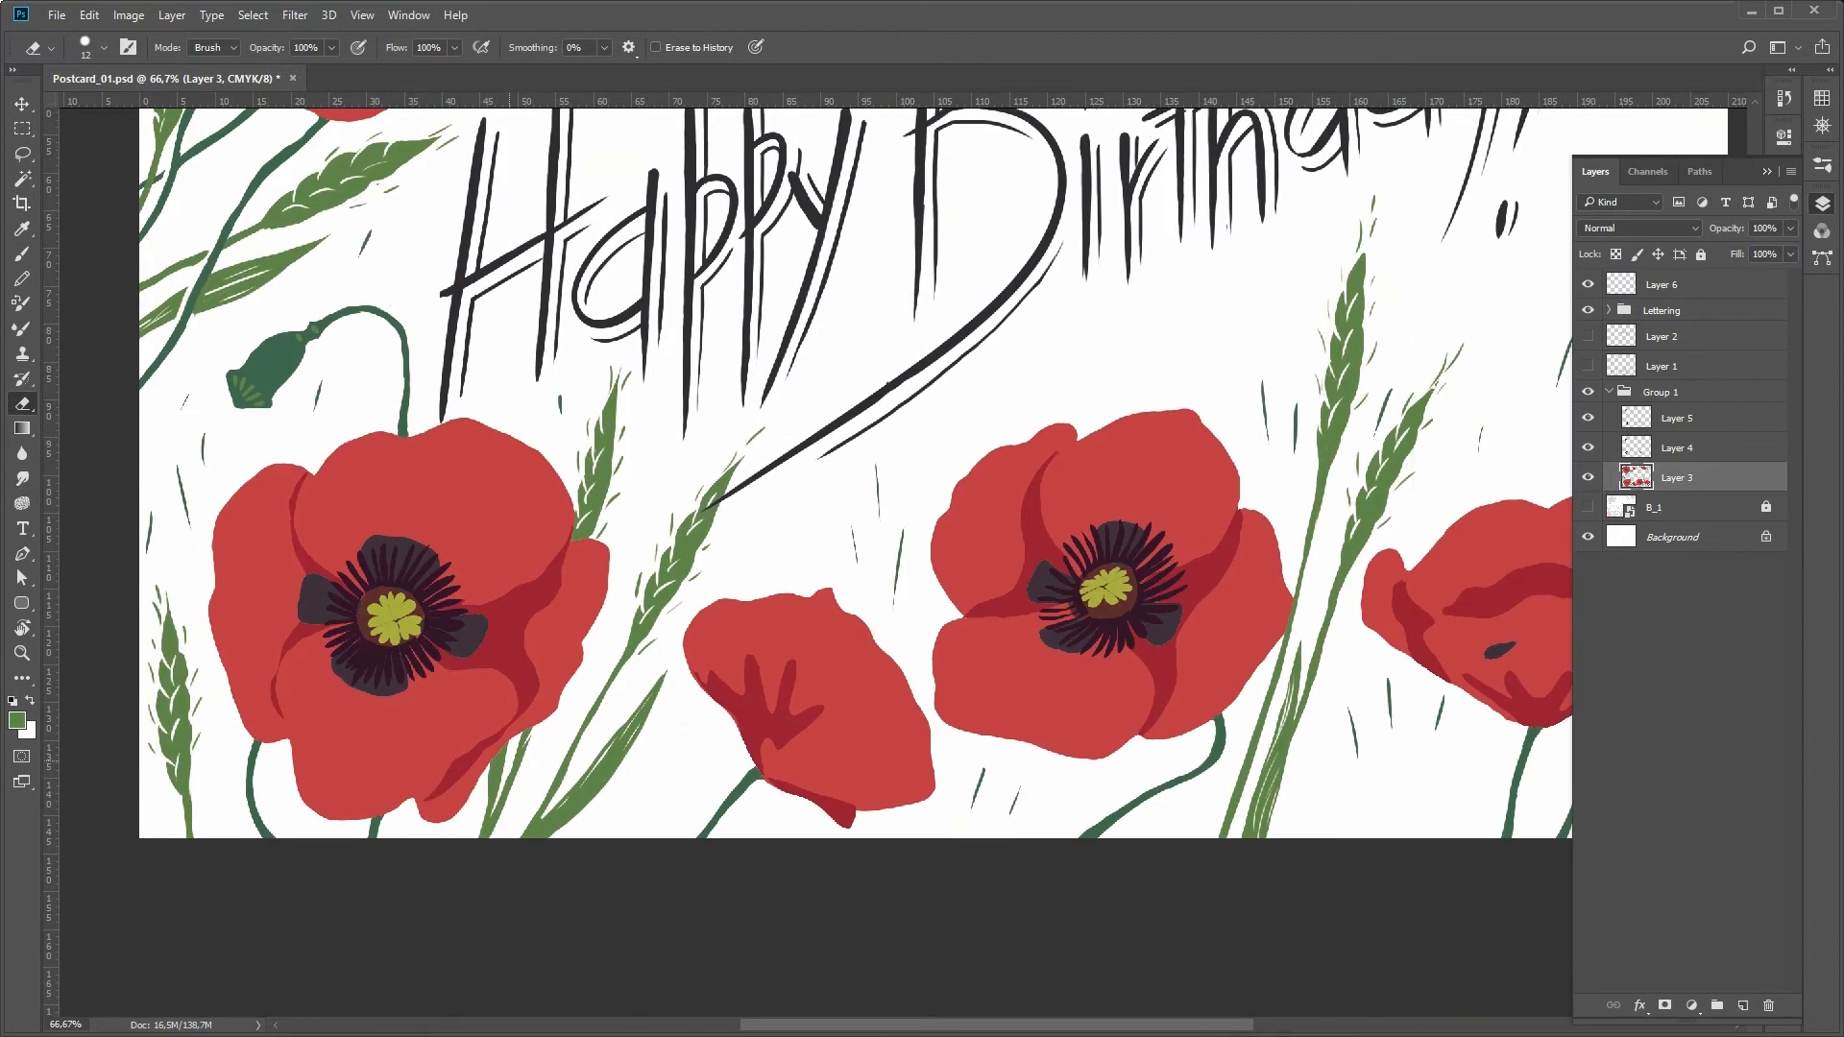
pyautogui.scroll(-3, 871, 844)
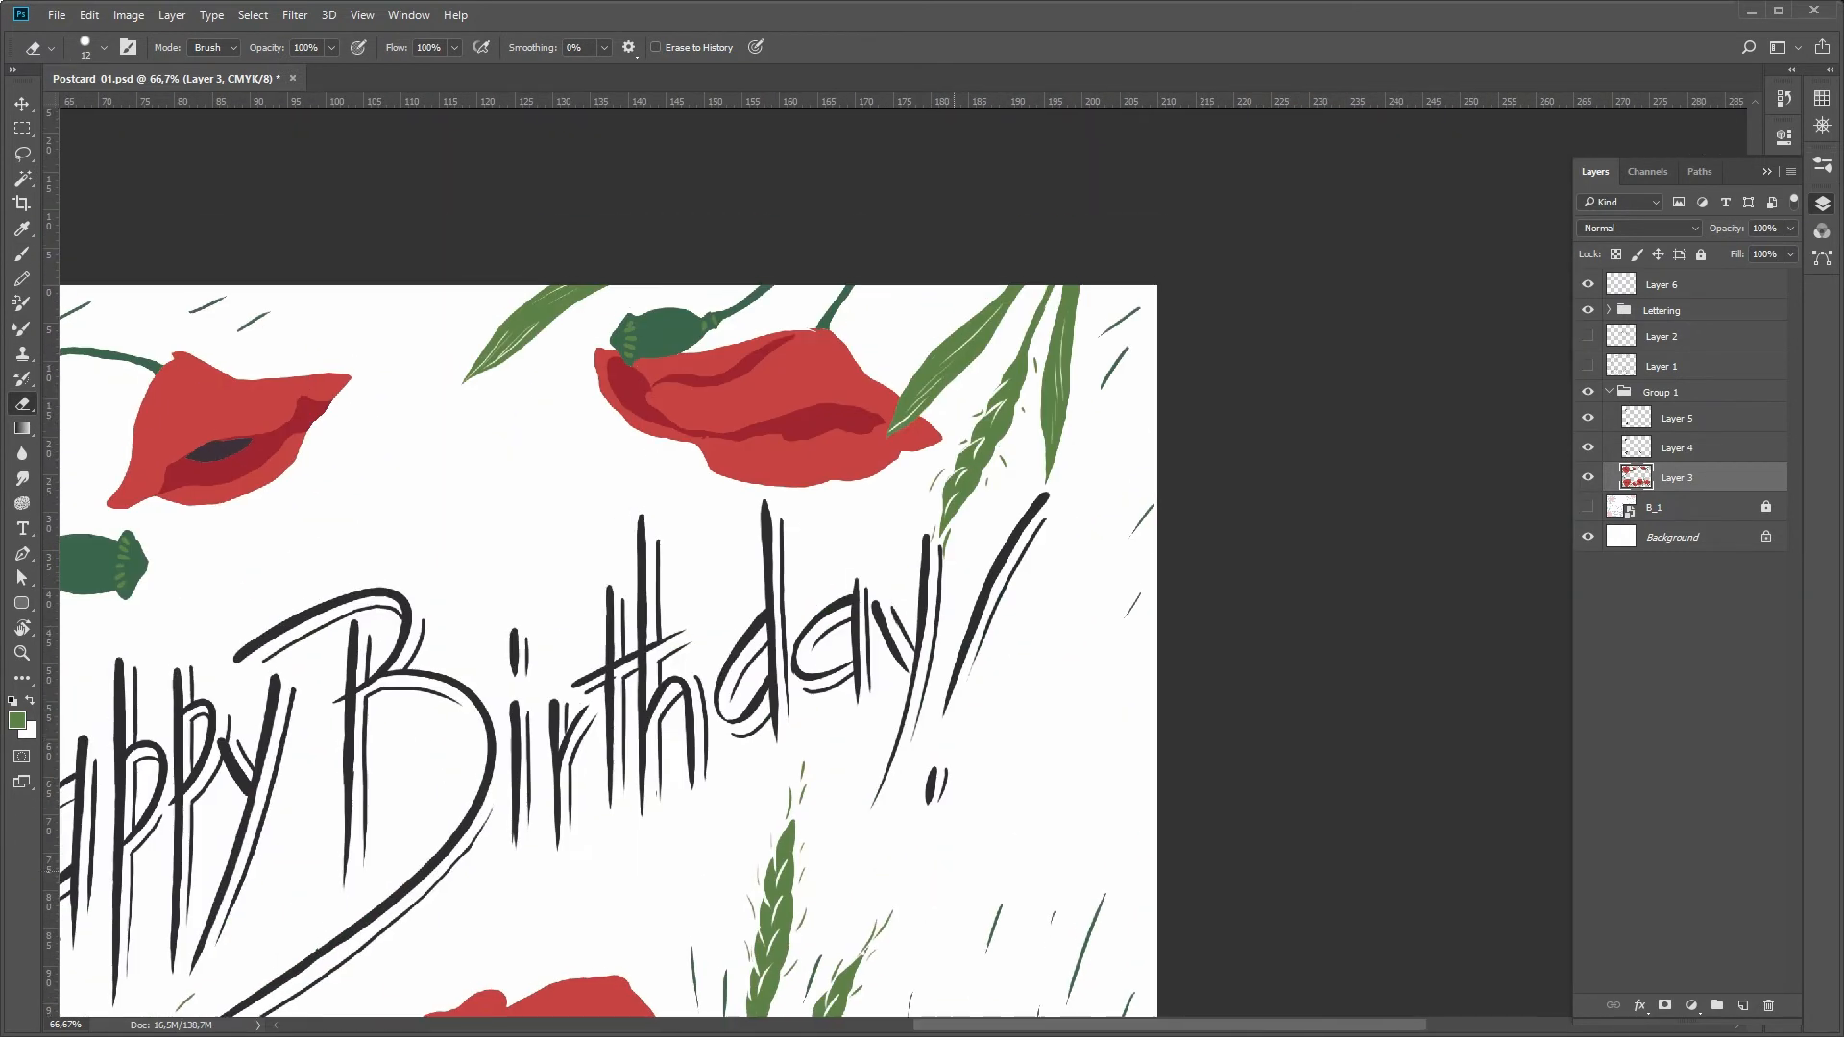
pyautogui.press('z')
pyautogui.hotkey('ctrl', '+')
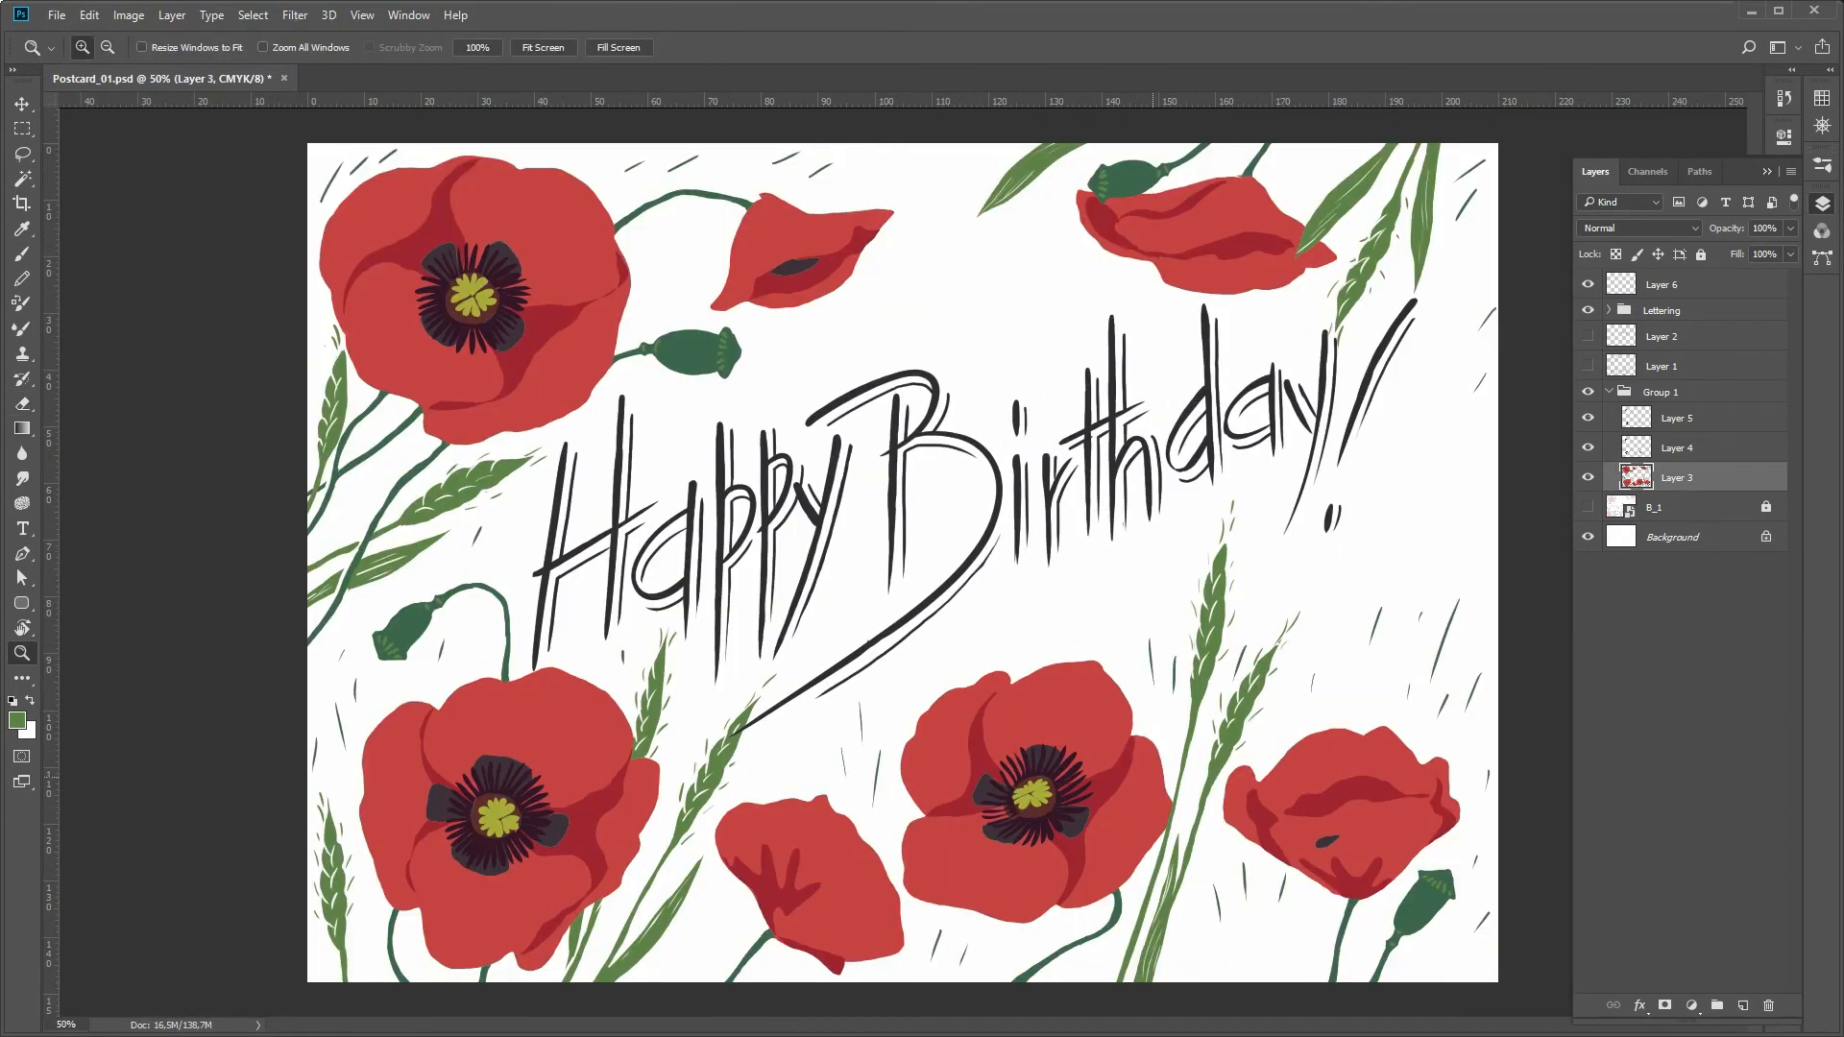
# - Brush short green dashes across the white background and refine the poppies' stamens and centres with dark maroon details
pyautogui.press('b')
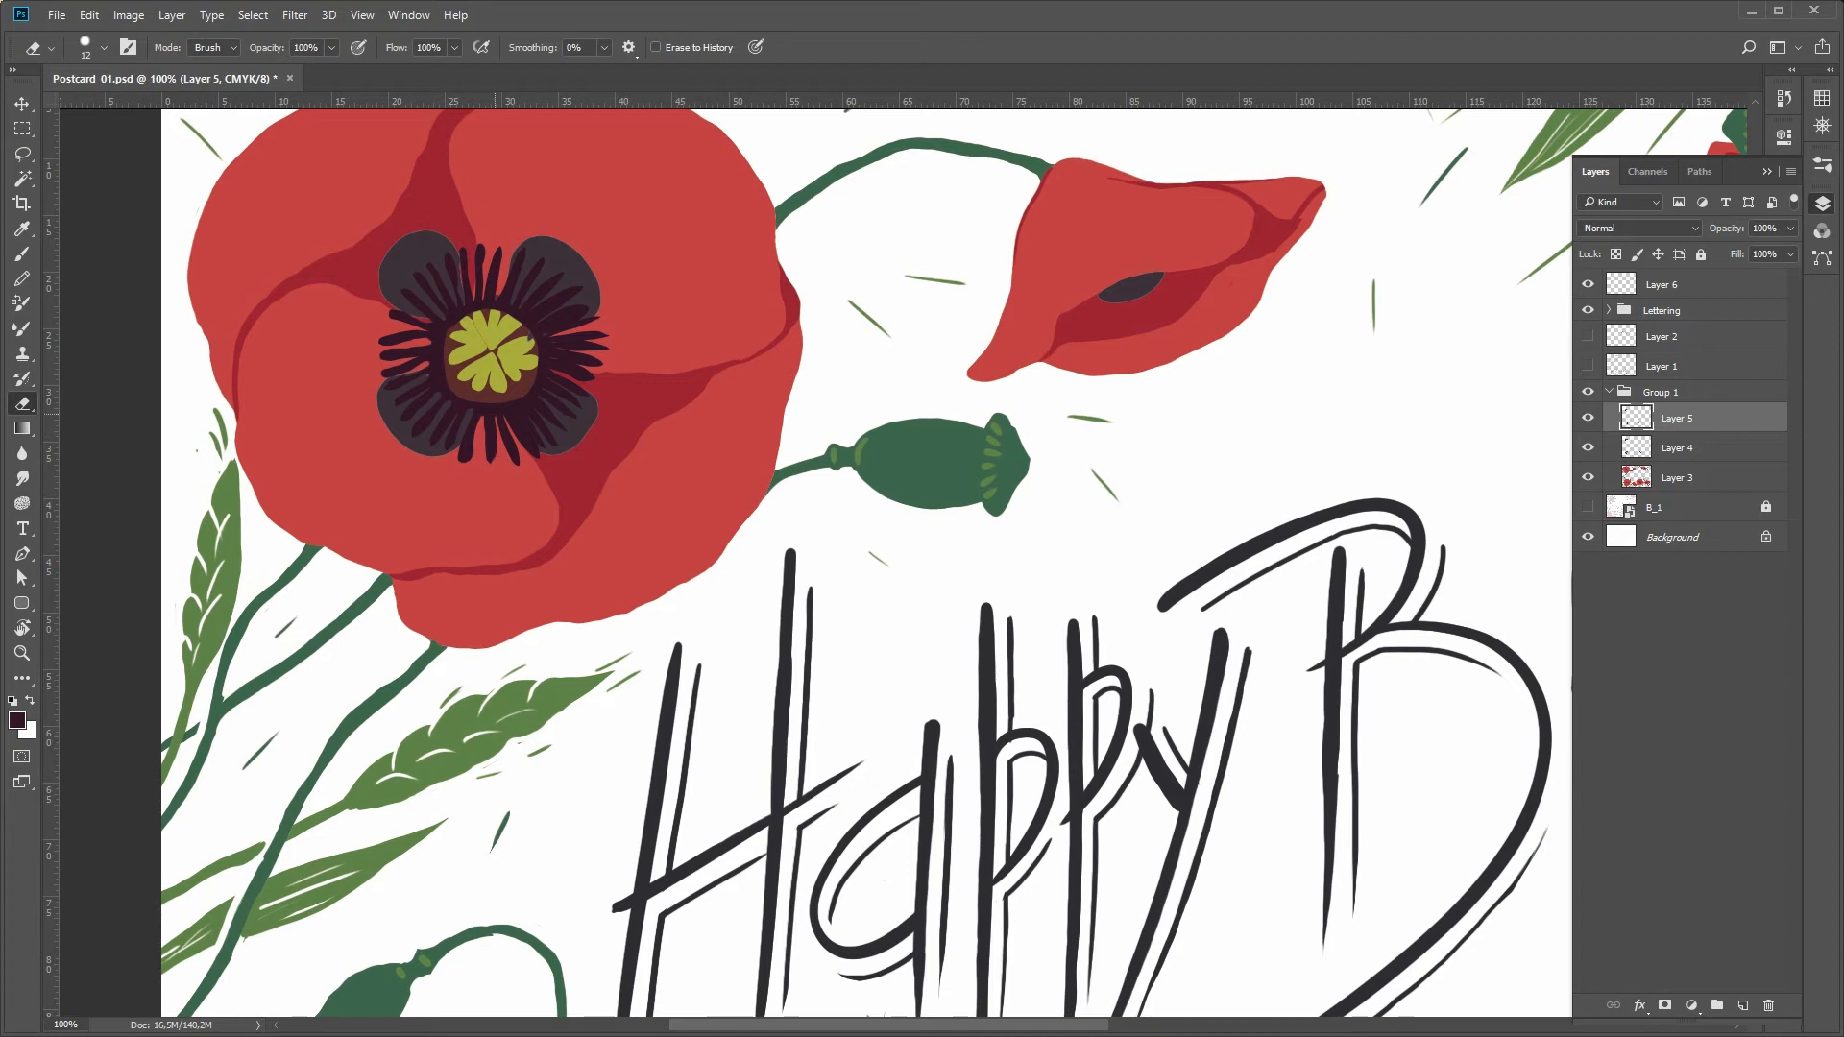
pyautogui.press('b')
pyautogui.press('e')
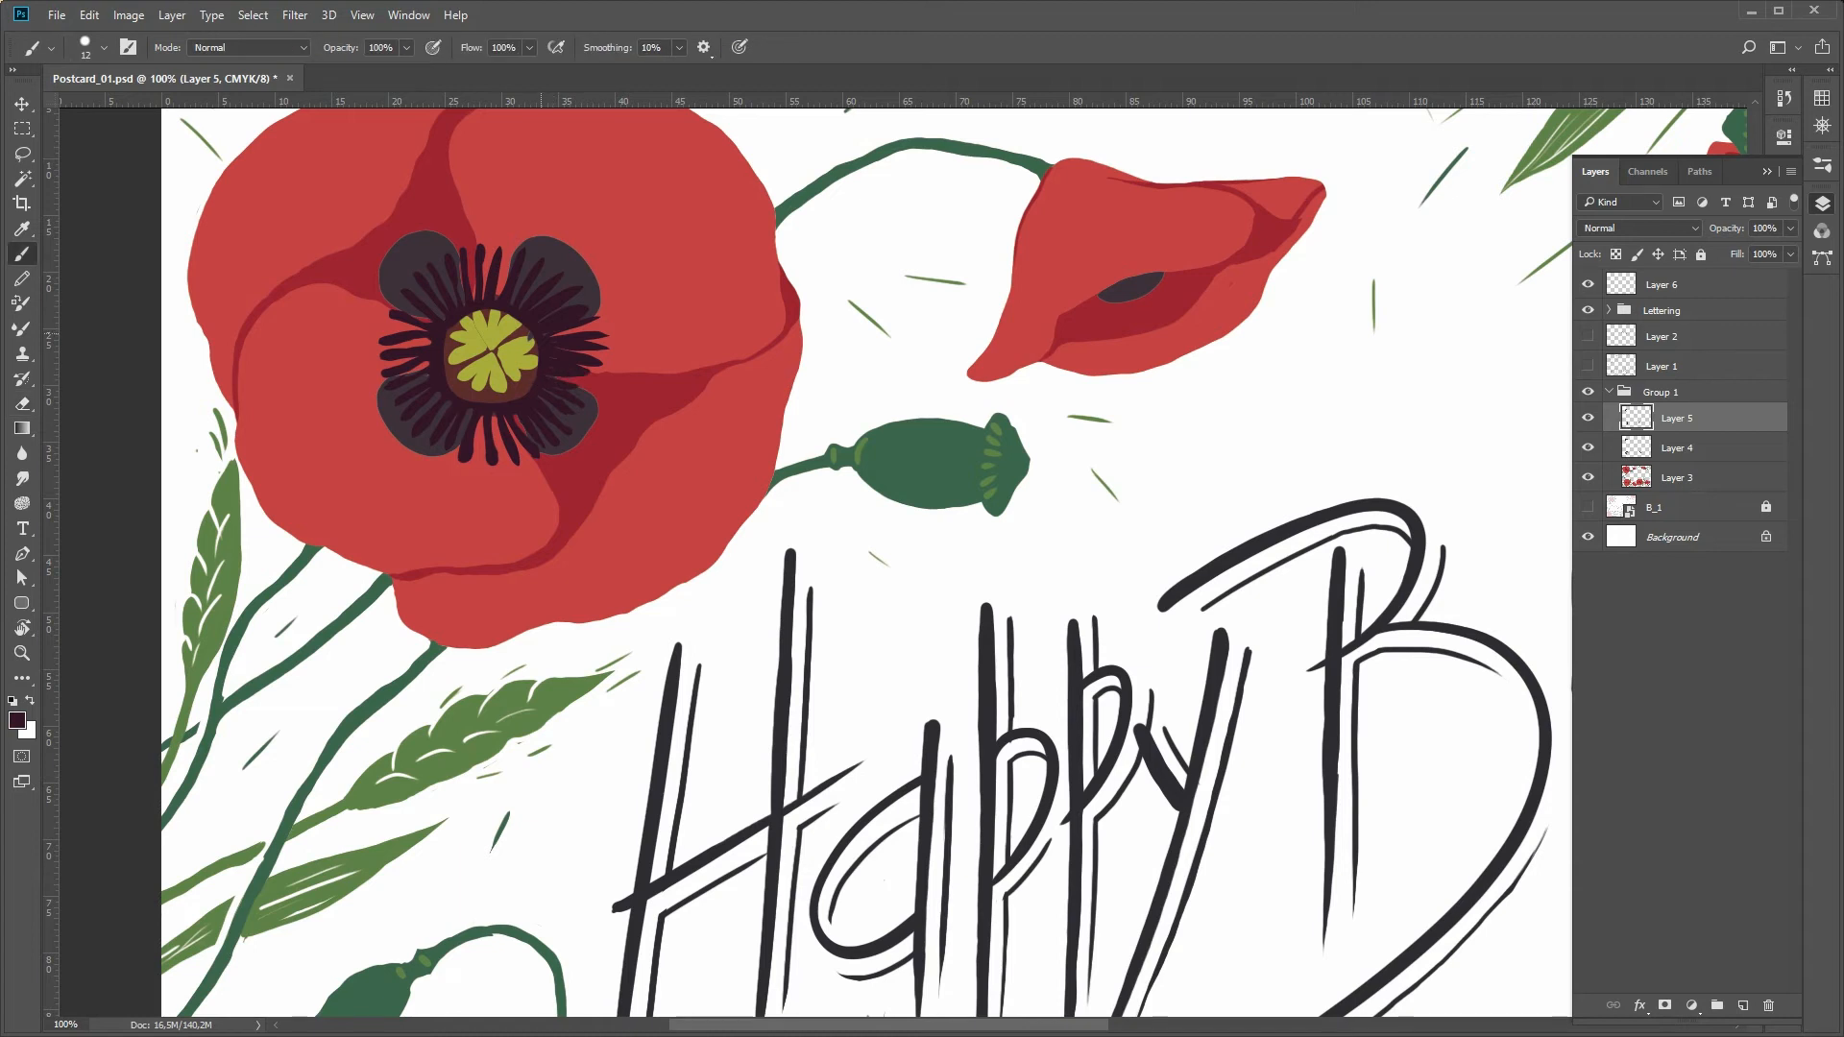
pyautogui.press('b')
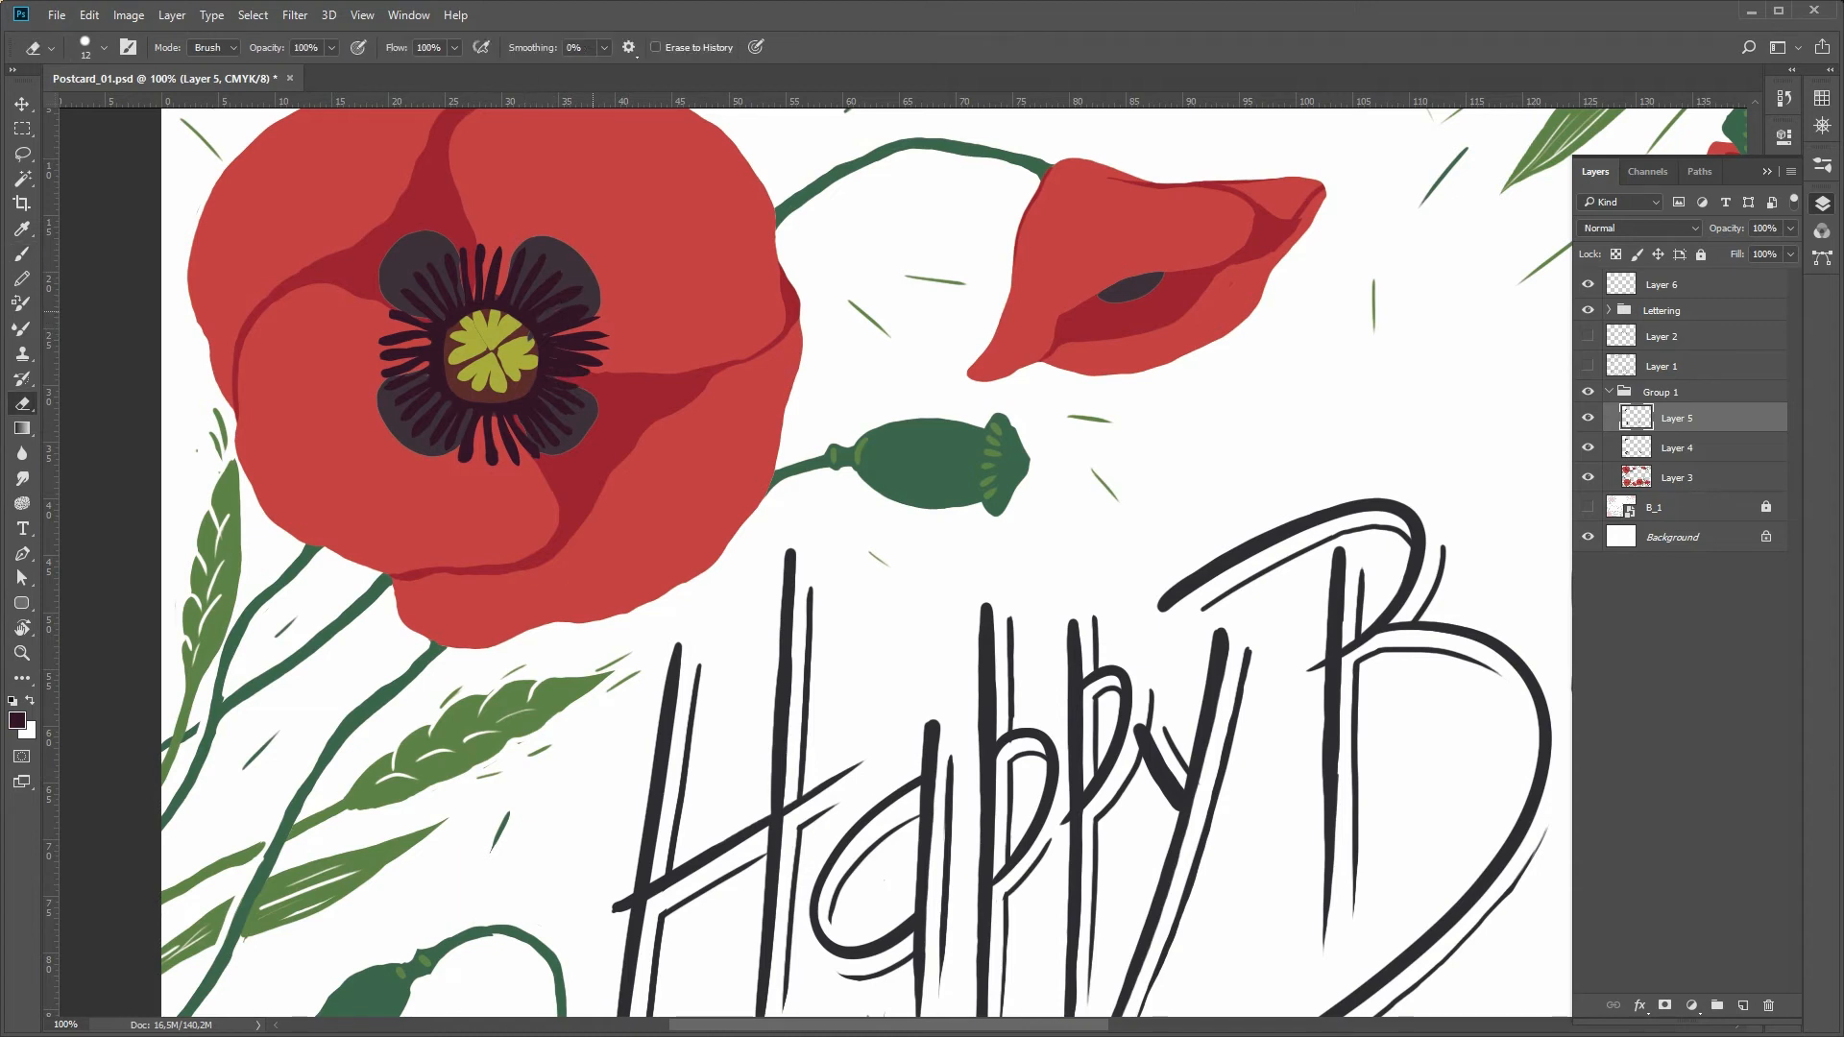
pyautogui.press('e')
pyautogui.press('b')
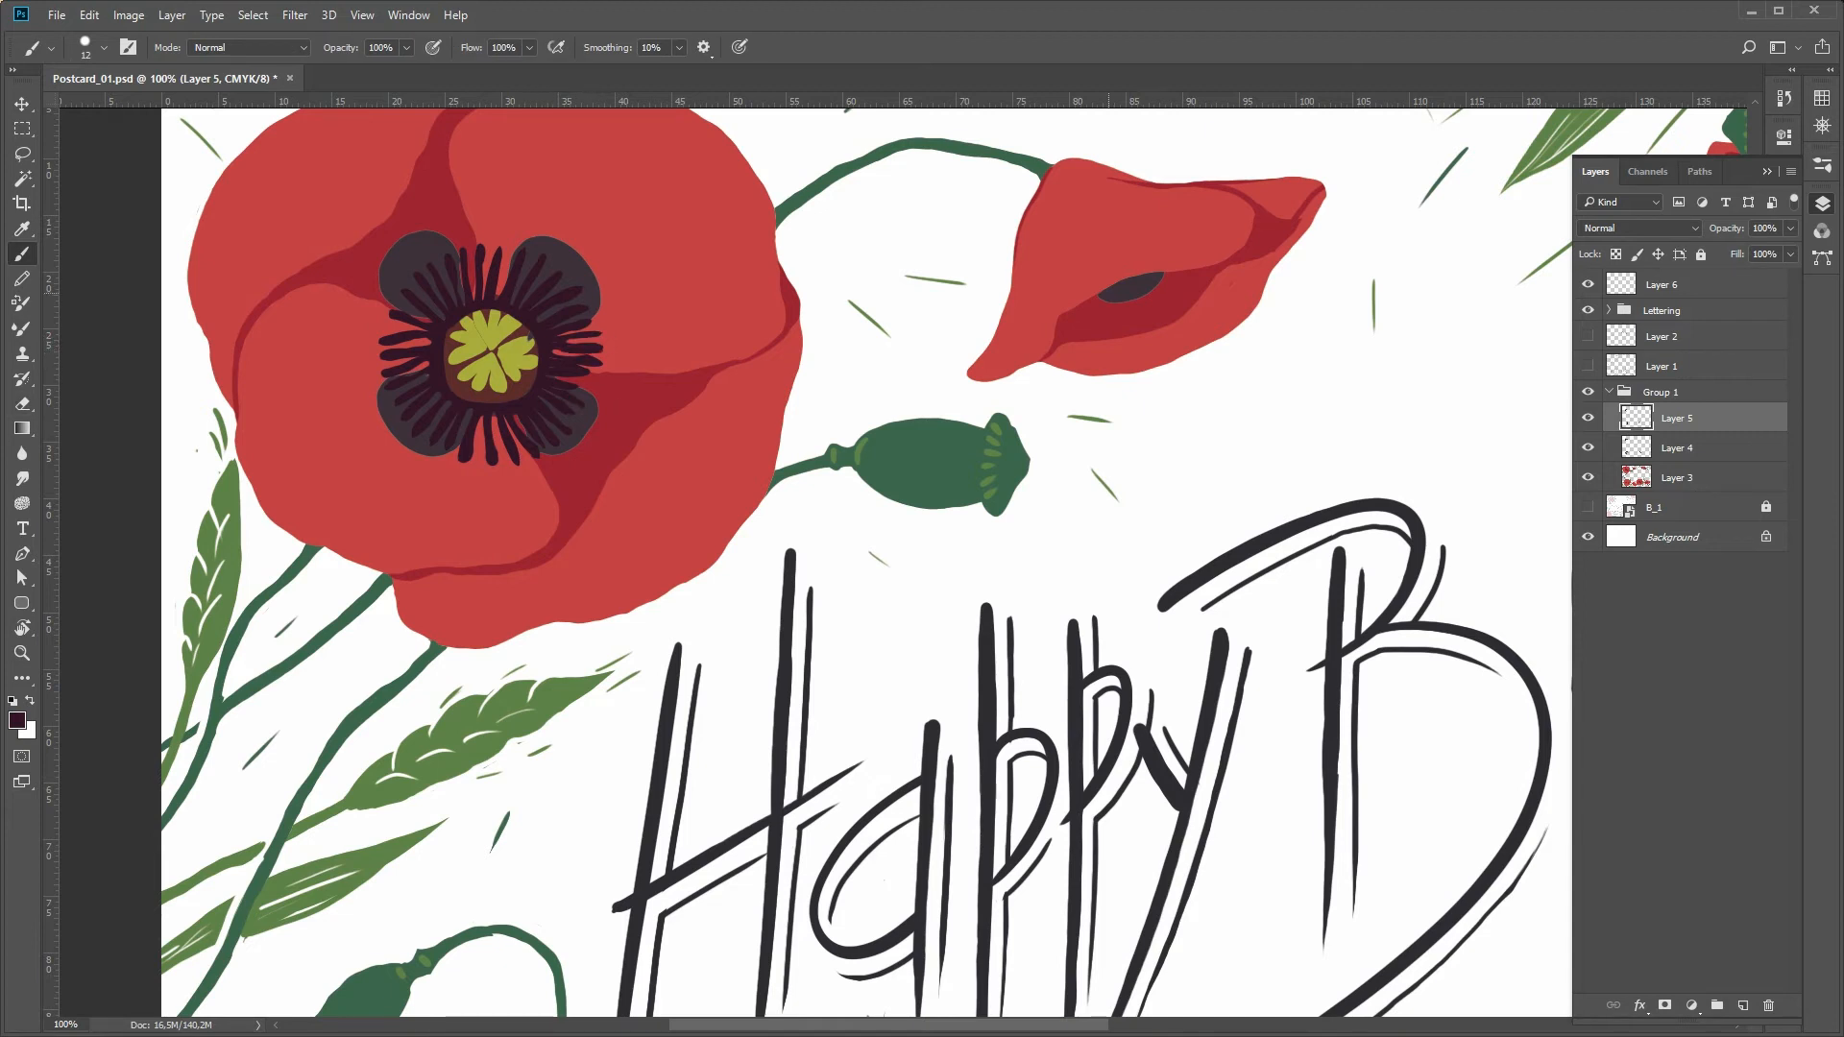
pyautogui.hotkey('ctrl', '-')
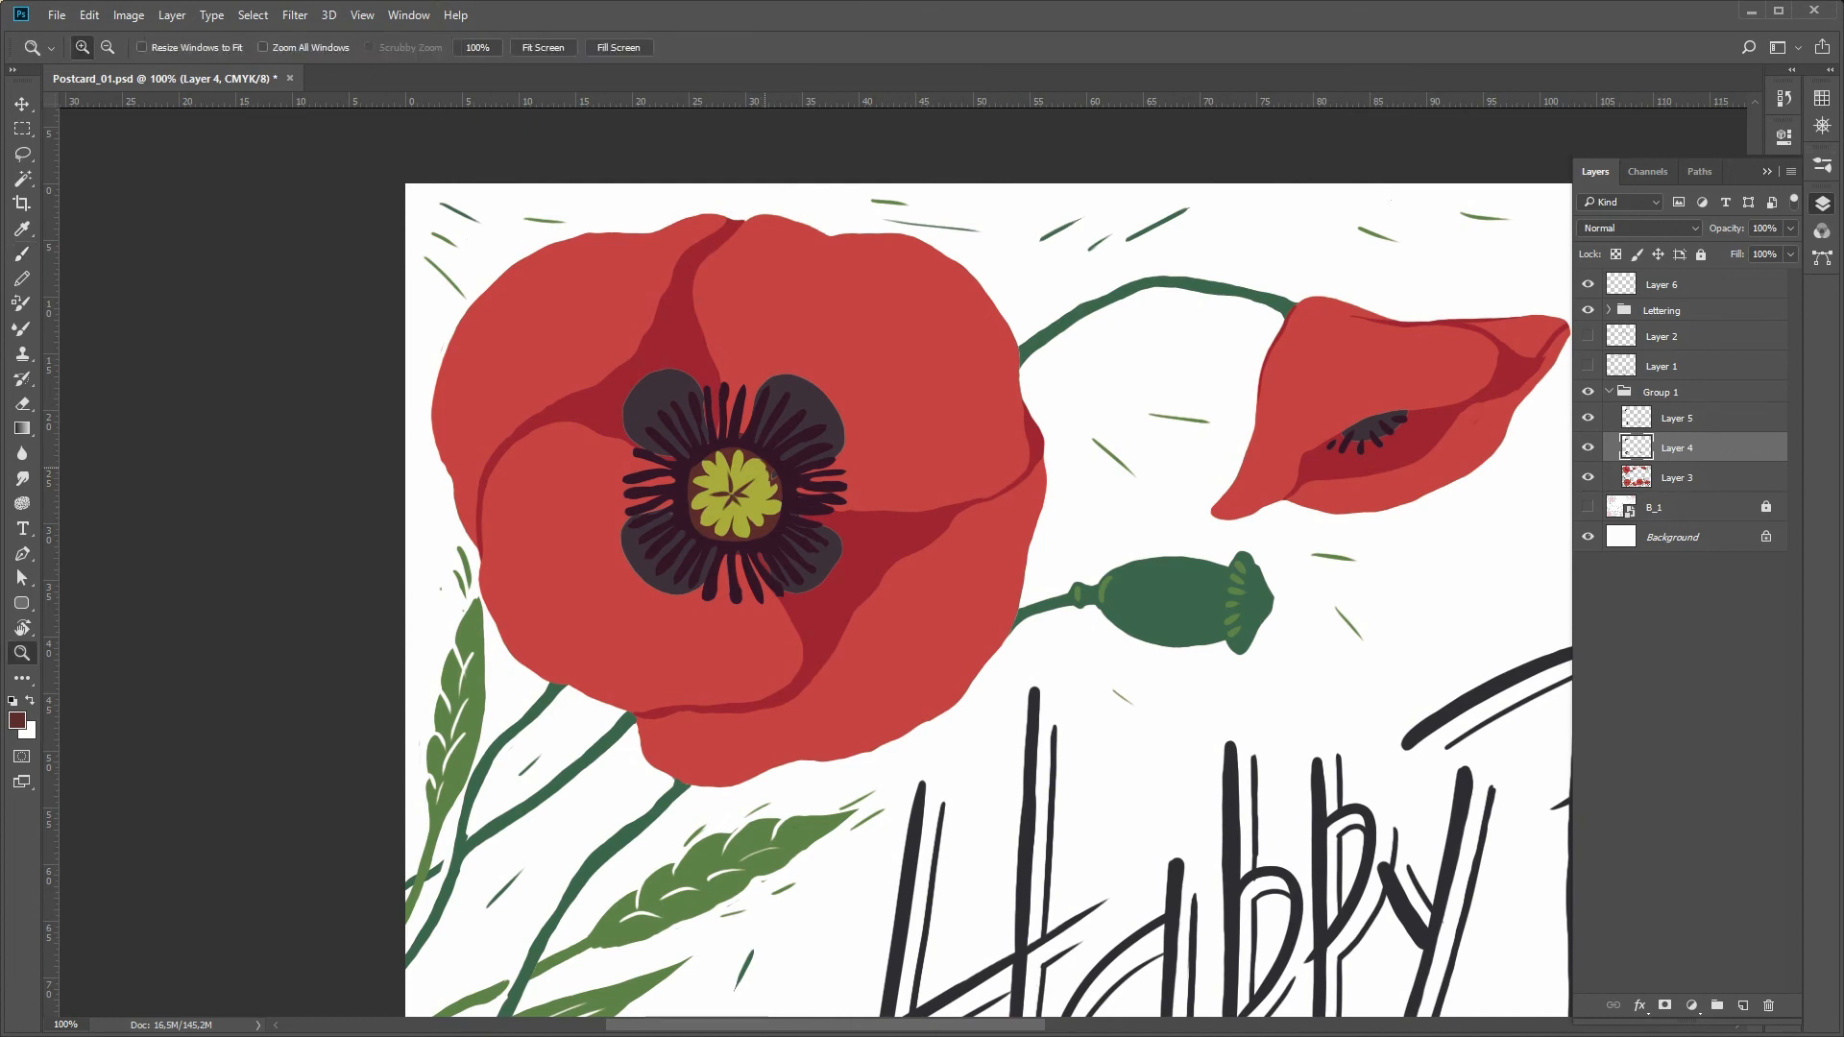
pyautogui.scroll(1, 758, 459)
pyautogui.press('l')
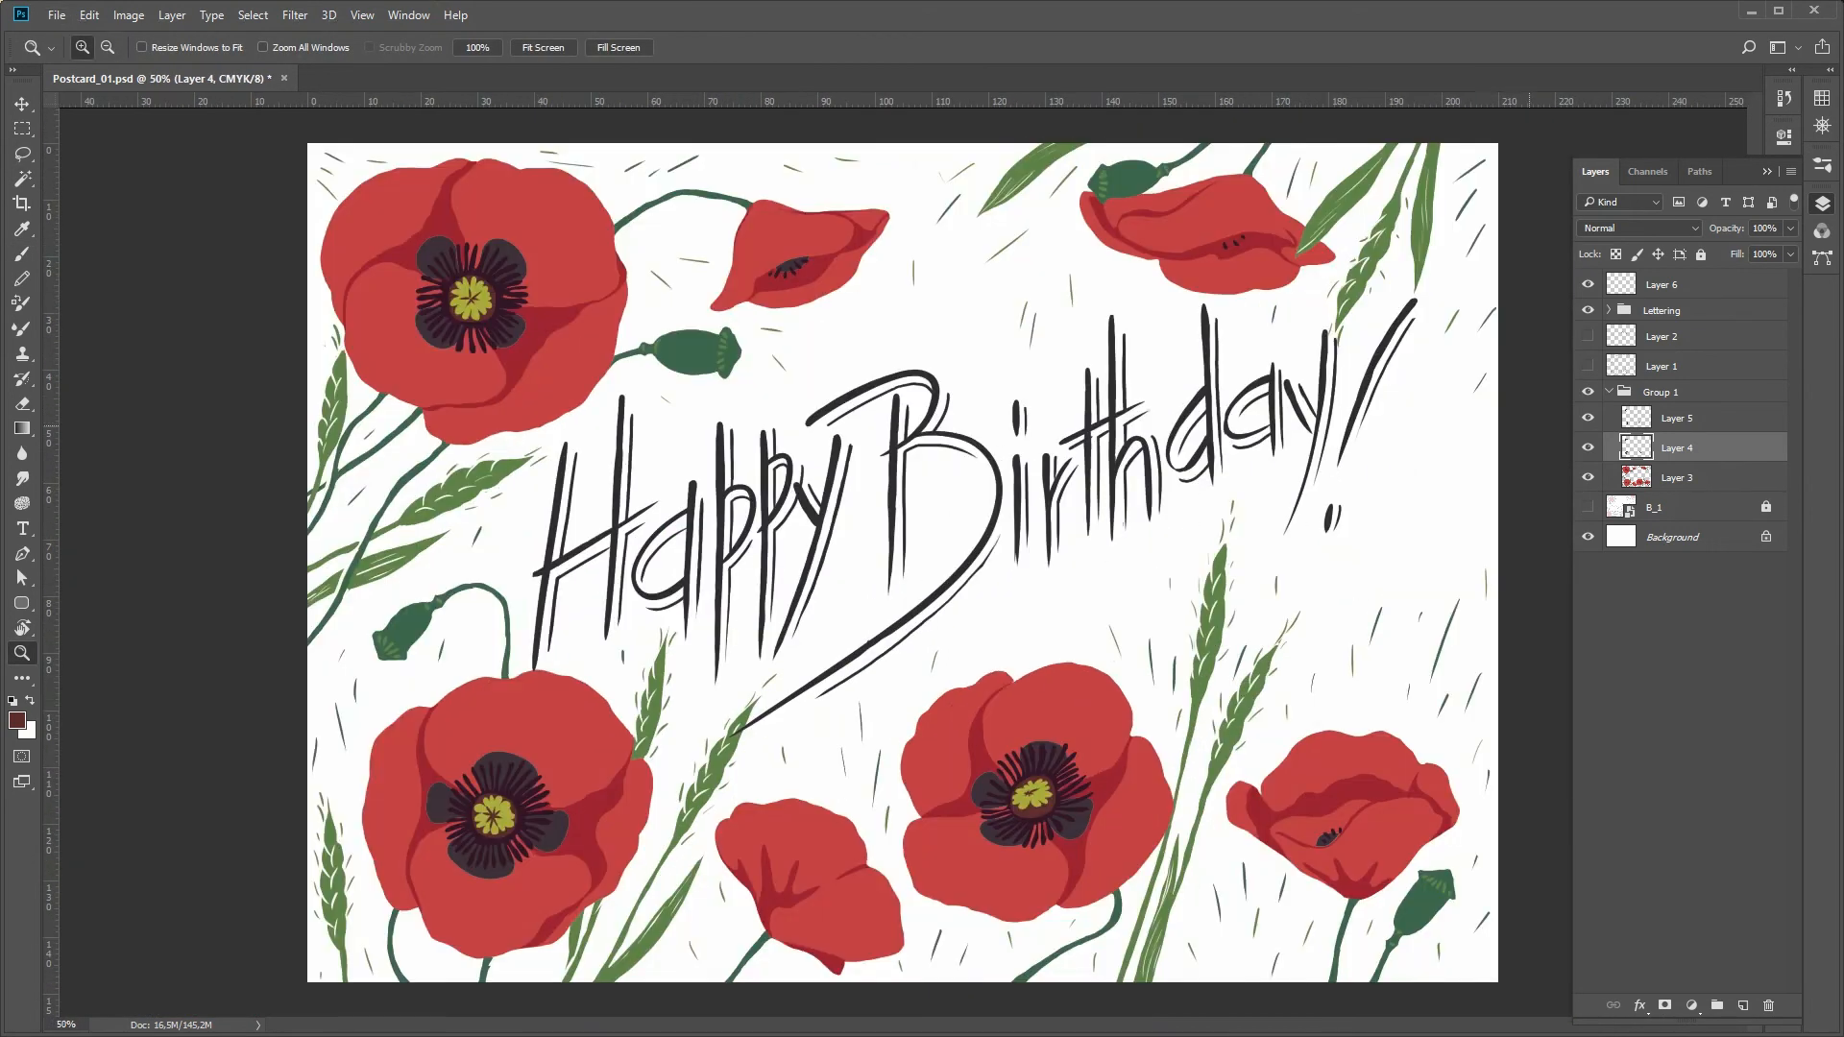
# - On Layer 7 of the Lettering group, extend the left leg of the "H" over the lower-left poppy and lengthen the first "p" tail
pyautogui.click(1608, 392)
pyautogui.click(1661, 310)
pyautogui.click(1609, 310)
pyautogui.click(1676, 366)
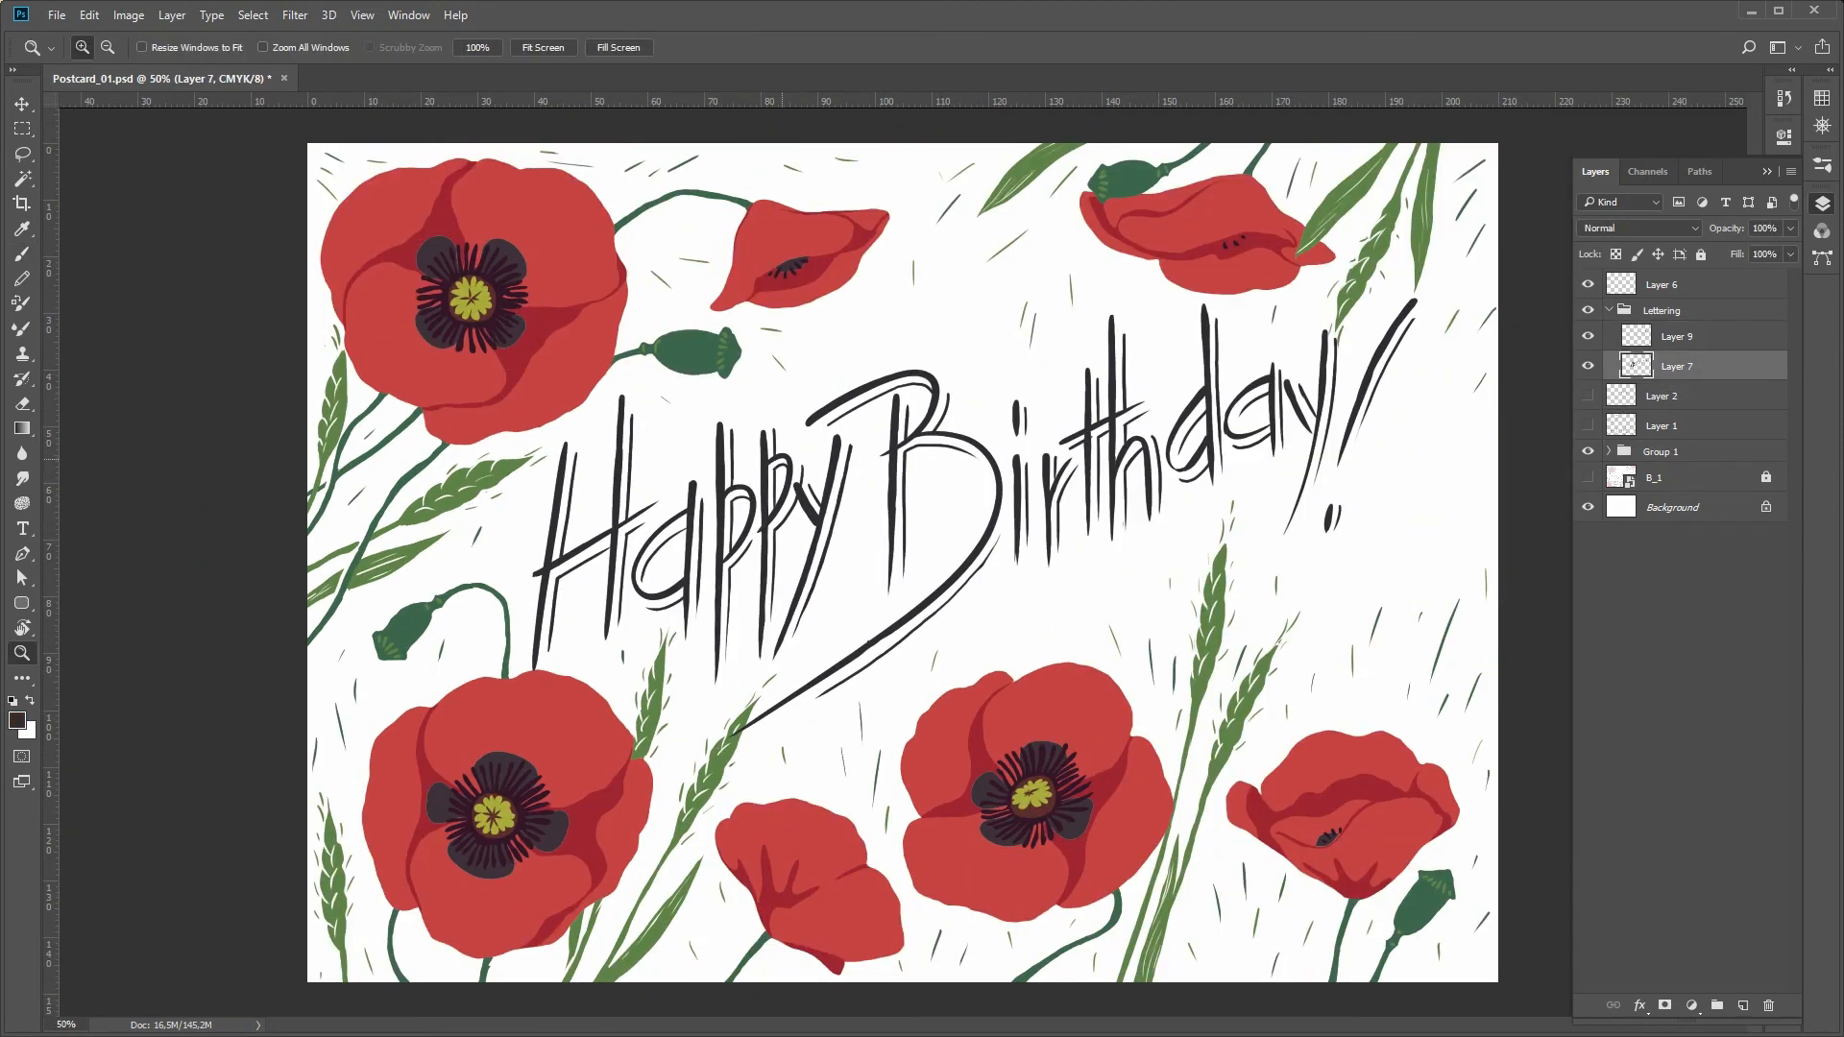
pyautogui.press('b')
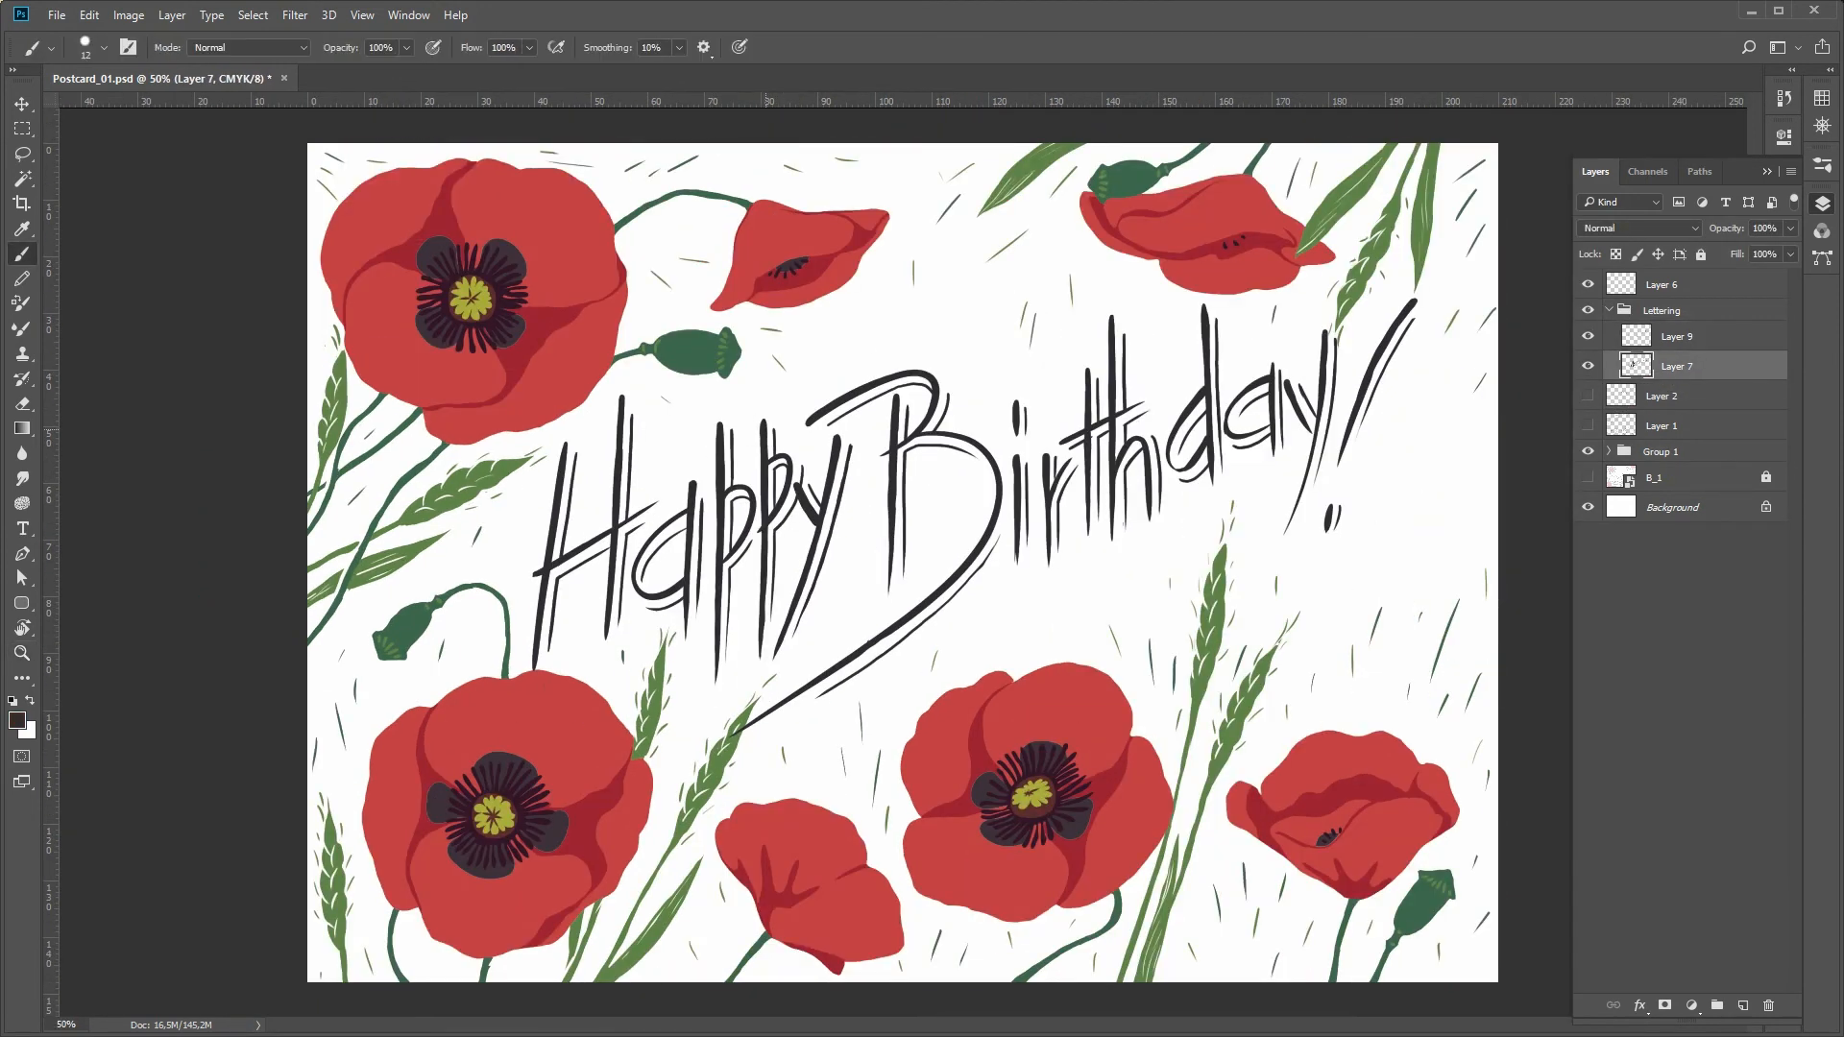
pyautogui.press('e')
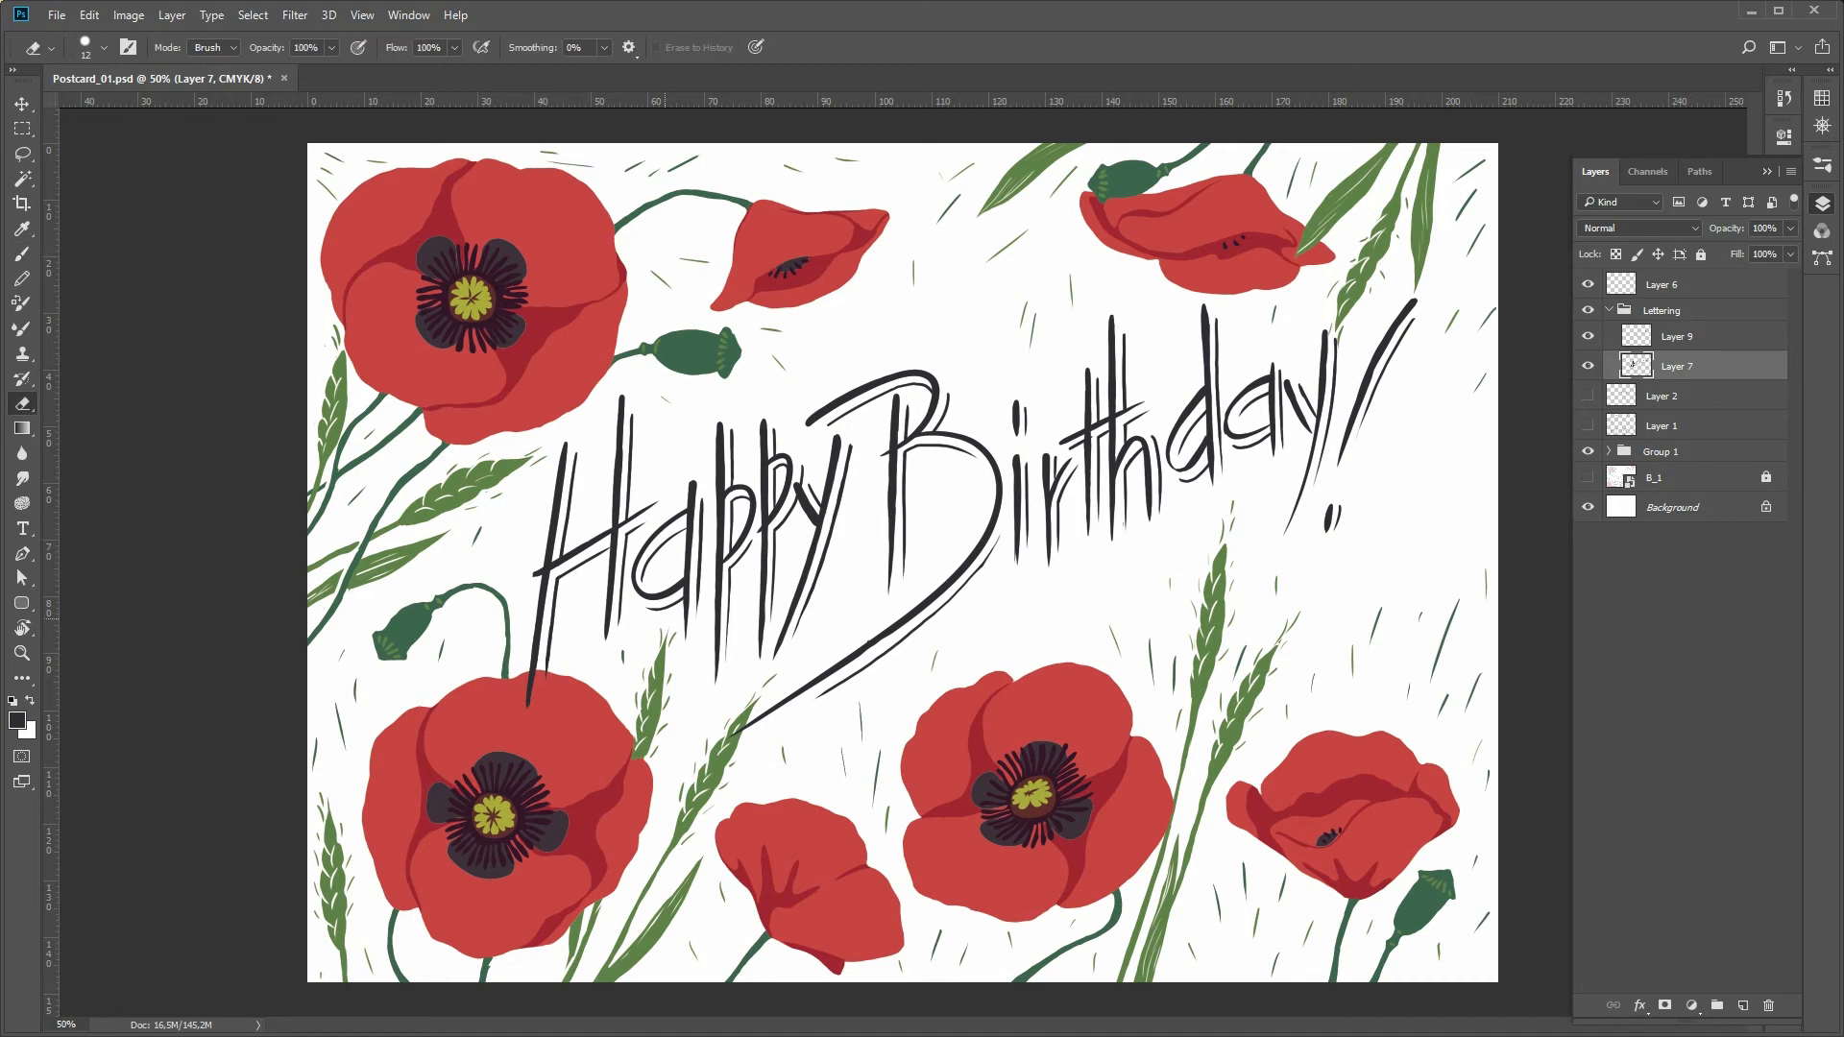
pyautogui.press('b')
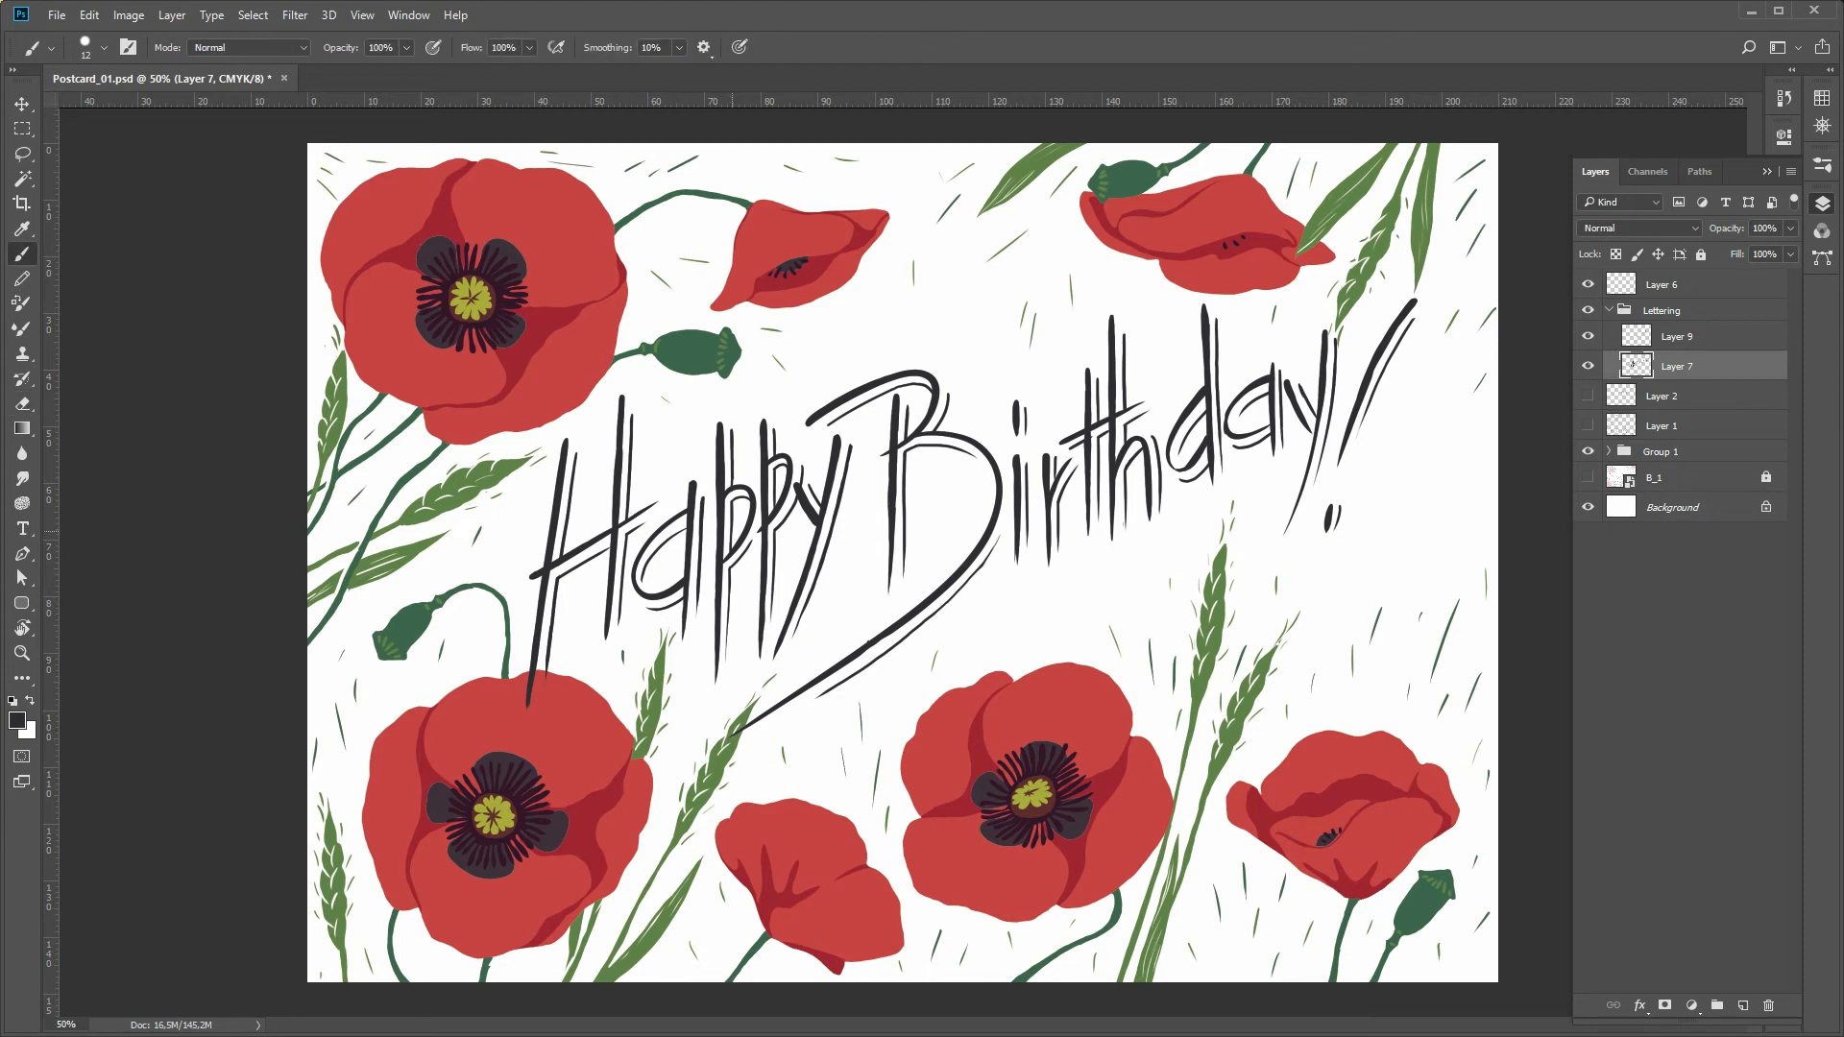
pyautogui.press('e')
pyautogui.press('b')
pyautogui.moveTo(761, 659); pyautogui.dragTo(762, 571)
pyautogui.press('e')
# - Extend the right stem of the "H" and its accent line upward to the pod's stem beside the upper-left poppy
pyautogui.press('z')
pyautogui.keyDown('alt'); pyautogui.click(741, 558); pyautogui.keyUp('alt')
pyautogui.keyDown('alt'); pyautogui.click(741, 558); pyautogui.keyUp('alt')
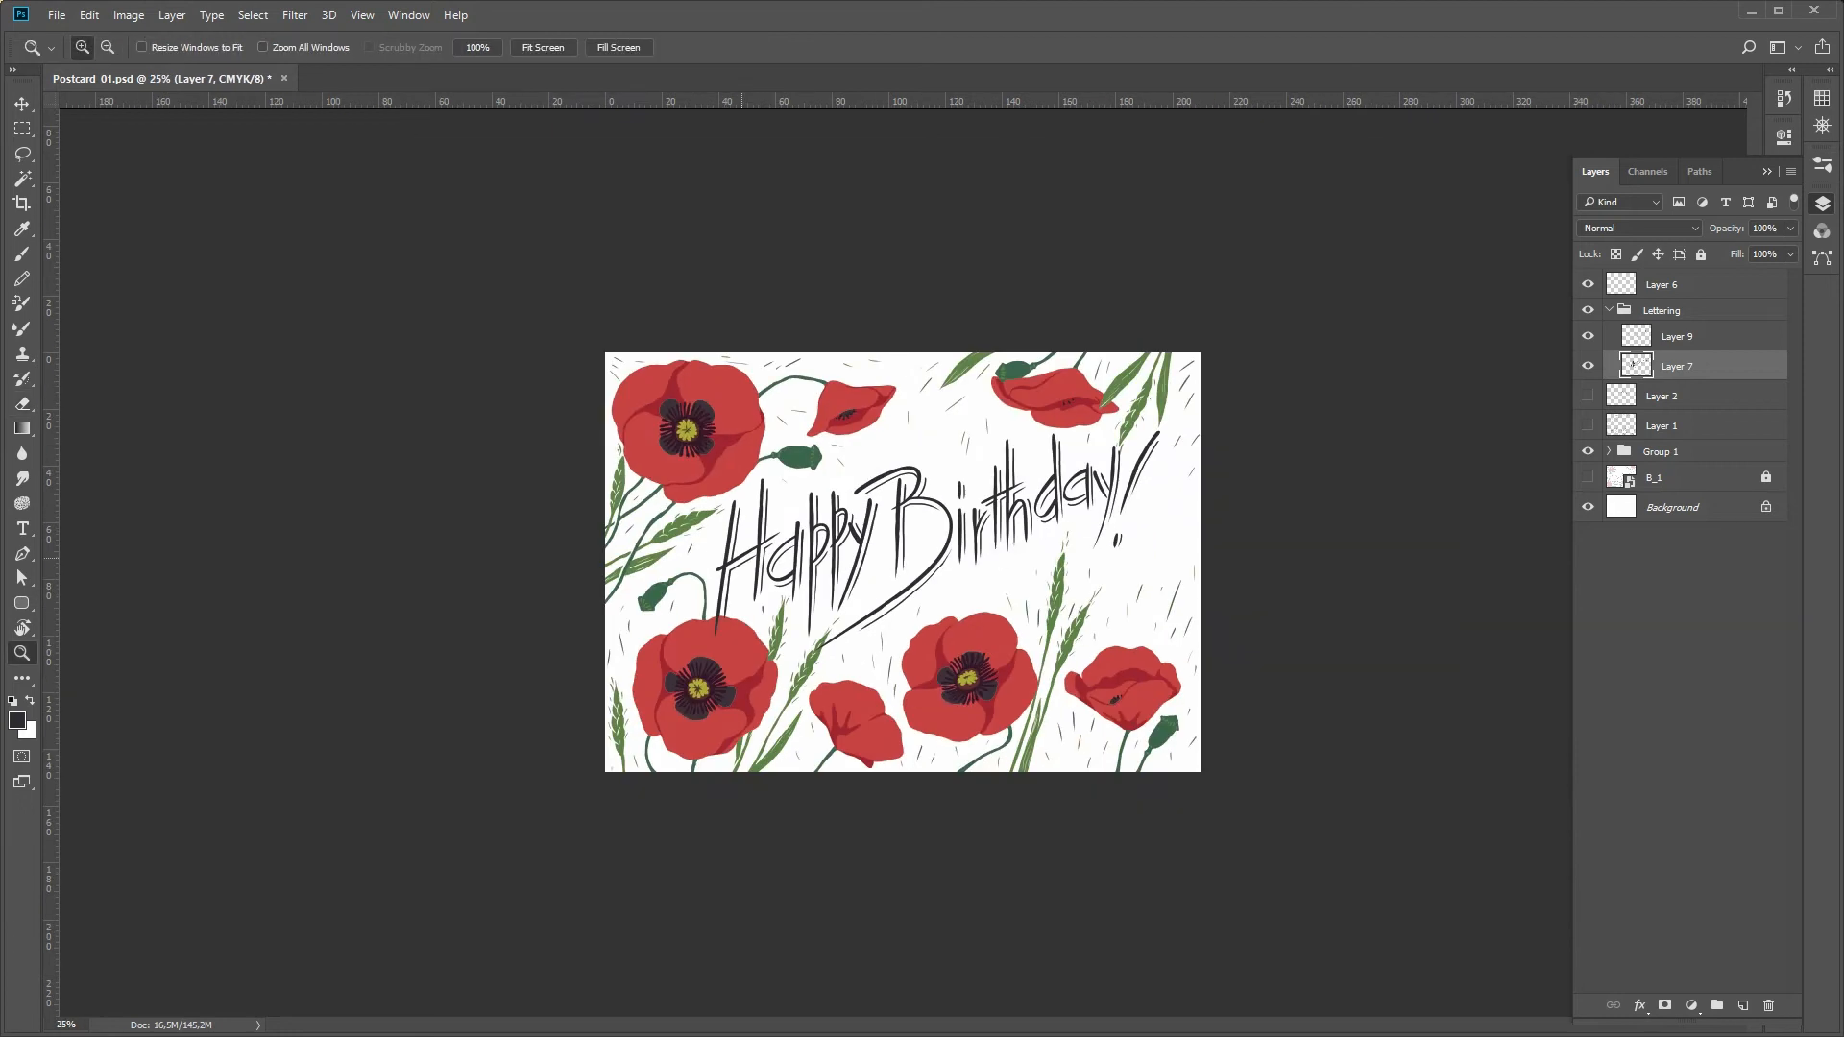
pyautogui.click(741, 558)
pyautogui.press('b')
pyautogui.moveTo(621, 409); pyautogui.dragTo(623, 338)
pyautogui.moveTo(616, 455); pyautogui.dragTo(624, 332)
pyautogui.press('e')
pyautogui.press('z')
pyautogui.keyDown('alt'); pyautogui.click(632, 389); pyautogui.keyUp('alt')
pyautogui.click(632, 389)
pyautogui.press('b')
pyautogui.moveTo(635, 416); pyautogui.dragTo(630, 362)
# - Try a brush stroke along the start of the upper flourish of the "B" and undo it
pyautogui.press('z')
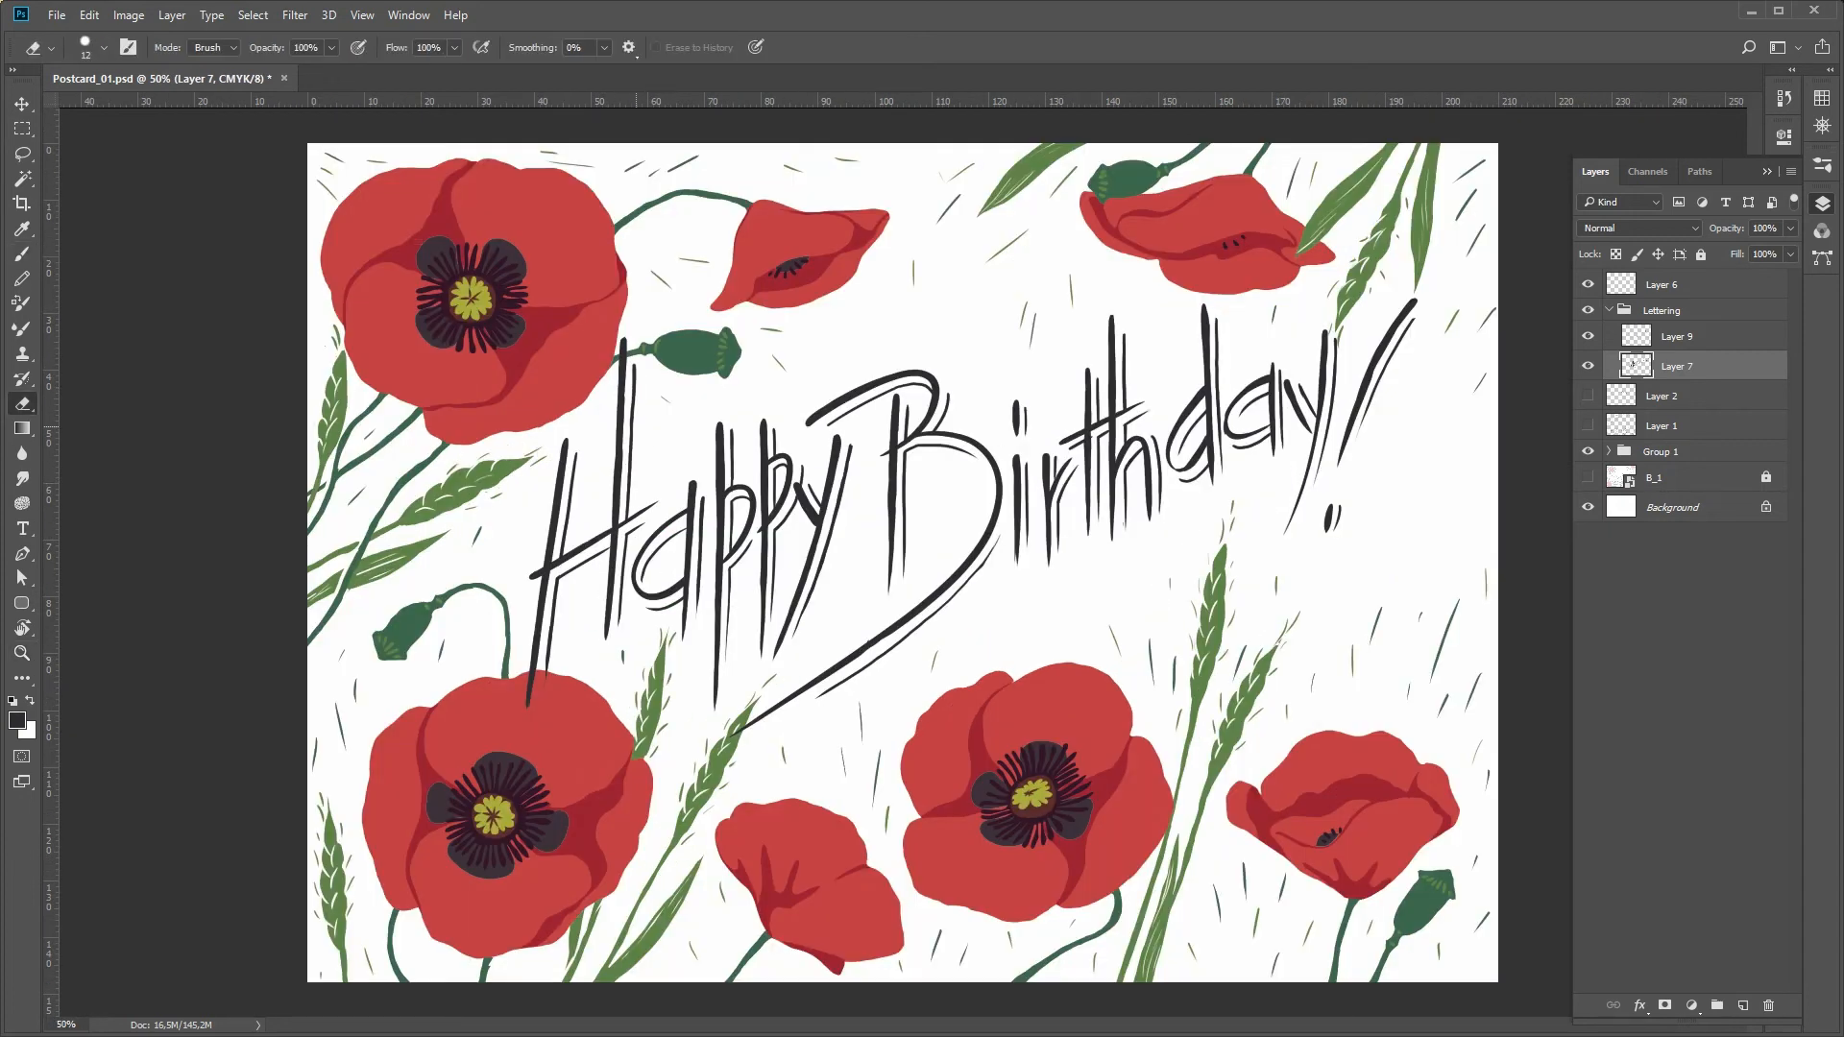
pyautogui.keyDown('alt'); pyautogui.click(885, 665); pyautogui.keyUp('alt')
pyautogui.click(884, 501)
pyautogui.click(884, 501)
pyautogui.click(883, 502)
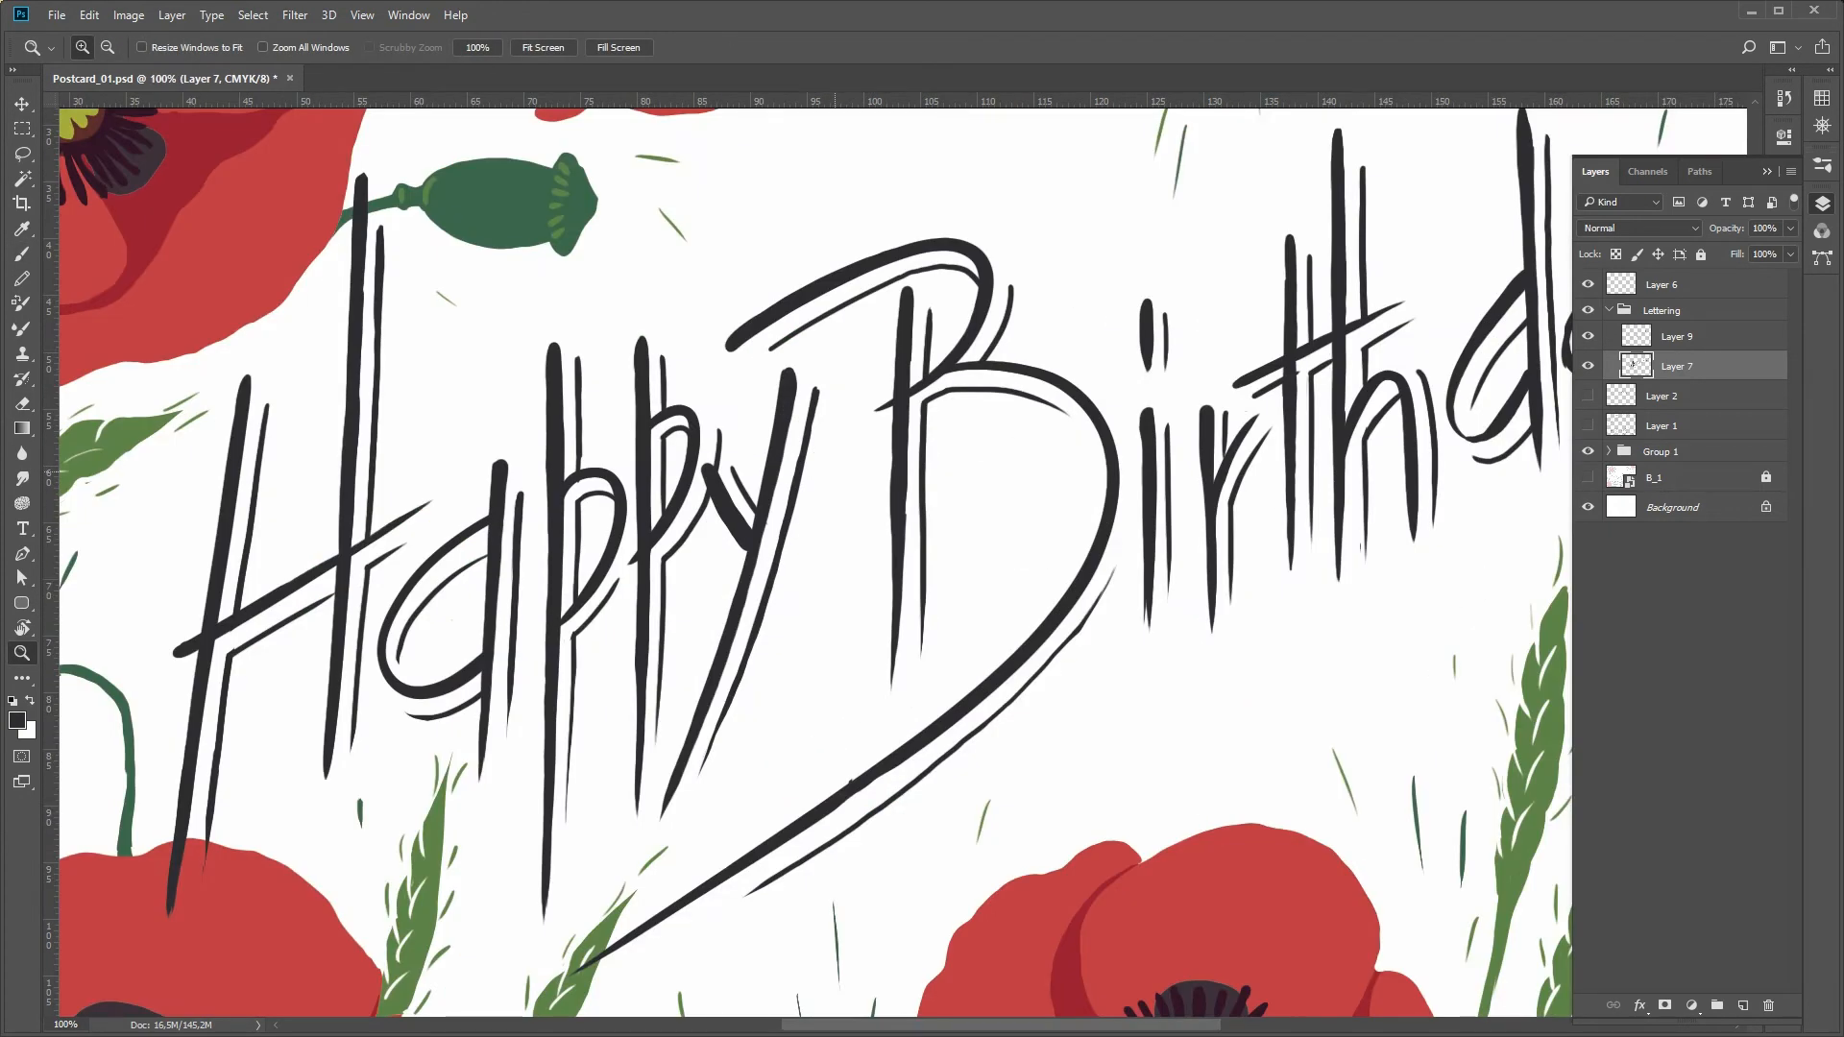
pyautogui.keyDown('alt'); pyautogui.click(883, 502); pyautogui.keyUp('alt')
pyautogui.keyDown('alt'); pyautogui.click(884, 501); pyautogui.keyUp('alt')
pyautogui.press('b')
pyautogui.moveTo(802, 428); pyautogui.dragTo(846, 394)
pyautogui.hotkey('ctrl', 'alt', 'z')
pyautogui.press('e')
pyautogui.hotkey('ctrl', 'alt', 'z')
# - Lengthen the stem of the "B" downward with a tapered brush stroke
pyautogui.press('b')
pyautogui.moveTo(892, 503); pyautogui.dragTo(889, 600)
pyautogui.press('e')
pyautogui.press('b')
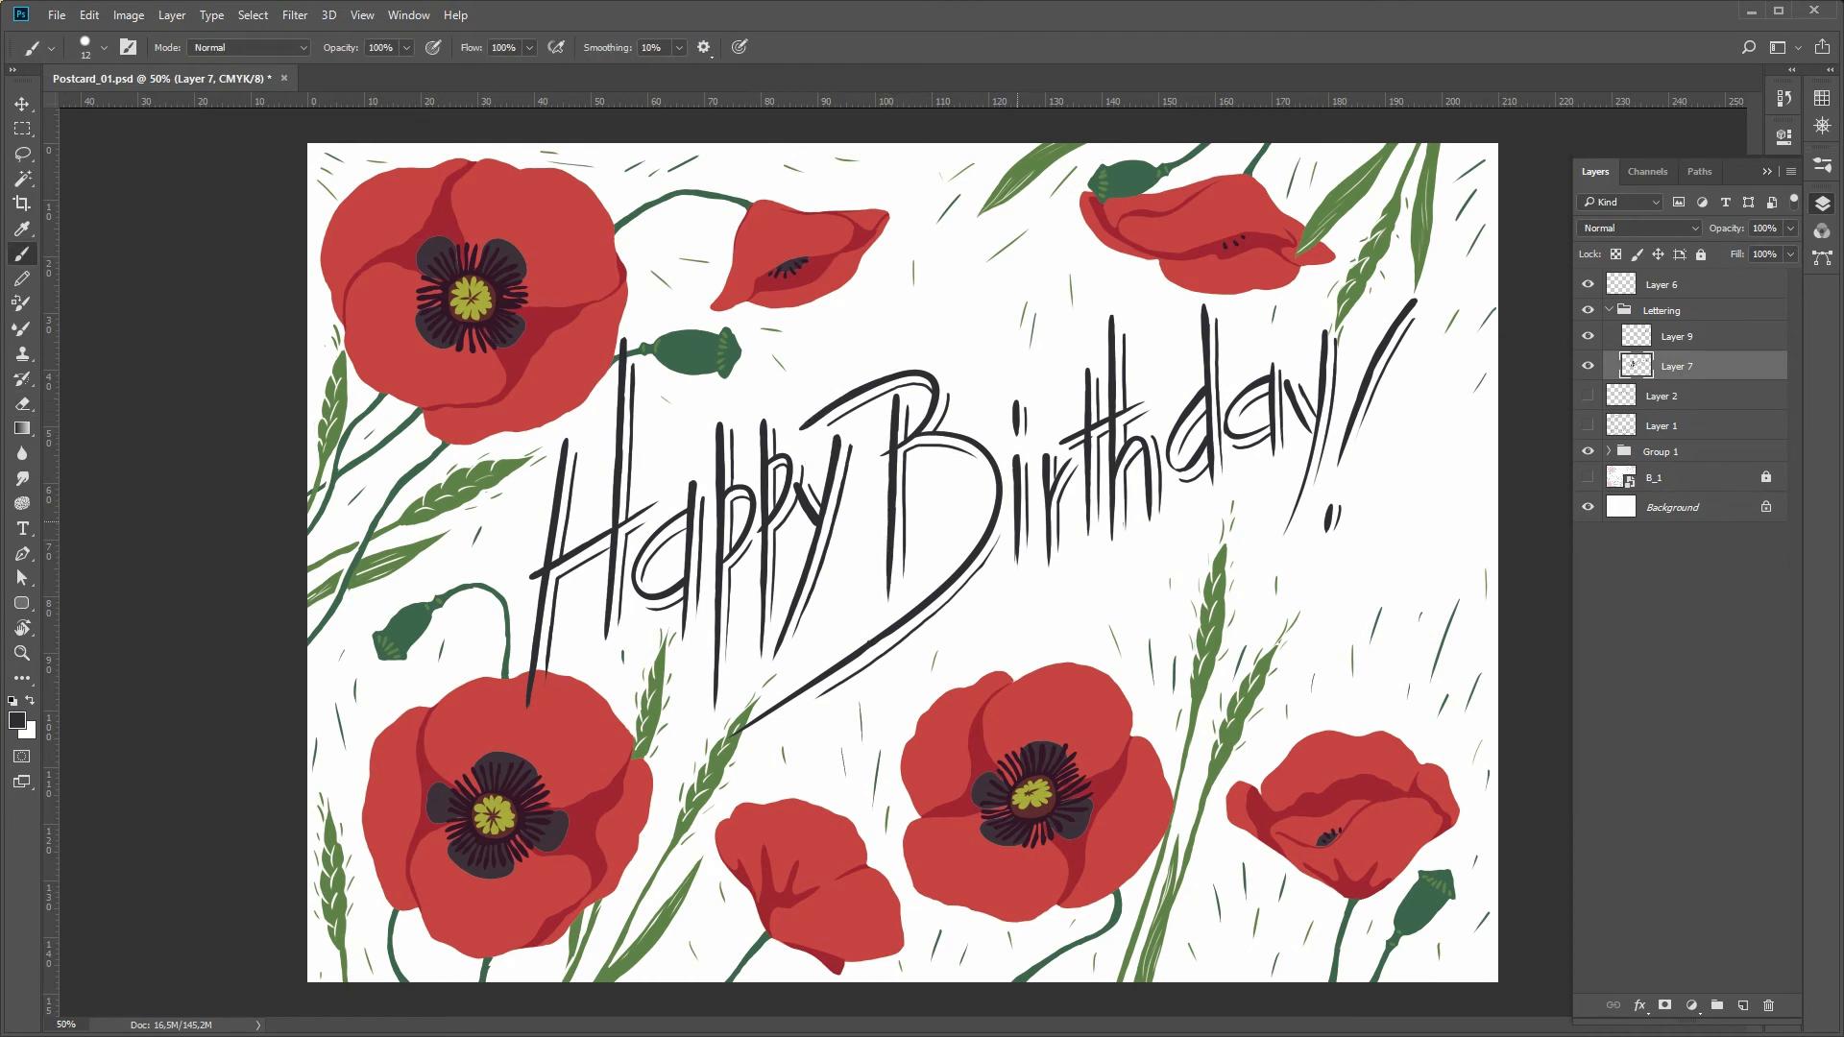
# - Load the main lettering on Layer 7 as a selection, fill it with light green and deselect
pyautogui.press('z')
pyautogui.click(1587, 366)
pyautogui.click(1588, 366)
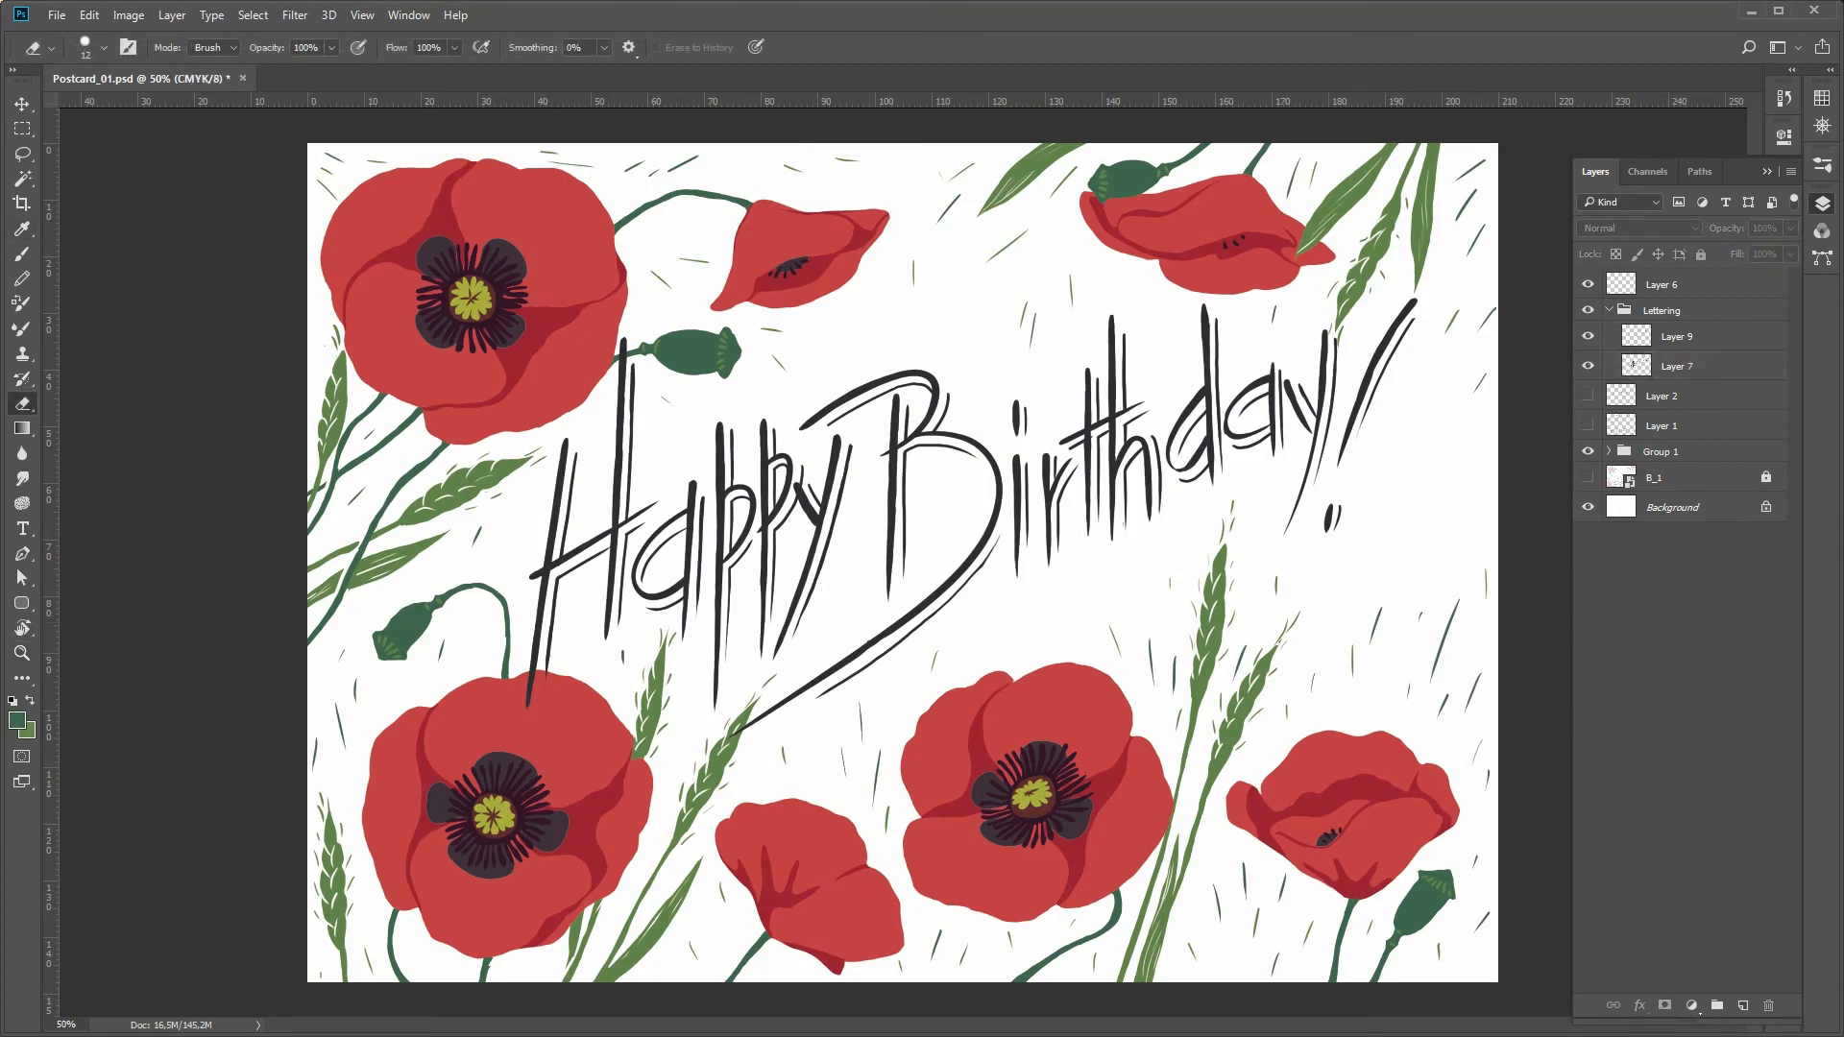
pyautogui.click(1632, 366)
pyautogui.press('l')
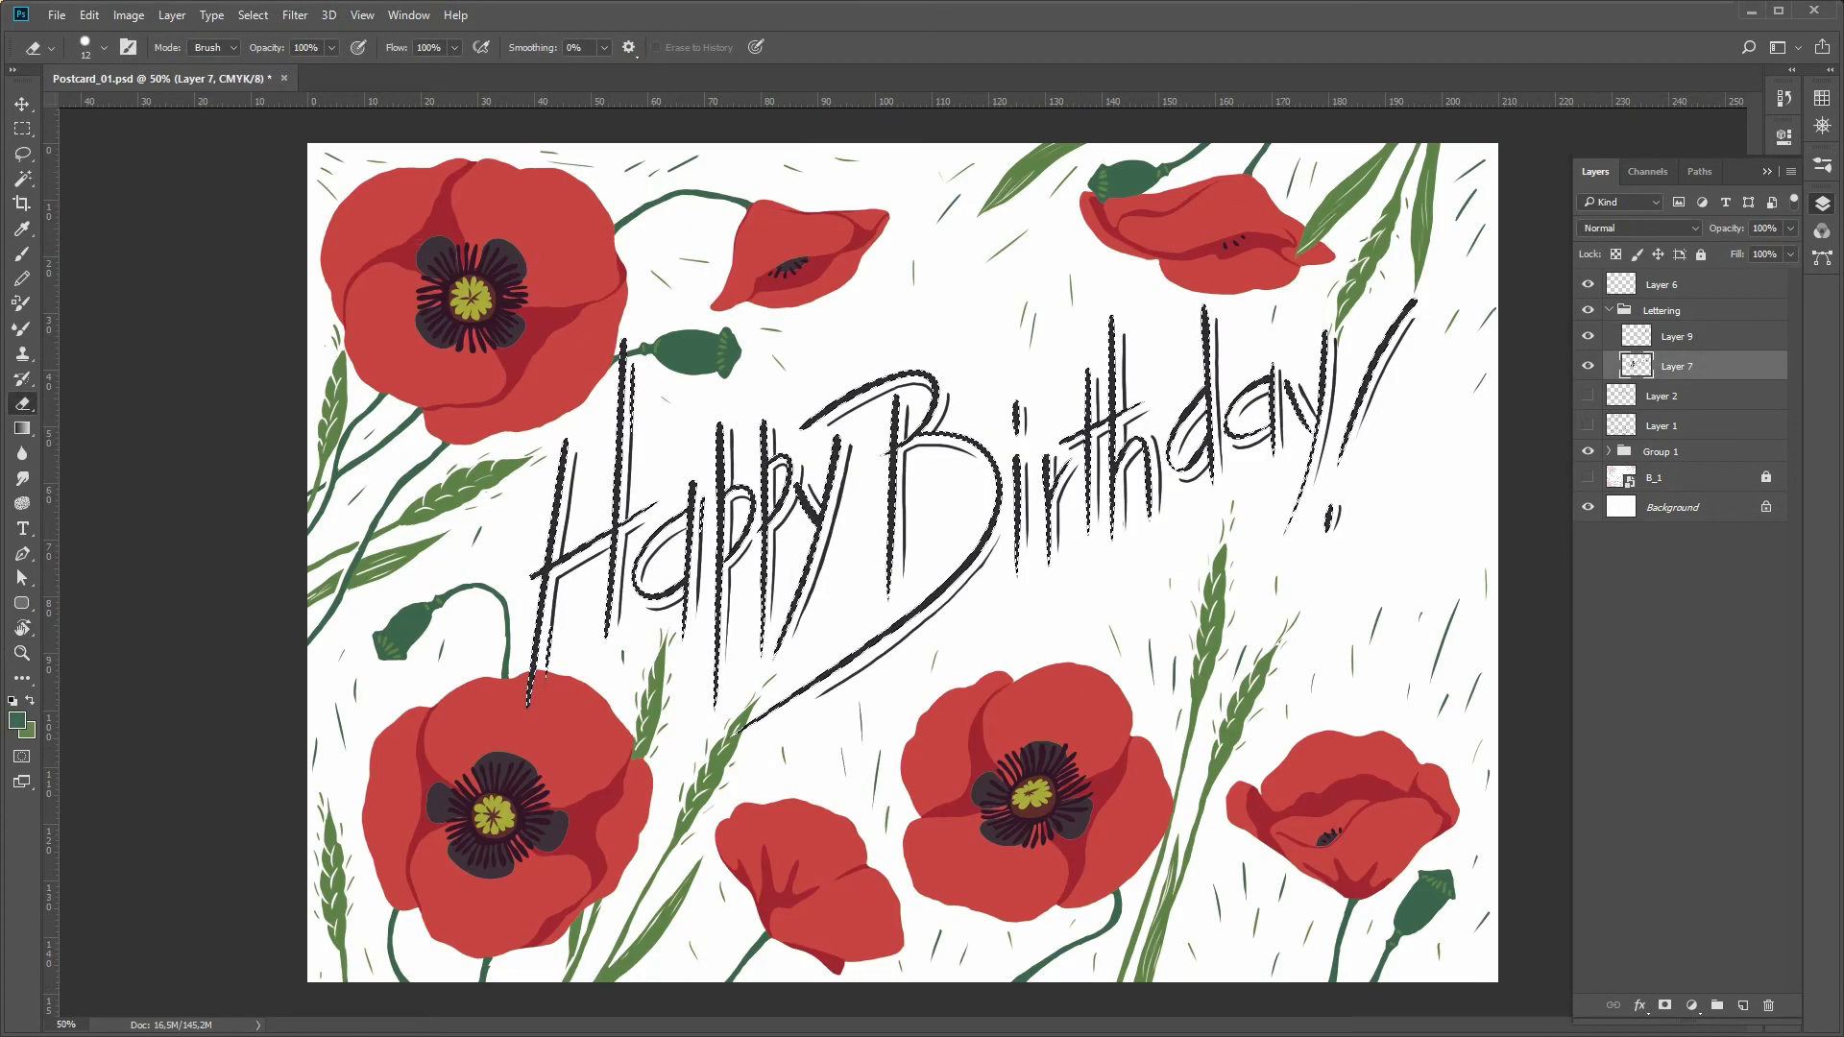
pyautogui.hotkey('alt', ']')
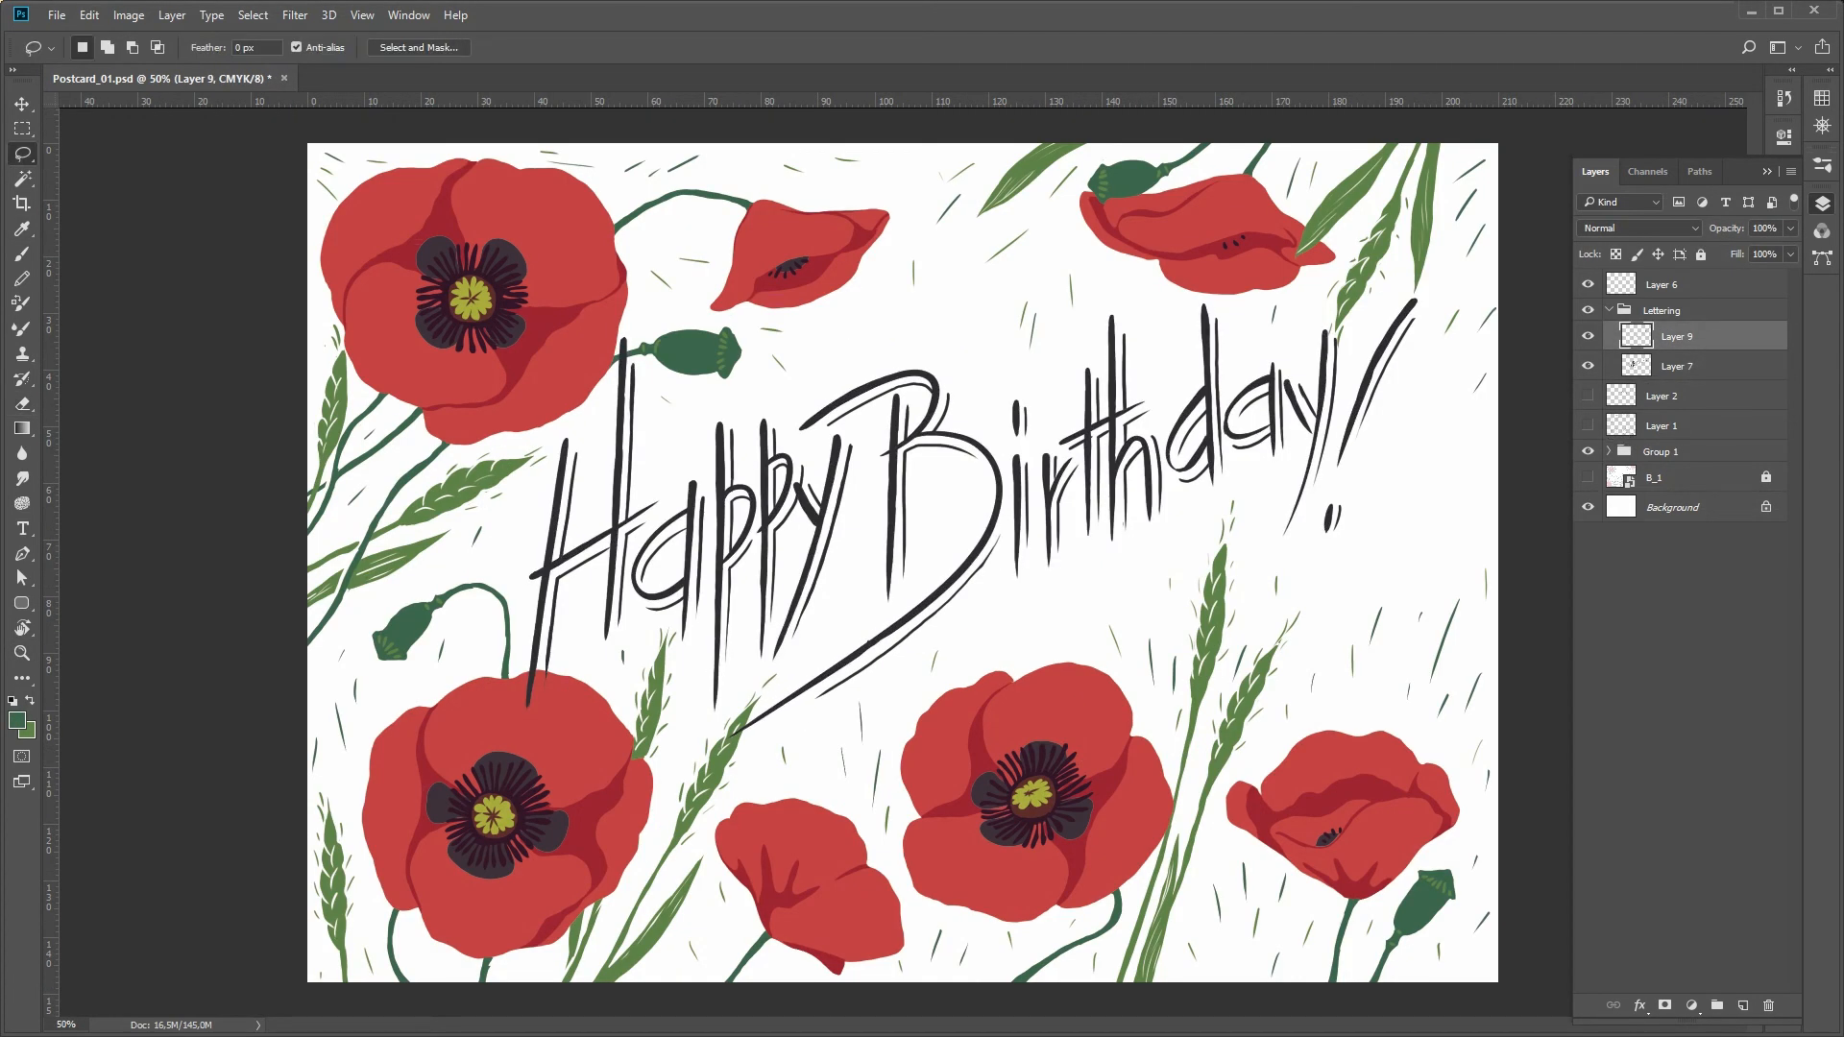
pyautogui.click(1632, 366)
pyautogui.keyDown('ctrl'); pyautogui.click(1633, 366); pyautogui.keyUp('ctrl')
pyautogui.hotkey('alt', 'BackSpace')
pyautogui.hotkey('ctrl', 'd')
# - Load the lettering's accent lines on Layer 9 as a selection, fill them with dark green and deselect
pyautogui.keyDown('ctrl'); pyautogui.click(1668, 343); pyautogui.keyUp('ctrl')
pyautogui.keyDown('ctrl'); pyautogui.click(1668, 363); pyautogui.keyUp('ctrl')
pyautogui.keyDown('ctrl'); pyautogui.click(1667, 342); pyautogui.keyUp('ctrl')
pyautogui.keyDown('ctrl'); pyautogui.click(1634, 366); pyautogui.keyUp('ctrl')
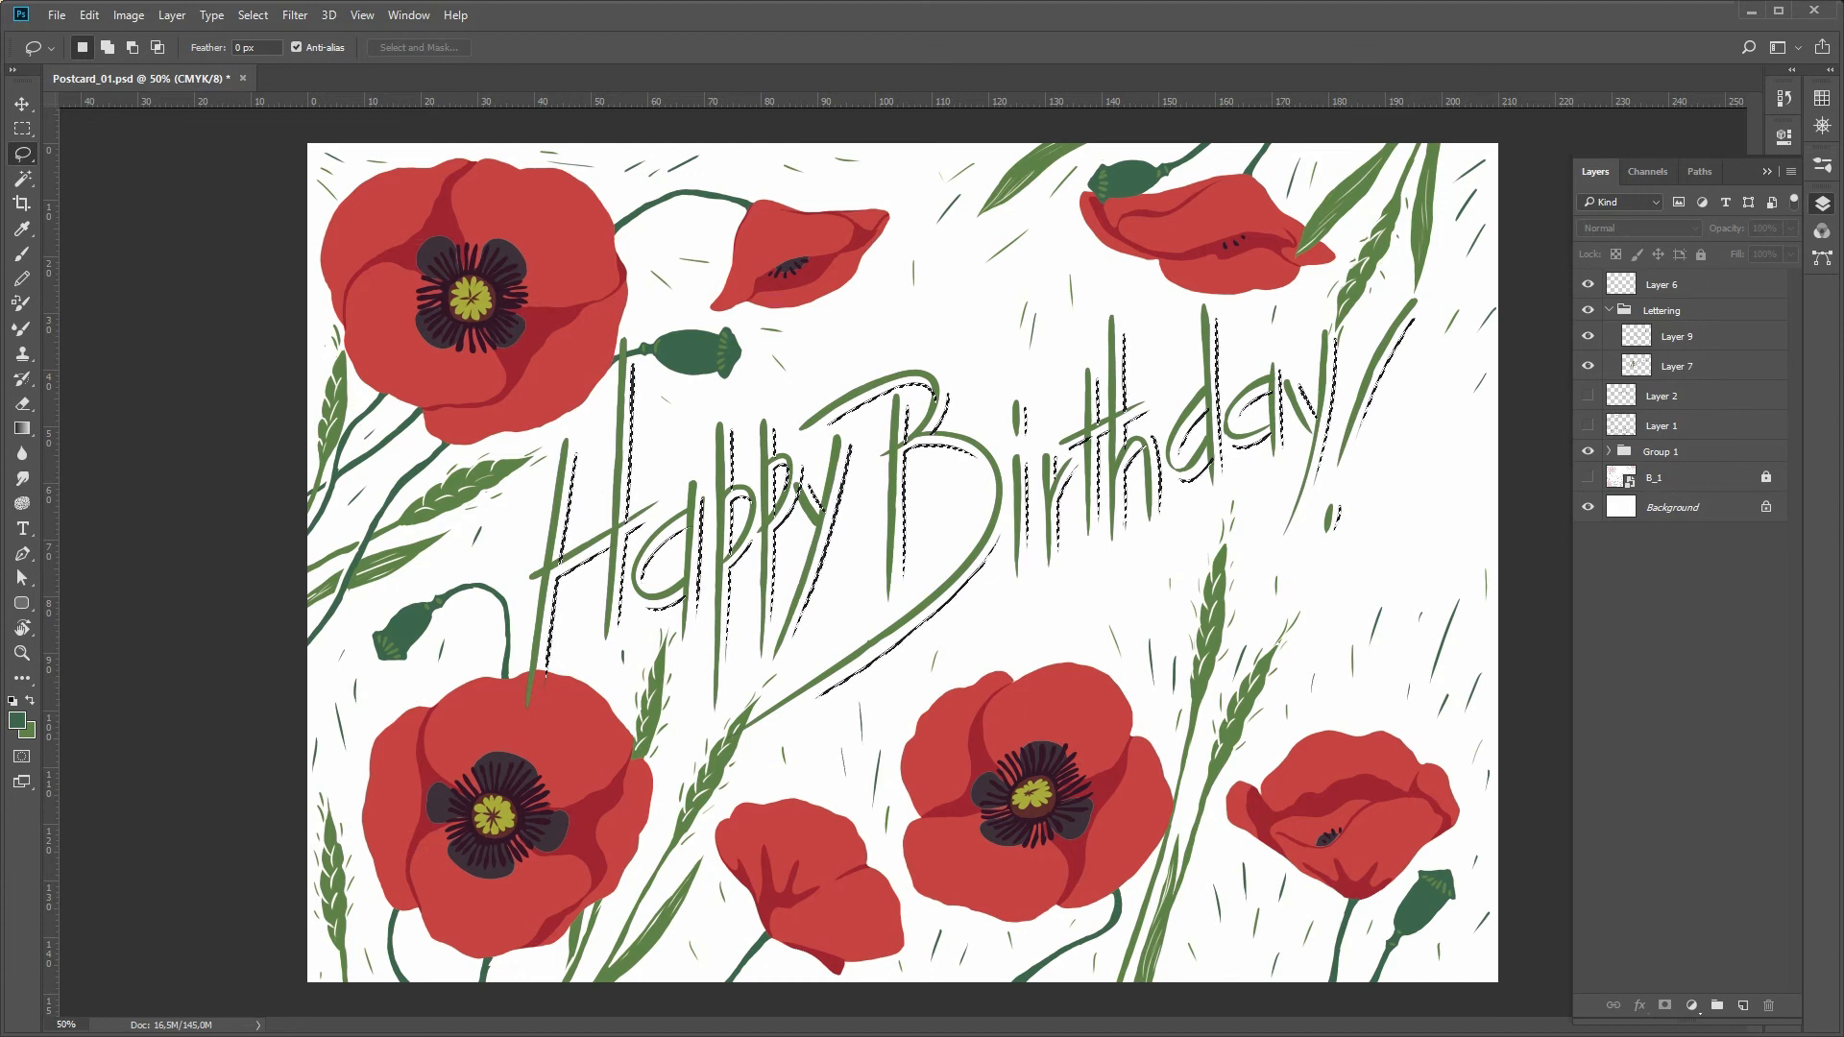
pyautogui.hotkey('ctrl', 'd')
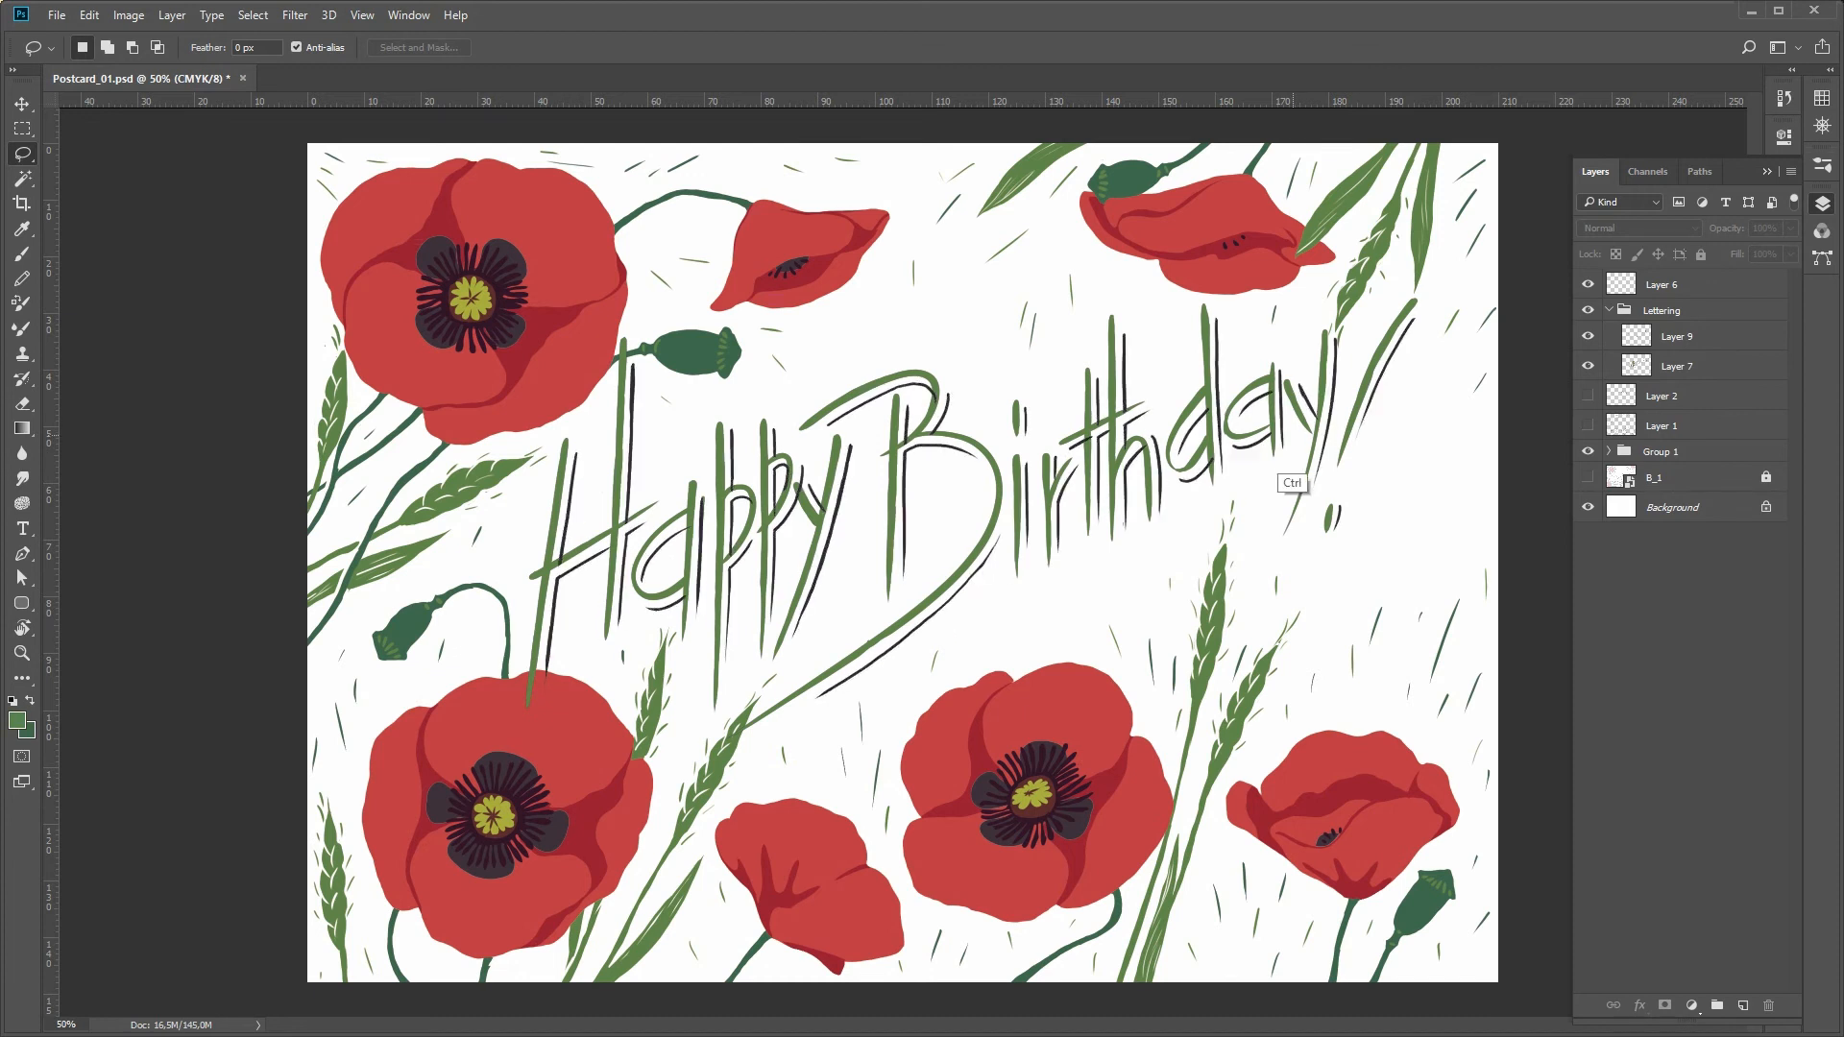
pyautogui.click(1675, 336)
pyautogui.keyDown('ctrl'); pyautogui.click(1636, 336); pyautogui.keyUp('ctrl')
pyautogui.hotkey('ctrl', 'd')
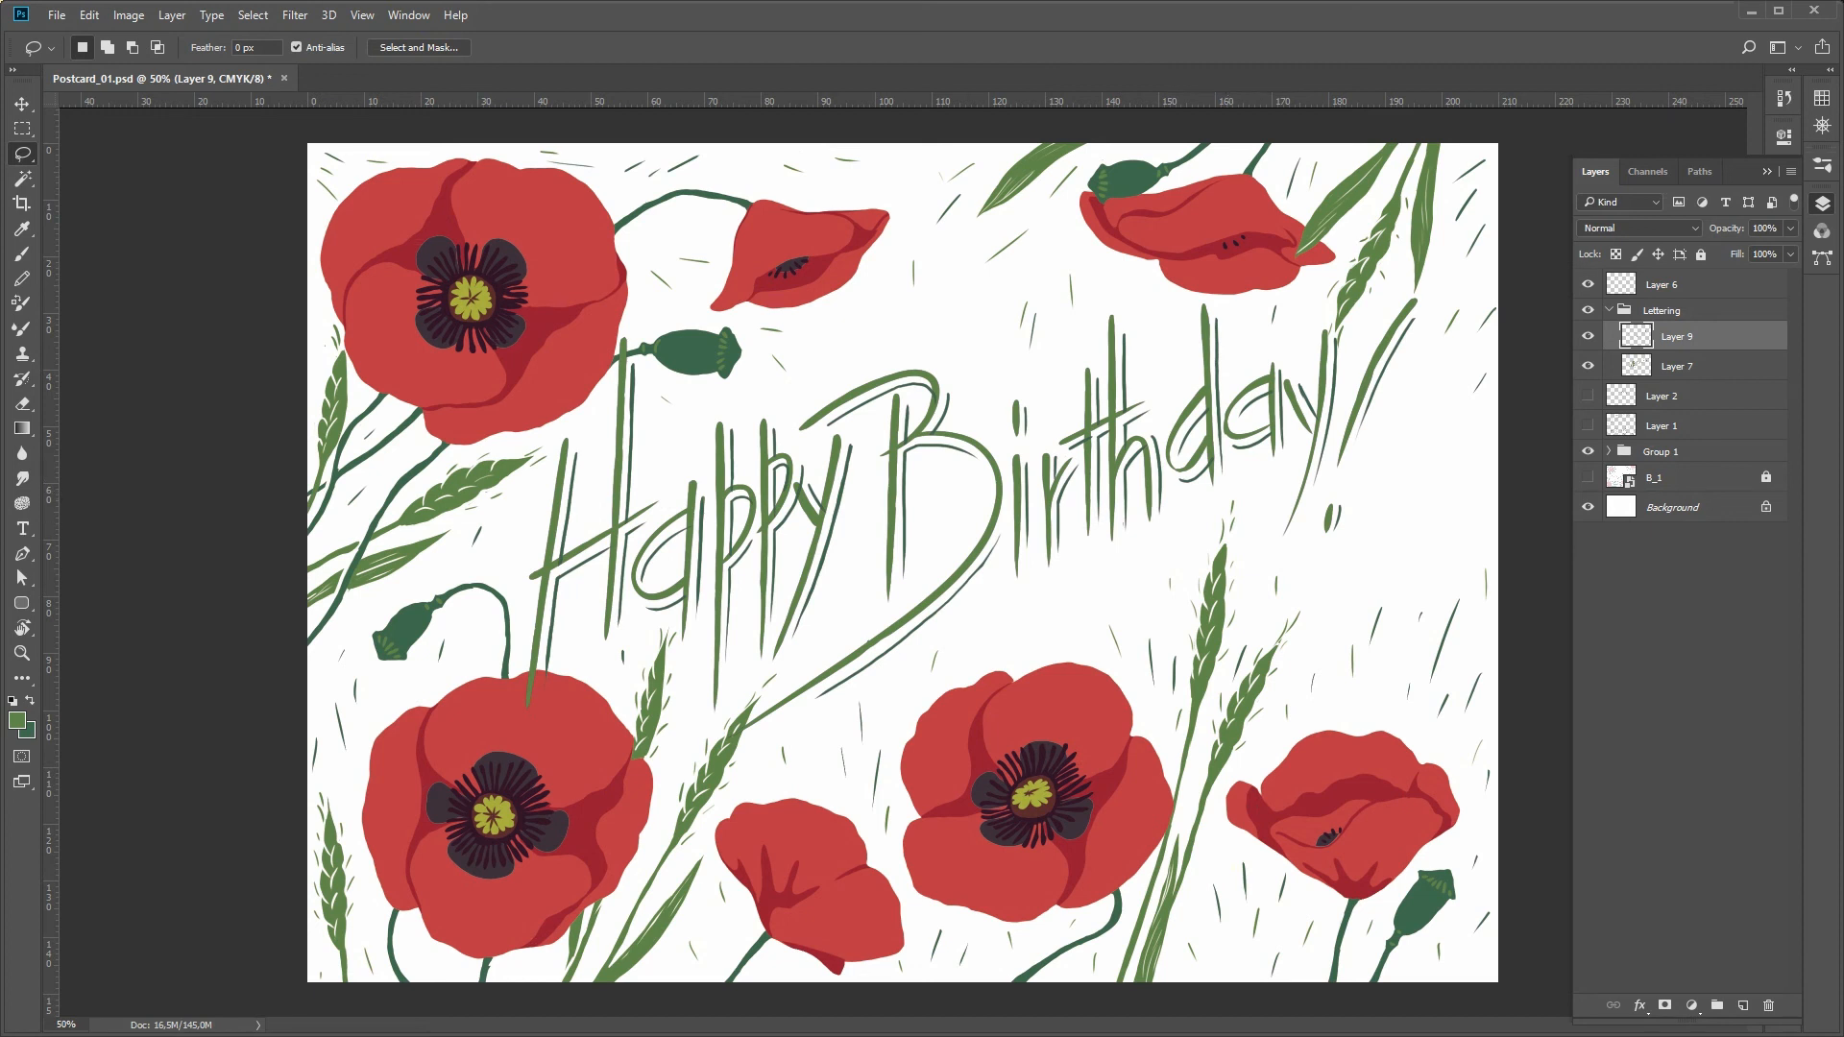
# - Move the accent lines of Layer 9 beneath Layer 7 and make Layer 7 active
pyautogui.hotkey('ctrl', '[')
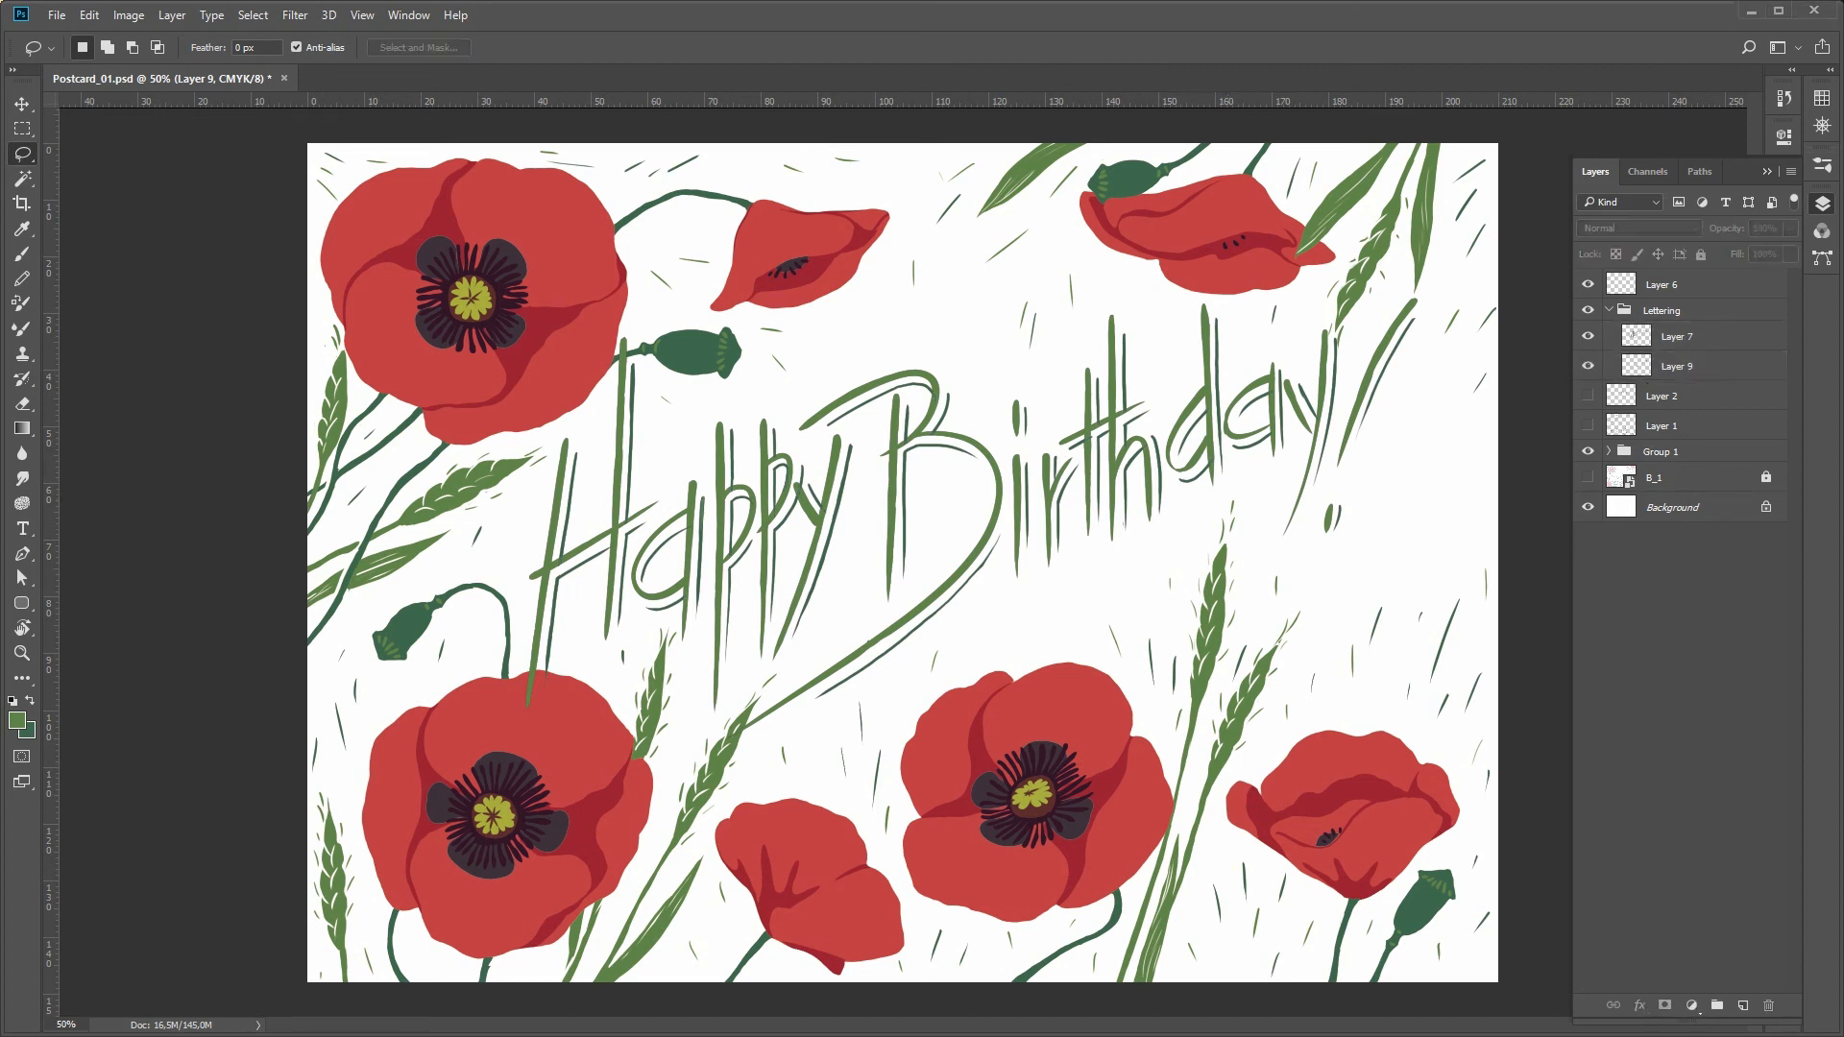
pyautogui.hotkey('alt', ']')
pyautogui.press('e')
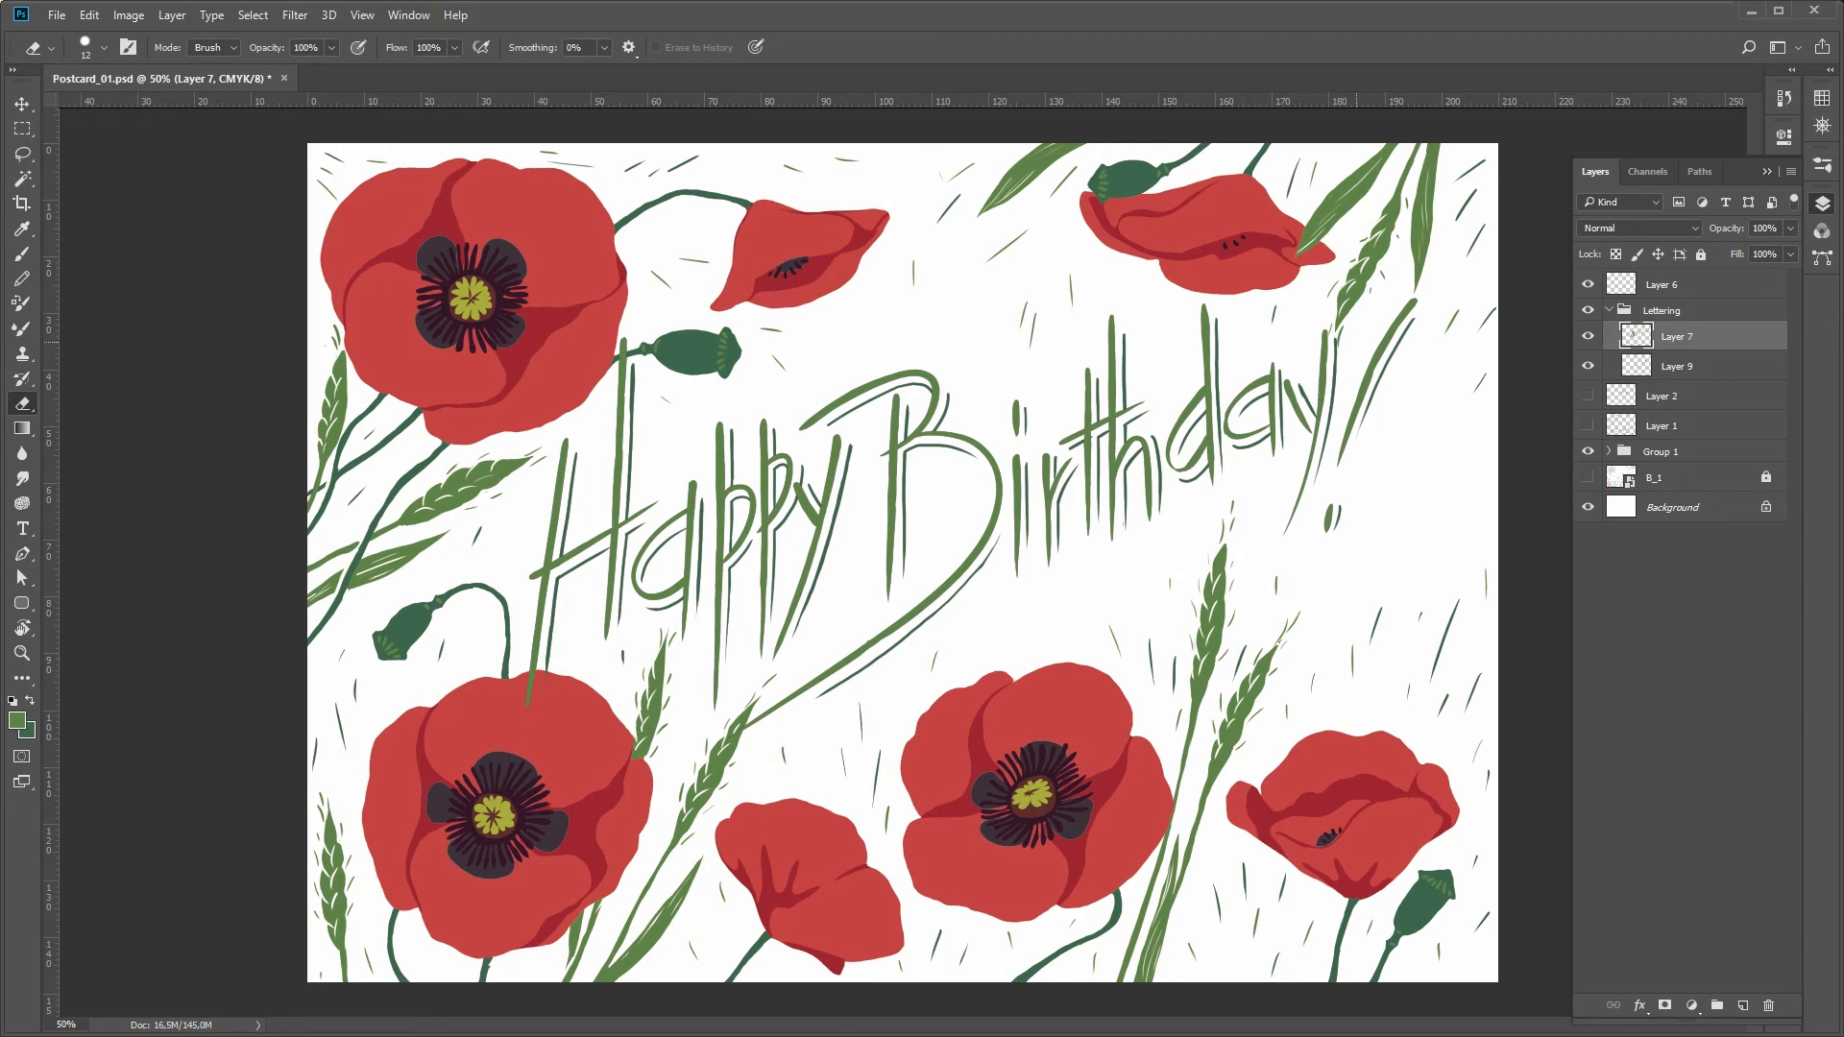
# - Try a linear green-to-yellow gradient running upward across the selected main lettering on Layer 7
pyautogui.press('z')
pyautogui.keyDown('ctrl'); pyautogui.click(1635, 335); pyautogui.keyUp('ctrl')
pyautogui.press('g')
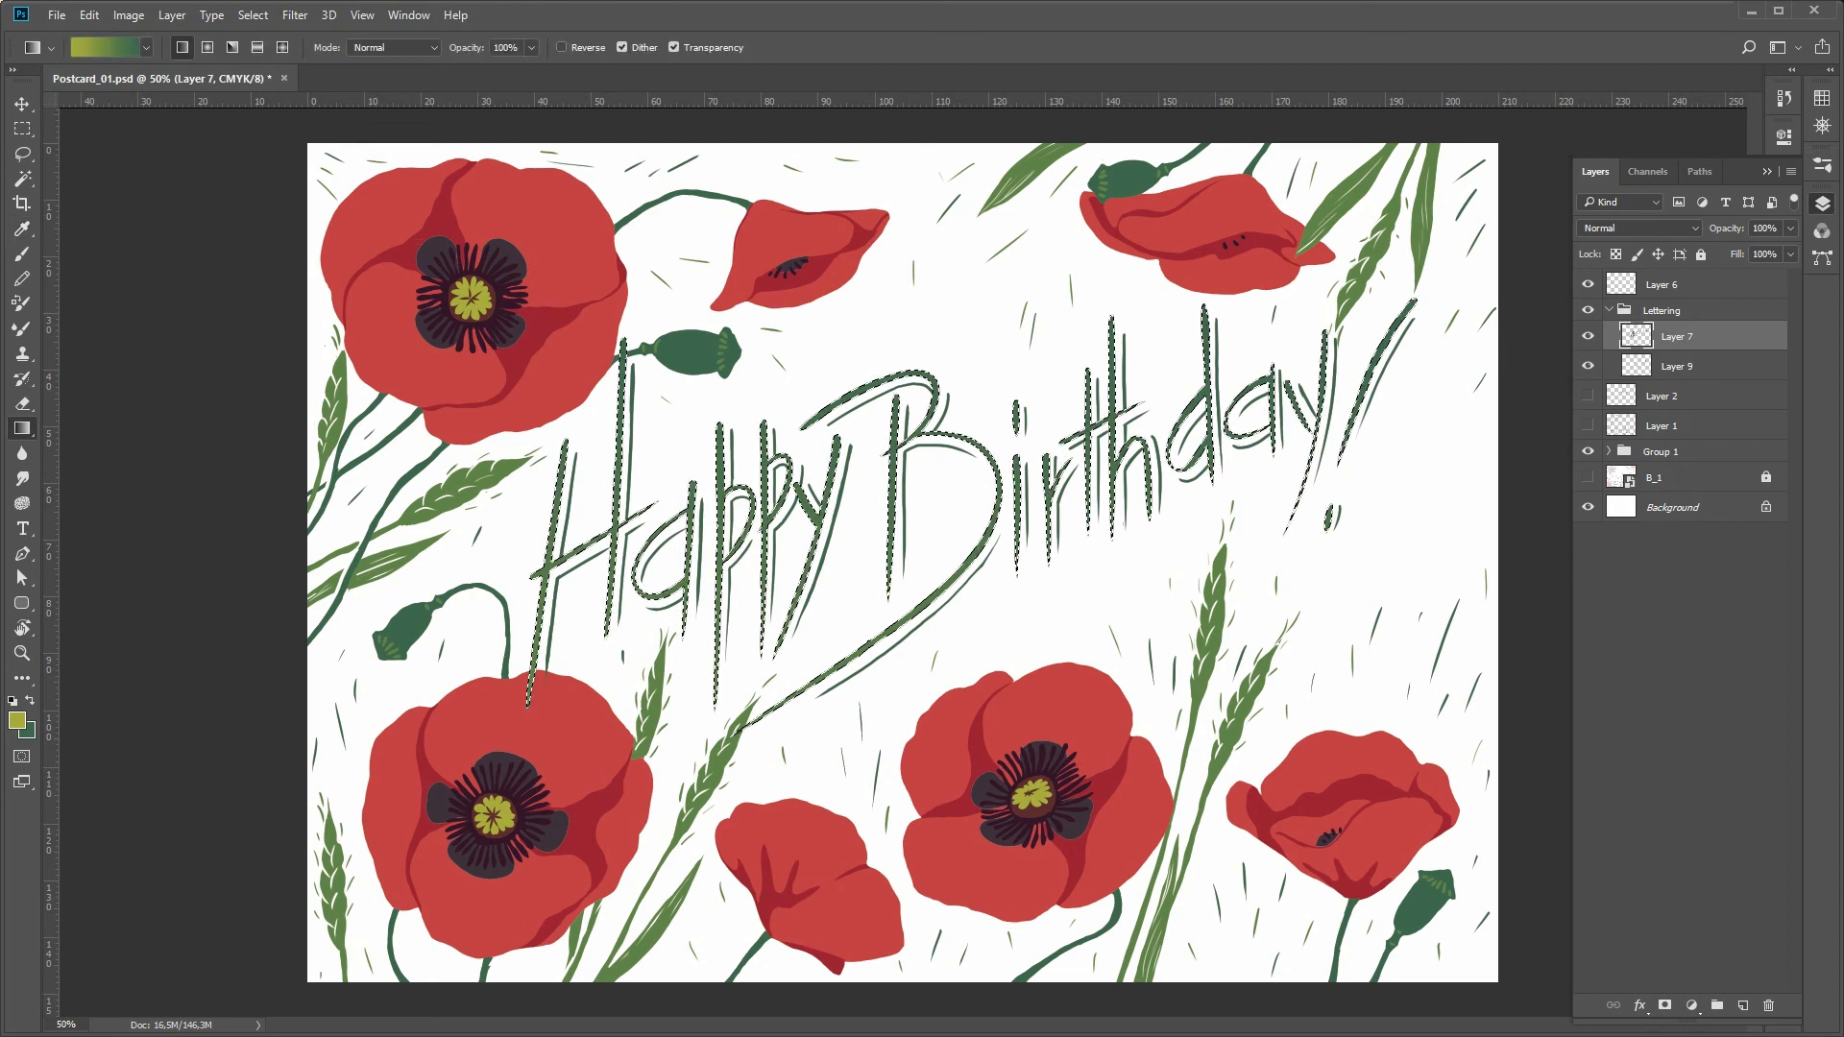
pyautogui.press('x')
pyautogui.moveTo(998, 797); pyautogui.dragTo(999, 269)
pyautogui.hotkey('ctrl', 'd')
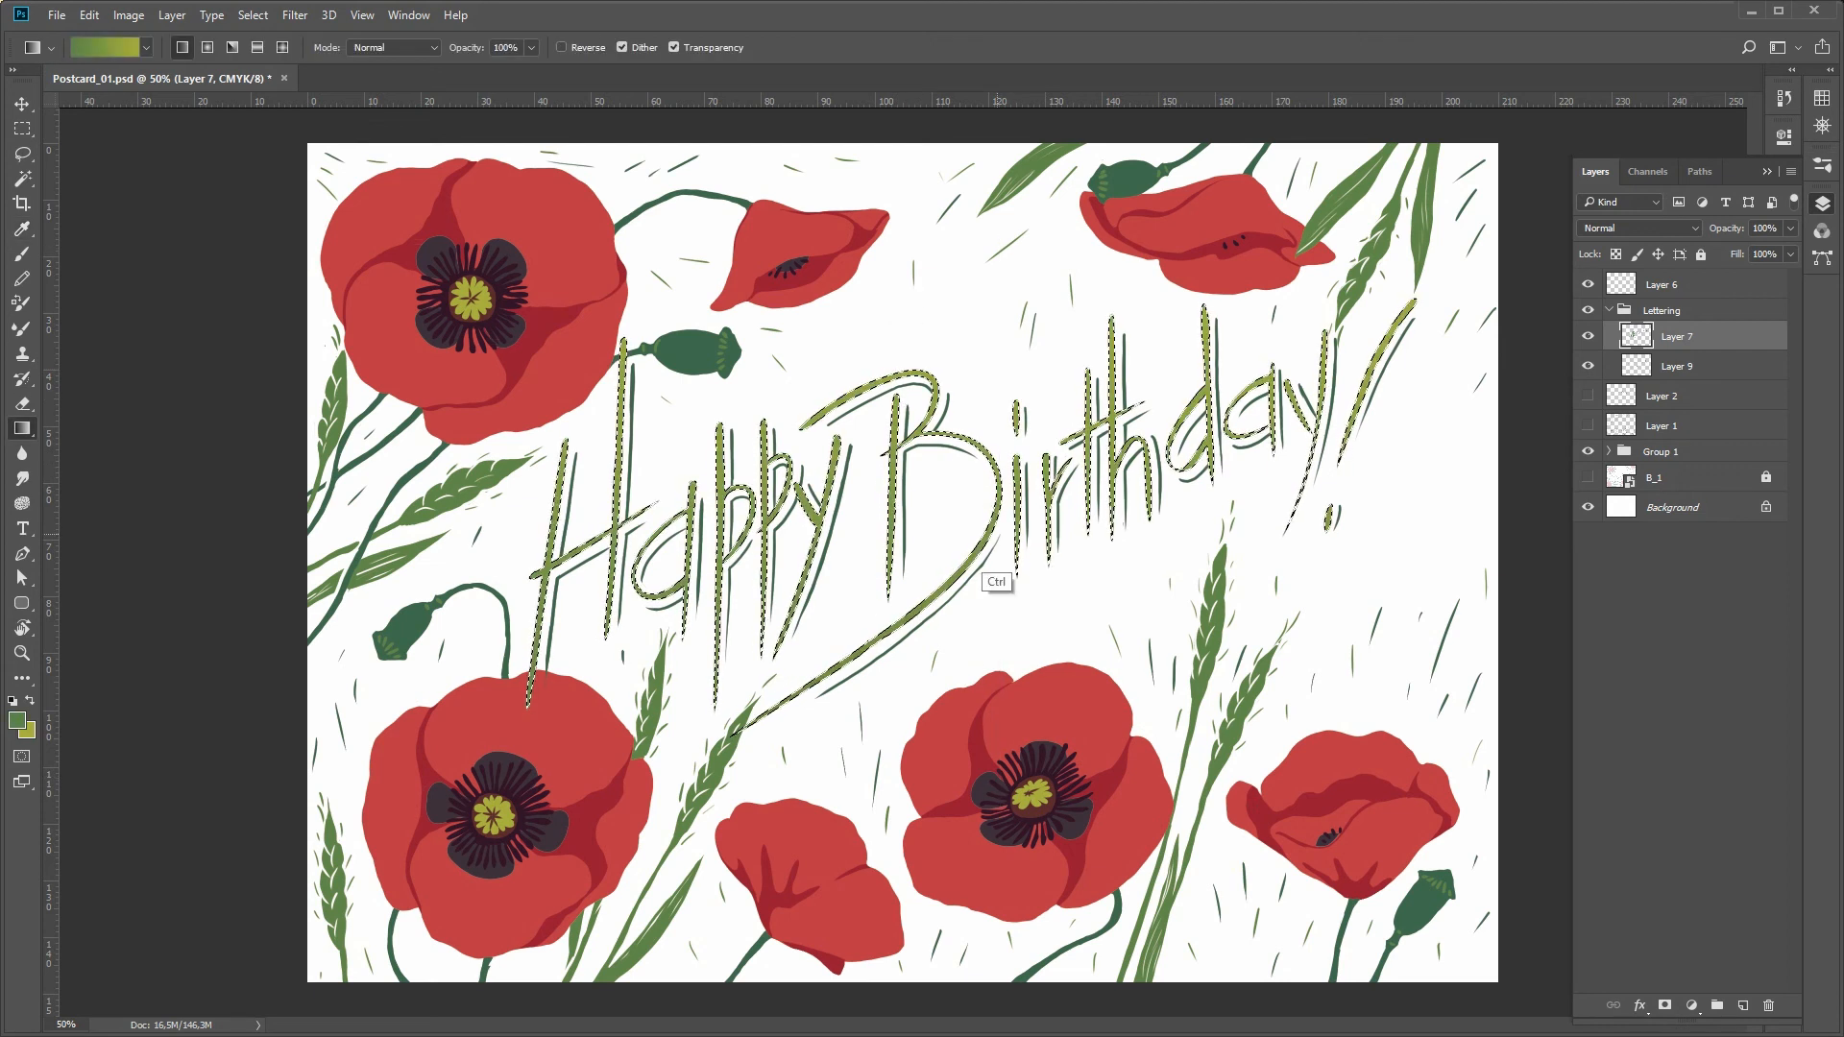
pyautogui.hotkey('ctrl', 'shift', 'd')
pyautogui.press('x')
pyautogui.hotkey('ctrl', 'd')
# - Brush fine red hatch strokes along the petal shadow edges of the large upper-left poppy on Layer 3
pyautogui.press('z')
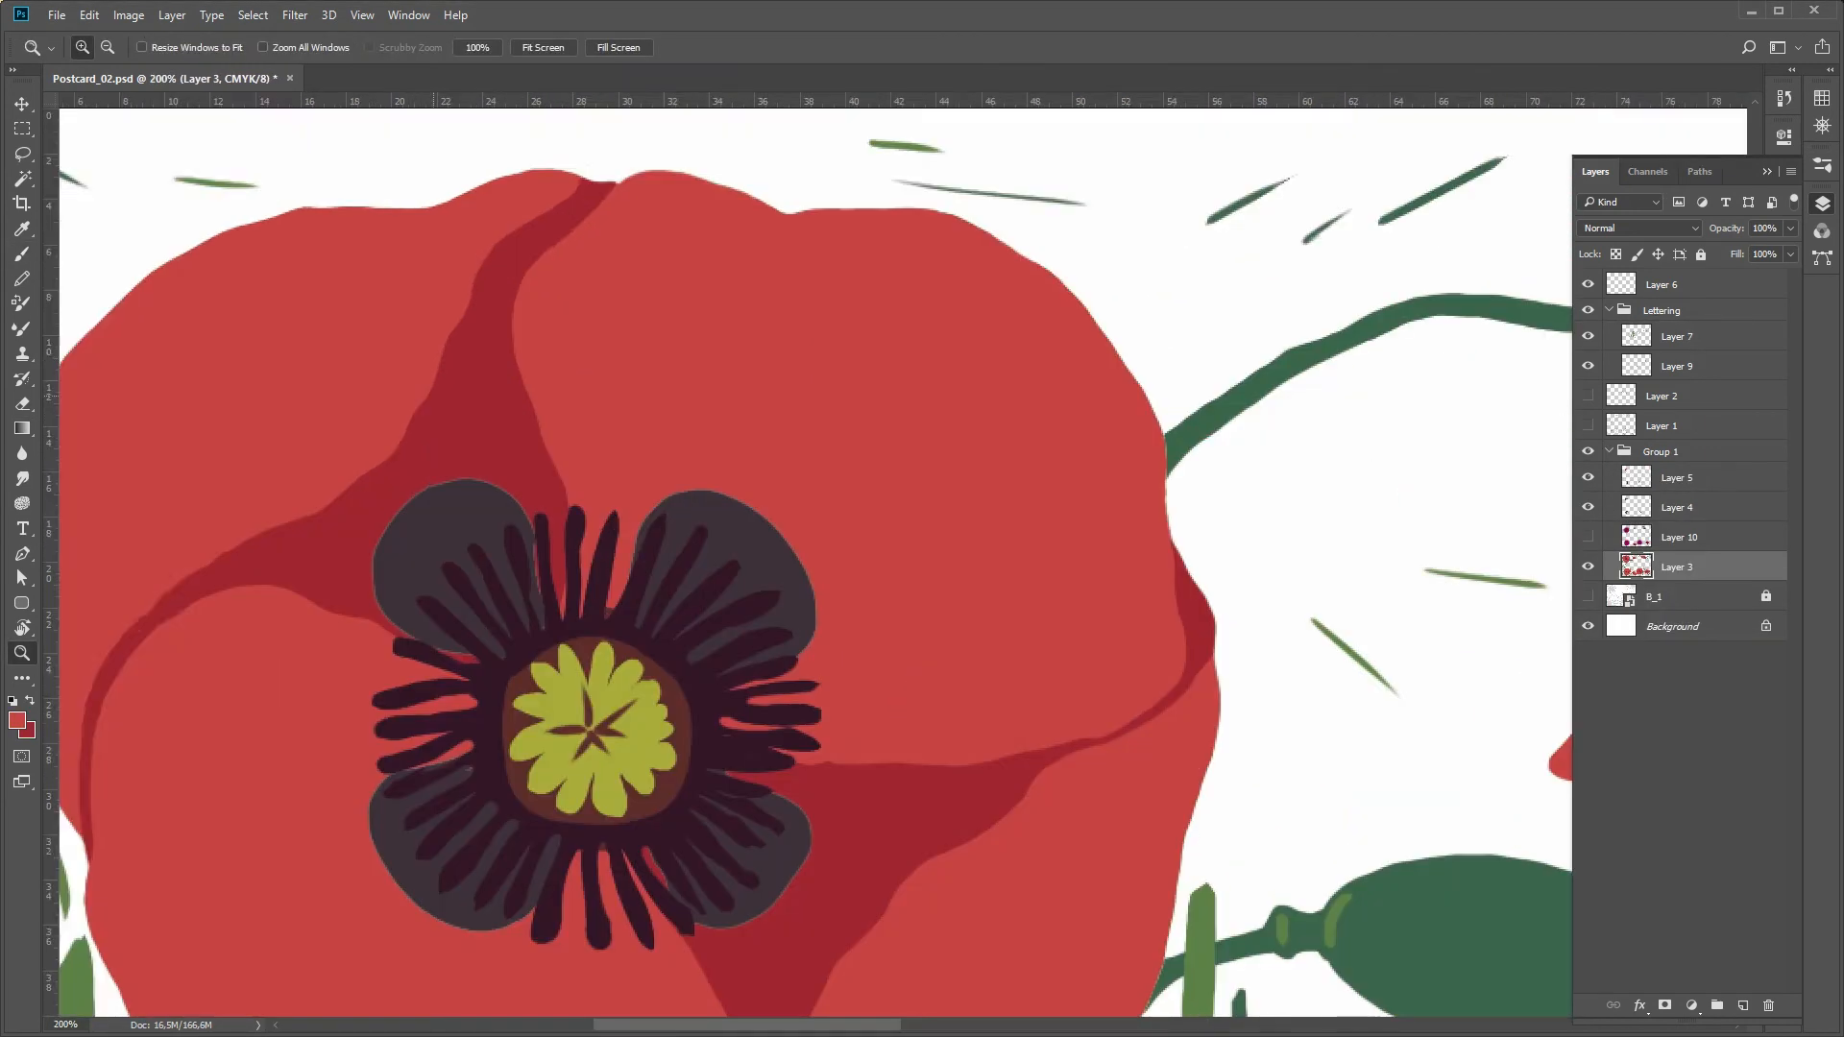
pyautogui.hotkey('ctrl', '-')
pyautogui.press('b')
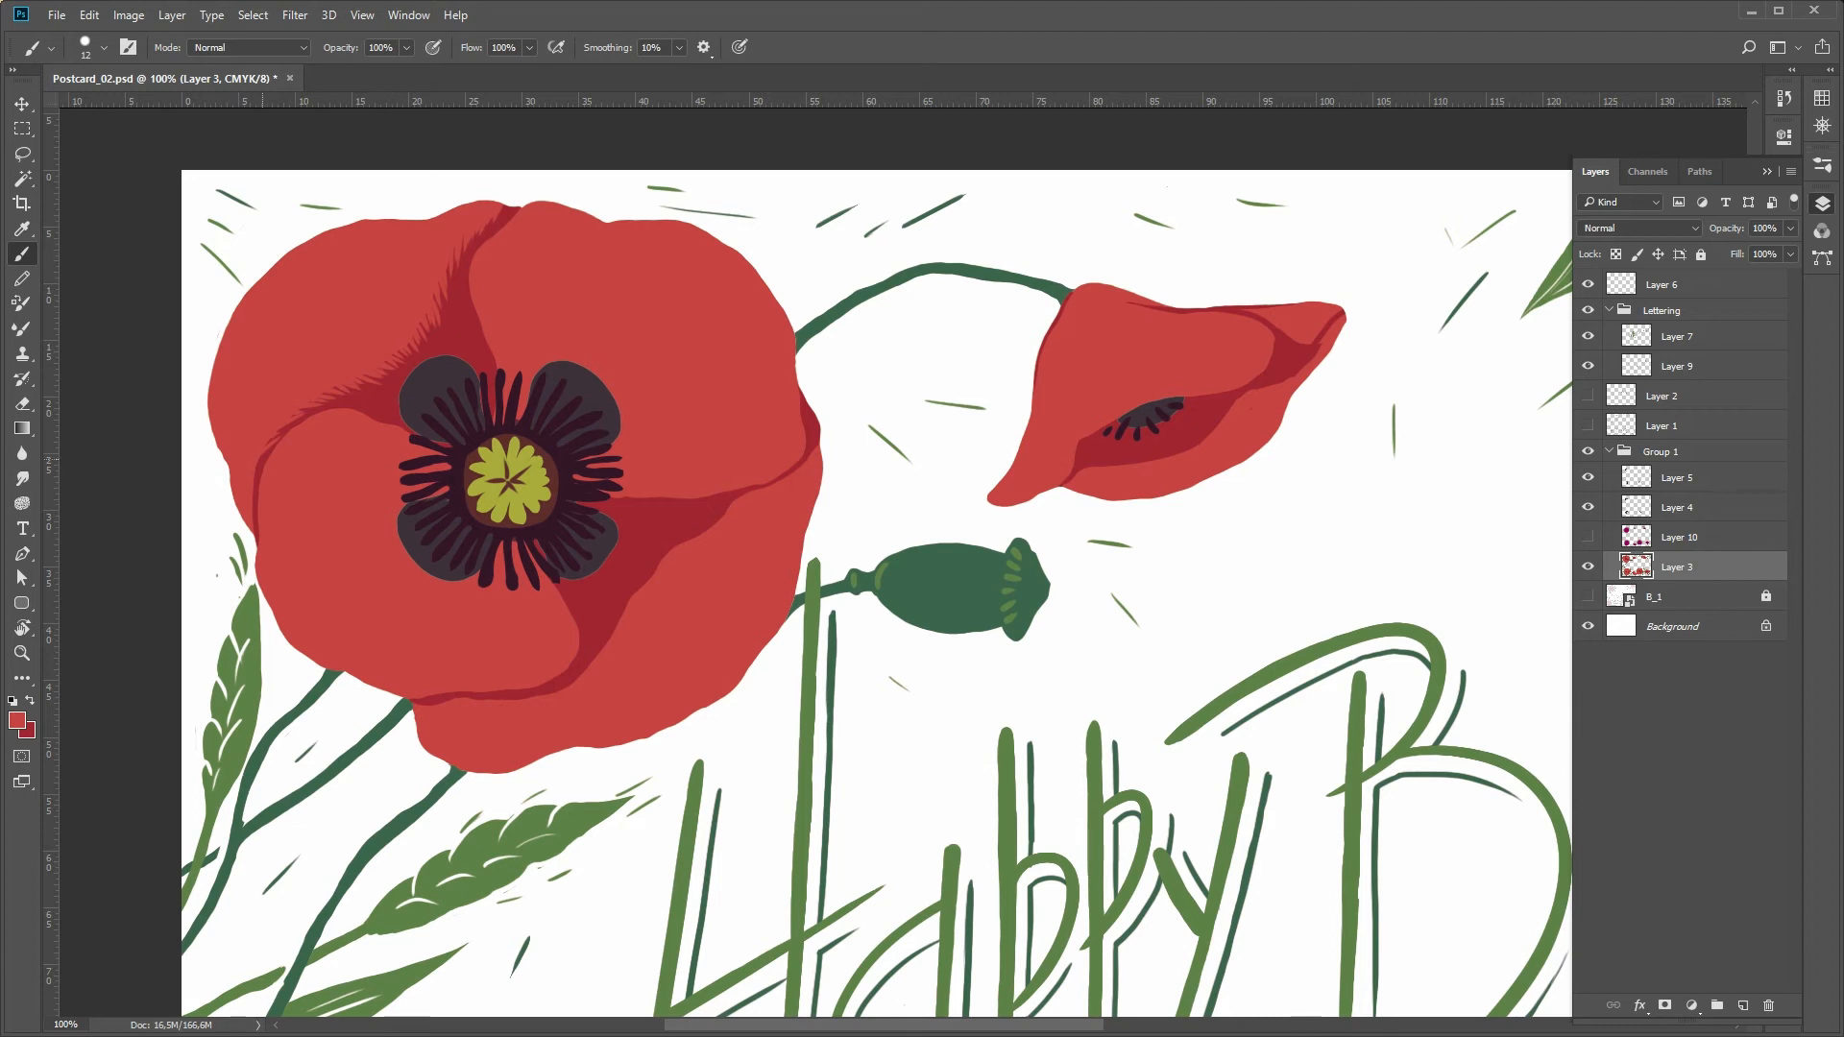
pyautogui.moveTo(734, 500); pyautogui.dragTo(707, 519)
pyautogui.press('x')
pyautogui.press('x')
pyautogui.moveTo(725, 511); pyautogui.dragTo(638, 579)
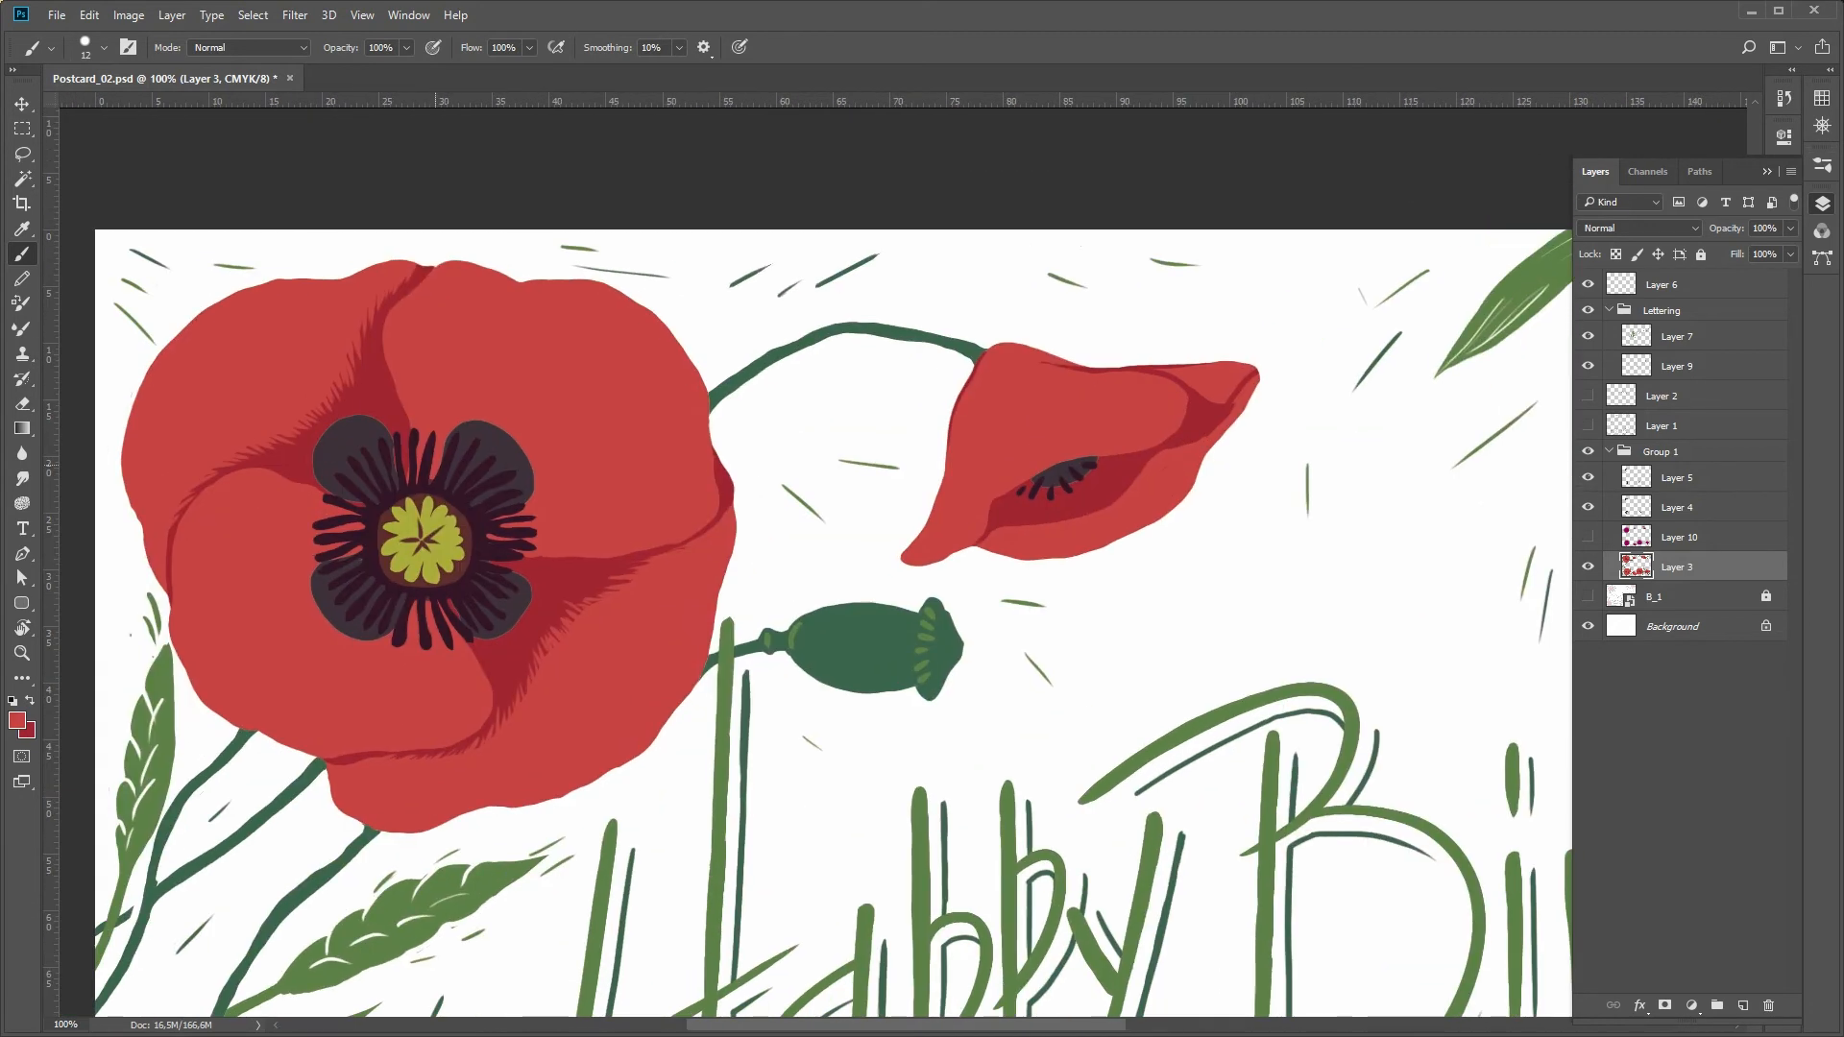
# - Brush fine red hatch strokes into the dark folds of the side-view poppy beside the large upper-left one
pyautogui.keyDown('alt'); pyautogui.click(672, 537); pyautogui.keyUp('alt')
pyautogui.keyDown('alt'); pyautogui.click(672, 537); pyautogui.keyUp('alt')
pyautogui.keyDown('ctrl'); pyautogui.click(821, 240); pyautogui.keyUp('ctrl')
pyautogui.keyDown('ctrl'); pyautogui.click(821, 240); pyautogui.keyUp('ctrl')
pyautogui.keyDown('ctrl'); pyautogui.click(821, 240); pyautogui.keyUp('ctrl')
pyautogui.hotkey('ctrl', '-')
pyautogui.press('b')
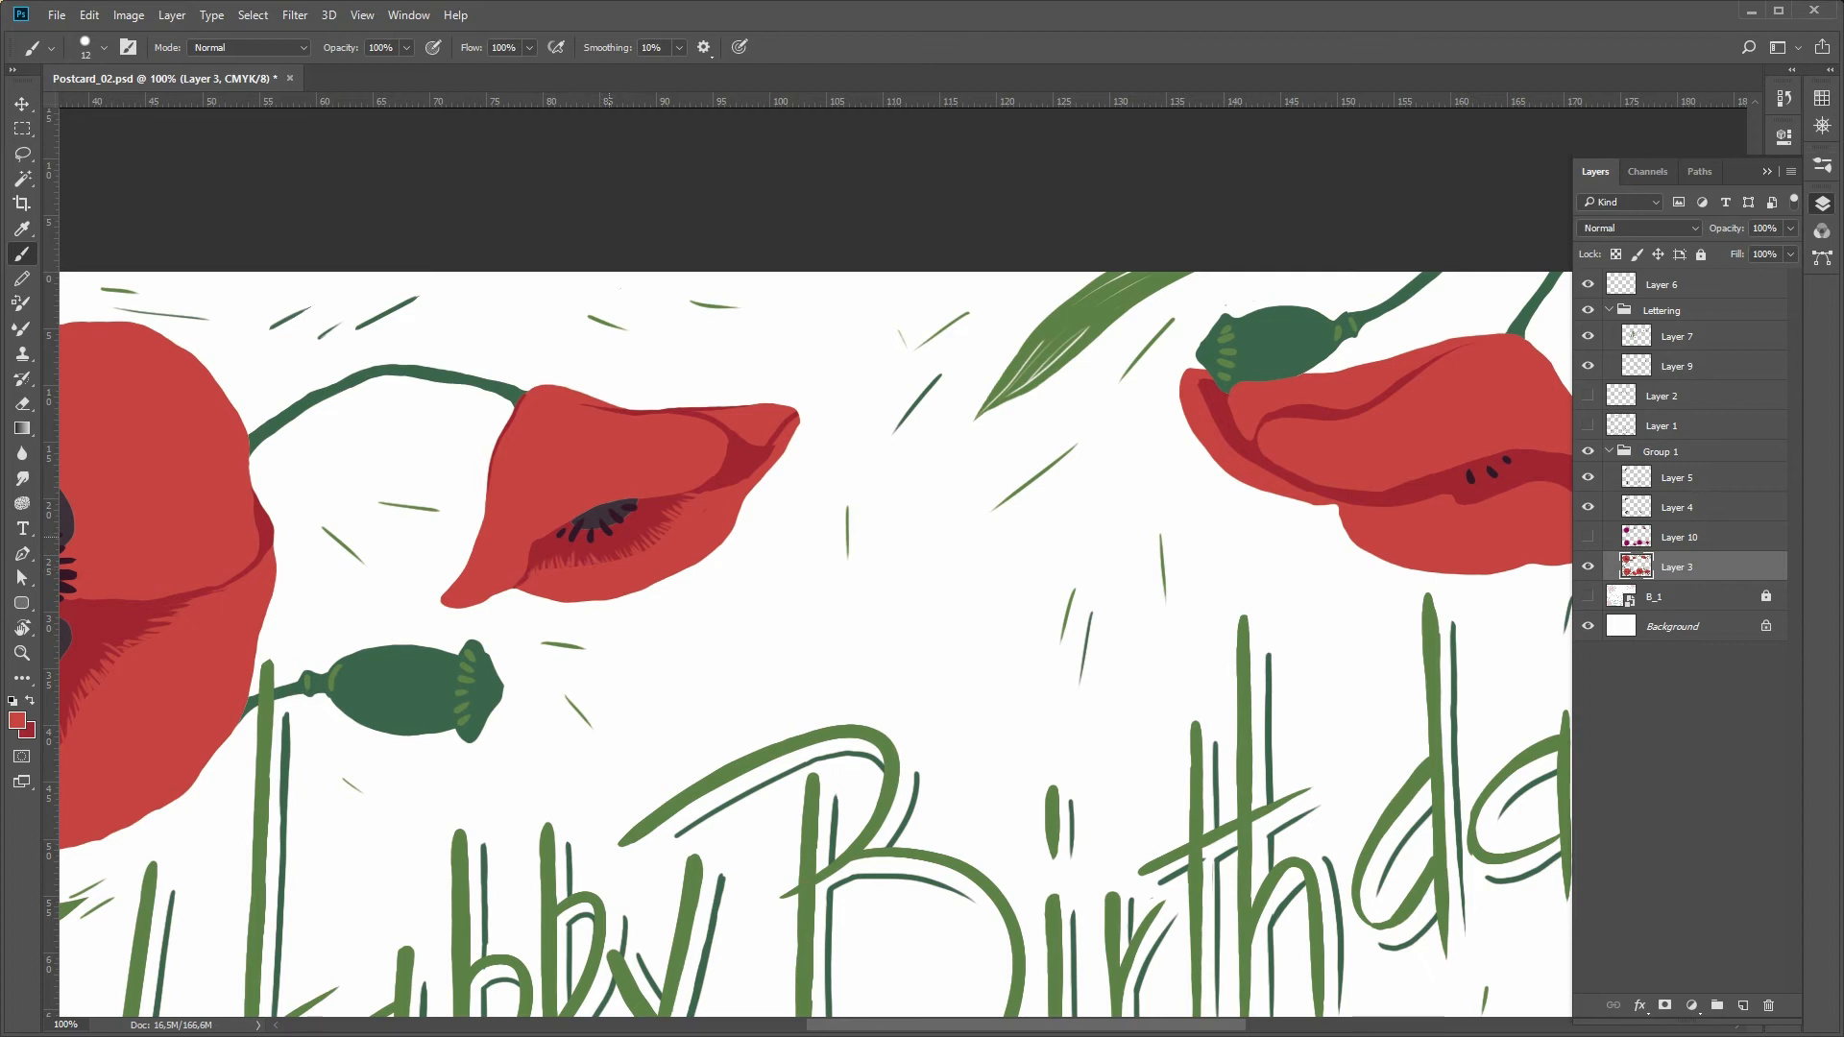
pyautogui.moveTo(756, 451); pyautogui.dragTo(735, 447)
pyautogui.moveTo(741, 444); pyautogui.dragTo(730, 432)
# - Brush fine dark red hatch strokes along the petal folds of the lower-right poppy on Layer 3
pyautogui.press('z')
pyautogui.keyDown('alt'); pyautogui.click(890, 725); pyautogui.keyUp('alt')
pyautogui.click(789, 549)
pyautogui.moveTo(1268, 570)
pyautogui.mouseDown()
pyautogui.moveTo(790, 549)
pyautogui.moveTo(829, 534)
pyautogui.mouseUp()
pyautogui.press('b')
pyautogui.moveTo(873, 532)
pyautogui.mouseDown()
pyautogui.moveTo(858, 519)
pyautogui.moveTo(893, 526)
pyautogui.mouseUp()
pyautogui.moveTo(736, 558); pyautogui.dragTo(716, 546)
pyautogui.moveTo(753, 555); pyautogui.dragTo(737, 542)
pyautogui.press('x')
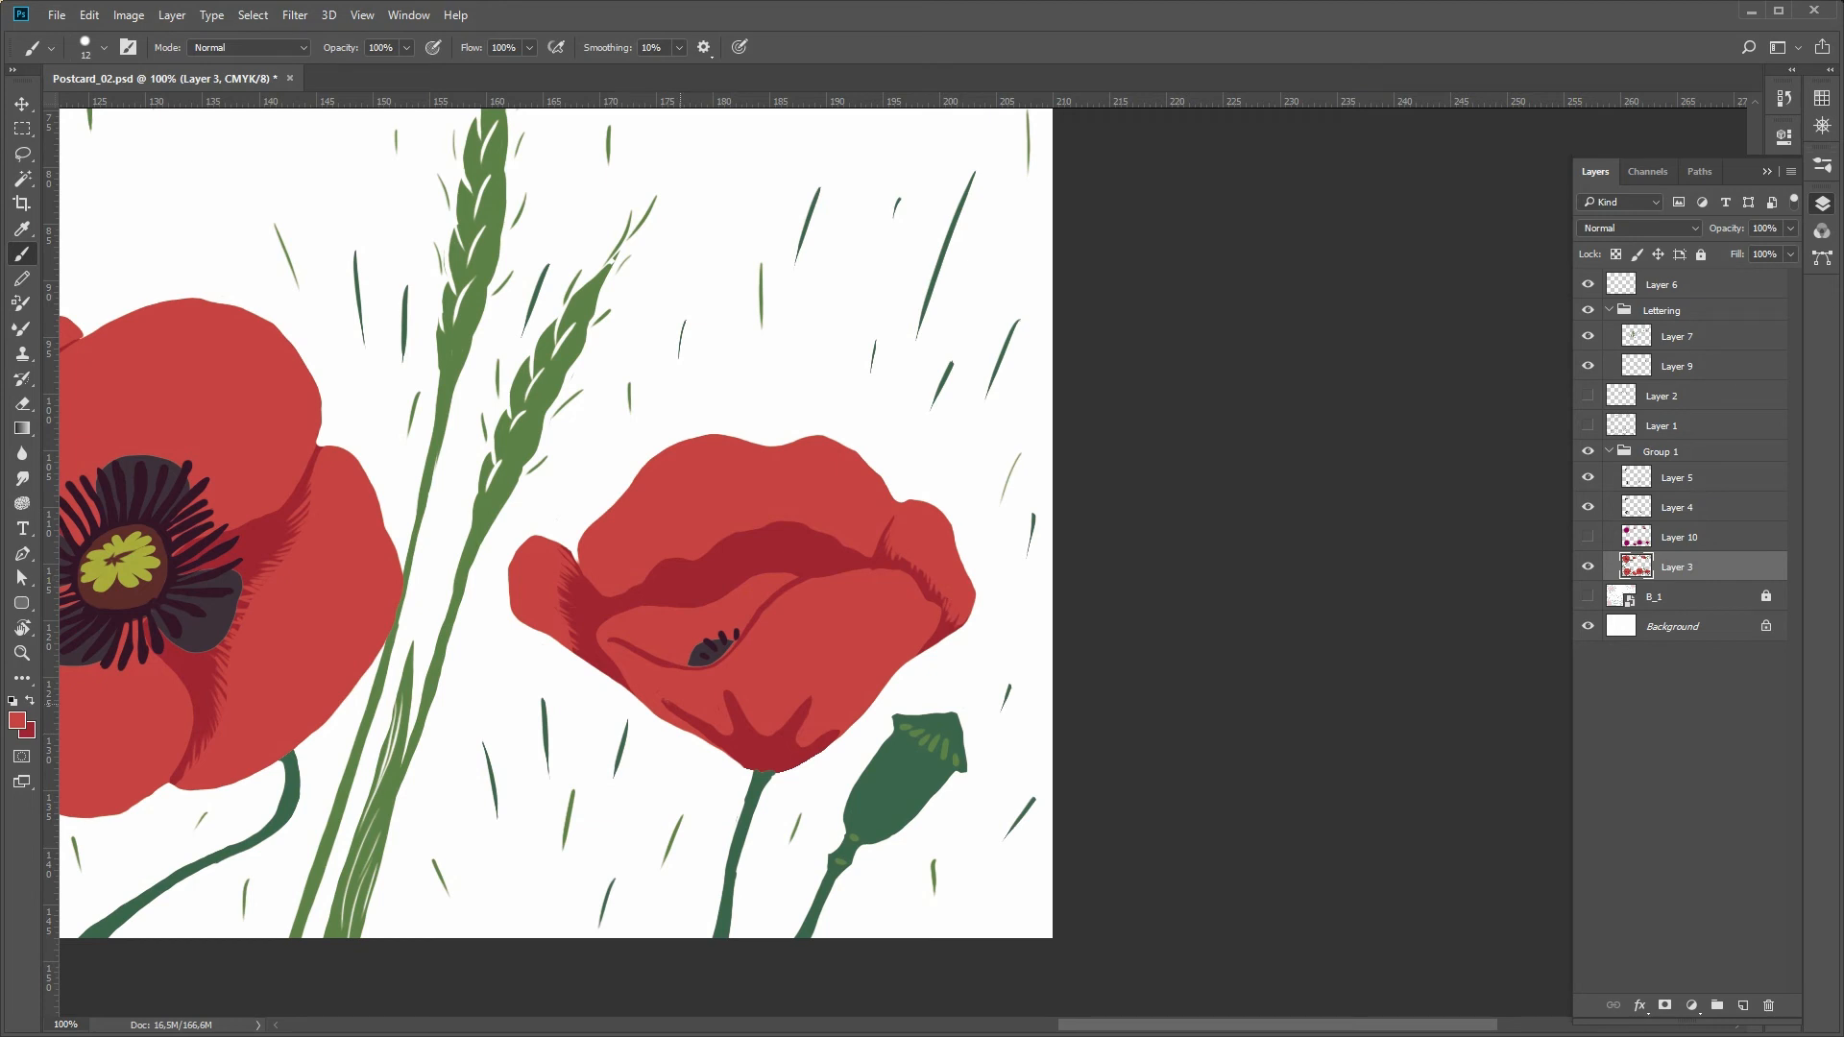
# - Hatch the front petal, central fold and area around the stamens of the lower-right poppy, alternating light and dark red
pyautogui.moveTo(808, 703); pyautogui.dragTo(789, 738)
pyautogui.moveTo(611, 609); pyautogui.dragTo(703, 553)
pyautogui.press('x')
pyautogui.moveTo(684, 661); pyautogui.dragTo(660, 639)
pyautogui.moveTo(708, 642); pyautogui.dragTo(747, 605)
pyautogui.moveTo(673, 661)
pyautogui.mouseDown()
pyautogui.moveTo(617, 616)
pyautogui.moveTo(744, 603)
pyautogui.mouseUp()
pyautogui.moveTo(677, 638); pyautogui.dragTo(750, 603)
pyautogui.press('x')
pyautogui.press('x')
pyautogui.press('x')
pyautogui.moveTo(727, 599); pyautogui.dragTo(734, 580)
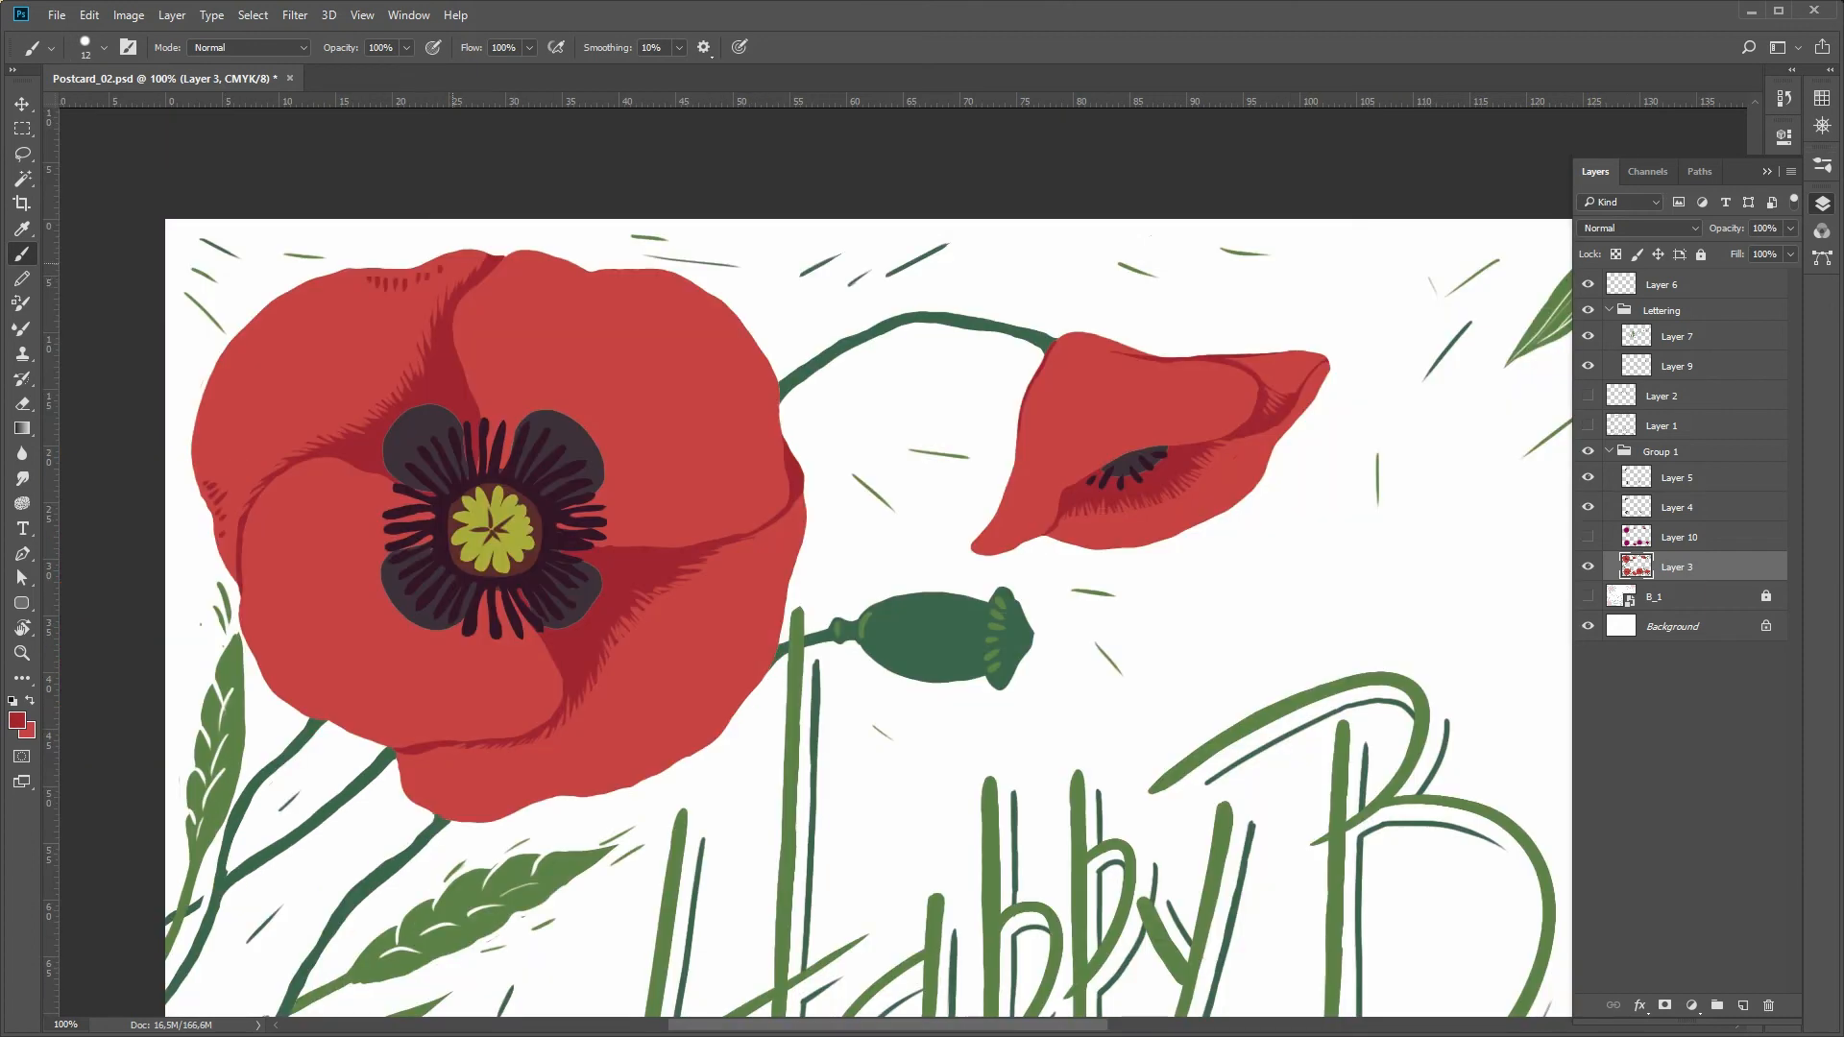
# - Brush dark red contour hatching inside the lower-left petal of the large upper-left poppy and short ticks along its outer edge
pyautogui.moveTo(256, 540)
pyautogui.mouseDown()
pyautogui.moveTo(415, 505)
pyautogui.moveTo(382, 576)
pyautogui.moveTo(548, 720)
pyautogui.mouseUp()
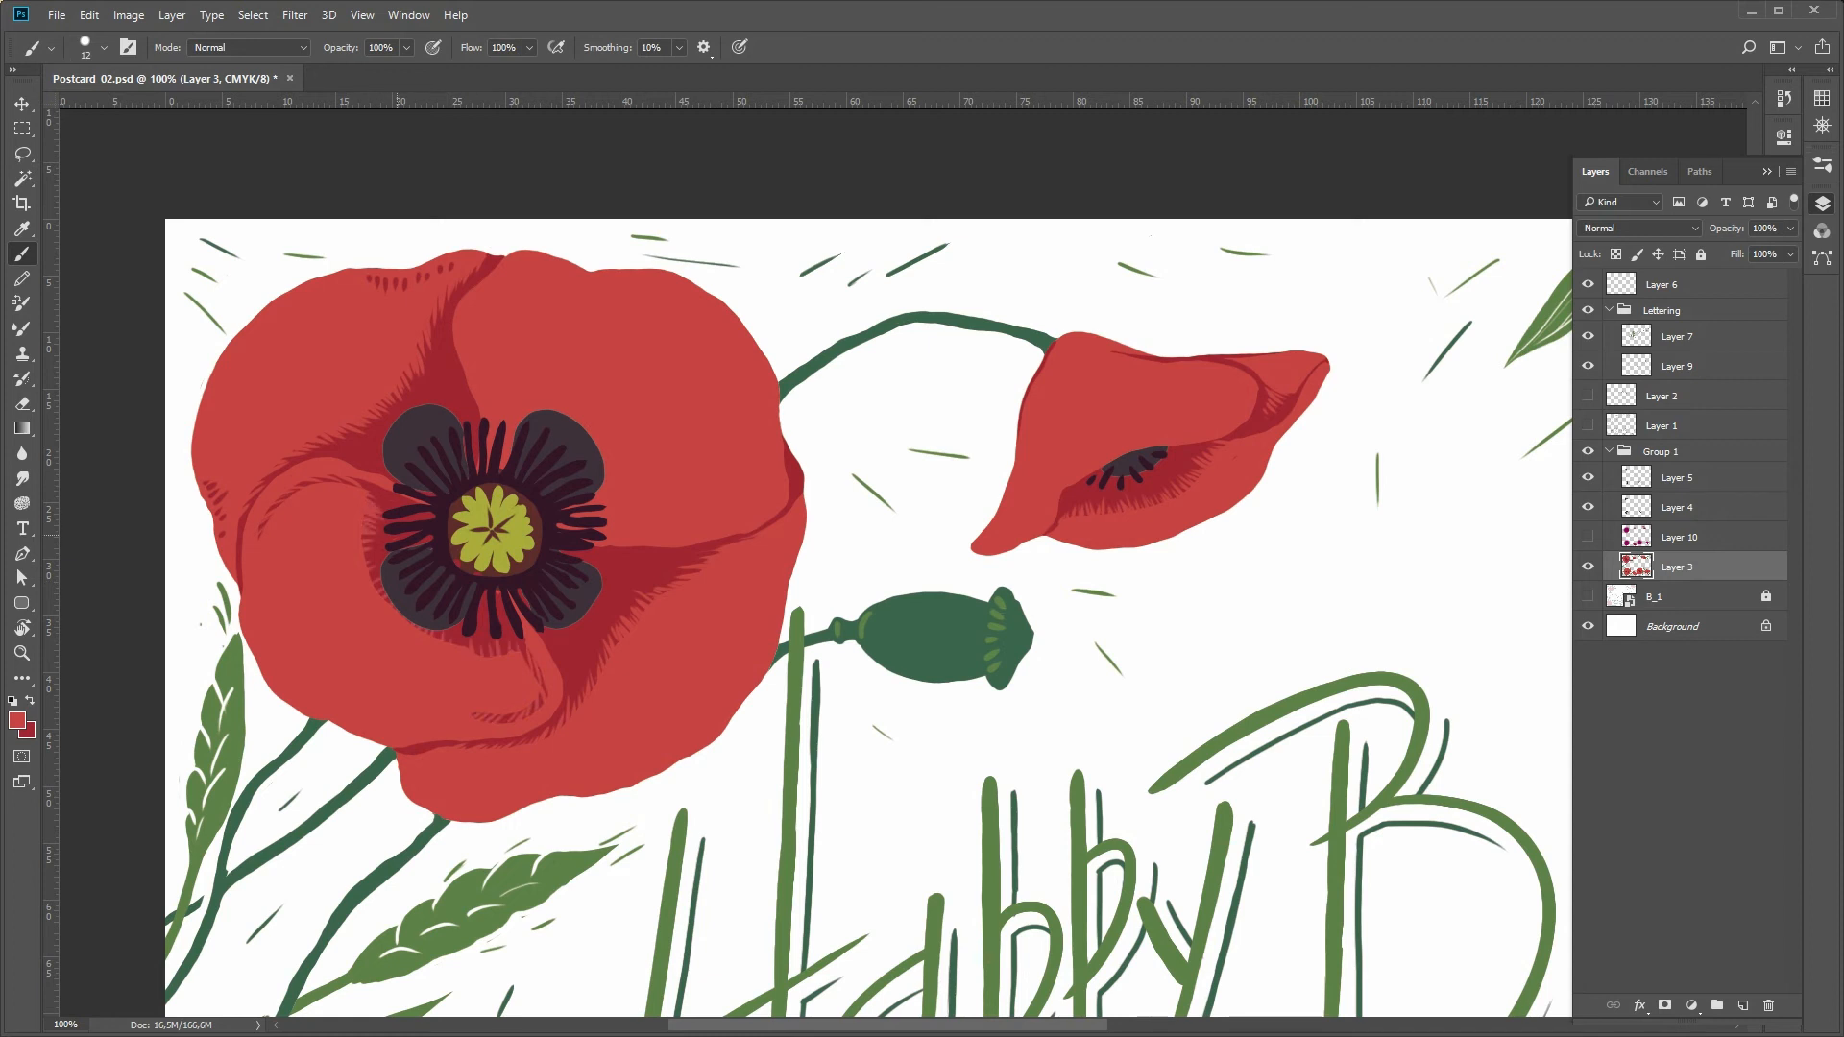
pyautogui.moveTo(364, 485); pyautogui.dragTo(385, 492)
pyautogui.press('z')
pyautogui.keyDown('alt'); pyautogui.click(451, 461); pyautogui.keyUp('alt')
pyautogui.click(480, 384)
pyautogui.press('b')
pyautogui.press('x')
pyautogui.moveTo(199, 576); pyautogui.dragTo(206, 594)
pyautogui.moveTo(209, 599); pyautogui.dragTo(217, 619)
# - Brush dark red contour hatching beside the upper and right petal folds of the large upper-left poppy
pyautogui.moveTo(457, 227); pyautogui.dragTo(437, 384)
pyautogui.moveTo(708, 434); pyautogui.dragTo(559, 479)
pyautogui.moveTo(429, 328); pyautogui.dragTo(442, 365)
pyautogui.moveTo(560, 466); pyautogui.dragTo(587, 474)
# - Refine the hatching at the upper and right folds of the upper-left poppy with fine light red strokes
pyautogui.press('e')
pyautogui.press('b')
pyautogui.press('x')
pyautogui.moveTo(417, 274); pyautogui.dragTo(420, 329)
pyautogui.moveTo(448, 224); pyautogui.dragTo(443, 236)
pyautogui.moveTo(454, 339); pyautogui.dragTo(445, 360)
pyautogui.moveTo(468, 347); pyautogui.dragTo(460, 365)
pyautogui.moveTo(562, 412); pyautogui.dragTo(545, 427)
pyautogui.moveTo(564, 453); pyautogui.dragTo(545, 458)
pyautogui.moveTo(474, 347); pyautogui.dragTo(466, 359)
pyautogui.moveTo(707, 450); pyautogui.dragTo(647, 472)
pyautogui.moveTo(659, 474); pyautogui.dragTo(562, 468)
# - Add short dark red ticks along the bottom petal edge and upper-right rim of the large upper-left poppy
pyautogui.press('x')
pyautogui.moveTo(369, 735); pyautogui.dragTo(365, 742)
pyautogui.moveTo(563, 223); pyautogui.dragTo(546, 232)
pyautogui.moveTo(621, 229); pyautogui.dragTo(609, 238)
pyautogui.moveTo(647, 243); pyautogui.dragTo(630, 253)
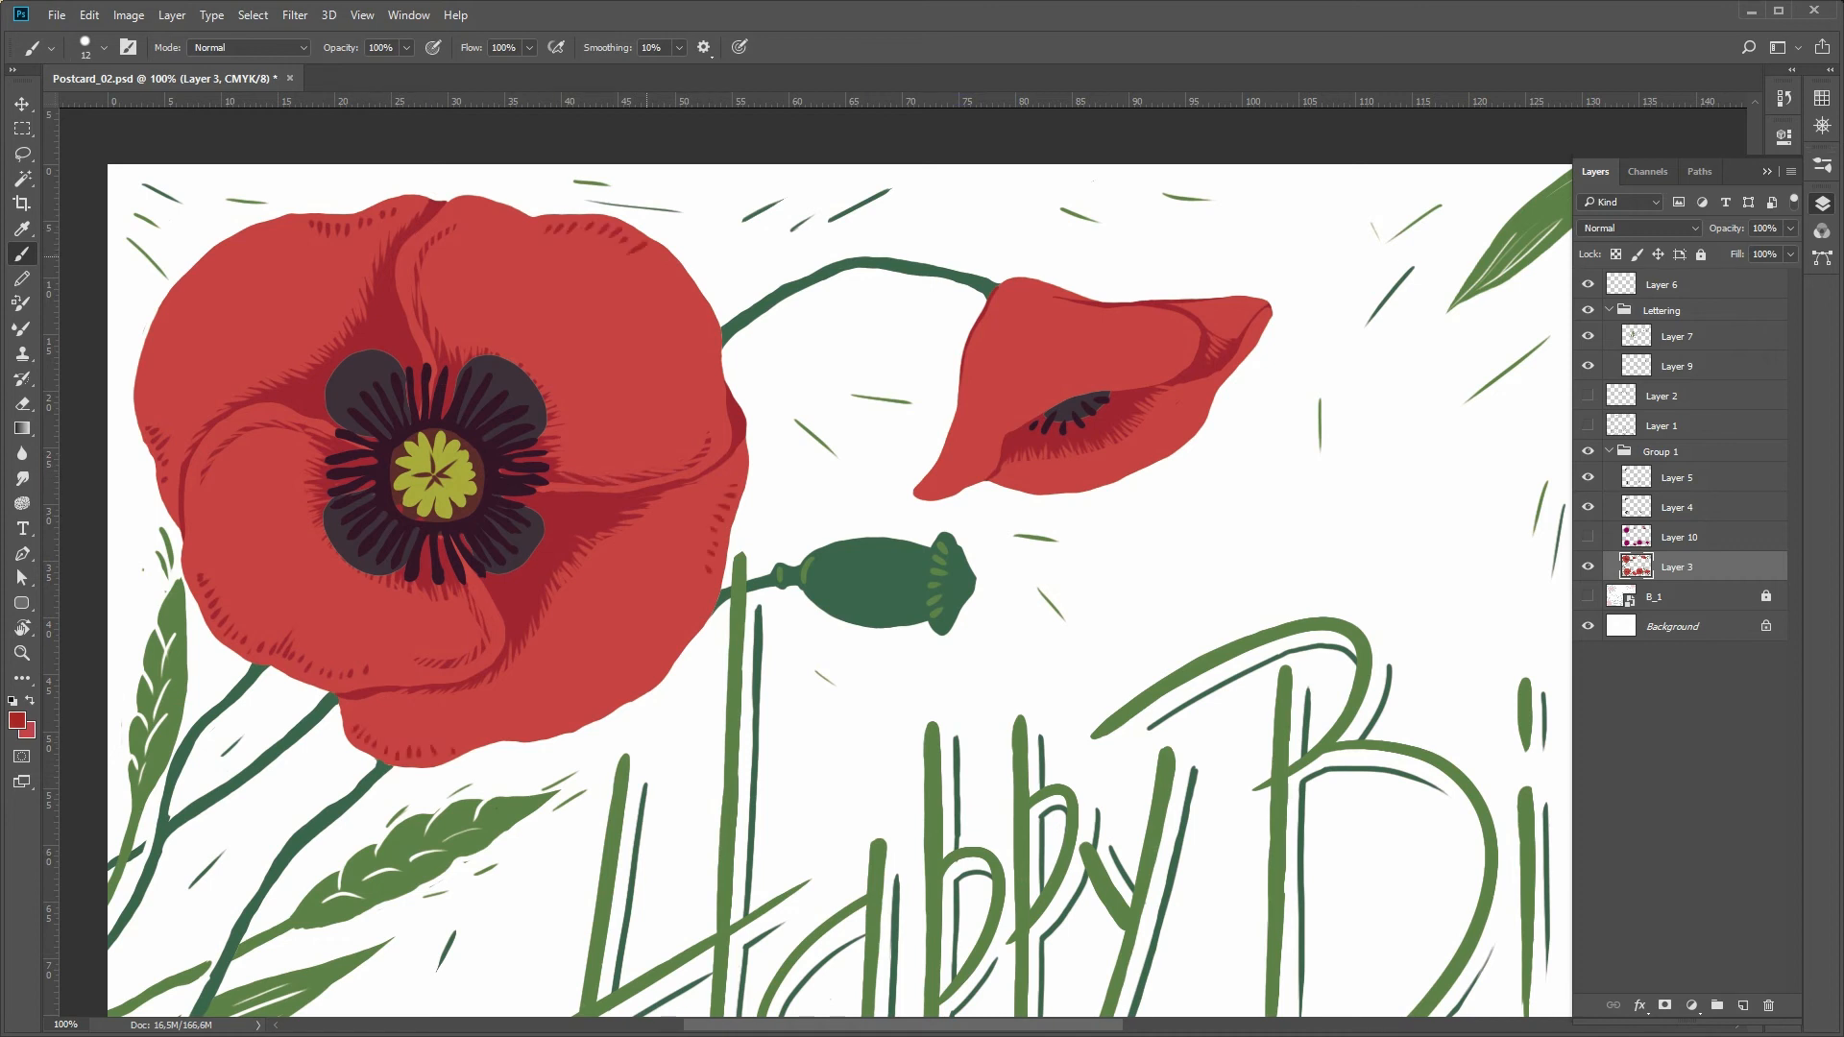
# - Brush light and dark red hatch strokes along the folds and petal edges of the remaining poppies on Layer 3
pyautogui.keyDown('alt'); pyautogui.click(884, 712); pyautogui.keyUp('alt')
pyautogui.keyDown('alt'); pyautogui.click(883, 712); pyautogui.keyUp('alt')
pyautogui.keyDown('ctrl'); pyautogui.click(1367, 756); pyautogui.keyUp('ctrl')
pyautogui.press('x')
pyautogui.moveTo(845, 509)
pyautogui.mouseDown()
pyautogui.moveTo(837, 526)
pyautogui.moveTo(866, 532)
pyautogui.mouseUp()
pyautogui.moveTo(891, 524); pyautogui.dragTo(839, 544)
pyautogui.moveTo(852, 570); pyautogui.dragTo(870, 555)
pyautogui.press('x')
pyautogui.moveTo(929, 471); pyautogui.dragTo(935, 490)
pyautogui.moveTo(938, 479); pyautogui.dragTo(946, 505)
pyautogui.moveTo(949, 494)
pyautogui.mouseDown()
pyautogui.moveTo(1004, 531)
pyautogui.moveTo(1011, 562)
pyautogui.mouseUp()
pyautogui.press('e')
pyautogui.press('b')
pyautogui.press('x')
pyautogui.press('x')
pyautogui.moveTo(891, 637); pyautogui.dragTo(924, 593)
pyautogui.moveTo(921, 663)
pyautogui.mouseDown()
pyautogui.moveTo(957, 592)
pyautogui.moveTo(970, 609)
pyautogui.mouseUp()
pyautogui.press('x')
pyautogui.press('z')
pyautogui.keyDown('alt'); pyautogui.click(859, 635); pyautogui.keyUp('alt')
pyautogui.keyDown('alt'); pyautogui.click(860, 672); pyautogui.keyUp('alt')
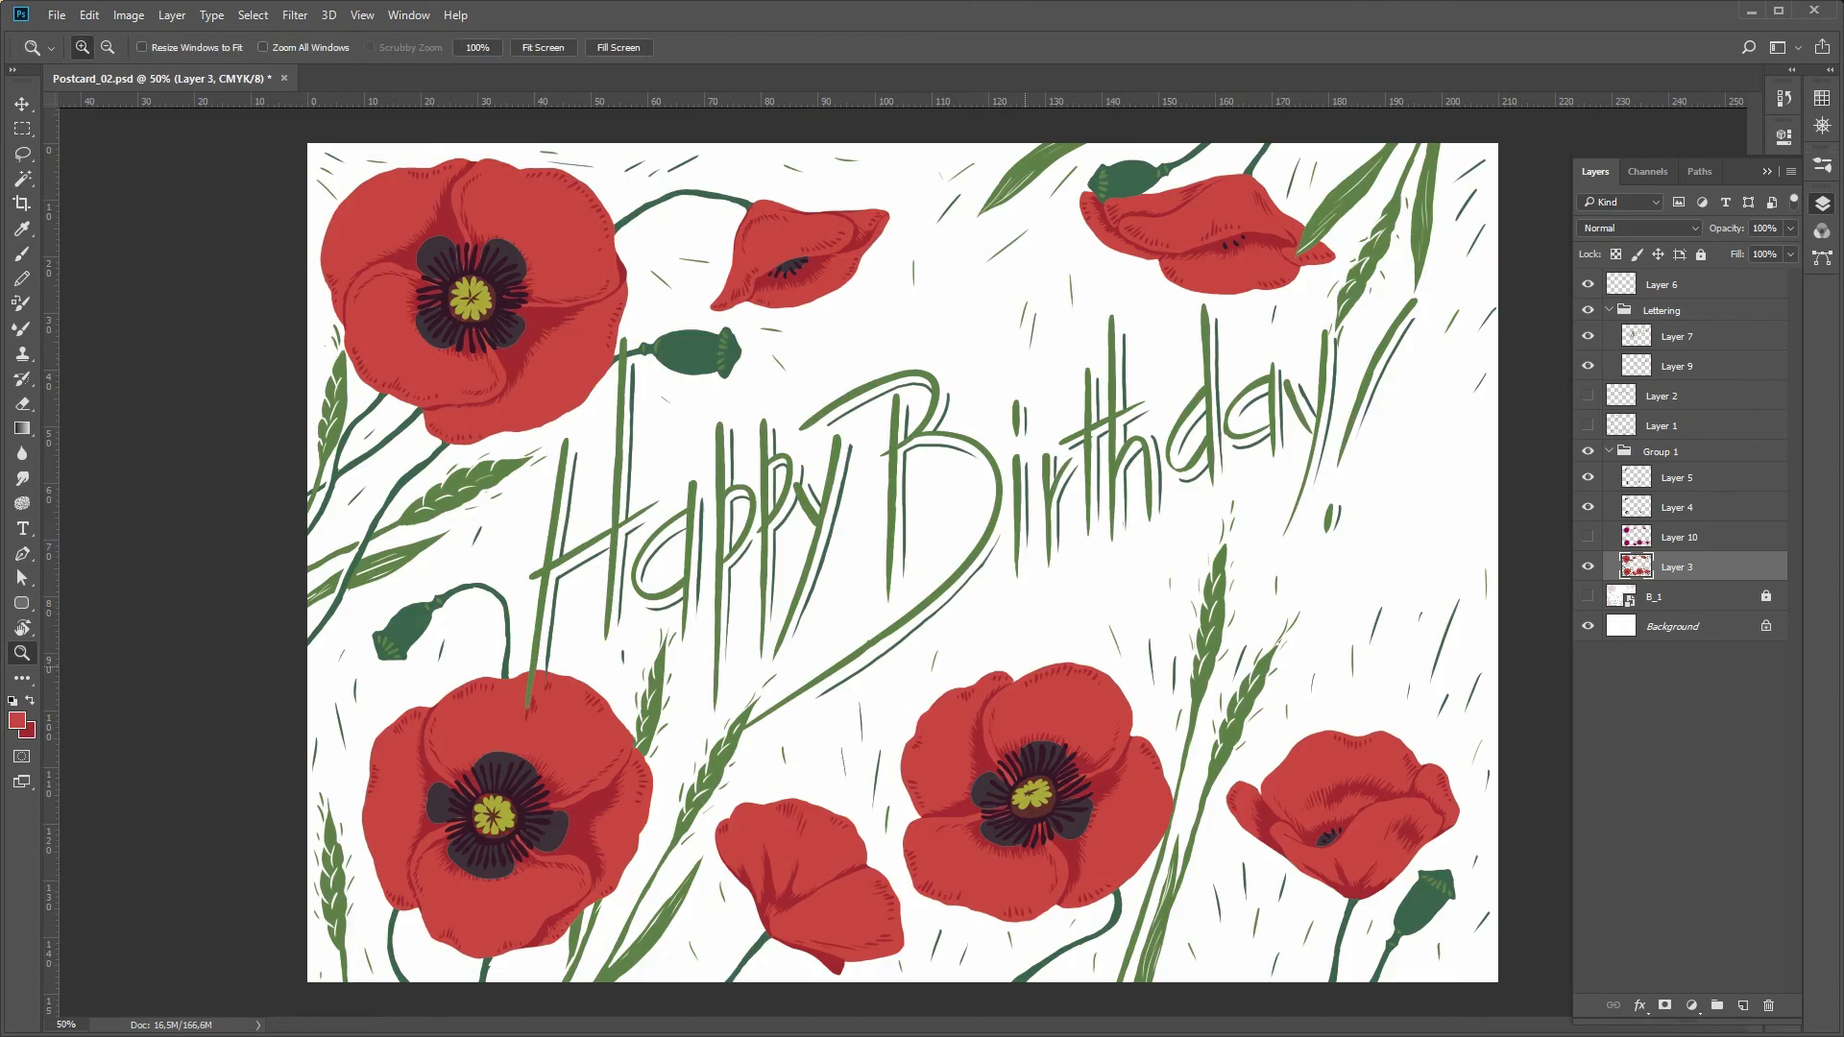
# - Erase fine notches into the two upper dark blotches of the upper-left poppy's center on Layer 4 with a 12 px eraser
pyautogui.click(442, 256)
pyautogui.click(442, 255)
pyautogui.press('e')
pyautogui.click(104, 48)
pyautogui.moveTo(442, 256)
pyautogui.mouseDown()
pyautogui.moveTo(458, 333)
pyautogui.moveTo(422, 365)
pyautogui.moveTo(422, 347)
pyautogui.mouseUp()
pyautogui.press('Return')
pyautogui.click(1676, 507)
pyautogui.moveTo(417, 309)
pyautogui.mouseDown()
pyautogui.moveTo(437, 333)
pyautogui.moveTo(457, 320)
pyautogui.mouseUp()
pyautogui.moveTo(465, 300)
pyautogui.mouseDown()
pyautogui.moveTo(474, 321)
pyautogui.moveTo(451, 310)
pyautogui.mouseUp()
pyautogui.moveTo(580, 301); pyautogui.dragTo(557, 318)
pyautogui.moveTo(603, 308)
pyautogui.mouseDown()
pyautogui.moveTo(574, 338)
pyautogui.moveTo(611, 356)
pyautogui.mouseUp()
pyautogui.moveTo(615, 327); pyautogui.dragTo(588, 353)
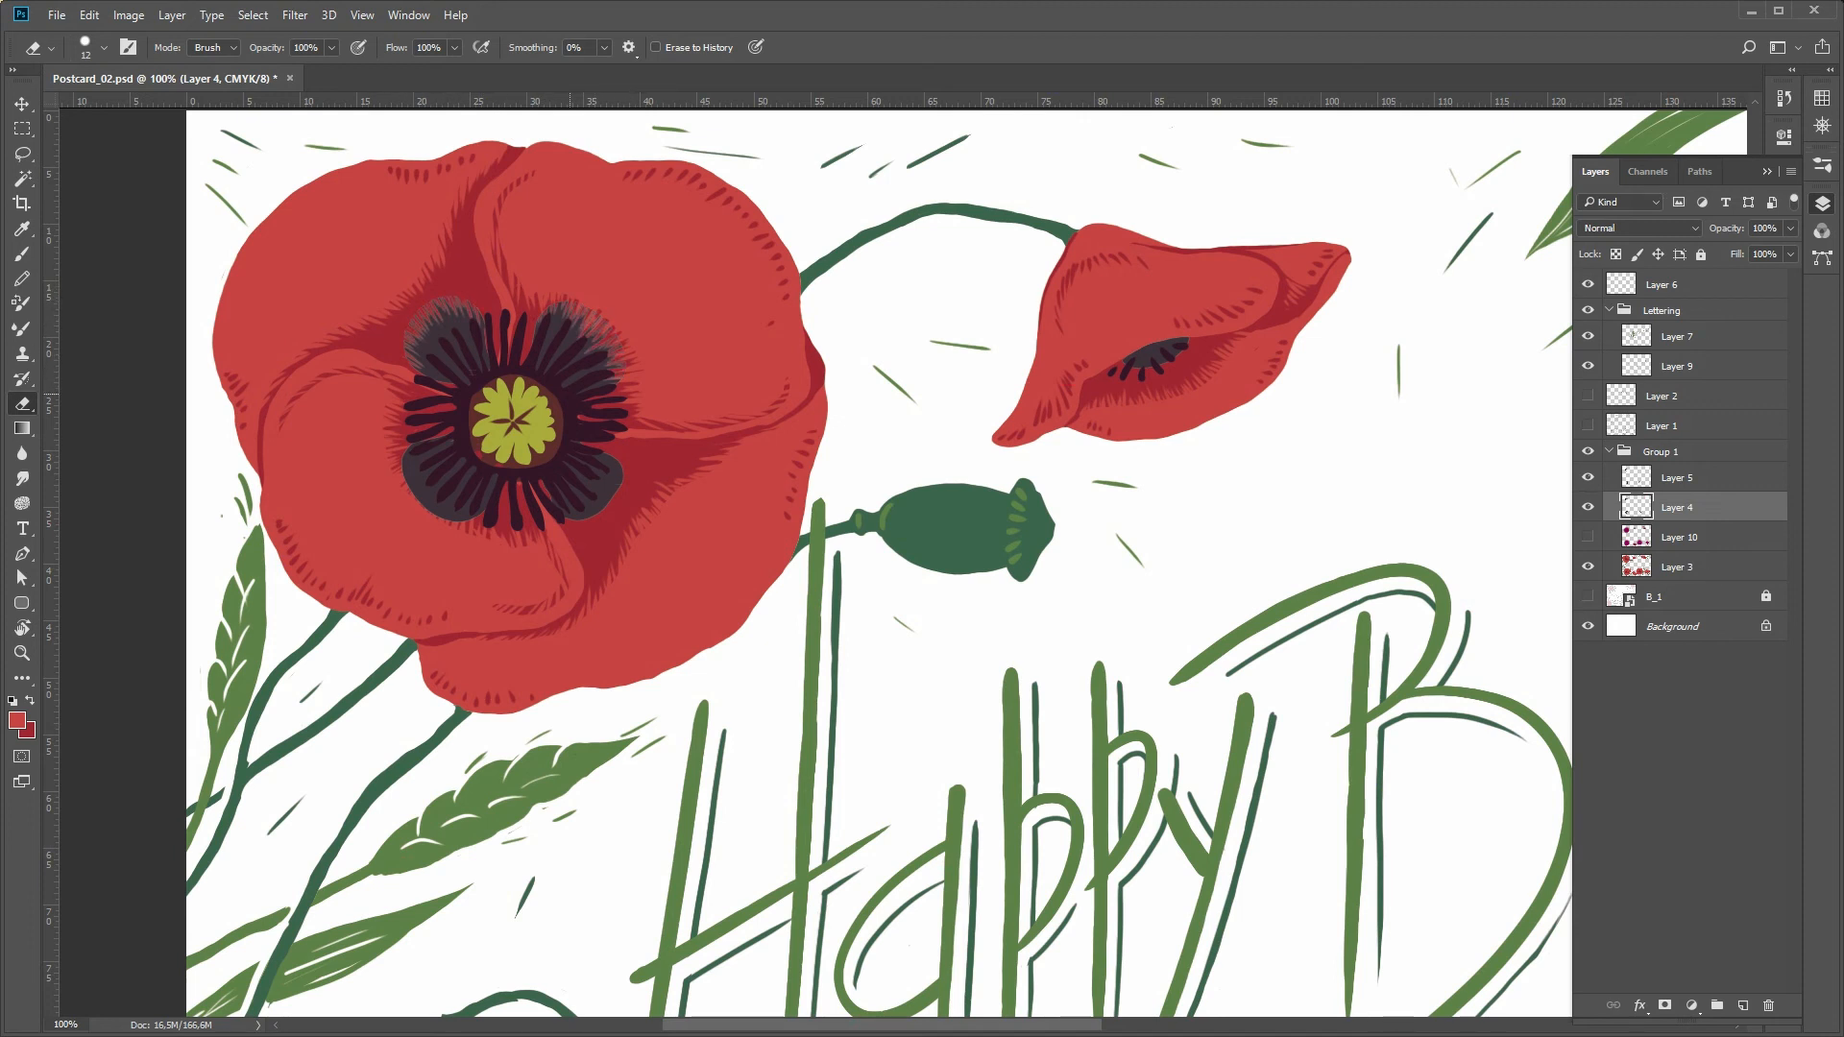
# - Feather the edges of the lower dark blotches in the upper-left poppy with eraser strokes and sample their dark grey
pyautogui.keyDown('alt'); pyautogui.click(596, 416); pyautogui.keyUp('alt')
pyautogui.moveTo(427, 455)
pyautogui.mouseDown()
pyautogui.moveTo(407, 480)
pyautogui.moveTo(448, 501)
pyautogui.mouseUp()
pyautogui.press('b')
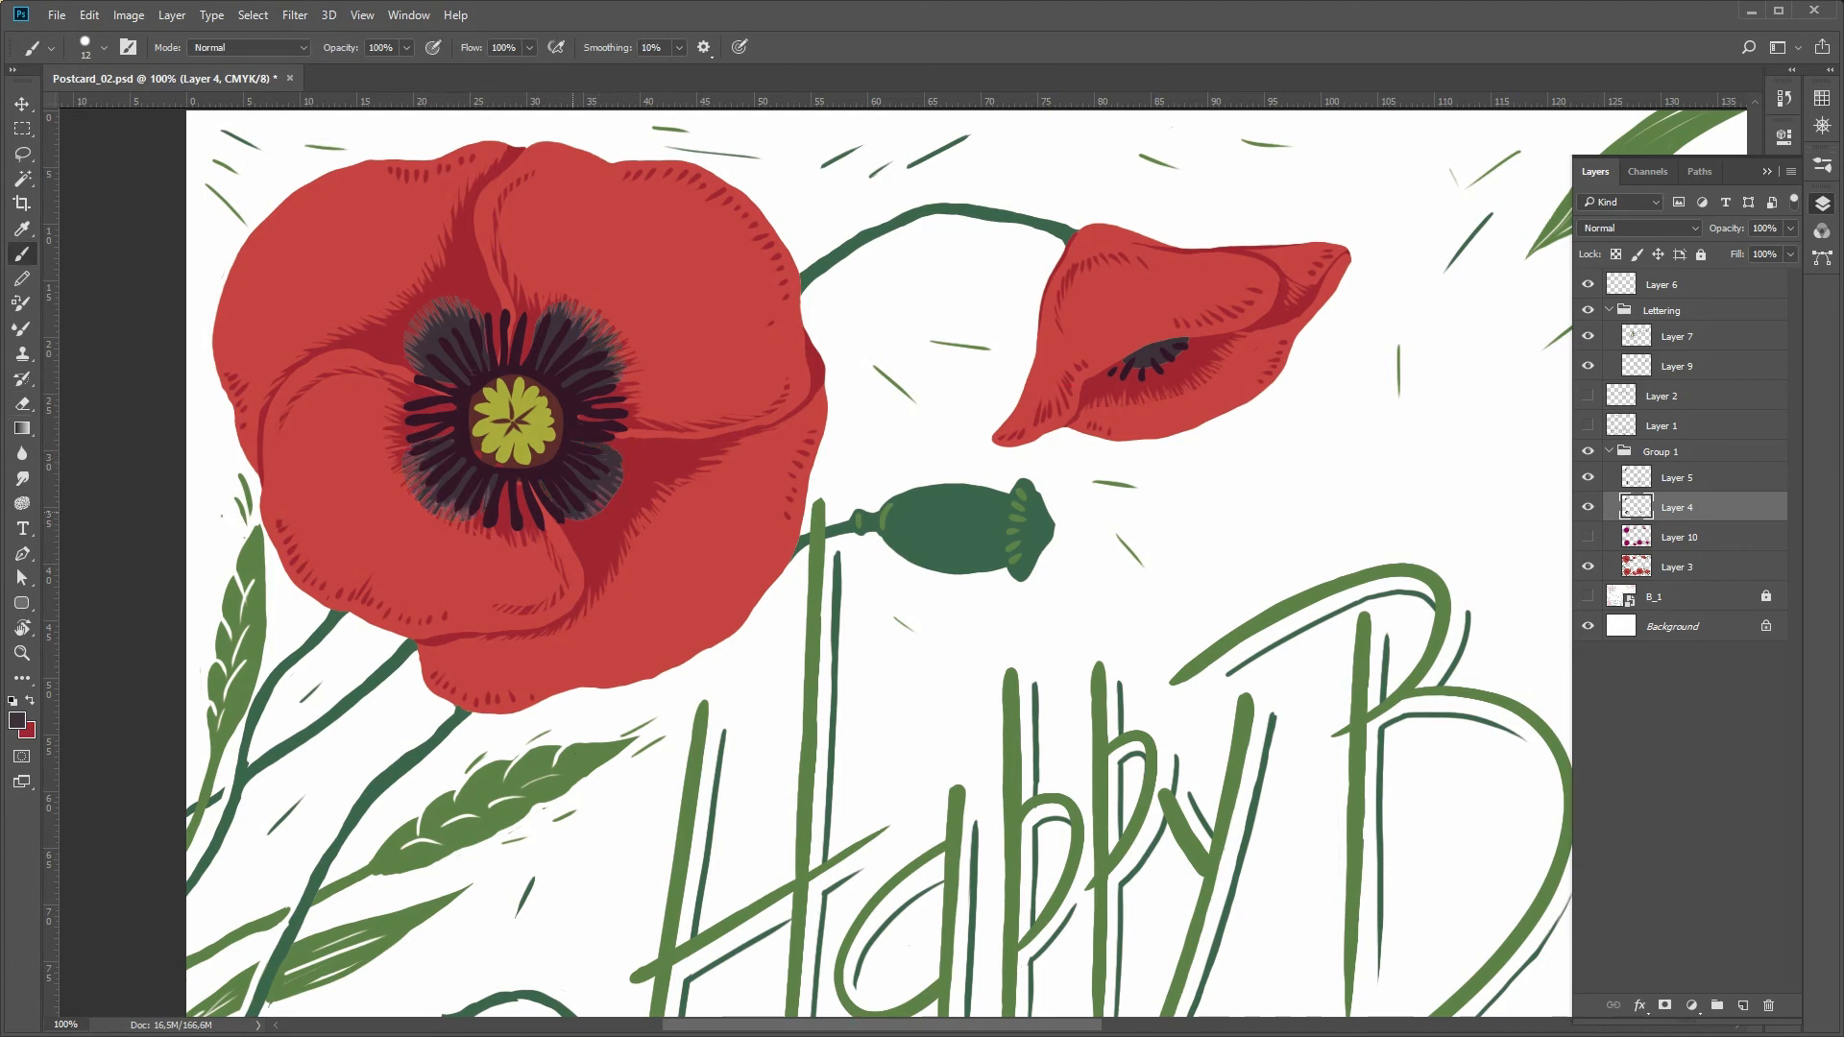
pyautogui.keyDown('alt'); pyautogui.click(573, 512); pyautogui.keyUp('alt')
# - Erase fine notches into the edges of the dark blotches around the lower-left poppy's center on Layer 4
pyautogui.keyDown('ctrl'); pyautogui.click(912, 334); pyautogui.keyUp('ctrl')
pyautogui.press('e')
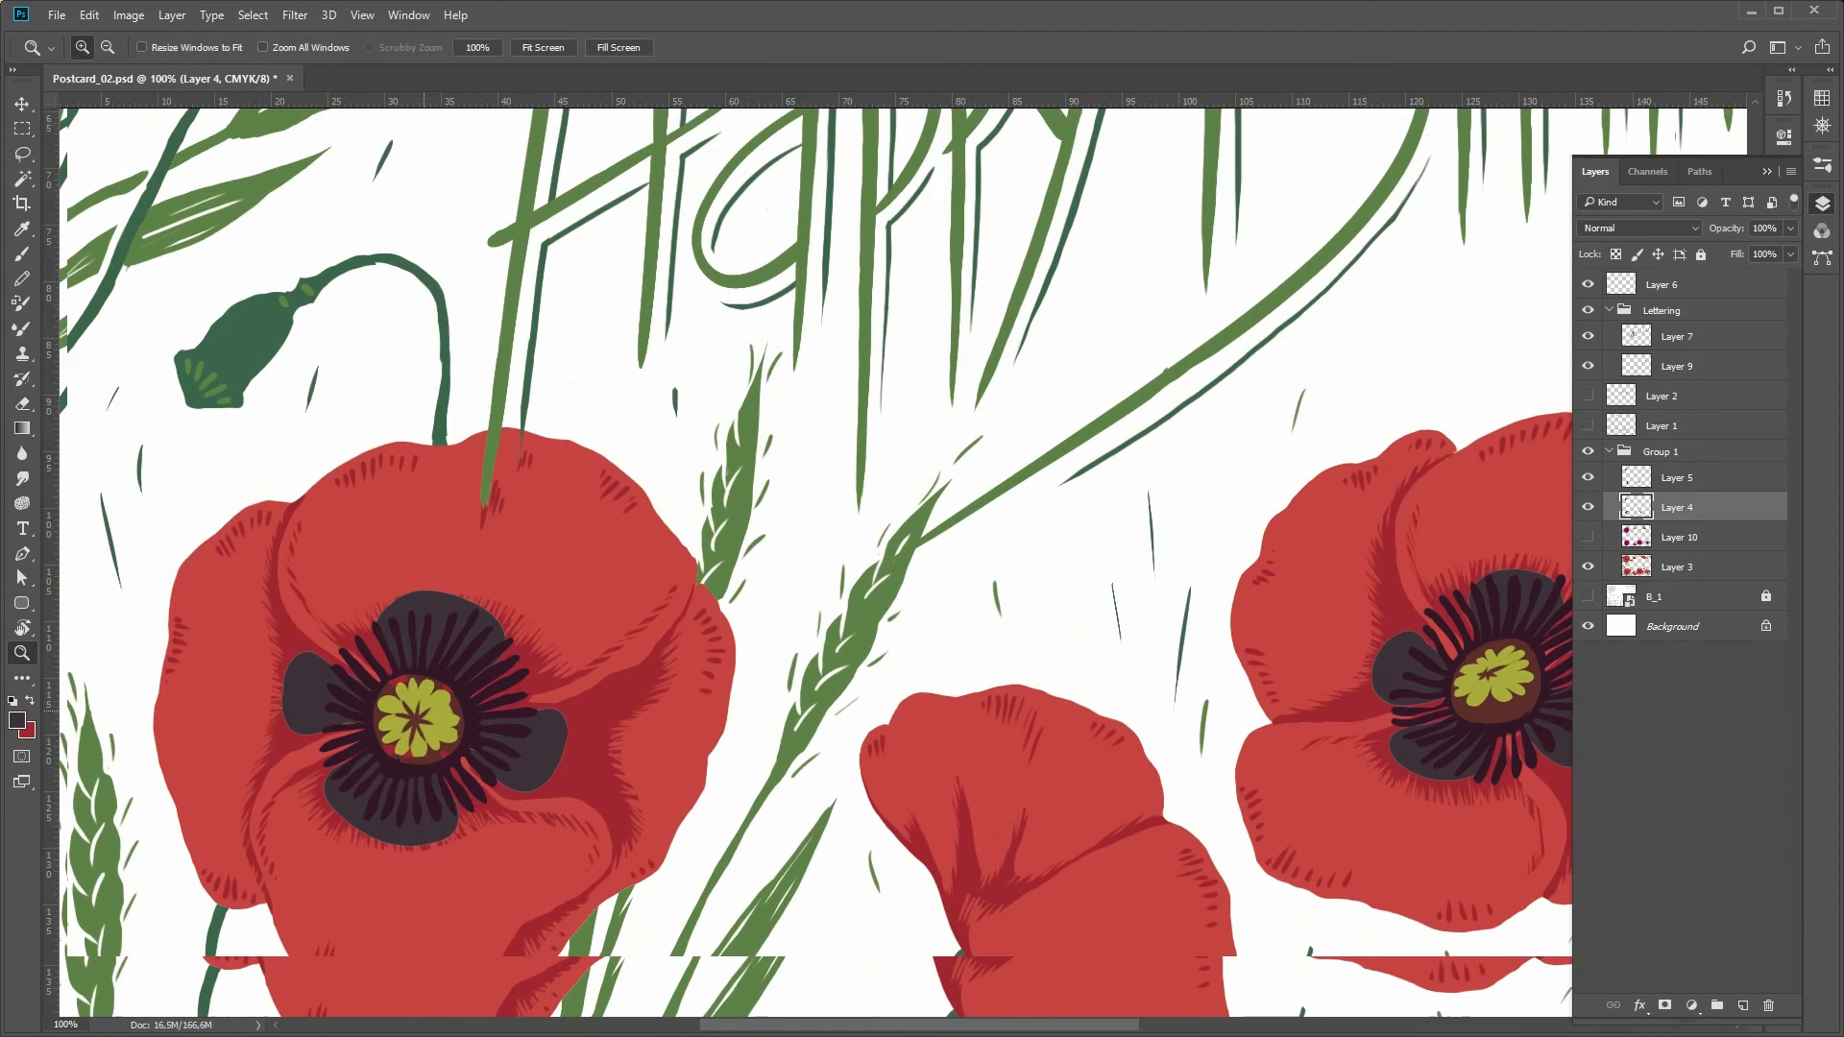
pyautogui.moveTo(382, 629)
pyautogui.mouseDown()
pyautogui.moveTo(389, 607)
pyautogui.moveTo(444, 591)
pyautogui.moveTo(496, 629)
pyautogui.moveTo(442, 595)
pyautogui.mouseUp()
pyautogui.moveTo(326, 778)
pyautogui.mouseDown()
pyautogui.moveTo(353, 811)
pyautogui.moveTo(443, 826)
pyautogui.mouseUp()
pyautogui.moveTo(291, 693); pyautogui.dragTo(296, 660)
pyautogui.moveTo(538, 787)
pyautogui.mouseDown()
pyautogui.moveTo(553, 762)
pyautogui.moveTo(537, 757)
pyautogui.mouseUp()
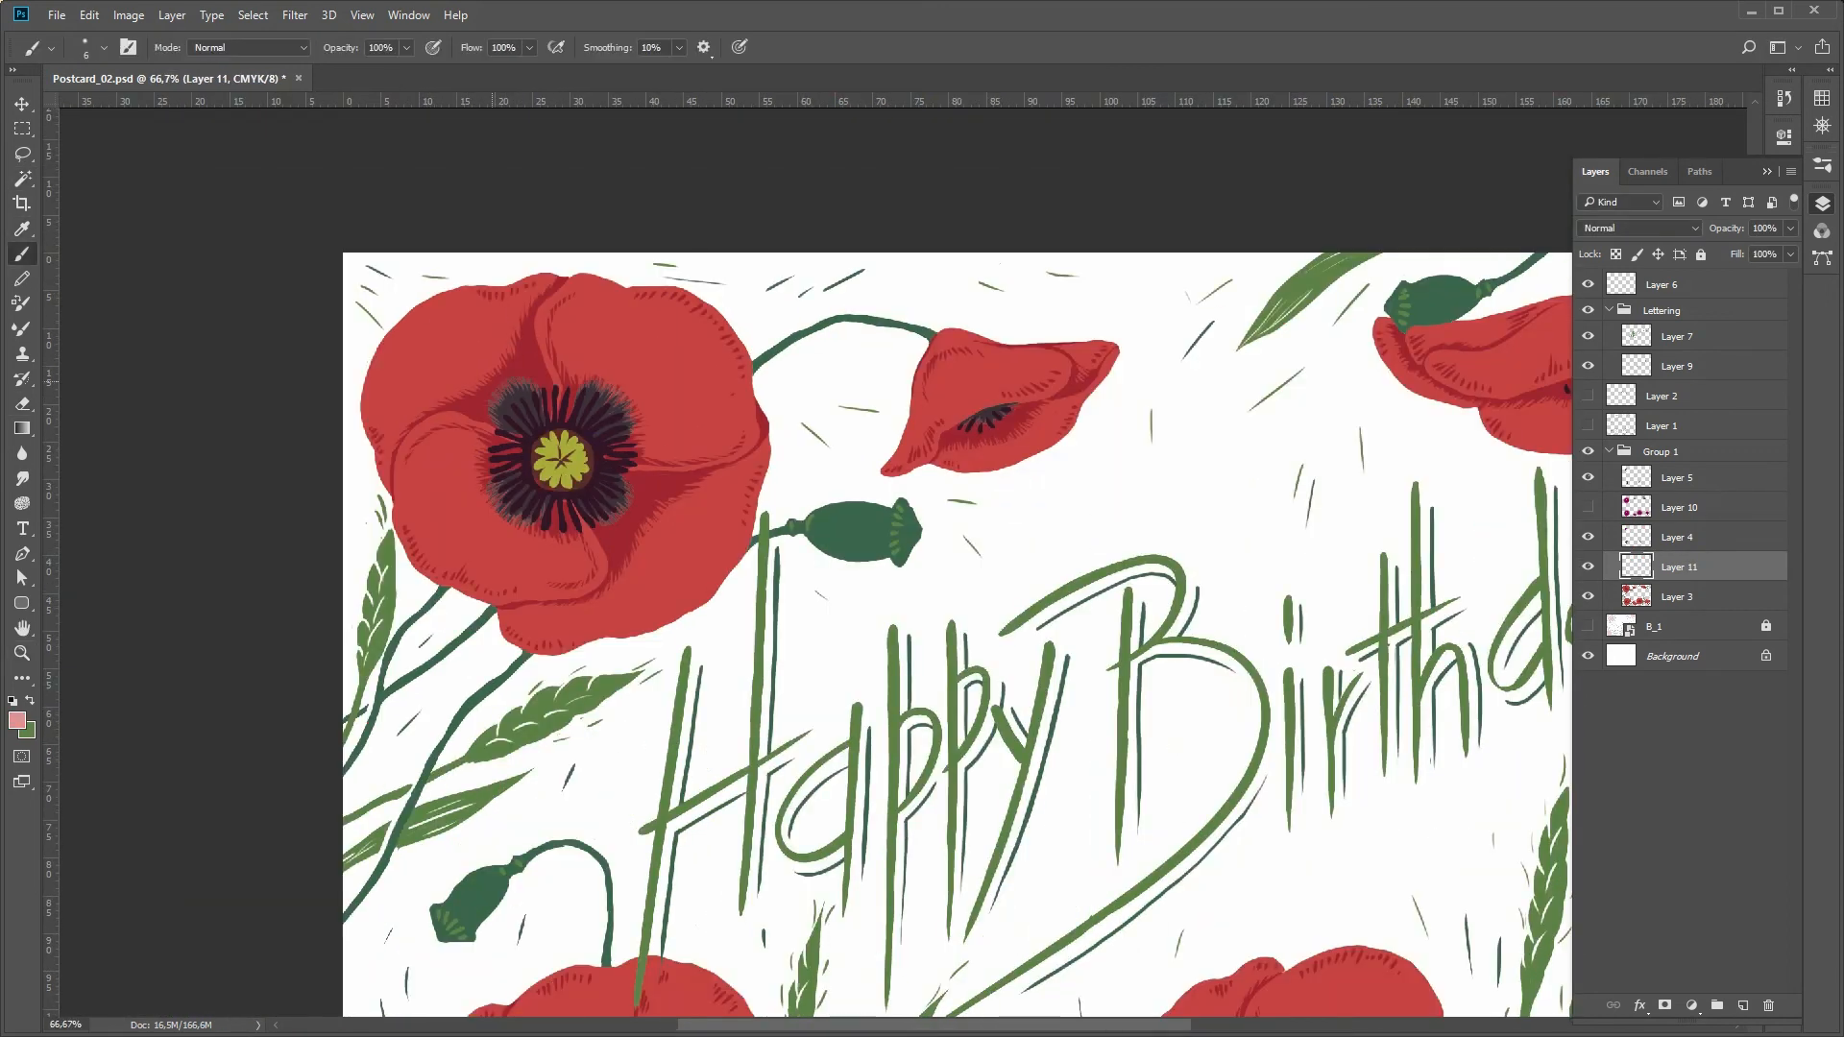
# - Brush light pink highlight hatching across the upper petals of the large upper-left poppy on Layer 11 with a 6 px brush
pyautogui.moveTo(382, 380); pyautogui.dragTo(478, 300)
pyautogui.moveTo(442, 377); pyautogui.dragTo(459, 348)
pyautogui.moveTo(465, 362); pyautogui.dragTo(488, 342)
pyautogui.moveTo(589, 307); pyautogui.dragTo(609, 291)
pyautogui.moveTo(734, 386); pyautogui.dragTo(733, 426)
pyautogui.moveTo(645, 362)
pyautogui.mouseDown()
pyautogui.moveTo(683, 354)
pyautogui.moveTo(688, 389)
pyautogui.mouseUp()
pyautogui.moveTo(597, 338); pyautogui.dragTo(647, 310)
# - Continue the light pink highlight hatching over the lower-left, bottom and right petals of the large upper-left poppy
pyautogui.moveTo(404, 519); pyautogui.dragTo(431, 468)
pyautogui.moveTo(487, 541); pyautogui.dragTo(509, 568)
pyautogui.moveTo(434, 472); pyautogui.dragTo(459, 463)
pyautogui.moveTo(429, 513)
pyautogui.mouseDown()
pyautogui.moveTo(457, 481)
pyautogui.moveTo(469, 499)
pyautogui.mouseUp()
pyautogui.moveTo(543, 634); pyautogui.dragTo(547, 619)
pyautogui.moveTo(565, 632); pyautogui.dragTo(575, 624)
pyautogui.moveTo(585, 633); pyautogui.dragTo(595, 623)
pyautogui.moveTo(706, 388); pyautogui.dragTo(722, 369)
pyautogui.moveTo(738, 473); pyautogui.dragTo(713, 493)
pyautogui.moveTo(687, 590); pyautogui.dragTo(697, 562)
pyautogui.moveTo(736, 544); pyautogui.dragTo(722, 536)
pyautogui.moveTo(605, 619); pyautogui.dragTo(615, 604)
pyautogui.moveTo(624, 612); pyautogui.dragTo(647, 597)
pyautogui.moveTo(662, 610); pyautogui.dragTo(662, 547)
pyautogui.moveTo(657, 556); pyautogui.dragTo(682, 524)
# - Brush light pink highlight strokes on the petals of the side-view poppy beside the large upper-left one
pyautogui.moveTo(970, 404); pyautogui.dragTo(688, 479)
pyautogui.moveTo(699, 494); pyautogui.dragTo(764, 440)
pyautogui.moveTo(646, 510); pyautogui.dragTo(651, 487)
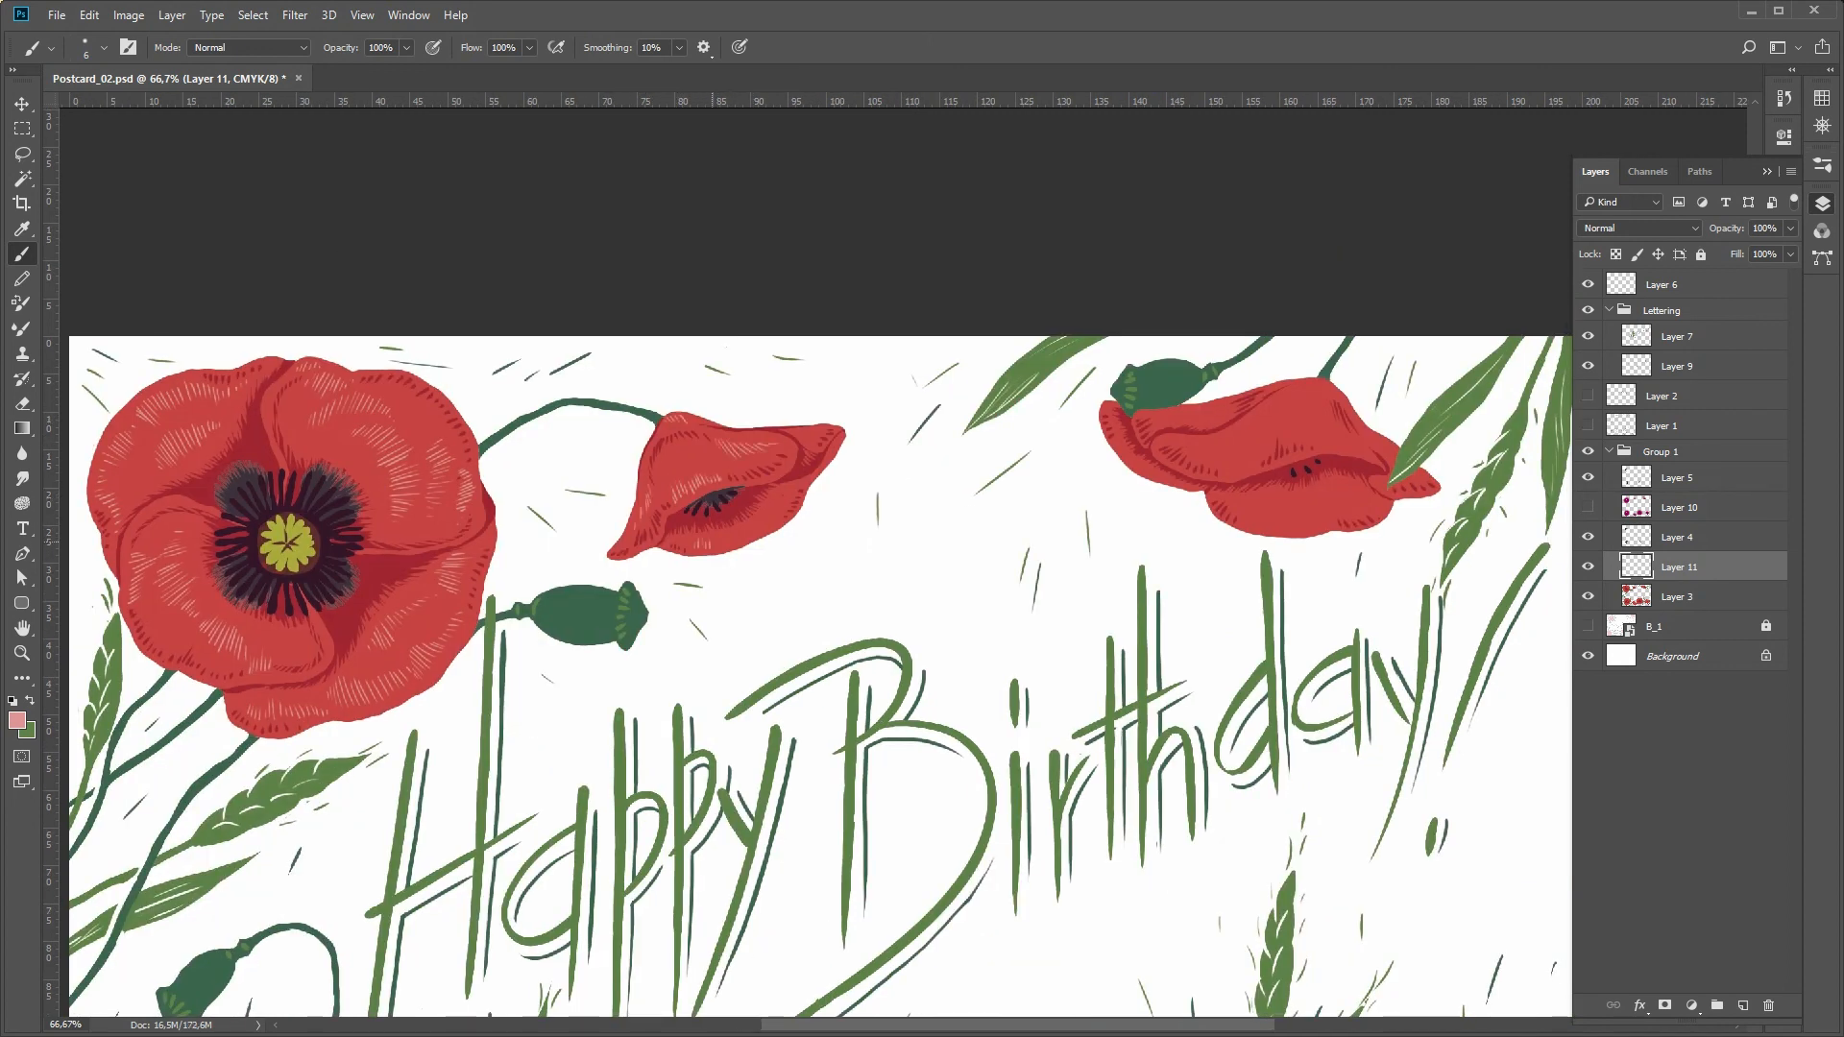
# - Brush light pink highlight strokes over the upper and lower petals of the upper-right side-view poppy on Layer 11
pyautogui.moveTo(961, 577); pyautogui.dragTo(564, 605)
pyautogui.moveTo(821, 498); pyautogui.dragTo(861, 463)
pyautogui.moveTo(927, 476)
pyautogui.mouseDown()
pyautogui.moveTo(951, 449)
pyautogui.moveTo(920, 416)
pyautogui.mouseUp()
pyautogui.moveTo(953, 481); pyautogui.dragTo(963, 465)
pyautogui.moveTo(862, 442); pyautogui.dragTo(903, 417)
pyautogui.moveTo(765, 448); pyautogui.dragTo(825, 437)
pyautogui.moveTo(864, 559); pyautogui.dragTo(875, 539)
pyautogui.moveTo(884, 559); pyautogui.dragTo(940, 518)
pyautogui.moveTo(947, 540); pyautogui.dragTo(971, 523)
pyautogui.press('z')
pyautogui.keyDown('alt'); pyautogui.click(816, 595); pyautogui.keyUp('alt')
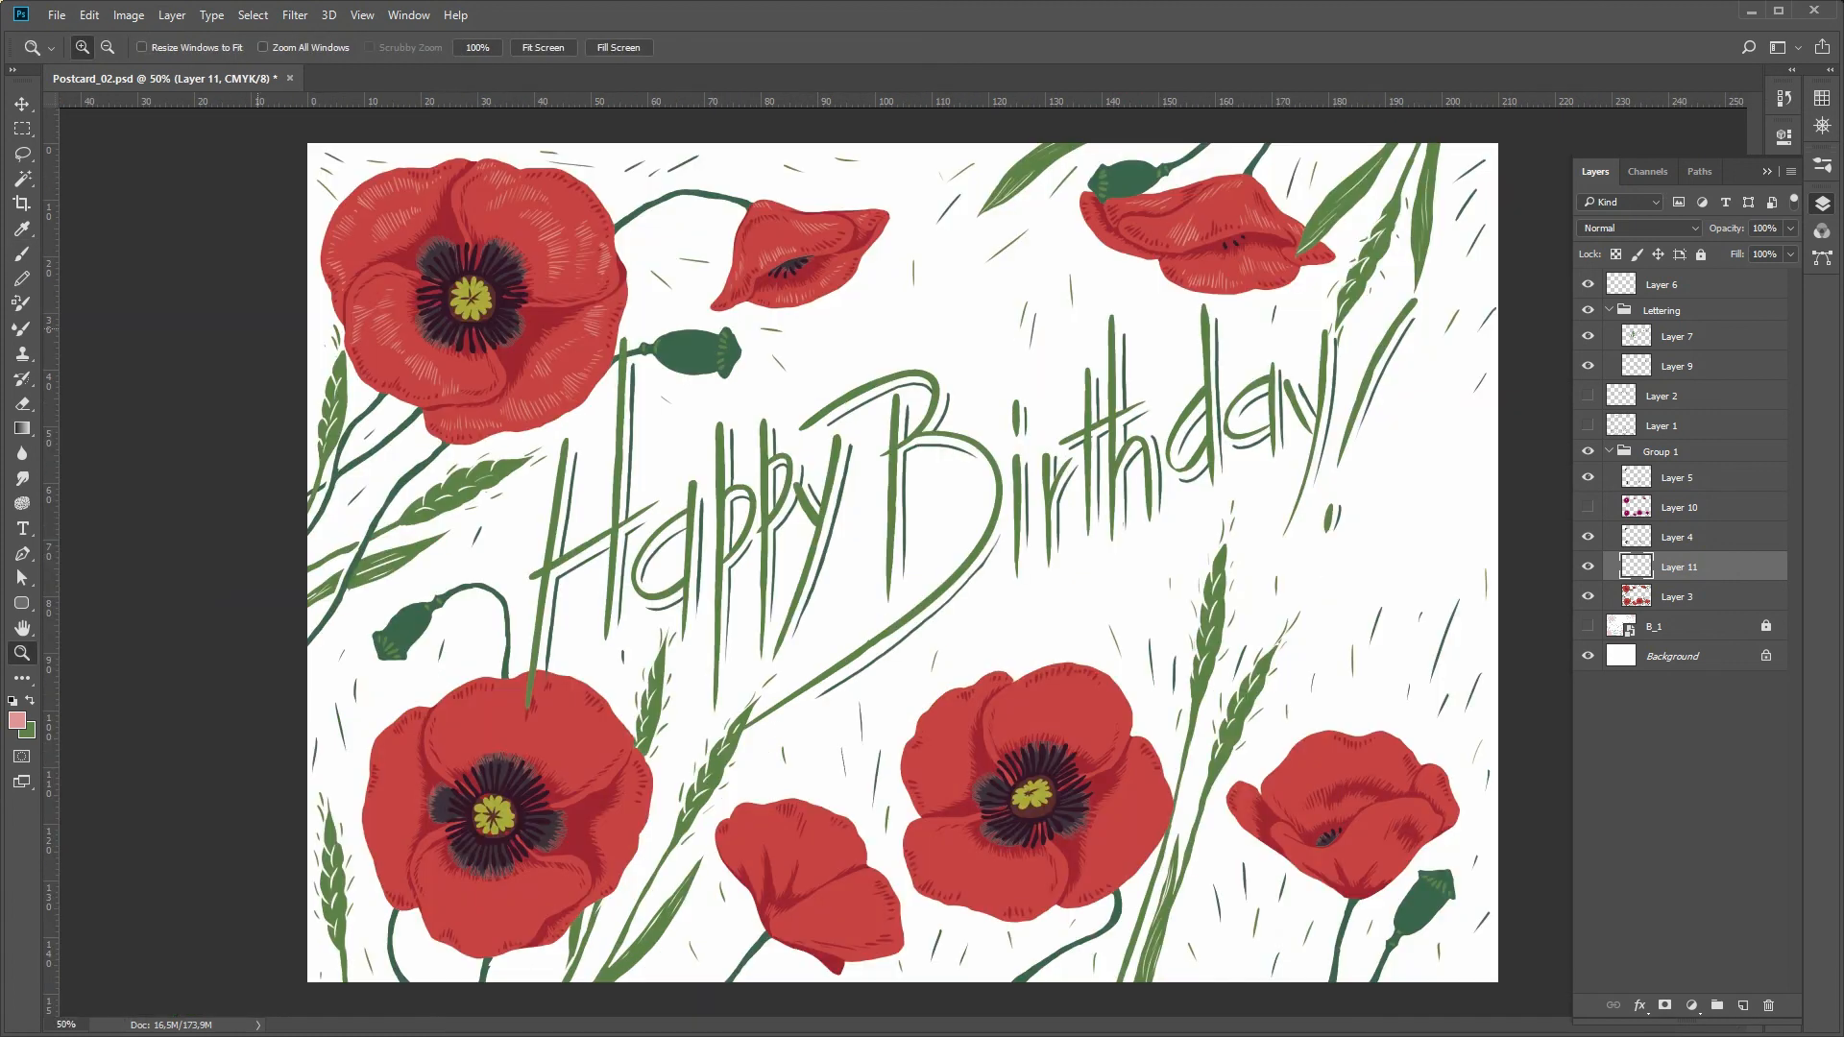
# - Brush light pink highlight hatching over the bottom and left petals of the lower-left poppy on Layer 11
pyautogui.click(471, 870)
pyautogui.press('b')
pyautogui.moveTo(394, 898); pyautogui.dragTo(407, 865)
pyautogui.moveTo(454, 931); pyautogui.dragTo(477, 901)
pyautogui.moveTo(512, 906); pyautogui.dragTo(554, 859)
pyautogui.moveTo(570, 857); pyautogui.dragTo(586, 842)
pyautogui.moveTo(458, 881); pyautogui.dragTo(476, 853)
pyautogui.moveTo(477, 898)
pyautogui.mouseDown()
pyautogui.moveTo(510, 848)
pyautogui.moveTo(434, 841)
pyautogui.mouseUp()
pyautogui.moveTo(438, 869); pyautogui.dragTo(454, 853)
pyautogui.moveTo(316, 787); pyautogui.dragTo(335, 763)
pyautogui.moveTo(333, 823); pyautogui.dragTo(341, 802)
pyautogui.moveTo(334, 675); pyautogui.dragTo(356, 642)
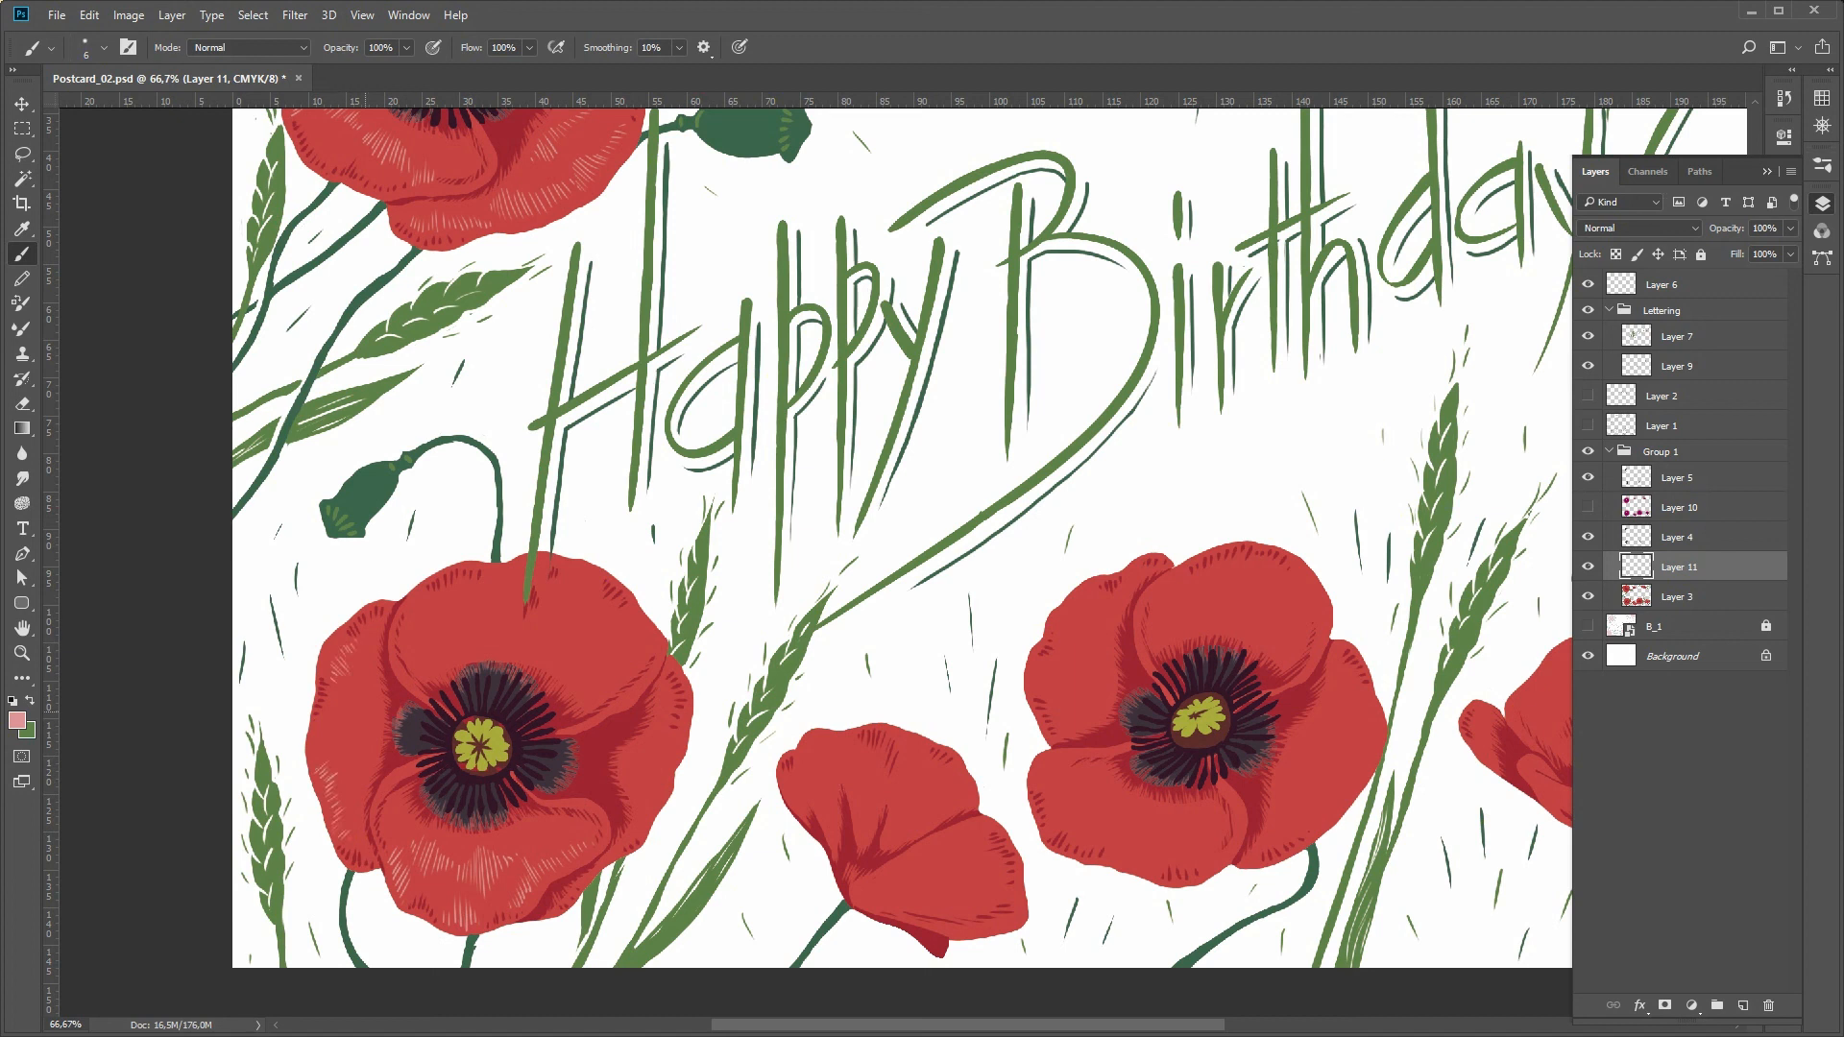
# - Extend the light pink highlight hatching across the large upper petal of the lower-left poppy
pyautogui.moveTo(334, 735); pyautogui.dragTo(361, 707)
pyautogui.moveTo(407, 641); pyautogui.dragTo(434, 595)
pyautogui.moveTo(437, 609)
pyautogui.mouseDown()
pyautogui.moveTo(448, 587)
pyautogui.moveTo(518, 567)
pyautogui.mouseUp()
pyautogui.moveTo(538, 594)
pyautogui.mouseDown()
pyautogui.moveTo(545, 567)
pyautogui.moveTo(596, 571)
pyautogui.mouseUp()
pyautogui.moveTo(622, 654); pyautogui.dragTo(645, 630)
pyautogui.moveTo(518, 658)
pyautogui.mouseDown()
pyautogui.moveTo(563, 633)
pyautogui.moveTo(577, 647)
pyautogui.mouseUp()
pyautogui.moveTo(461, 644); pyautogui.dragTo(487, 613)
pyautogui.moveTo(440, 657); pyautogui.dragTo(456, 639)
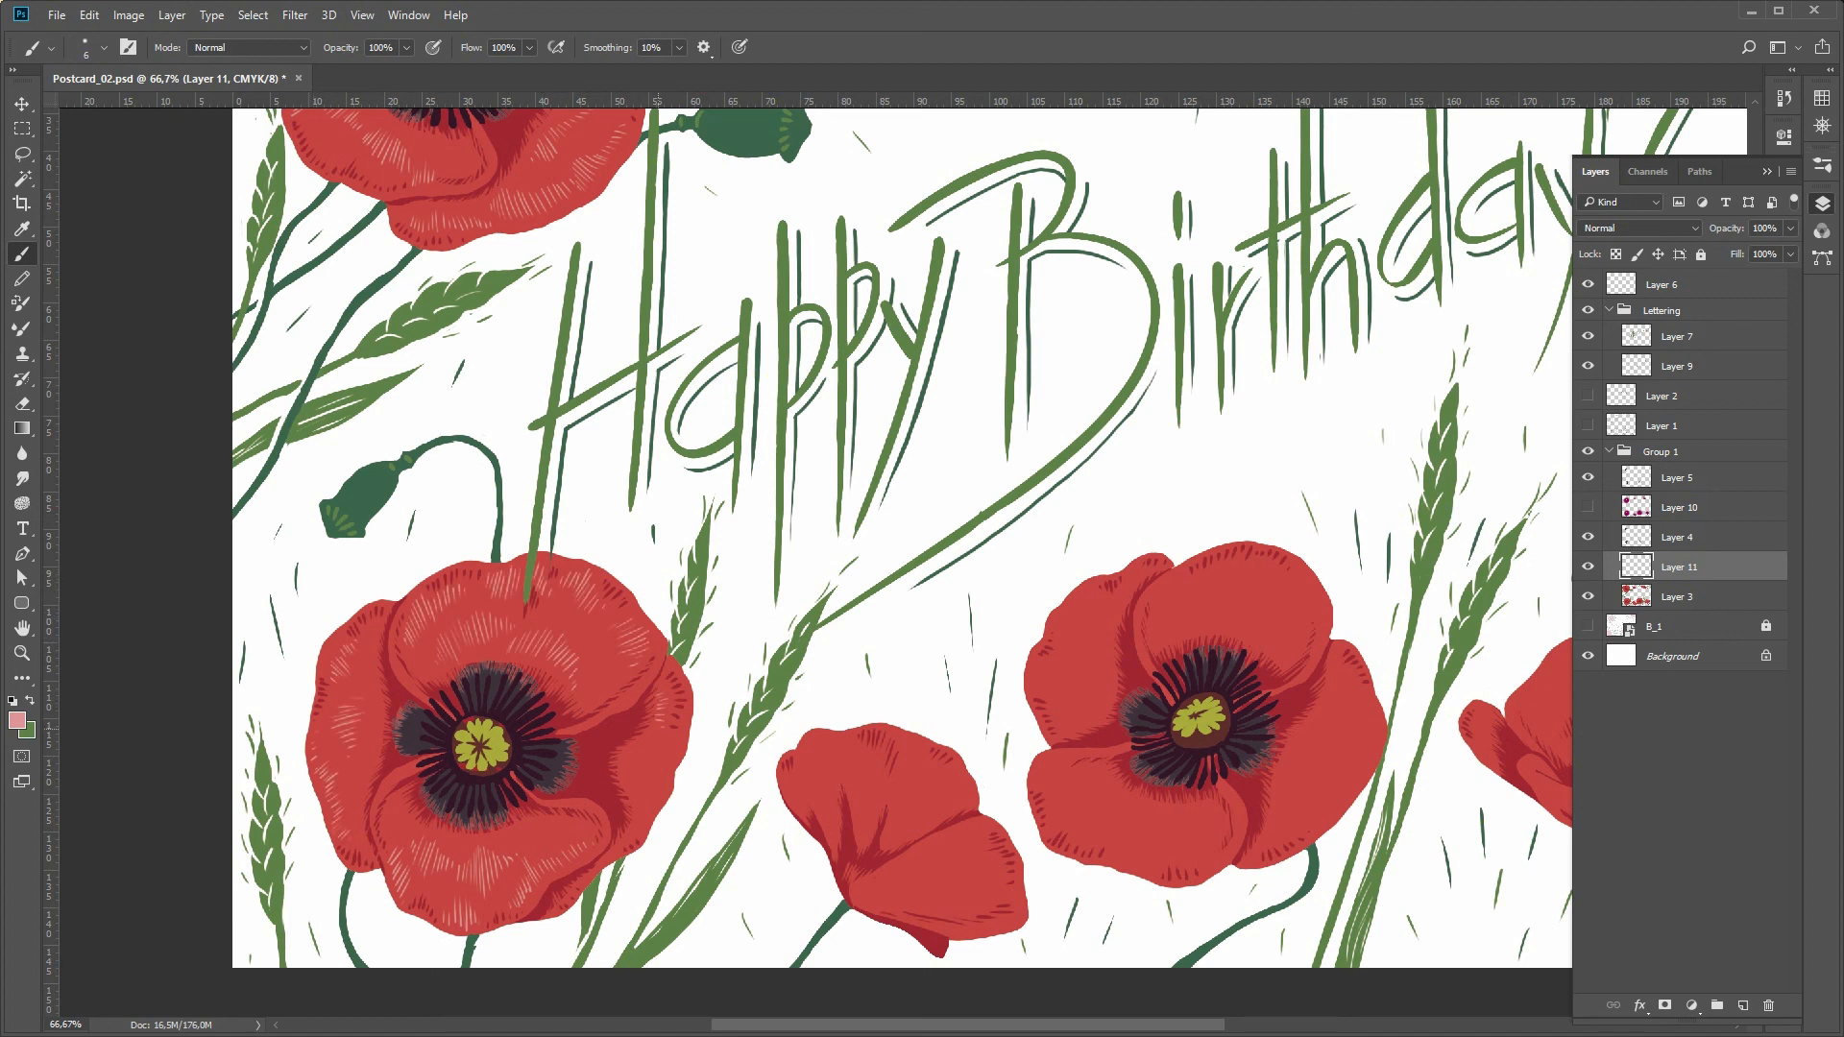
pyautogui.press('z')
pyautogui.keyDown('alt'); pyautogui.click(834, 865); pyautogui.keyUp('alt')
pyautogui.click(842, 872)
pyautogui.click(840, 866)
pyautogui.keyDown('alt'); pyautogui.click(839, 866); pyautogui.keyUp('alt')
pyautogui.press('b')
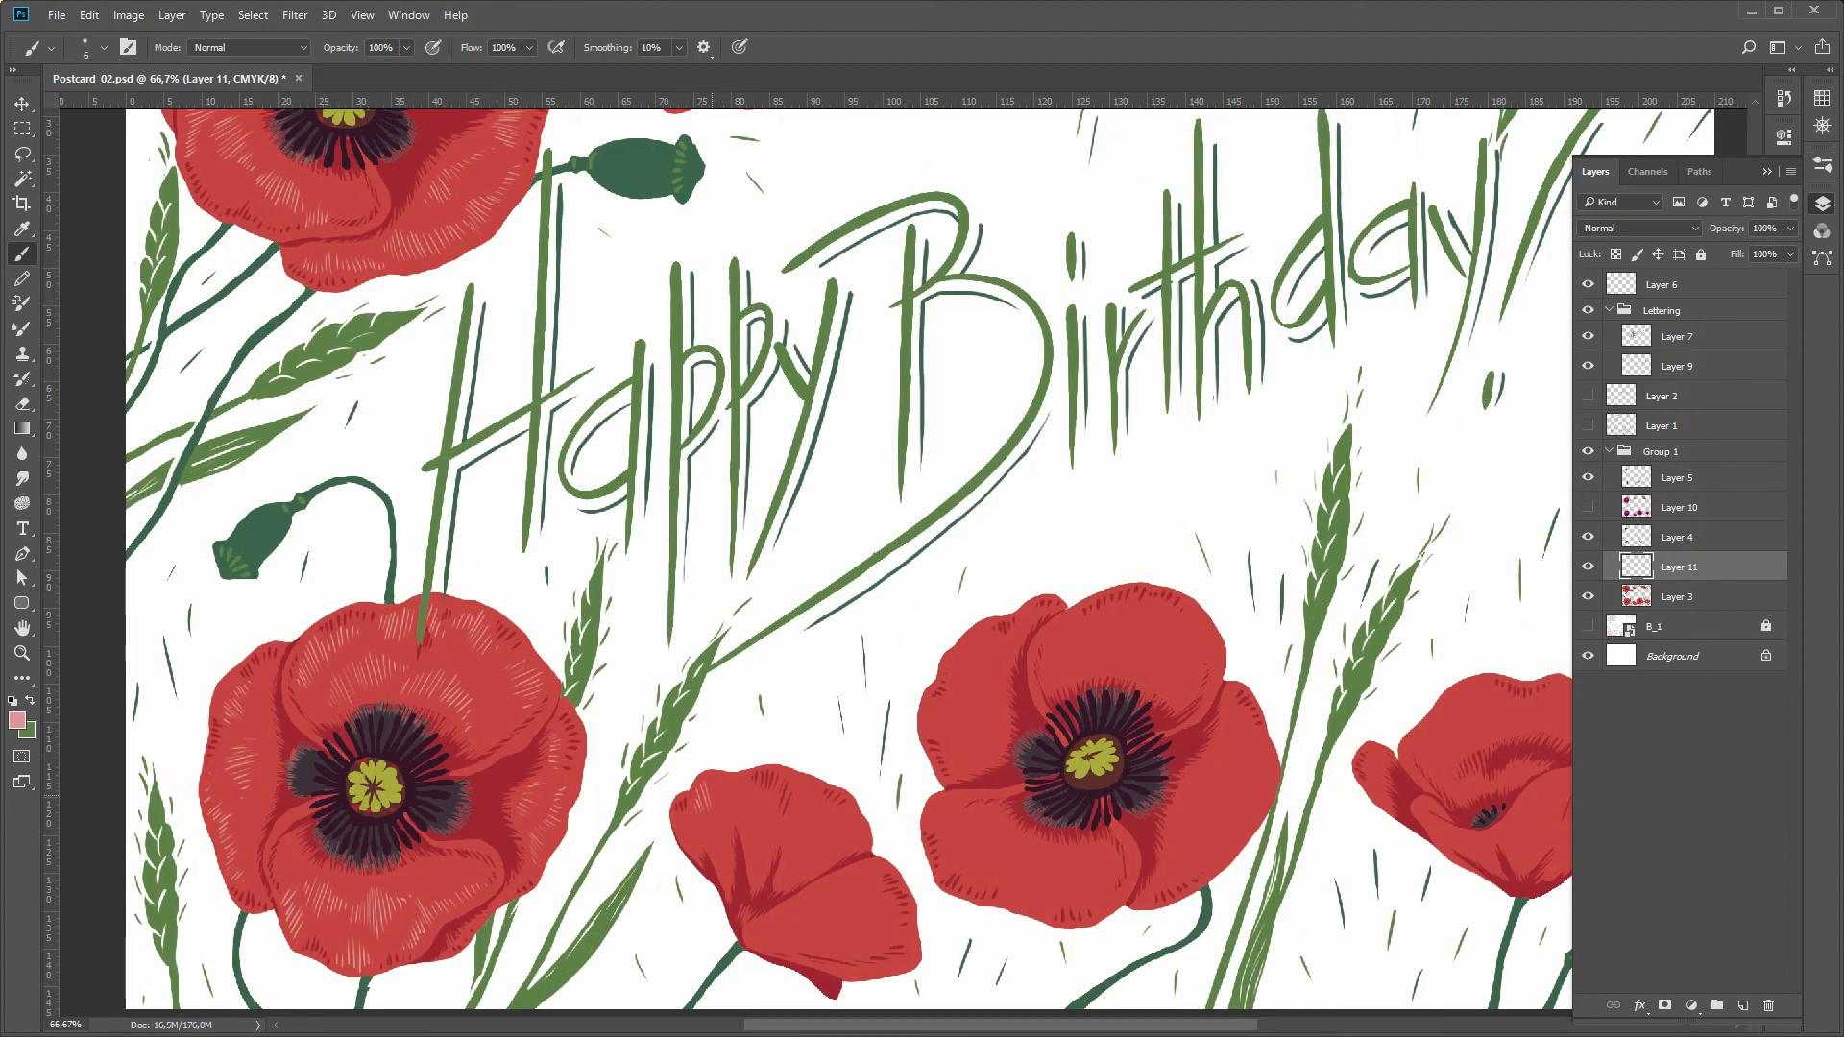
# - Brush light pink highlight strokes on the lower side-view poppy and continue the hatching onto the open poppy to its right
pyautogui.moveTo(801, 831); pyautogui.dragTo(822, 789)
pyautogui.moveTo(837, 857); pyautogui.dragTo(860, 832)
pyautogui.moveTo(720, 865); pyautogui.dragTo(687, 831)
pyautogui.moveTo(751, 865); pyautogui.dragTo(742, 834)
pyautogui.moveTo(807, 905); pyautogui.dragTo(874, 880)
pyautogui.moveTo(1133, 749); pyautogui.dragTo(760, 674)
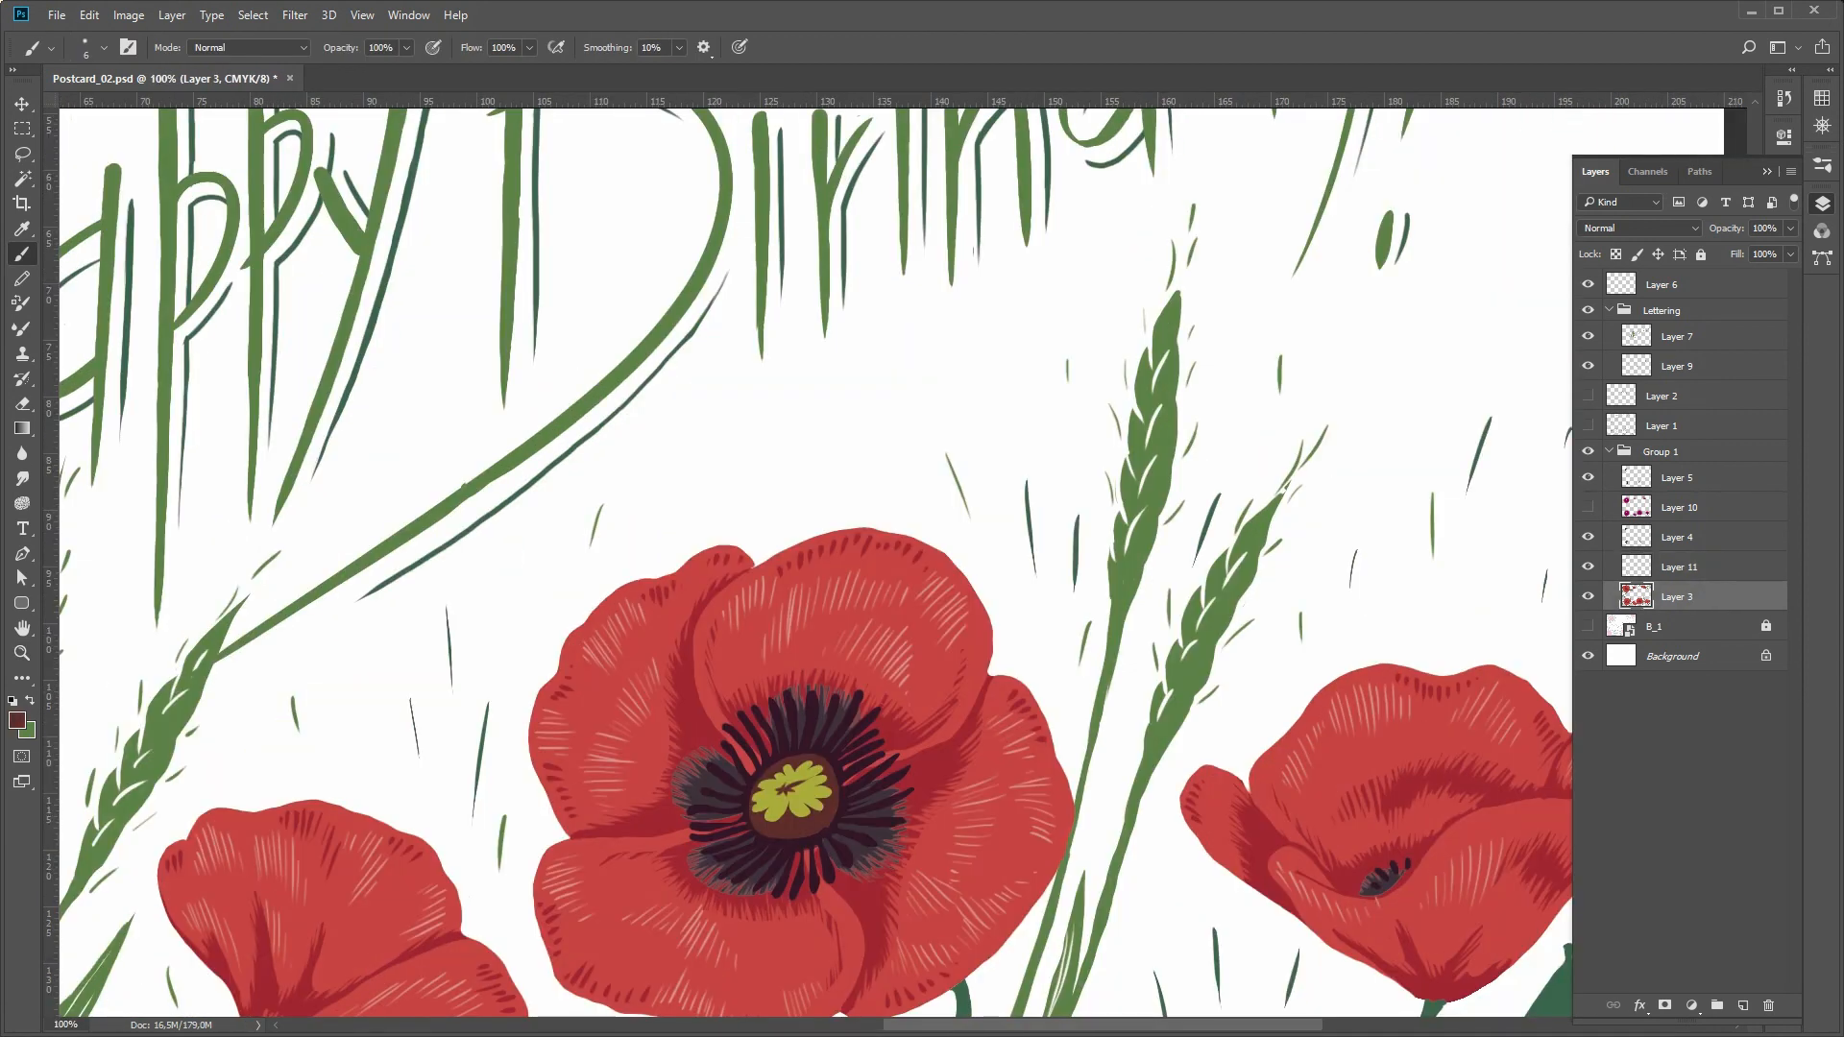
# - Erase thin radial lines into the yellow center of the lower-right open poppy on Layer 4
pyautogui.click(1676, 537)
pyautogui.press('e')
pyautogui.moveTo(792, 814); pyautogui.dragTo(795, 792)
pyautogui.moveTo(807, 771)
pyautogui.mouseDown()
pyautogui.moveTo(779, 794)
pyautogui.moveTo(768, 781)
pyautogui.mouseUp()
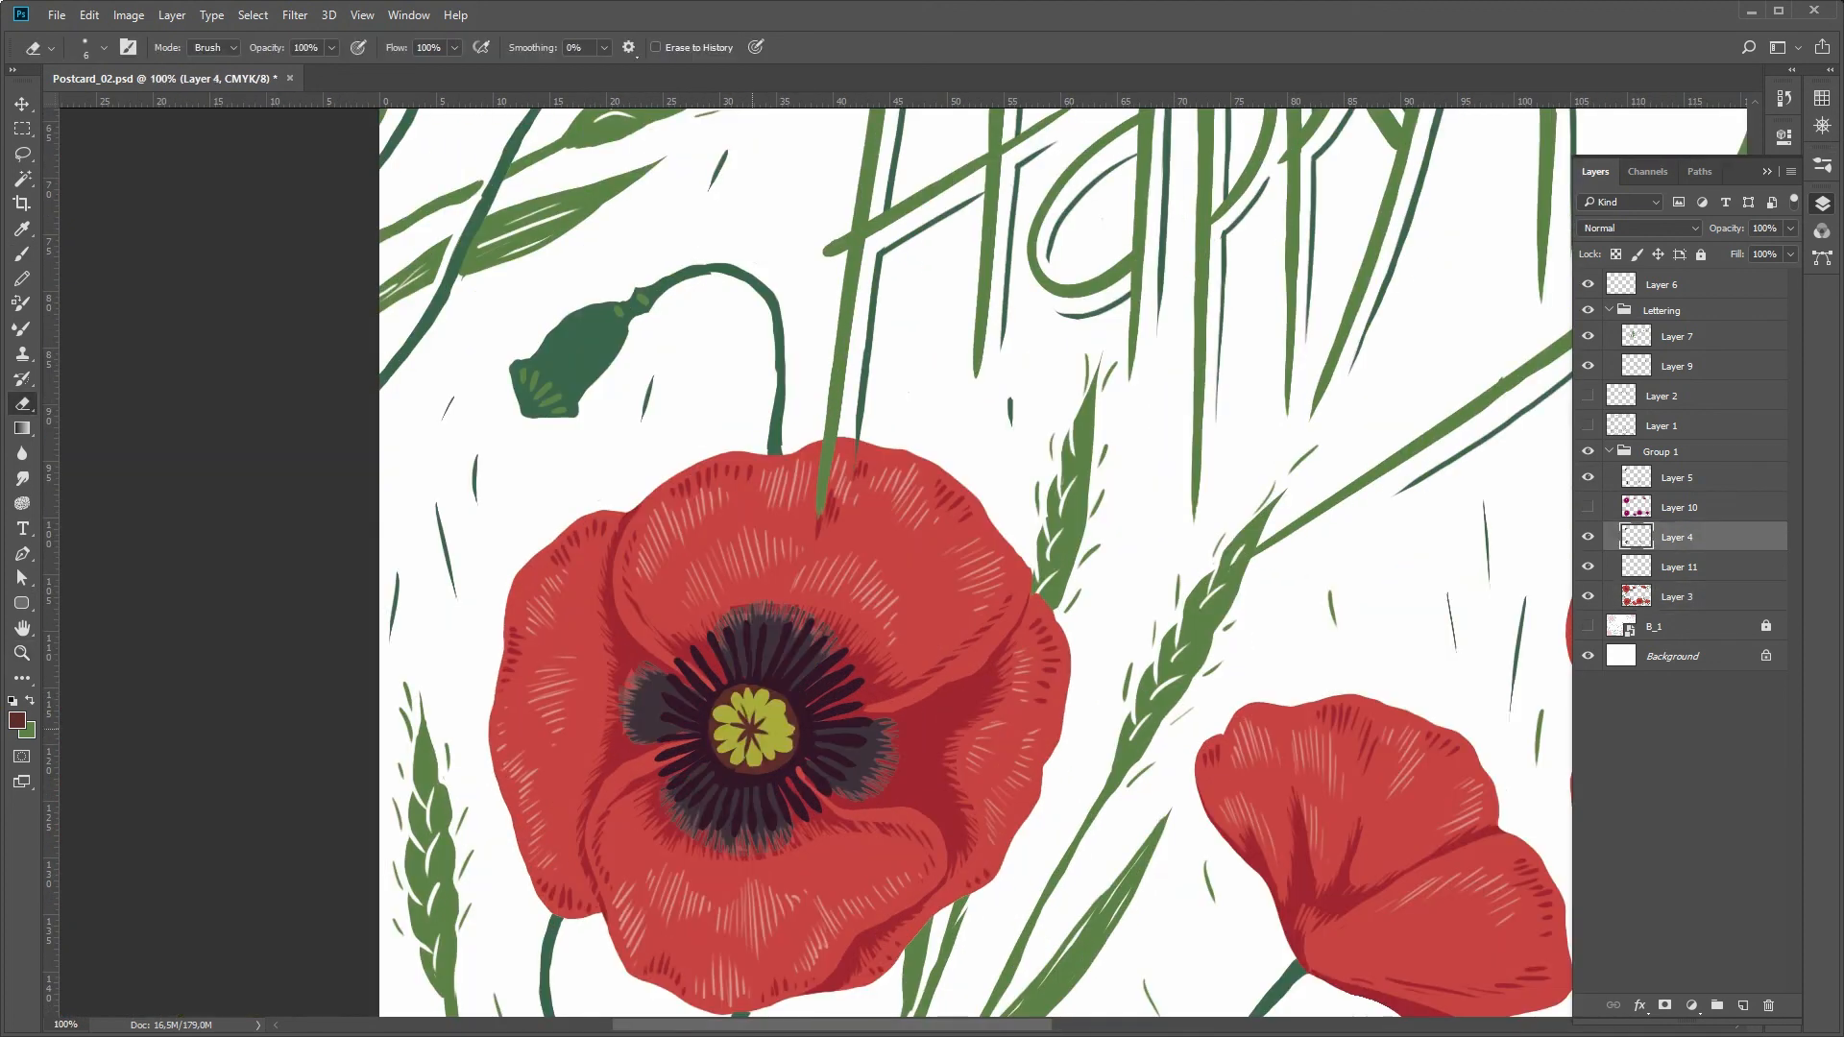
# - Erase thin radial lines into the yellow center of the lower-left poppy on Layer 4
pyautogui.moveTo(753, 724); pyautogui.dragTo(766, 699)
pyautogui.moveTo(762, 725); pyautogui.dragTo(782, 718)
pyautogui.moveTo(756, 734)
pyautogui.mouseDown()
pyautogui.moveTo(776, 744)
pyautogui.moveTo(762, 694)
pyautogui.mouseUp()
pyautogui.moveTo(763, 722); pyautogui.dragTo(781, 703)
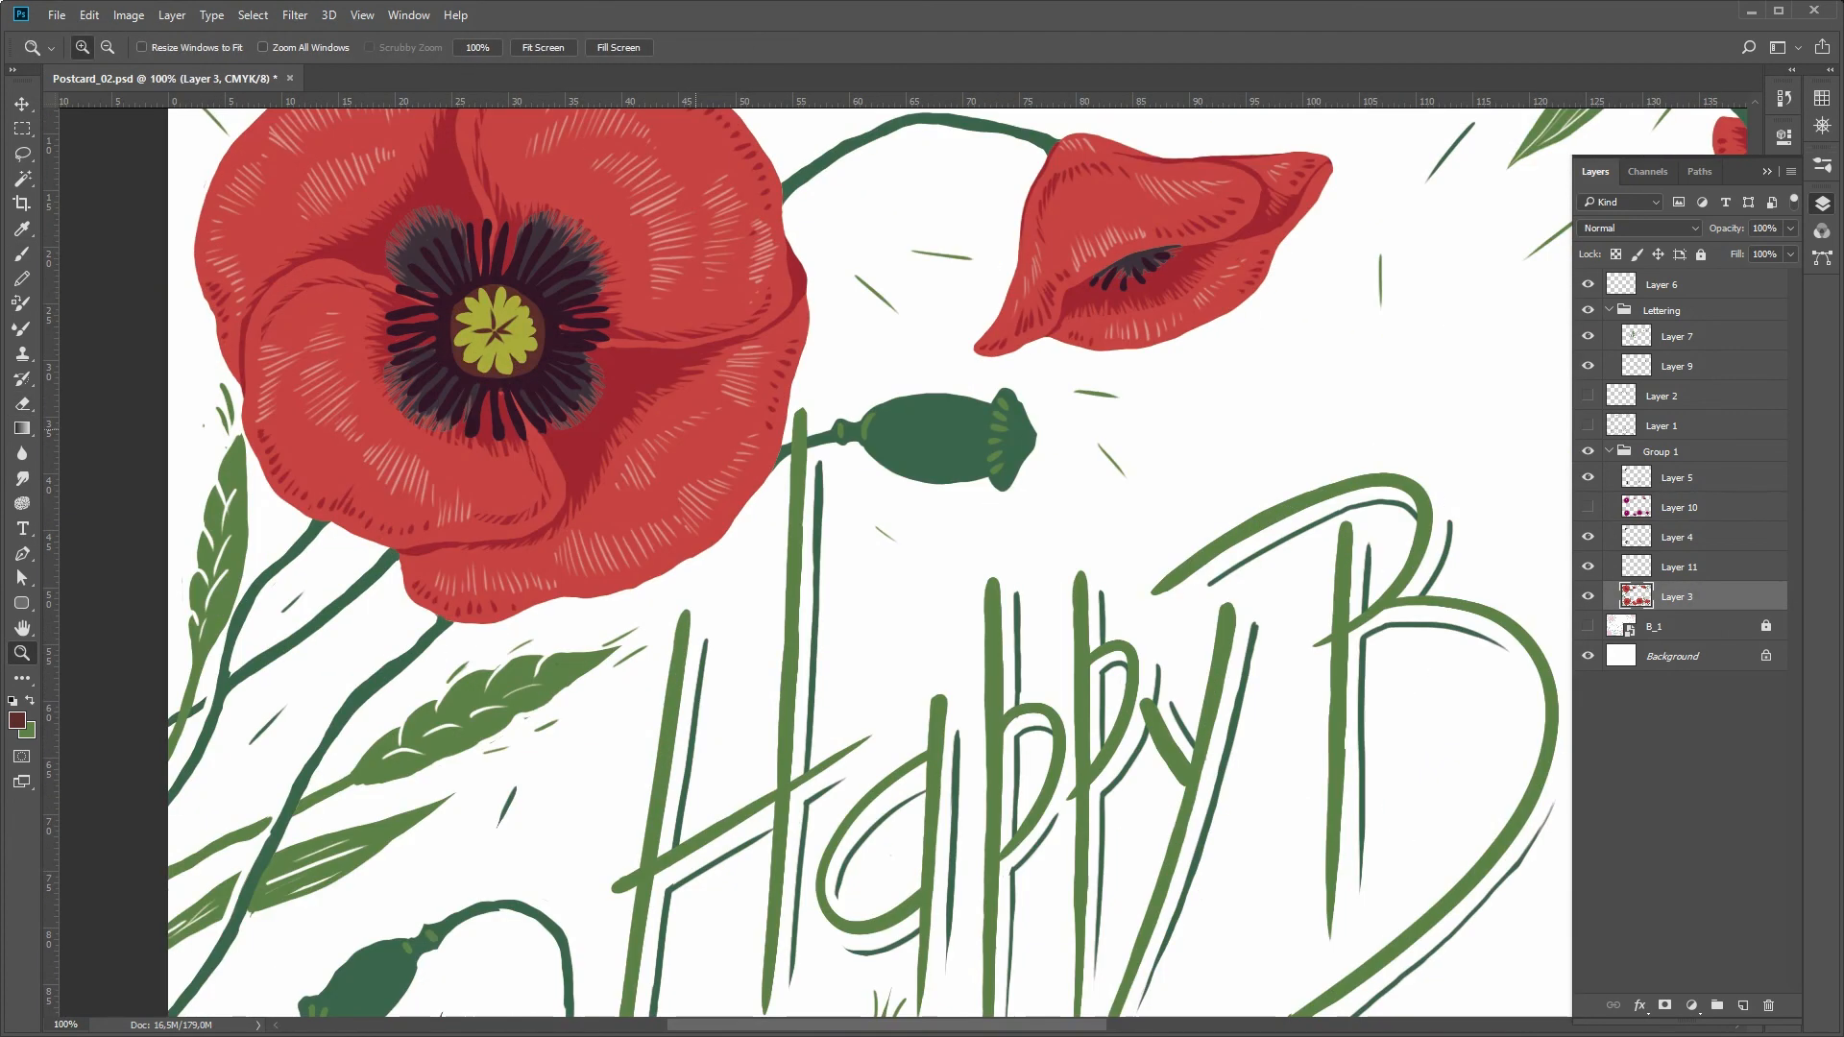
# - Erase thin lines radiating through the yellow center of the large upper-left poppy on Layer 4
pyautogui.moveTo(501, 326); pyautogui.dragTo(513, 310)
pyautogui.moveTo(497, 341)
pyautogui.mouseDown()
pyautogui.moveTo(471, 355)
pyautogui.moveTo(469, 305)
pyautogui.mouseUp()
pyautogui.moveTo(501, 338)
pyautogui.mouseDown()
pyautogui.moveTo(528, 344)
pyautogui.moveTo(528, 319)
pyautogui.mouseUp()
pyautogui.moveTo(483, 313)
pyautogui.mouseDown()
pyautogui.moveTo(466, 298)
pyautogui.moveTo(456, 316)
pyautogui.mouseUp()
pyautogui.moveTo(474, 339); pyautogui.dragTo(456, 345)
pyautogui.moveTo(490, 350)
pyautogui.mouseDown()
pyautogui.moveTo(465, 373)
pyautogui.moveTo(539, 348)
pyautogui.mouseUp()
pyautogui.moveTo(516, 315); pyautogui.dragTo(530, 296)
pyautogui.moveTo(501, 302); pyautogui.dragTo(497, 286)
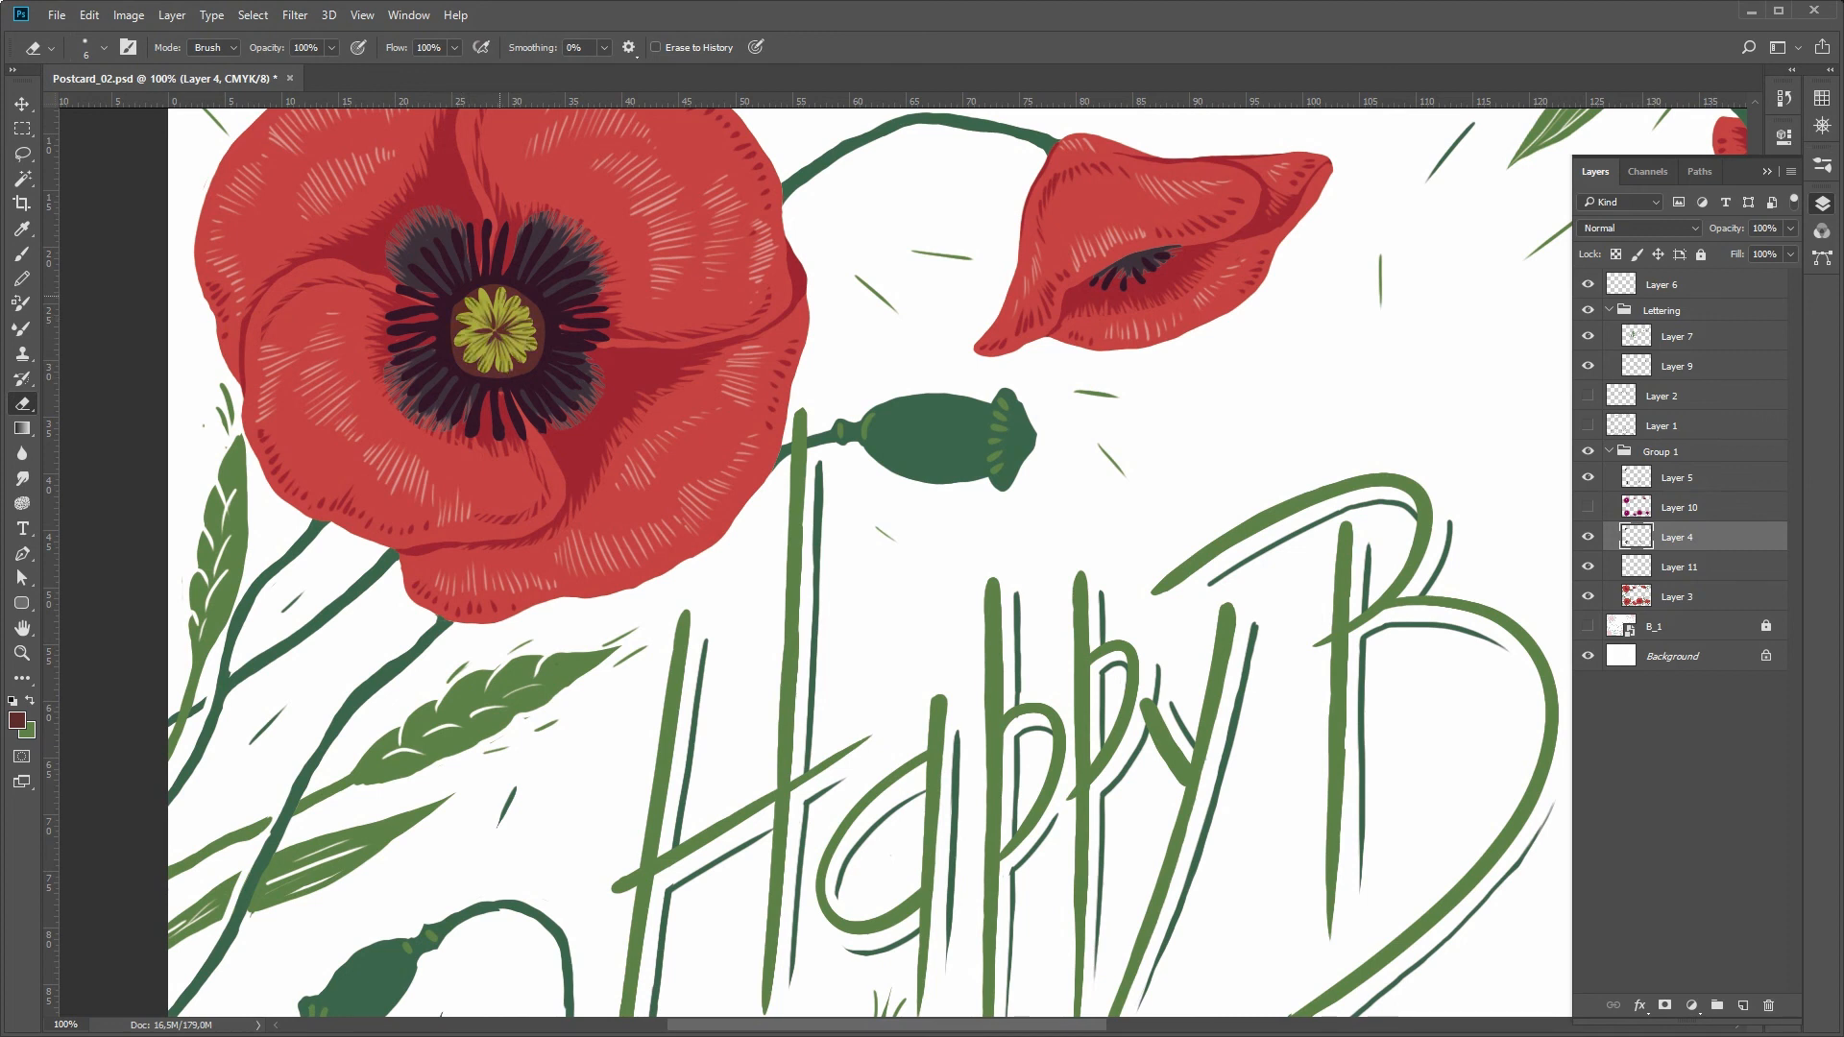
pyautogui.moveTo(489, 306); pyautogui.dragTo(479, 289)
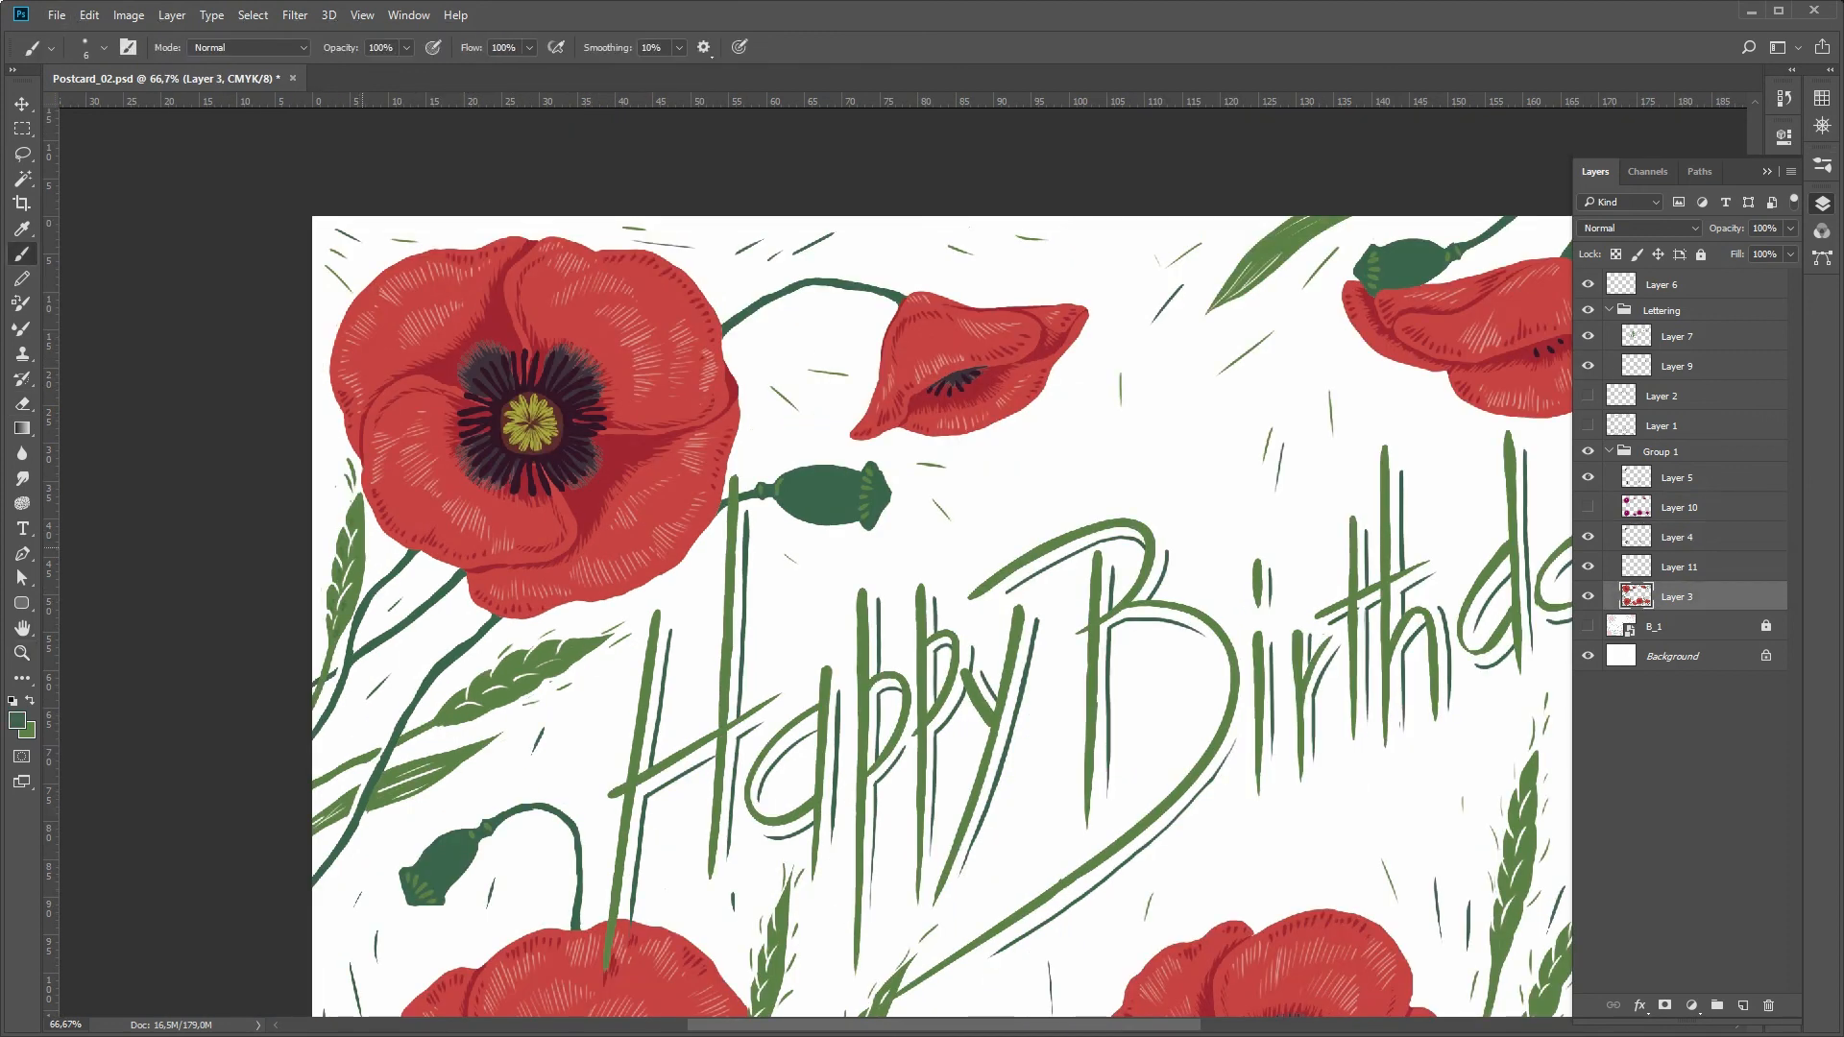
# - Detail the wheat ears and leaves below the upper-left poppy on Layer 3 with dark green brush marks and erased veins
pyautogui.scroll(1, 358, 576)
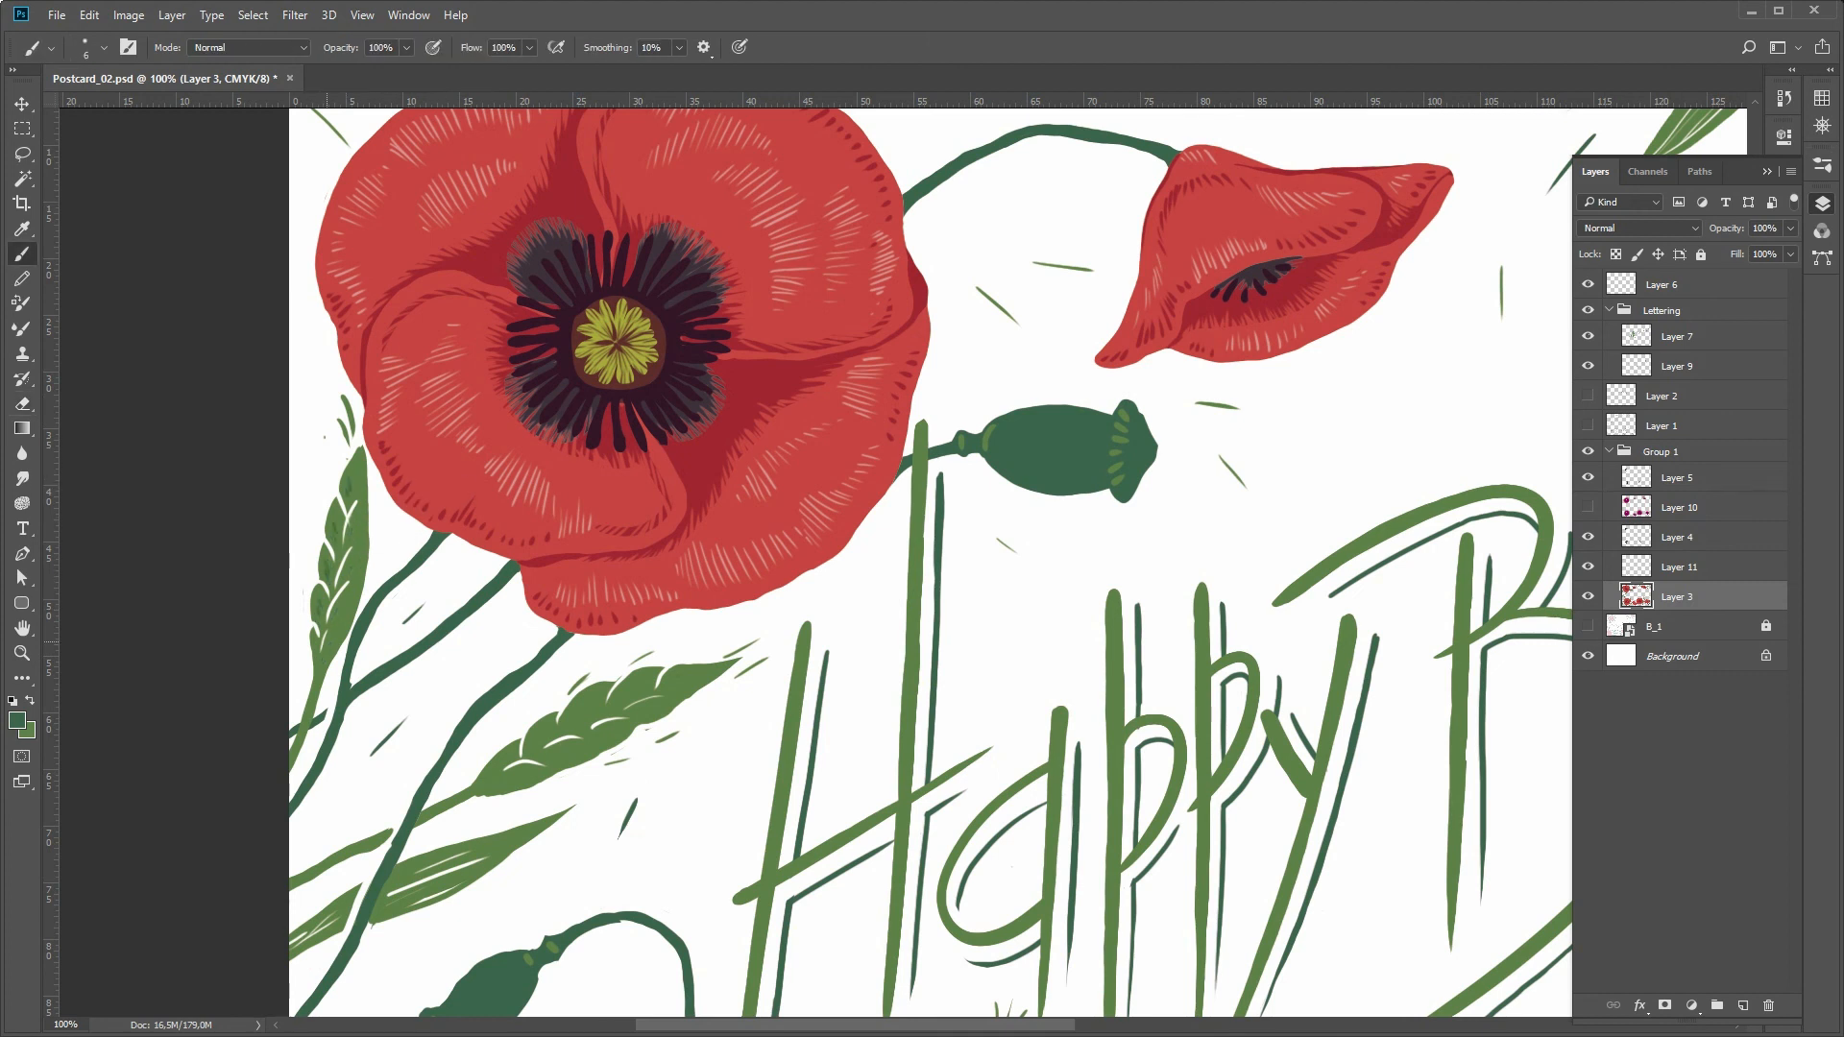
pyautogui.press('e')
pyautogui.press('b')
pyautogui.press('e')
pyautogui.press('b')
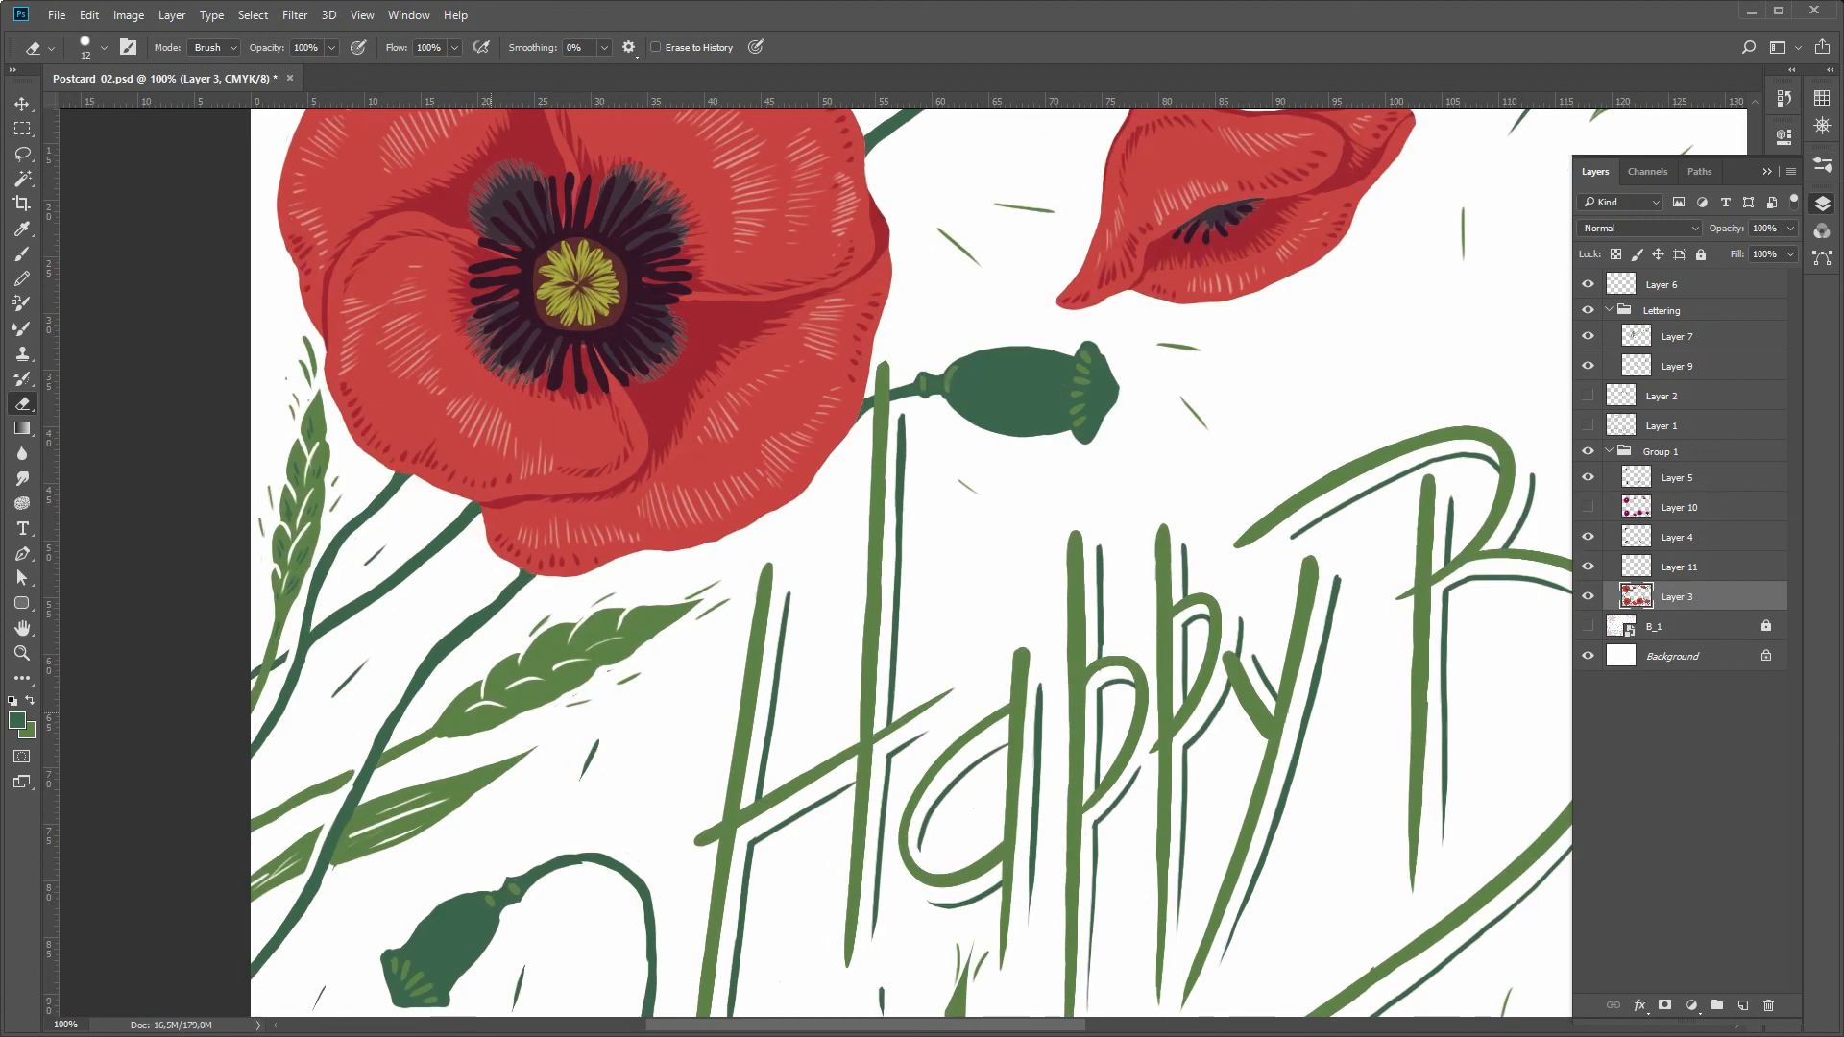
pyautogui.moveTo(363, 471); pyautogui.dragTo(325, 413)
pyautogui.press('z')
pyautogui.keyDown('alt'); pyautogui.click(495, 720); pyautogui.keyUp('alt')
pyautogui.click(756, 636)
pyautogui.press('b')
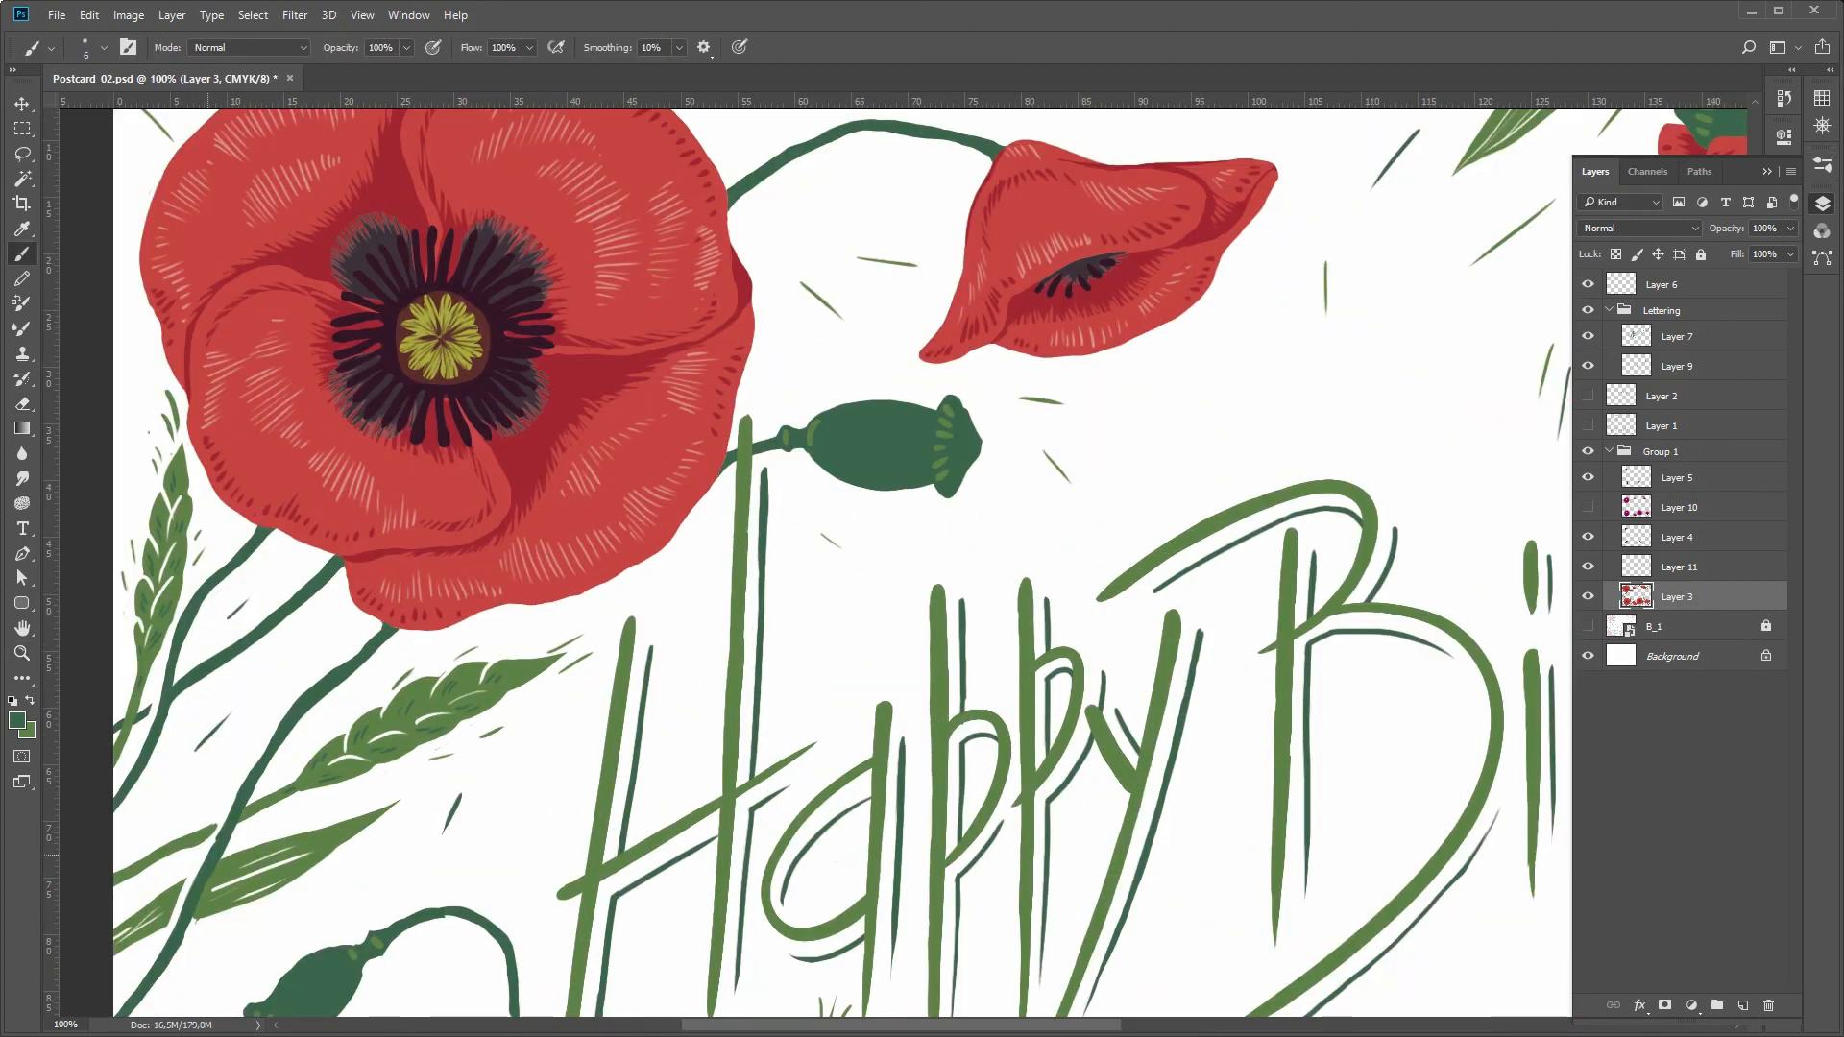
# - Brush dark green detail strokes on the long leaf beside the upper-right poppy on Layer 3
pyautogui.moveTo(1239, 433); pyautogui.dragTo(377, 694)
pyautogui.moveTo(1345, 413); pyautogui.dragTo(720, 502)
pyautogui.moveTo(744, 459); pyautogui.dragTo(706, 496)
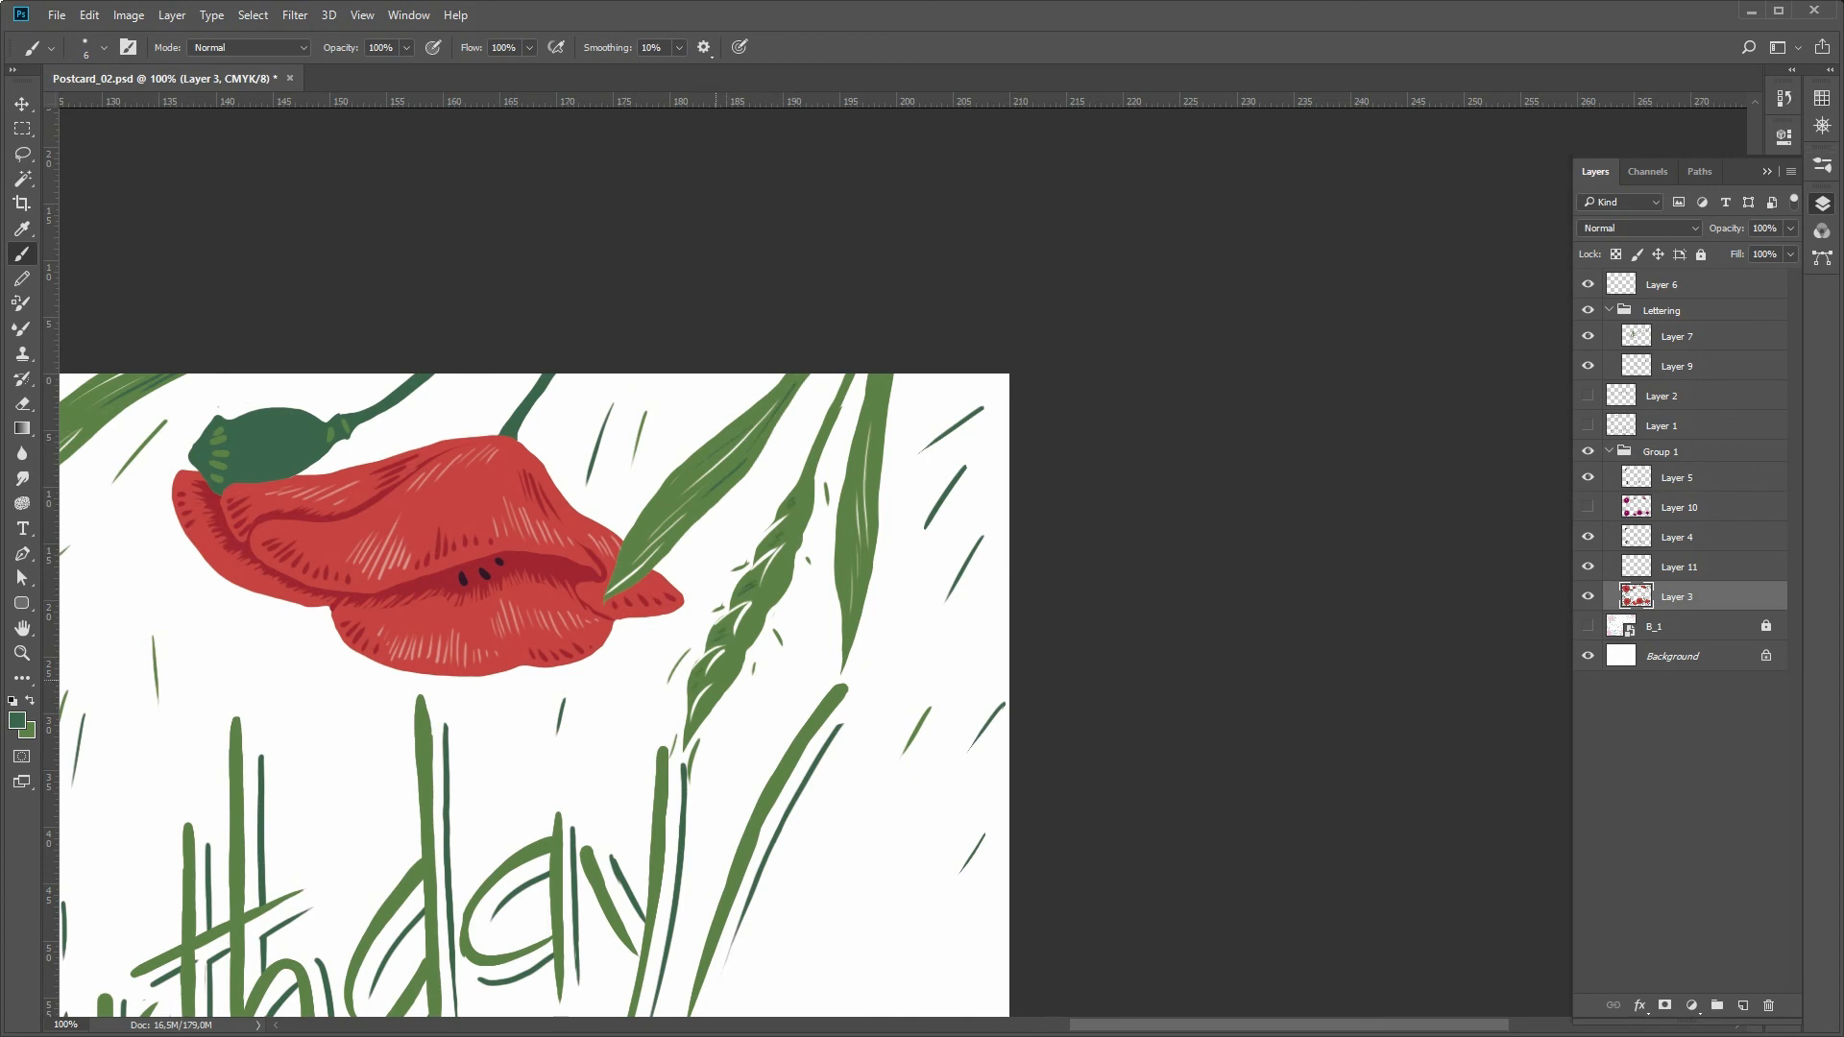
# - Add dark green brush marks and erased veins to the wheat and leaf between the lower-left and side-view poppies
pyautogui.press('z')
pyautogui.hotkey('ctrl', '-')
pyautogui.hotkey('ctrl', '-')
pyautogui.click(450, 948)
pyautogui.press('b')
pyautogui.press('e')
pyautogui.moveTo(960, 480); pyautogui.dragTo(639, 566)
pyautogui.press('b')
pyautogui.moveTo(567, 842); pyautogui.dragTo(626, 632)
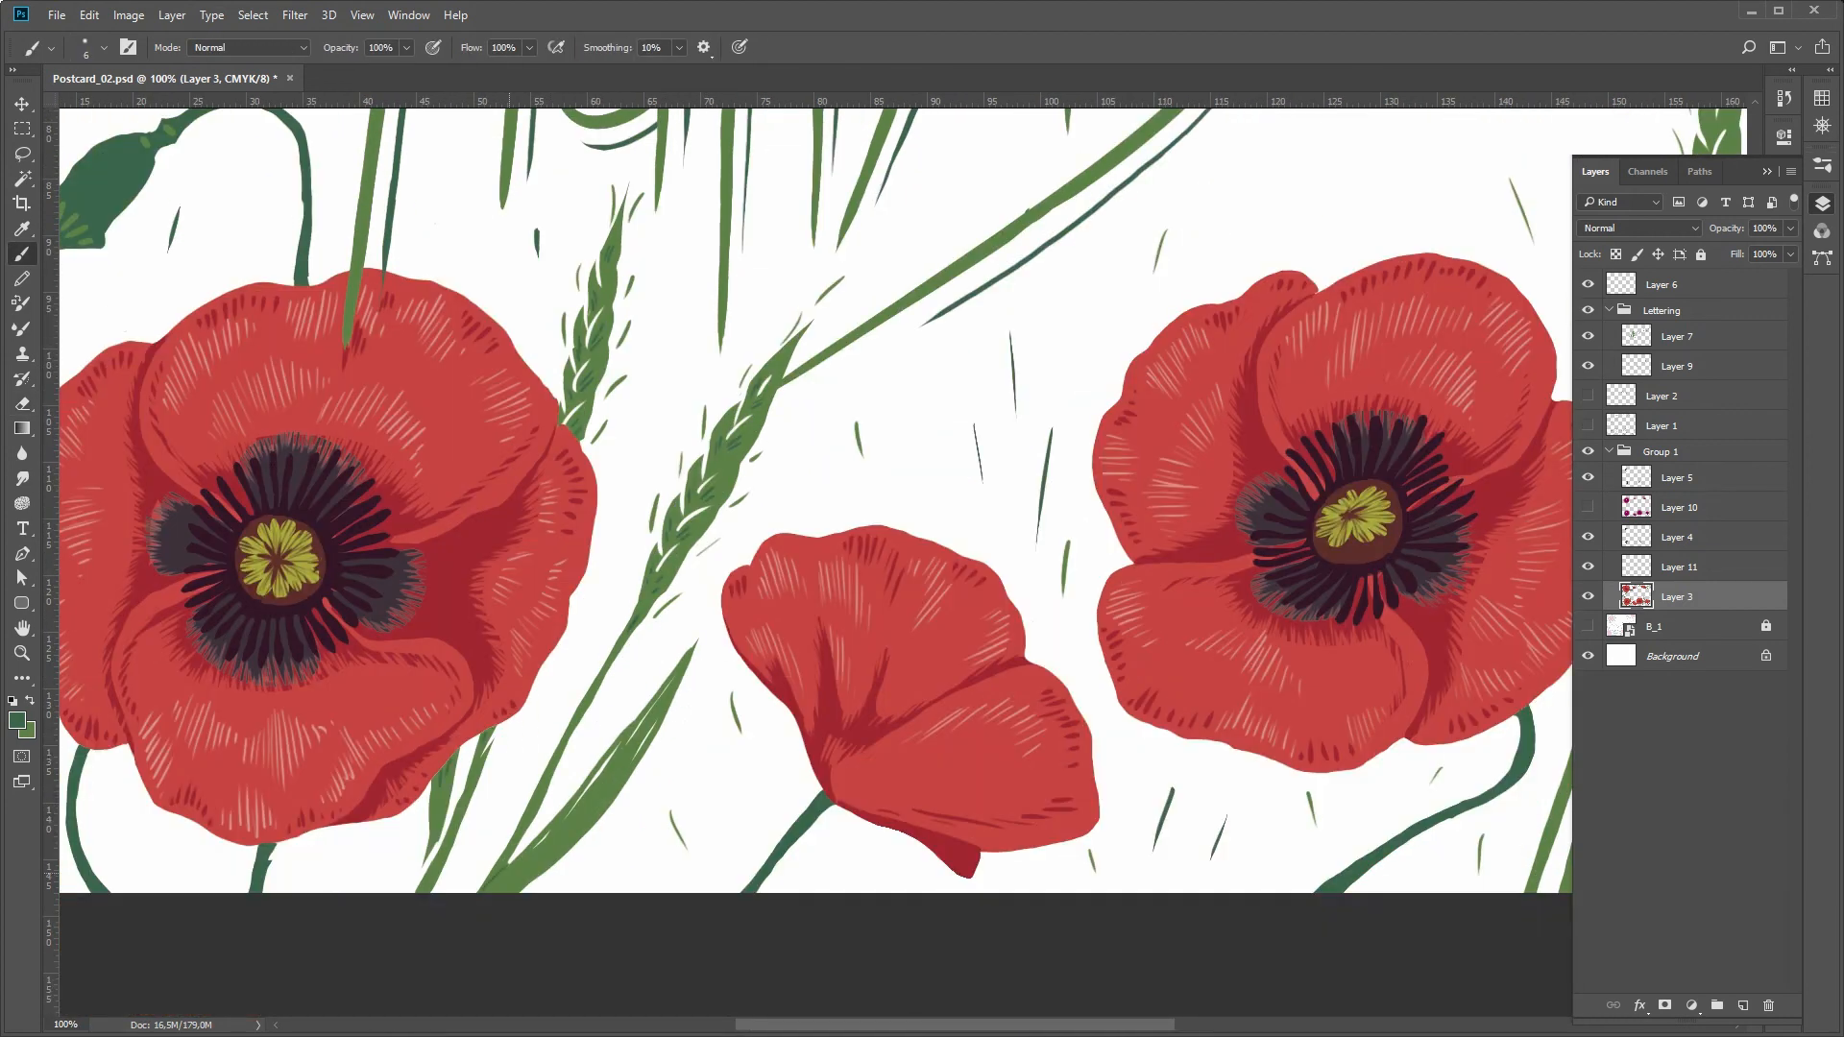
pyautogui.moveTo(501, 891); pyautogui.dragTo(533, 867)
# - Detail the two wheat ears and their stalks beside the lower-right open poppy with dark green strokes and erased lines
pyautogui.moveTo(1498, 250); pyautogui.dragTo(573, 431)
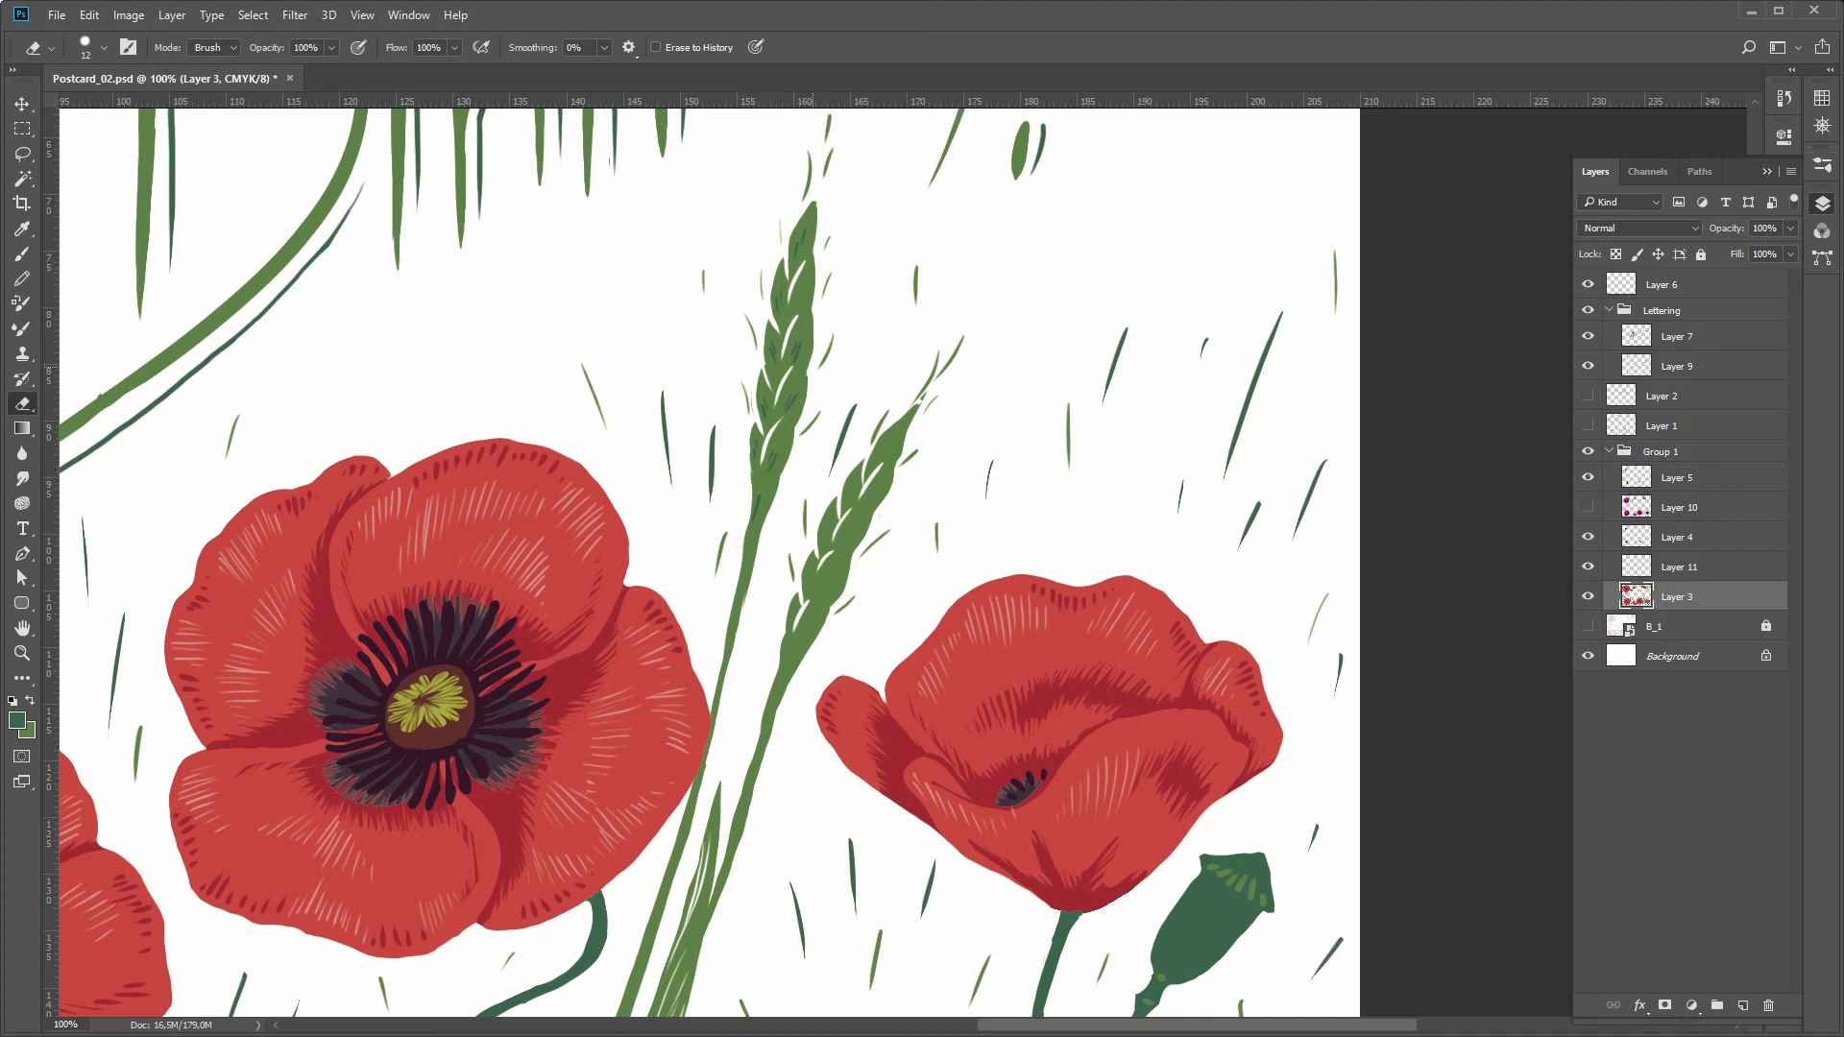
pyautogui.press('e')
pyautogui.moveTo(841, 591); pyautogui.dragTo(864, 533)
pyautogui.press('b')
pyautogui.moveTo(769, 845); pyautogui.dragTo(767, 611)
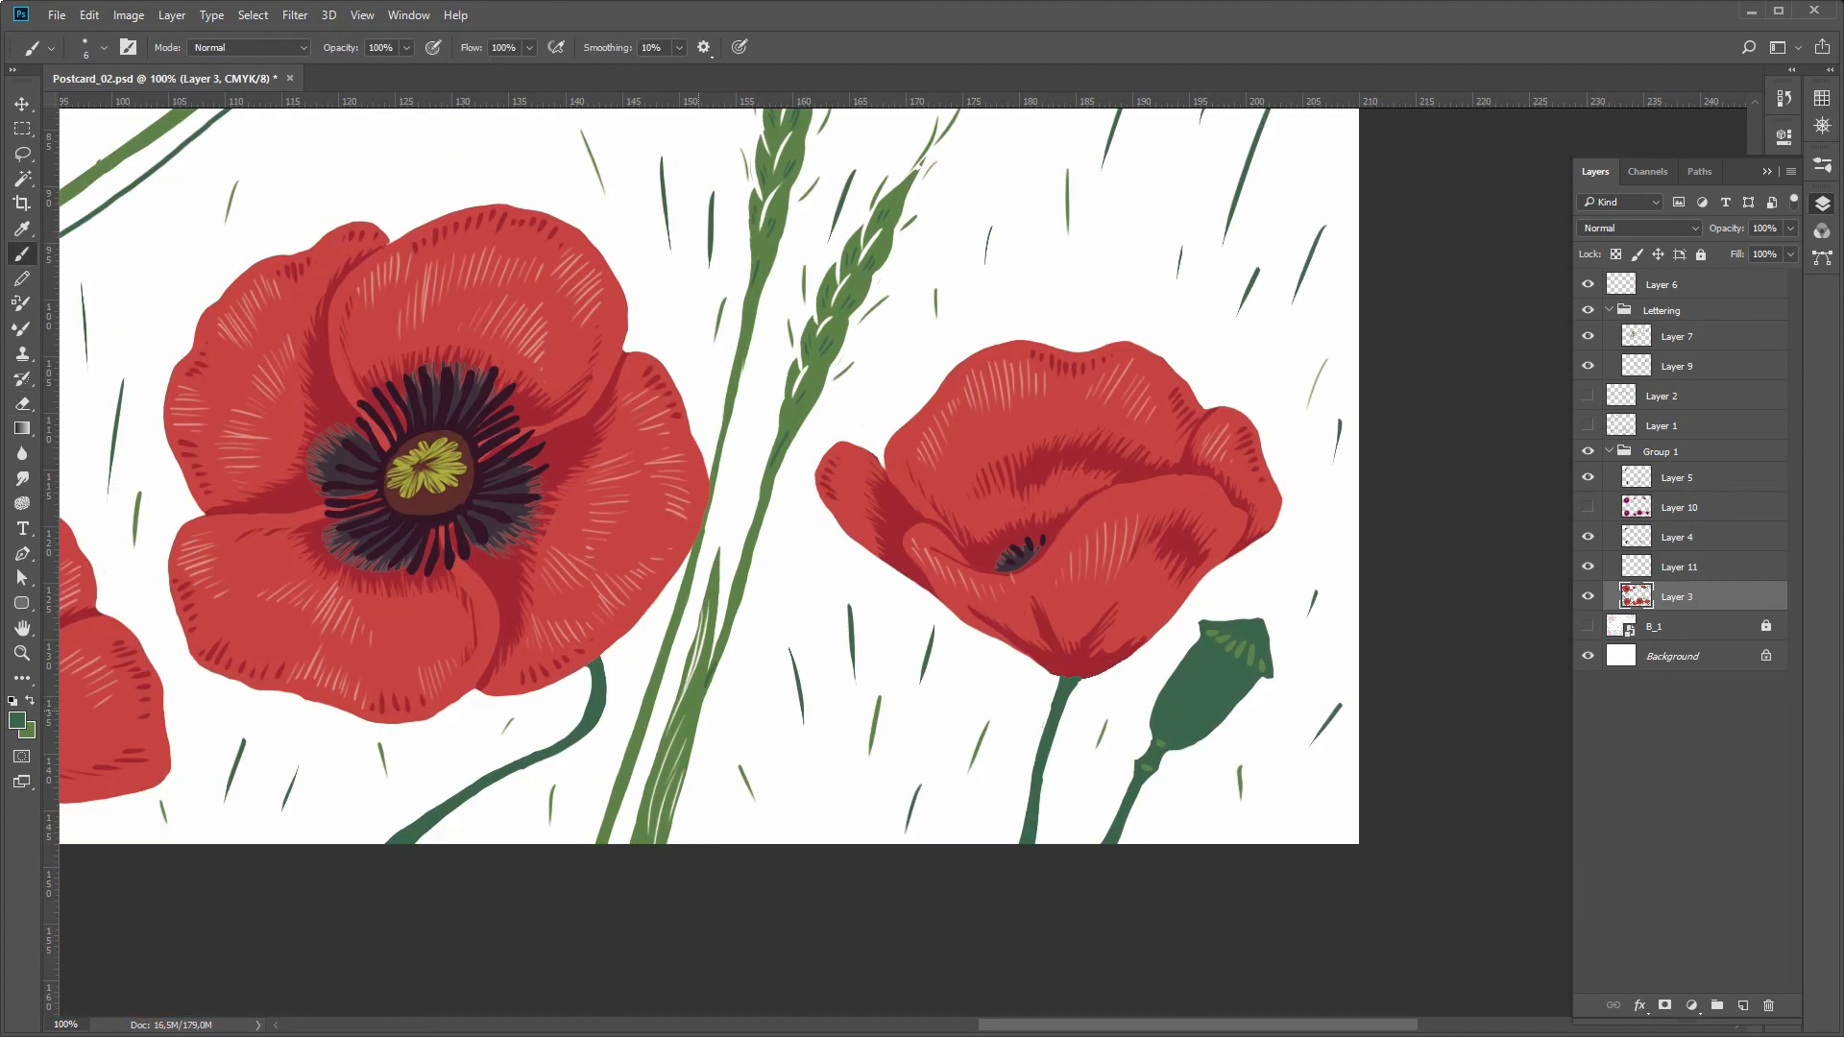
pyautogui.moveTo(653, 803); pyautogui.dragTo(638, 842)
# - Draw light green veins and crown details on the poppy pods above the lettering and above the lower-left poppy
pyautogui.press('z')
pyautogui.keyDown('alt'); pyautogui.click(645, 672); pyautogui.keyUp('alt')
pyautogui.click(615, 288)
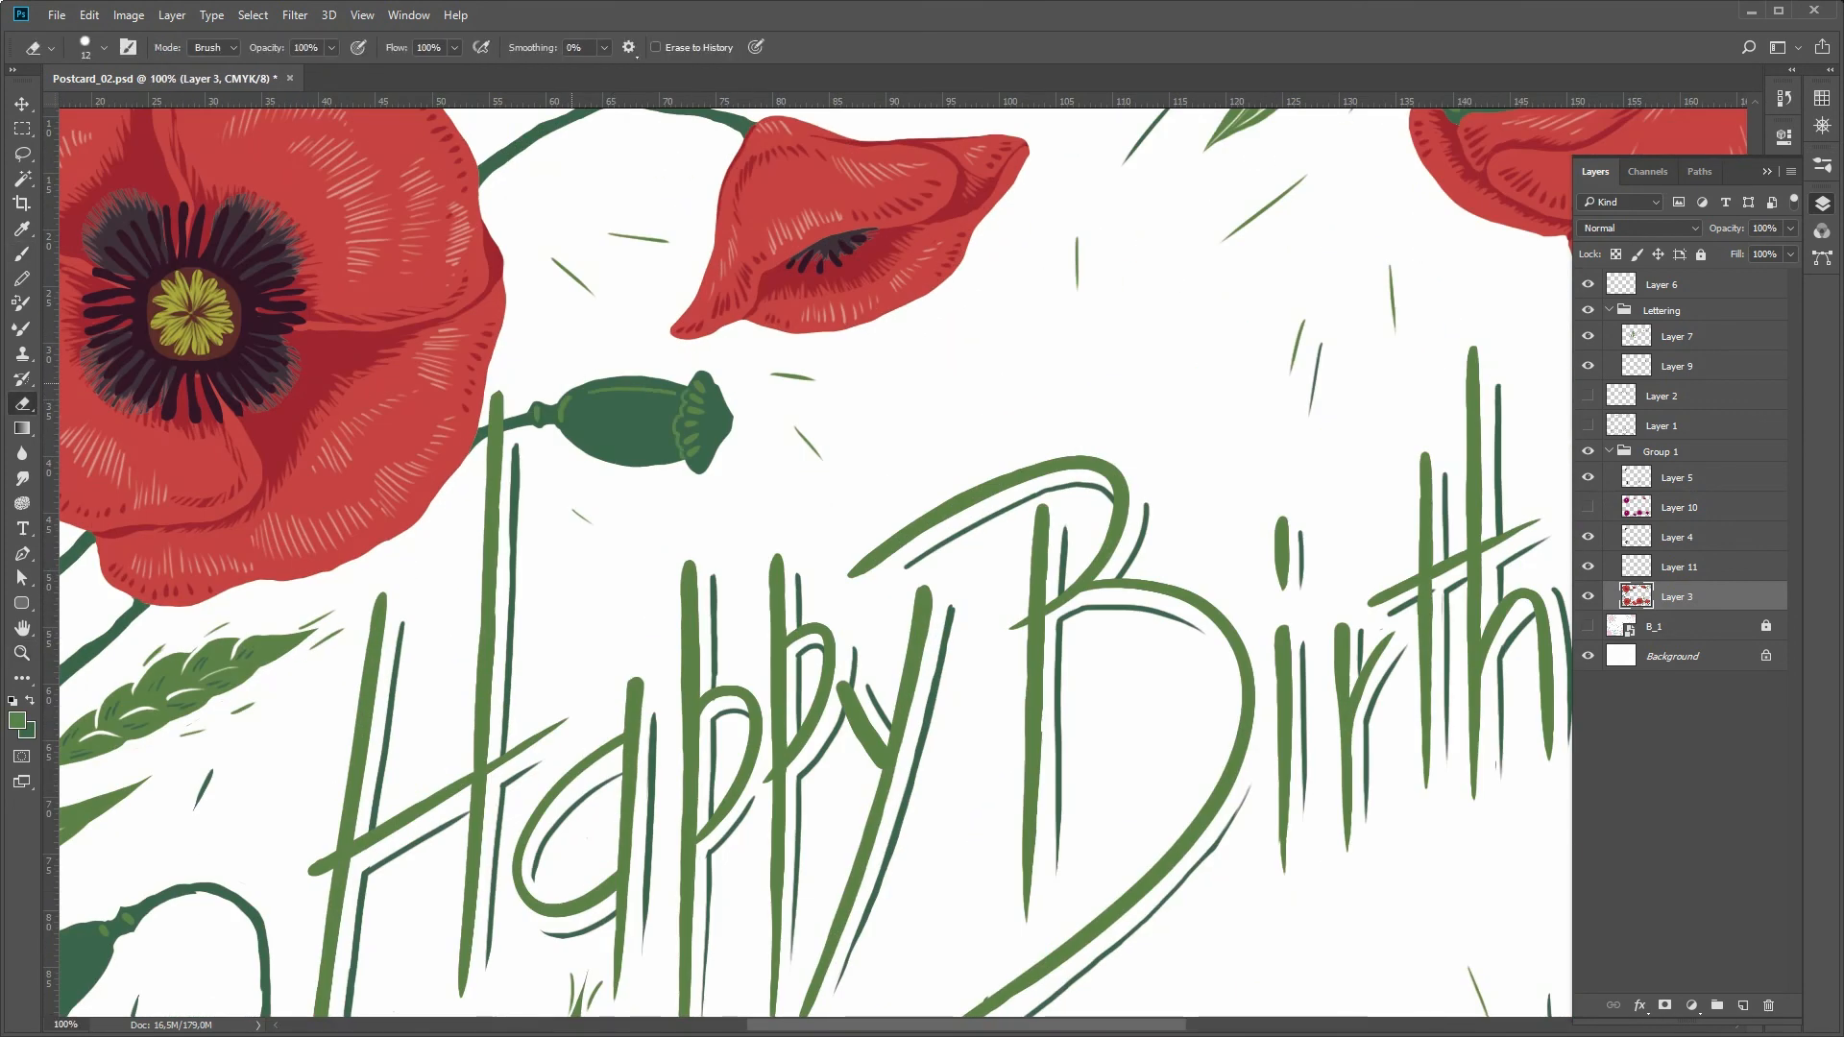
pyautogui.press('alt')
pyautogui.keyDown('alt'); pyautogui.click(554, 709); pyautogui.keyUp('alt')
pyautogui.click(336, 960)
pyautogui.press('e')
pyautogui.moveTo(289, 676)
pyautogui.mouseDown()
pyautogui.moveTo(221, 772)
pyautogui.moveTo(294, 680)
pyautogui.mouseUp()
pyautogui.press('b')
pyautogui.moveTo(614, 404); pyautogui.dragTo(606, 560)
# - Refine the crown of the pod above the lettering and touch up the drooping pod's stem where it meets the lower-left poppy
pyautogui.press('e')
pyautogui.moveTo(754, 329); pyautogui.dragTo(891, 366)
pyautogui.moveTo(929, 344); pyautogui.dragTo(943, 309)
pyautogui.moveTo(615, 749); pyautogui.dragTo(353, 518)
pyautogui.press('b')
pyautogui.moveTo(208, 676)
pyautogui.mouseDown()
pyautogui.moveTo(209, 616)
pyautogui.moveTo(210, 741)
pyautogui.mouseUp()
pyautogui.press('x')
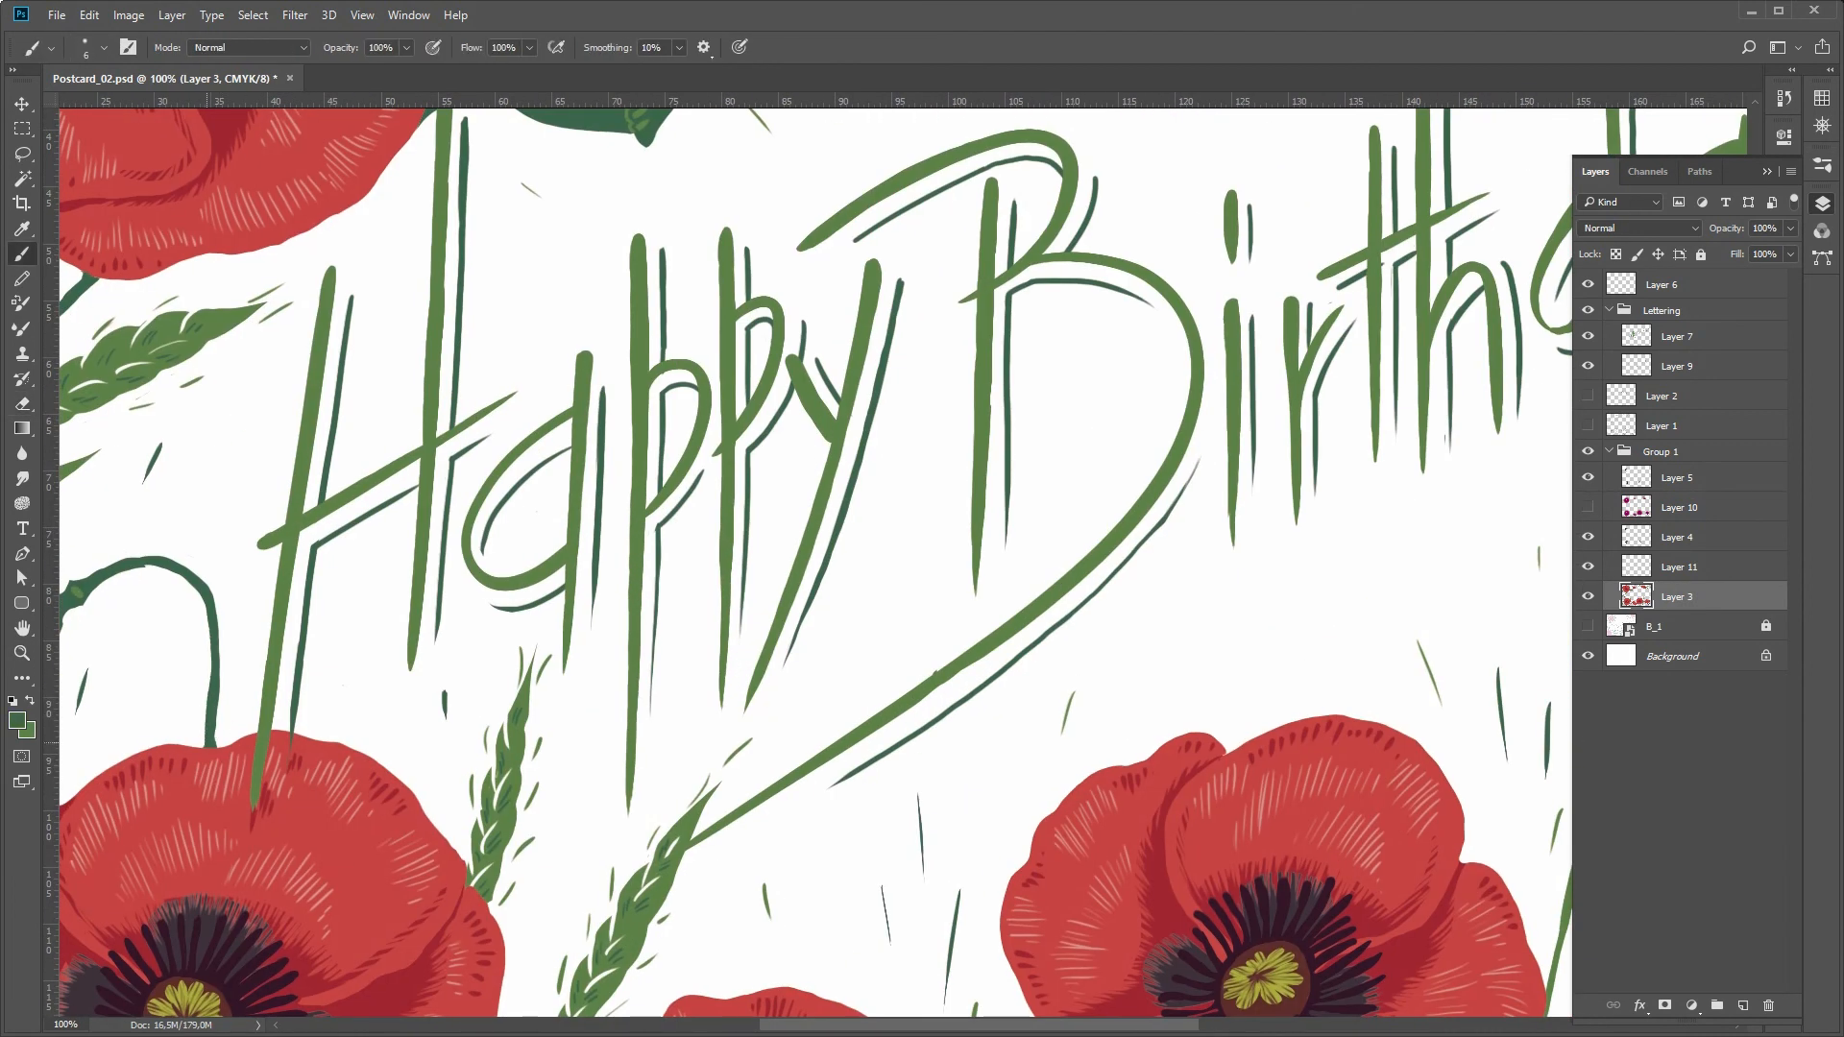
# - Touch up the stem under the lower-right open poppy and detail the crown and body of the lower-right pod
pyautogui.moveTo(403, 758); pyautogui.dragTo(816, 312)
pyautogui.moveTo(1421, 576); pyautogui.dragTo(258, 559)
pyautogui.press('e')
pyautogui.moveTo(678, 724); pyautogui.dragTo(664, 769)
pyautogui.moveTo(1248, 672); pyautogui.dragTo(856, 702)
pyautogui.moveTo(890, 698)
pyautogui.mouseDown()
pyautogui.moveTo(944, 697)
pyautogui.moveTo(960, 722)
pyautogui.mouseUp()
pyautogui.moveTo(882, 725); pyautogui.dragTo(848, 774)
pyautogui.moveTo(968, 754); pyautogui.dragTo(915, 797)
pyautogui.press('b')
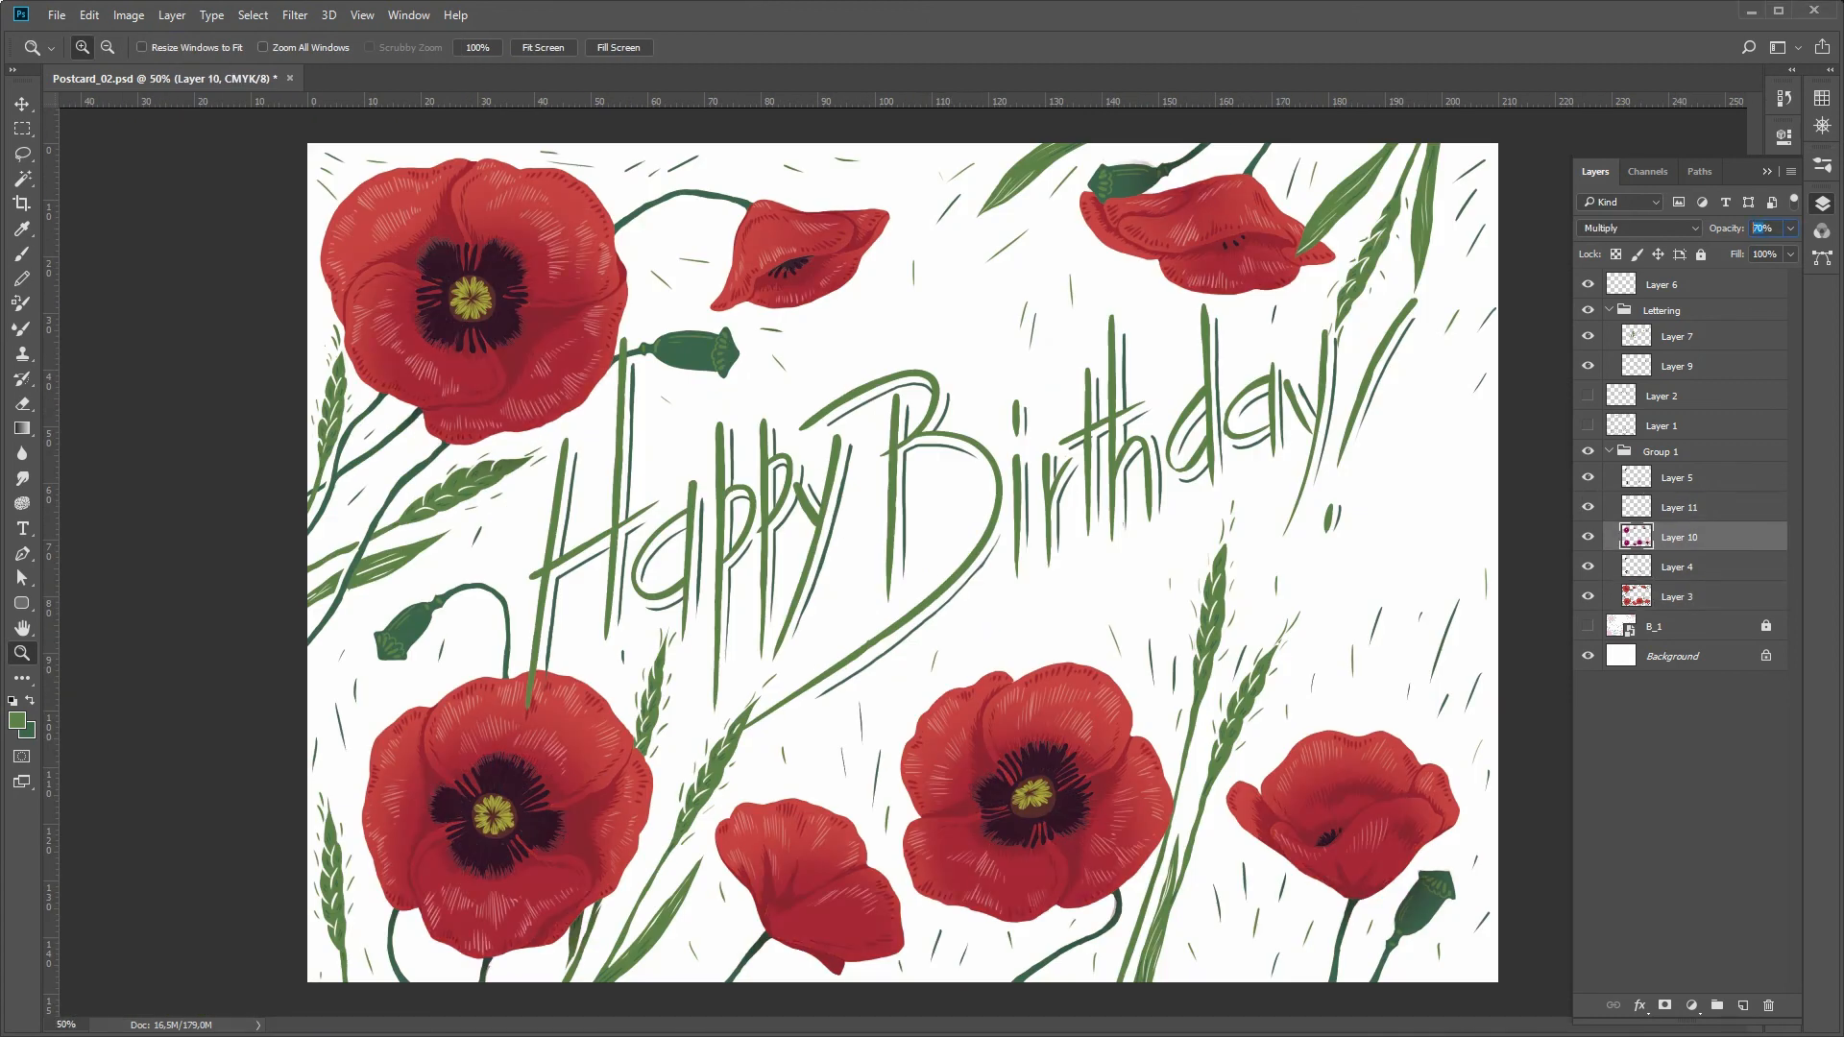
# - Set the opacity of the Multiply shading on Layer 10 to 50% and deselect the layer
pyautogui.write('50')
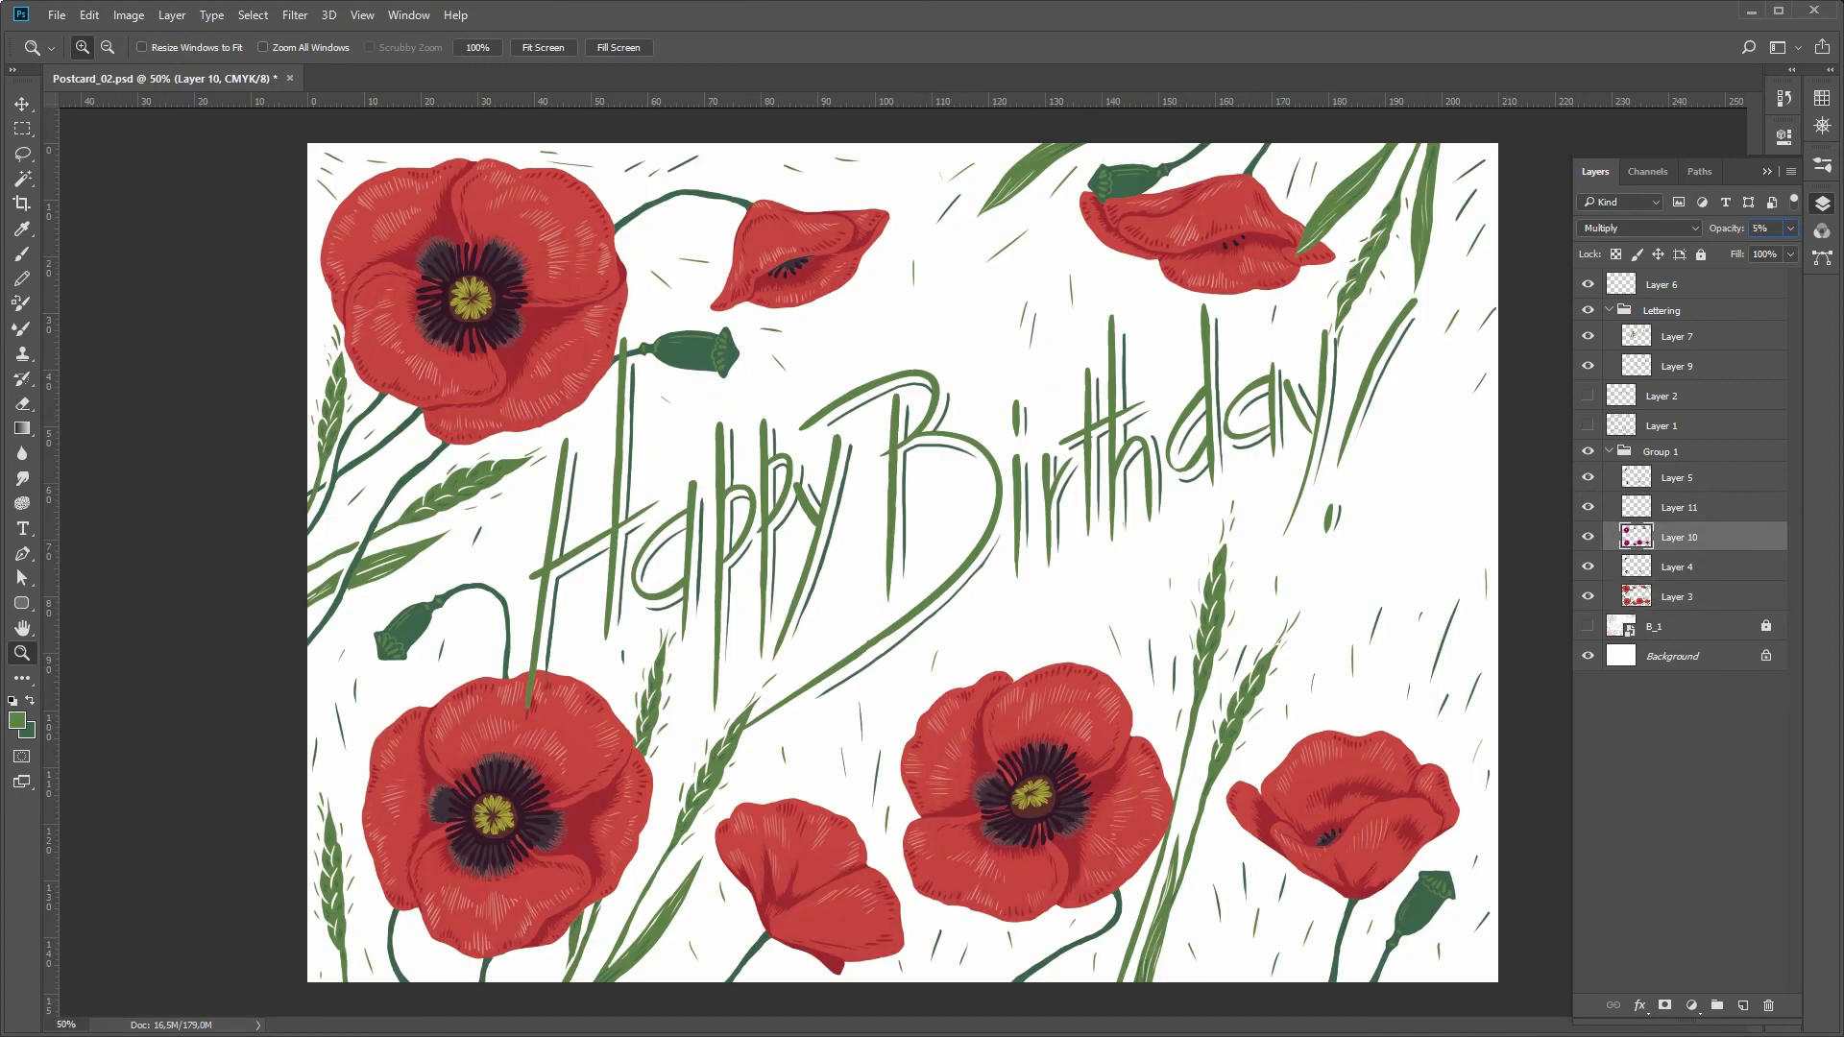
pyautogui.click(1681, 787)
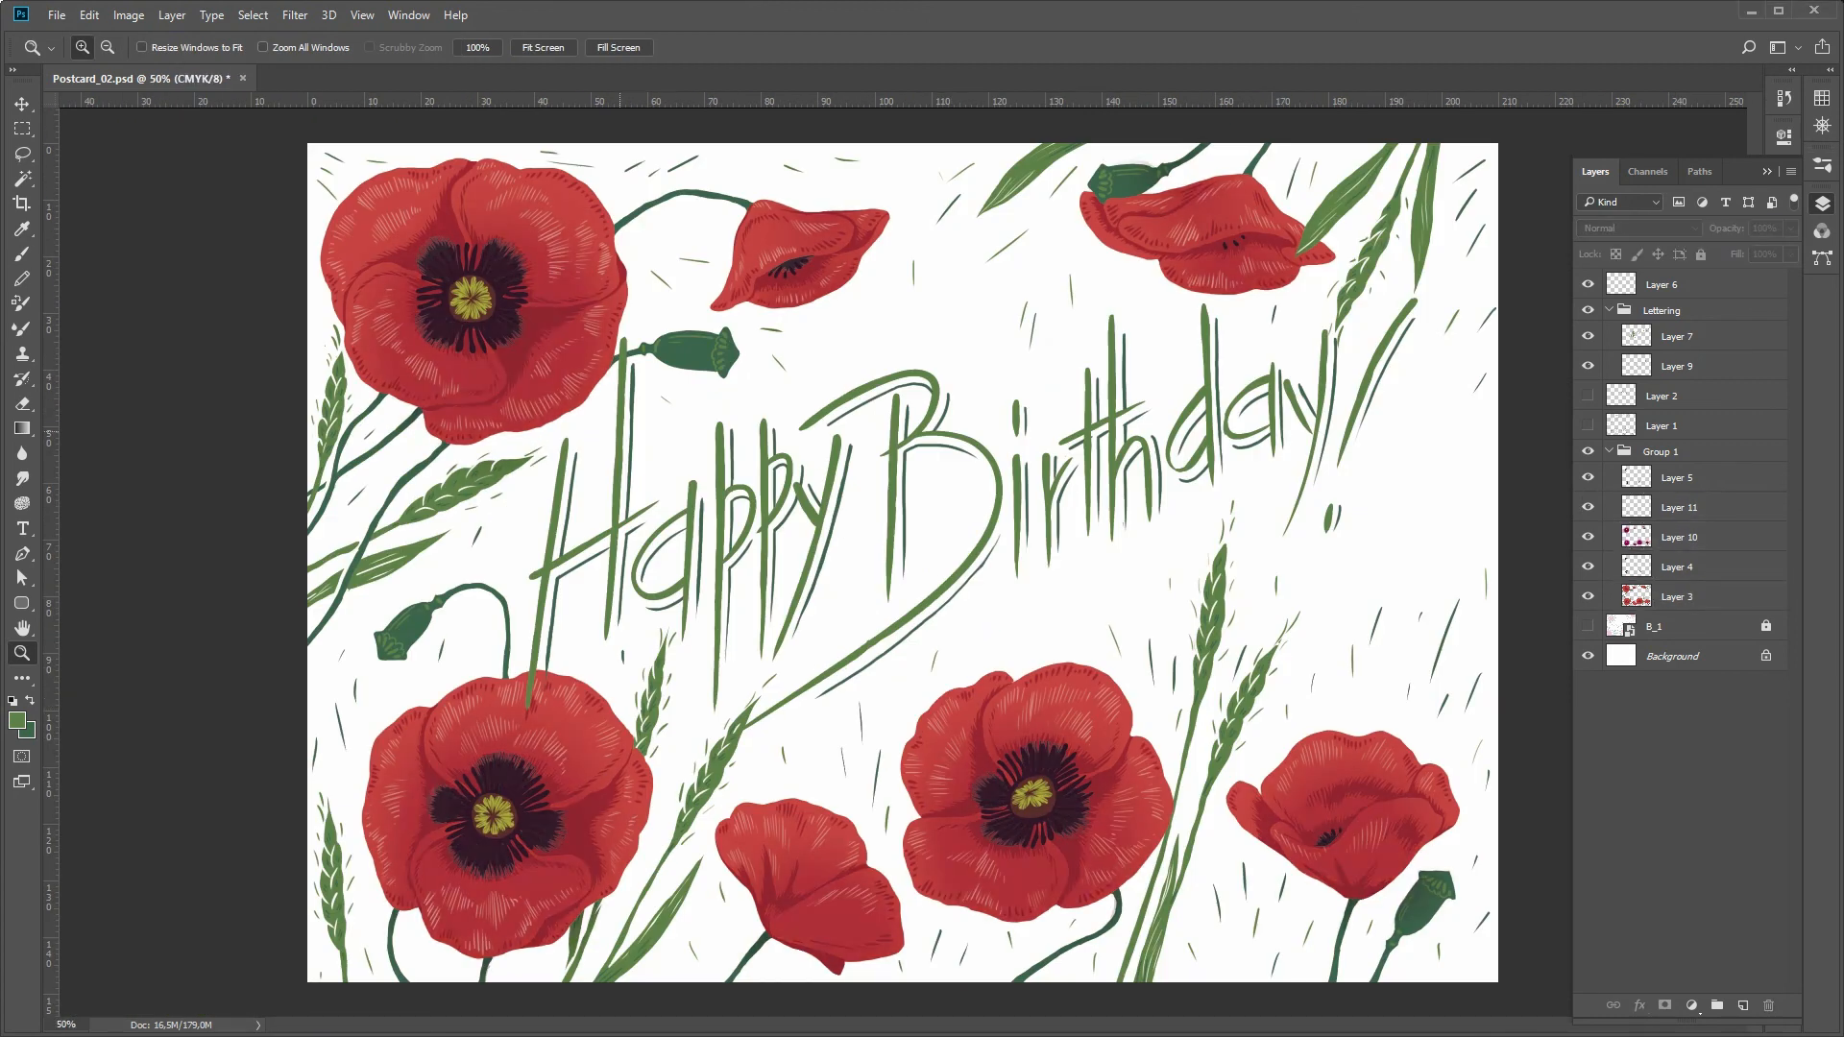
# - Lasso and delete the Layer 10 shading spilling over the stems below the upper-left poppy and around the neighboring pod
pyautogui.click(421, 464)
pyautogui.click(422, 465)
pyautogui.press('l')
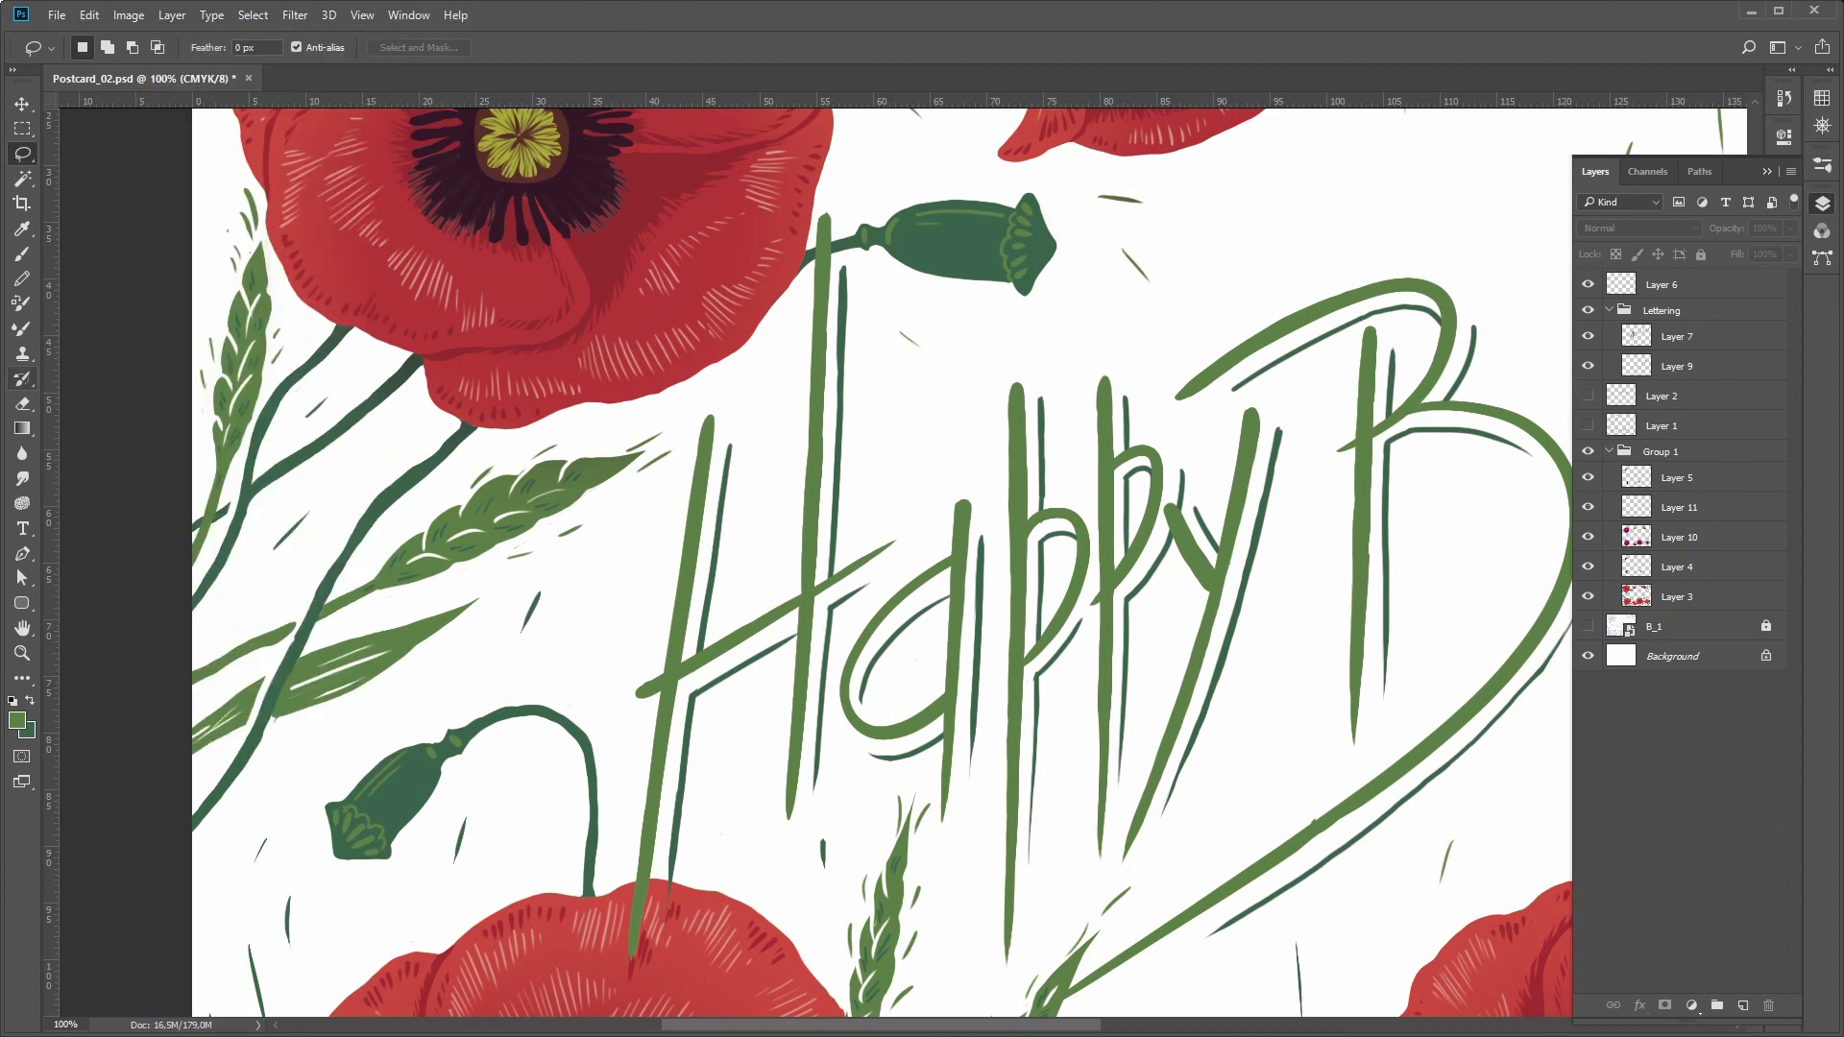
pyautogui.moveTo(322, 319)
pyautogui.mouseDown()
pyautogui.moveTo(499, 443)
pyautogui.moveTo(233, 332)
pyautogui.moveTo(320, 320)
pyautogui.mouseUp()
pyautogui.click(1681, 538)
pyautogui.press('Delete')
pyautogui.hotkey('ctrl', 'd')
pyautogui.moveTo(857, 177)
pyautogui.mouseDown()
pyautogui.moveTo(816, 208)
pyautogui.moveTo(898, 181)
pyautogui.mouseUp()
pyautogui.hotkey('ctrl', 'd')
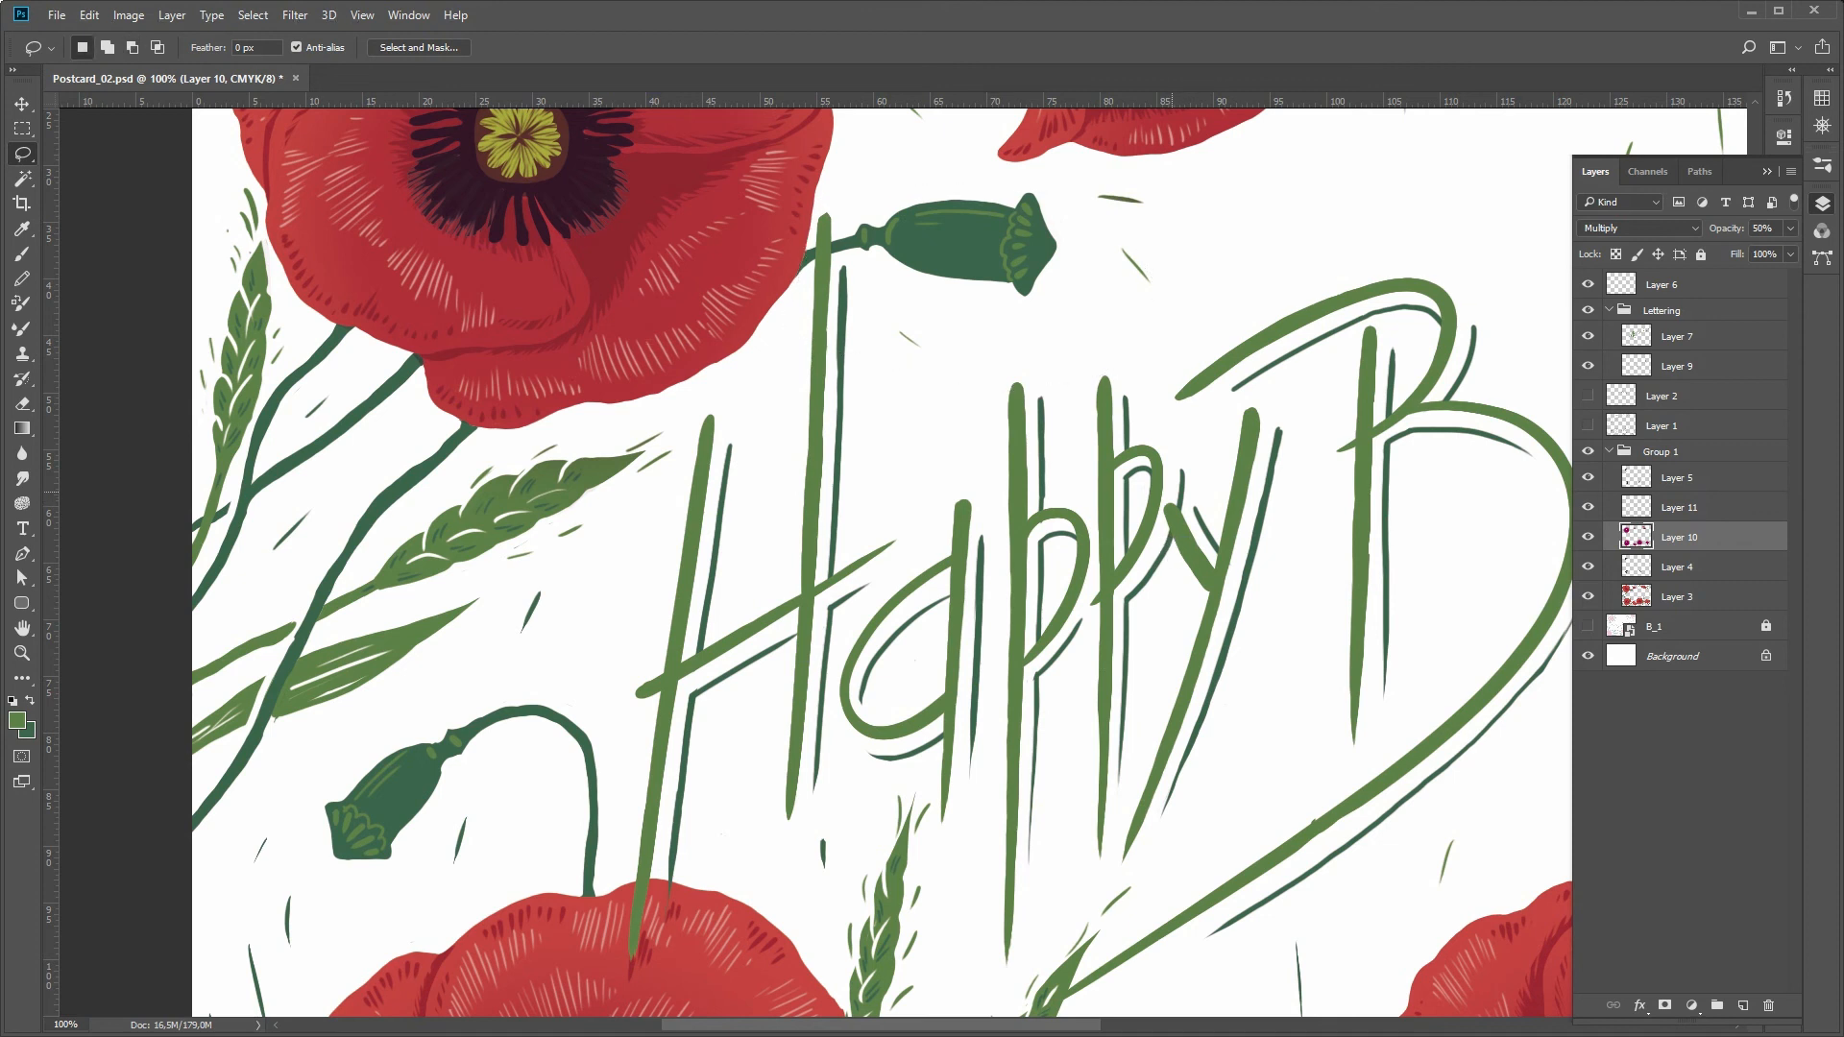
# - Lasso the pod and stems above the upper-right poppy and remove the stray Layer 10 shading there
pyautogui.click(22, 653)
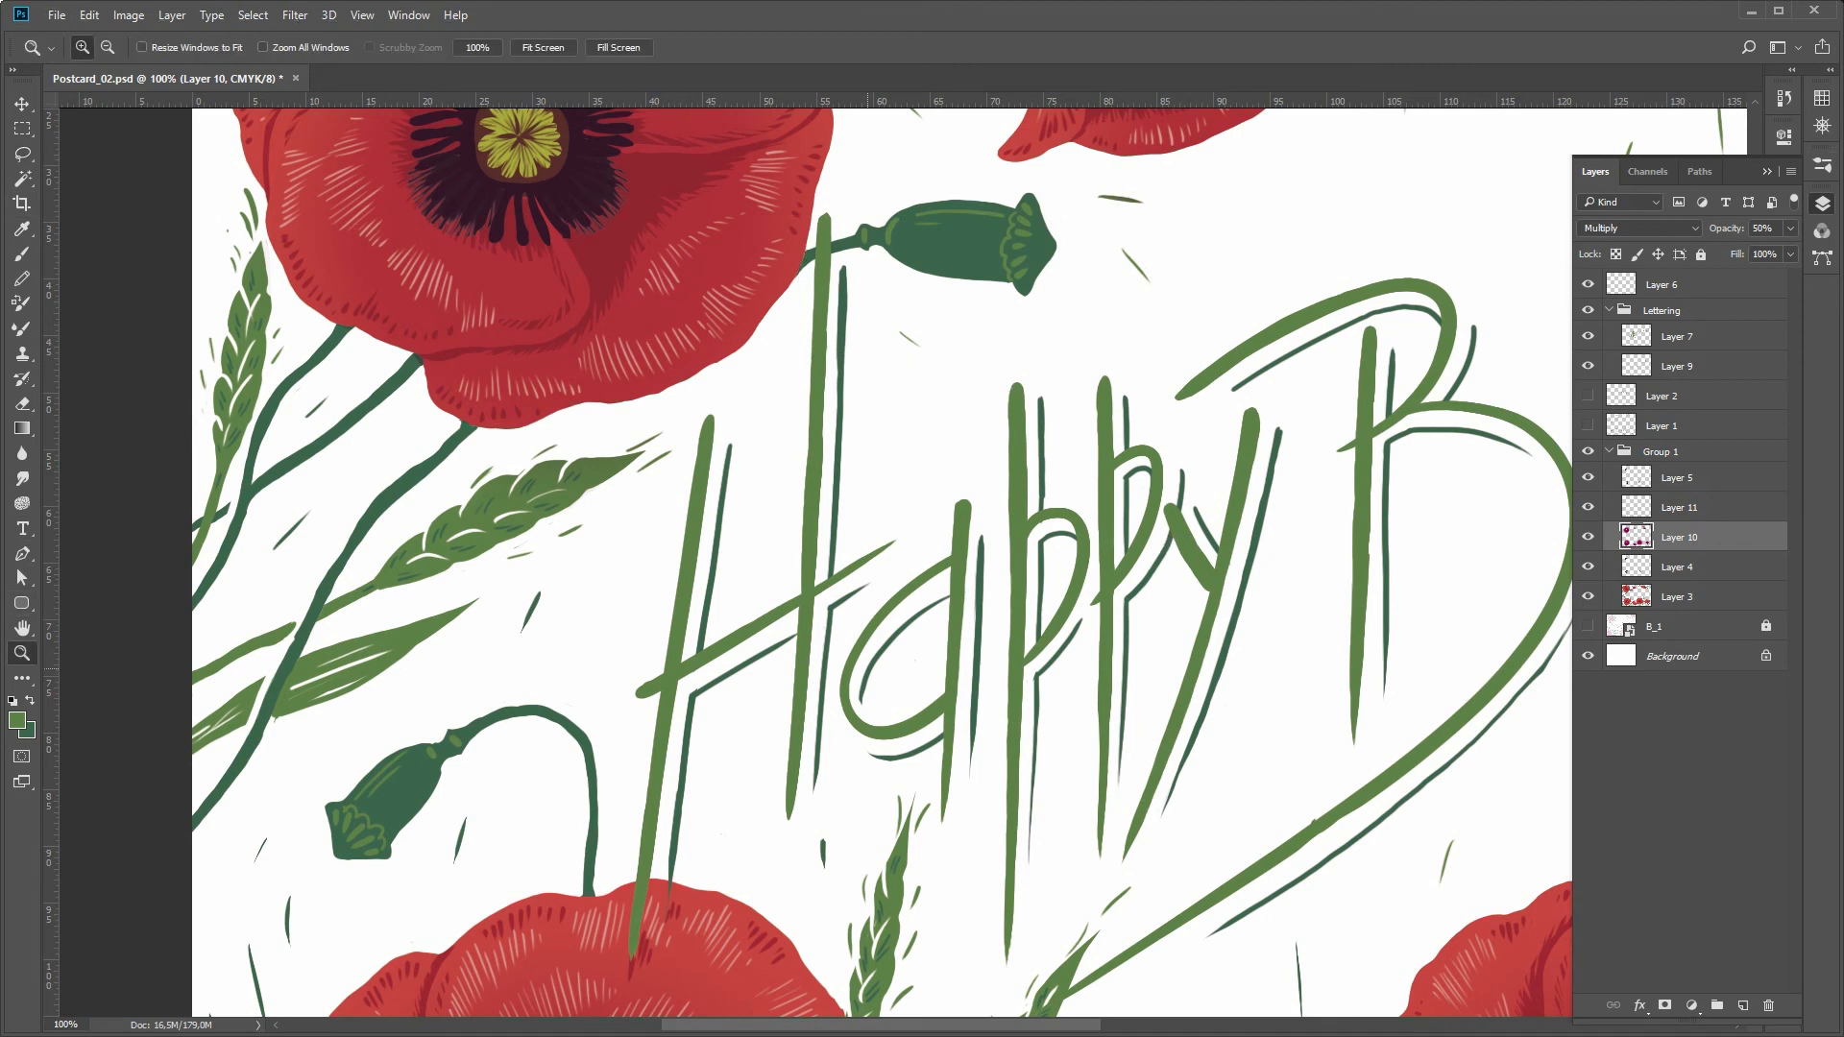
pyautogui.keyDown('alt'); pyautogui.click(869, 672); pyautogui.keyUp('alt')
pyautogui.moveTo(1354, 512); pyautogui.dragTo(813, 650)
pyautogui.hotkey('alt', 'l')
pyautogui.click(1006, 216)
pyautogui.click(22, 154)
pyautogui.moveTo(1008, 243)
pyautogui.mouseDown()
pyautogui.moveTo(872, 302)
pyautogui.moveTo(907, 357)
pyautogui.moveTo(1354, 248)
pyautogui.mouseUp()
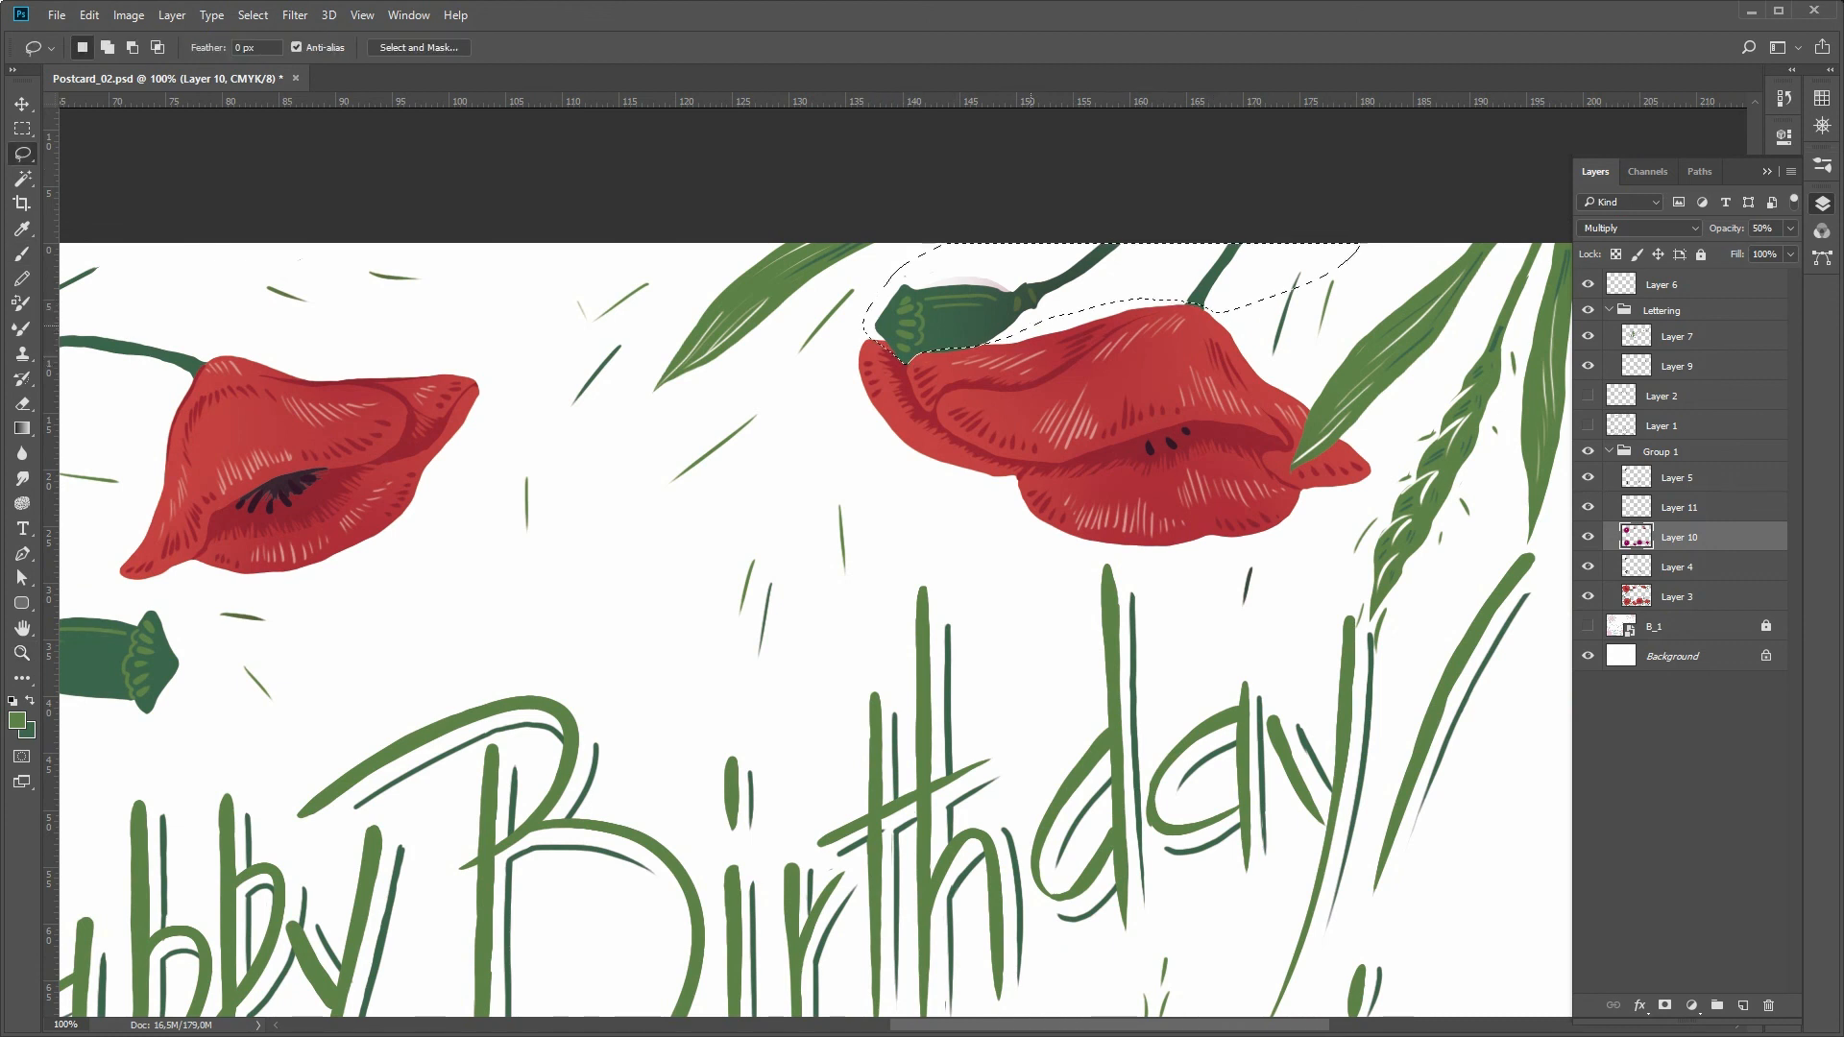
pyautogui.hotkey('ctrl', 'd')
pyautogui.press('z')
pyautogui.scroll(-5, 806, 556)
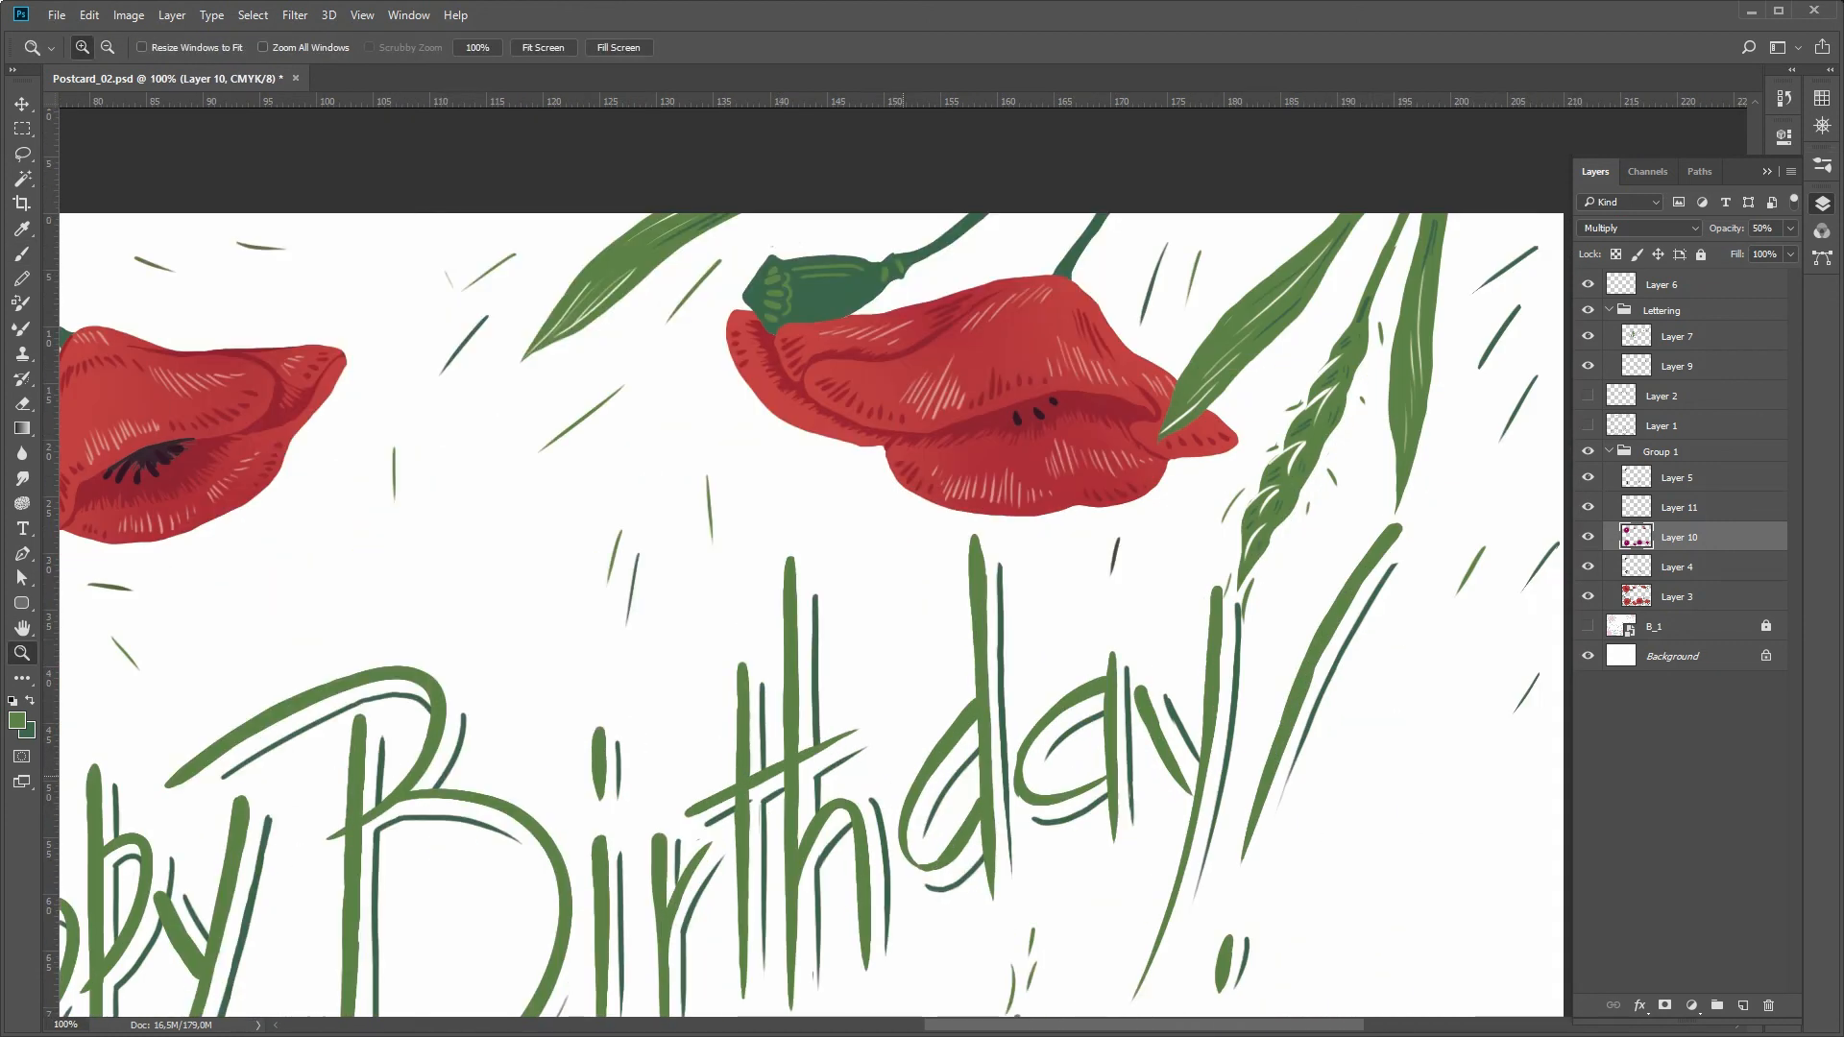
# - Lasso and delete the stray Layer 10 shading around the stem beneath the lower-left poppy
pyautogui.keyDown('alt'); pyautogui.click(780, 754); pyautogui.keyUp('alt')
pyautogui.moveTo(765, 794); pyautogui.dragTo(1071, 389)
pyautogui.hotkey('alt', 'l')
pyautogui.press('Escape')
pyautogui.press('l')
pyautogui.moveTo(281, 772)
pyautogui.mouseDown()
pyautogui.moveTo(409, 842)
pyautogui.moveTo(504, 831)
pyautogui.moveTo(601, 763)
pyautogui.moveTo(619, 876)
pyautogui.moveTo(230, 849)
pyautogui.mouseUp()
pyautogui.press('Delete')
pyautogui.hotkey('ctrl', 'd')
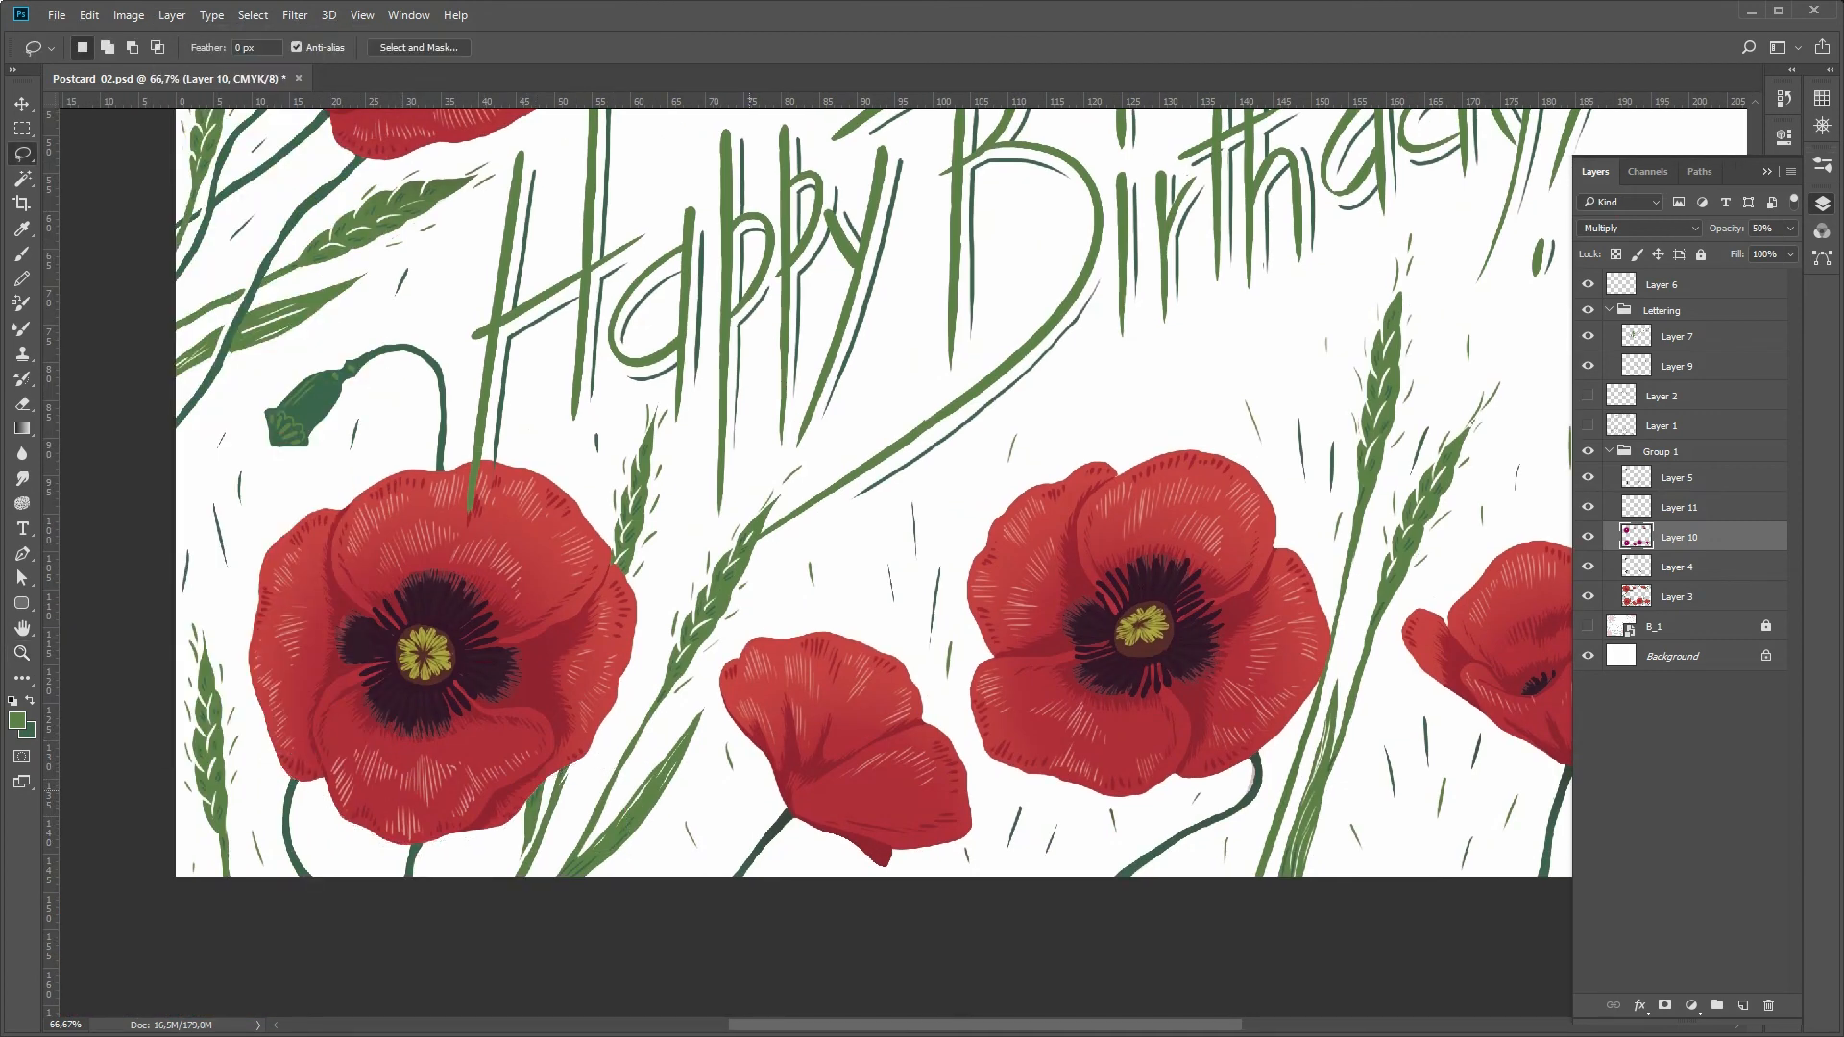